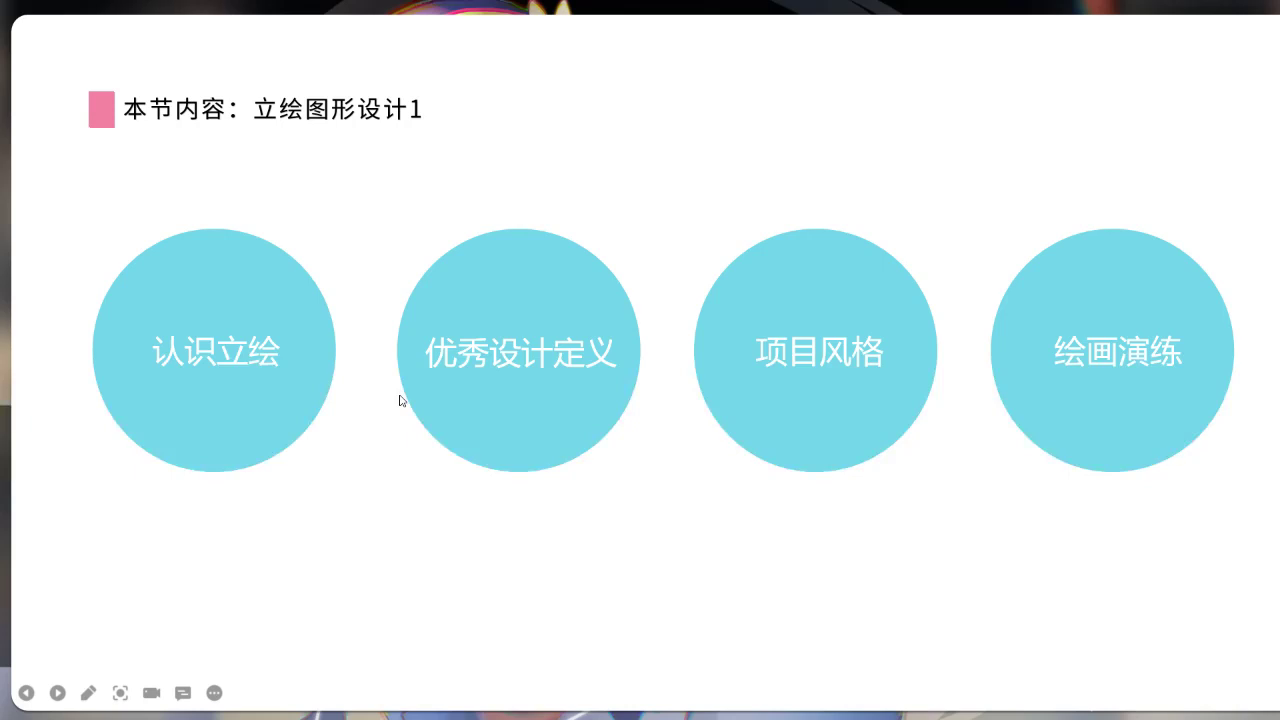
End the slideshow and switch to the 立绘图形设计1.psd document in Photoshop.
right_click(394, 331)
left_click(469, 568)
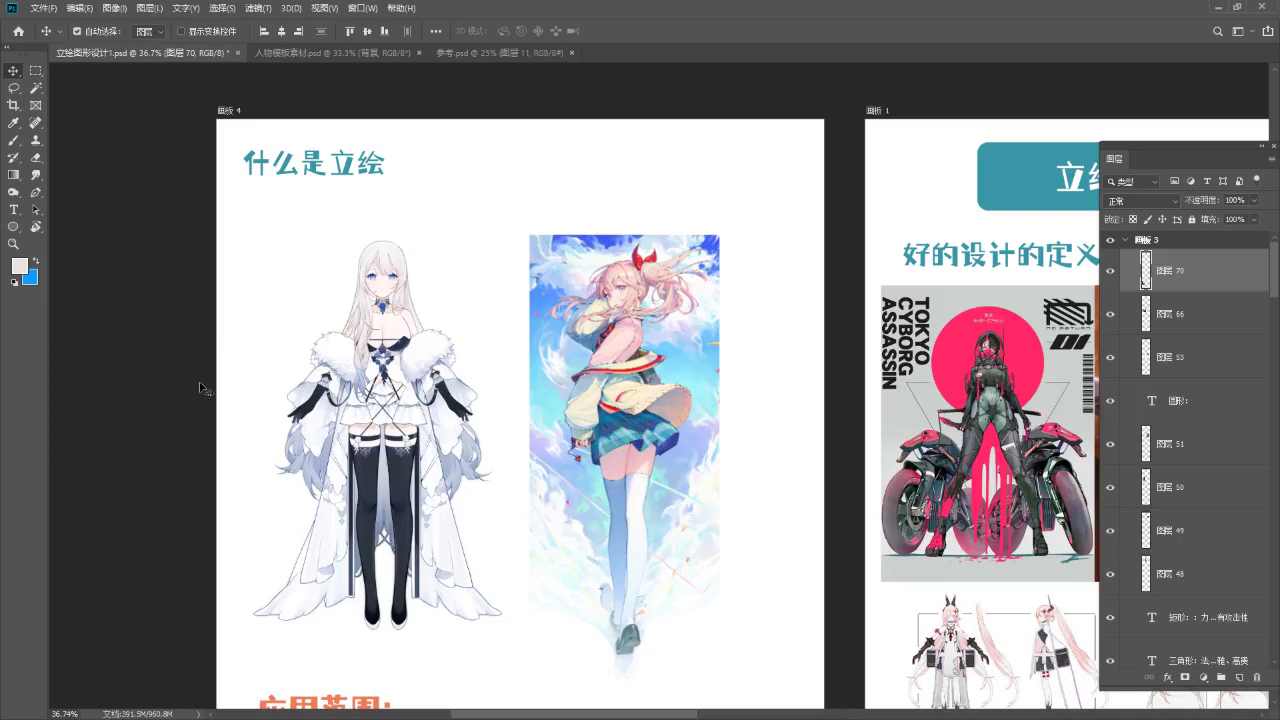
left_click(156, 324)
scroll(1200, 393, "down", 2)
scroll(1195, 400, "up", 3)
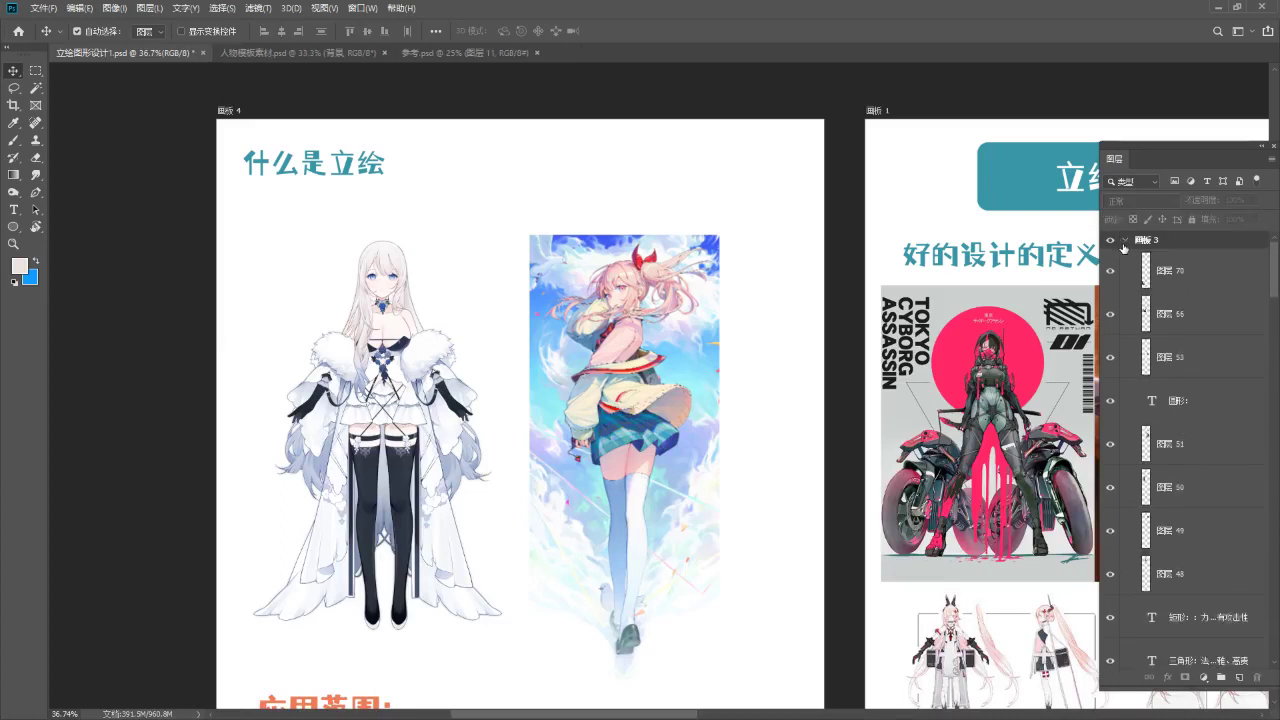
Collapse the 画板 3 layer group and create a new empty layer at the top of artboard 画板 4.
left_click(1125, 240)
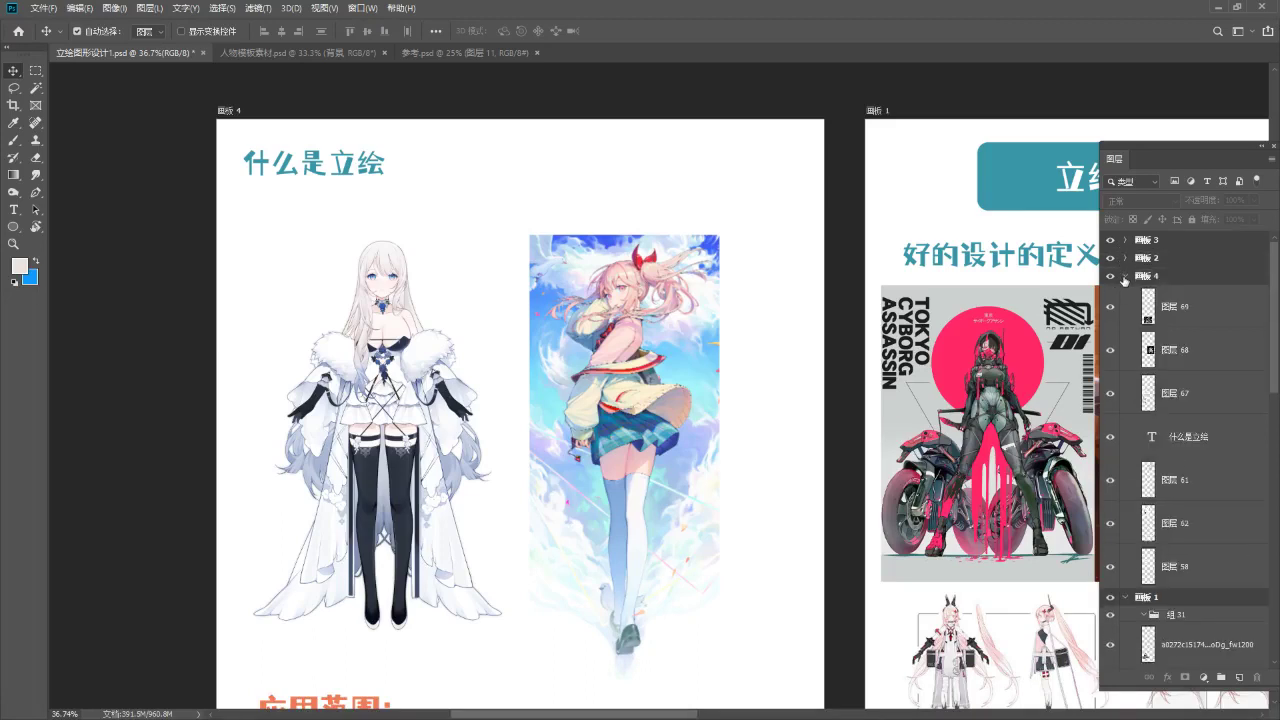
left_click(1125, 276)
left_click(1110, 295)
left_click(1110, 295)
left_click(1110, 295)
left_click(1110, 295)
left_click(1110, 277)
left_click(1110, 277)
left_click(1125, 276)
left_click(1240, 678)
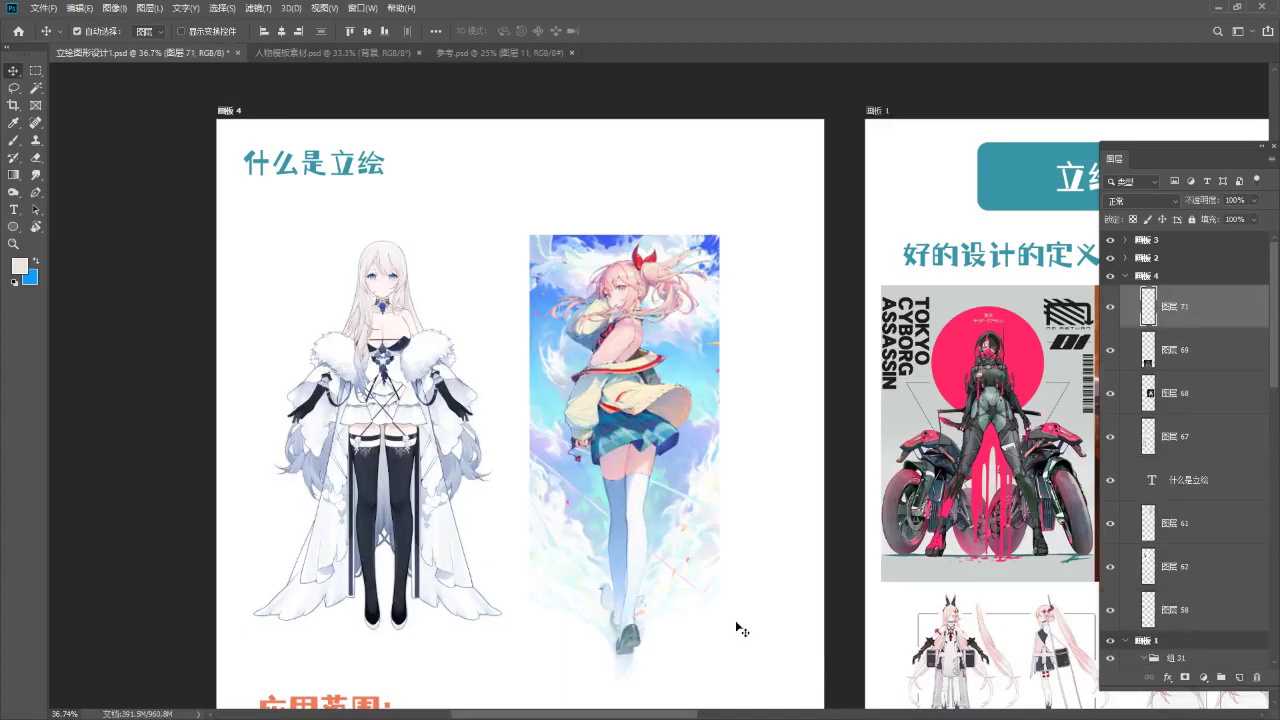
Display the brush presets and select the 20 px 硬边圆 hard round brush from the 第二版本 group.
left_click(324, 8)
mouse_move(362, 8)
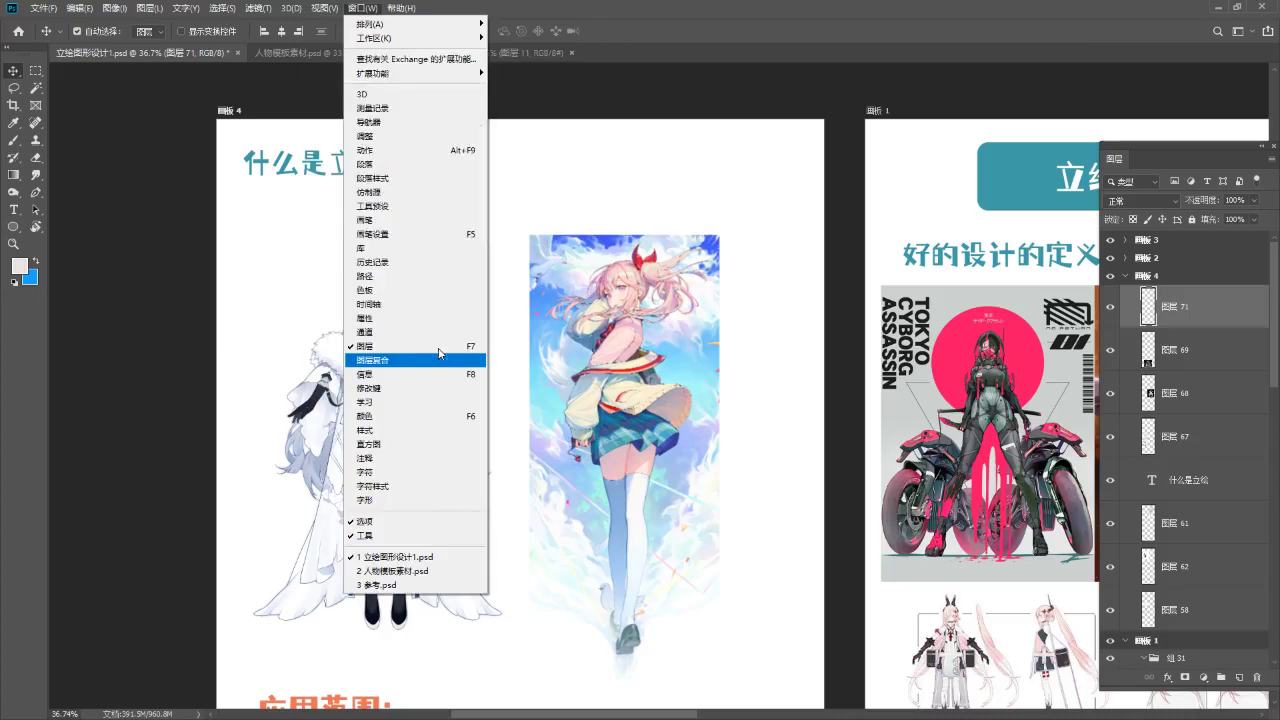
left_click(420, 220)
scroll(1052, 344, "down", 6)
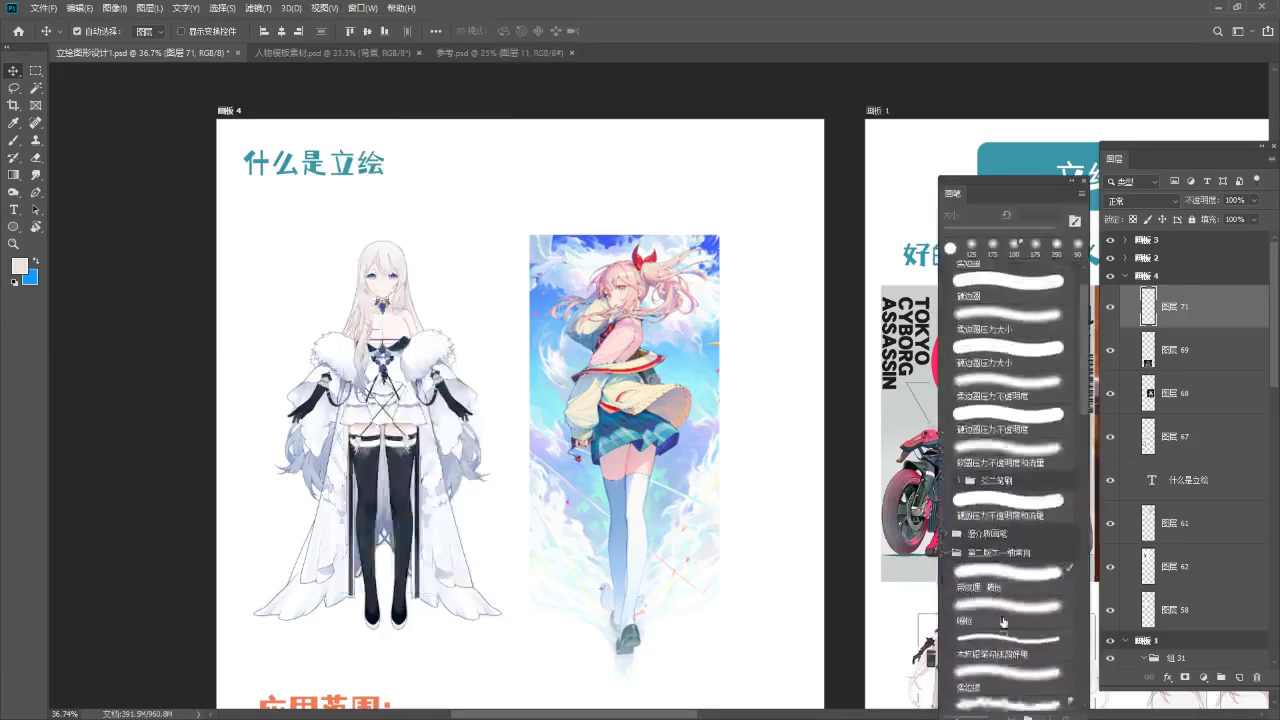
left_click(1056, 472)
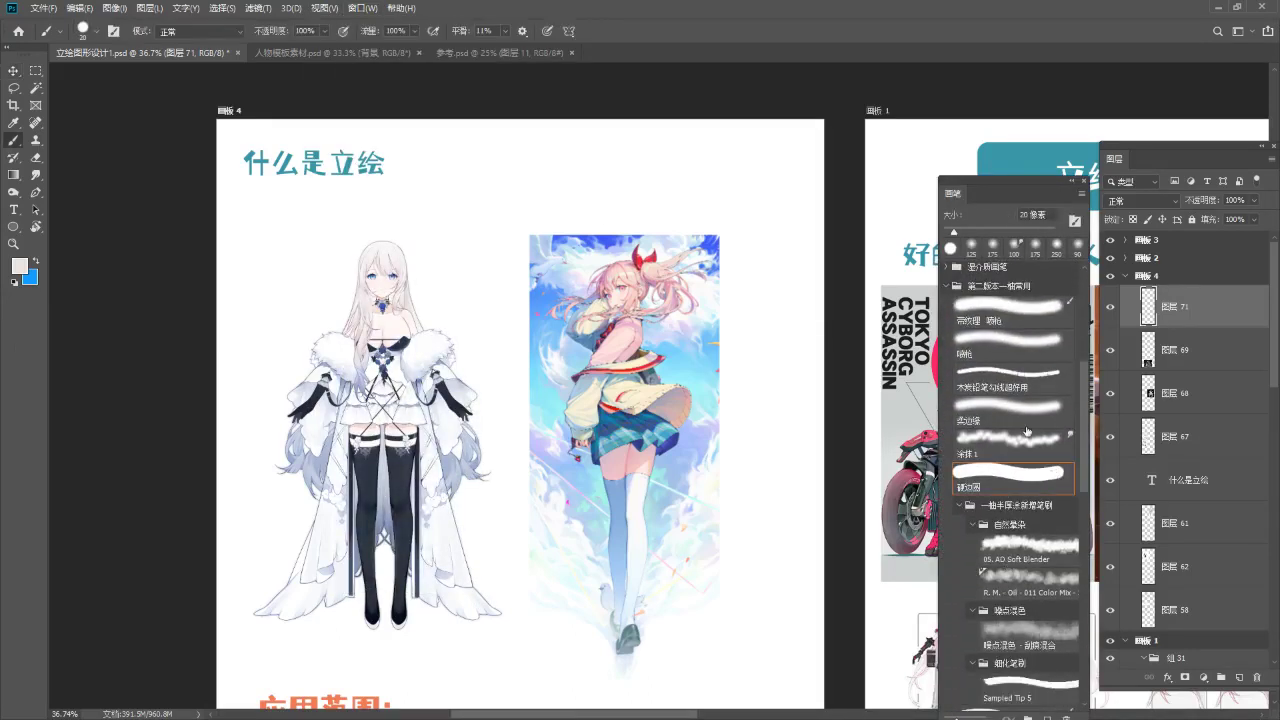
scroll(1010, 525, "up", 1)
scroll(362, 355, "up", 1)
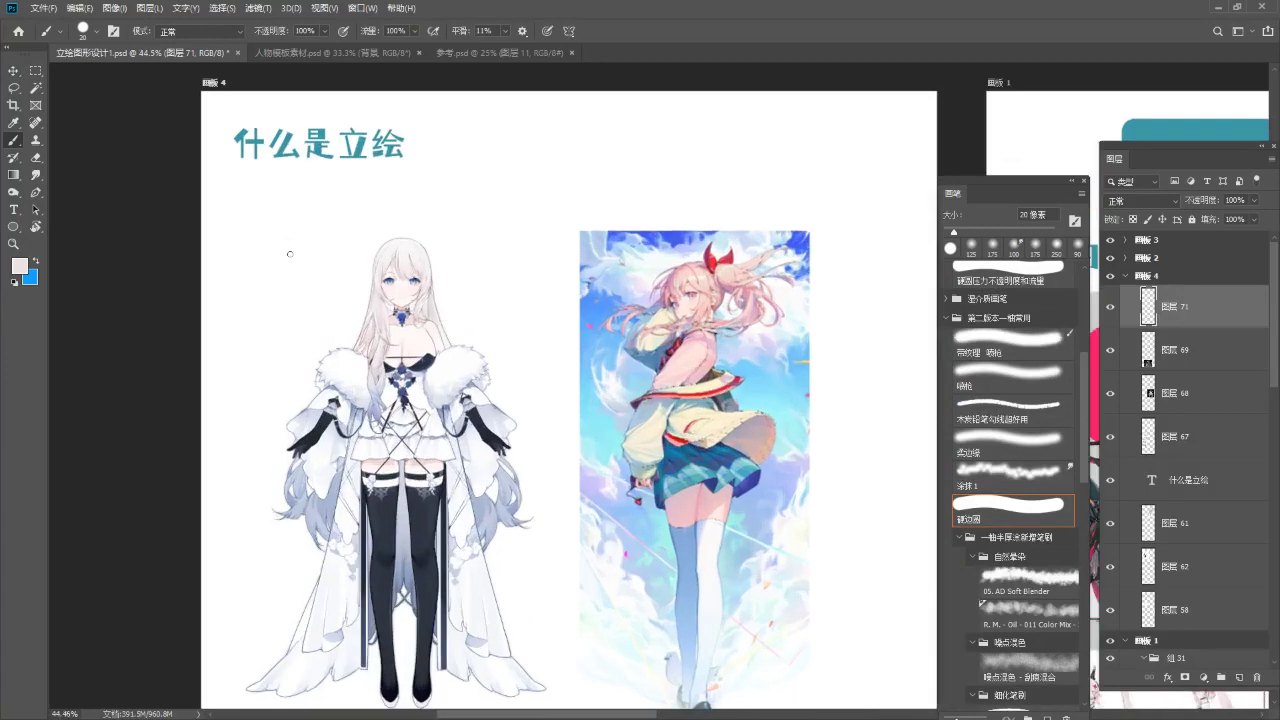
scroll(500, 301, "up", 1)
key("b")
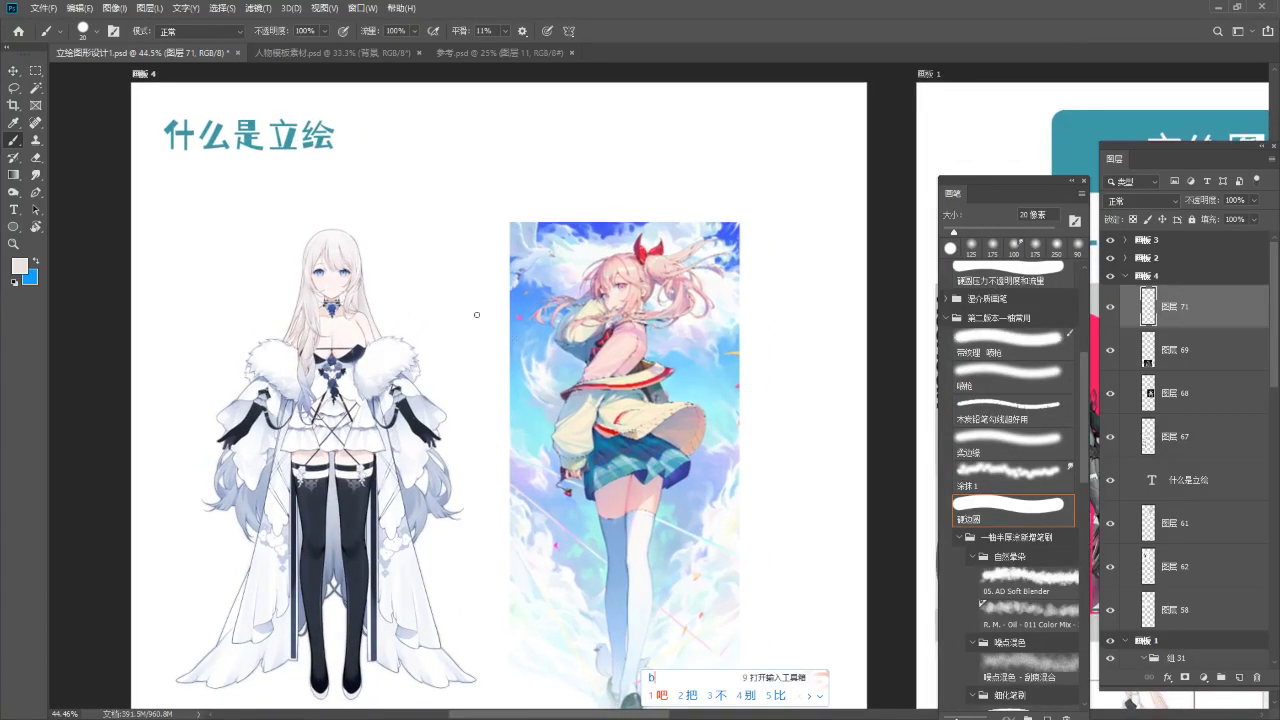
key("Escape")
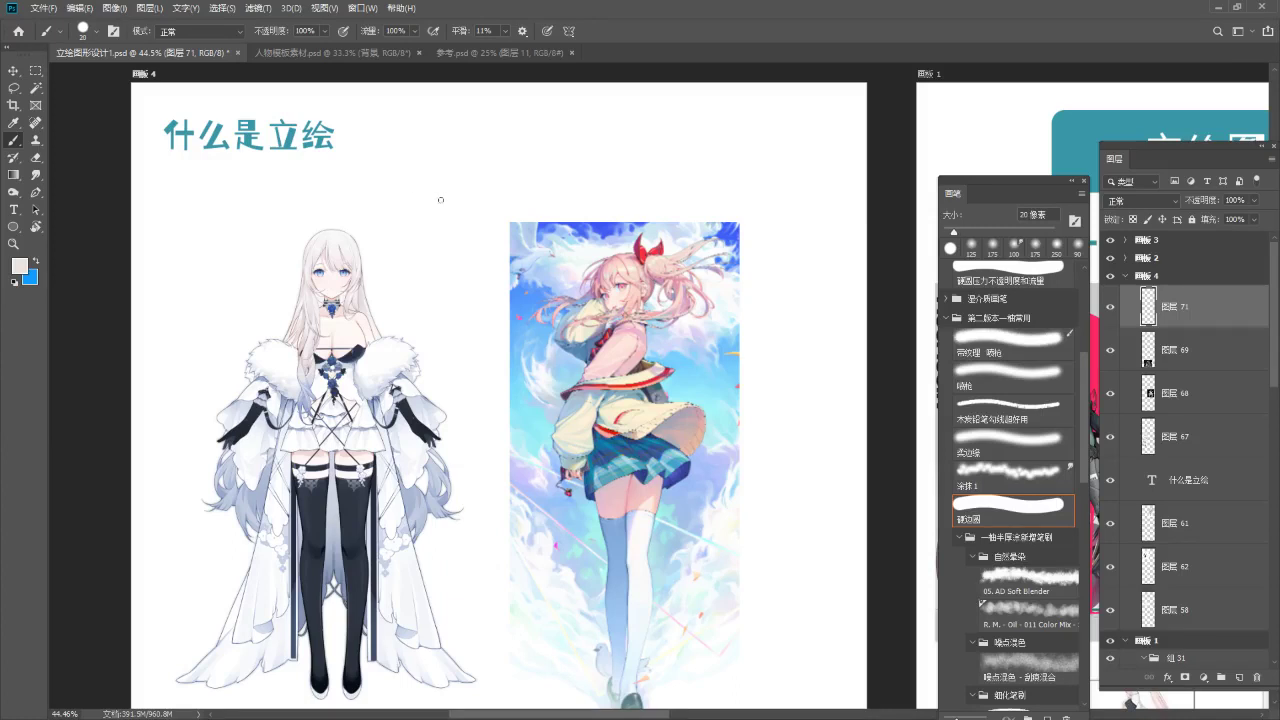
scroll(464, 215, "down", 1)
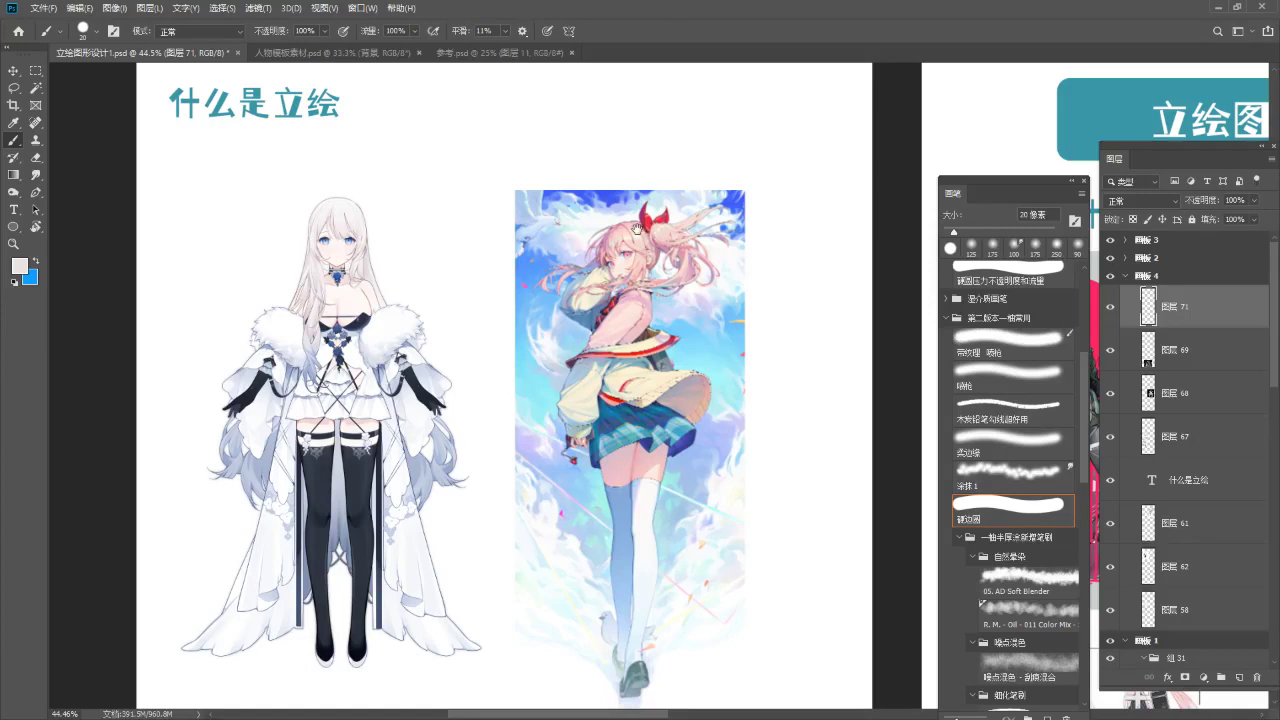
Flatten the brush tip into a thin ellipse and rotate it to a diagonal slant.
left_click(90, 33)
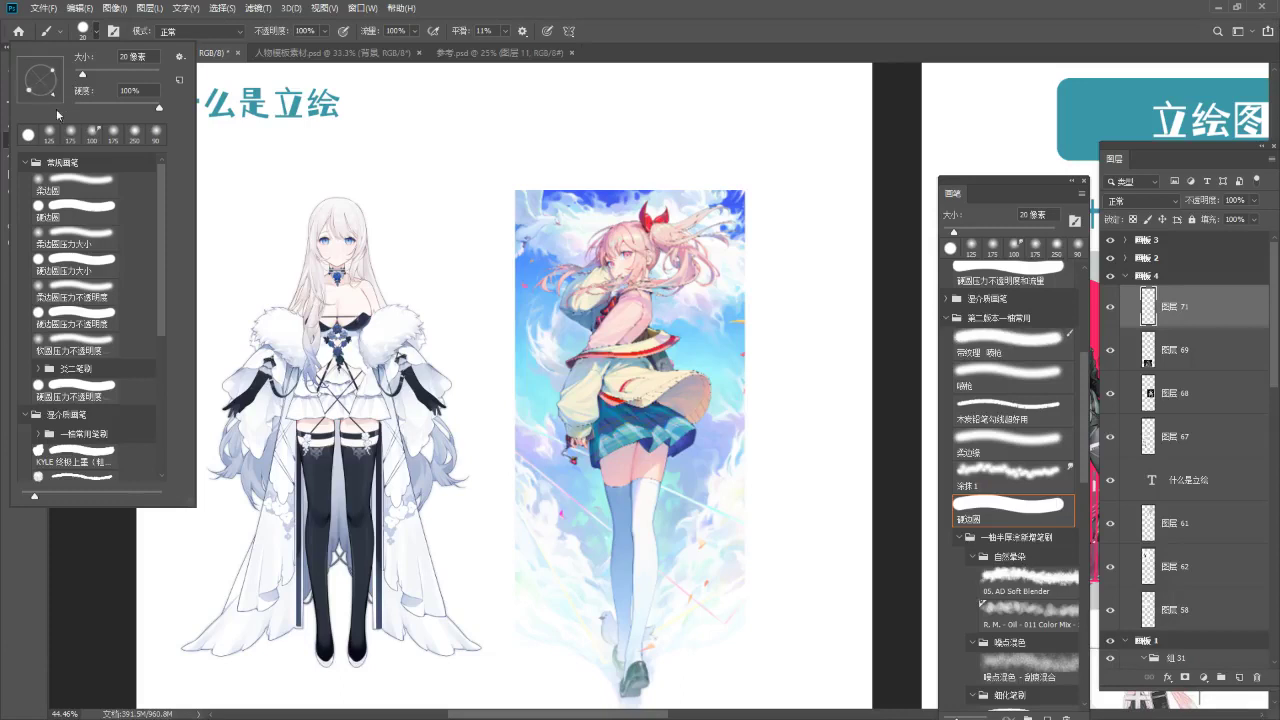
left_click_drag(29, 90, 38, 82)
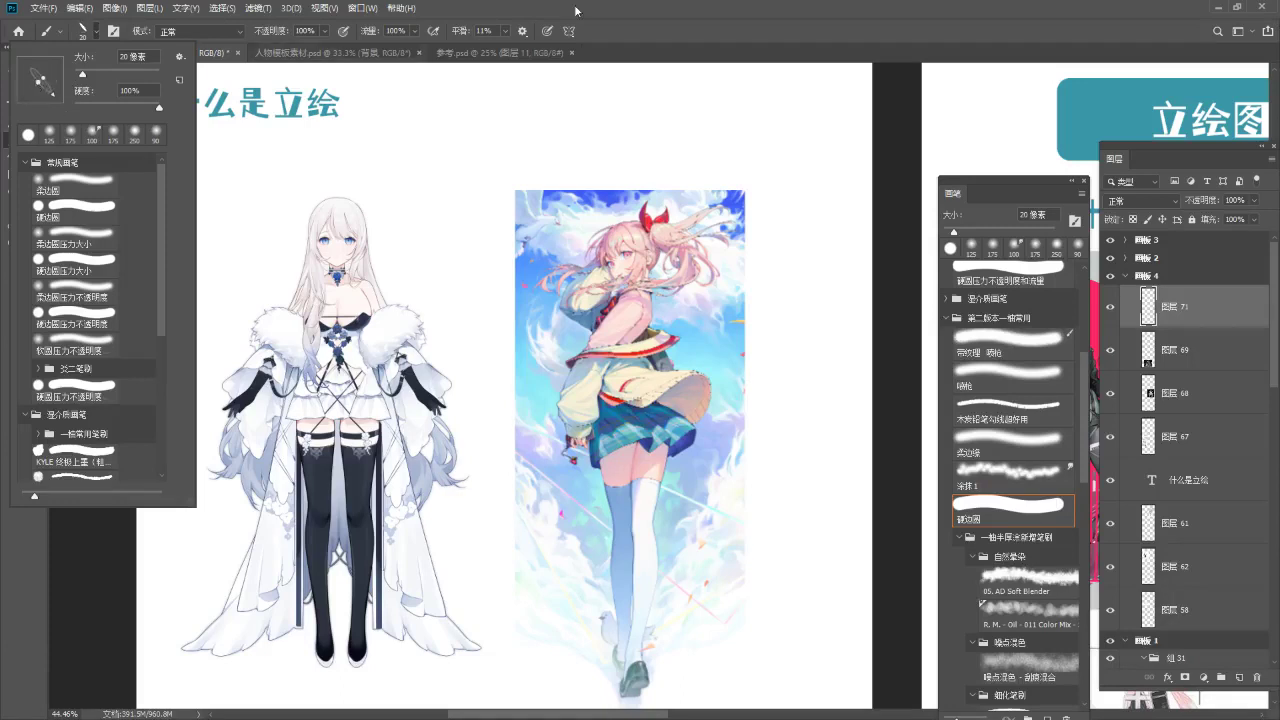
left_click(645, 36)
left_click_drag(504, 231, 518, 309)
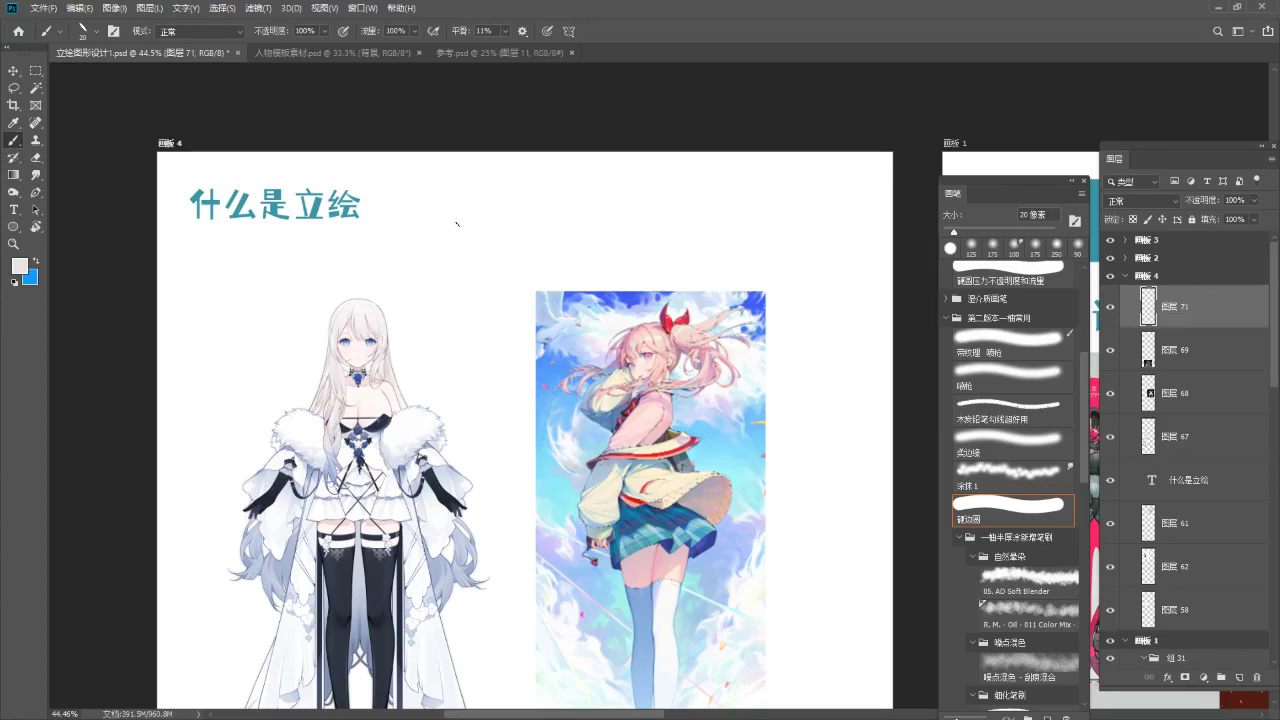
Underline 立绘 in the 什么是立绘 heading in blue and handwrite 立绘 ≠ to the right of the heading.
left_click_drag(307, 227, 369, 224)
key("x")
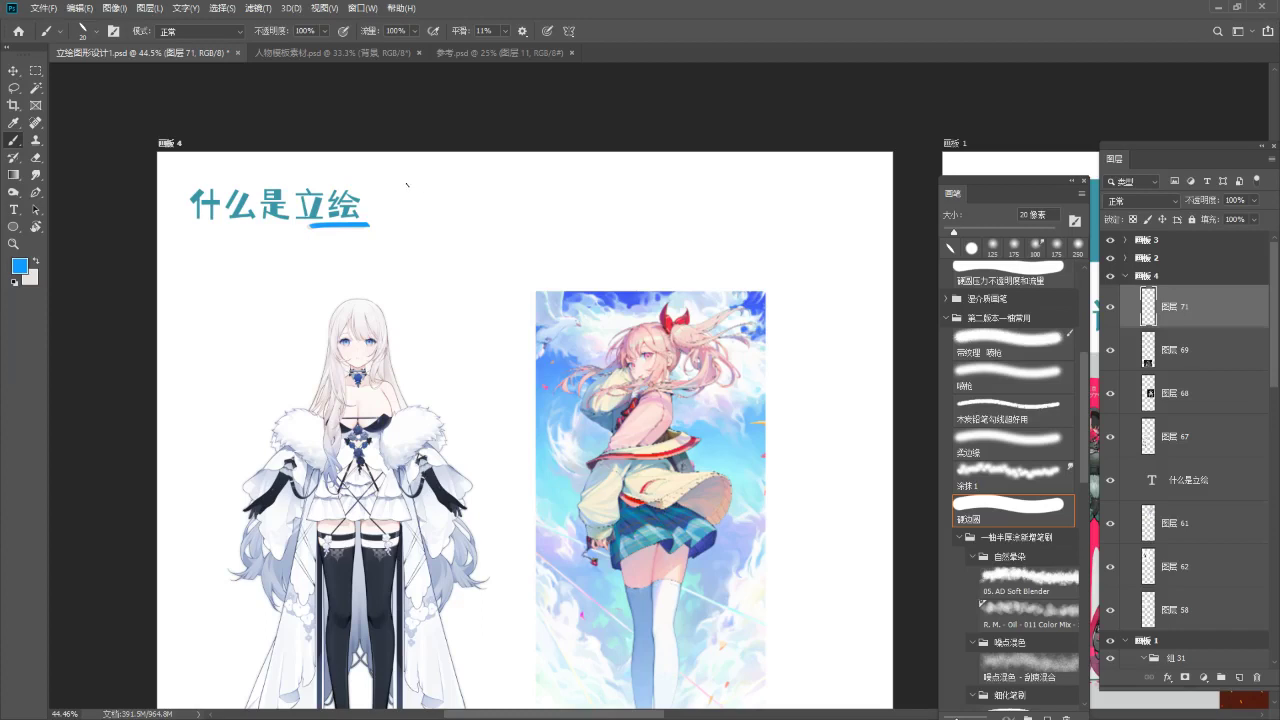
left_click_drag(464, 191, 467, 205)
left_click_drag(453, 212, 476, 242)
left_click_drag(451, 243, 489, 236)
left_click_drag(500, 191, 493, 221)
left_click_drag(489, 242, 514, 211)
mouse_move(516, 204)
left_mouse_down()
mouse_move(507, 236)
mouse_move(542, 244)
mouse_move(605, 209)
mouse_move(615, 224)
left_mouse_up()
left_click_drag(578, 194, 600, 256)
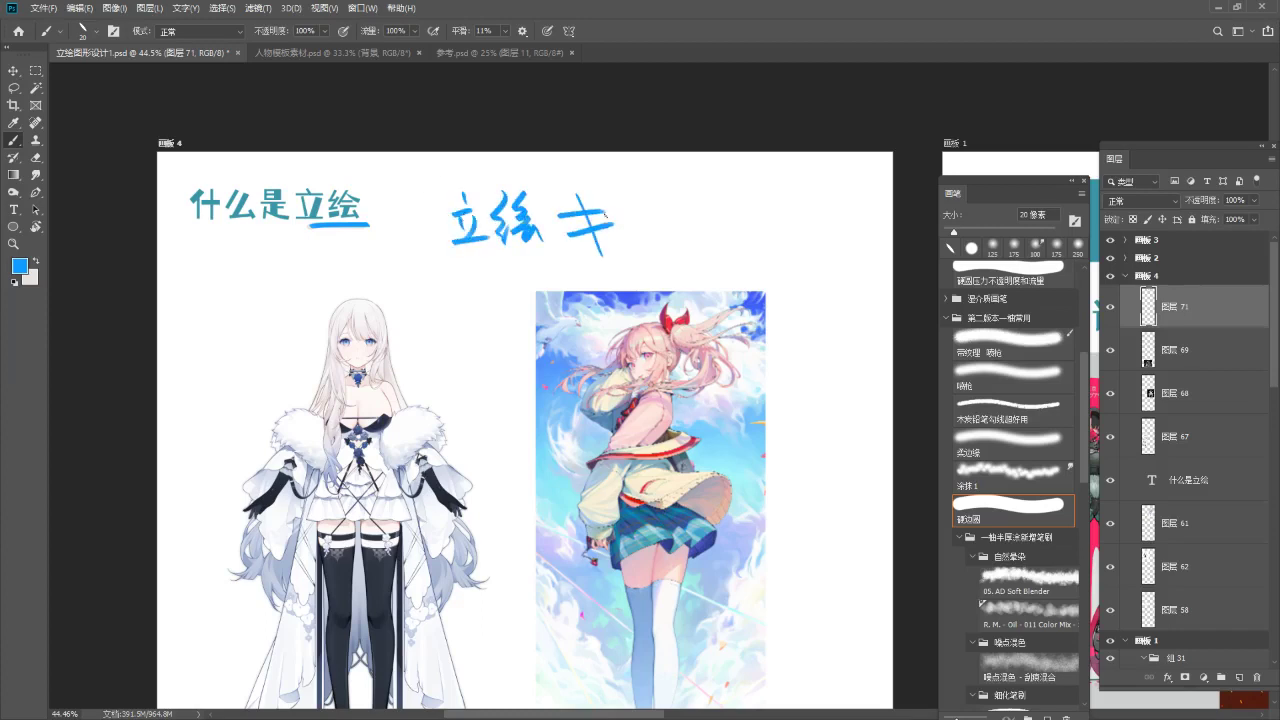
Complete the blue handwritten note by adding 人物全身图 after the ≠ sign.
mouse_move(651, 184)
left_mouse_down()
mouse_move(639, 236)
mouse_move(671, 234)
left_mouse_up()
mouse_move(678, 188)
left_mouse_down()
mouse_move(674, 208)
mouse_move(695, 205)
left_mouse_up()
mouse_move(687, 190)
left_mouse_down()
mouse_move(687, 242)
mouse_move(689, 214)
left_mouse_up()
left_click_drag(700, 200, 700, 230)
left_click_drag(748, 180, 726, 222)
left_click_drag(746, 190, 756, 214)
left_click_drag(738, 236, 764, 232)
left_click_drag(766, 186, 780, 182)
mouse_move(774, 188)
left_mouse_down()
mouse_move(770, 226)
mouse_move(790, 242)
left_mouse_up()
mouse_move(776, 204)
left_mouse_down()
mouse_move(788, 214)
mouse_move(762, 234)
left_mouse_up()
mouse_move(804, 204)
left_mouse_down()
mouse_move(770, 240)
mouse_move(846, 238)
left_mouse_up()
left_click_drag(812, 200, 808, 220)
left_click_drag(816, 220, 835, 231)
left_click_drag(816, 228, 840, 242)
left_click_drag(854, 236, 860, 243)
Draw a blue arrow with a dot beside the pink-haired character illustration, pointing at it.
key("z")
left_click_drag(749, 269, 741, 279)
mouse_move(741, 279)
left_mouse_down()
mouse_move(687, 228)
mouse_move(655, 251)
left_mouse_up()
key("b")
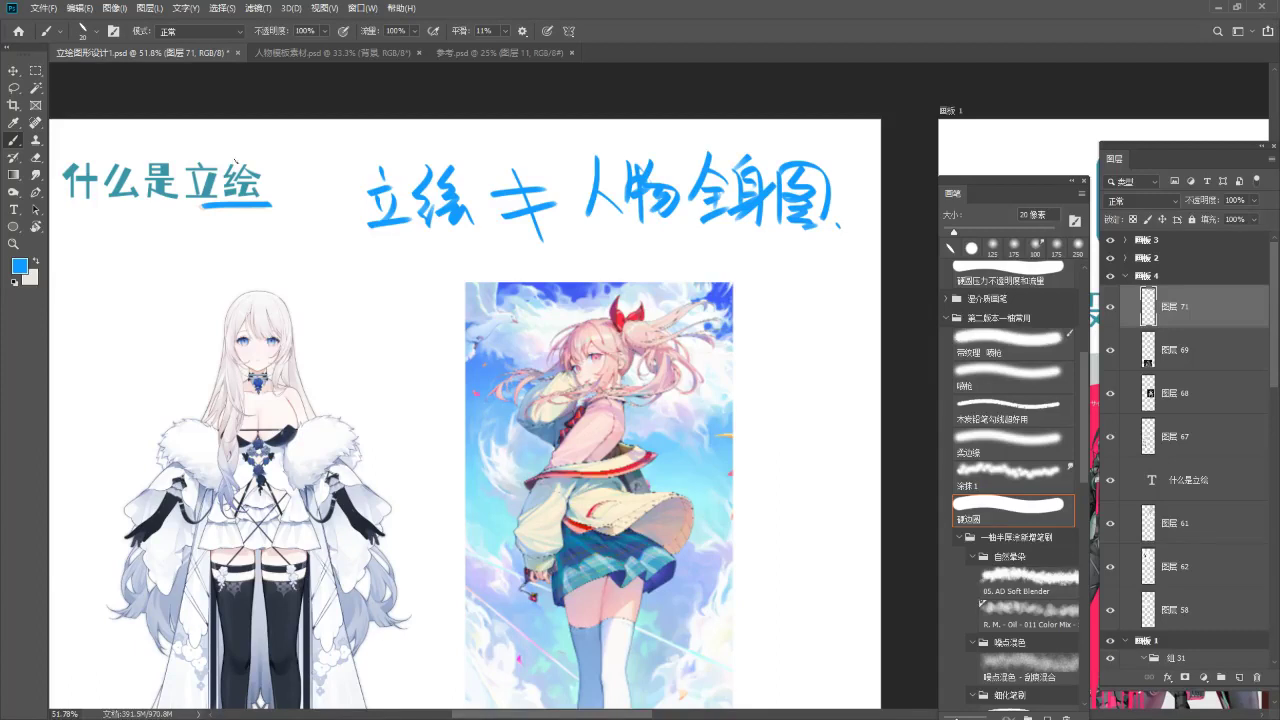
left_click_drag(732, 522, 619, 330)
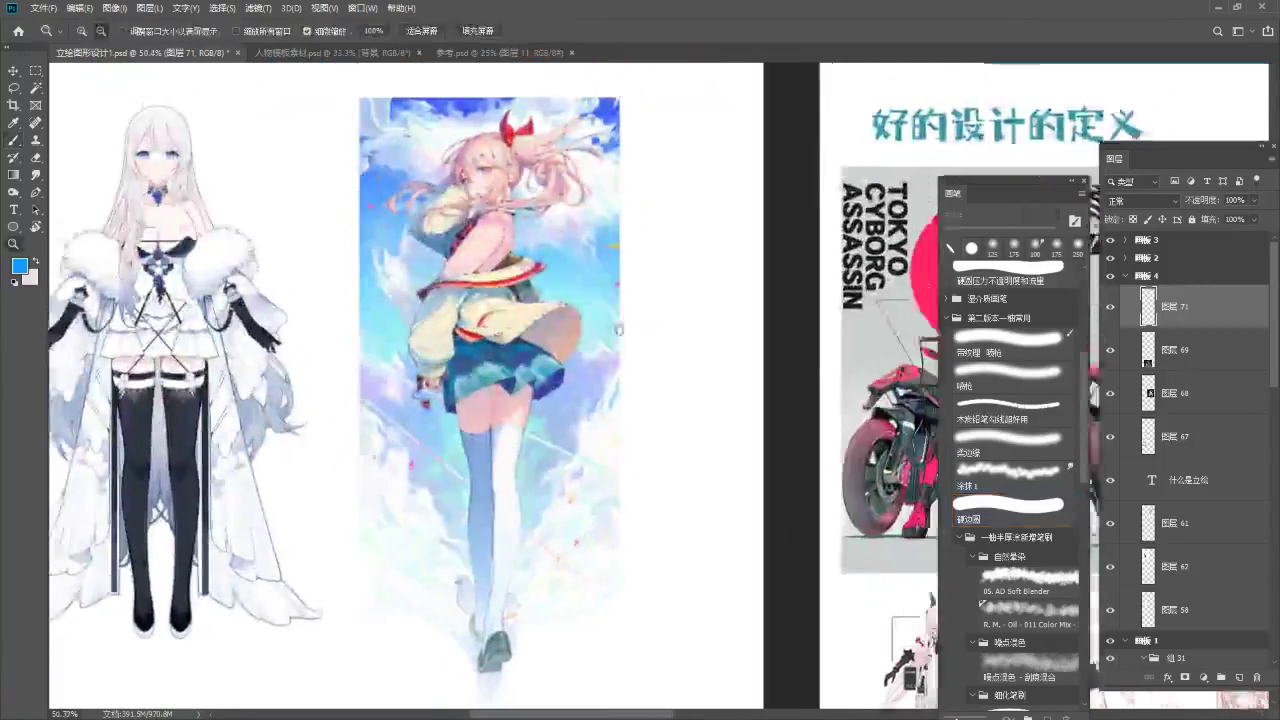
key("b")
mouse_move(637, 218)
left_mouse_down()
mouse_move(604, 286)
mouse_move(628, 292)
left_mouse_up()
left_click(640, 290)
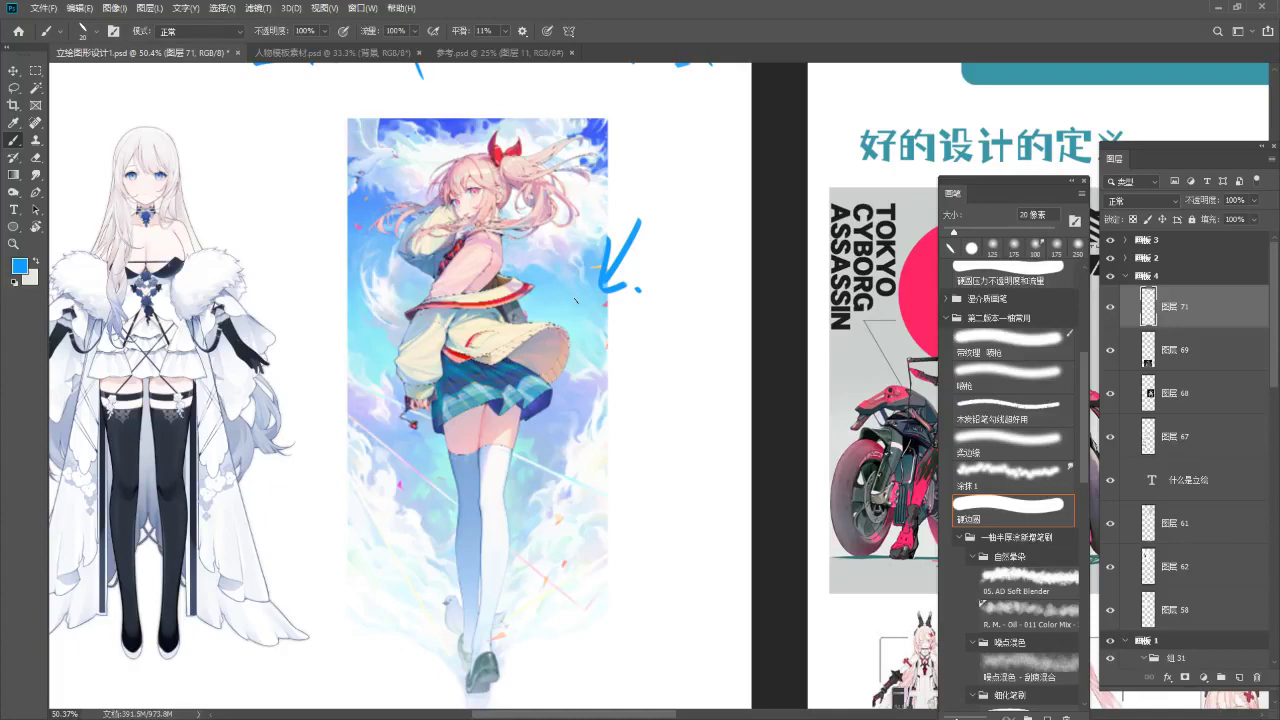
Draw a blue arrow pointing at the white-haired character and circle the whole figure with a large ellipse.
left_click_drag(407, 341, 577, 320)
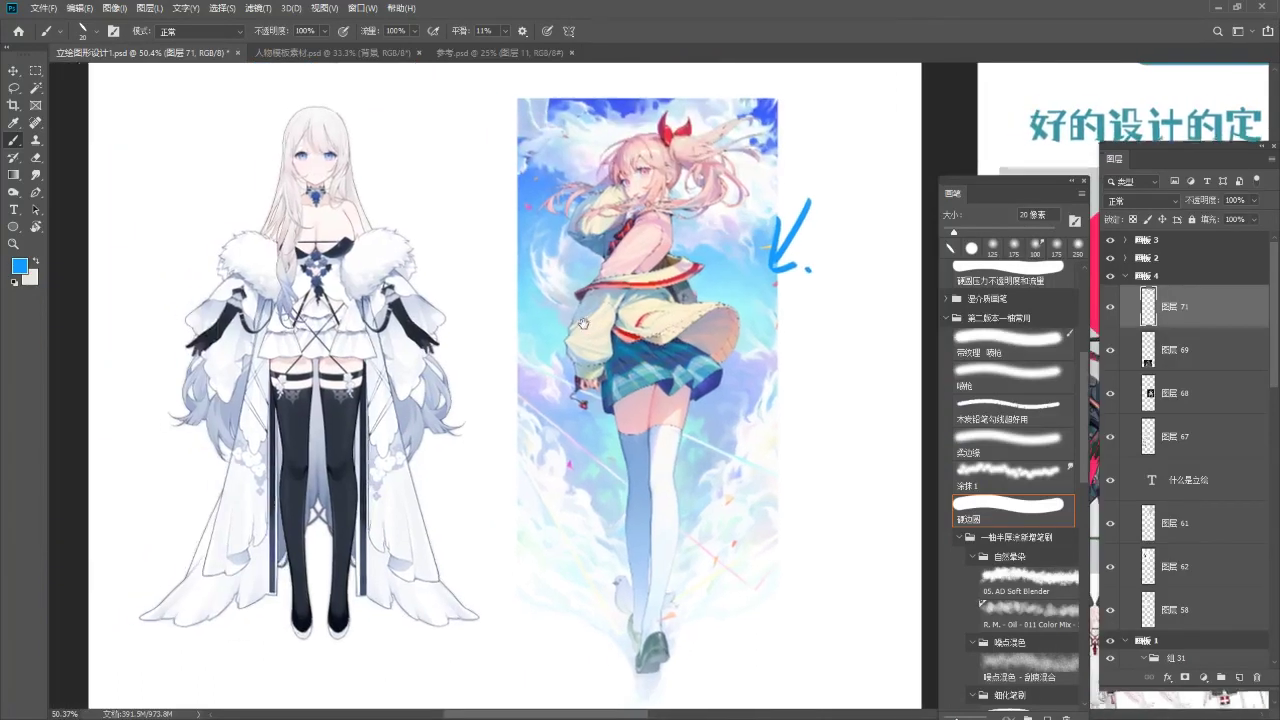
left_click_drag(431, 127, 393, 152)
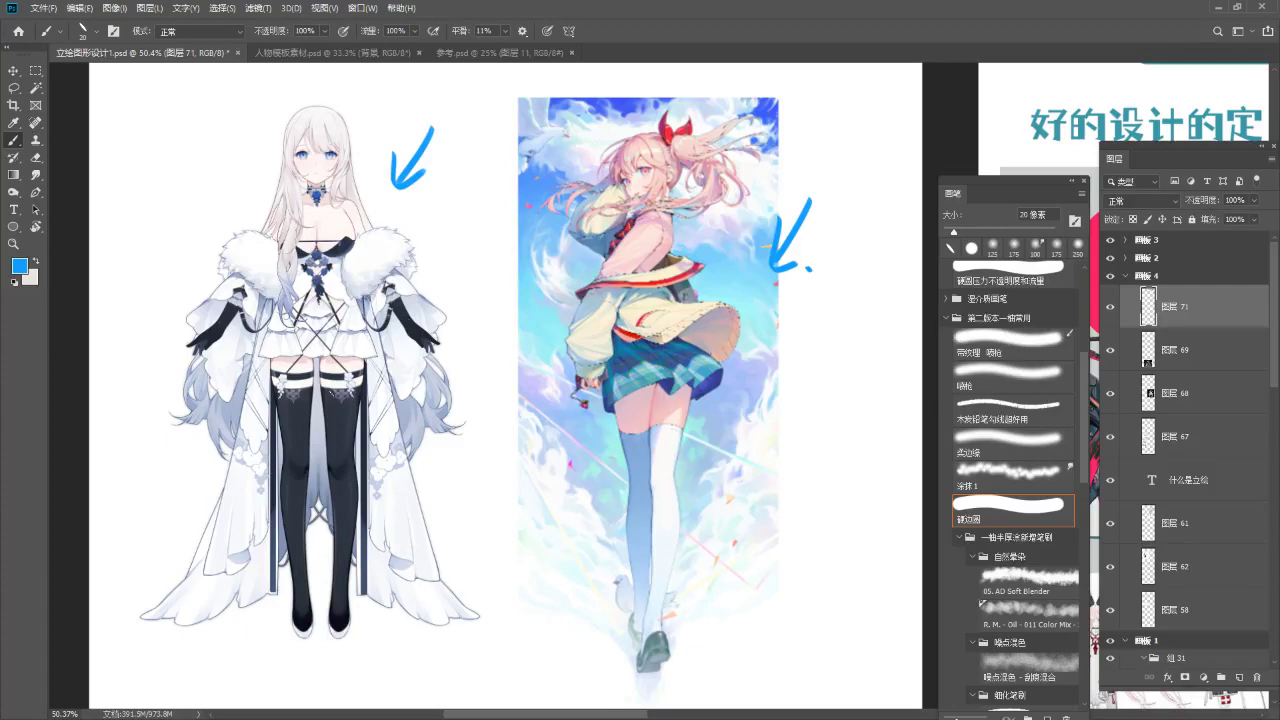
mouse_move(322, 606)
left_mouse_down()
mouse_move(370, 124)
mouse_move(360, 612)
left_mouse_up()
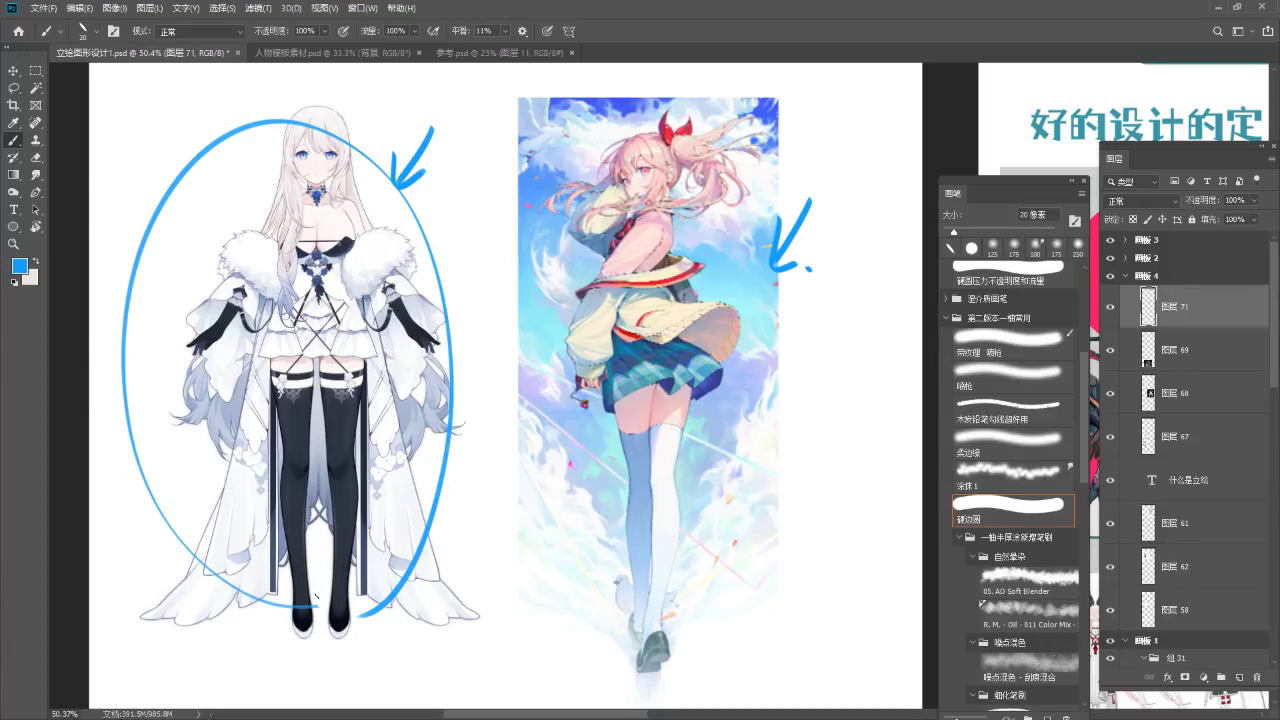
Add another blue arrow pointing at the circled character and draw a horizontal divider above the 应用范围 heading.
left_click_drag(746, 406, 541, 386)
mouse_move(468, 117)
left_mouse_down()
mouse_move(373, 184)
mouse_move(517, 122)
left_mouse_up()
key("ctrl+z")
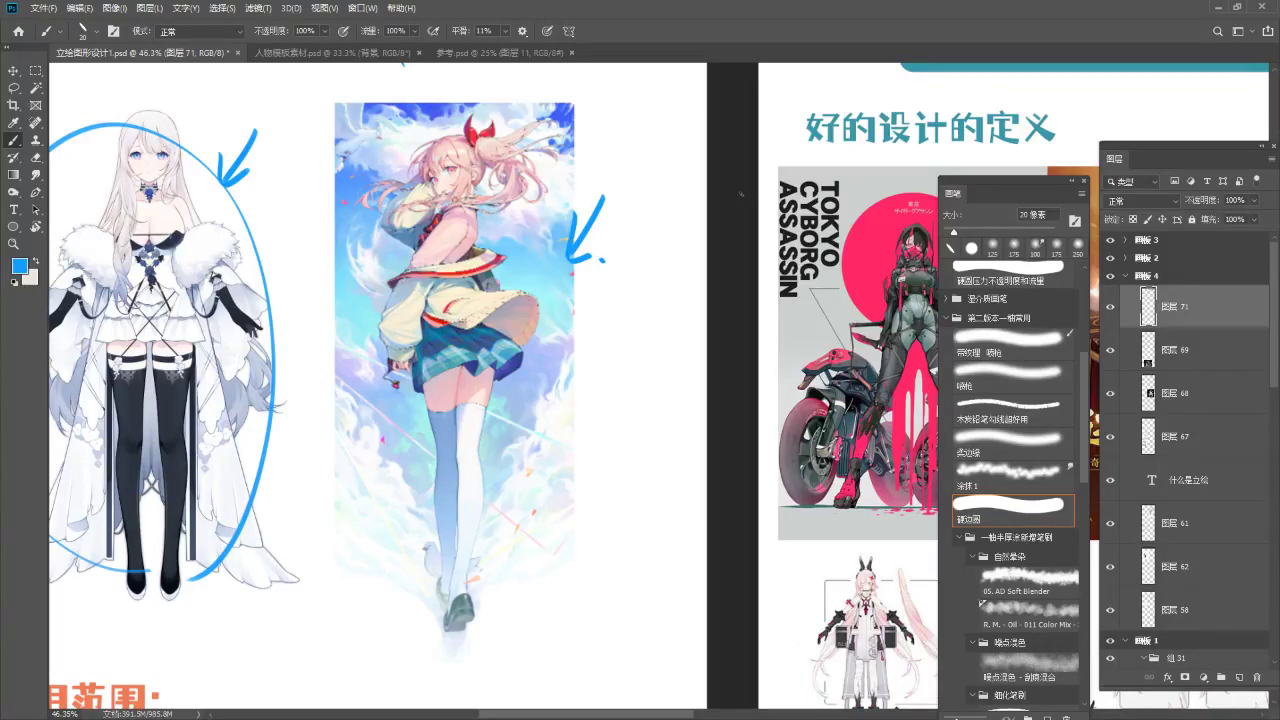
left_click_drag(492, 292, 704, 338)
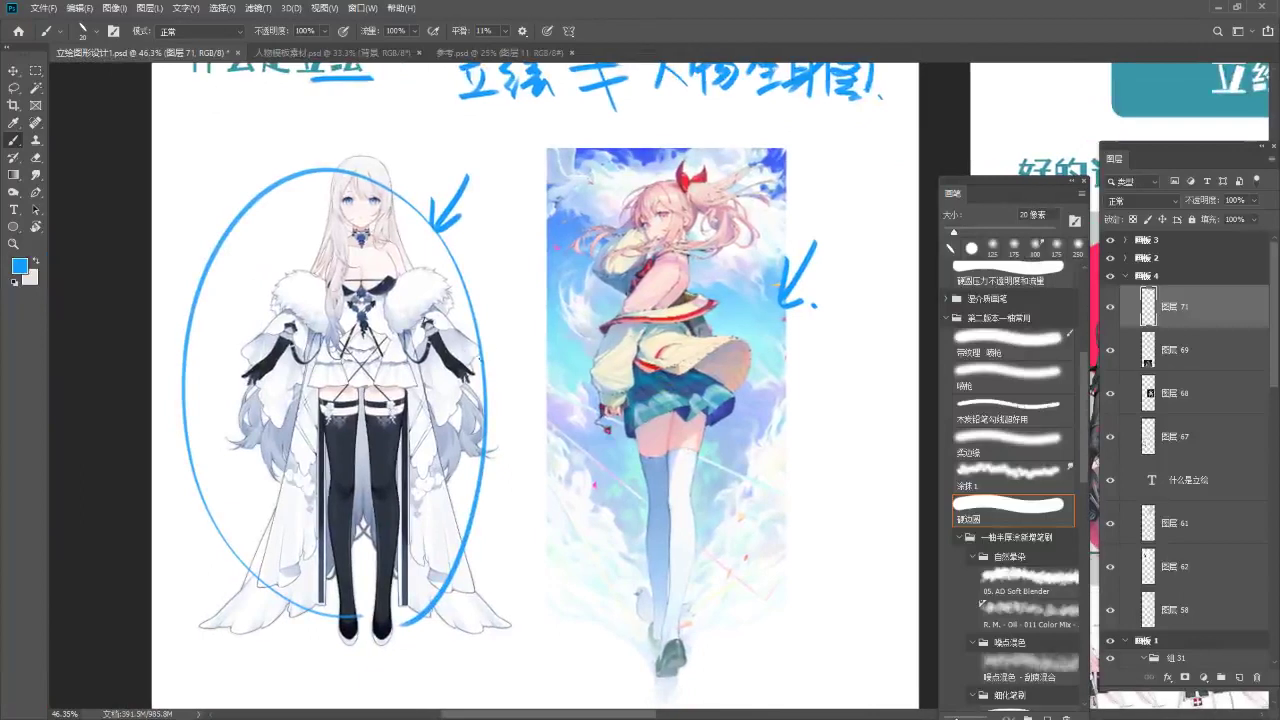
mouse_move(256, 113)
left_mouse_down()
mouse_move(268, 158)
mouse_move(279, 147)
left_mouse_up()
scroll(514, 297, "down", 2)
left_click_drag(538, 259, 510, 266)
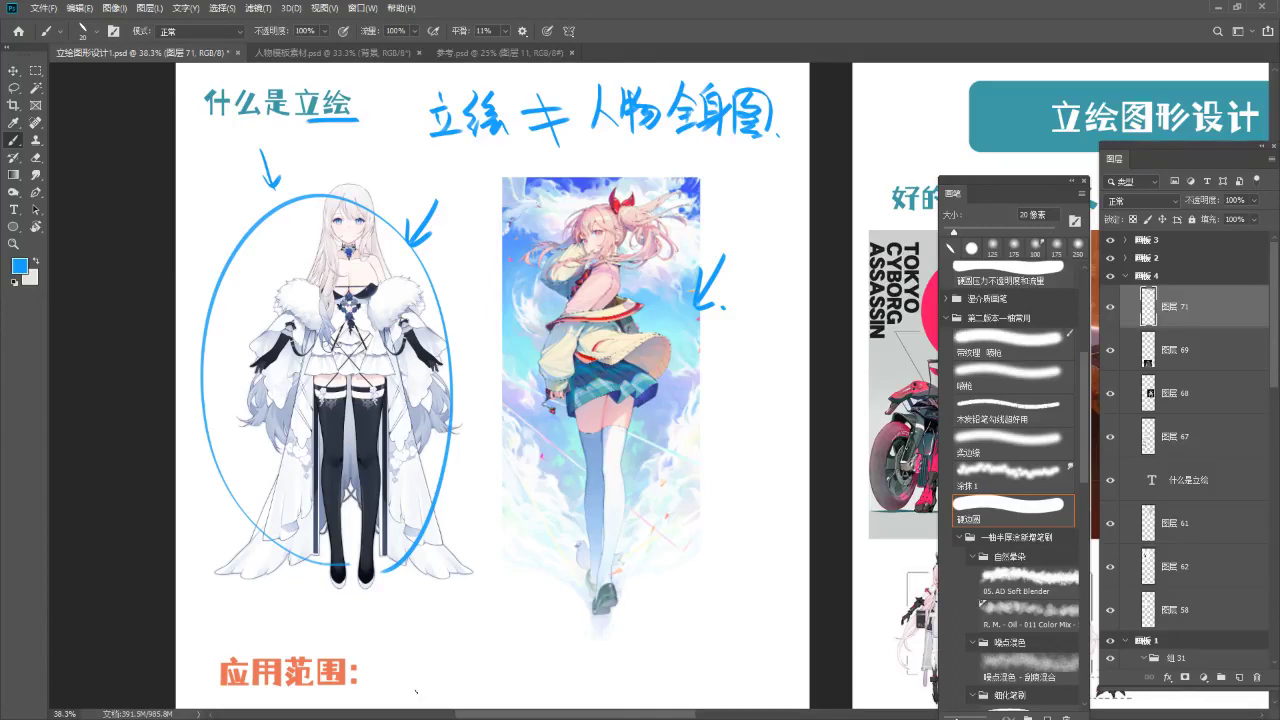
left_click_drag(208, 621, 775, 635)
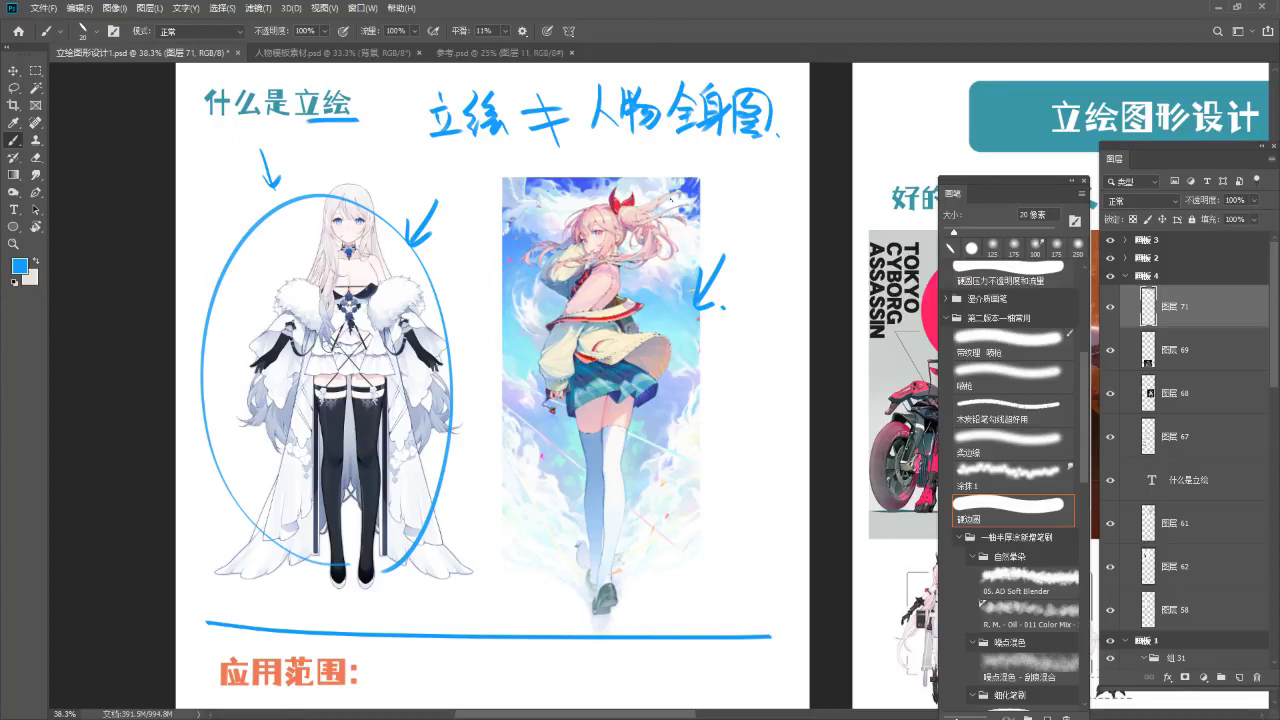
Handwrite 原画 = 厚涂 in blue beside the 应用范围 heading and underline 原画.
scroll(640, 190, "down", 6)
left_click_drag(643, 434, 632, 268)
scroll(506, 431, "up", 4)
scroll(516, 428, "up", 1)
left_click_drag(560, 348, 509, 475)
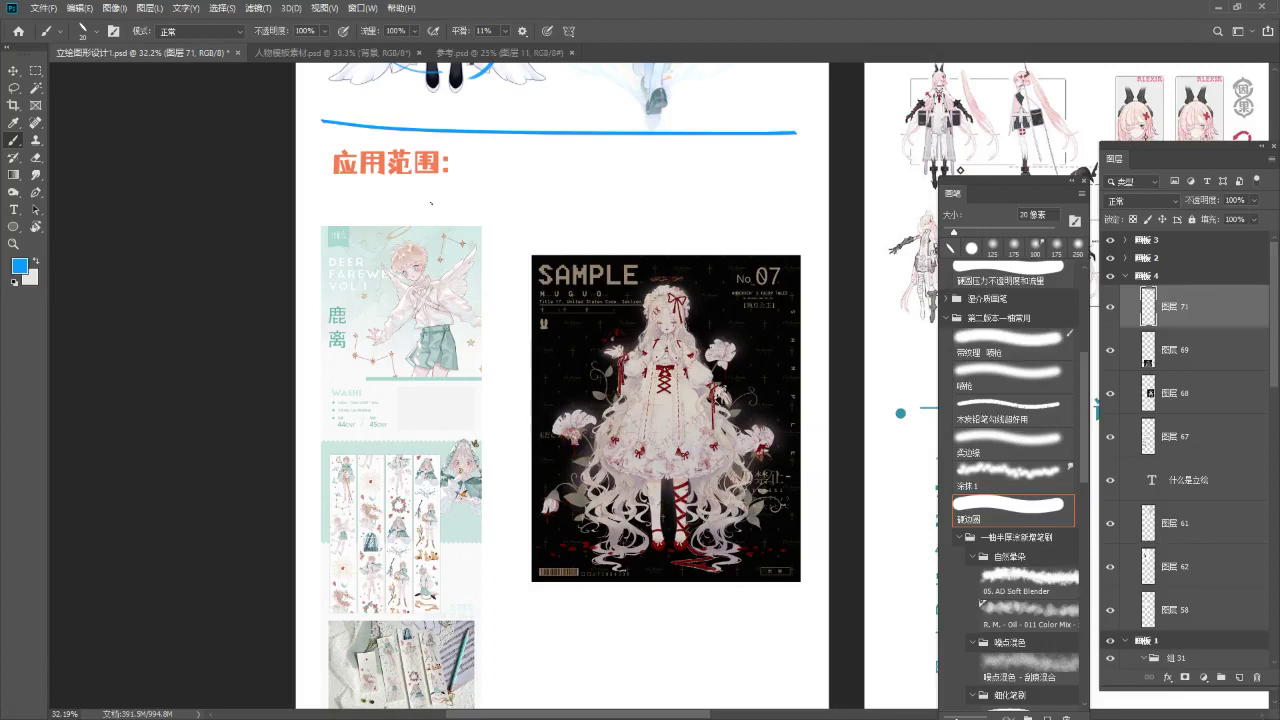
left_click_drag(448, 256, 417, 306)
left_click_drag(455, 199, 454, 250)
mouse_move(453, 199)
left_mouse_down()
mouse_move(471, 197)
mouse_move(475, 224)
left_mouse_up()
mouse_move(470, 225)
left_mouse_down()
mouse_move(466, 242)
mouse_move(504, 200)
left_mouse_up()
left_click_drag(492, 208, 493, 231)
mouse_move(493, 207)
left_mouse_down()
mouse_move(508, 228)
mouse_move(505, 215)
left_mouse_up()
mouse_move(500, 213)
left_mouse_down()
mouse_move(498, 229)
mouse_move(516, 237)
left_mouse_up()
left_click_drag(519, 216, 519, 238)
mouse_move(573, 197)
left_mouse_down()
mouse_move(590, 195)
mouse_move(572, 236)
left_mouse_up()
mouse_move(580, 204)
left_mouse_down()
mouse_move(579, 219)
mouse_move(592, 212)
left_mouse_up()
left_click_drag(582, 212, 585, 236)
left_click_drag(577, 230, 612, 222)
left_click_drag(609, 232, 612, 216)
left_click_drag(622, 204, 634, 220)
mouse_move(624, 216)
left_mouse_down()
mouse_move(624, 240)
mouse_move(644, 234)
left_mouse_up()
left_click_drag(536, 216, 558, 215)
left_click_drag(537, 228, 556, 227)
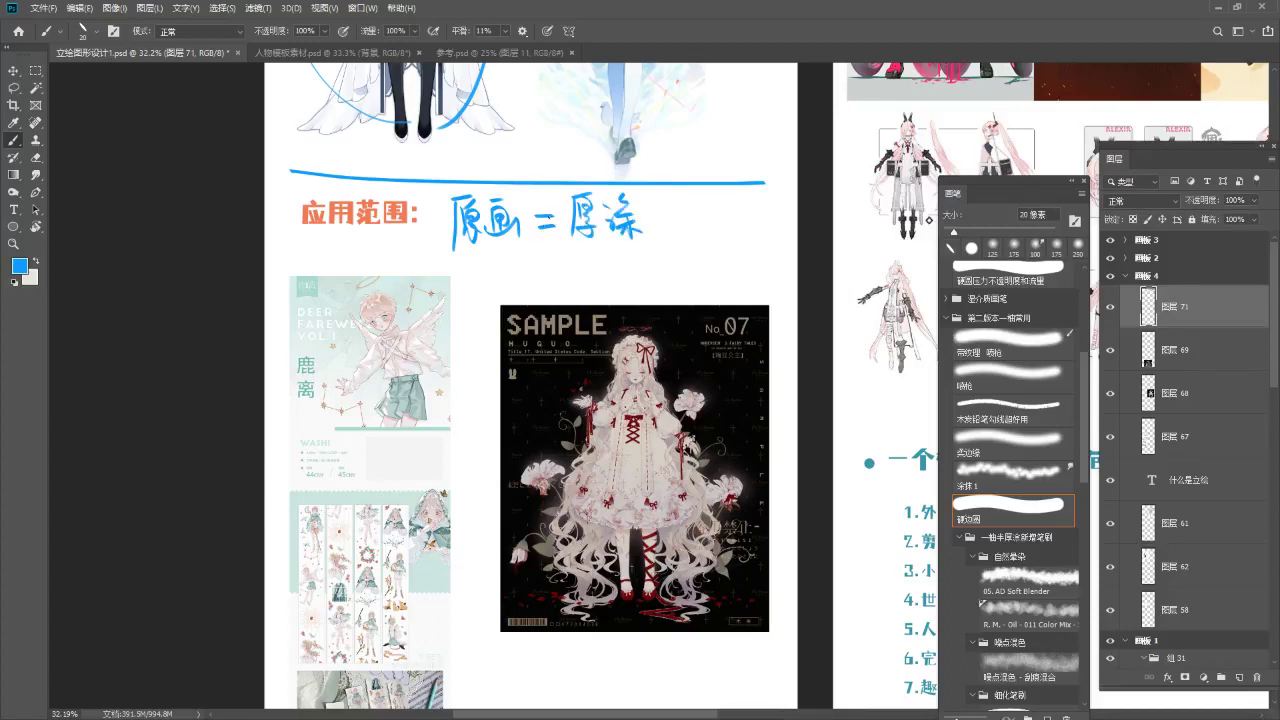
left_click_drag(437, 255, 531, 249)
Strike through the handwritten equals sign and circle both 原画 and 厚涂 in blue.
key("z")
mouse_move(610, 212)
left_mouse_down()
mouse_move(650, 205)
mouse_move(621, 227)
left_mouse_up()
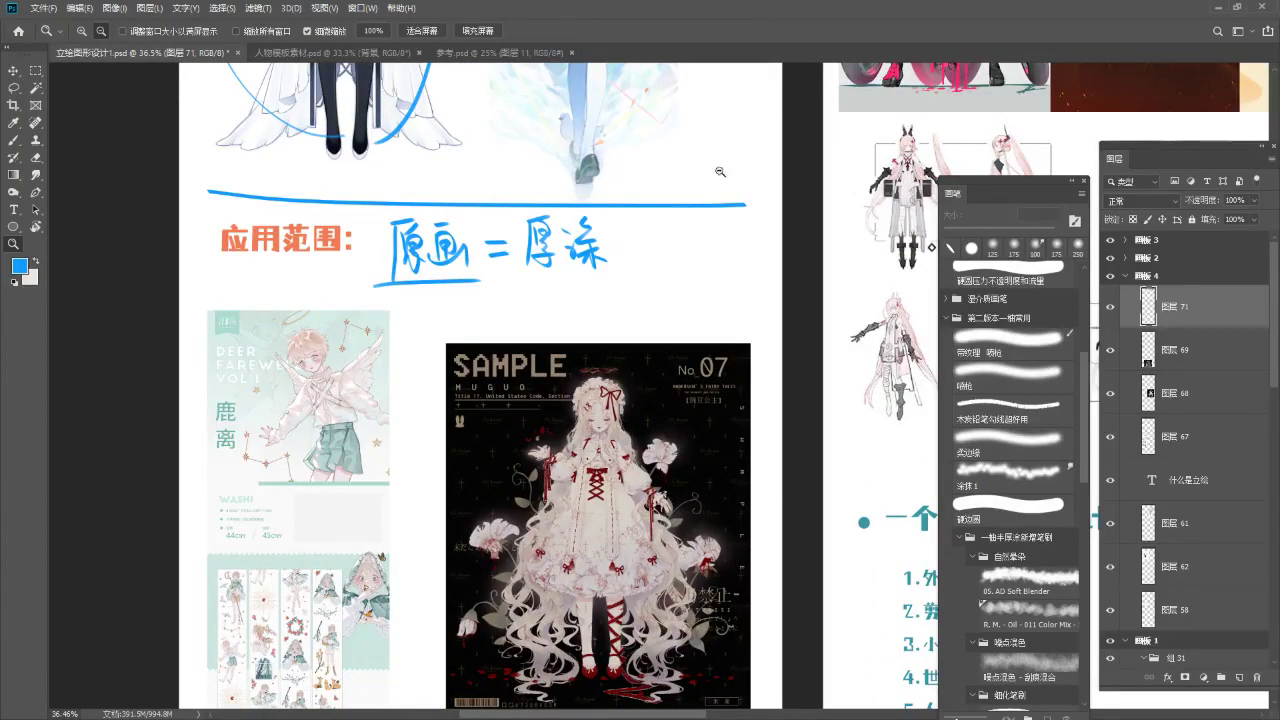
key("b")
left_click_drag(500, 238, 524, 290)
left_click_drag(400, 212, 487, 297)
left_click_drag(560, 188, 545, 265)
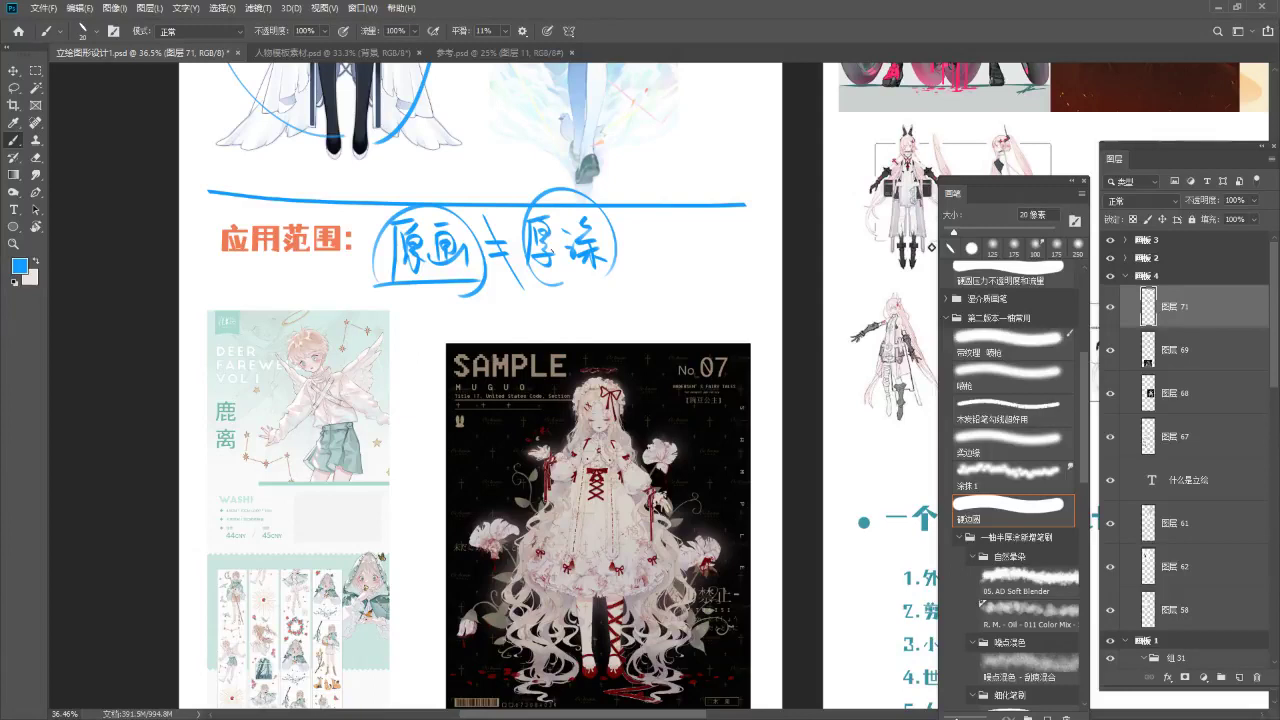
Set the brush color to bright red and draw a short downward arrow beneath the circled 原画.
left_click_drag(407, 257, 490, 268)
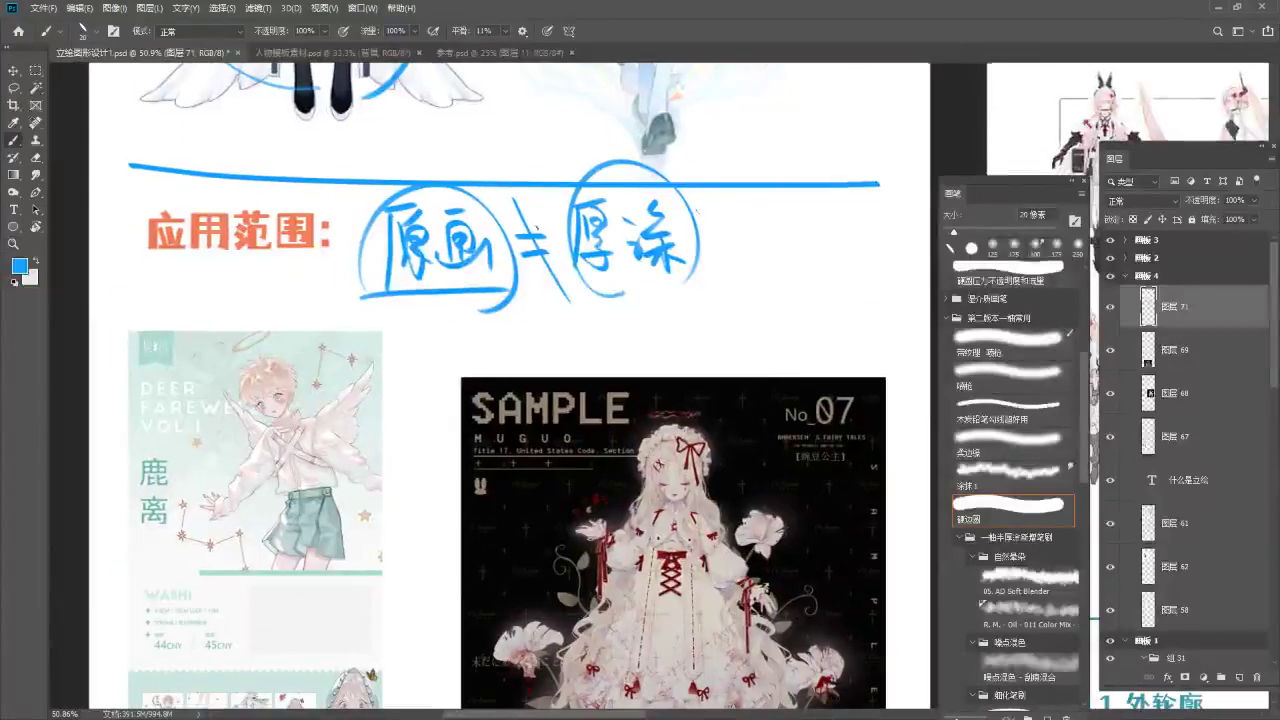
key("F6")
key("x")
left_click(1020, 88)
left_click(1000, 87)
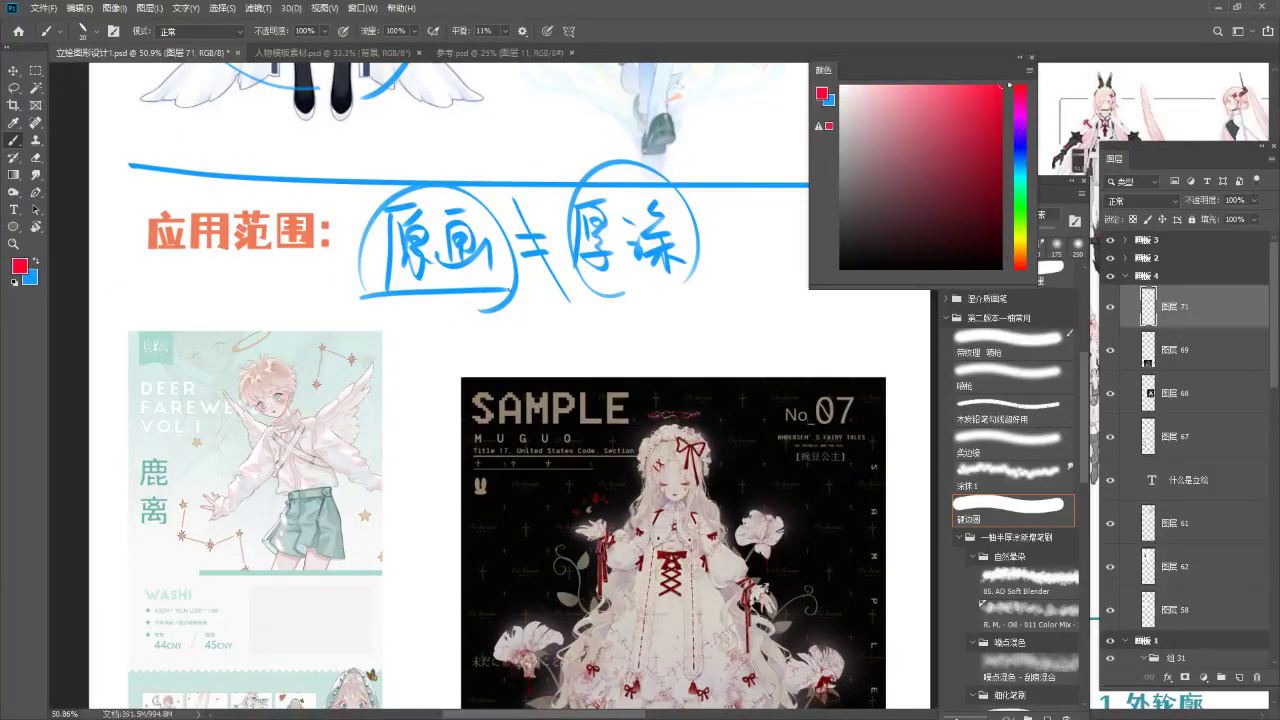
left_click_drag(509, 290, 540, 242)
left_click_drag(442, 240, 444, 273)
mouse_move(434, 261)
left_mouse_down()
mouse_move(445, 275)
mouse_move(456, 259)
left_mouse_up()
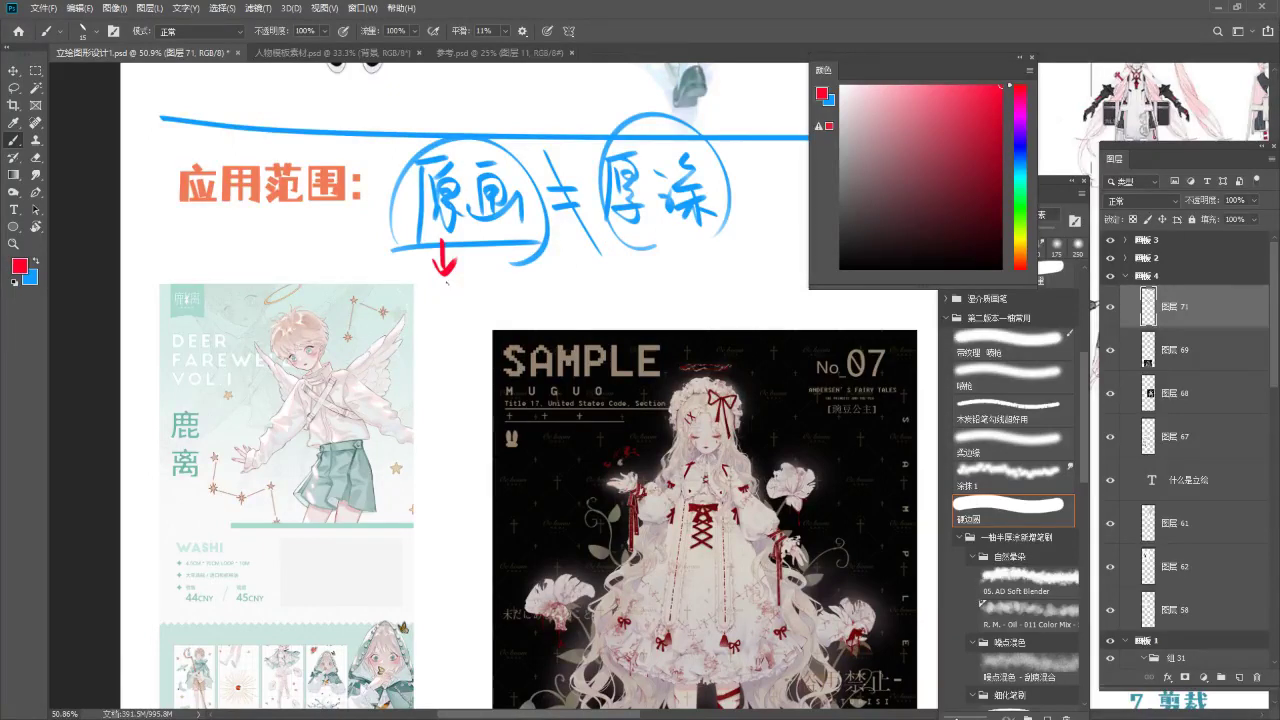
Handwrite 角色造型设计 in red beneath the arrow under 原画.
mouse_move(430, 283)
left_mouse_down()
mouse_move(428, 326)
mouse_move(472, 306)
mouse_move(474, 322)
mouse_move(470, 283)
mouse_move(490, 300)
left_mouse_up()
mouse_move(494, 290)
left_mouse_down()
mouse_move(502, 276)
mouse_move(508, 292)
left_mouse_up()
left_click_drag(500, 290, 510, 312)
mouse_move(482, 300)
left_mouse_down()
mouse_move(526, 320)
mouse_move(532, 286)
left_mouse_up()
left_click_drag(522, 282, 528, 302)
left_click_drag(538, 282, 538, 298)
left_click_drag(544, 278, 550, 304)
mouse_move(526, 318)
left_mouse_down()
mouse_move(552, 316)
mouse_move(558, 288)
left_mouse_up()
mouse_move(552, 296)
left_mouse_down()
mouse_move(562, 318)
mouse_move(594, 292)
left_mouse_up()
mouse_move(586, 298)
left_mouse_down()
mouse_move(596, 311)
mouse_move(615, 290)
left_mouse_up()
left_click_drag(606, 276, 608, 330)
Set the brush color to bright green and circle 设计 in the red handwritten note 角色造型设计.
key("x")
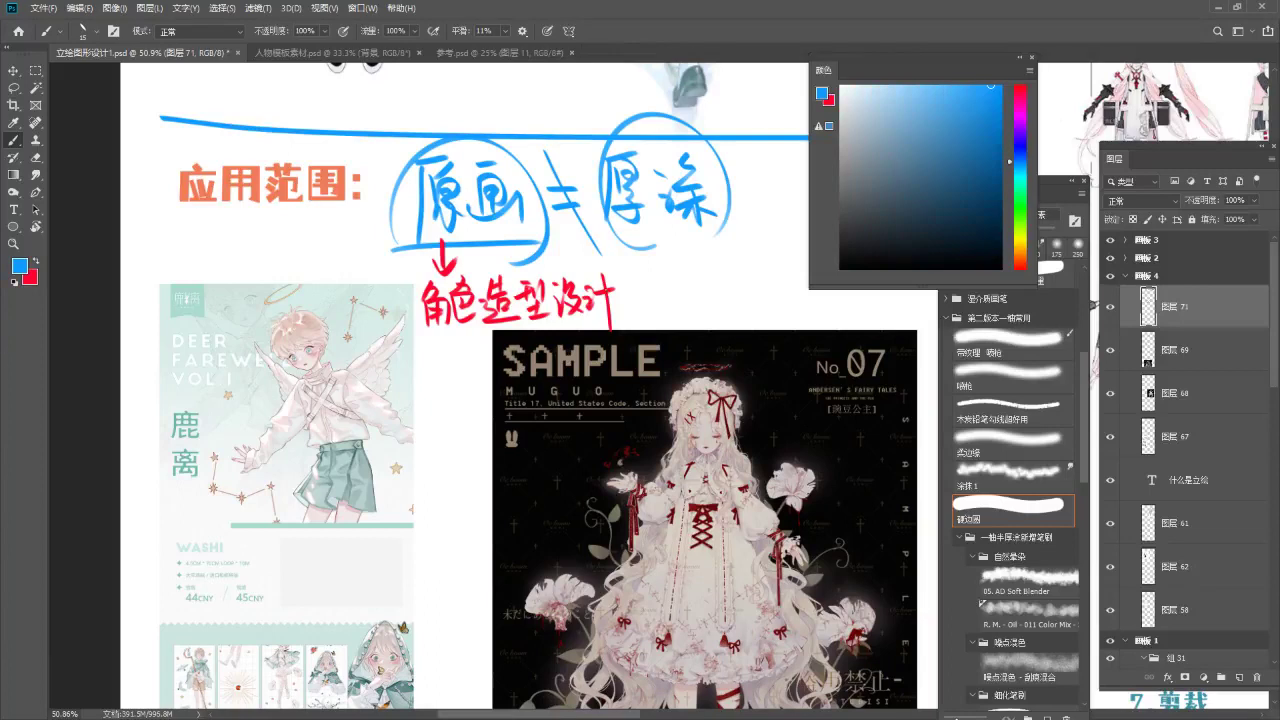
left_click_drag(1022, 236, 1021, 213)
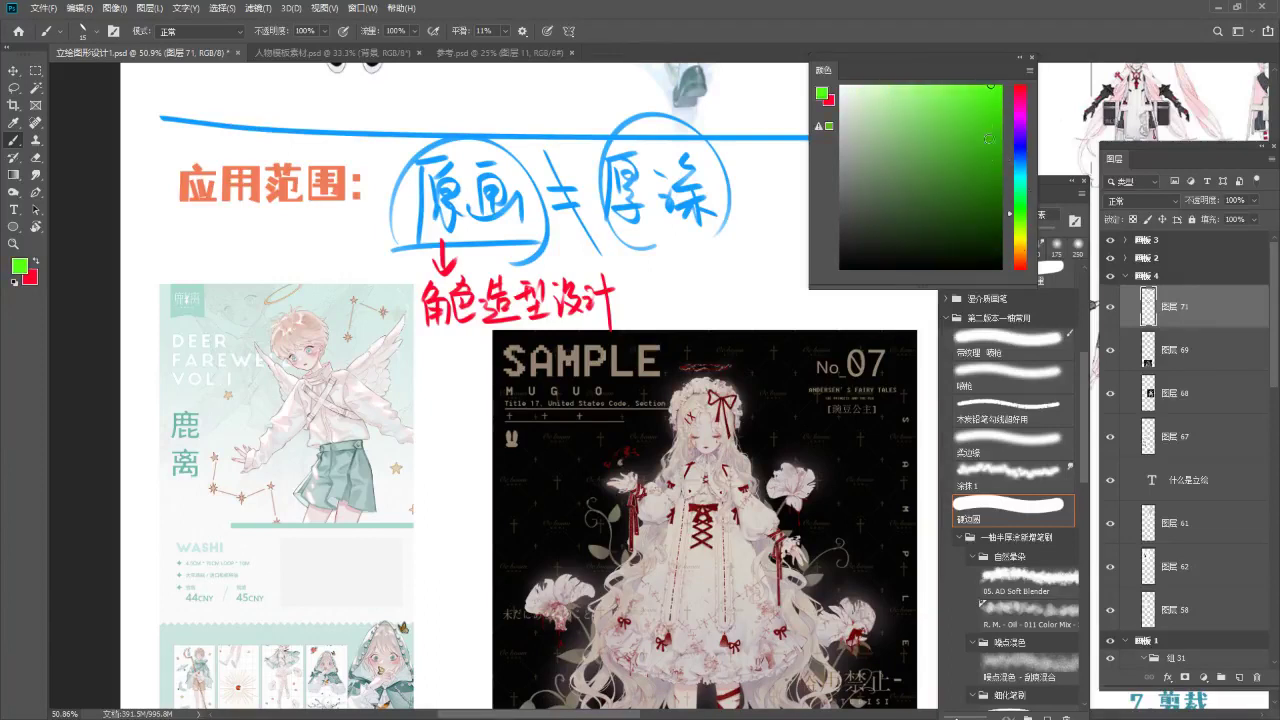
mouse_move(590, 262)
left_mouse_down()
mouse_move(577, 262)
mouse_move(621, 280)
mouse_move(555, 300)
left_mouse_up()
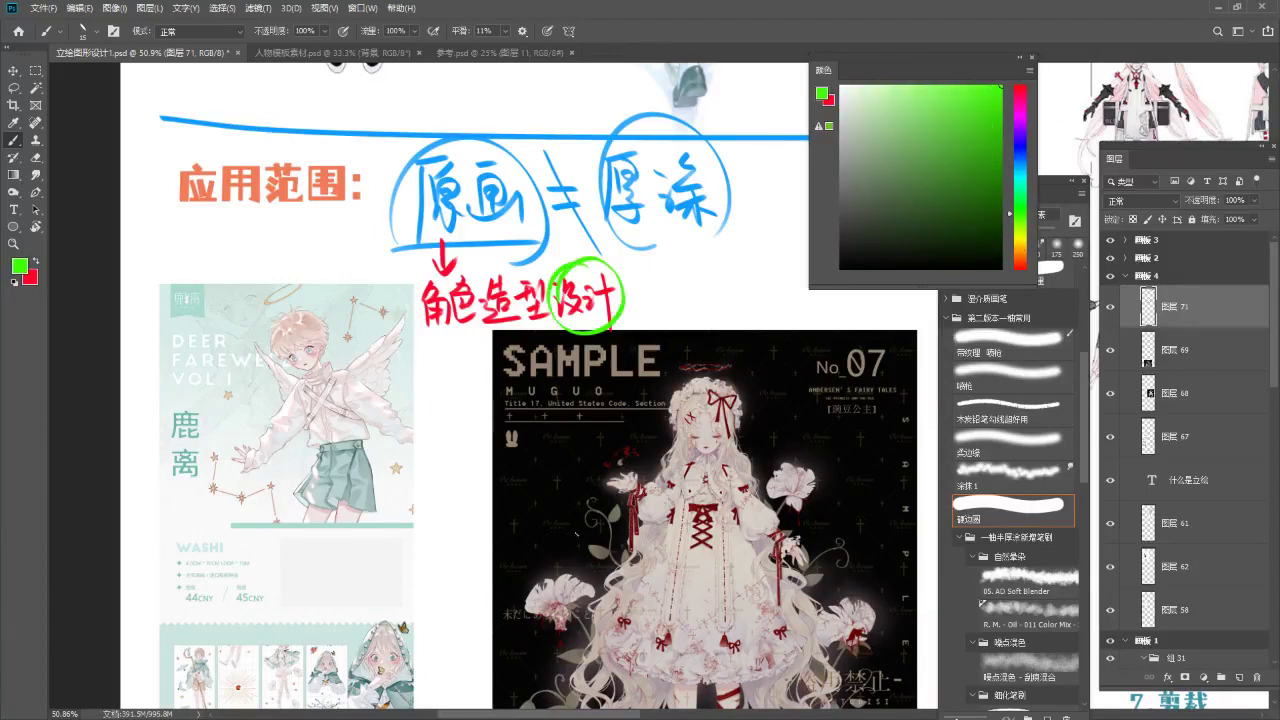
left_click_drag(674, 302, 583, 321)
Underline 厚涂 in red, with an arrow leading out of it to the handwritten note 绘画技法.
key("x")
mouse_move(518, 262)
left_mouse_down()
mouse_move(627, 246)
mouse_move(625, 283)
mouse_move(652, 286)
left_mouse_up()
mouse_move(670, 240)
left_mouse_down()
mouse_move(664, 285)
mouse_move(690, 278)
mouse_move(718, 243)
mouse_move(702, 272)
left_mouse_up()
left_click_drag(701, 254, 709, 271)
left_click_drag(703, 262, 723, 276)
mouse_move(724, 261)
left_mouse_down()
mouse_move(724, 280)
mouse_move(742, 244)
left_mouse_up()
mouse_move(733, 236)
left_mouse_down()
mouse_move(732, 278)
mouse_move(738, 258)
left_mouse_up()
mouse_move(738, 244)
left_mouse_down()
mouse_move(754, 242)
mouse_move(756, 256)
left_mouse_up()
mouse_move(744, 260)
left_mouse_down()
mouse_move(758, 272)
mouse_move(768, 258)
left_mouse_up()
mouse_move(766, 262)
left_mouse_down()
mouse_move(776, 274)
mouse_move(789, 240)
left_mouse_up()
left_click_drag(784, 234, 782, 256)
left_click_drag(773, 260, 798, 252)
Try a red underline beneath the green-circled 设计 and undo it.
mouse_move(784, 258)
left_mouse_down()
mouse_move(799, 271)
mouse_move(729, 306)
mouse_move(635, 282)
mouse_move(636, 270)
mouse_move(673, 281)
left_mouse_up()
left_click(803, 273)
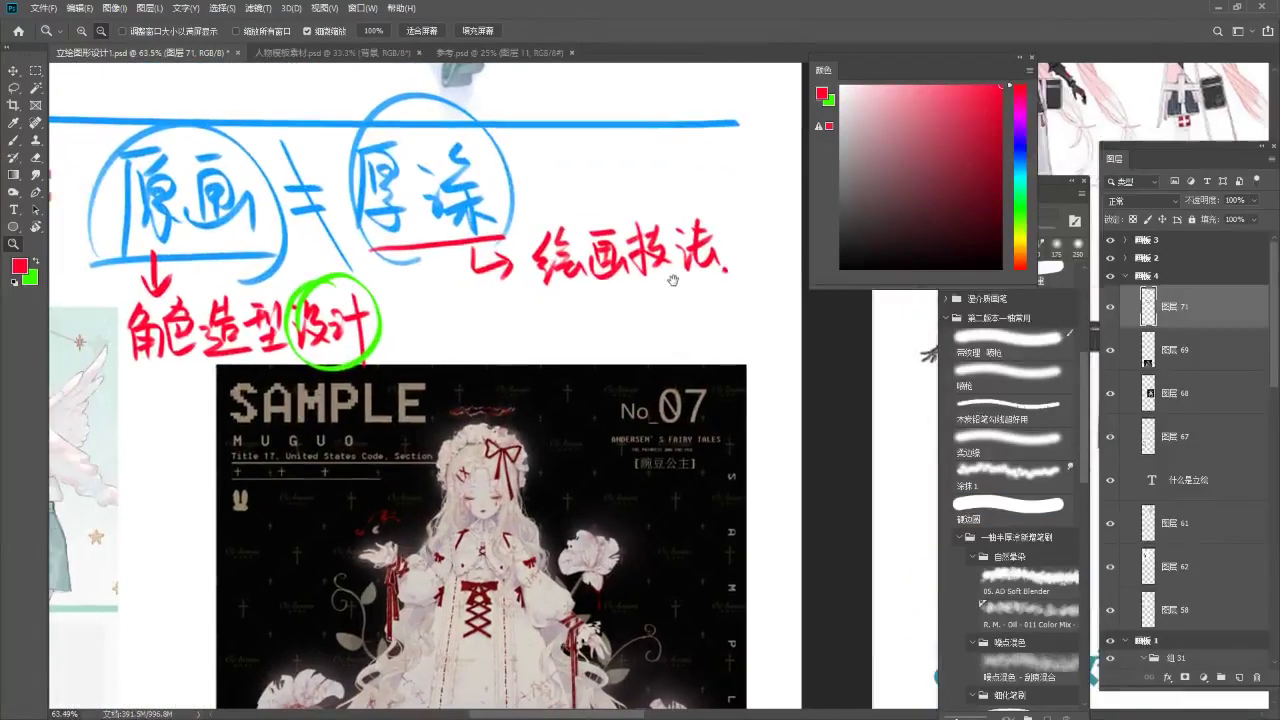
left_click_drag(294, 362, 388, 350)
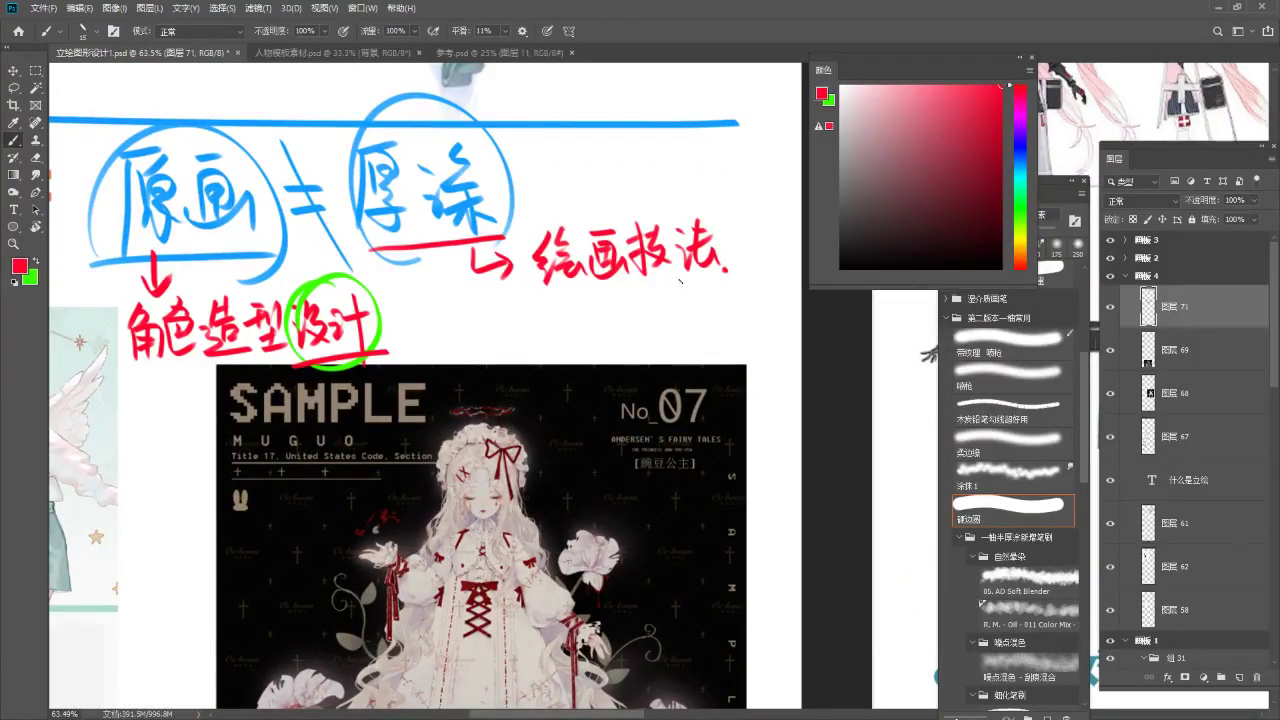
key("ctrl+z")
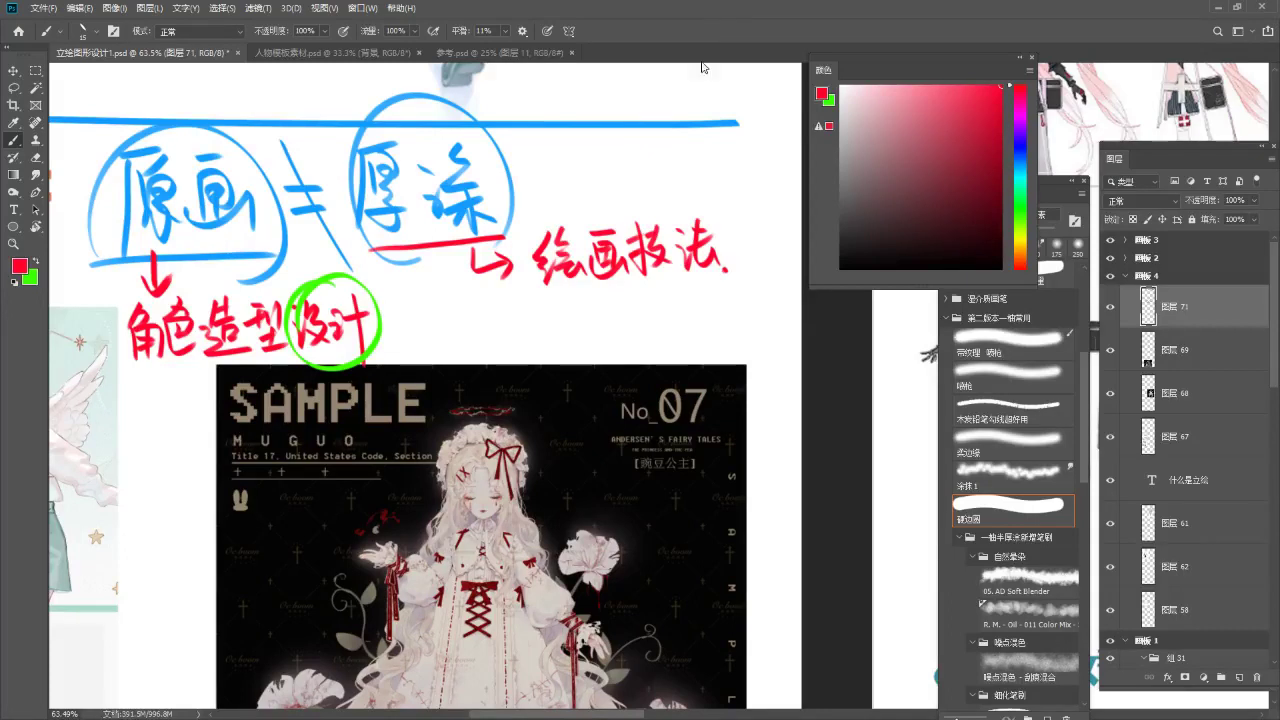
Examine the dark illustration of the white-haired character with the dog and the green WASHI tape product sheet on the artboard.
scroll(605, 380, "down", 2)
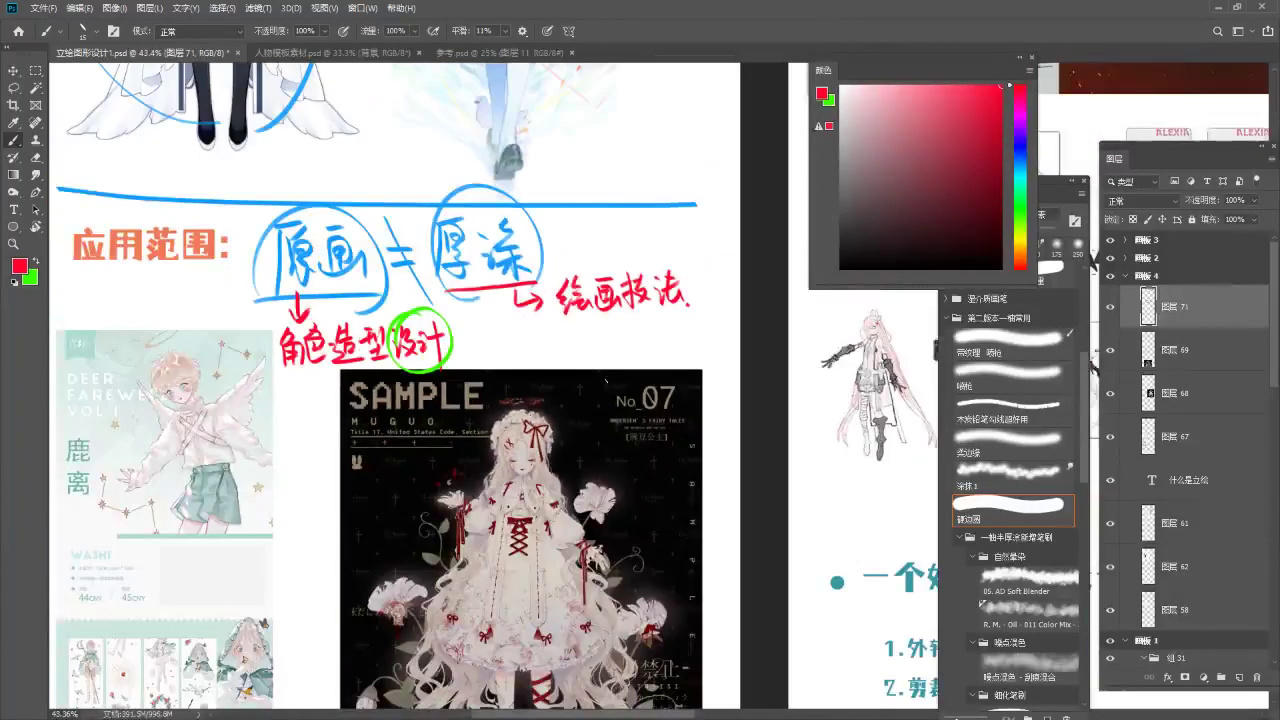
scroll(605, 380, "down", 4)
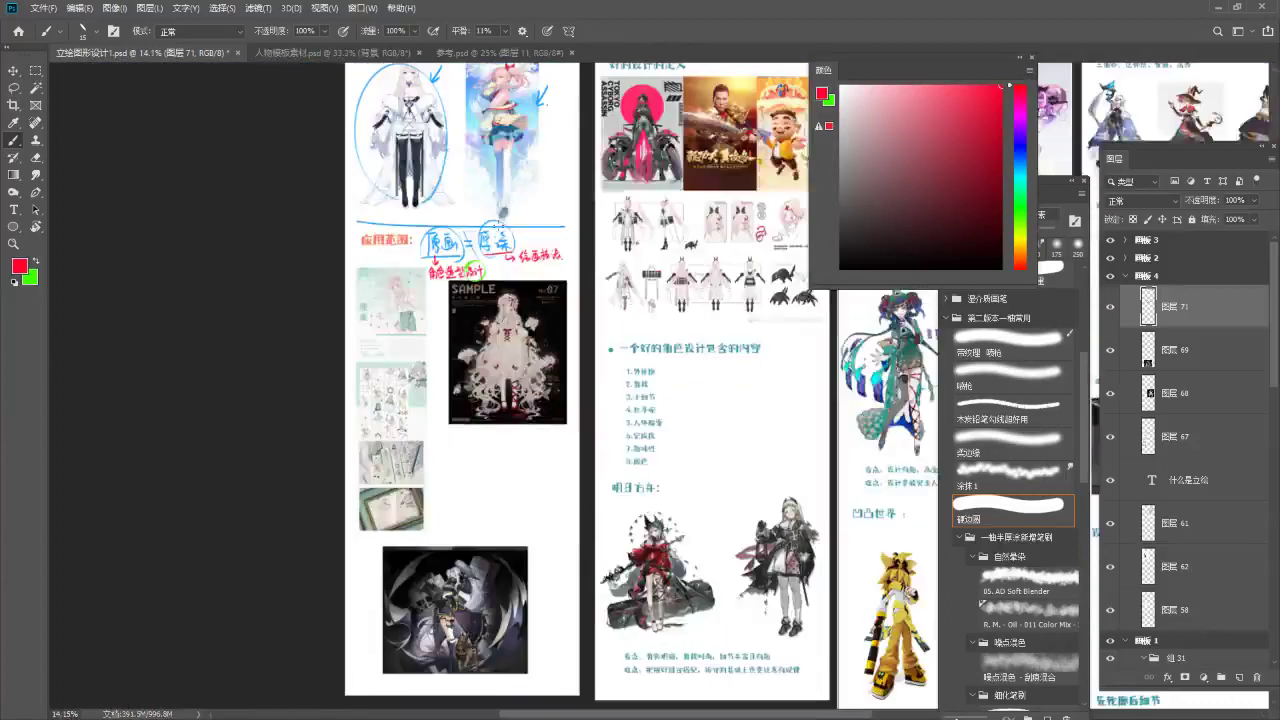
scroll(455, 610, "up", 4)
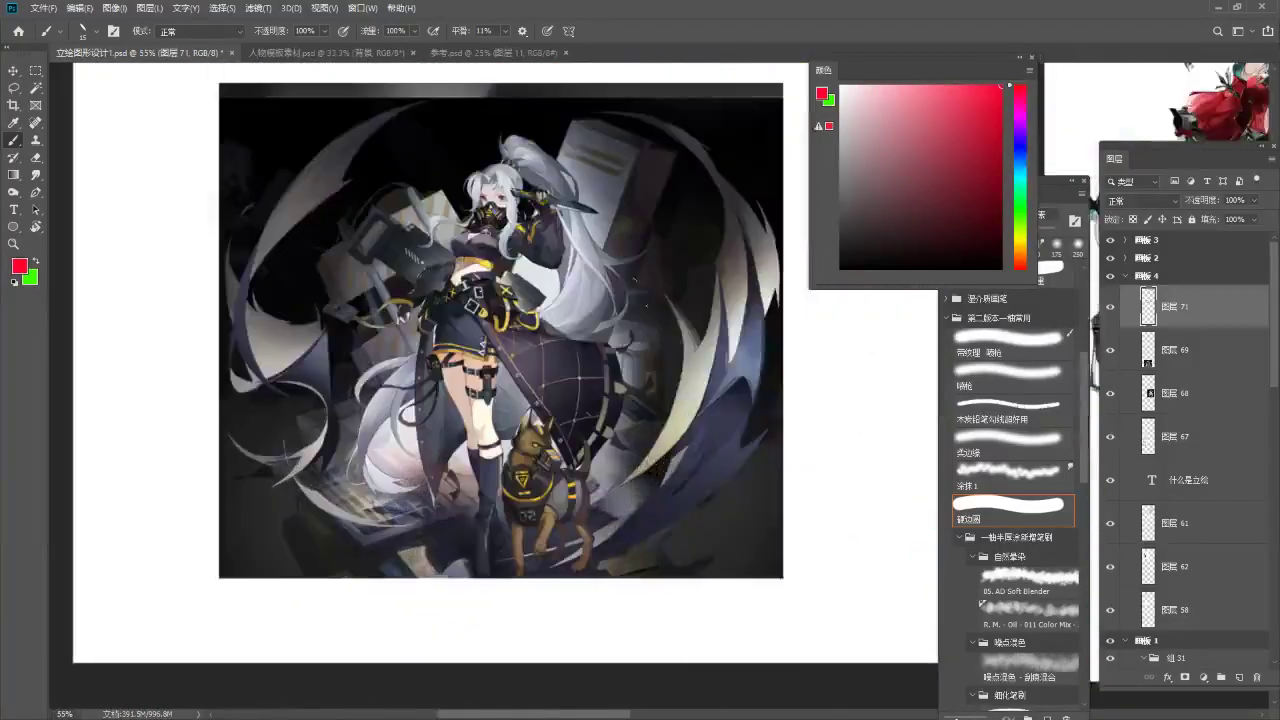
left_click_drag(587, 259, 569, 278)
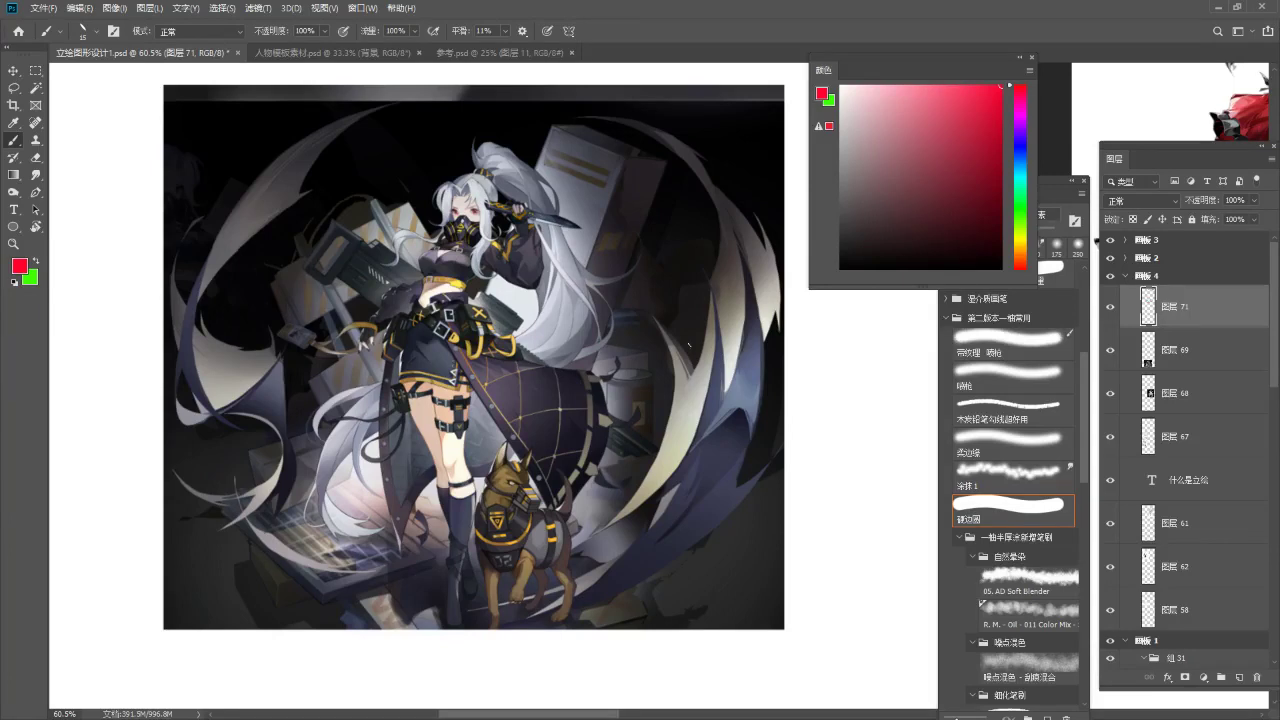
left_click_drag(466, 540, 390, 535)
left_click_drag(408, 258, 549, 712)
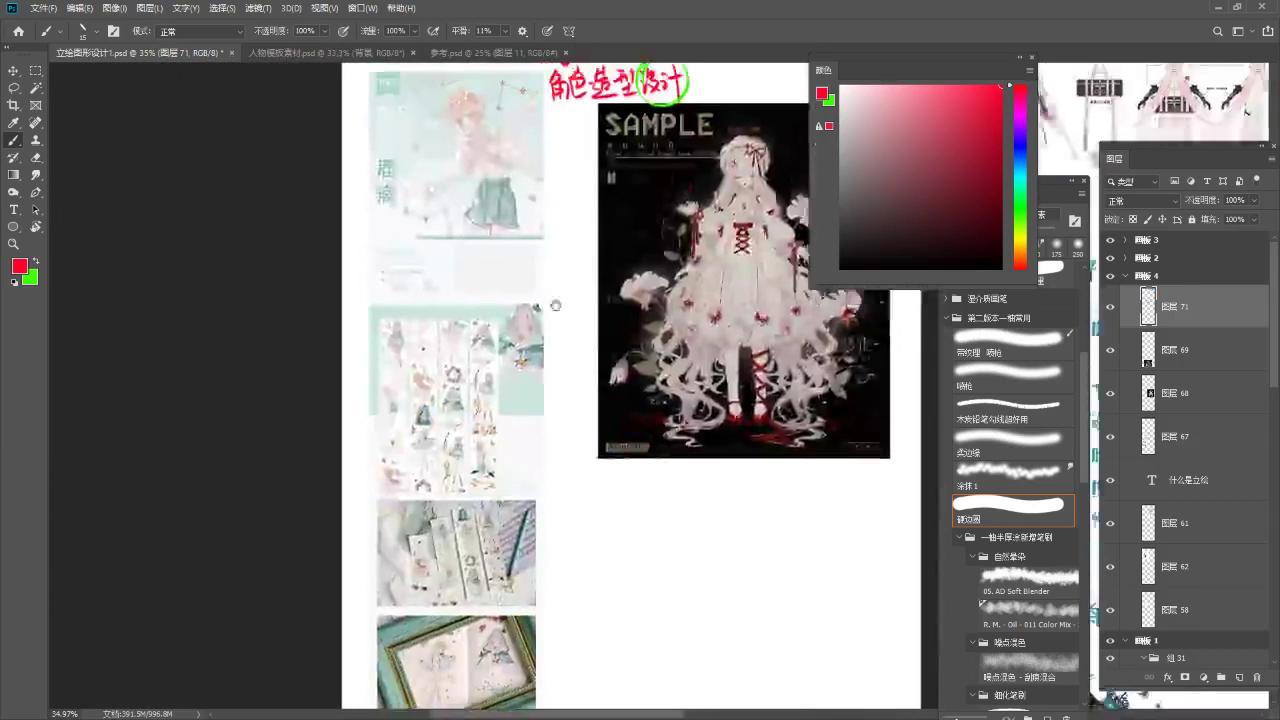
left_click_drag(491, 247, 454, 547)
scroll(454, 546, "up", 5)
scroll(557, 309, "down", 2)
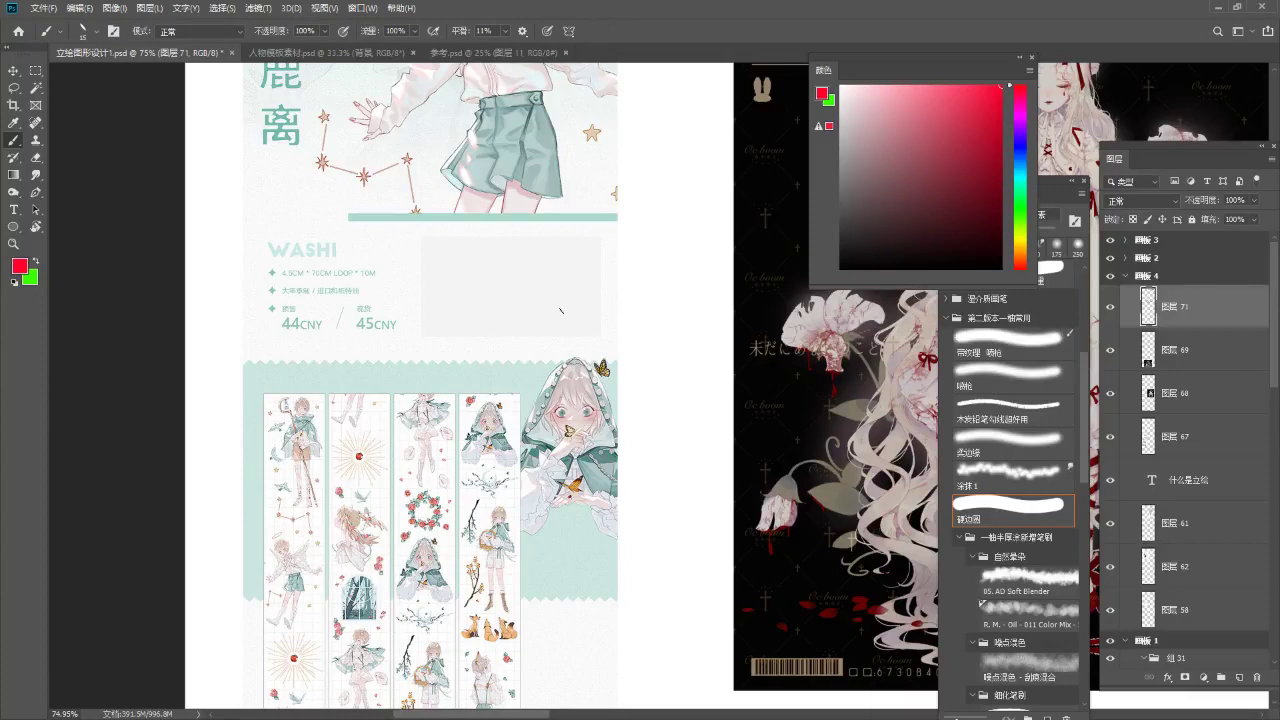
left_click_drag(504, 381, 497, 432)
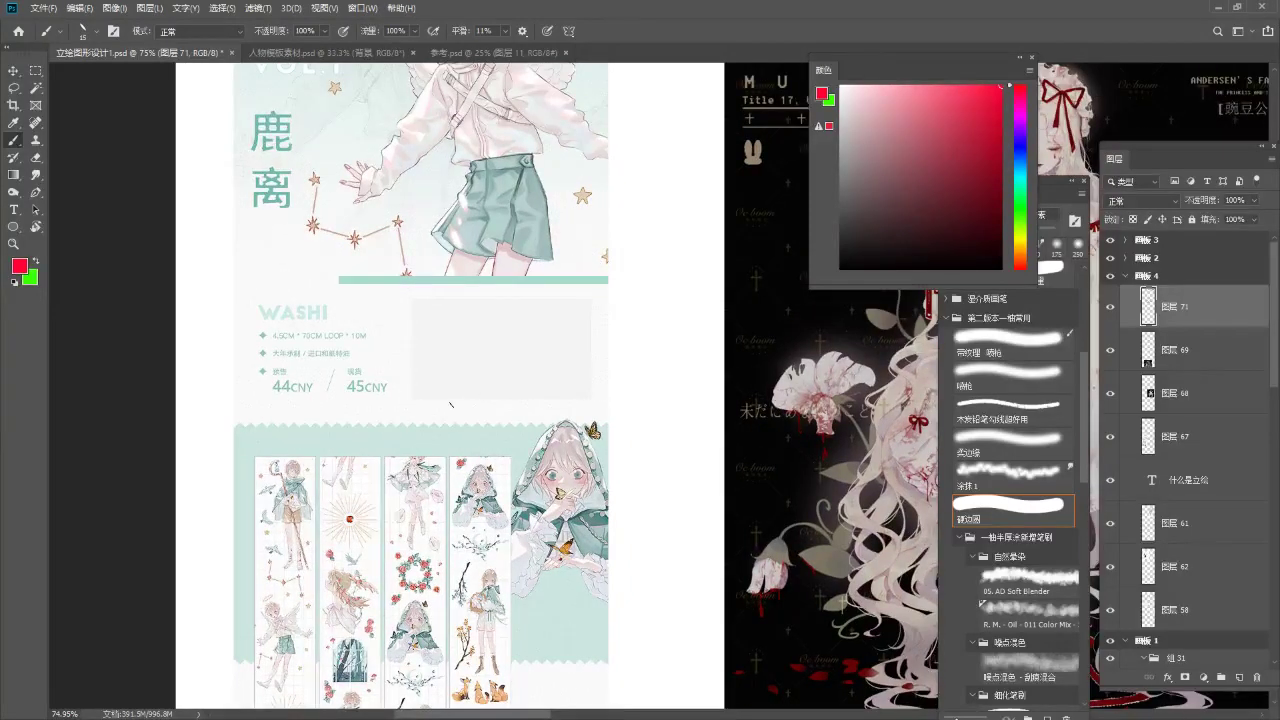
Circle in red the cloaked boy with the staff and the long-haired figure with roses on the first two tape strips.
left_click_drag(498, 483, 520, 153)
left_click_drag(443, 204, 491, 213)
left_click_drag(403, 239, 491, 311)
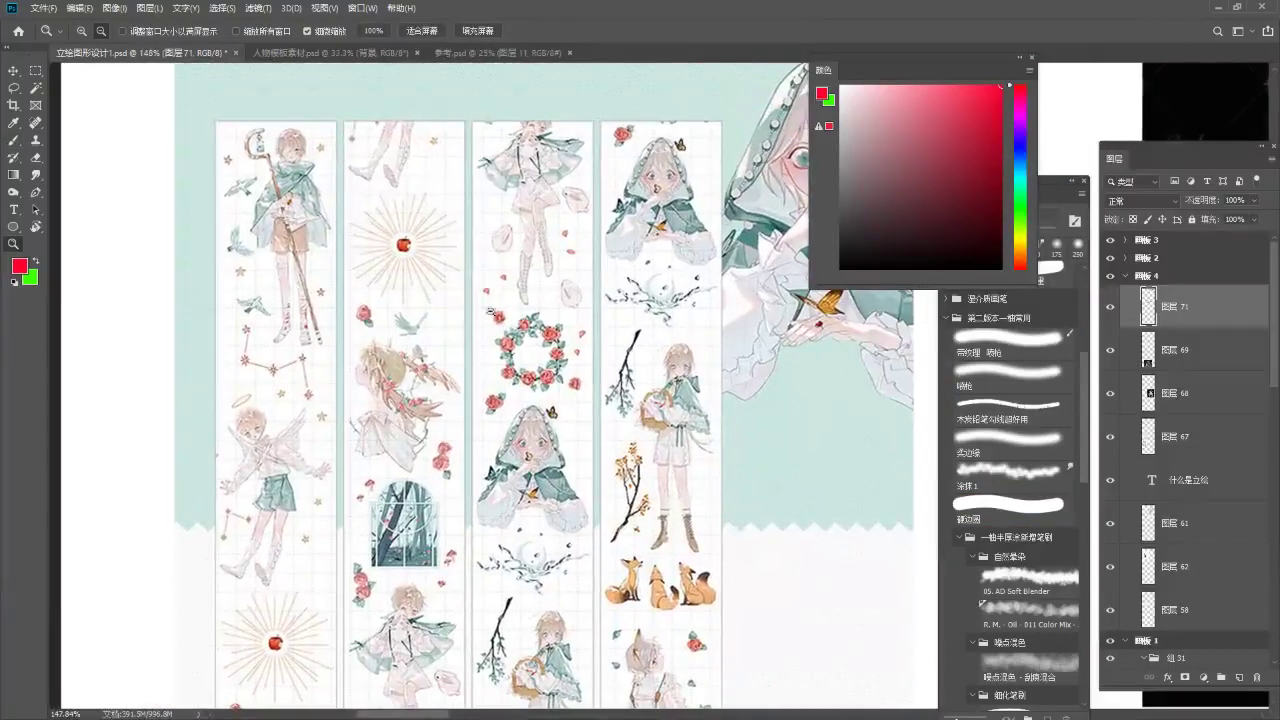
key("b")
mouse_move(282, 130)
left_mouse_down()
mouse_move(300, 360)
mouse_move(286, 120)
left_mouse_up()
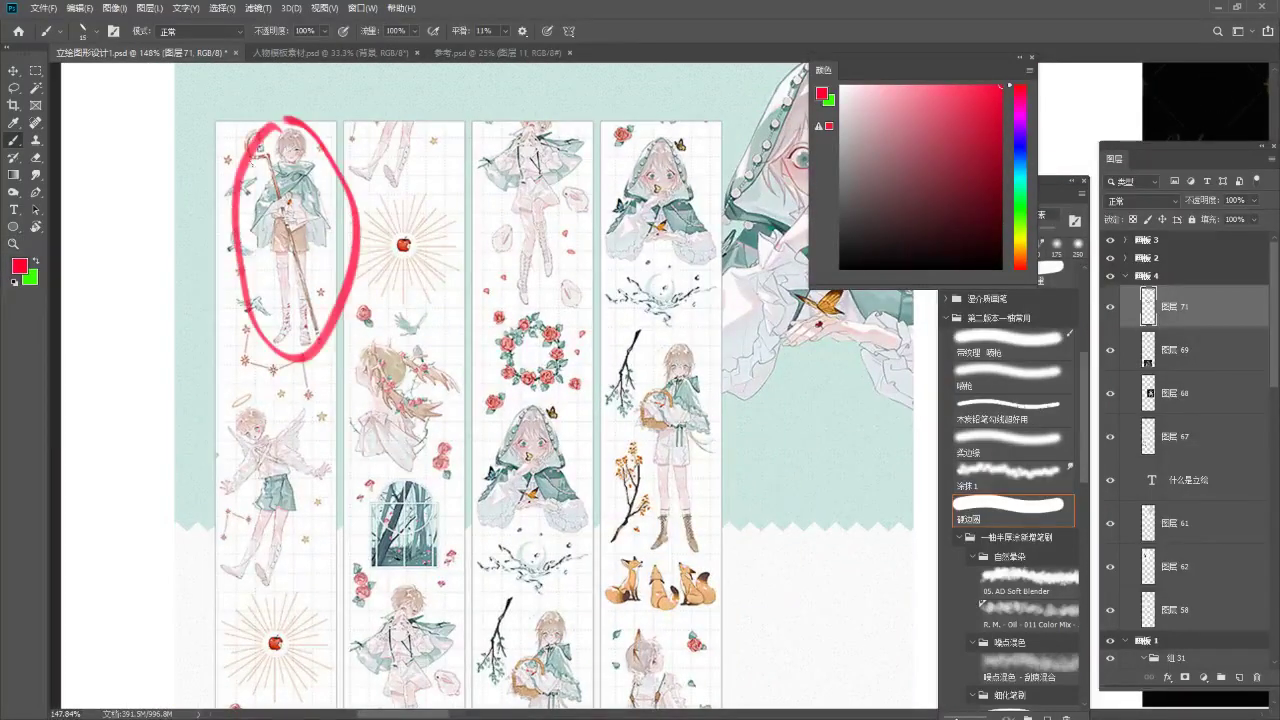
left_click_drag(448, 346, 437, 265)
left_click_drag(410, 399, 424, 398)
Mark decorative elements on the tape strips in red: underline the arched window and the foxes, and circle the small rose.
left_click_drag(390, 441, 420, 314)
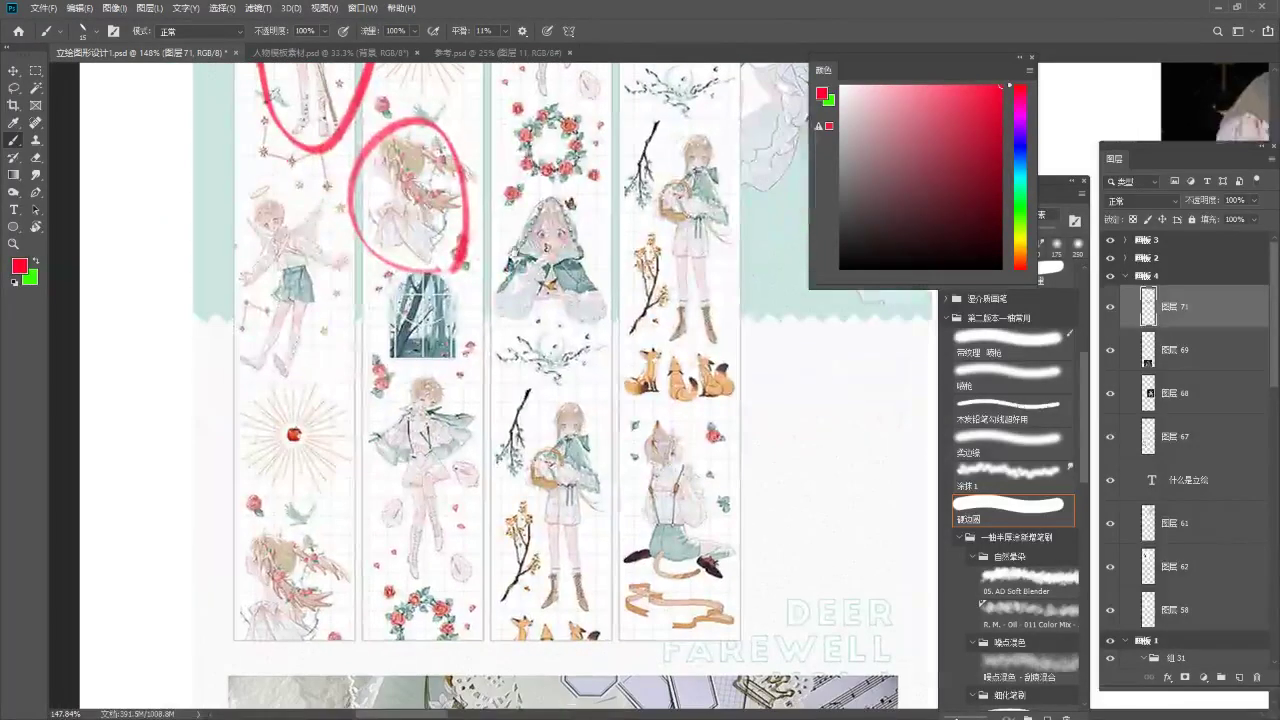
left_click_drag(388, 366, 471, 368)
mouse_move(381, 402)
left_mouse_down()
mouse_move(358, 371)
mouse_move(378, 343)
left_mouse_up()
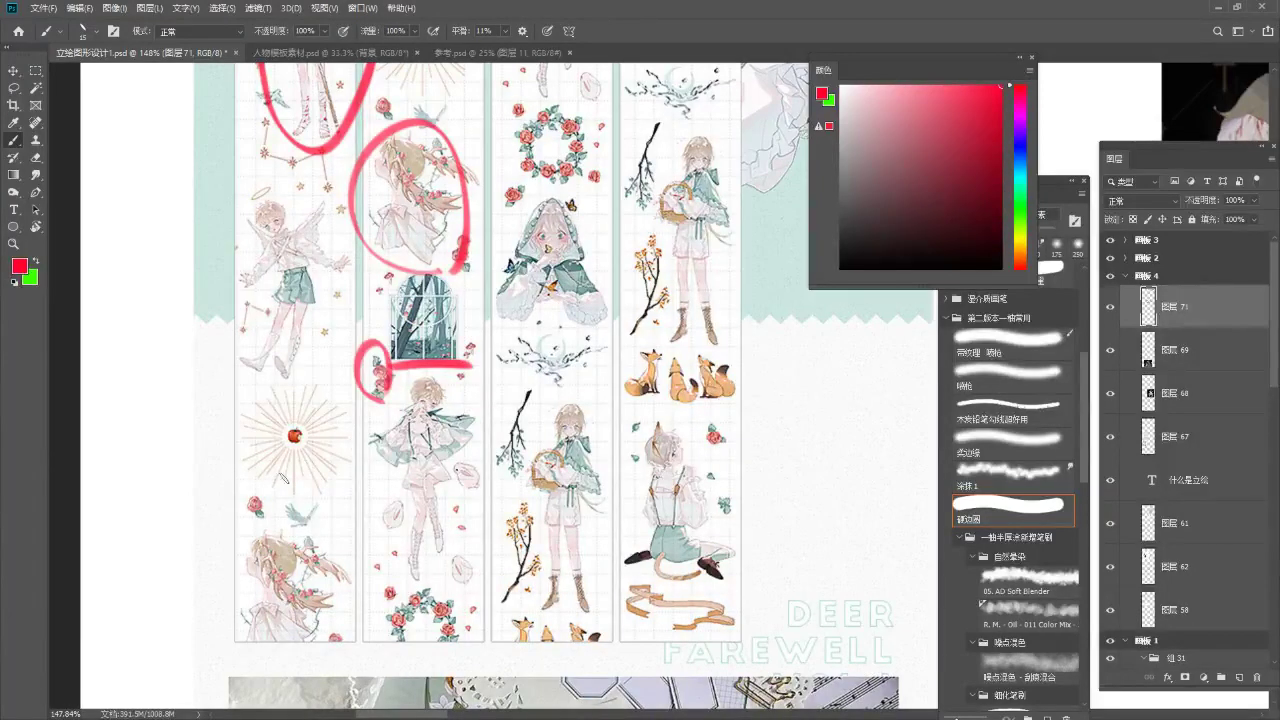
left_click_drag(532, 330, 454, 456)
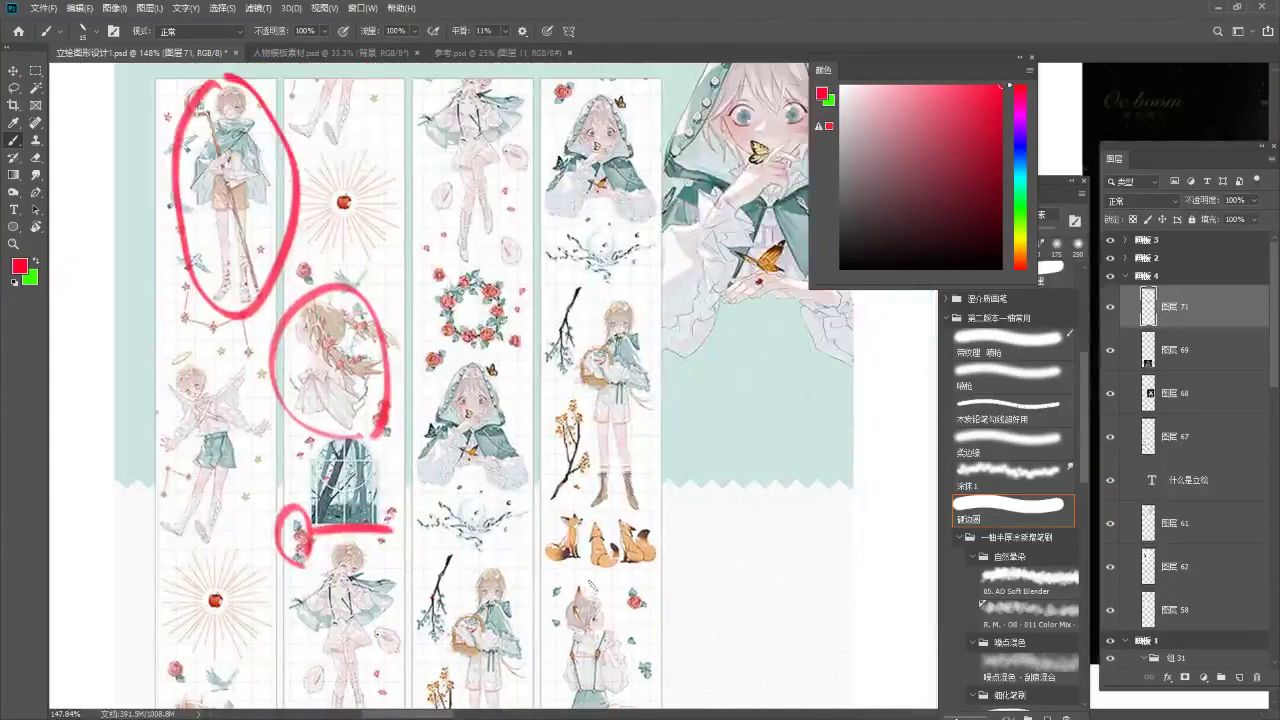
left_click_drag(559, 586, 684, 579)
Draw a red arrow pointing at the circled cloaked boy on the first tape strip.
key("alt+space")
left_click(638, 548)
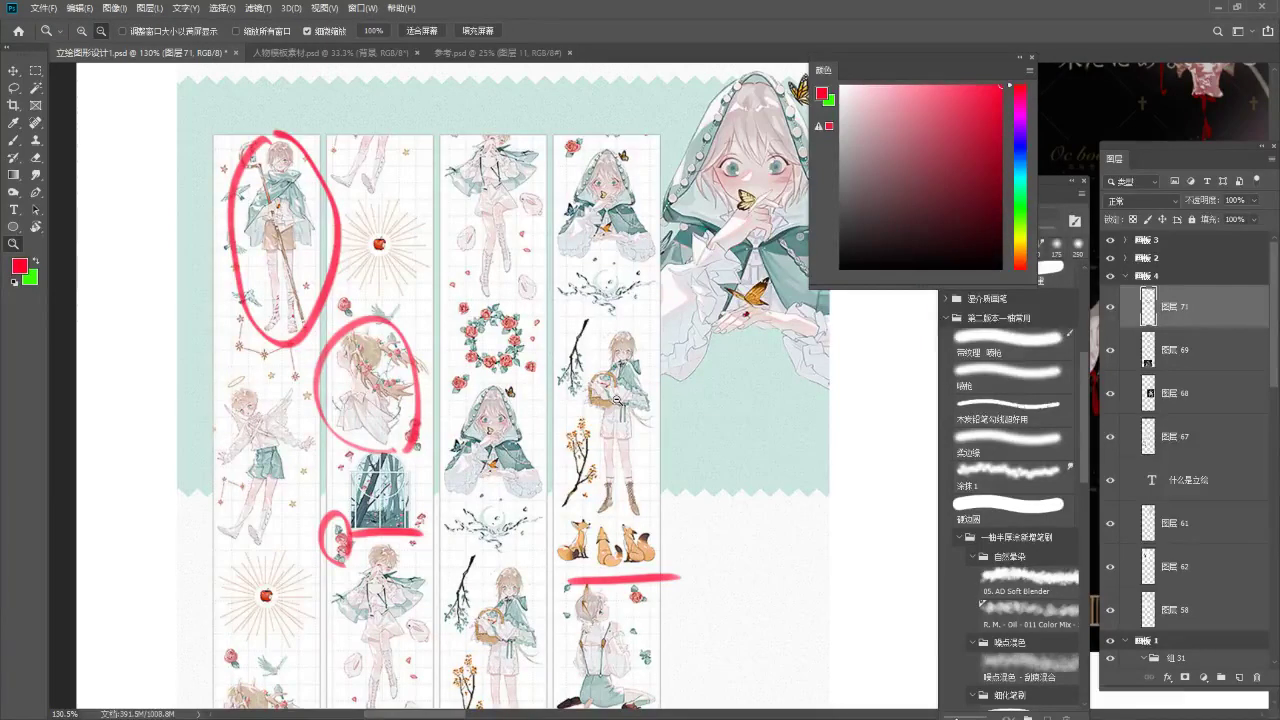
key("b")
mouse_move(204, 95)
left_mouse_down()
mouse_move(229, 148)
mouse_move(236, 137)
left_mouse_up()
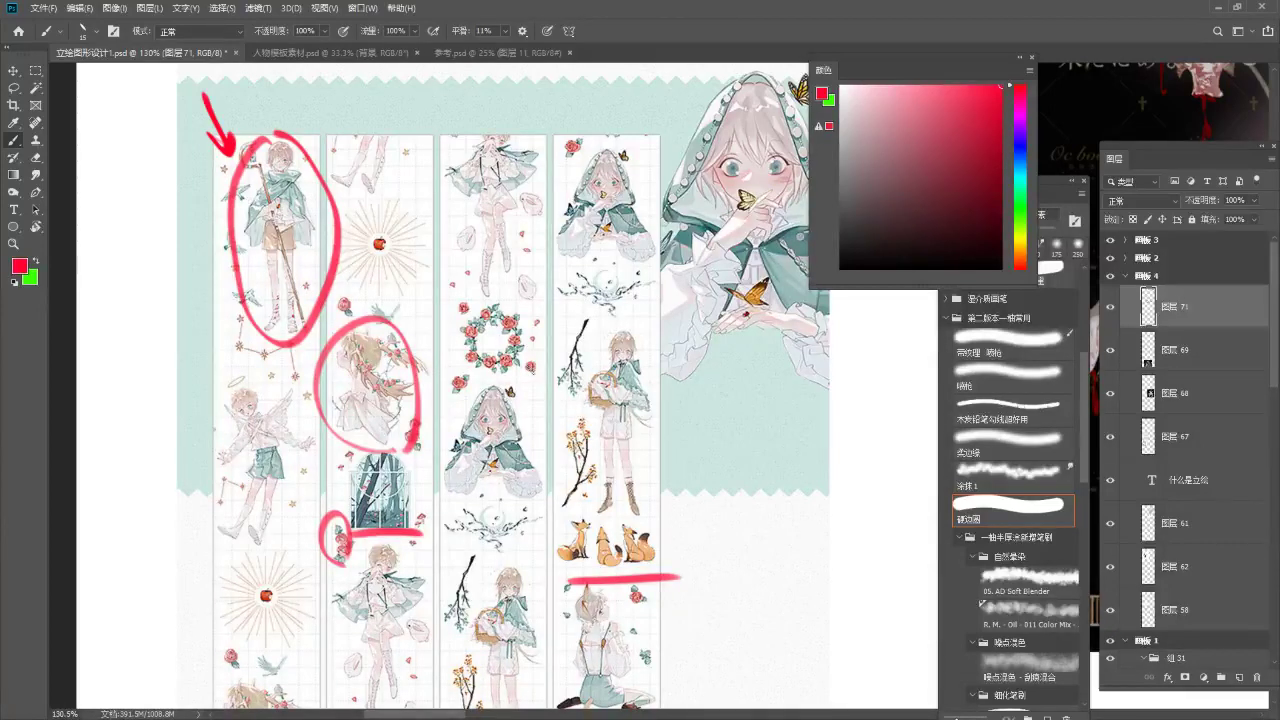
scroll(358, 339, "up", 1)
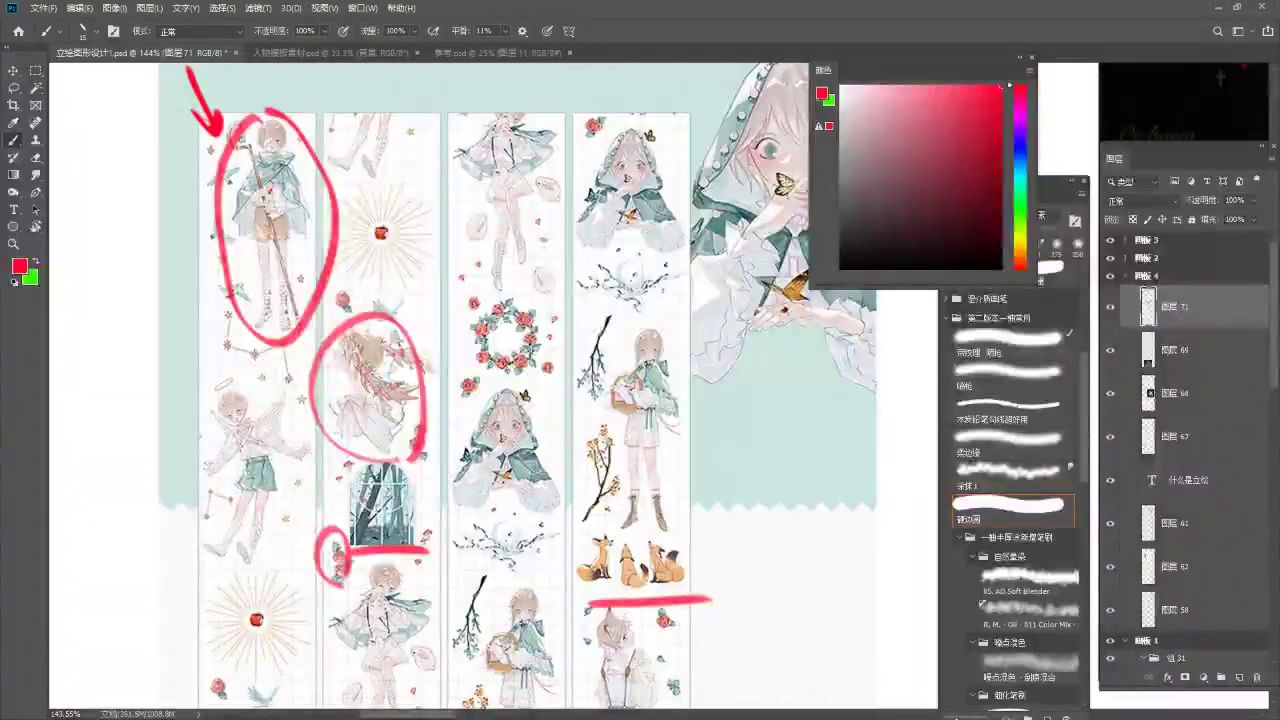
Switch to the browser's Huaban page and search for 纸胶带.
key("alt+Tab")
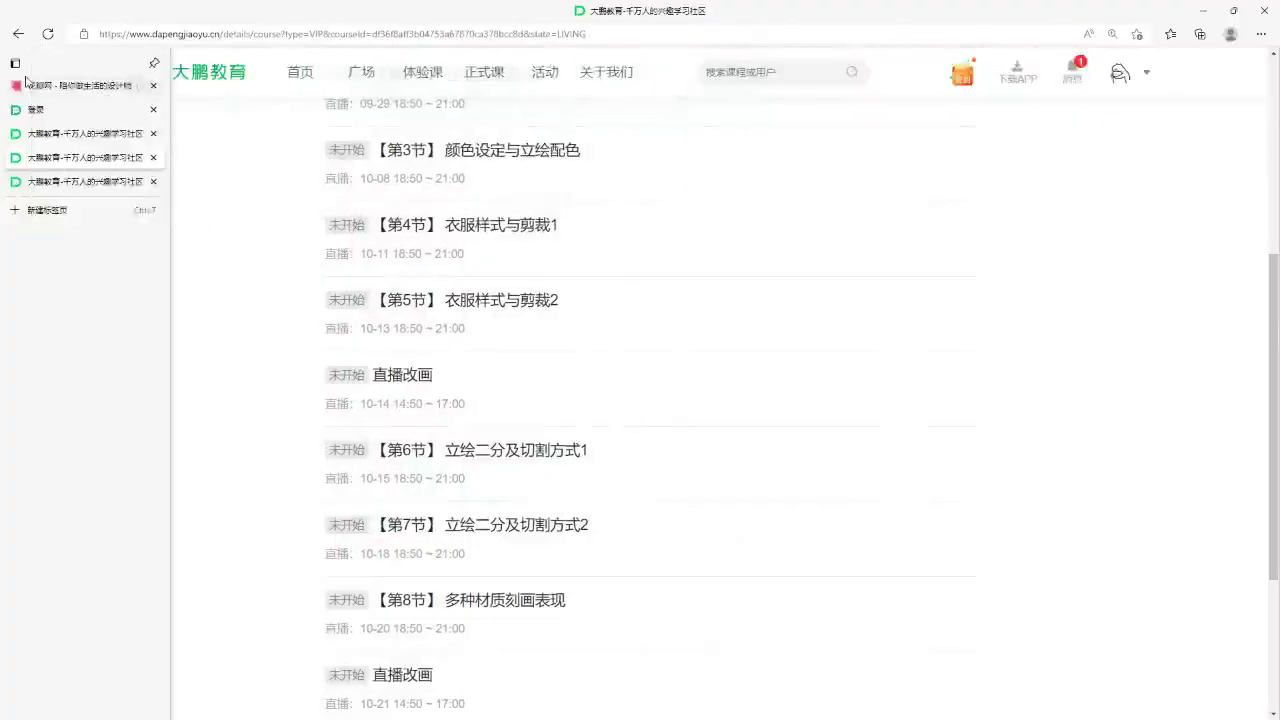
left_click(25, 84)
left_click(380, 123)
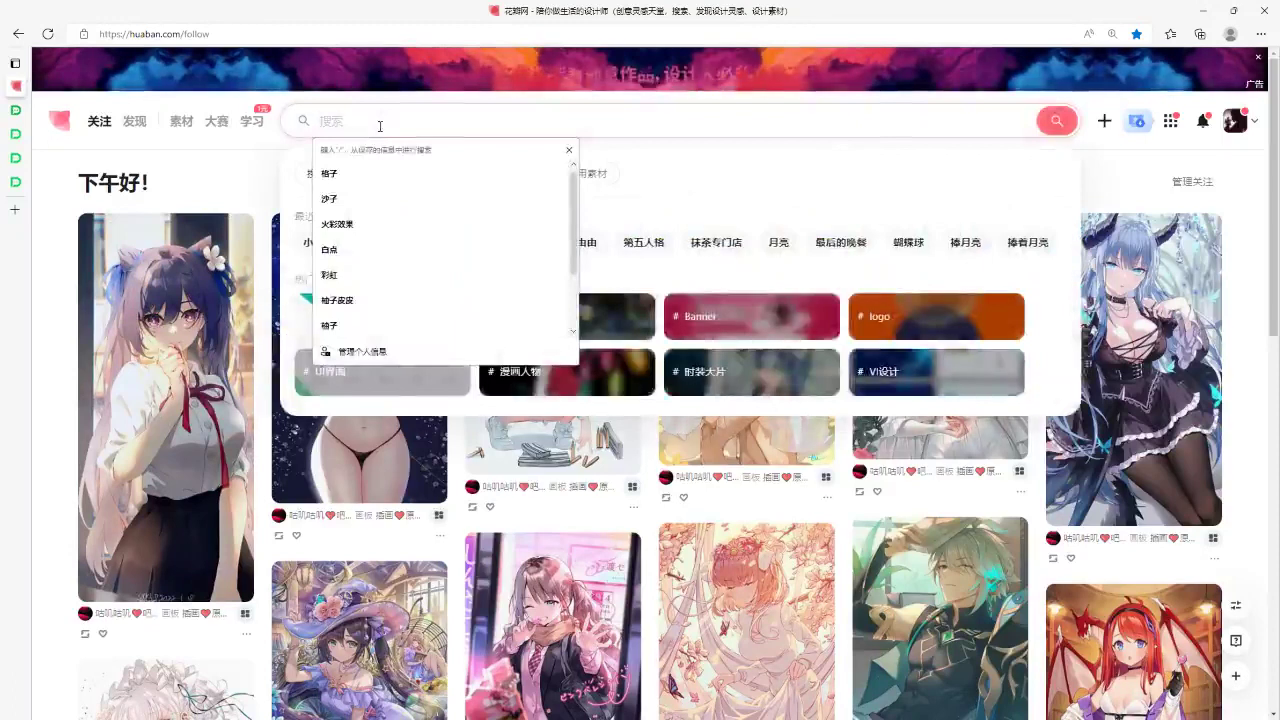
type("zhi")
type("jiaodai")
key("space")
key("Return")
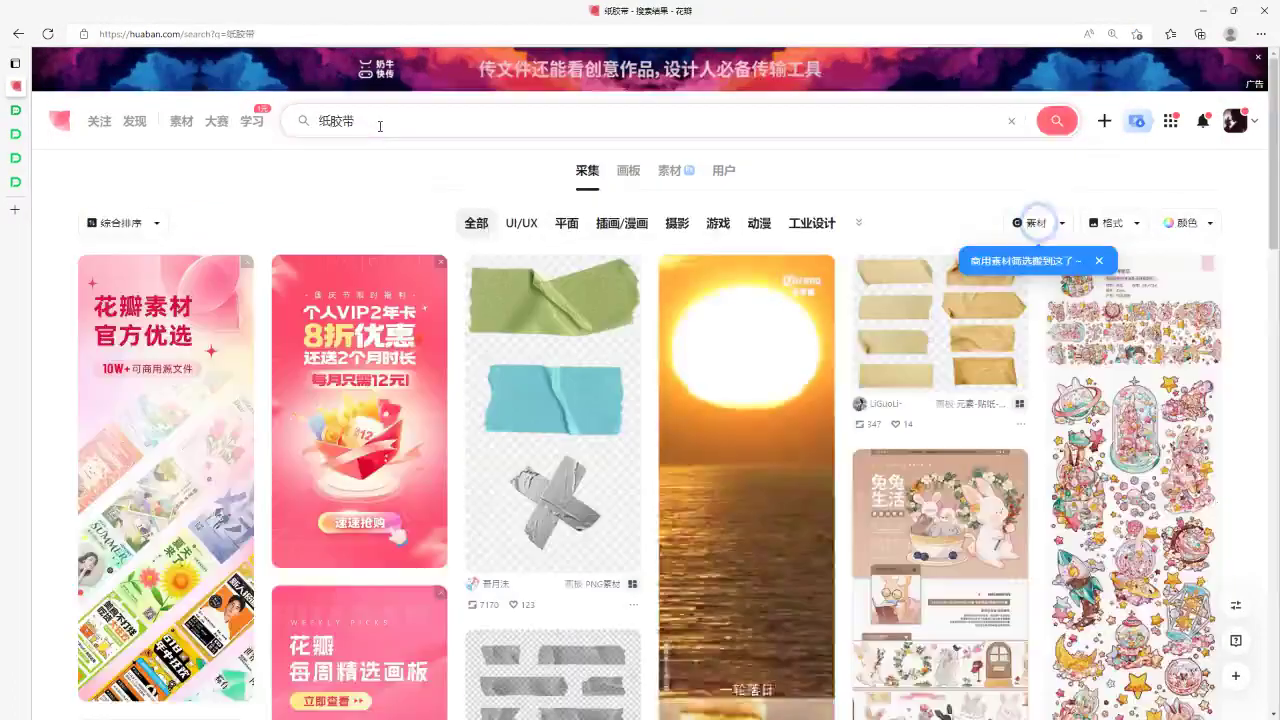
Open the pink star-themed character tape pin from the results, view its enlarged artwork to the end, and return to the results.
scroll(850, 500, "down", 4)
left_click(1130, 420)
scroll(363, 371, "down", 5)
left_click(363, 371)
scroll(363, 371, "down", 5)
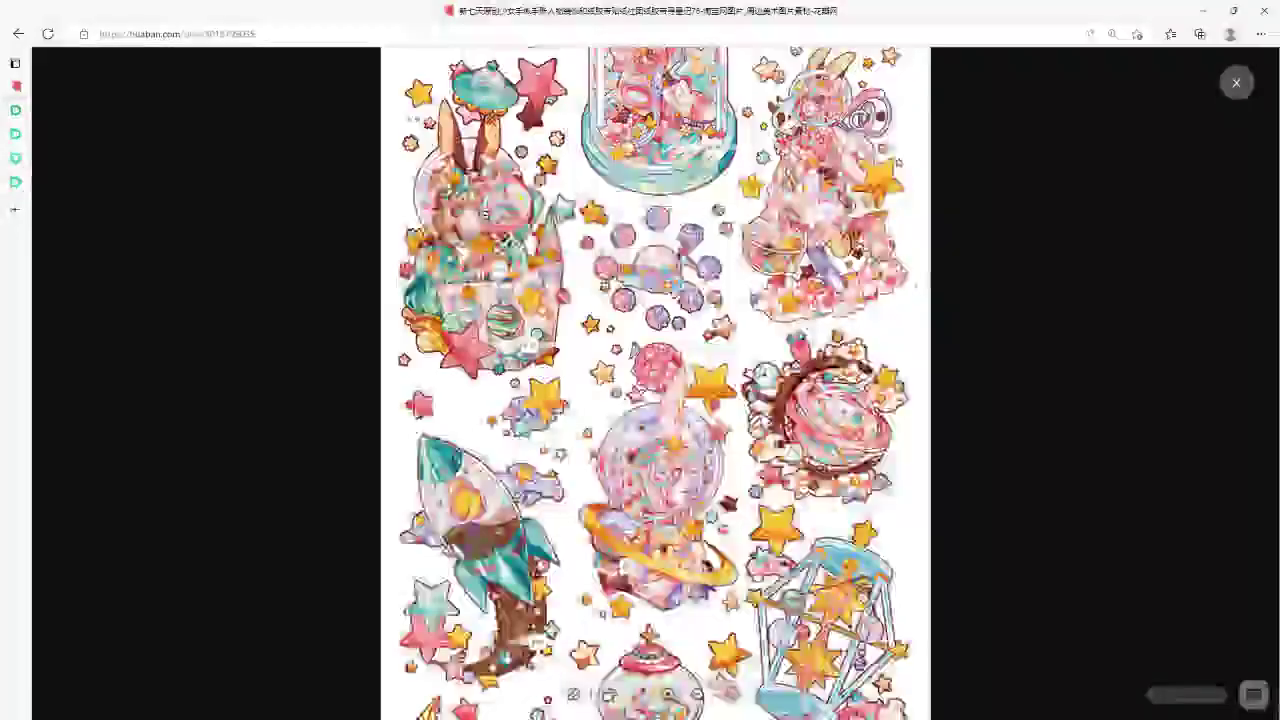
scroll(971, 256, "up", 1)
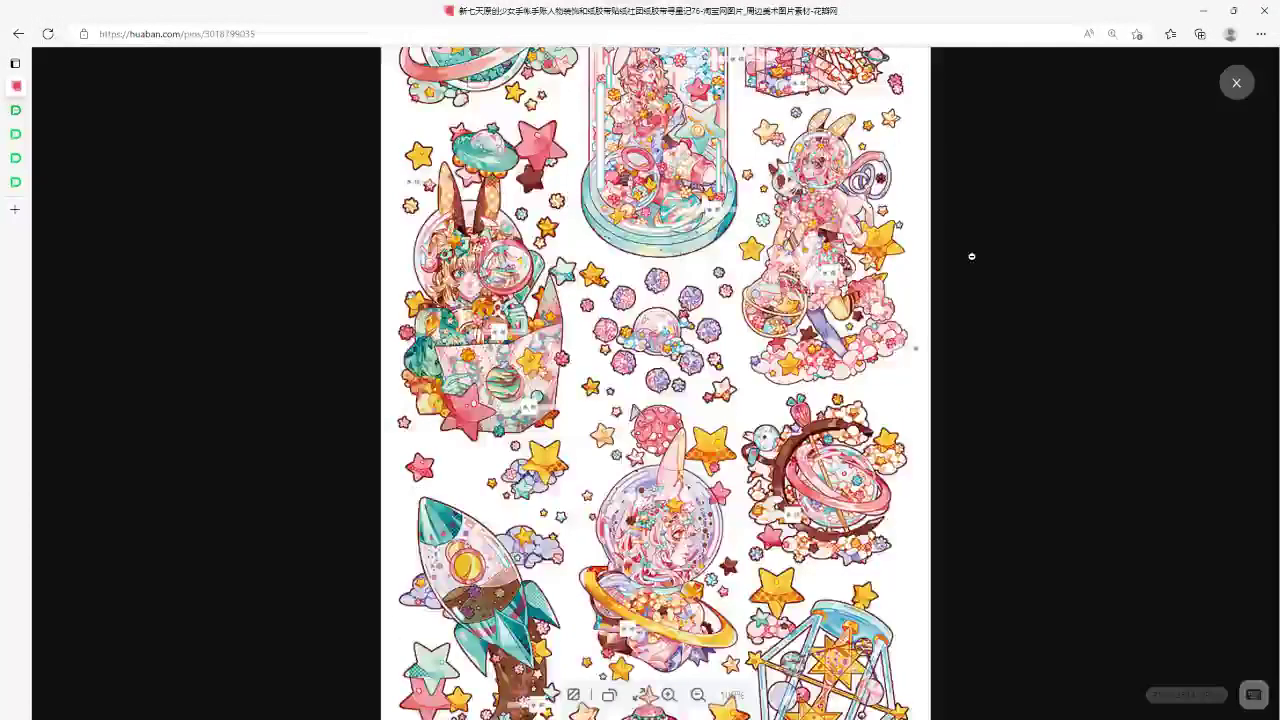
scroll(971, 256, "down", 10)
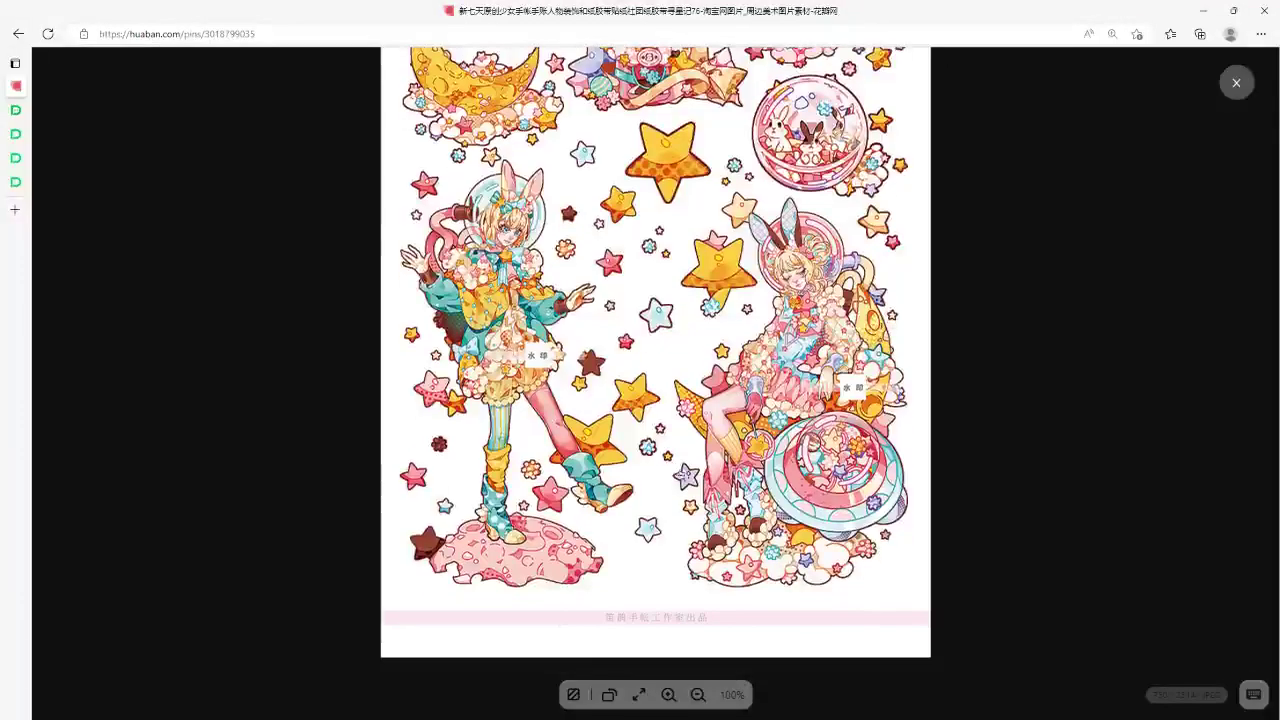
left_click(1236, 83)
key("alt+Left")
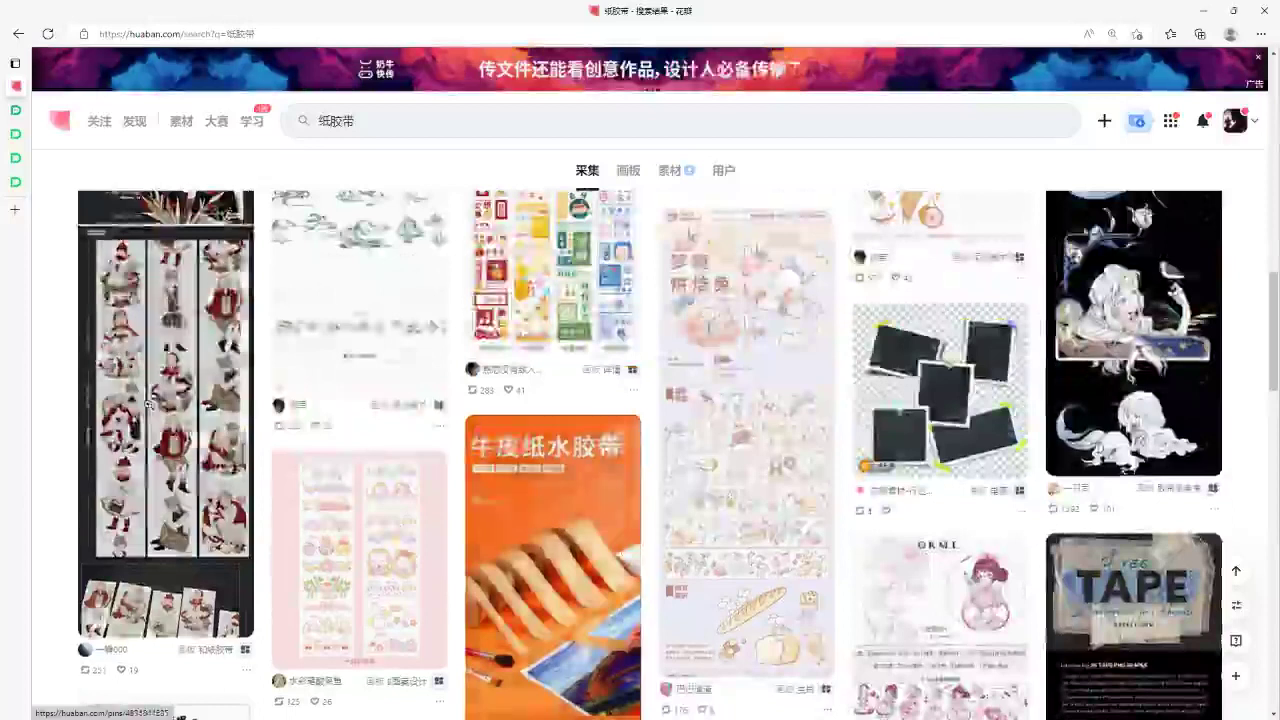
Open the 小红帽的狼 tape pin at full size and examine the character artwork on its sample strips.
left_click(148, 404)
left_click(651, 597)
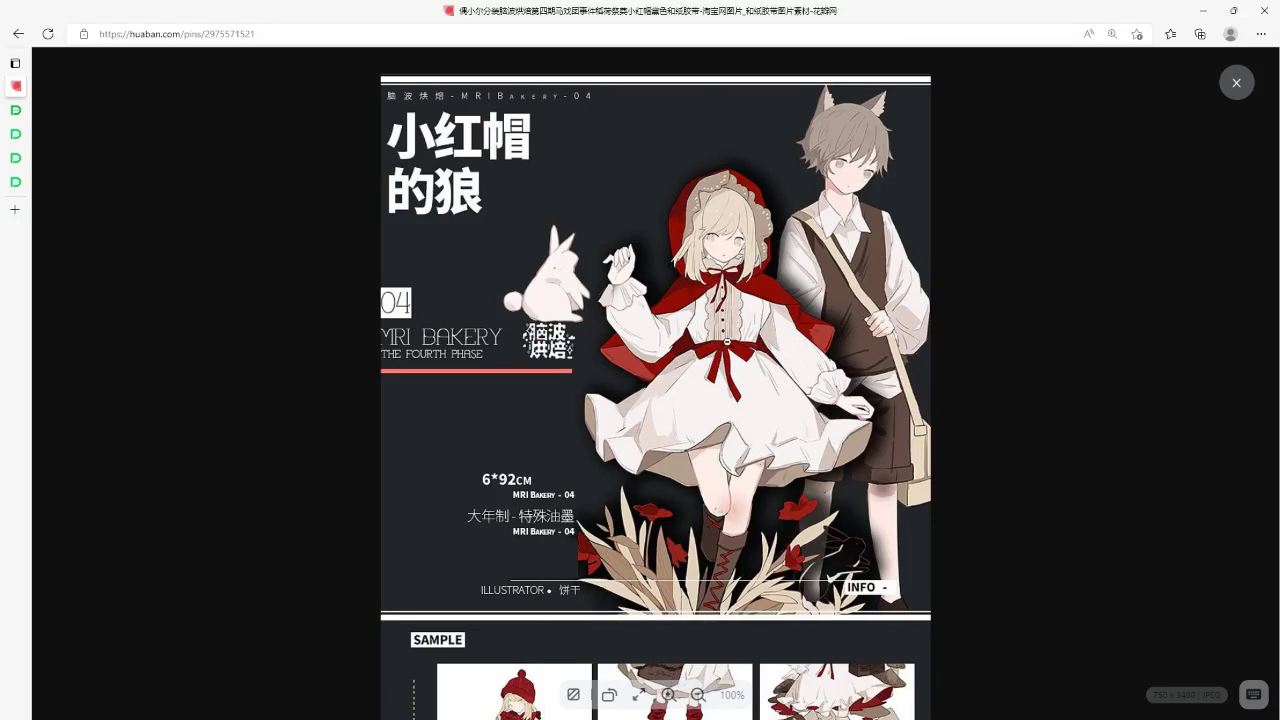
scroll(731, 341, "down", 15)
scroll(731, 341, "down", 3)
scroll(740, 350, "up", 18)
scroll(677, 271, "down", 6)
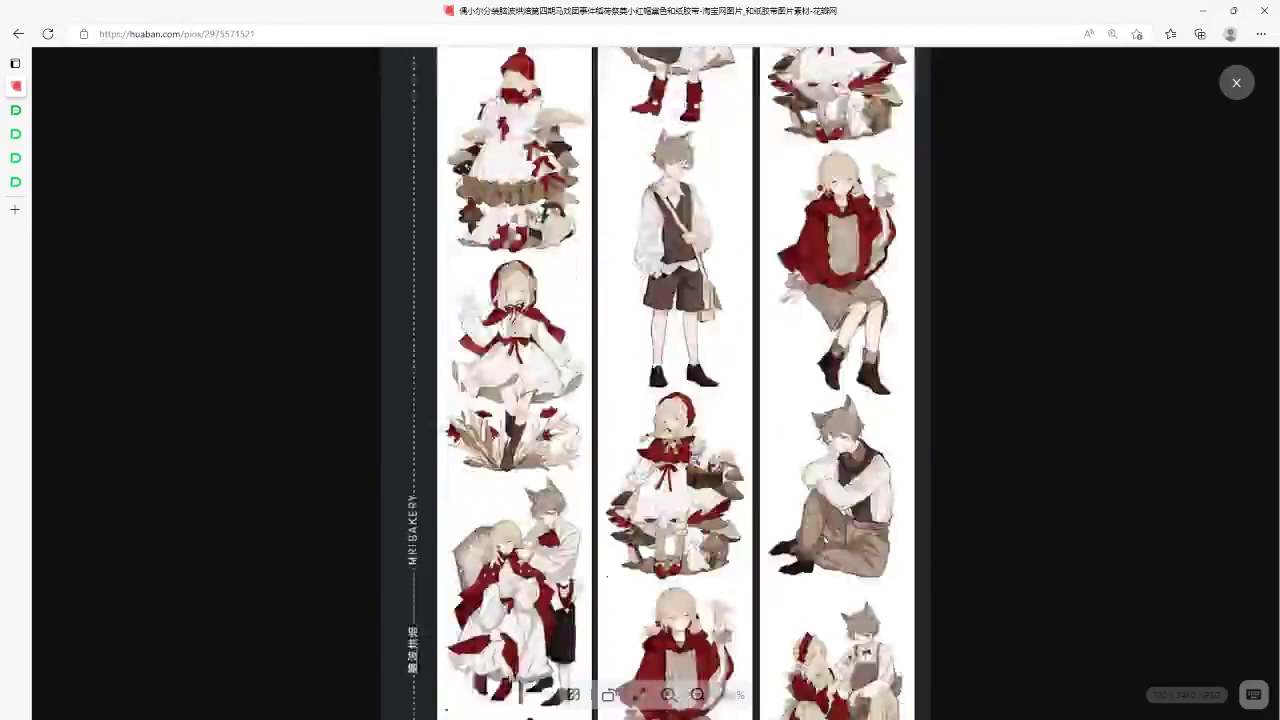
scroll(677, 383, "down", 2)
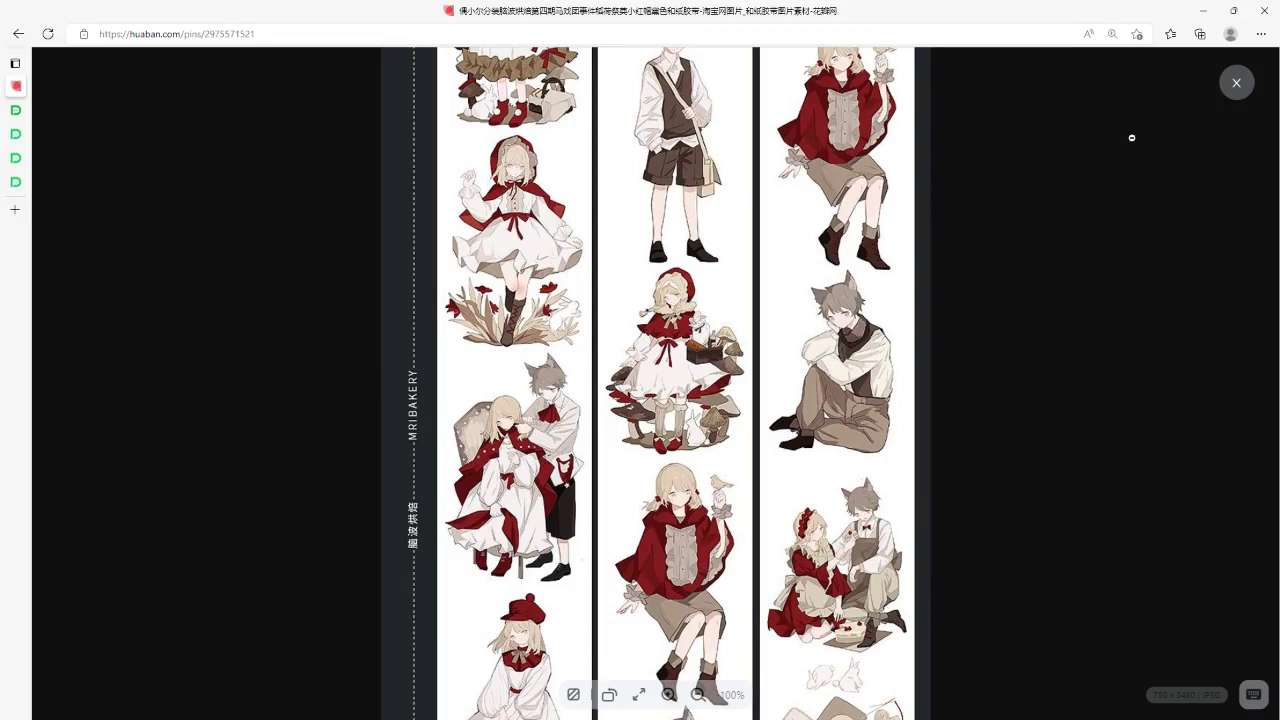
Close the enlarged image, review the sample strips on the pin page, and return to the Photoshop artboard.
left_click(1225, 101)
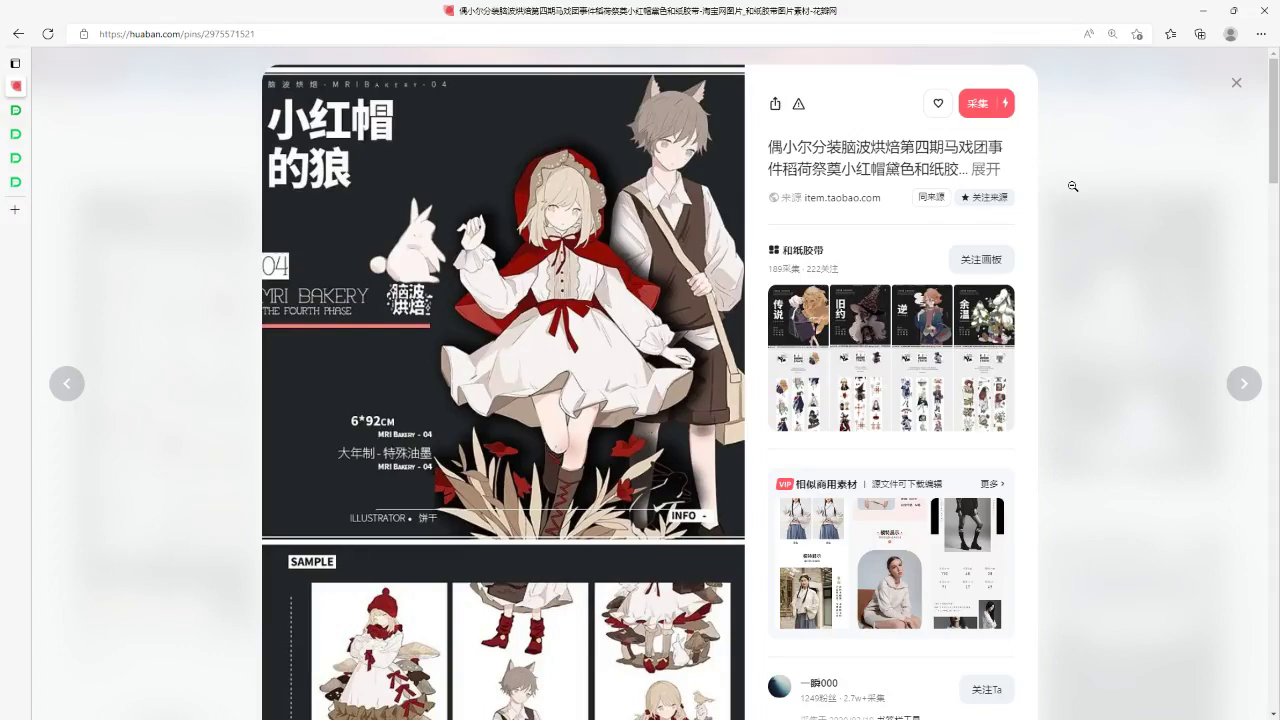
scroll(1072, 186, "down", 10)
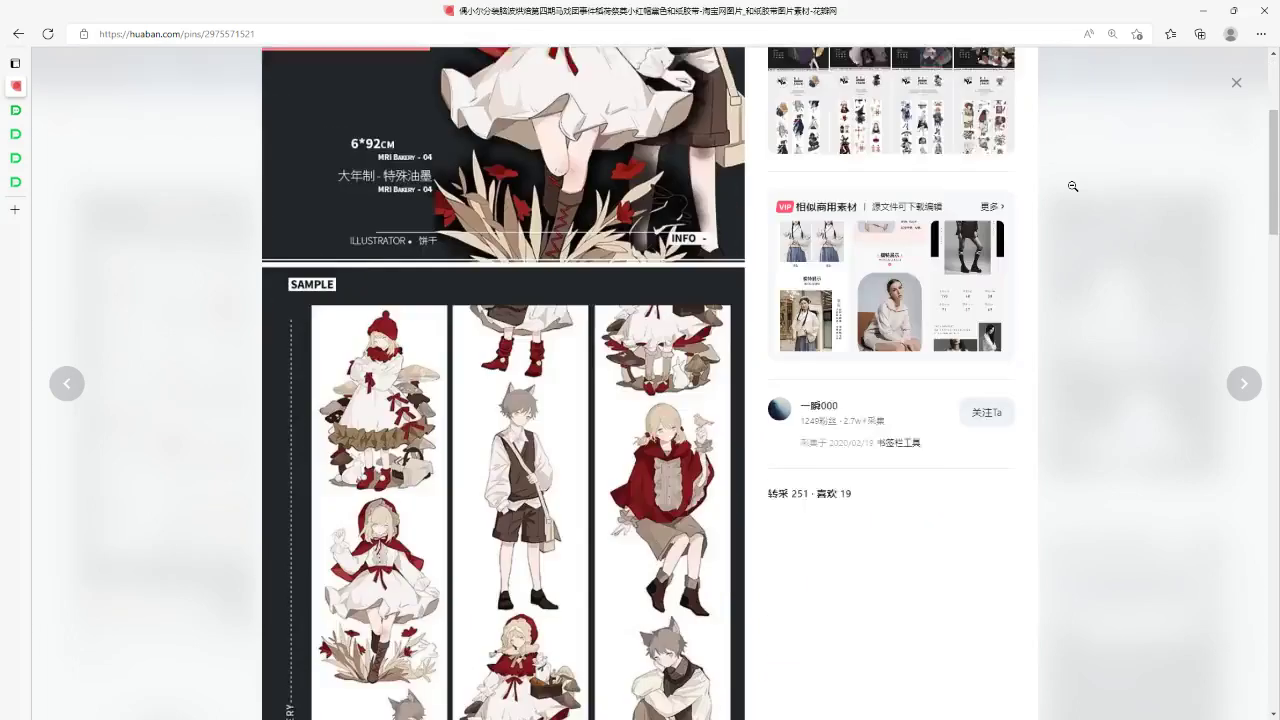
scroll(1072, 186, "up", 3)
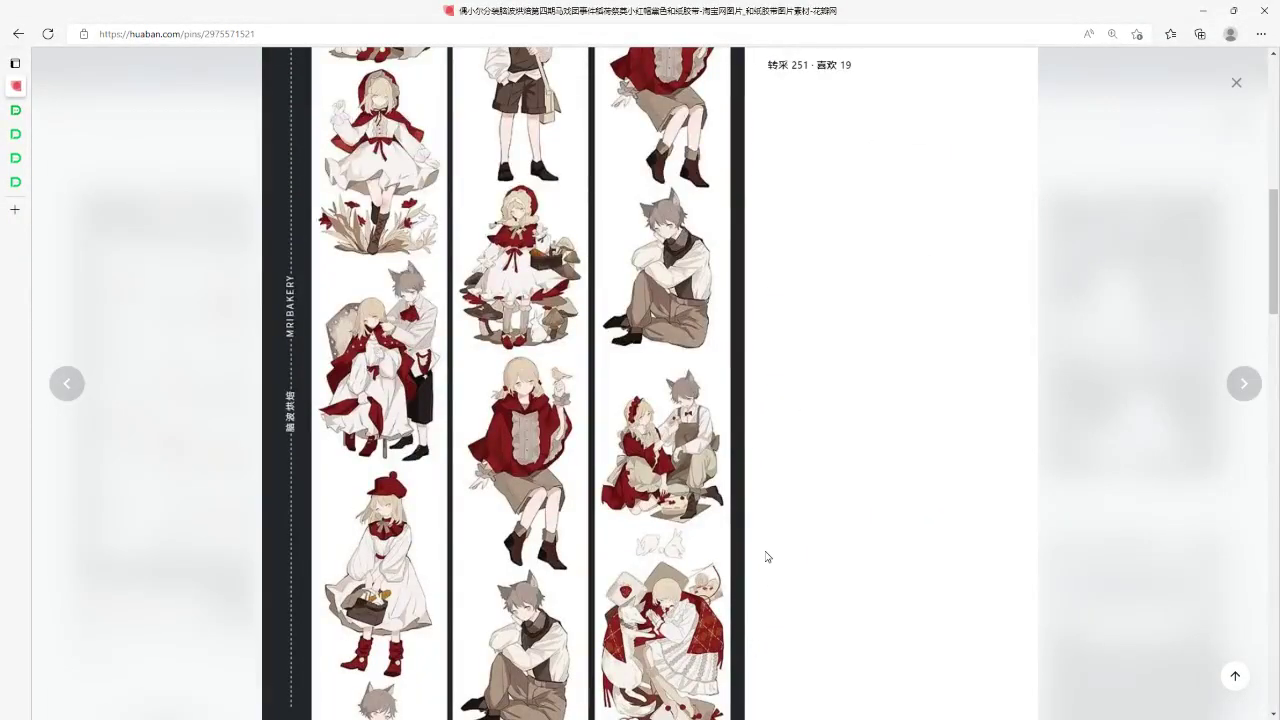
left_click(1203, 11)
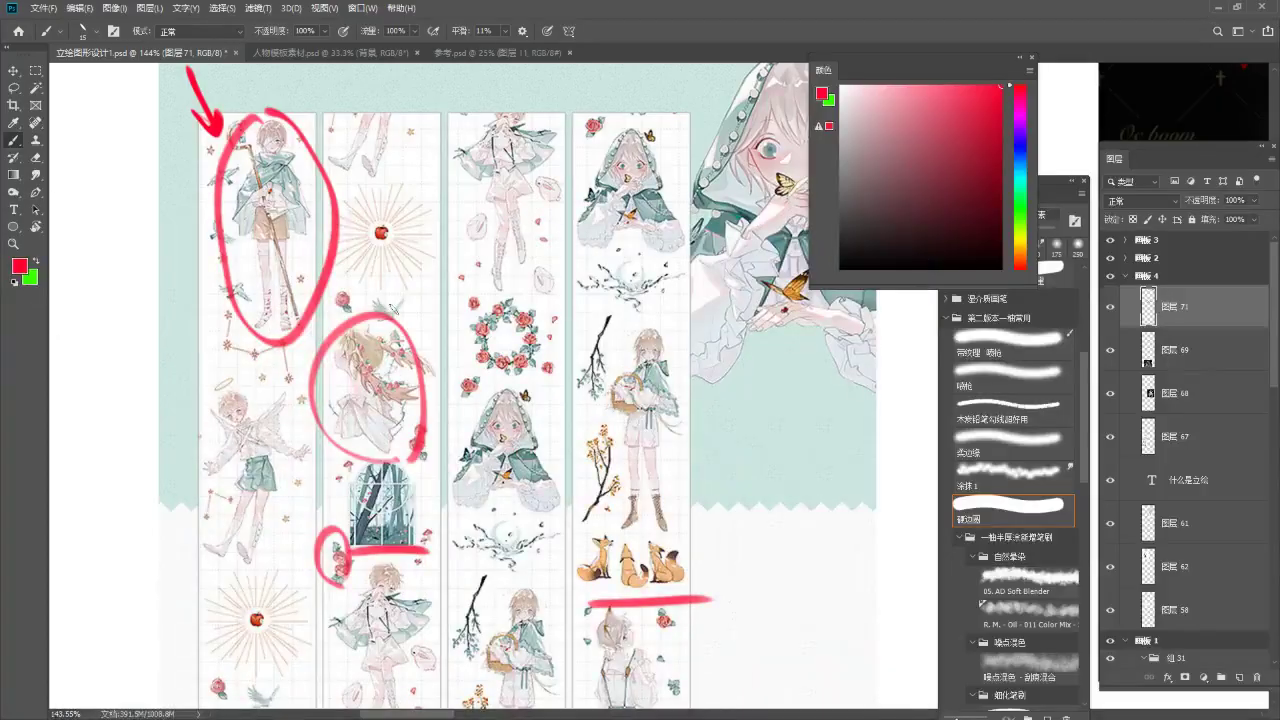
Handwrite 小红书 followed by a double arrow ⇒ in red above the circled figure on the first tape strip.
scroll(477, 360, "up", 5)
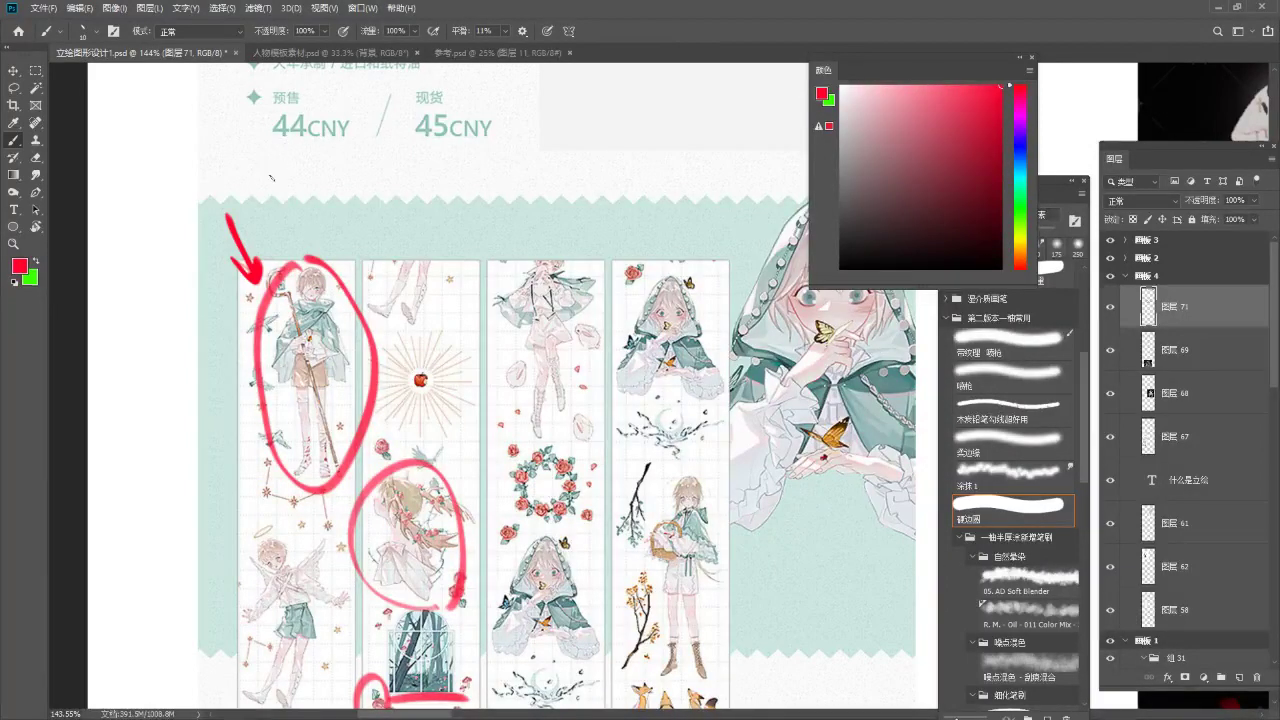
mouse_move(258, 163)
left_mouse_down()
mouse_move(255, 205)
mouse_move(300, 188)
mouse_move(322, 205)
mouse_move(352, 178)
mouse_move(347, 222)
left_mouse_up()
mouse_move(334, 148)
left_mouse_down()
mouse_move(344, 162)
mouse_move(378, 162)
left_mouse_up()
left_click_drag(398, 180, 436, 194)
left_click_drag(420, 170, 446, 204)
Complete the red note after the arrow by handwriting 纸胶带稿件 above the tape strips.
left_click_drag(484, 156, 476, 204)
mouse_move(498, 160)
left_mouse_down()
mouse_move(516, 162)
mouse_move(494, 210)
left_mouse_up()
mouse_move(498, 188)
left_mouse_down()
mouse_move(526, 170)
mouse_move(532, 214)
left_mouse_up()
left_click_drag(506, 198, 516, 200)
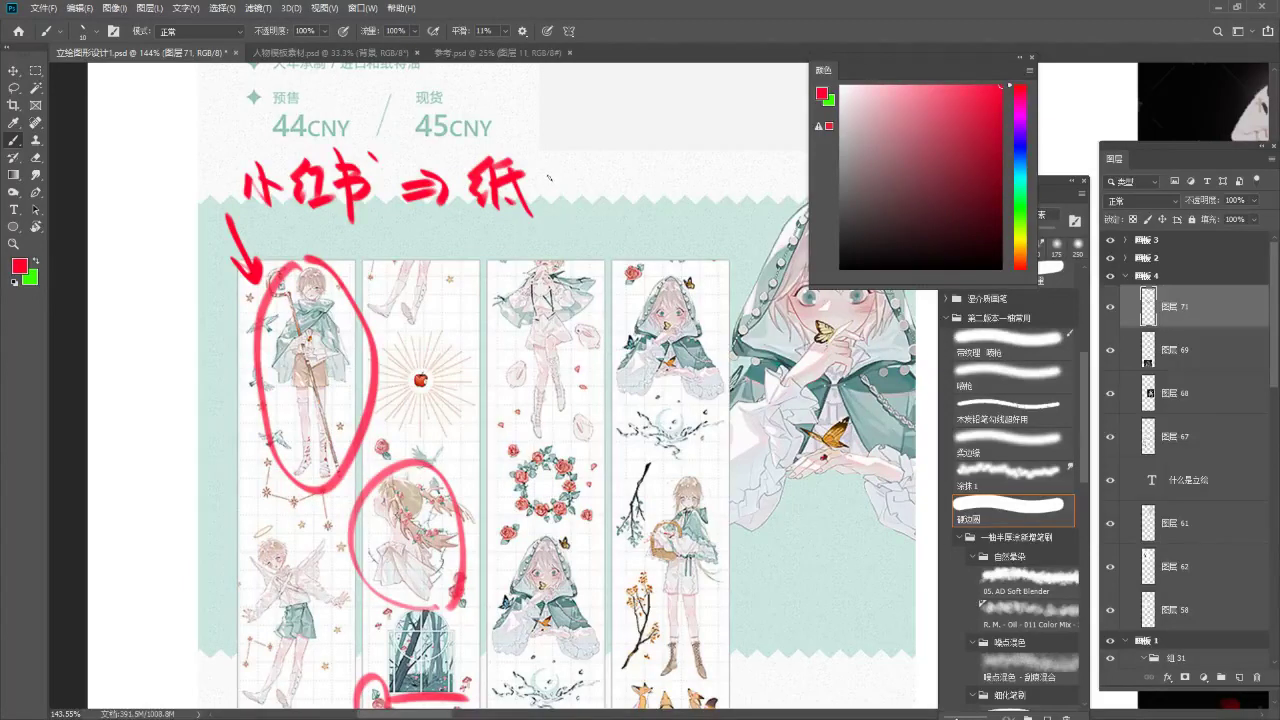
mouse_move(533, 163)
left_mouse_down()
mouse_move(553, 212)
mouse_move(552, 186)
left_mouse_up()
left_click_drag(566, 151, 571, 165)
mouse_move(551, 172)
left_mouse_down()
mouse_move(582, 168)
mouse_move(558, 190)
left_mouse_up()
mouse_move(576, 178)
left_mouse_down()
mouse_move(592, 190)
mouse_move(558, 212)
left_mouse_up()
mouse_move(562, 192)
left_mouse_down()
mouse_move(592, 212)
mouse_move(630, 160)
mouse_move(610, 174)
left_mouse_up()
left_click_drag(614, 154, 614, 175)
mouse_move(625, 152)
left_mouse_down()
mouse_move(610, 180)
mouse_move(642, 176)
left_mouse_up()
mouse_move(606, 192)
left_mouse_down()
mouse_move(640, 190)
mouse_move(642, 206)
left_mouse_up()
left_click_drag(628, 182, 628, 238)
left_click_drag(660, 160, 672, 158)
mouse_move(652, 176)
left_mouse_down()
mouse_move(682, 170)
mouse_move(668, 222)
left_mouse_up()
mouse_move(660, 192)
left_mouse_down()
mouse_move(686, 188)
mouse_move(696, 158)
left_mouse_up()
mouse_move(684, 166)
left_mouse_down()
mouse_move(708, 162)
mouse_move(708, 182)
left_mouse_up()
mouse_move(686, 184)
left_mouse_down()
mouse_move(694, 208)
mouse_move(734, 186)
left_mouse_up()
left_click_drag(700, 192, 726, 204)
left_click_drag(748, 152, 746, 197)
left_click_drag(767, 147, 760, 165)
mouse_move(763, 161)
left_mouse_down()
mouse_move(780, 157)
mouse_move(788, 174)
left_mouse_up()
mouse_move(773, 147)
left_mouse_down()
mouse_move(776, 214)
mouse_move(641, 192)
left_mouse_up()
key("ctrl+space")
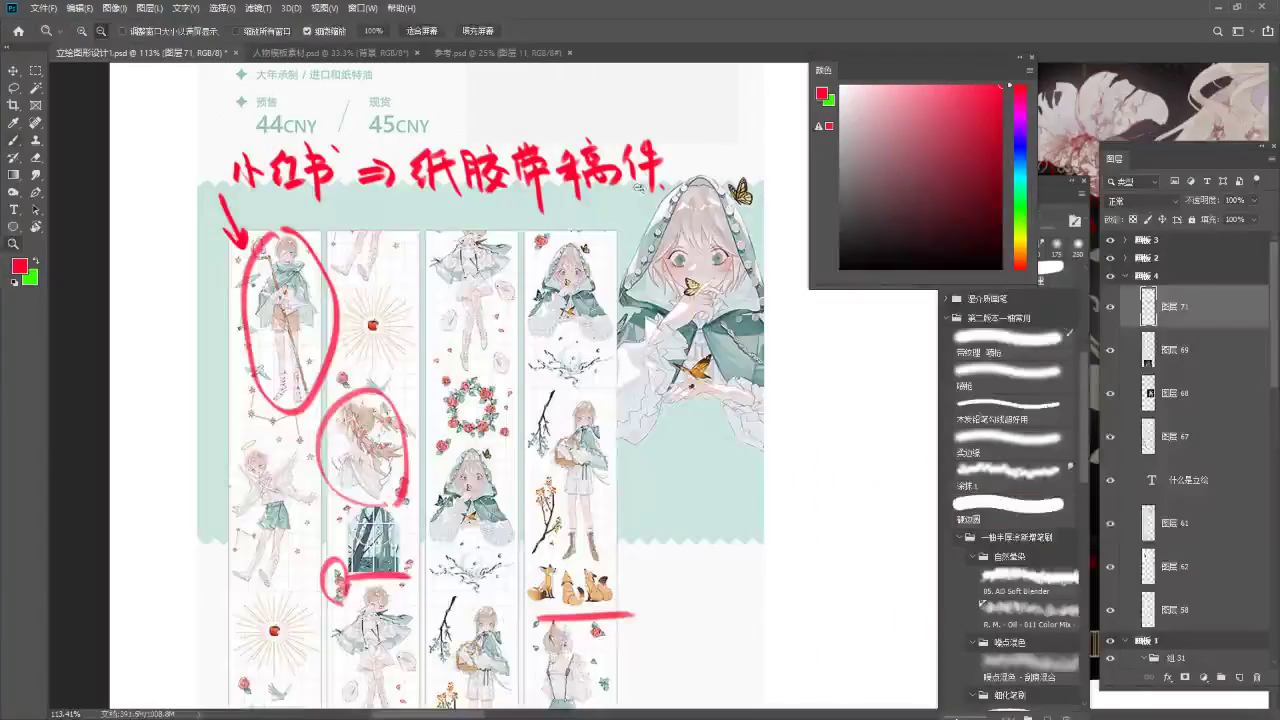
Draw a second small red arrow pointing at the first tape strip, beside the existing arrow.
key("b")
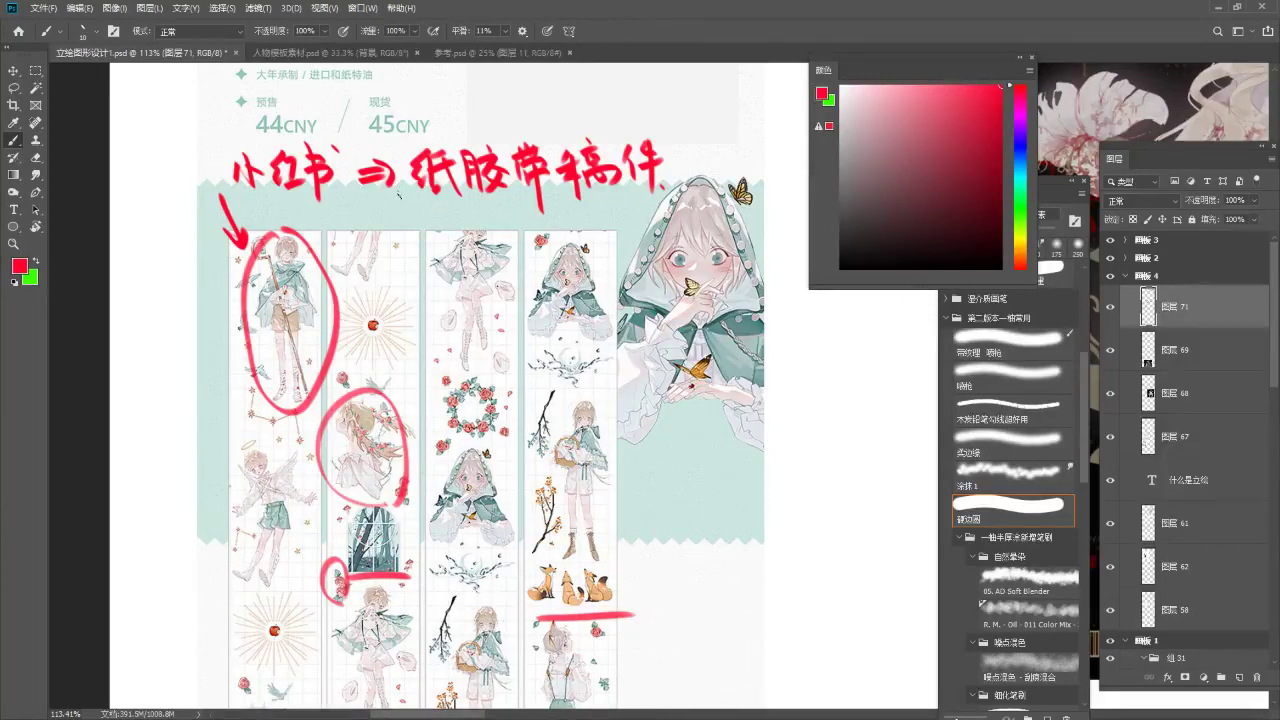
left_click_drag(188, 240, 221, 288)
left_click_drag(200, 282, 230, 262)
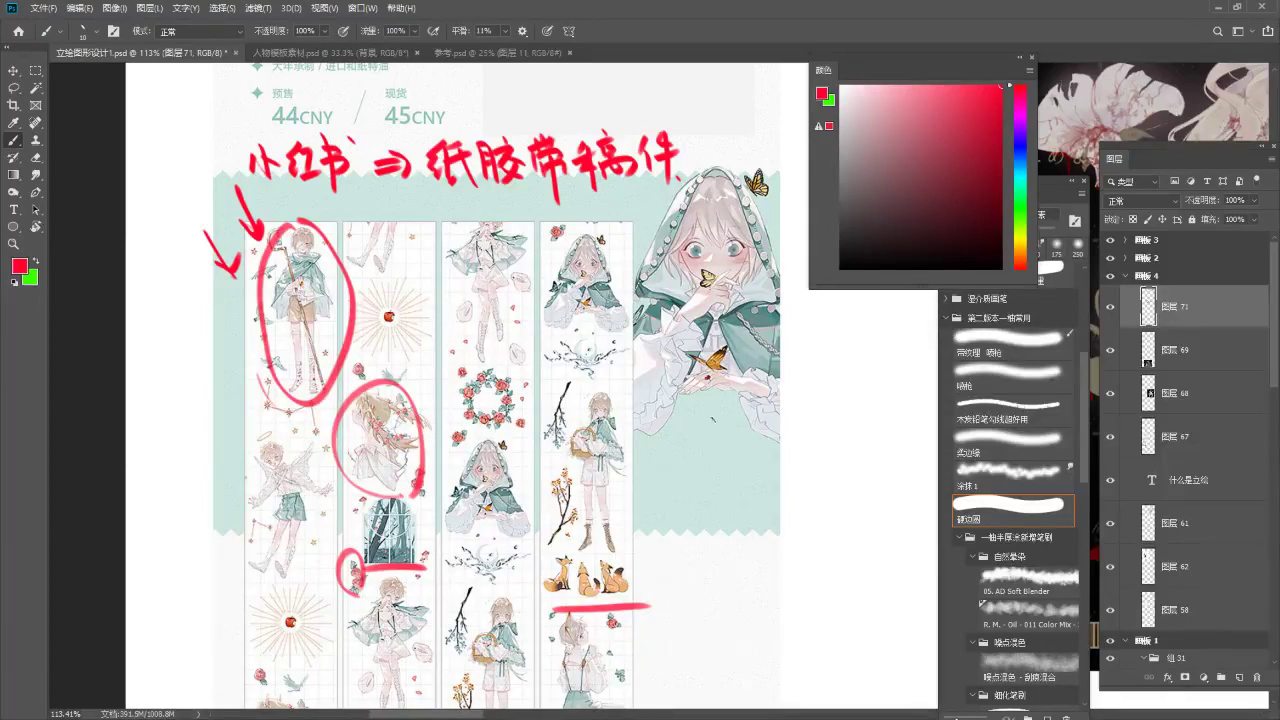
Handwrite 文创公司 in red beneath the large hooded character, and underline both it and the 小红书 ⇒ 纸胶带稿件 note.
mouse_move(658, 468)
left_mouse_down()
mouse_move(680, 464)
mouse_move(686, 510)
left_mouse_up()
left_click_drag(700, 458, 714, 490)
left_click_drag(738, 448, 736, 512)
mouse_move(760, 448)
left_mouse_down()
mouse_move(756, 474)
mouse_move(786, 466)
left_mouse_up()
left_click_drag(770, 468, 786, 496)
mouse_move(790, 447)
left_mouse_down()
mouse_move(812, 504)
mouse_move(804, 460)
left_mouse_up()
left_click_drag(792, 470, 806, 486)
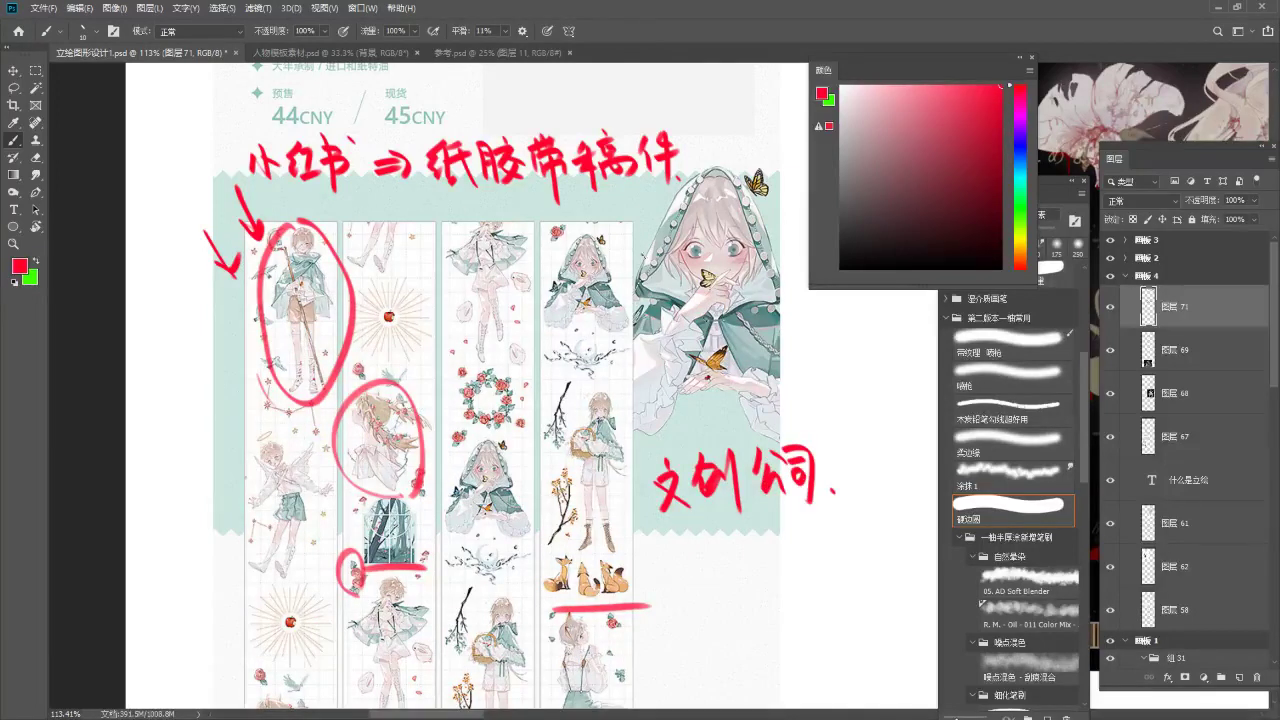
mouse_move(257, 202)
left_mouse_down()
mouse_move(600, 203)
mouse_move(706, 182)
left_mouse_up()
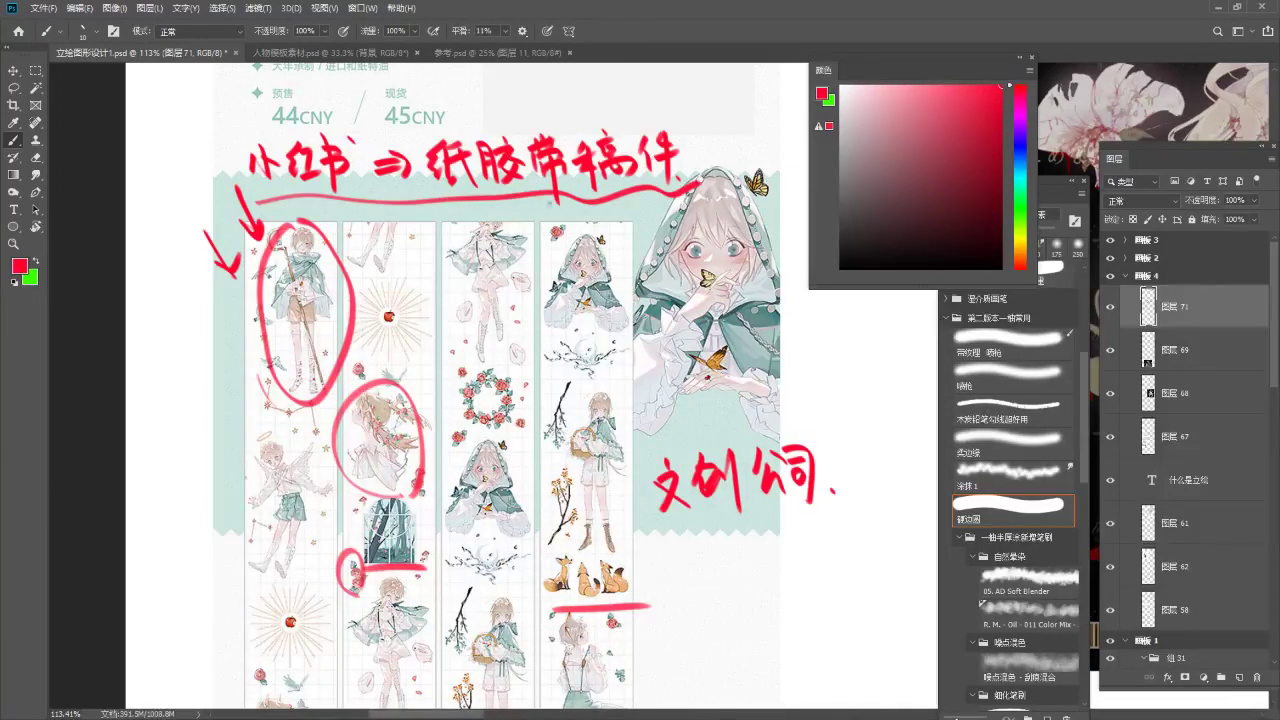
left_click_drag(658, 524, 830, 512)
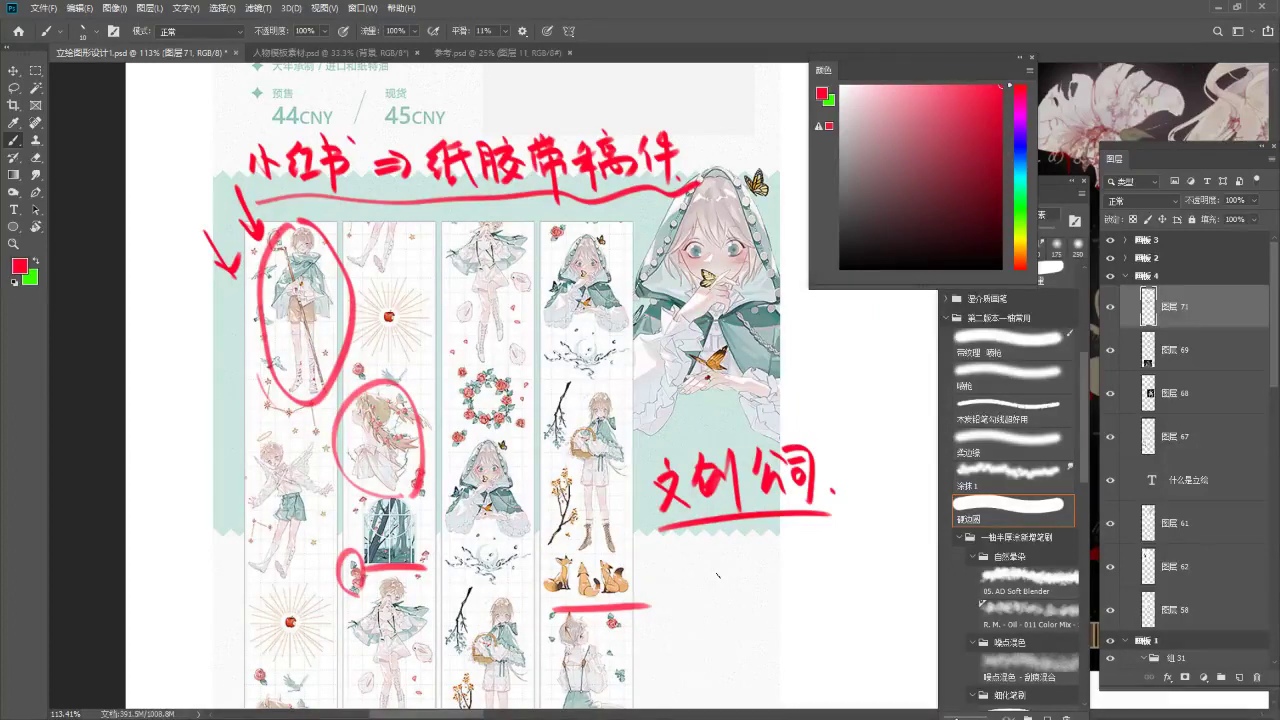
Examine the large hooded character up close and review the annotated tape strips as a whole.
left_click_drag(717, 575, 674, 422)
mouse_move(590, 282)
left_mouse_down("alt")
mouse_move(650, 284)
mouse_move(560, 314)
mouse_move(463, 511)
left_mouse_up("alt")
scroll(603, 320, "up", 3)
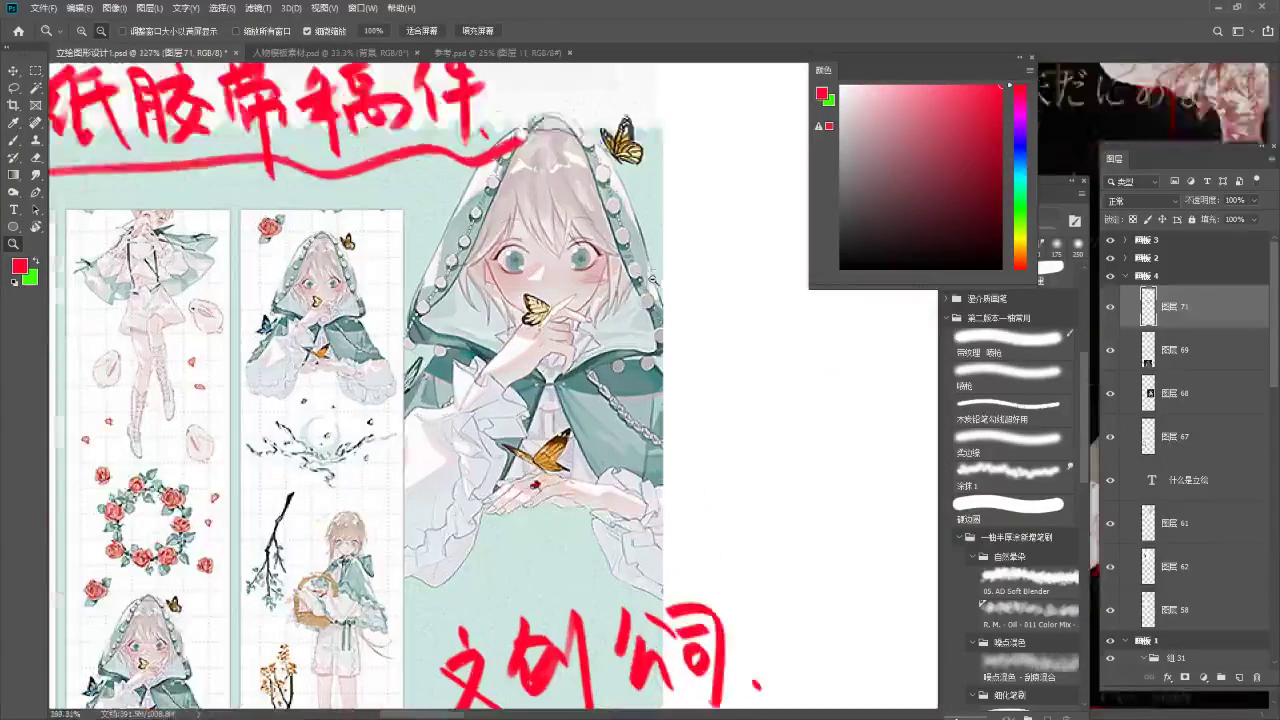
left_click_drag(550, 155, 662, 168)
key("ctrl+z")
left_click_drag(672, 301, 620, 275, "alt")
scroll(591, 256, "up", 2)
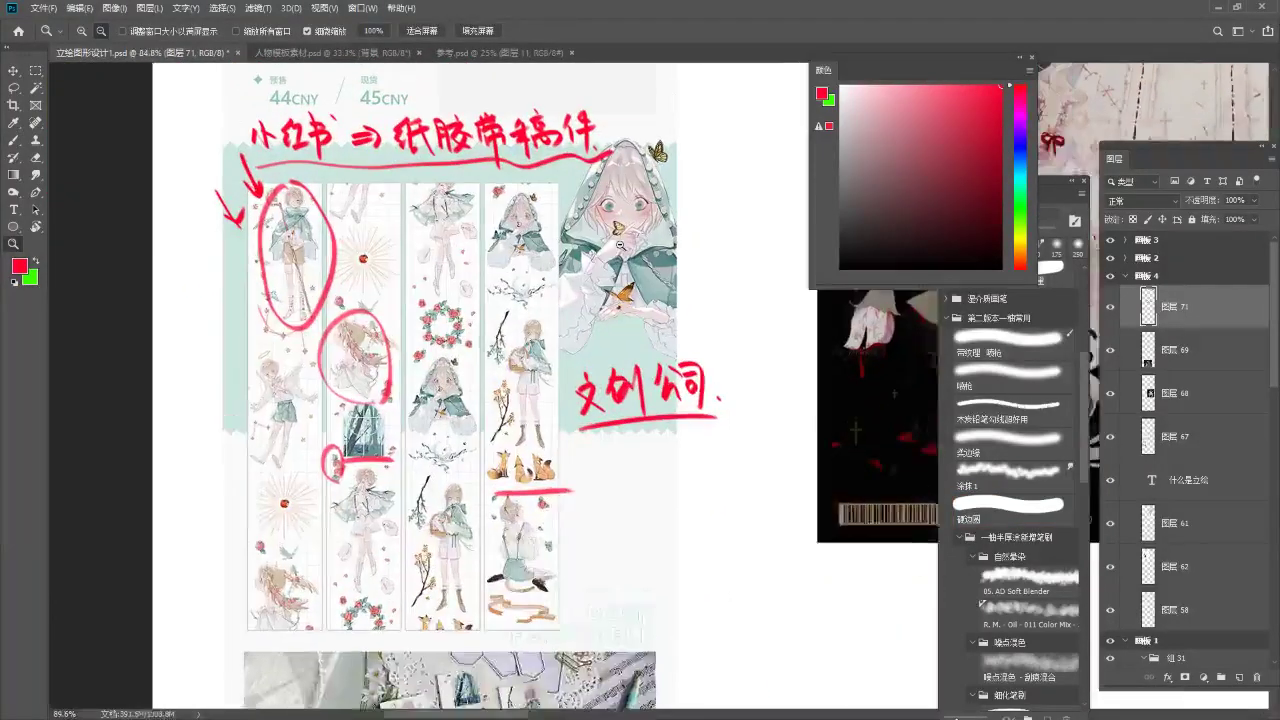
key("b")
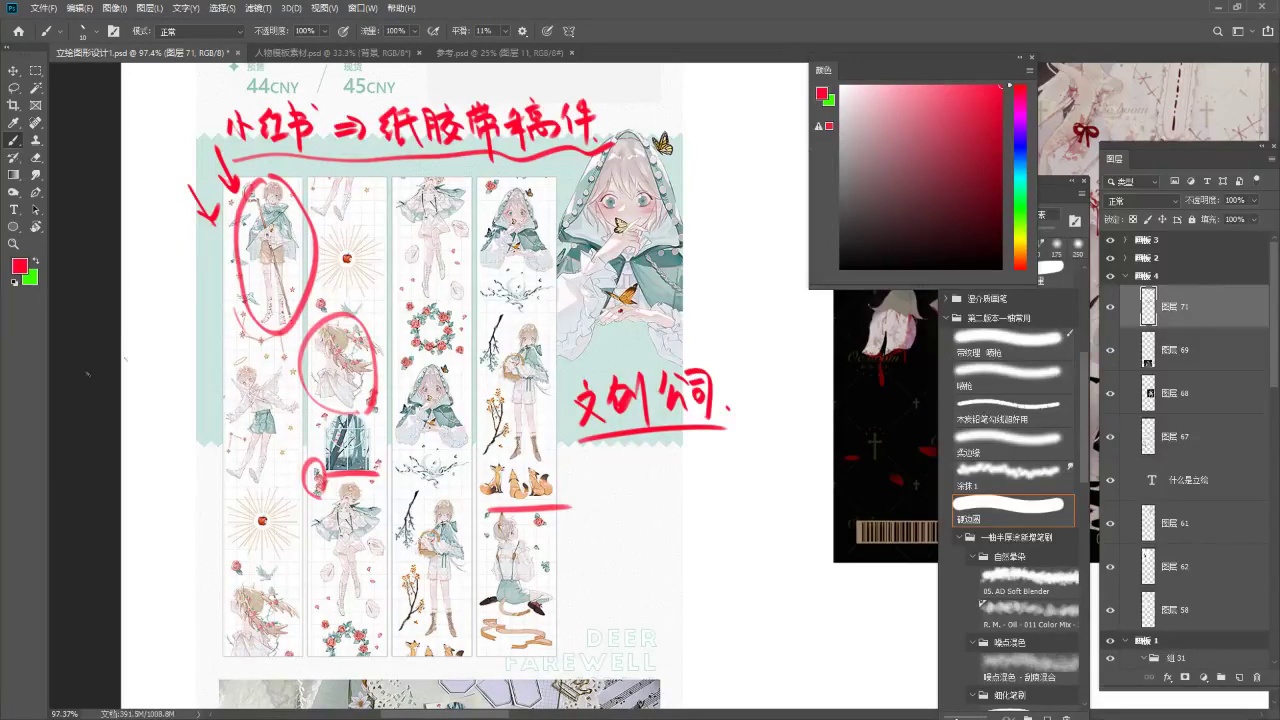
Handwrite 设圈 in red below the black SAMPLE No_07 poster and underline it.
left_click_drag(500, 357, 430, 352)
left_click_drag(662, 379, 350, 543)
left_click_drag(430, 415, 380, 415)
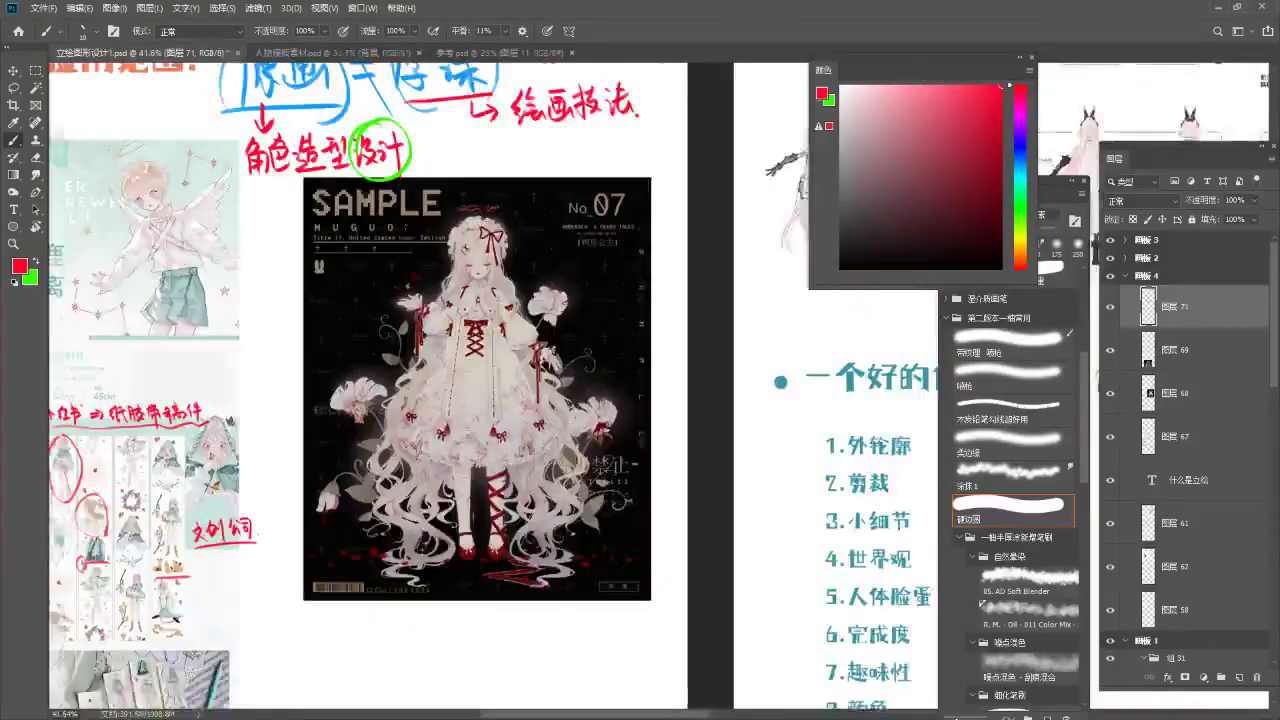
scroll(650, 430, "down", 1)
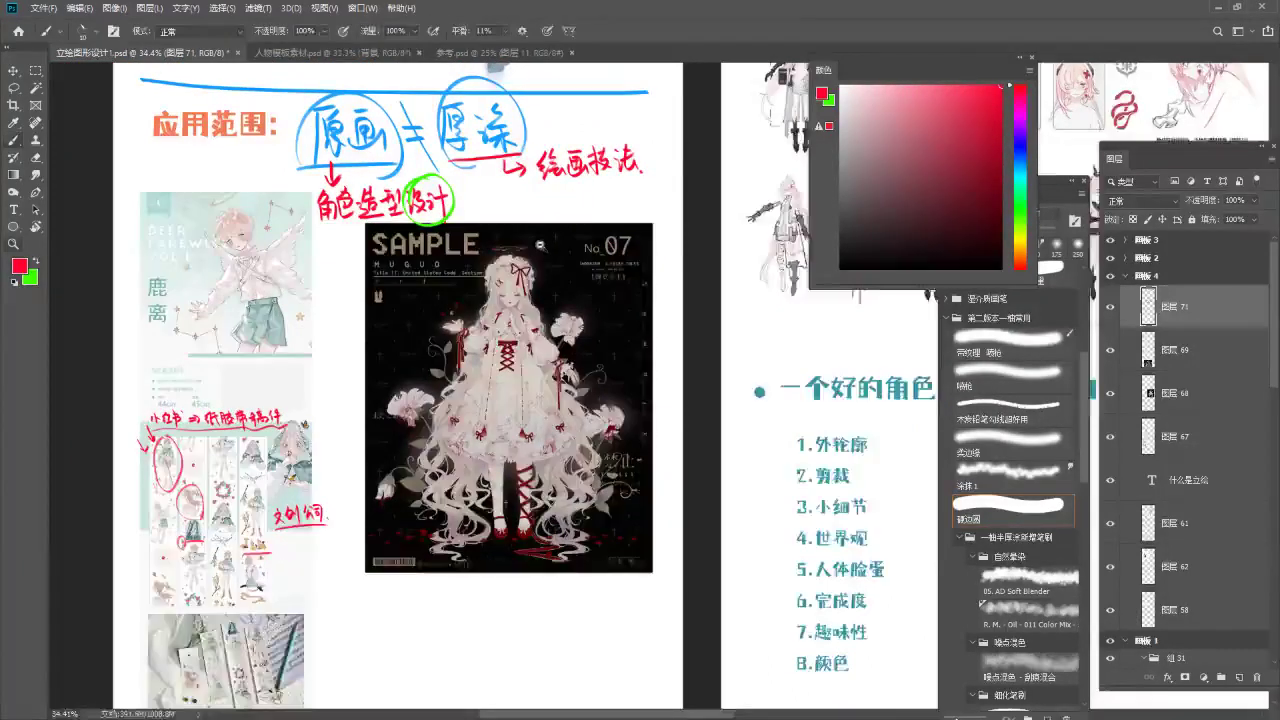
scroll(544, 230, "up", 1)
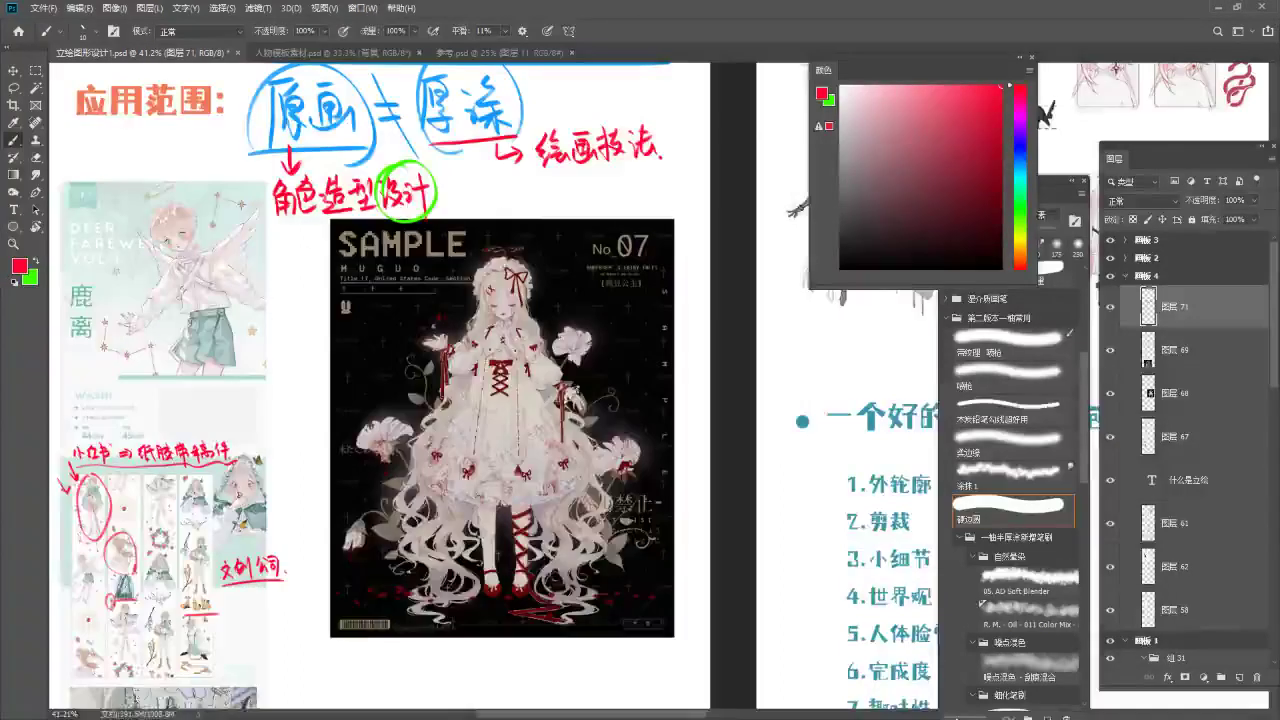
key("alt+space")
mouse_move(529, 218)
left_mouse_down()
mouse_move(562, 273)
mouse_move(546, 176)
mouse_move(518, 191)
left_mouse_up()
key("alt+space")
mouse_move(434, 558)
left_mouse_down()
mouse_move(422, 592)
mouse_move(379, 578)
mouse_move(378, 624)
left_mouse_up()
key("b")
mouse_move(396, 564)
left_mouse_down()
mouse_move(390, 598)
mouse_move(406, 598)
left_mouse_up()
left_click_drag(394, 588, 418, 626)
left_click_drag(414, 612, 436, 632)
left_click_drag(462, 572, 464, 624)
mouse_move(458, 568)
left_mouse_down()
mouse_move(494, 566)
mouse_move(496, 624)
left_mouse_up()
left_click_drag(470, 574, 492, 598)
left_click_drag(470, 598, 496, 624)
left_click_drag(510, 606, 516, 613)
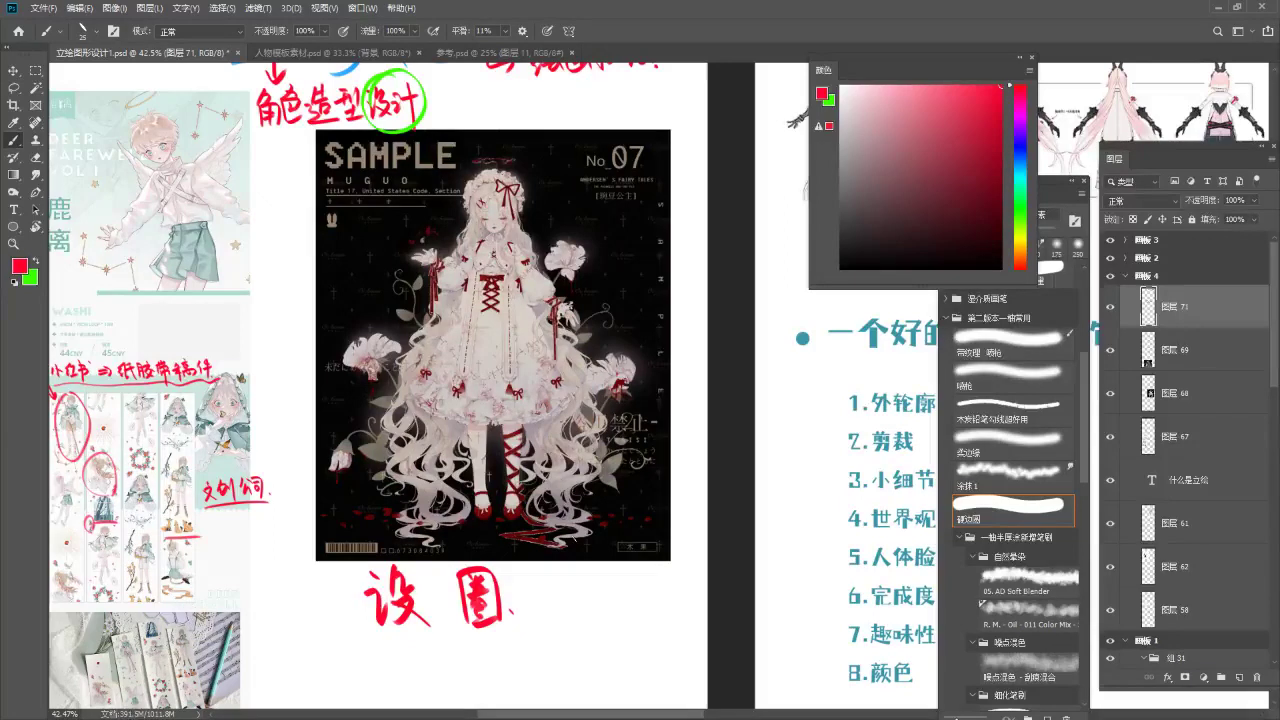
left_click_drag(364, 632, 532, 636)
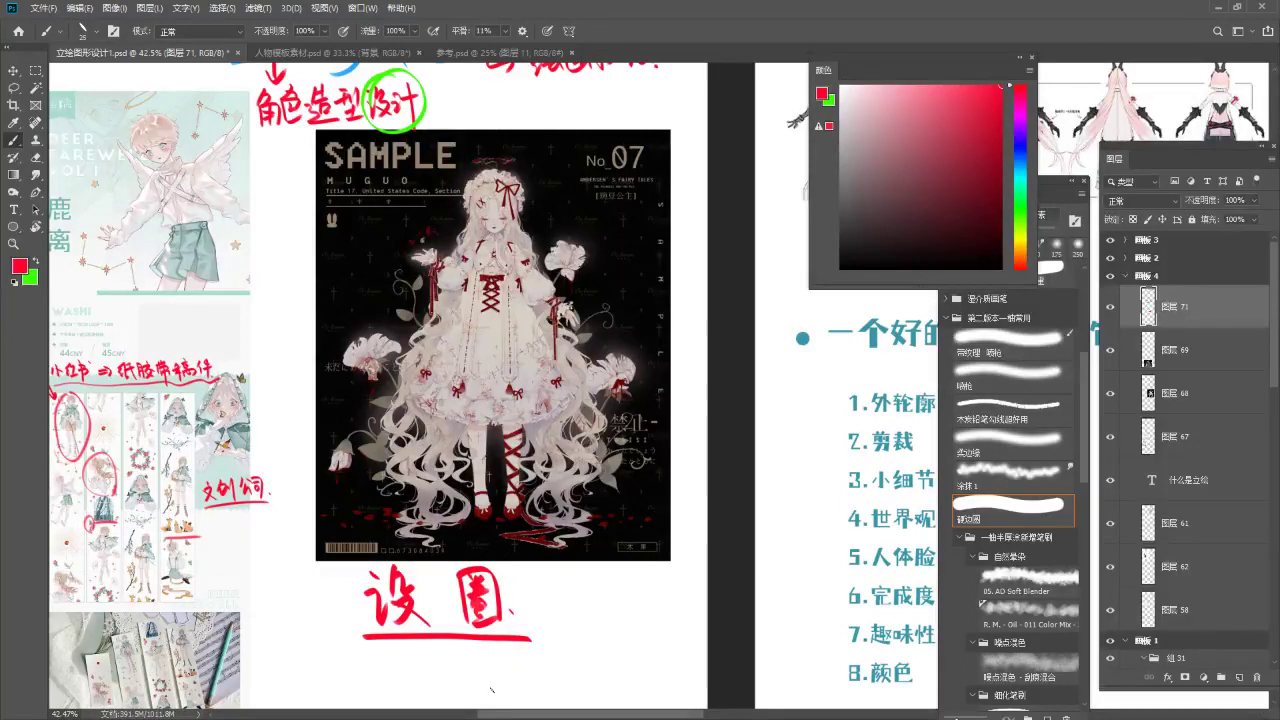
Draw a red arrow pointing at the side edge of the SAMPLE poster.
key("ctrl+space")
left_click_drag(562, 312, 593, 303)
key("b")
mouse_move(165, 193)
left_mouse_down()
mouse_move(212, 254)
mouse_move(209, 228)
left_mouse_up()
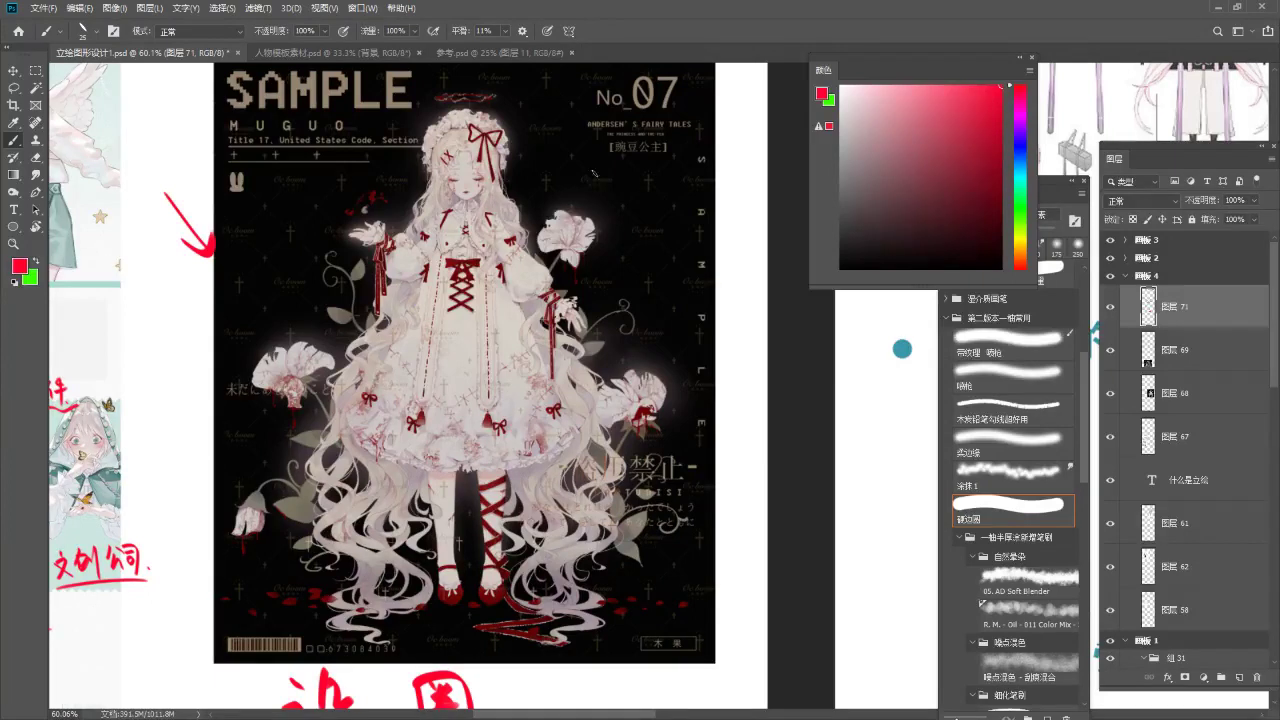
Switch the brush to green, handwrite 人设稿 over the upper part of the SAMPLE poster, and underline it.
key("x")
left_click_drag(597, 170, 585, 210)
mouse_move(591, 188)
left_mouse_down()
mouse_move(622, 207)
mouse_move(630, 175)
left_mouse_up()
mouse_move(629, 186)
left_mouse_down()
mouse_move(643, 198)
mouse_move(652, 180)
left_mouse_up()
left_click_drag(646, 170, 676, 210)
mouse_move(684, 158)
left_mouse_down()
mouse_move(690, 214)
mouse_move(722, 172)
mouse_move(746, 206)
left_mouse_up()
left_click_drag(618, 232, 757, 214)
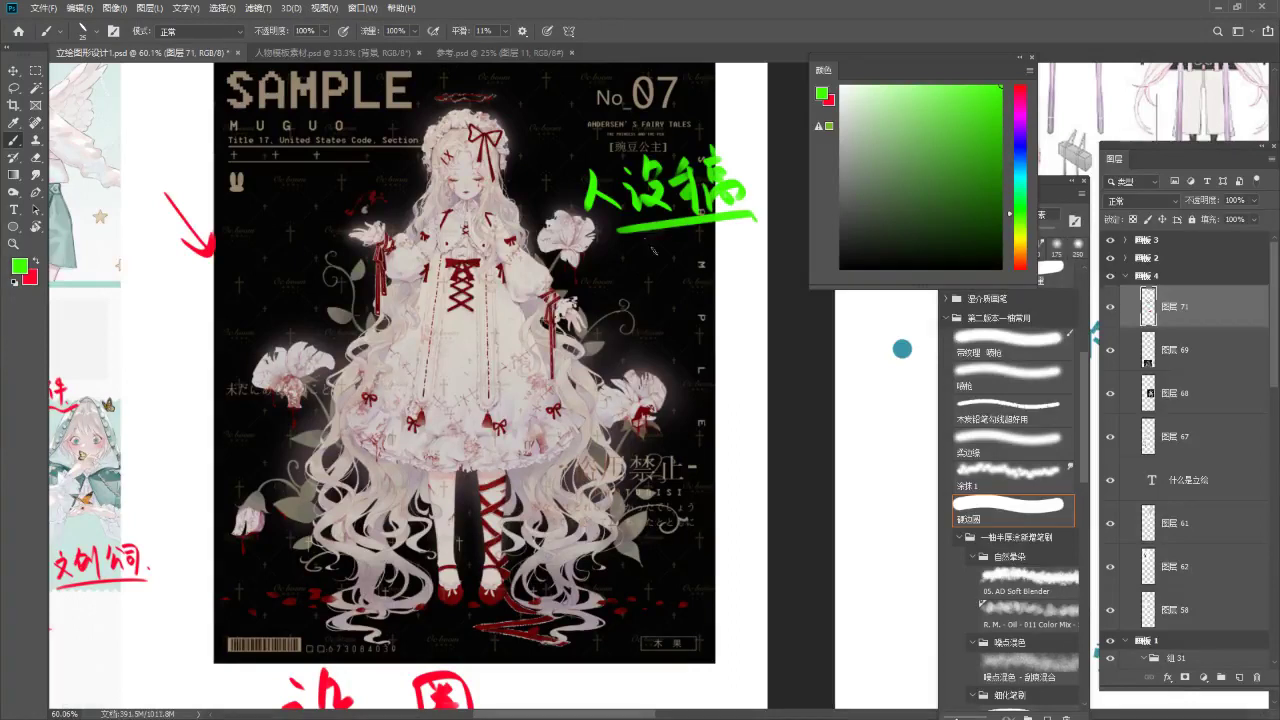
Handwrite 私稿 in green under 人设稿 with a short note starting with 4 below it, underlining both.
left_click_drag(645, 243, 608, 266)
scroll(610, 260, "up", 1)
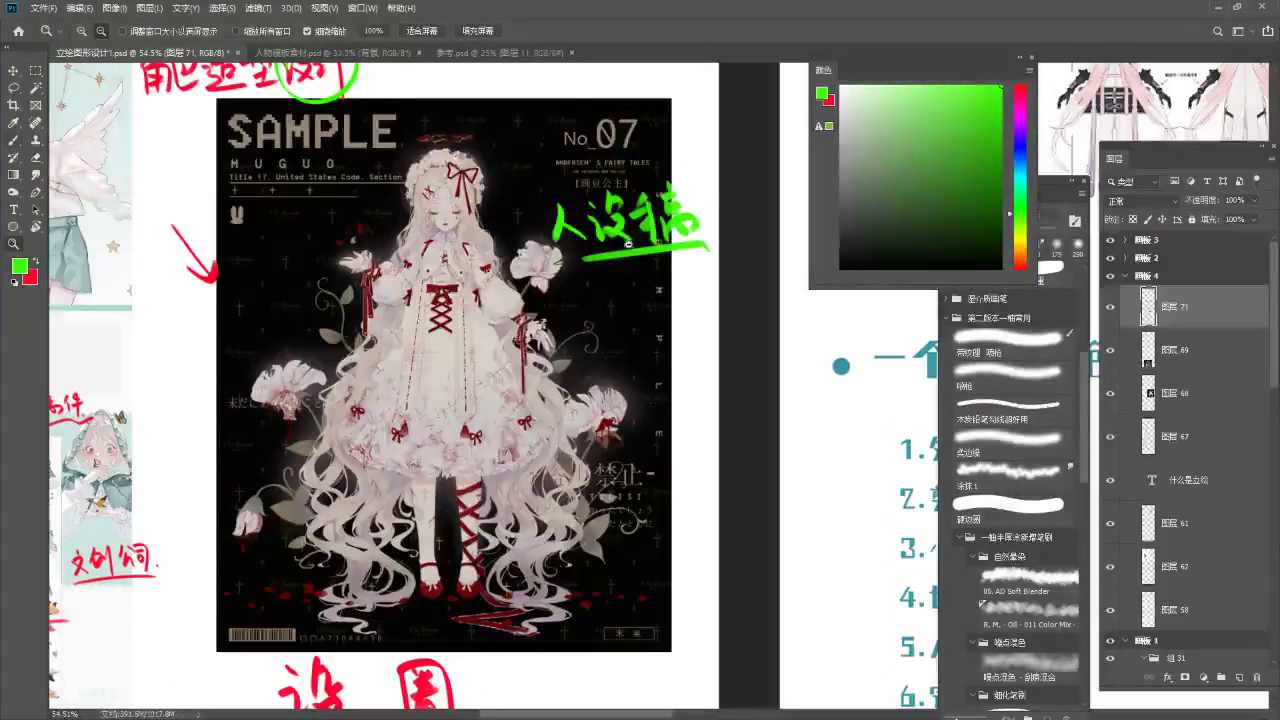
key("b")
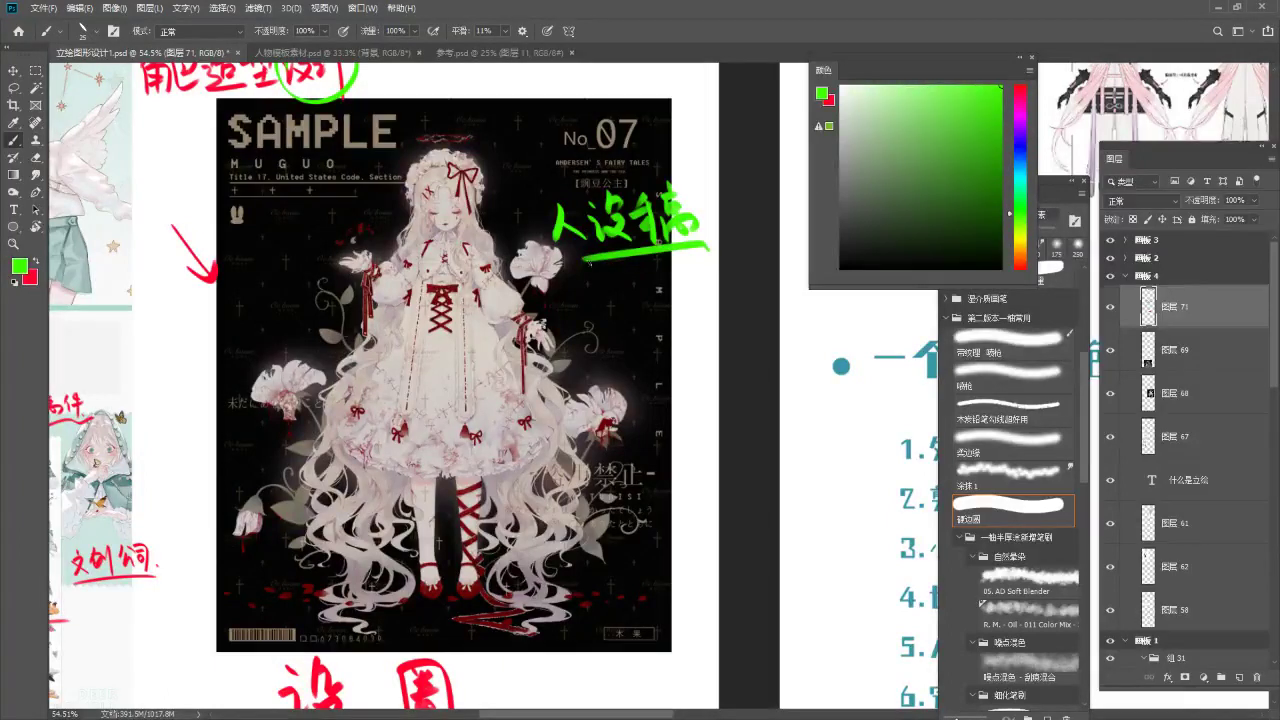
left_click_drag(614, 266, 594, 276)
left_click_drag(591, 286, 625, 283)
mouse_move(609, 272)
left_mouse_down()
mouse_move(611, 326)
mouse_move(595, 316)
left_mouse_up()
left_click_drag(613, 300, 624, 318)
left_click_drag(624, 318, 648, 306)
left_click_drag(664, 263, 652, 274)
mouse_move(646, 291)
left_mouse_down()
mouse_move(665, 281)
mouse_move(661, 317)
left_mouse_up()
left_click_drag(659, 292, 651, 303)
left_click_drag(664, 291, 680, 267)
mouse_move(670, 275)
left_mouse_down()
mouse_move(683, 270)
mouse_move(698, 312)
left_mouse_up()
left_click_drag(614, 346, 714, 316)
mouse_move(648, 350)
left_mouse_down()
mouse_move(636, 378)
mouse_move(664, 358)
left_mouse_up()
mouse_move(660, 340)
left_mouse_down()
mouse_move(652, 390)
mouse_move(702, 358)
mouse_move(718, 392)
left_mouse_up()
left_click_drag(700, 390, 658, 412)
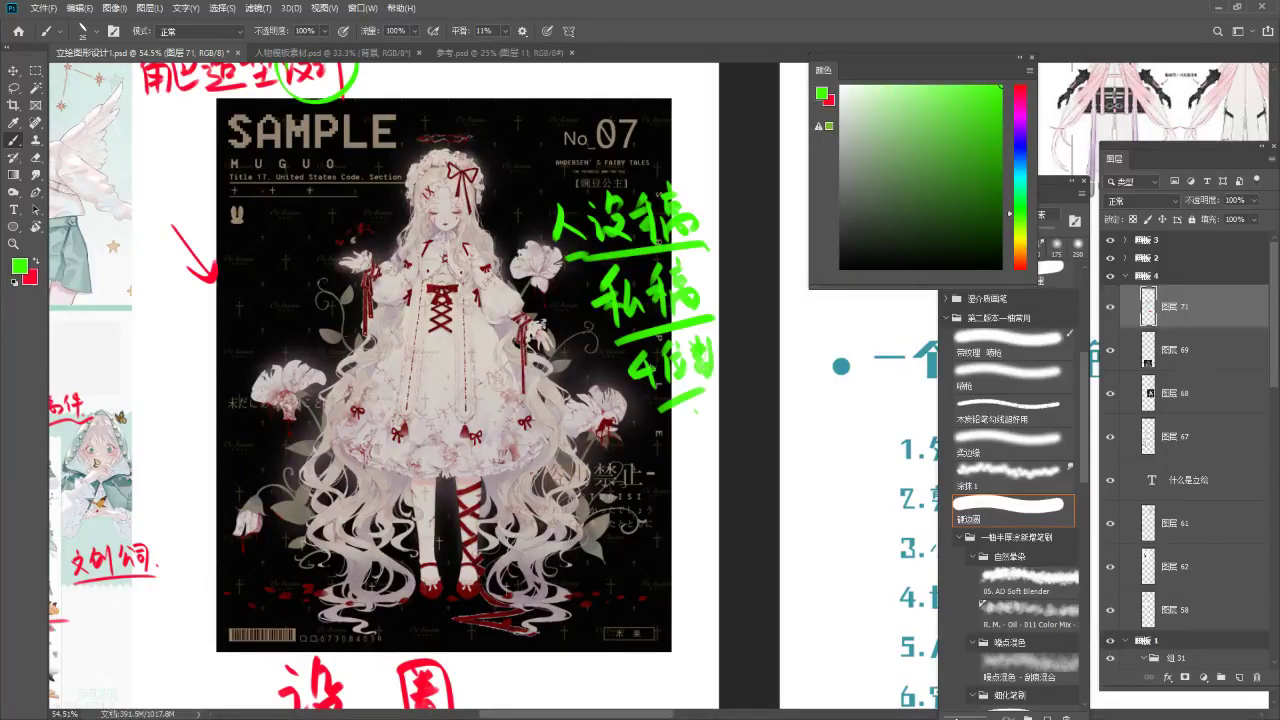
Return the brush to red and examine the SAMPLE poster's character and its green notes up close.
key("x")
key("ctrl+space")
mouse_move(570, 300)
left_mouse_down()
mouse_move(502, 424)
mouse_move(515, 423)
left_mouse_up()
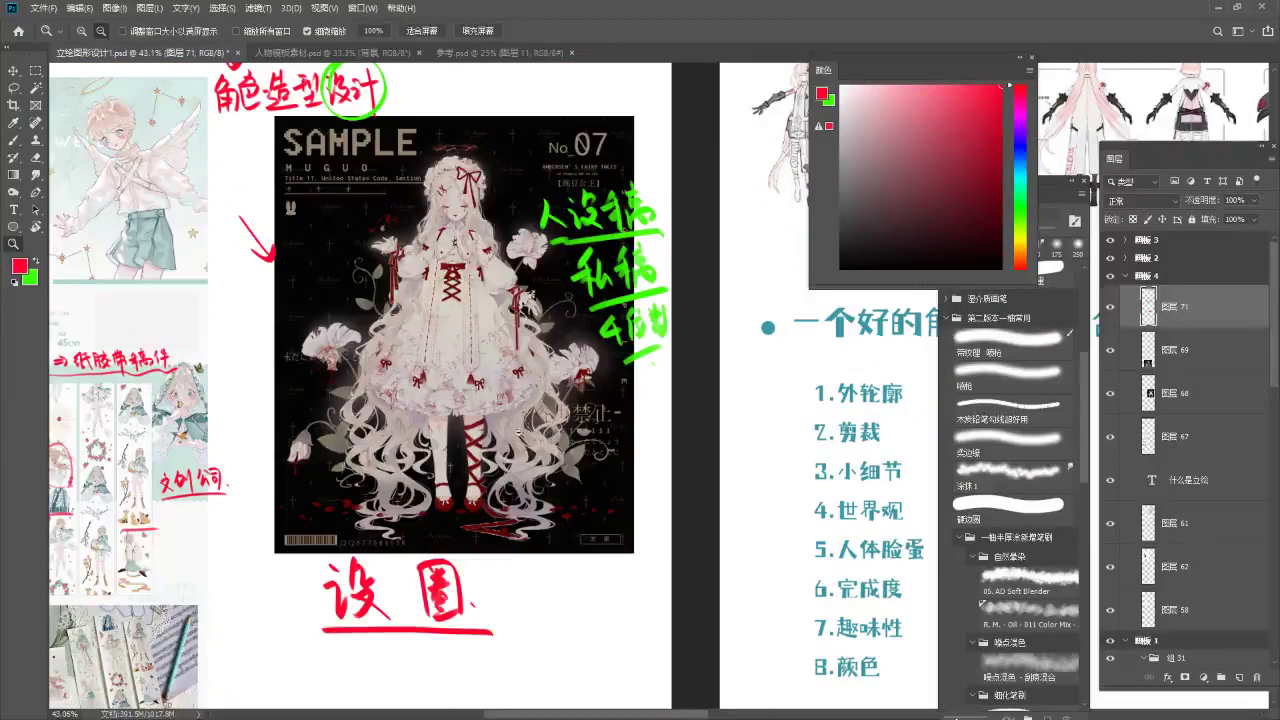
key("b")
mouse_move(318, 550)
left_mouse_down()
mouse_move(345, 650)
mouse_move(472, 606)
left_mouse_up()
key("ctrl+z")
key("ctrl+space")
mouse_move(557, 319)
left_mouse_down()
mouse_move(569, 315)
mouse_move(559, 341)
left_mouse_up()
key("b")
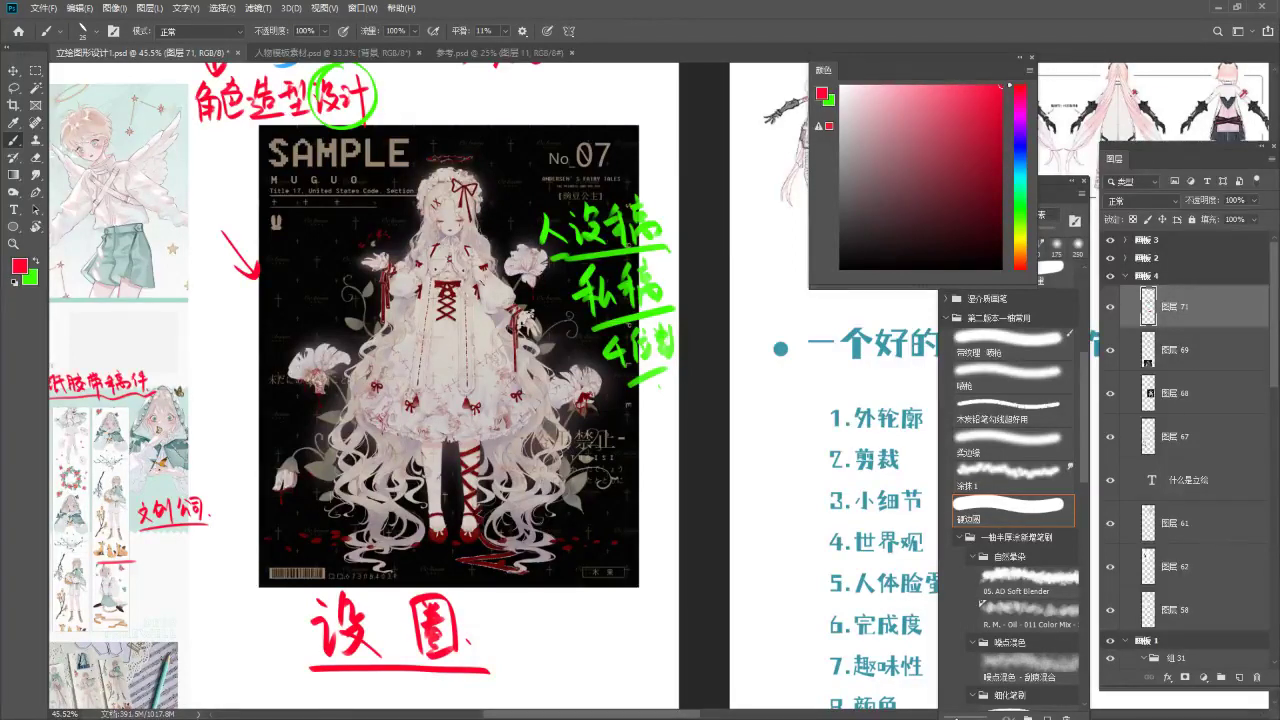
key("z")
mouse_move(507, 333)
left_mouse_down()
mouse_move(532, 333)
mouse_move(507, 333)
left_mouse_up()
key("b")
scroll(465, 310, "up", 3)
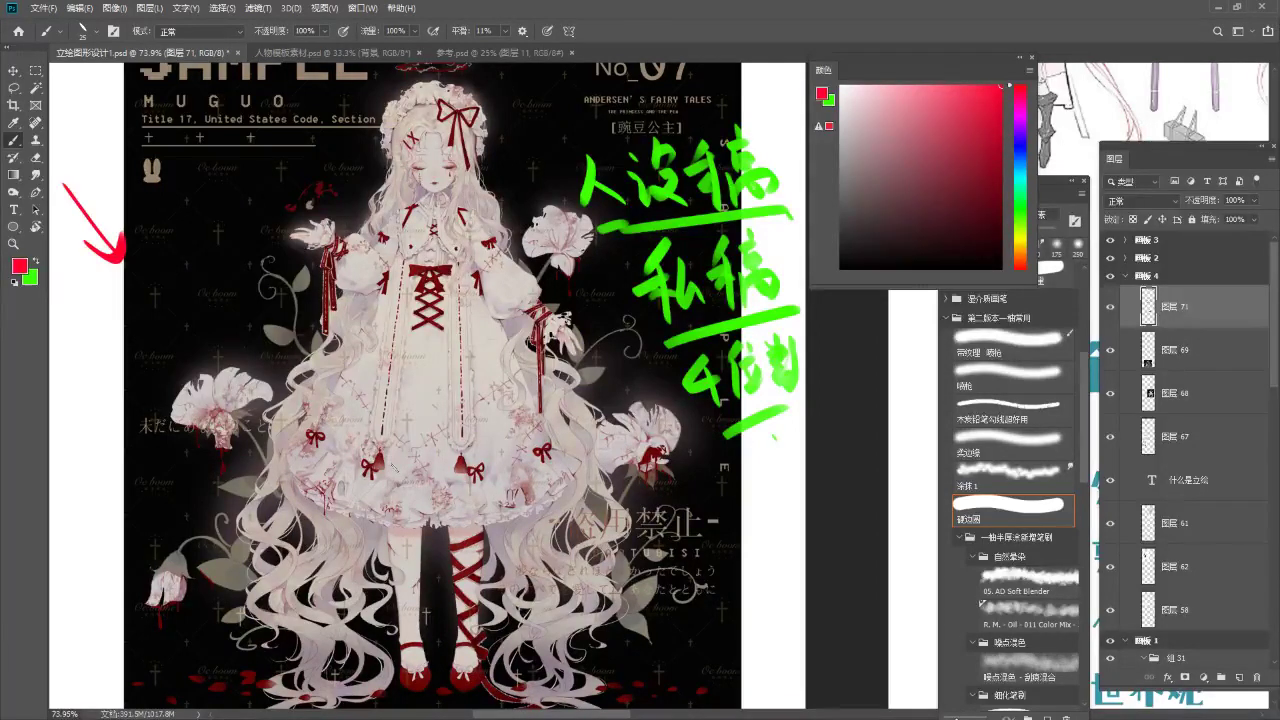
Review the SAMPLE poster together with the 设圈 note and the neighbouring tape examples under 应用范围.
key("z")
mouse_move(517, 328)
left_mouse_down()
mouse_move(500, 380)
mouse_move(507, 417)
left_mouse_up()
left_click(532, 387, "alt")
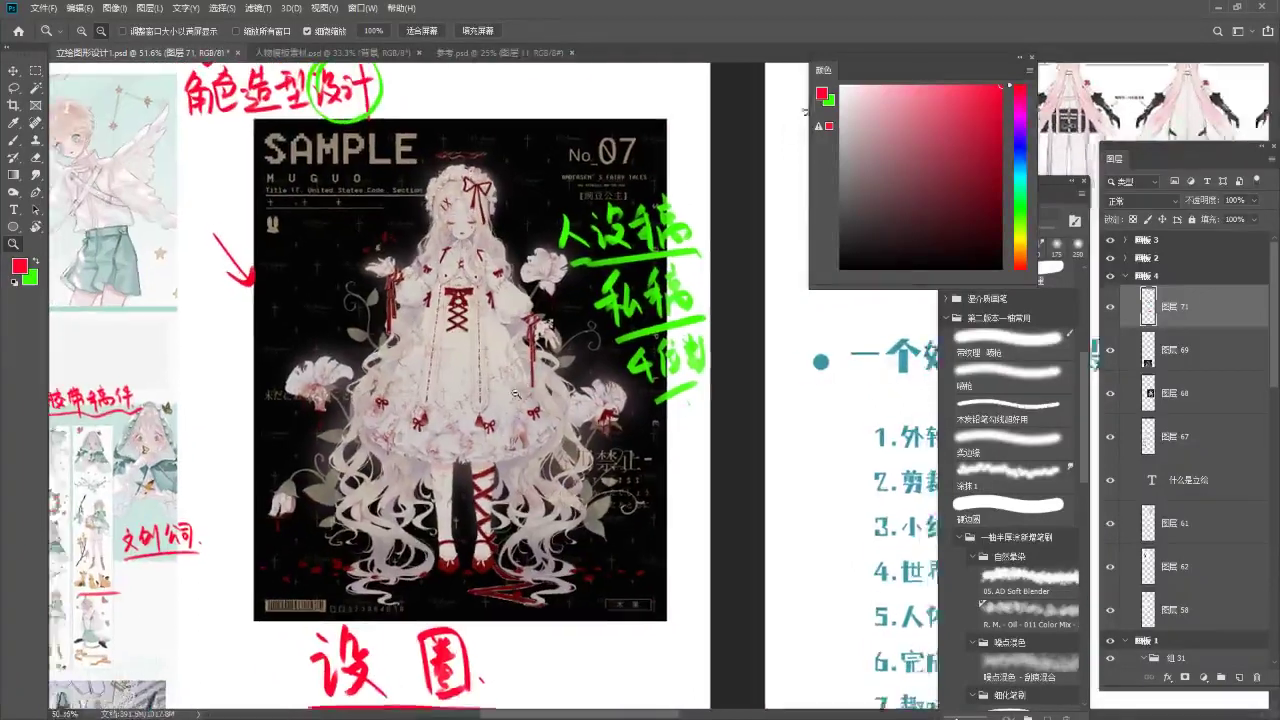
key("b")
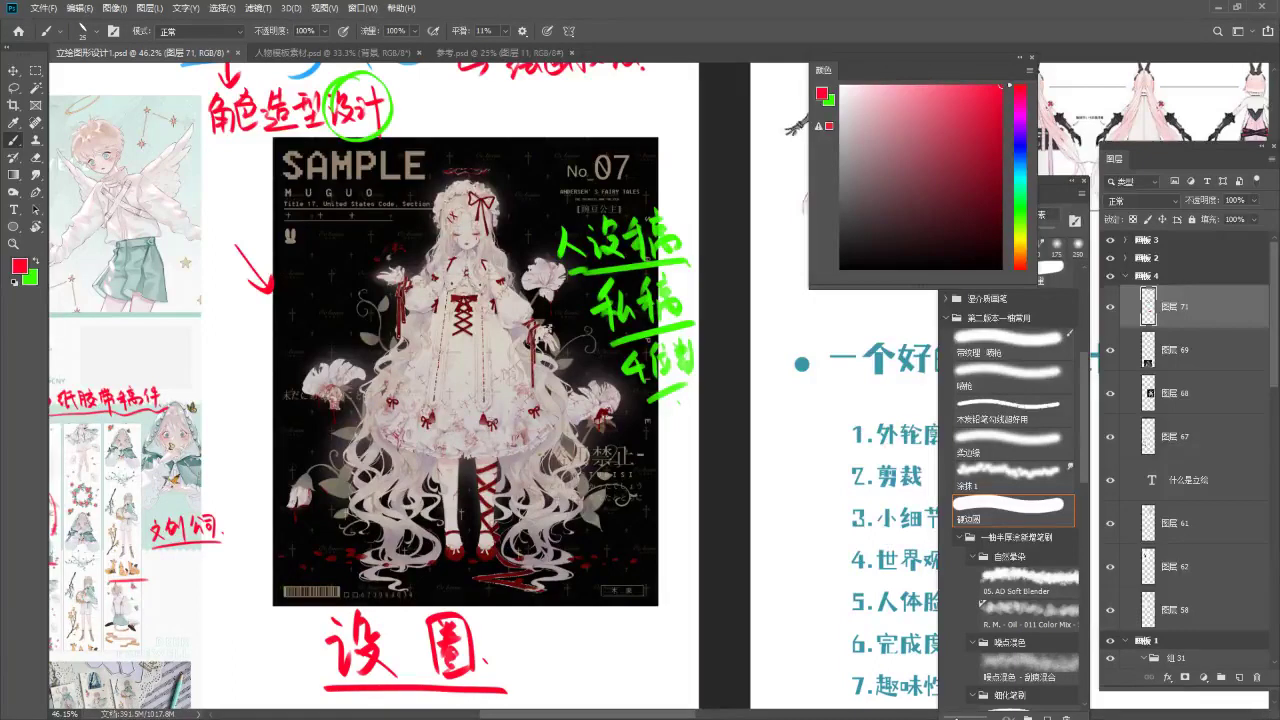
left_click_drag(502, 499, 496, 474)
key("ctrl+z")
key("z")
left_click_drag(494, 321, 458, 321)
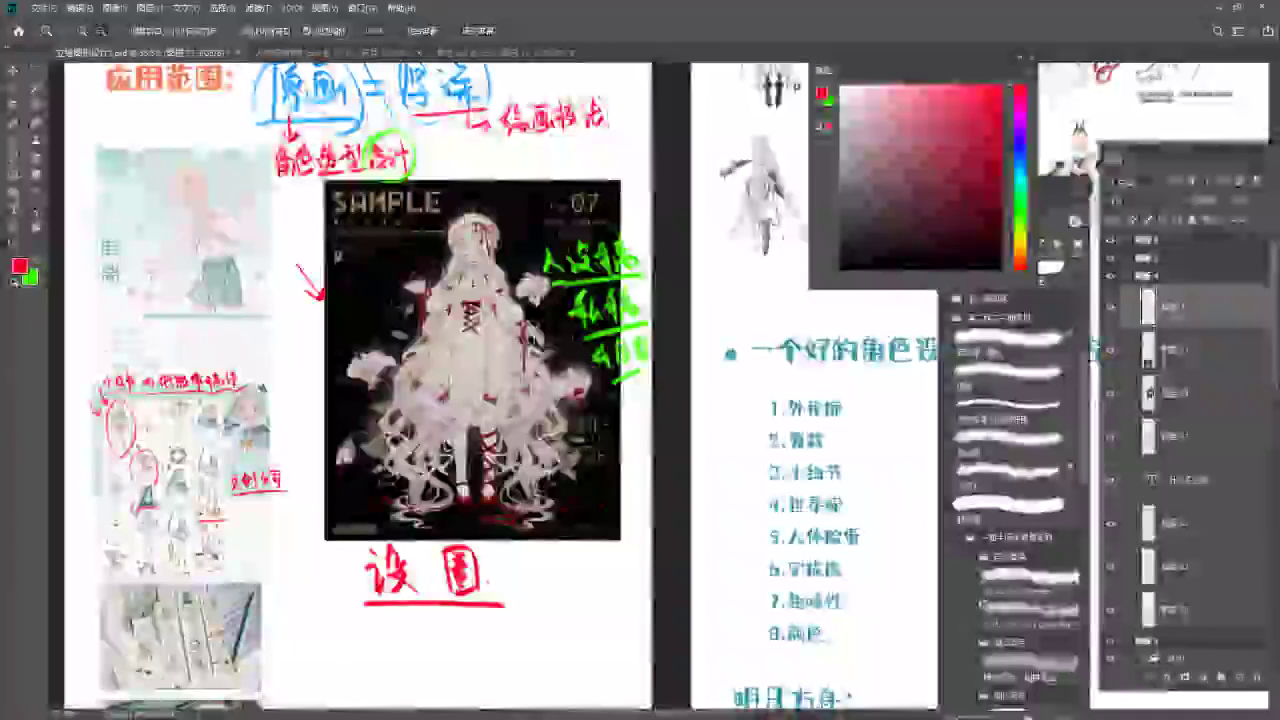
key("b")
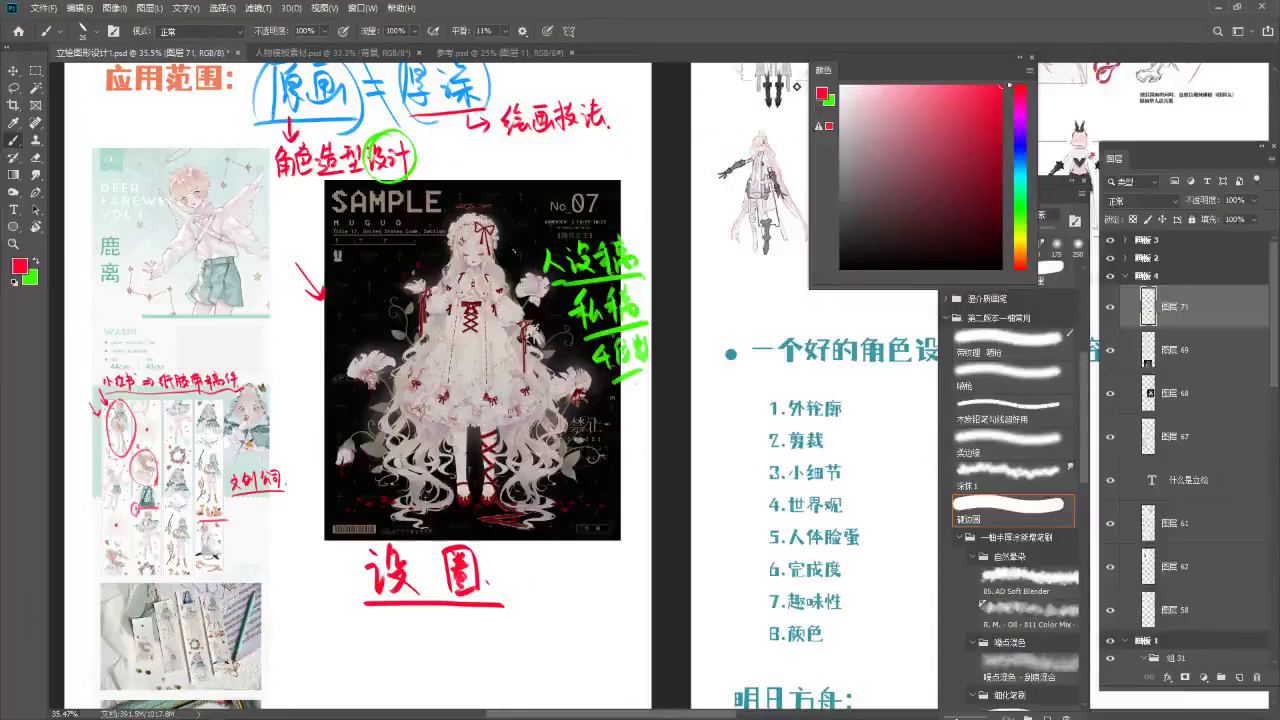
Examine the dark illustration of the masked silver-haired character with a dog, farther down the artboard.
key("z")
left_click_drag(533, 391, 482, 391)
mouse_move(529, 520)
left_mouse_down()
mouse_move(529, 76)
mouse_move(558, 97)
left_mouse_up()
scroll(561, 417, "up", 5)
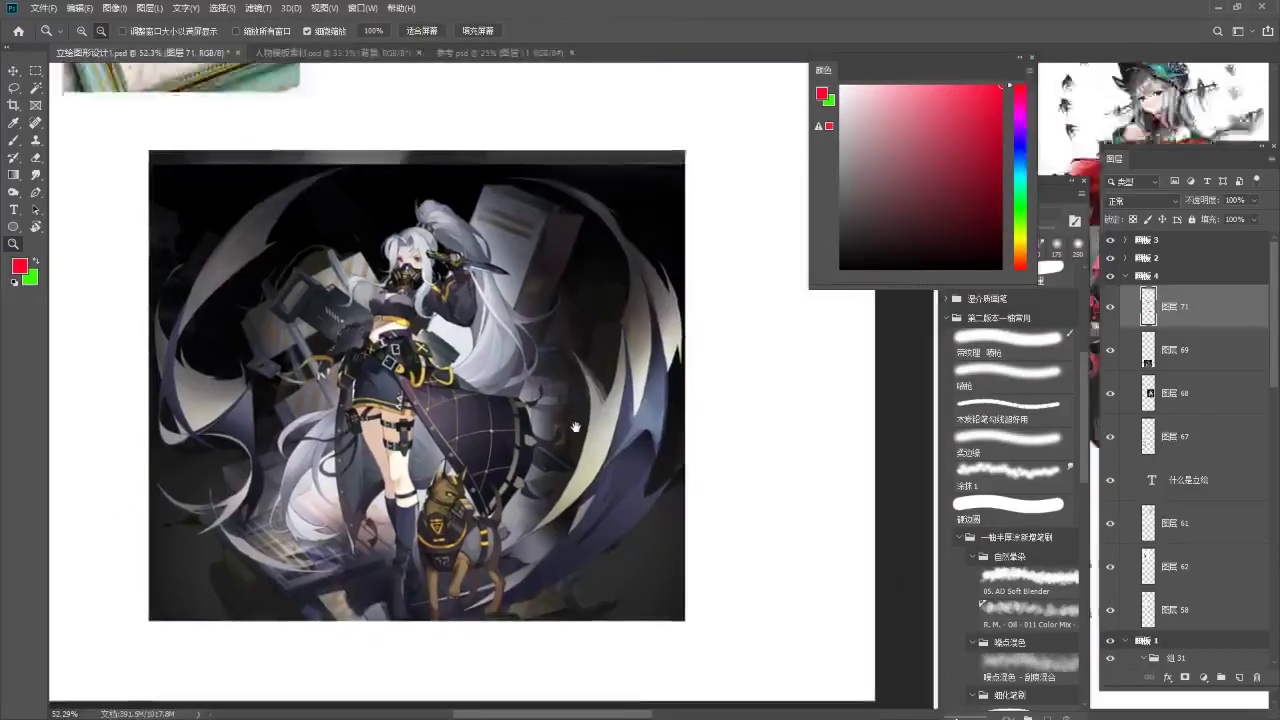
scroll(561, 417, "up", 2)
key("b")
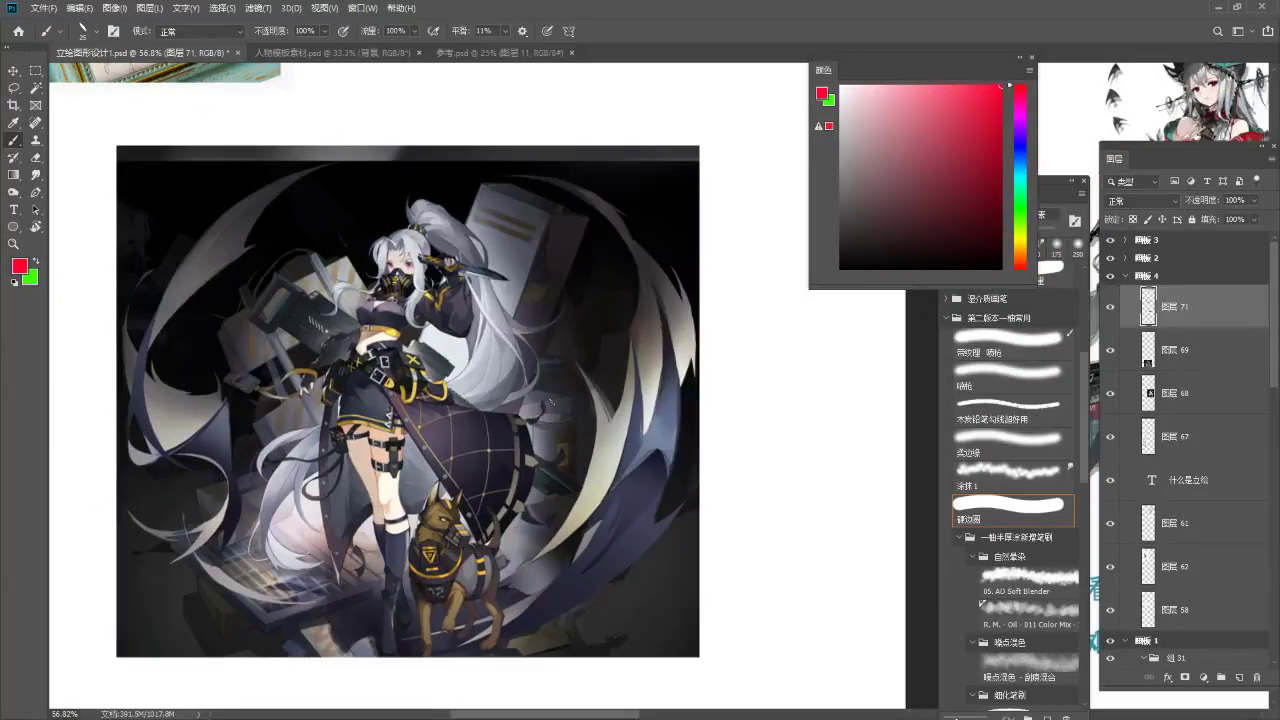
mouse_move(538, 401)
left_mouse_down()
mouse_move(570, 401)
mouse_move(585, 381)
left_mouse_up()
key("z")
scroll(570, 401, "up", 1)
key("b")
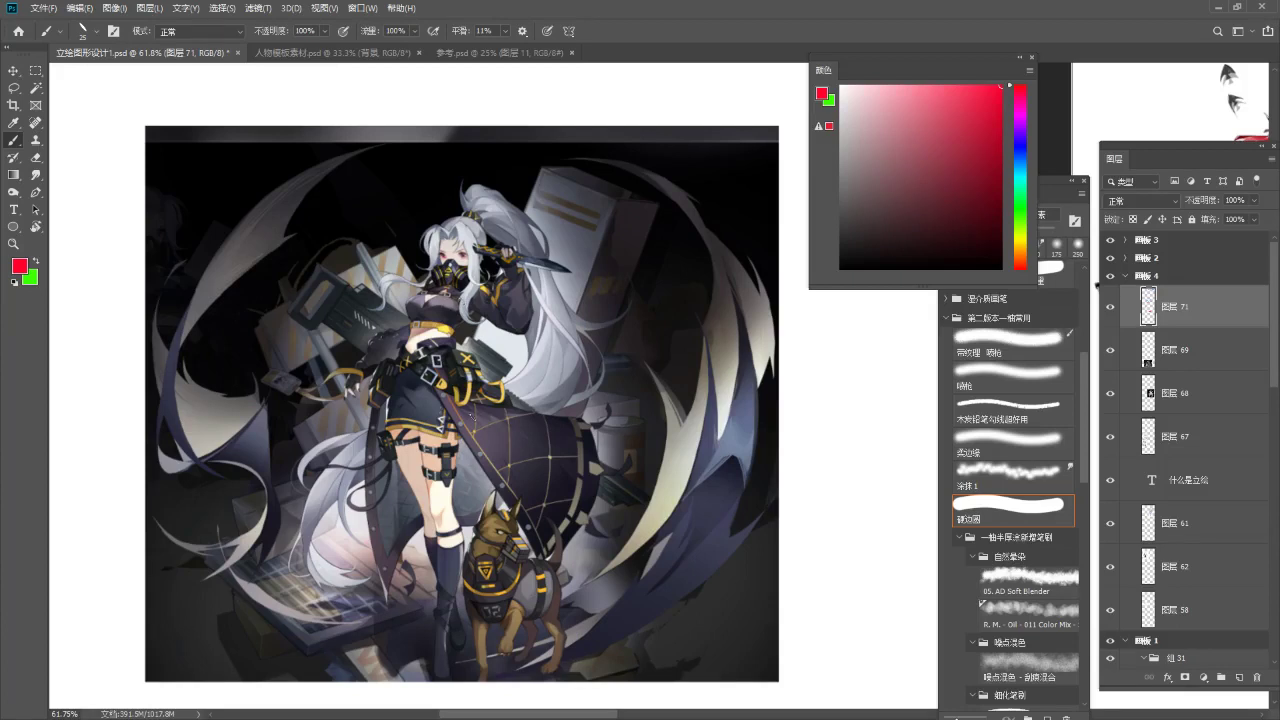
Look back over the 什么是立绘 comparison at the start of the artboard and return to the 应用范围 examples.
key("z")
left_click_drag(487, 480, 424, 541)
left_click_drag(545, 165, 531, 470)
key("b")
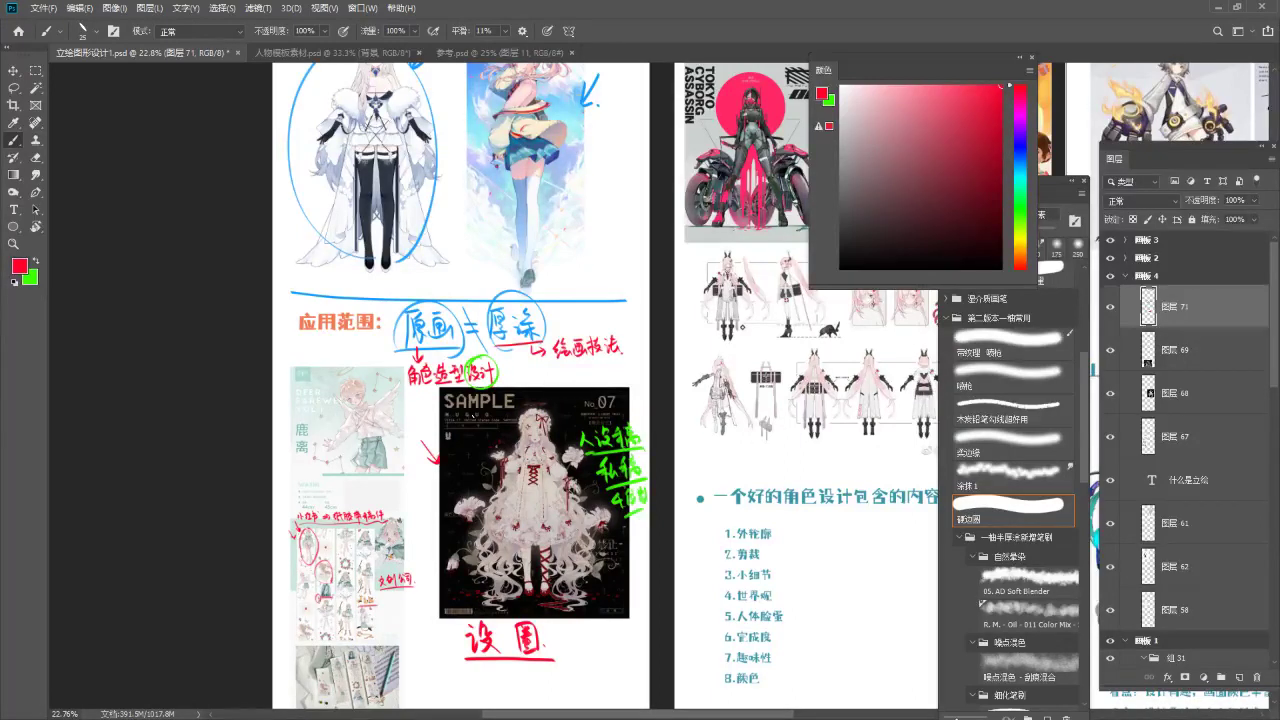
scroll(466, 390, "up", 5)
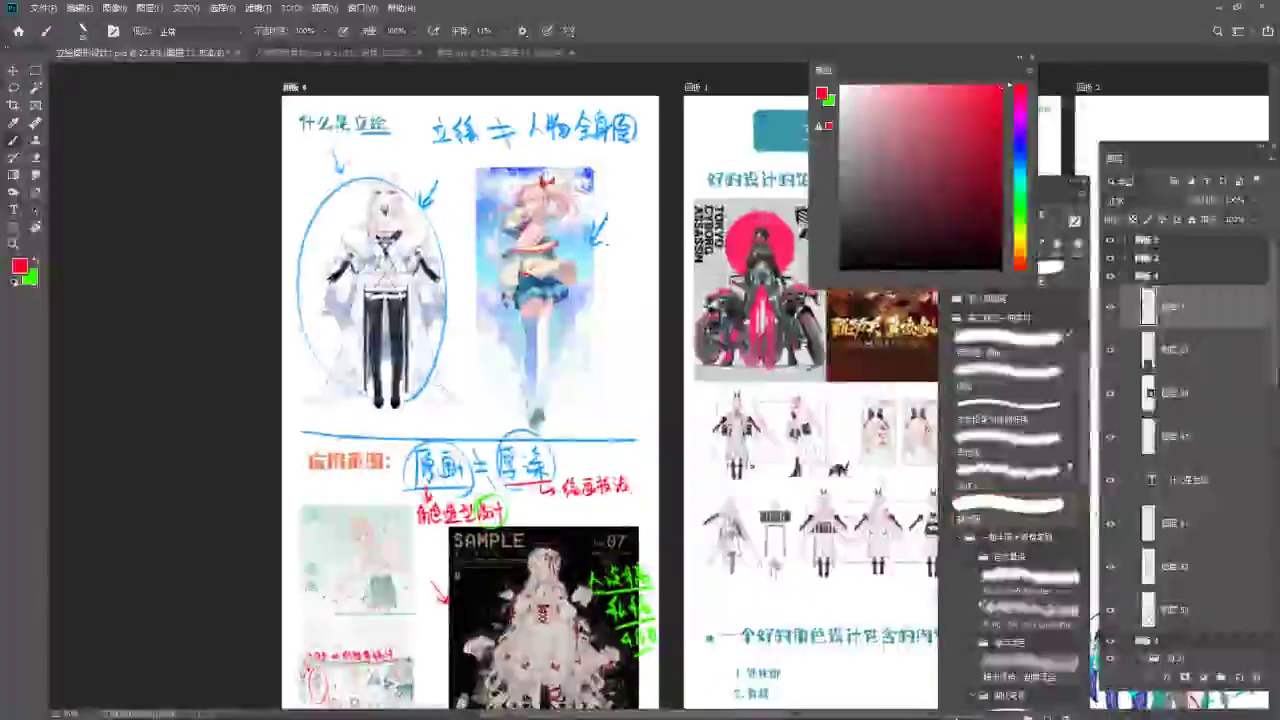
scroll(462, 218, "up", 3)
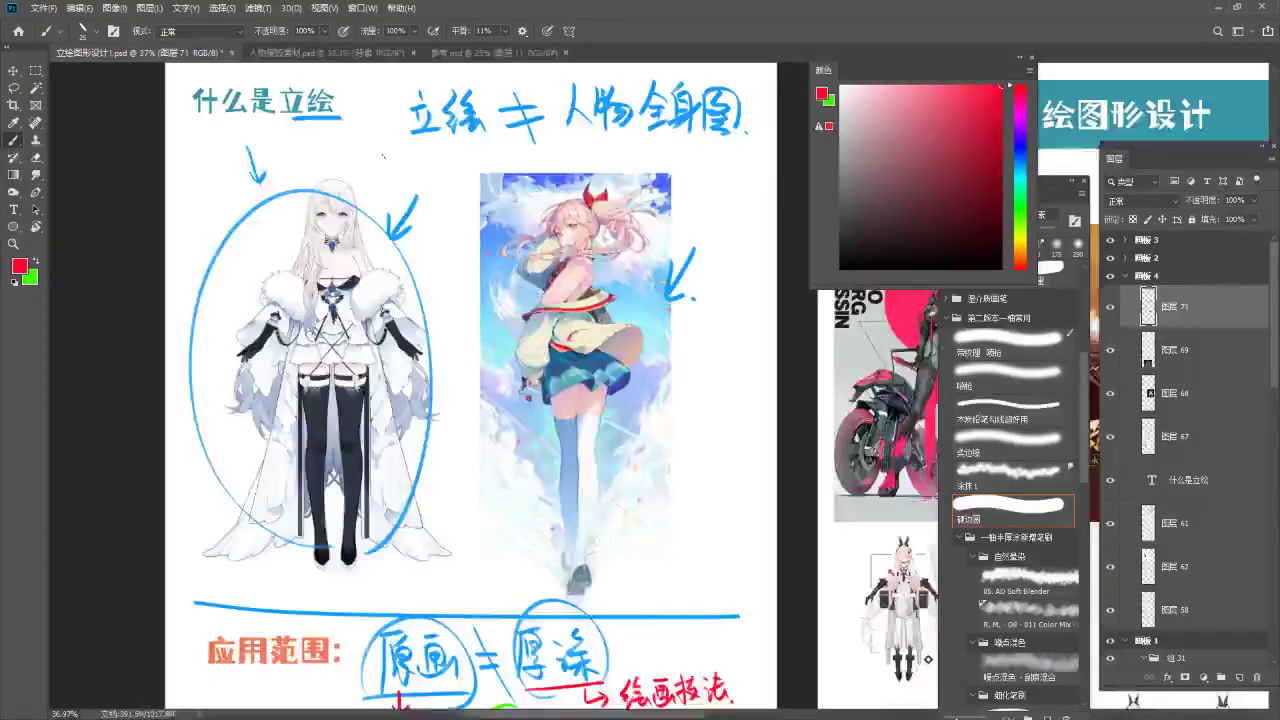
scroll(391, 110, "down", 3)
left_click_drag(436, 583, 416, 216)
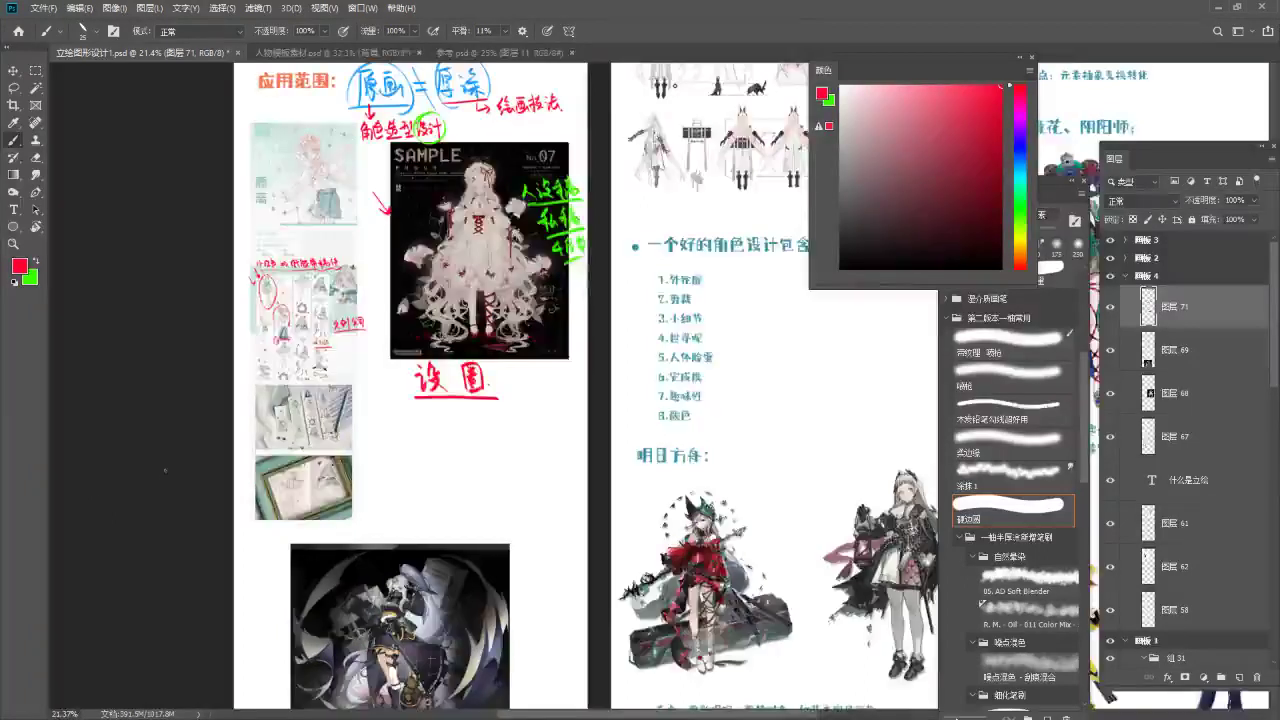
Go to the 好的设计的定义 section, collapse 画板 4, and add a new layer in 组 31 of 画板 1.
scroll(165, 470, "down", 3)
left_click_drag(475, 245, 405, 453)
scroll(457, 372, "up", 5)
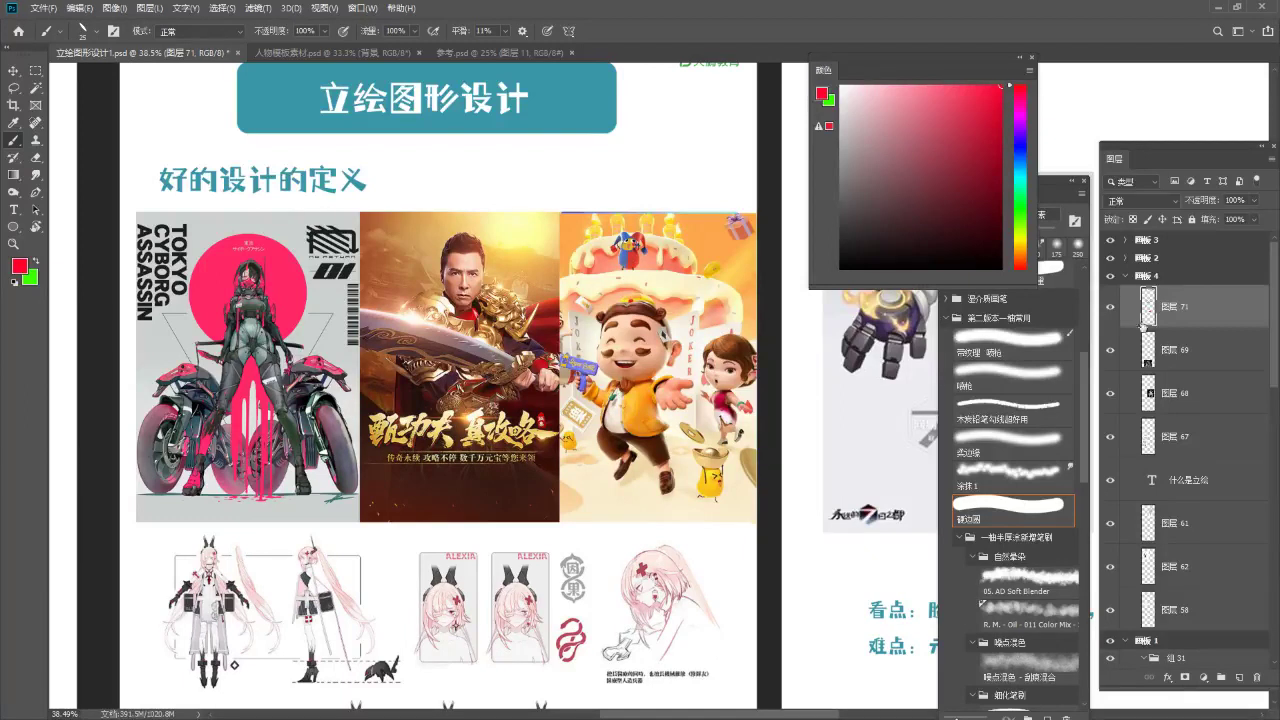
scroll(1121, 445, "down", 1)
scroll(1157, 337, "up", 1)
left_click(1126, 276)
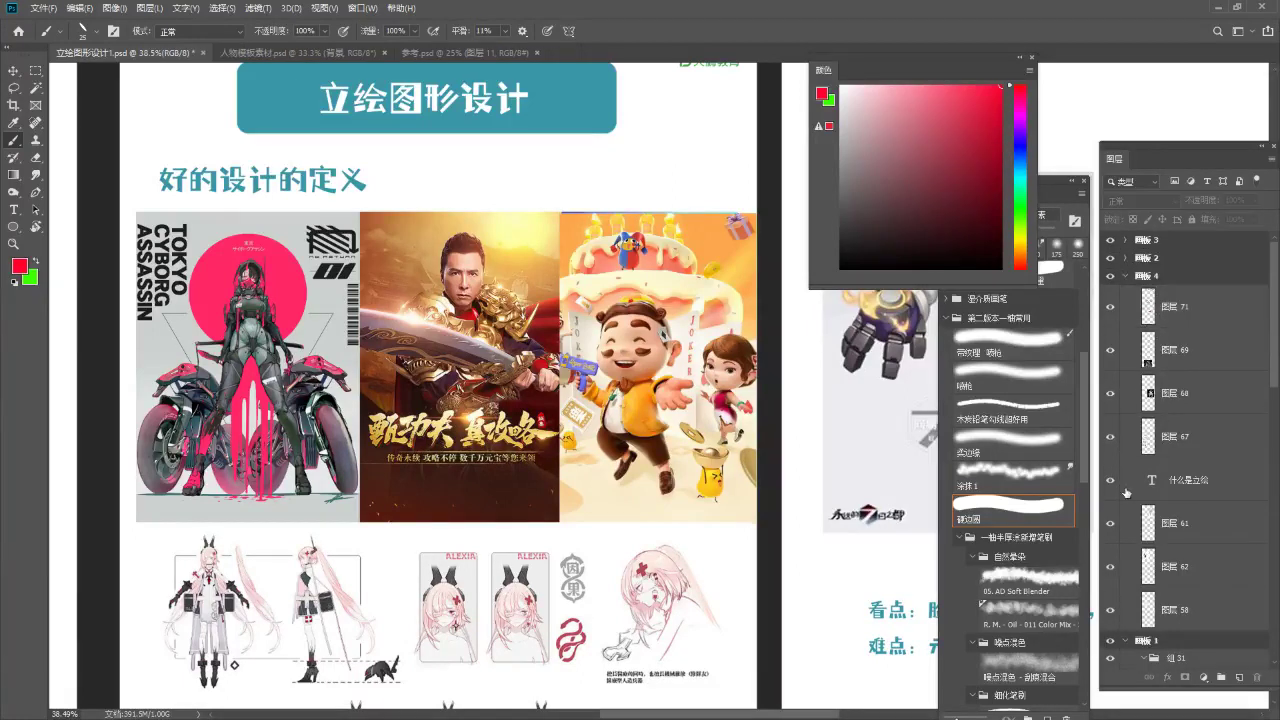
left_click(1125, 276)
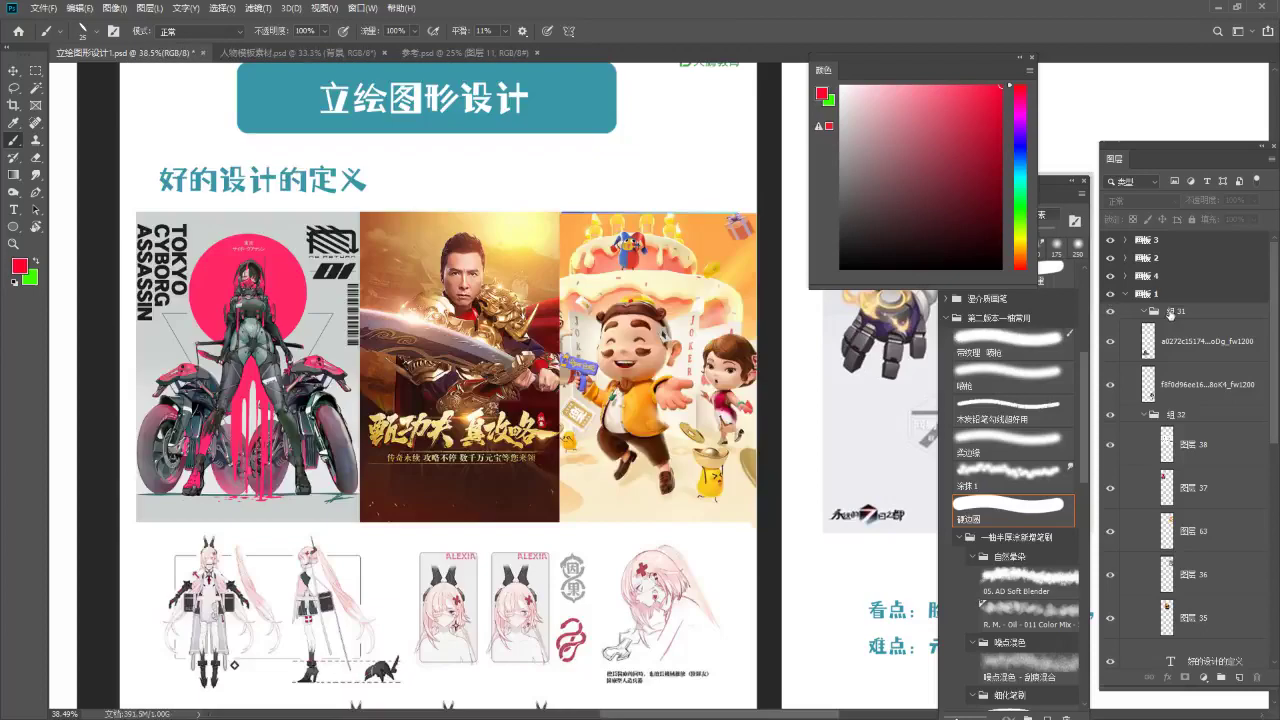
left_click(1160, 311)
left_click(1240, 679)
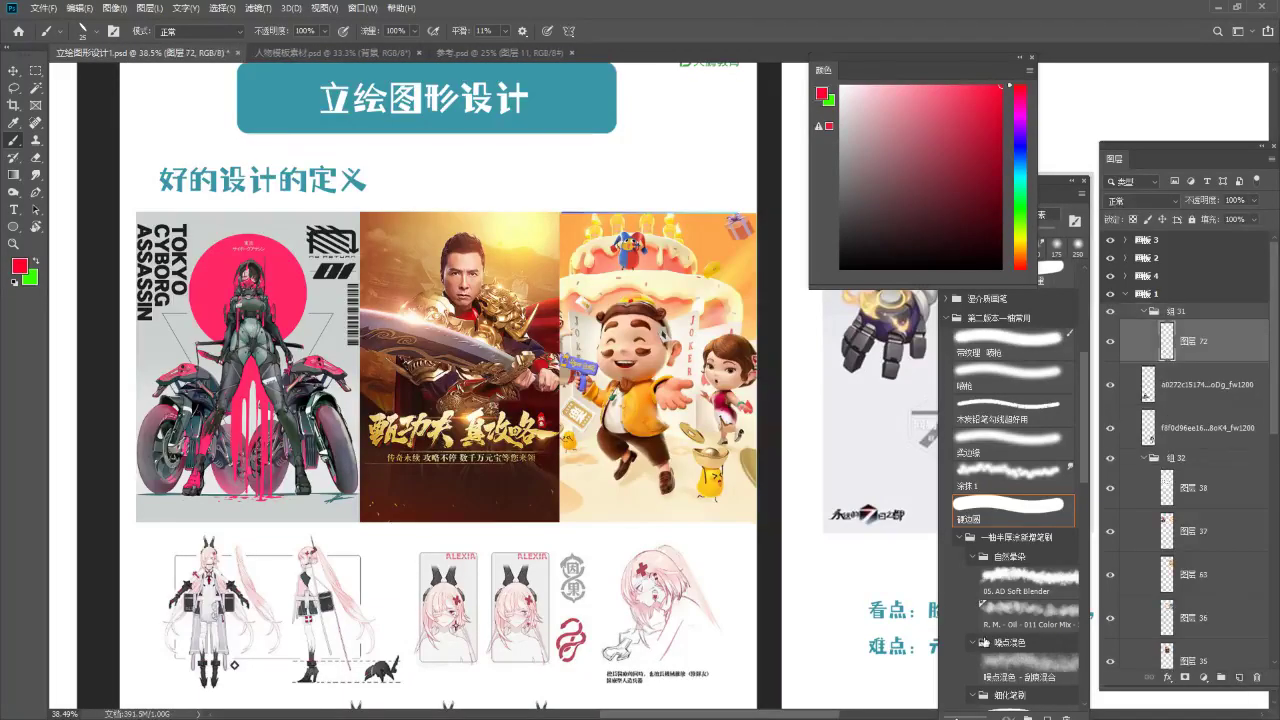
Shrink the floating colour picker so the three posters under 好的设计的定义 have more room.
scroll(470, 335, "up", 2)
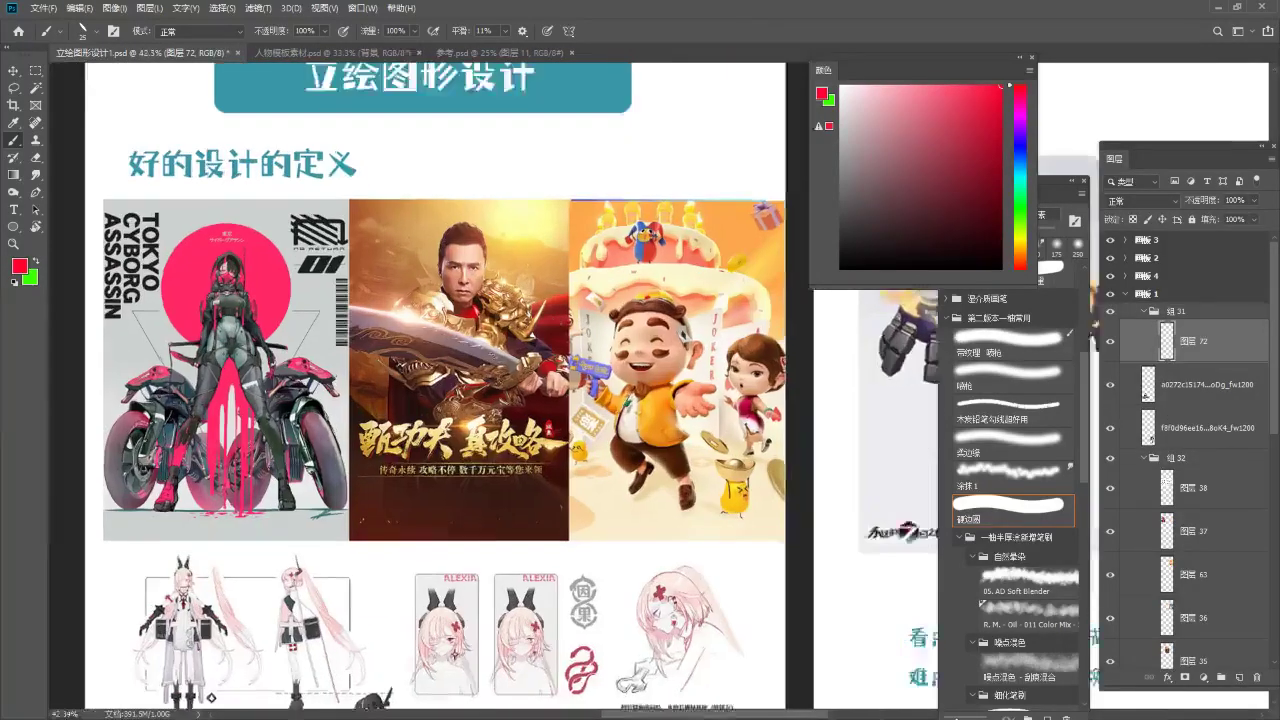
left_click_drag(692, 288, 575, 395)
key("ctrl+z")
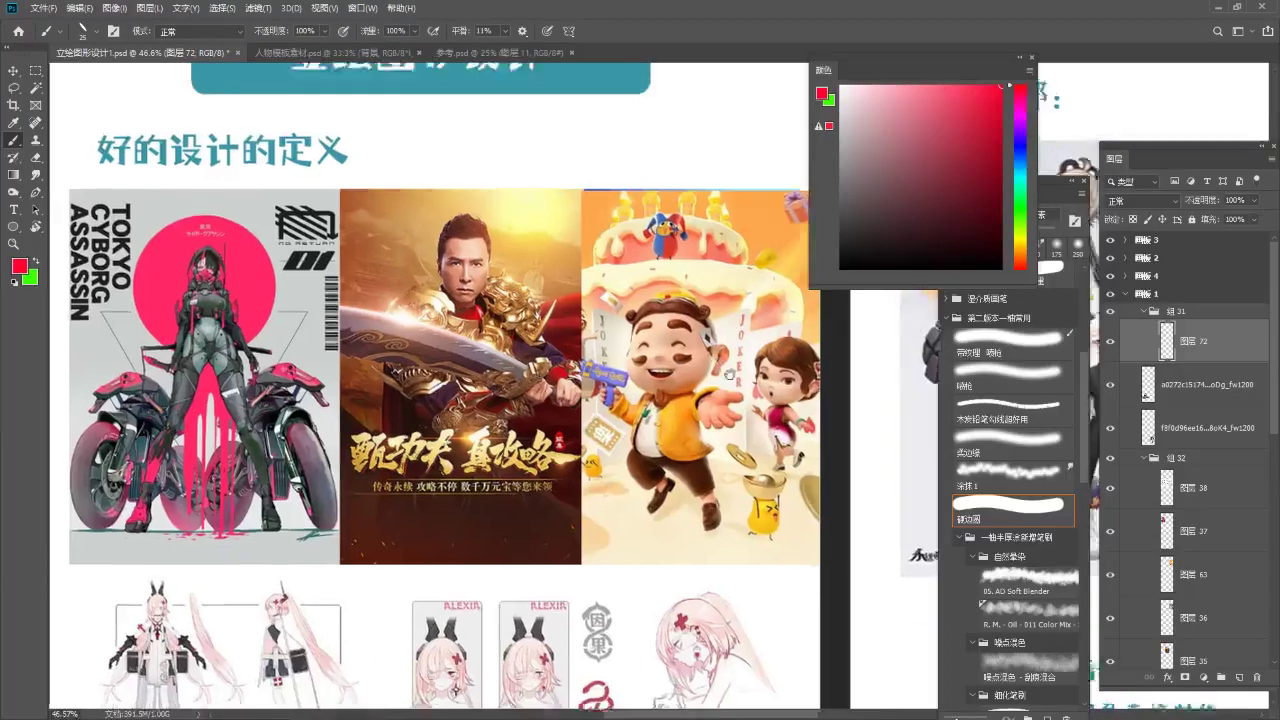
left_click_drag(716, 362, 749, 390)
key("x")
key("x")
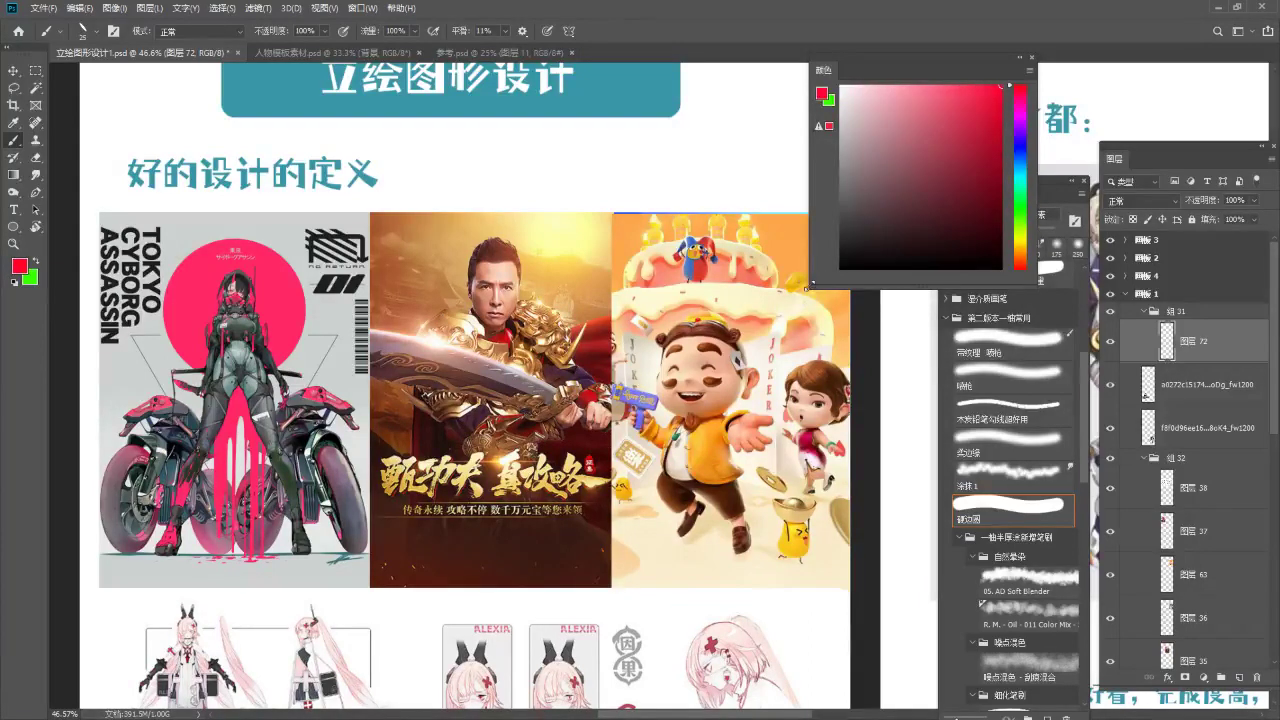
left_click_drag(810, 285, 880, 205)
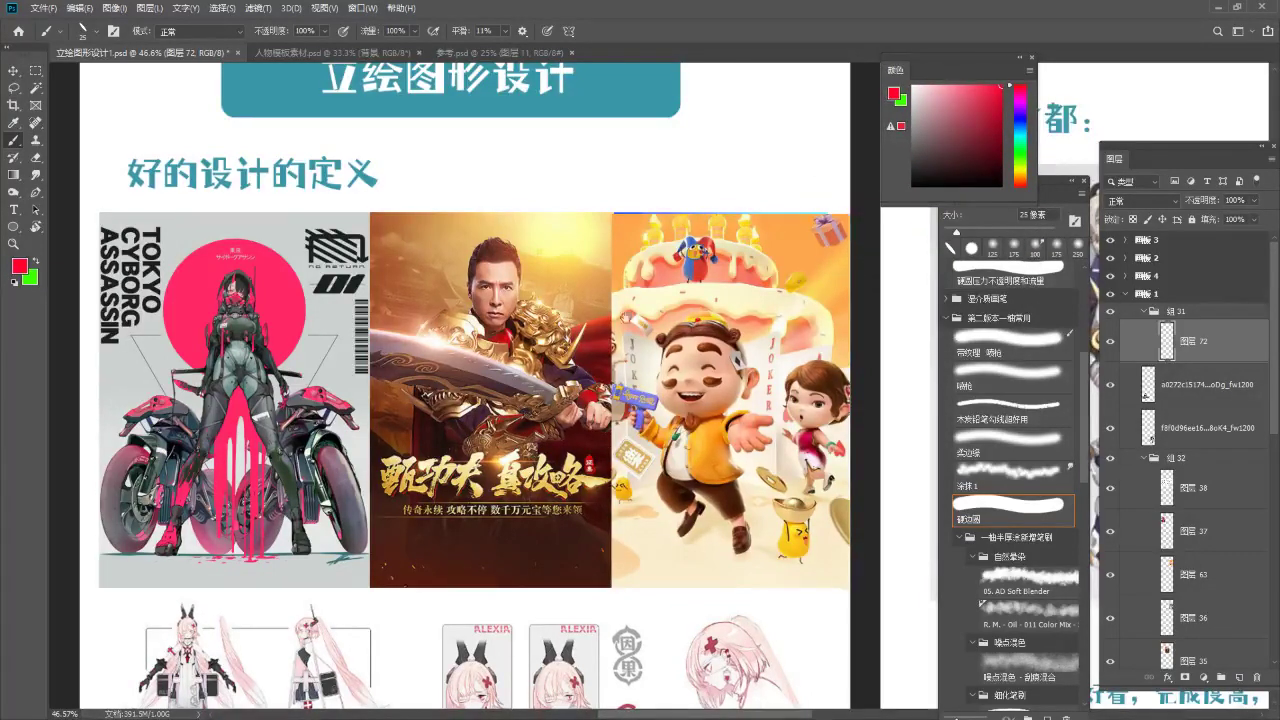
left_click_drag(628, 312, 612, 311)
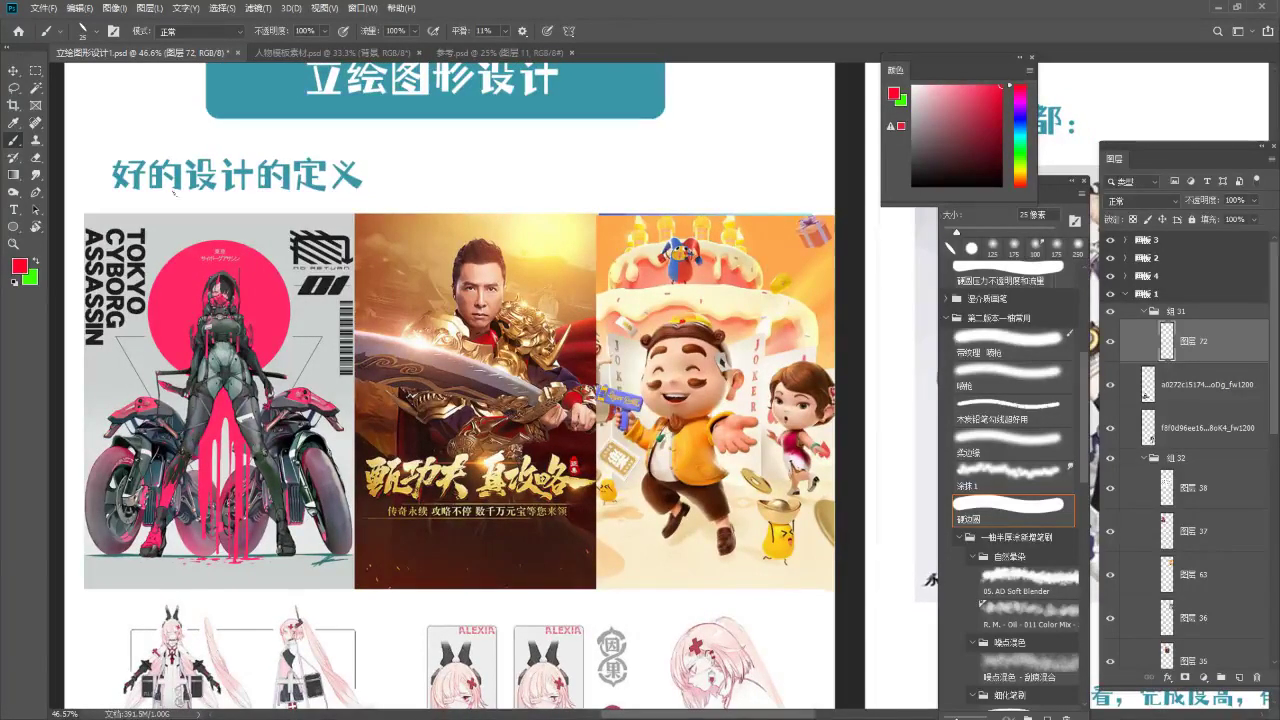
Draw a red arrow from beside the 好的设计的定义 heading to the TOKYO CYBORG ASSASSIN title.
left_click_drag(91, 153, 127, 236)
left_click_drag(108, 220, 138, 214)
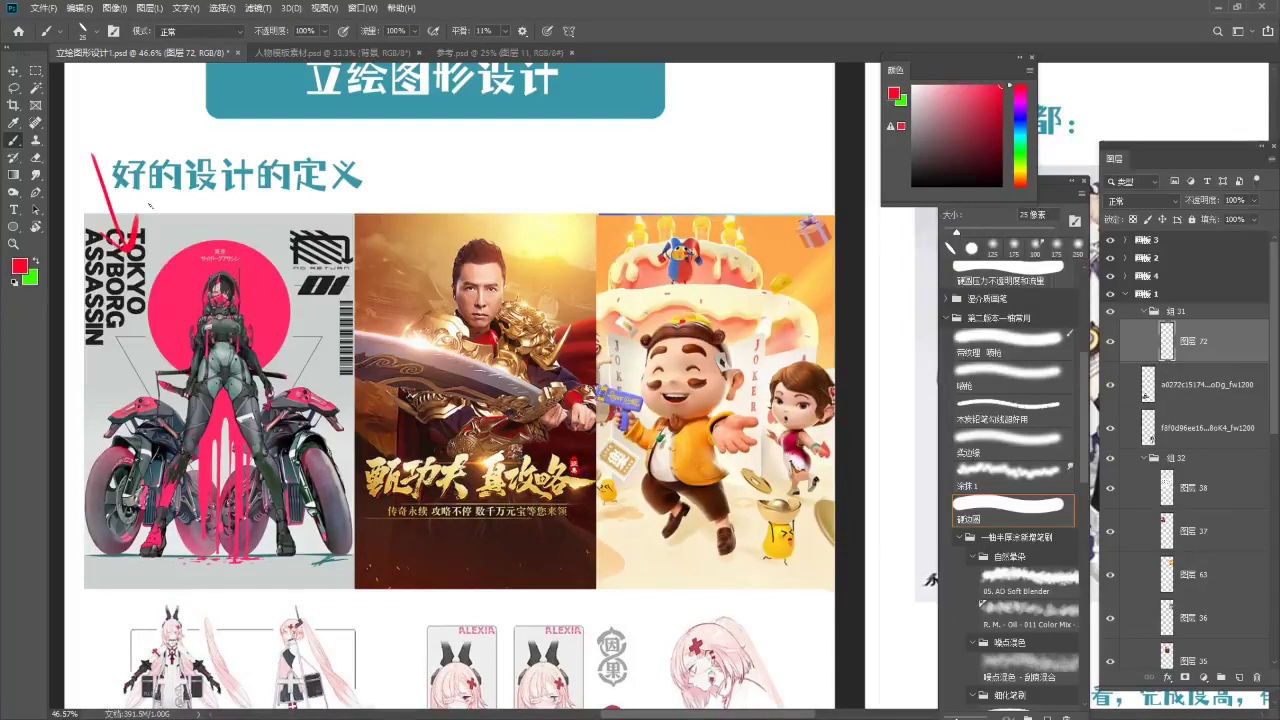
key("c")
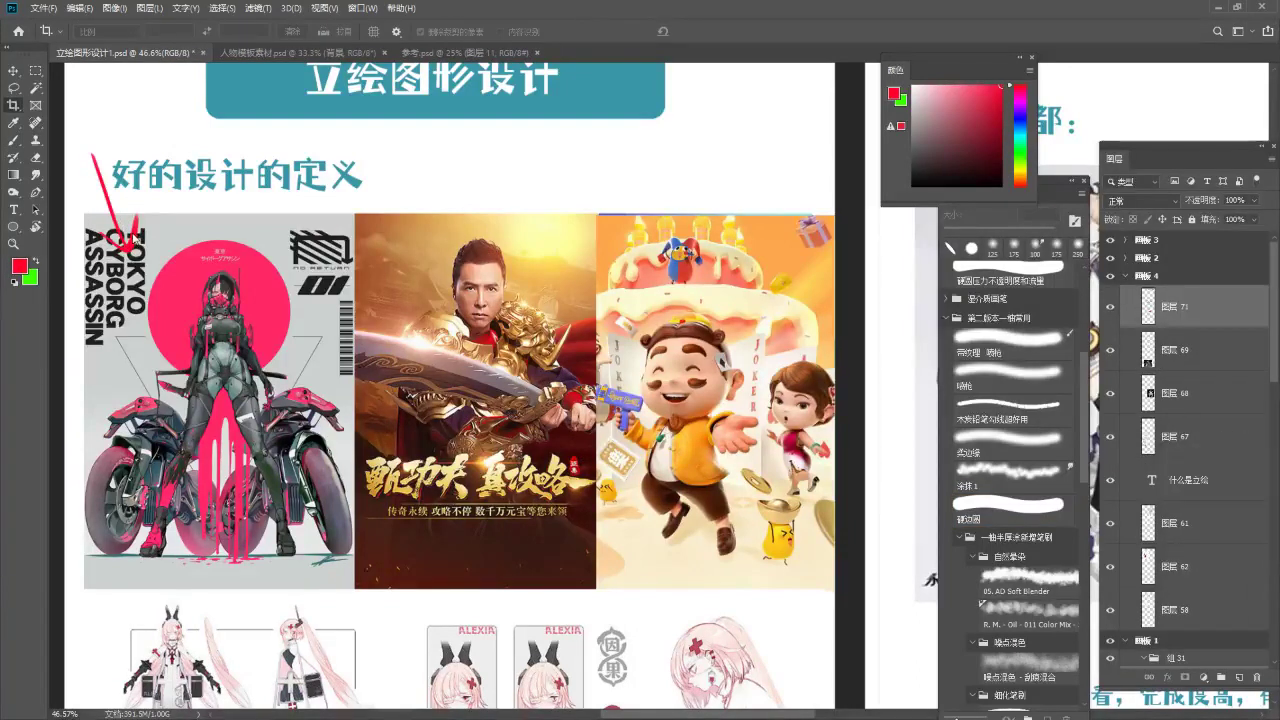
key("b")
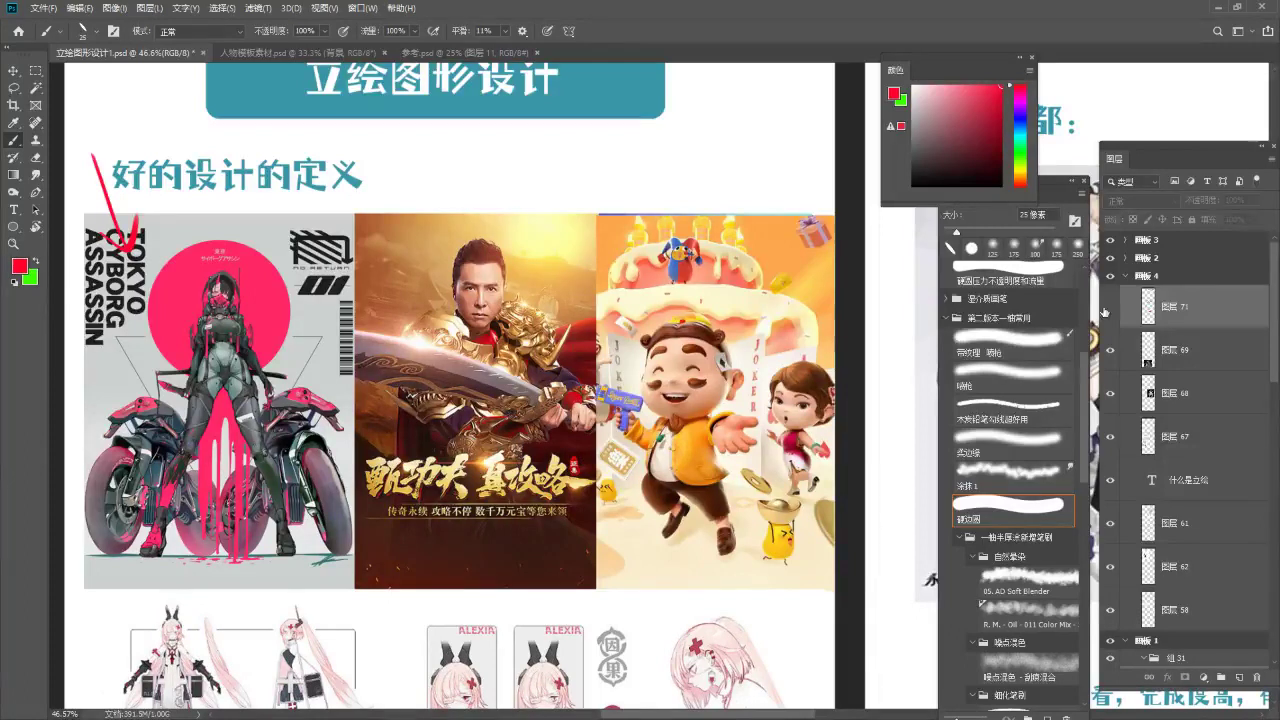
Collapse 画板 4 again and reselect the annotation layer 图层 72 inside 组 31.
scroll(58, 227, "up", 3)
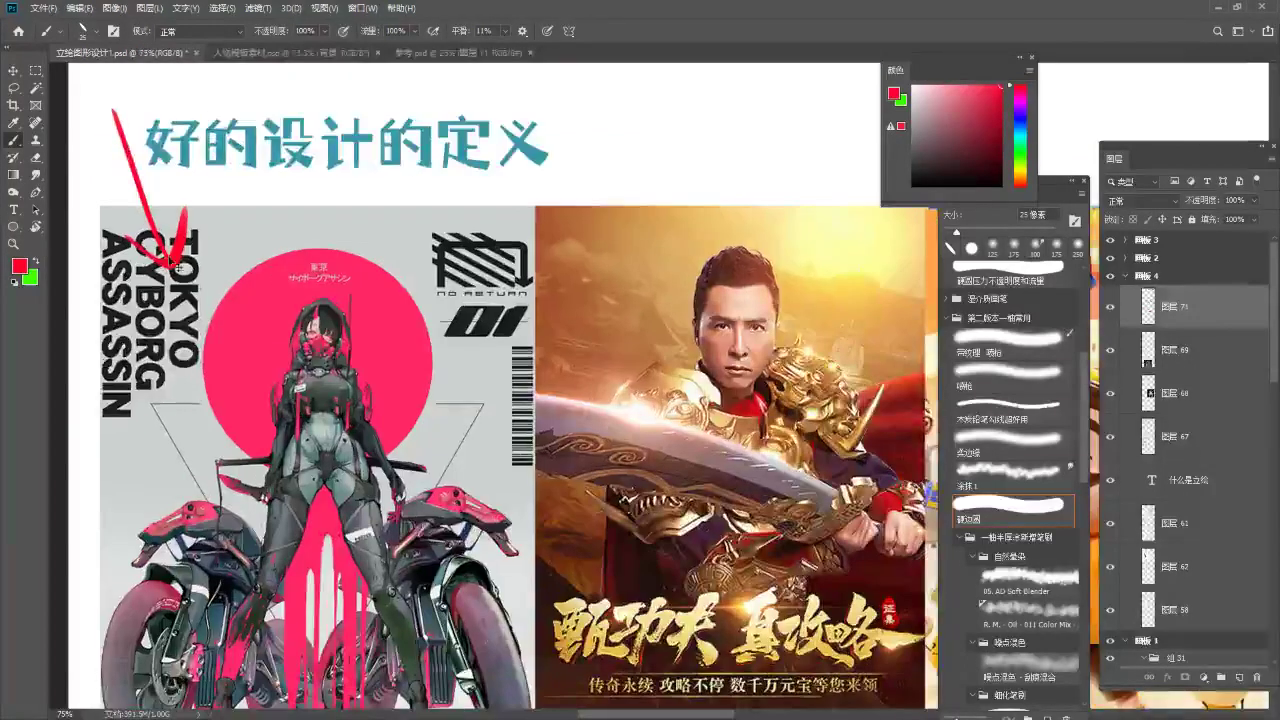
scroll(206, 304, "down", 3)
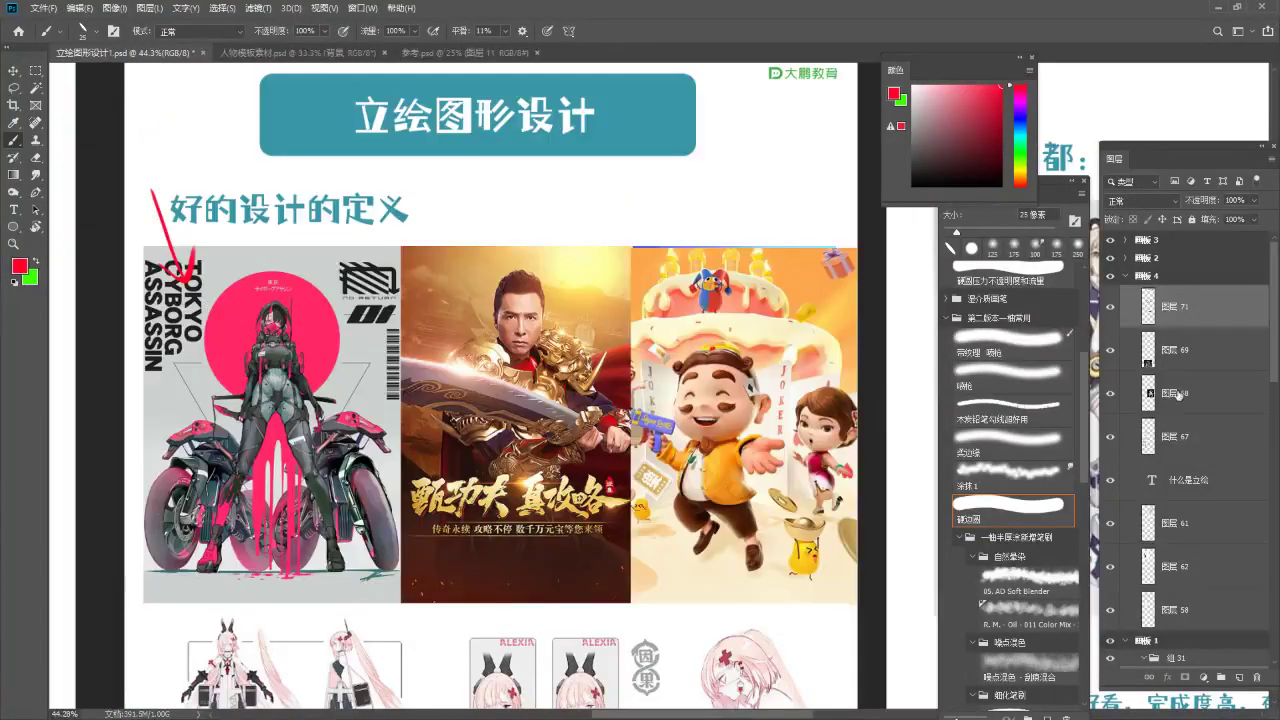
left_click(1145, 276)
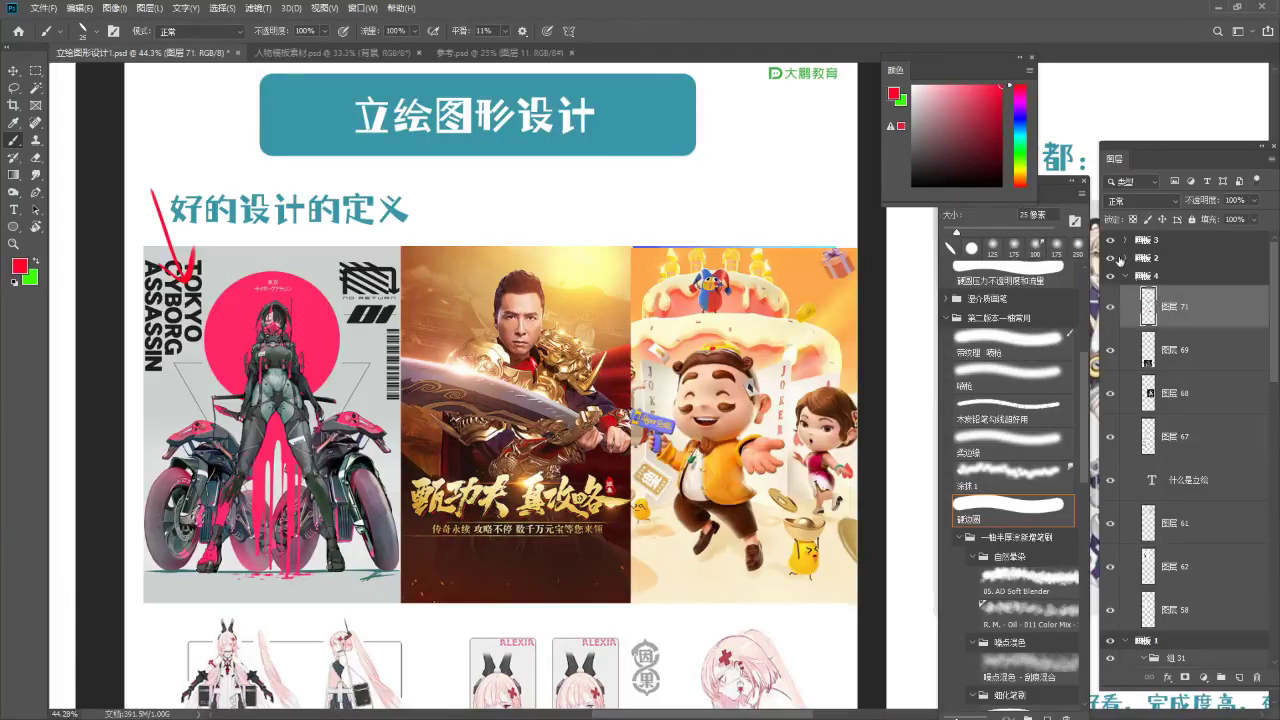
left_click(1126, 276)
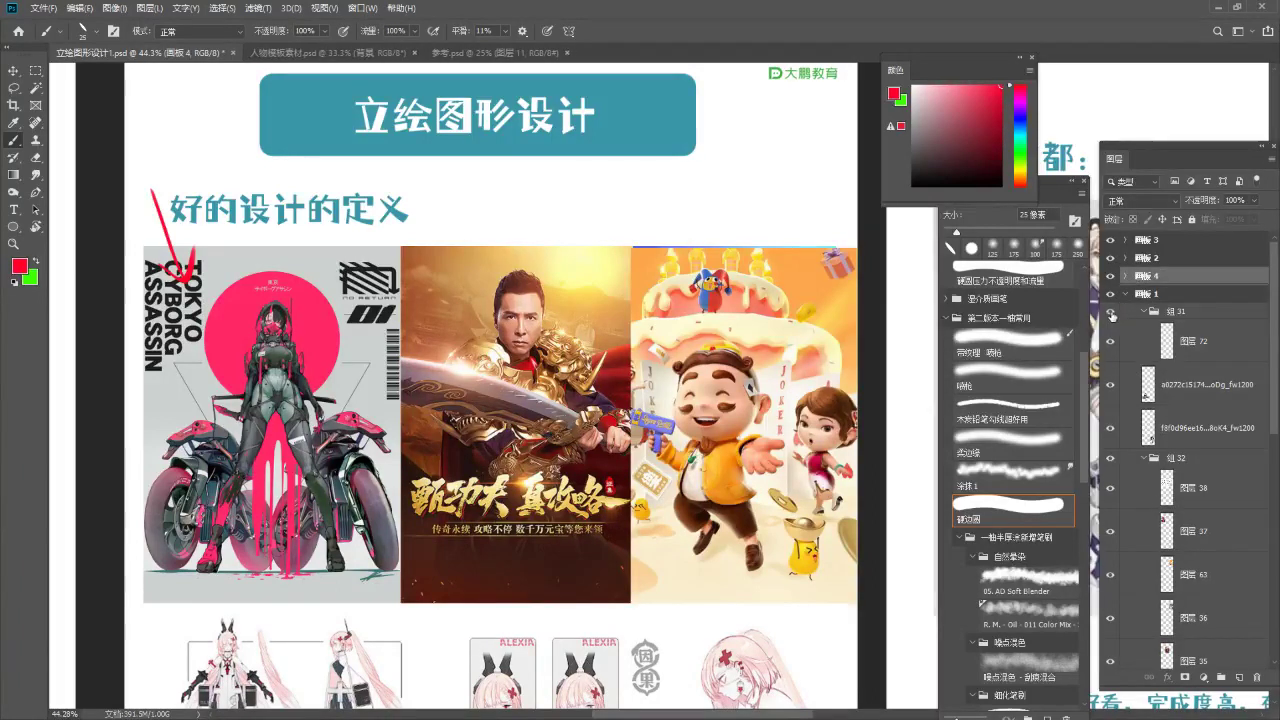
left_click(1126, 342)
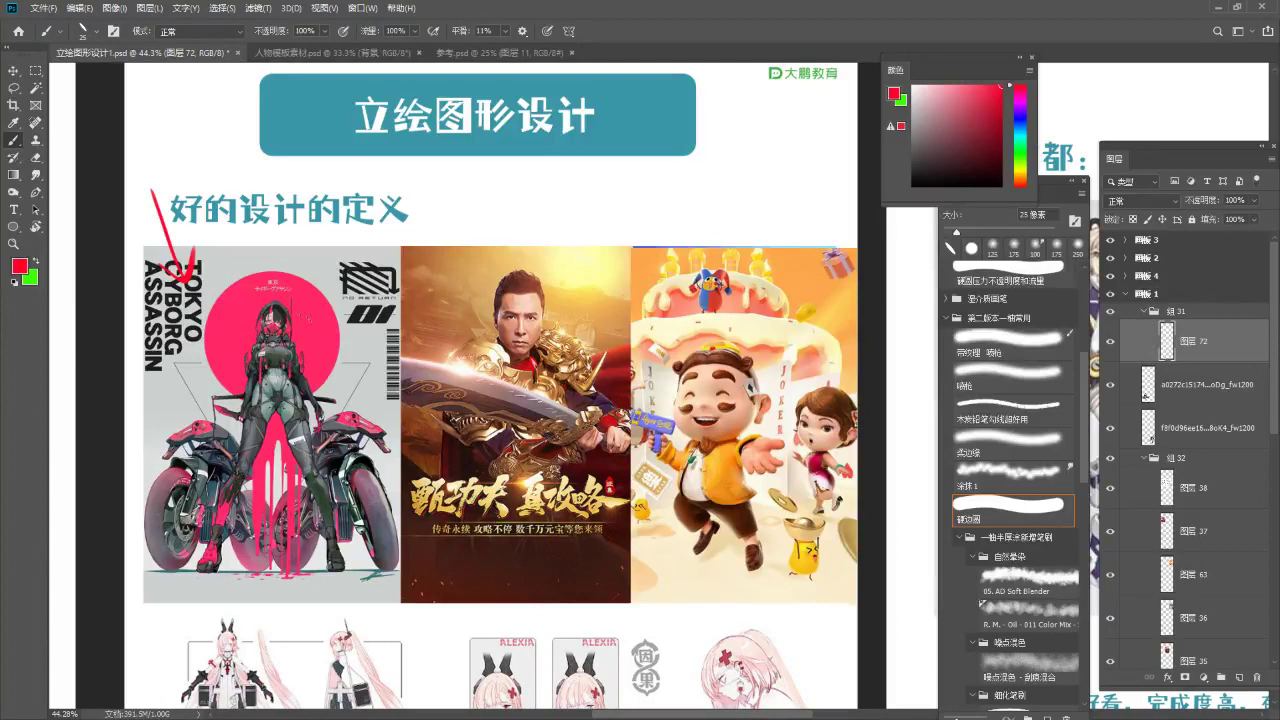
key("x")
left_click_drag(324, 272, 315, 257)
key("x")
mouse_move(545, 245)
left_mouse_down()
mouse_move(440, 252)
mouse_move(480, 232)
mouse_move(575, 290)
left_mouse_up()
key("ctrl+z")
key("x")
key("ctrl+z")
left_click_drag(481, 237, 520, 245)
key("ctrl+z")
Return the brush to red and examine the 甄功夫 真攻略 warrior poster and the cartoon birthday-cake poster up close.
key("z")
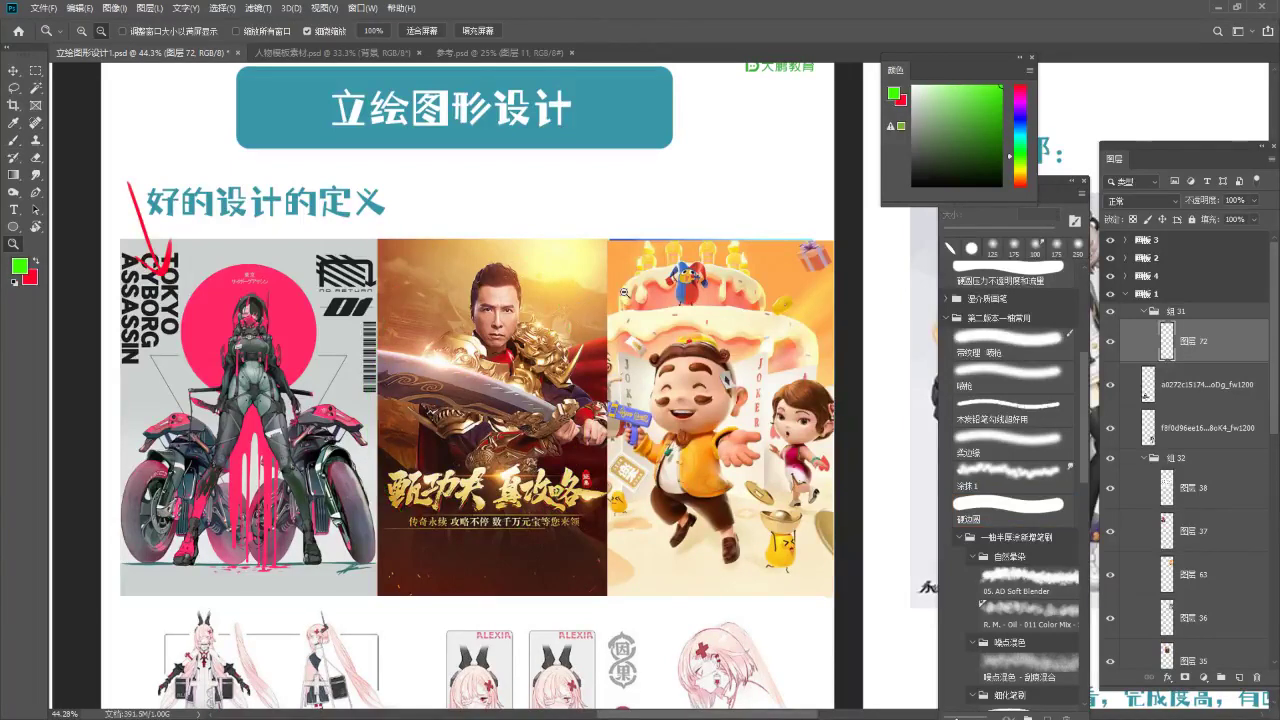
left_click_drag(535, 381, 587, 357)
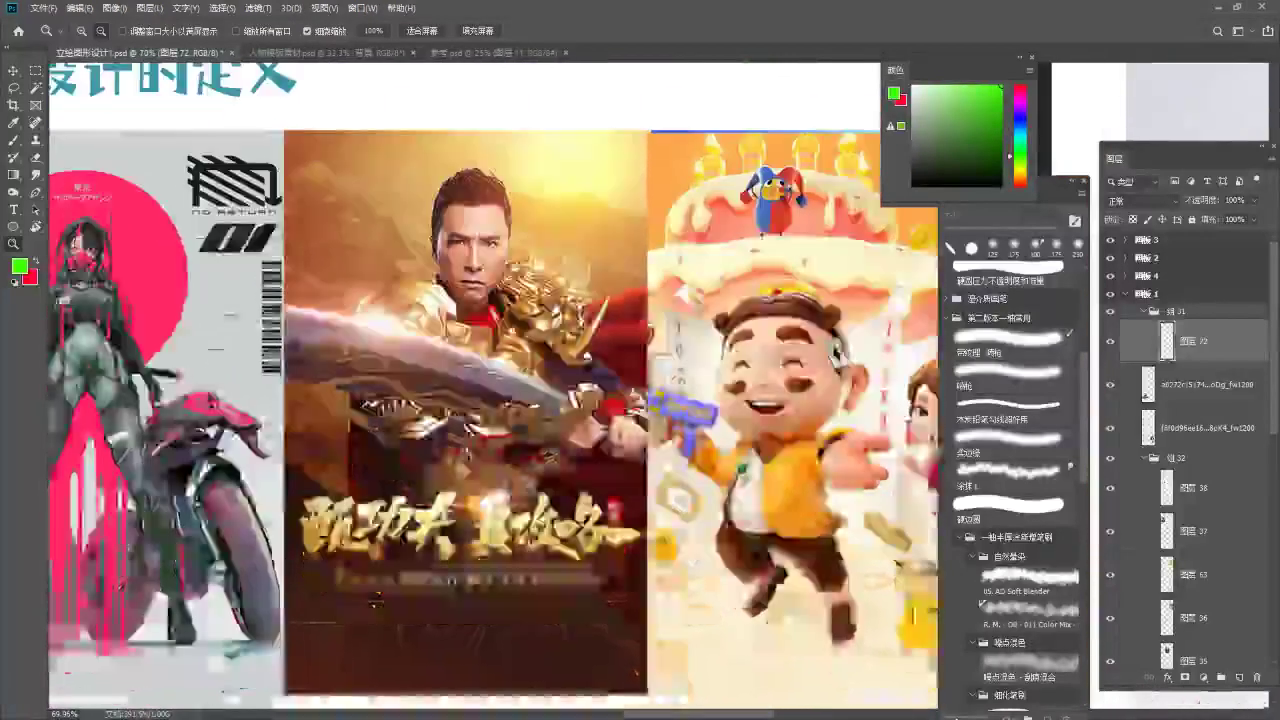
key("b")
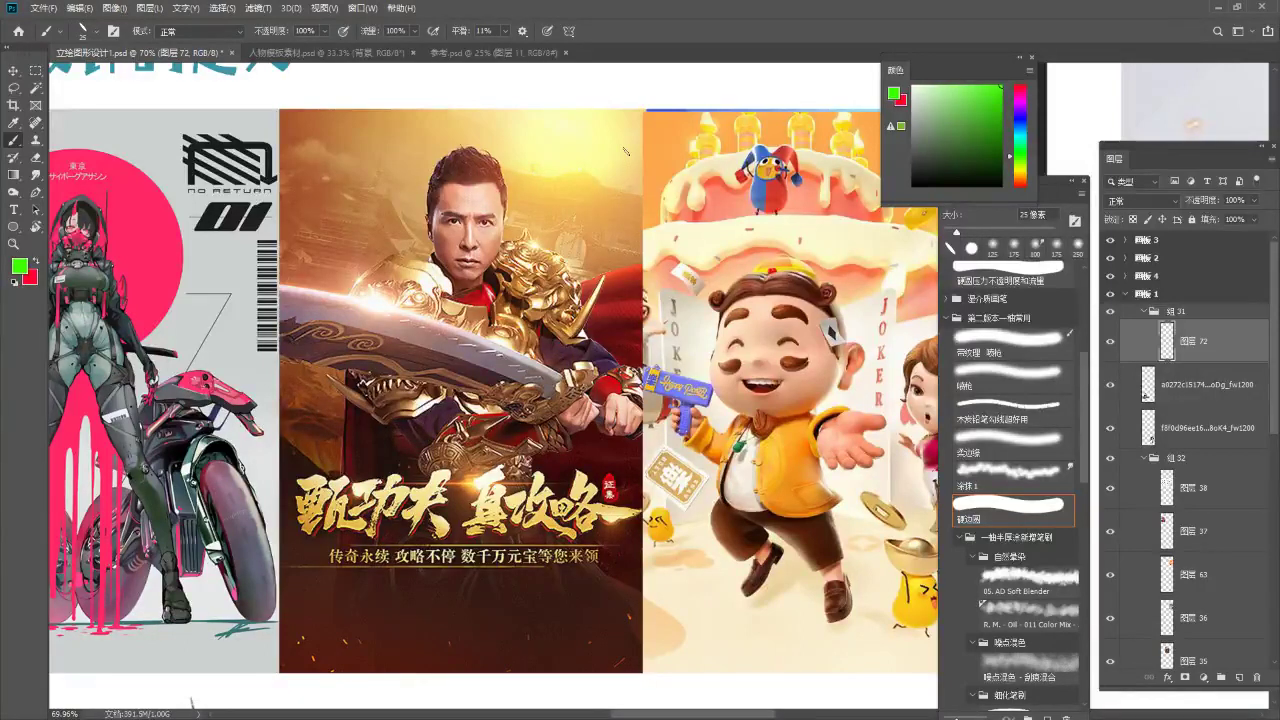
left_click_drag(685, 355, 487, 360)
mouse_move(550, 265)
left_mouse_down()
mouse_move(608, 300)
mouse_move(677, 272)
left_mouse_up()
key("ctrl+z")
key("x")
key("ctrl+z")
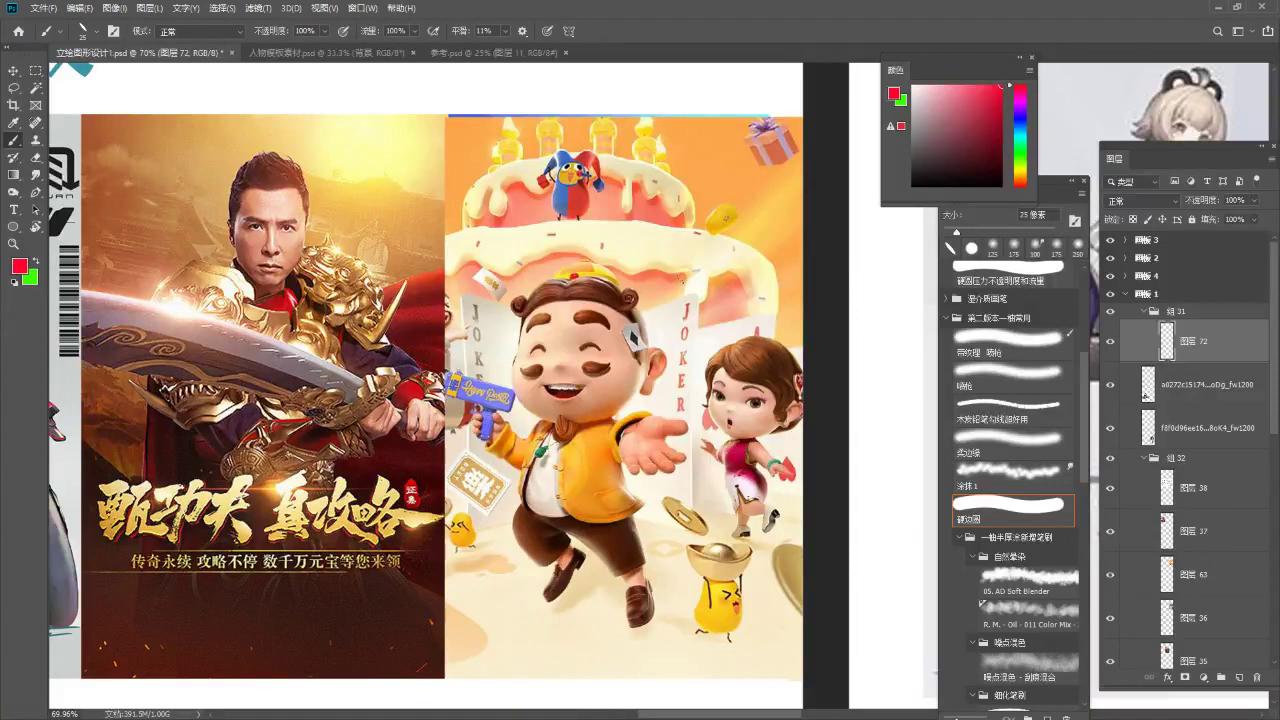
key("z")
left_click_drag(724, 314, 698, 314)
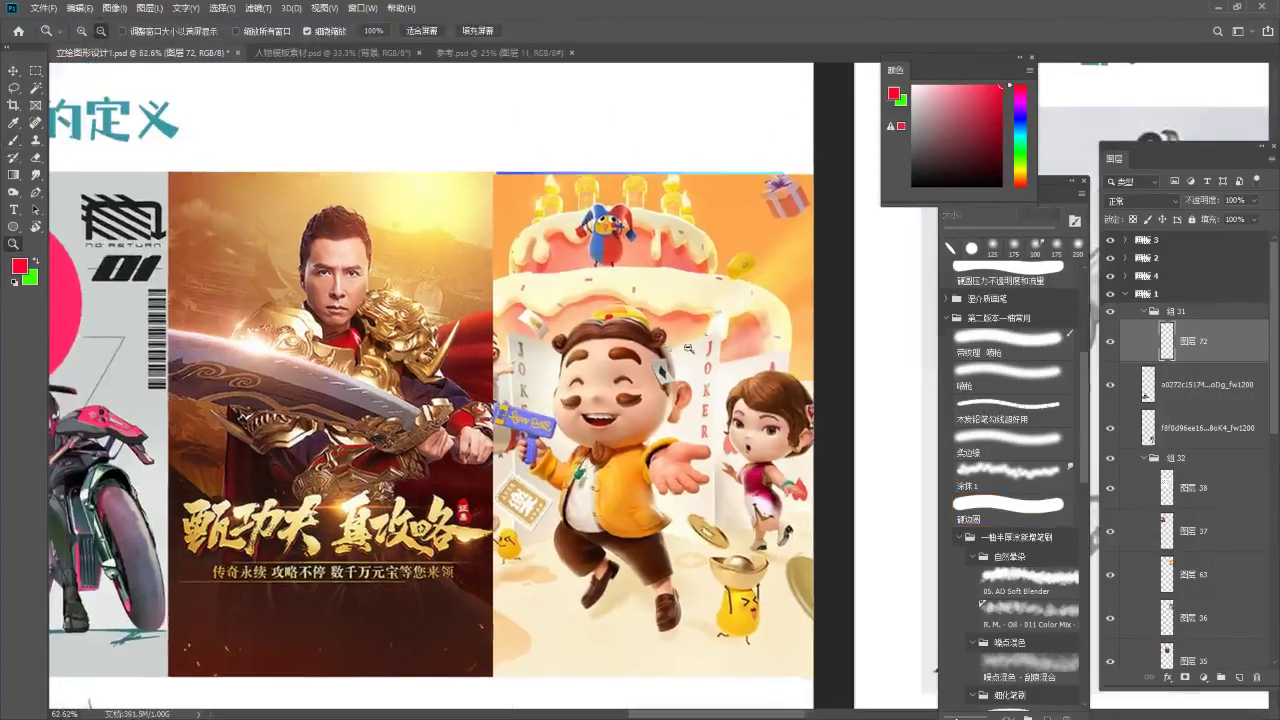
key("b")
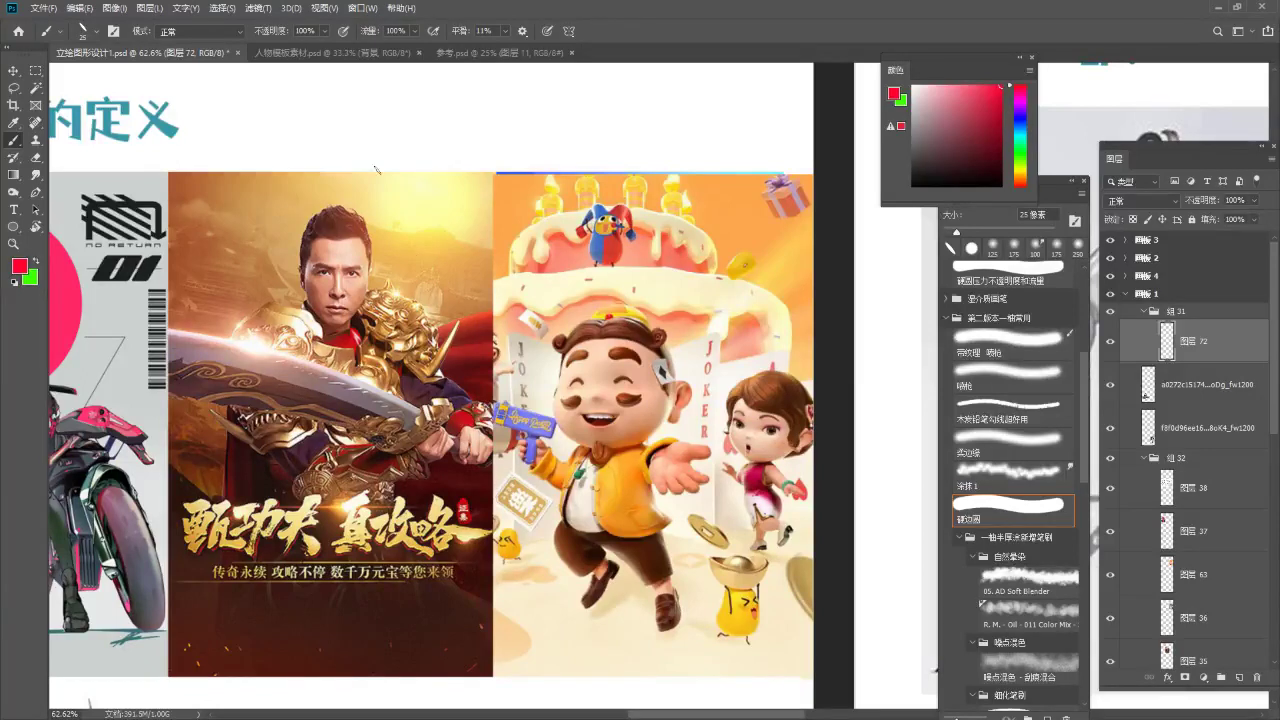
Draw red arrows down to the warrior and cartoon posters, plus one up to the warrior poster's gold title.
left_click_drag(427, 122, 420, 165)
left_click_drag(406, 147, 434, 149)
mouse_move(620, 107)
left_mouse_down()
mouse_move(638, 155)
mouse_move(652, 135)
left_mouse_up()
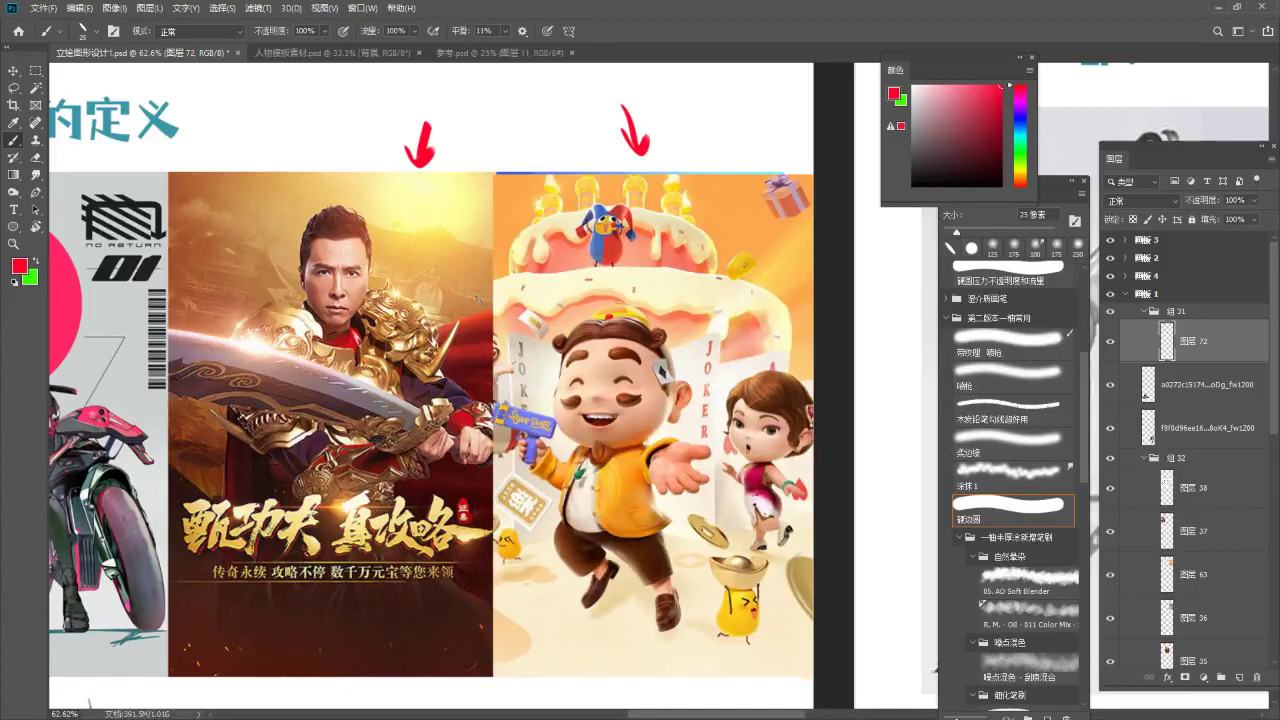
left_click_drag(439, 426, 519, 409)
mouse_move(519, 409)
left_mouse_down()
mouse_move(500, 409)
mouse_move(530, 403)
left_mouse_up()
mouse_move(417, 448)
left_mouse_down()
mouse_move(481, 444)
mouse_move(453, 495)
left_mouse_up()
left_click_drag(338, 640, 372, 524)
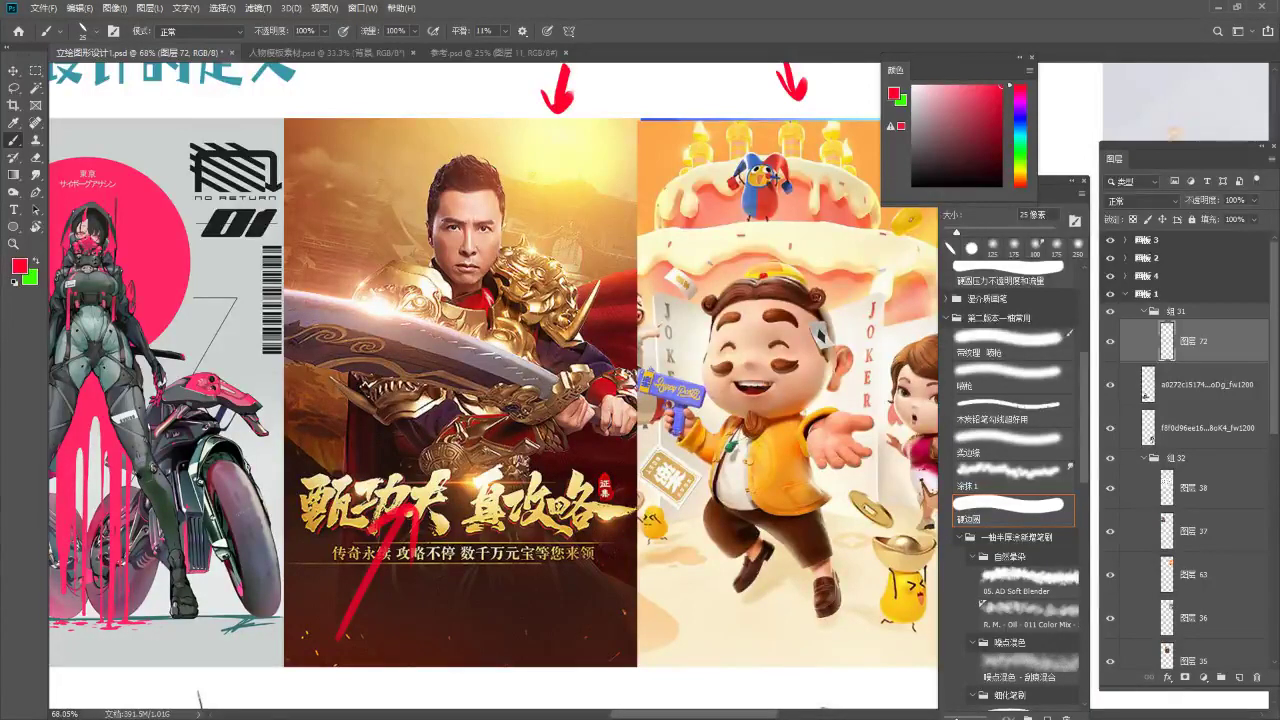
Circle the cyborg figure on the motorcycle poster in green and draw a curved green arrow towards the warrior poster.
scroll(494, 390, "left", 3)
left_click_drag(232, 226, 226, 228)
key("ctrl+z")
key("x")
mouse_move(343, 318)
left_mouse_down()
mouse_move(488, 268)
mouse_move(476, 300)
left_mouse_up()
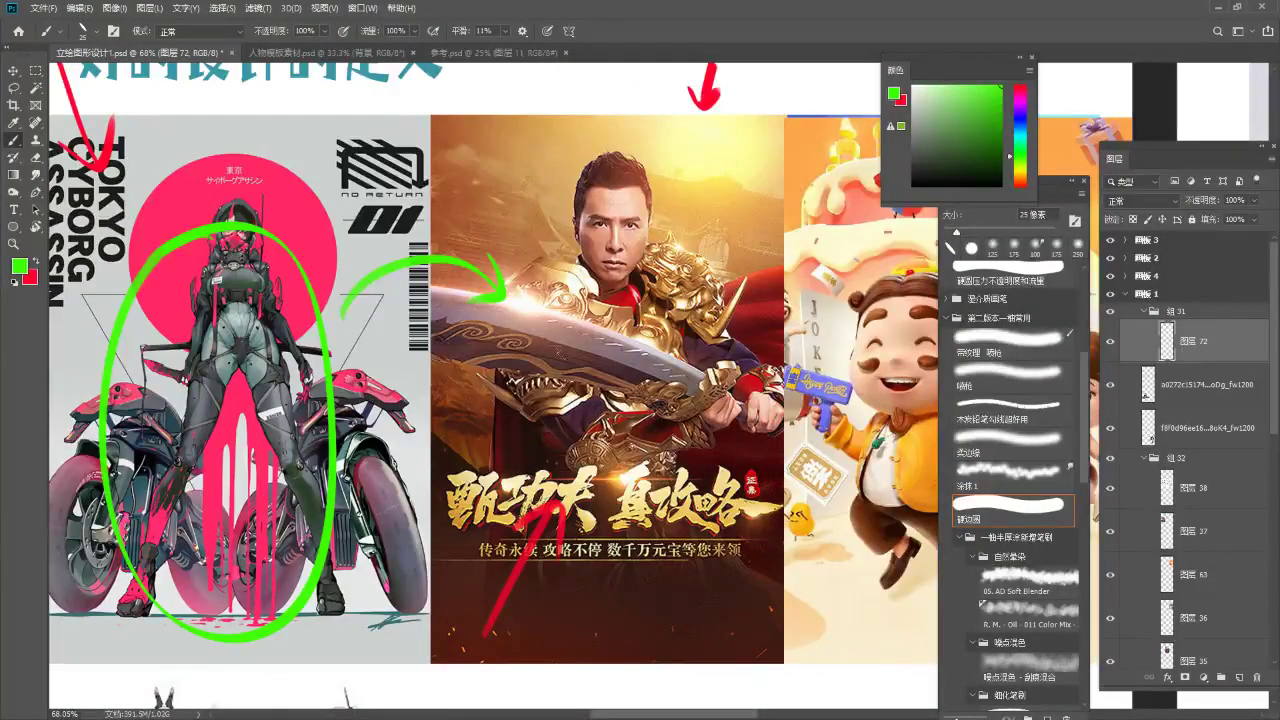
Add green arrows above the cyborg's and warrior's heads and underline the 好的设计的定义 heading in green with two strokes.
left_click_drag(584, 403, 546, 401)
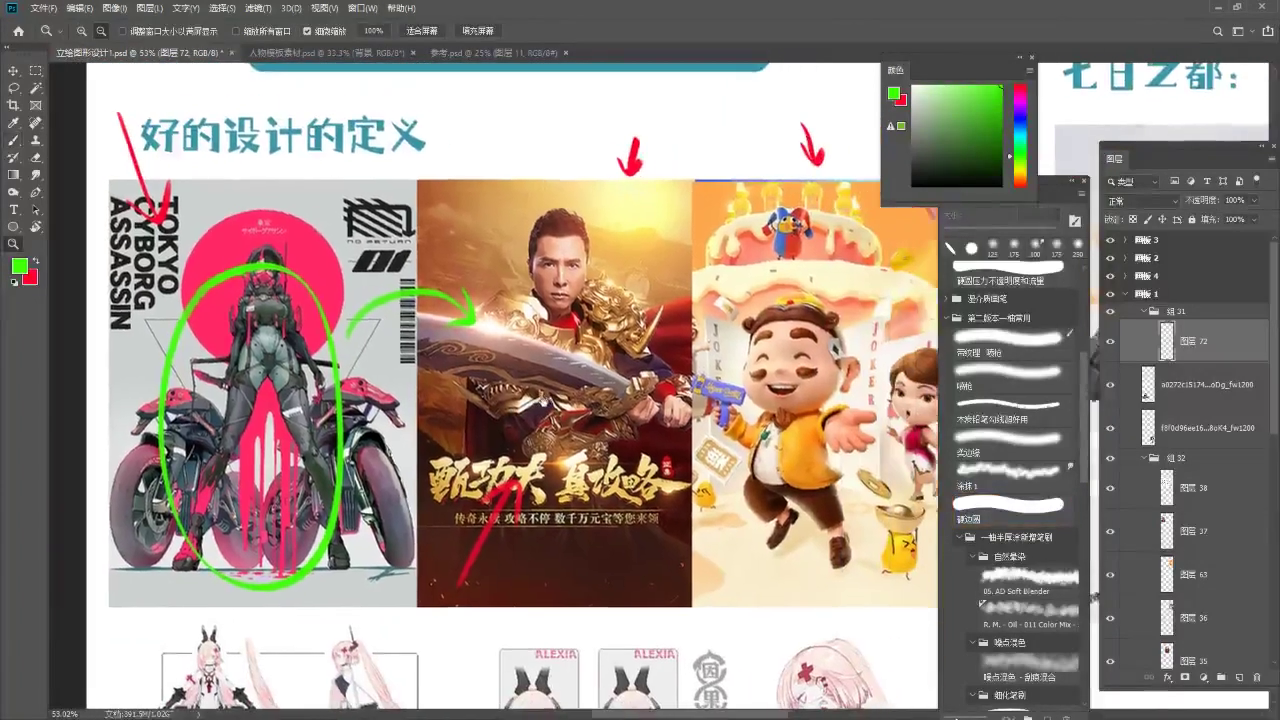
key("b")
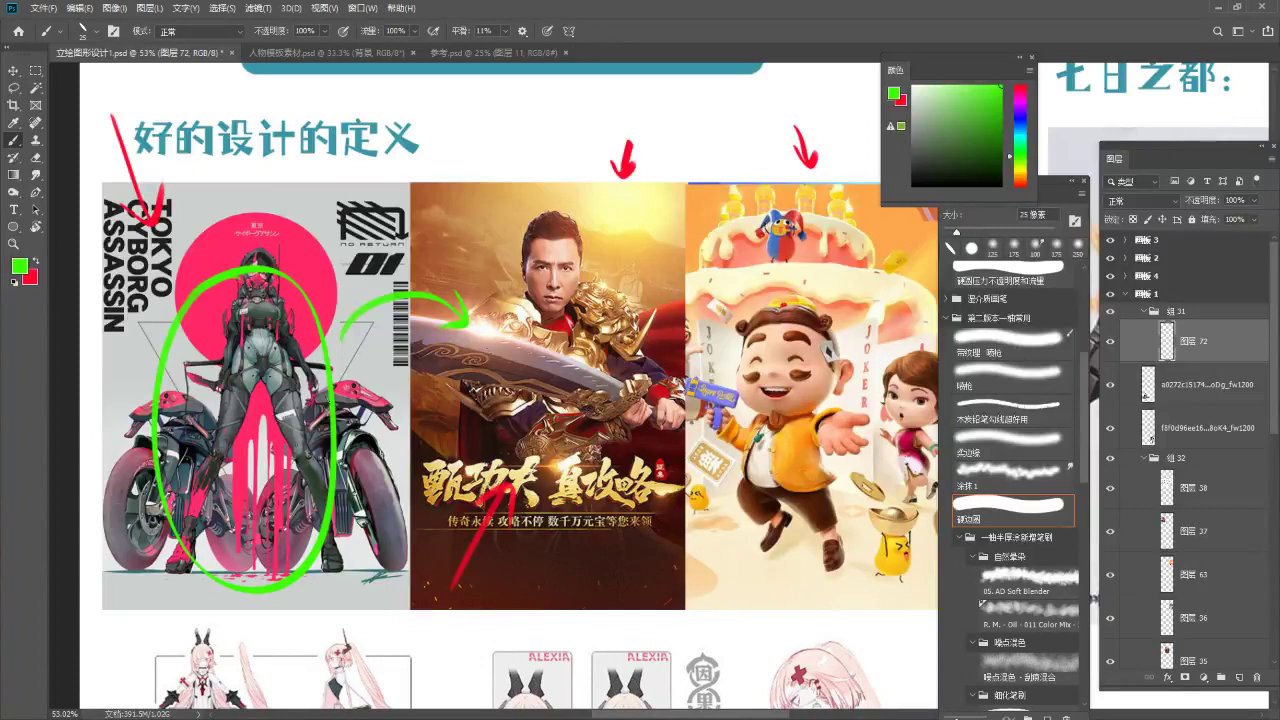
mouse_move(277, 201)
left_mouse_down()
mouse_move(276, 240)
mouse_move(283, 222)
left_mouse_up()
left_click_drag(493, 137, 527, 207)
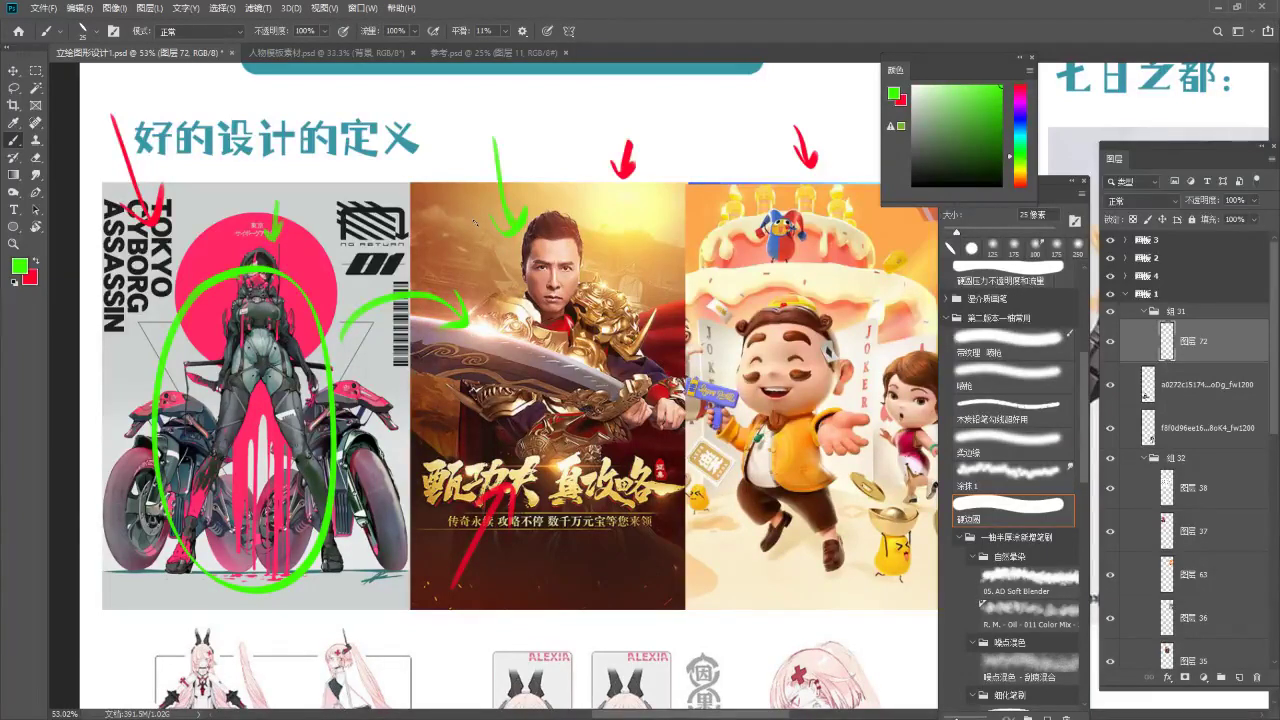
mouse_move(135, 161)
left_mouse_down()
mouse_move(541, 146)
mouse_move(185, 188)
left_mouse_up()
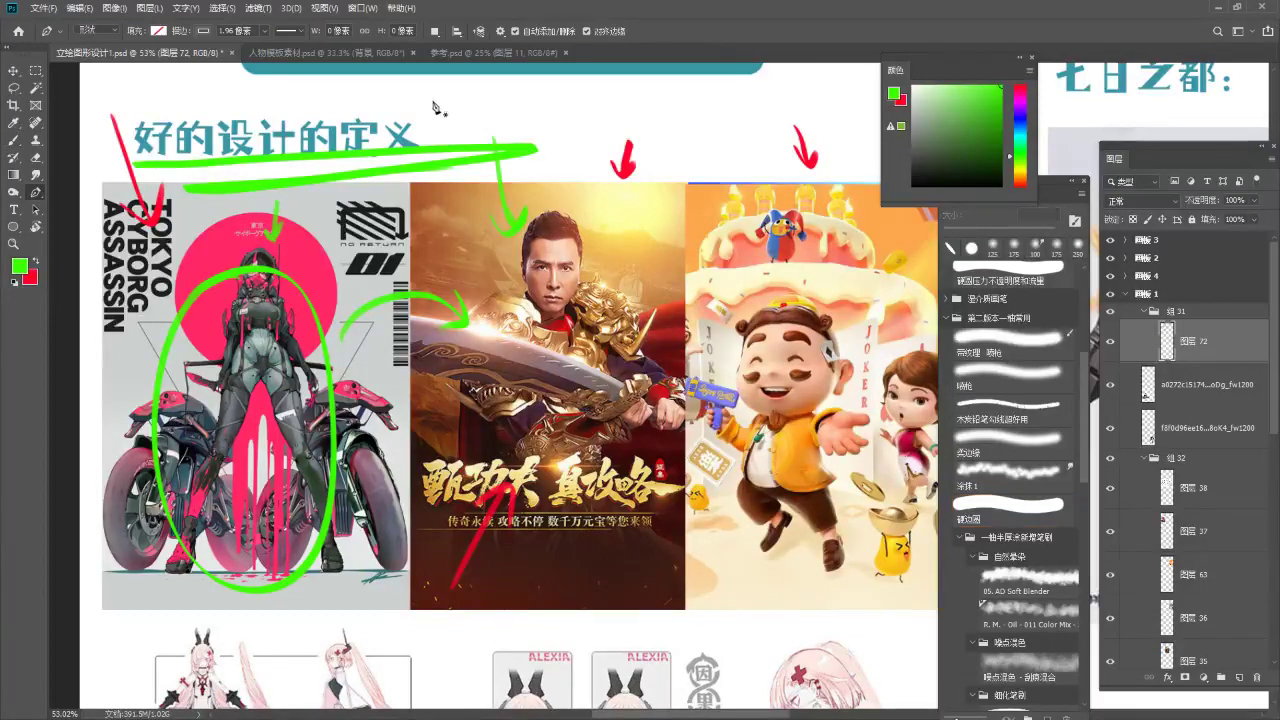
Set the brush size to 20 px, undo the trial green strokes, and switch the brush colour to red.
key("bracketleft")
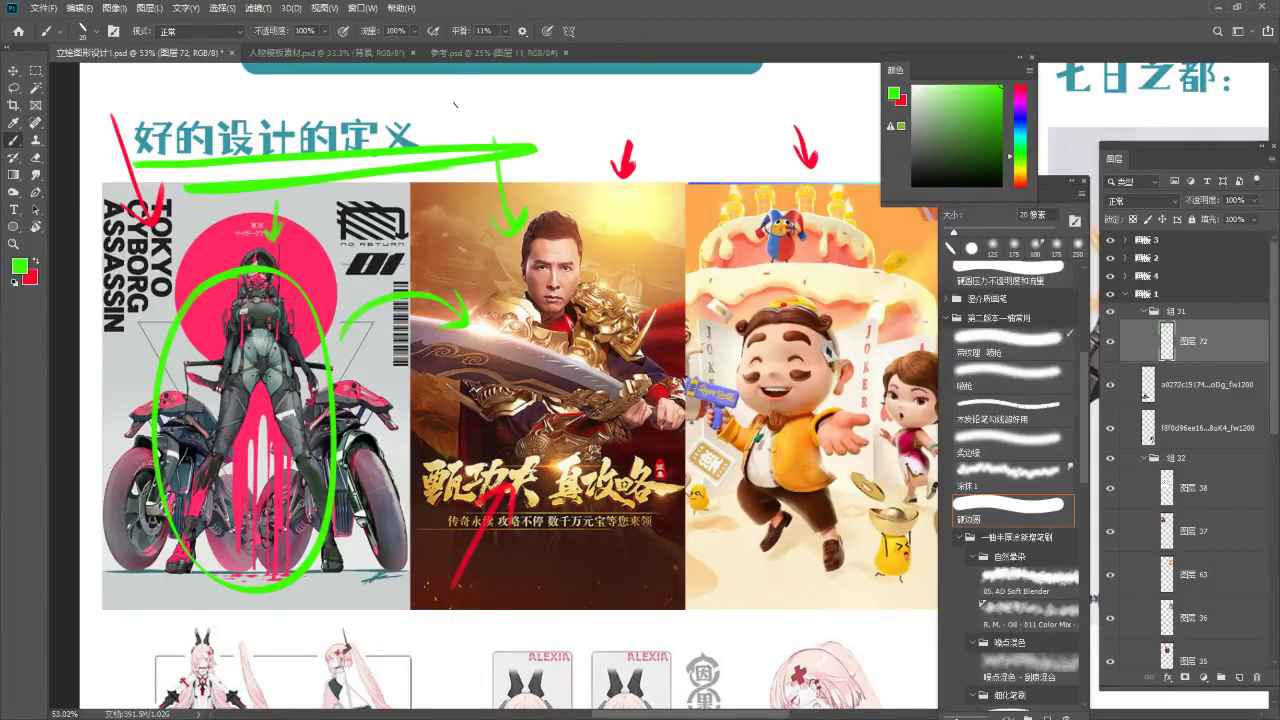
left_click_drag(453, 87, 447, 111)
mouse_move(455, 90)
left_mouse_down()
mouse_move(466, 98)
mouse_move(431, 121)
left_mouse_up()
key("ctrl+z")
key("ctrl+z")
key("x")
Handwrite 符合项目产品定位的设计 in red beside the 好的设计的定义 heading, above the posters.
left_click_drag(437, 99, 446, 110)
mouse_move(458, 92)
left_mouse_down()
mouse_move(453, 110)
mouse_move(467, 109)
left_mouse_up()
mouse_move(445, 112)
left_mouse_down()
mouse_move(448, 125)
mouse_move(466, 116)
left_mouse_up()
mouse_move(463, 108)
left_mouse_down()
mouse_move(460, 148)
mouse_move(458, 131)
mouse_move(473, 126)
left_mouse_up()
left_click_drag(490, 104, 503, 118)
mouse_move(488, 124)
left_mouse_down()
mouse_move(504, 140)
mouse_move(527, 106)
left_mouse_up()
mouse_move(522, 108)
left_mouse_down()
mouse_move(520, 134)
mouse_move(549, 91)
left_mouse_up()
mouse_move(530, 104)
left_mouse_down()
mouse_move(532, 128)
mouse_move(553, 110)
left_mouse_up()
left_click_drag(545, 120, 562, 138)
mouse_move(563, 94)
left_mouse_down()
mouse_move(585, 136)
mouse_move(578, 111)
left_mouse_up()
left_click_drag(566, 122, 584, 133)
mouse_move(610, 122)
left_mouse_down()
mouse_move(535, 157)
mouse_move(537, 121)
left_mouse_up()
mouse_move(521, 132)
left_mouse_down()
mouse_move(539, 126)
mouse_move(535, 142)
left_mouse_up()
mouse_move(517, 150)
left_mouse_down()
mouse_move(543, 141)
mouse_move(524, 179)
left_mouse_up()
left_click_drag(559, 118, 561, 132)
mouse_move(560, 118)
left_mouse_down()
mouse_move(569, 137)
mouse_move(553, 160)
left_mouse_up()
left_click_drag(555, 141, 570, 158)
mouse_move(576, 141)
left_mouse_down()
mouse_move(576, 158)
mouse_move(592, 157)
left_mouse_up()
left_click_drag(578, 157, 592, 157)
left_click_drag(606, 110, 610, 122)
mouse_move(598, 120)
left_mouse_down()
mouse_move(596, 136)
mouse_move(620, 118)
left_mouse_up()
left_click_drag(604, 134, 632, 164)
left_click_drag(640, 114, 628, 132)
left_click_drag(642, 116, 654, 132)
mouse_move(636, 130)
left_mouse_down()
mouse_move(636, 164)
mouse_move(658, 136)
left_mouse_up()
left_click_drag(644, 138, 648, 150)
left_click_drag(662, 130, 674, 154)
mouse_move(688, 110)
left_mouse_down()
mouse_move(678, 128)
mouse_move(704, 132)
left_mouse_up()
left_click_drag(686, 134, 682, 156)
left_click_drag(700, 134, 704, 152)
left_click_drag(718, 151, 712, 154)
left_click_drag(706, 132, 737, 129)
mouse_move(731, 137)
left_mouse_down()
mouse_move(741, 151)
mouse_move(757, 130)
left_mouse_up()
left_click_drag(746, 136, 738, 161)
mouse_move(747, 143)
left_mouse_down()
mouse_move(769, 120)
mouse_move(775, 145)
mouse_move(798, 125)
mouse_move(800, 174)
left_mouse_up()
mouse_move(782, 126)
left_mouse_down()
mouse_move(816, 134)
mouse_move(806, 176)
left_mouse_up()
left_click(824, 164)
Bring the whole annotated section into view, set the eraser size to 80 px, and return to the red brush.
left_click_drag(764, 257, 684, 242)
key("b")
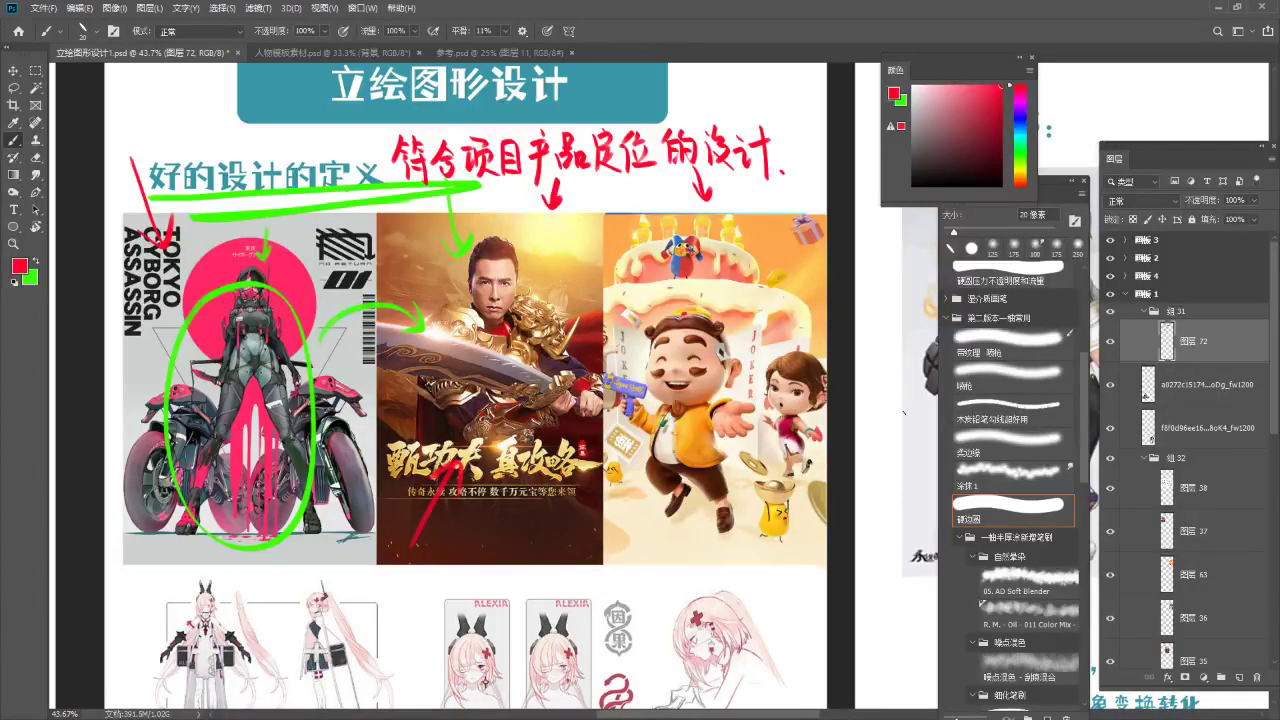
key("z")
mouse_move(590, 415)
left_mouse_down()
mouse_move(565, 400)
mouse_move(581, 387)
left_mouse_up()
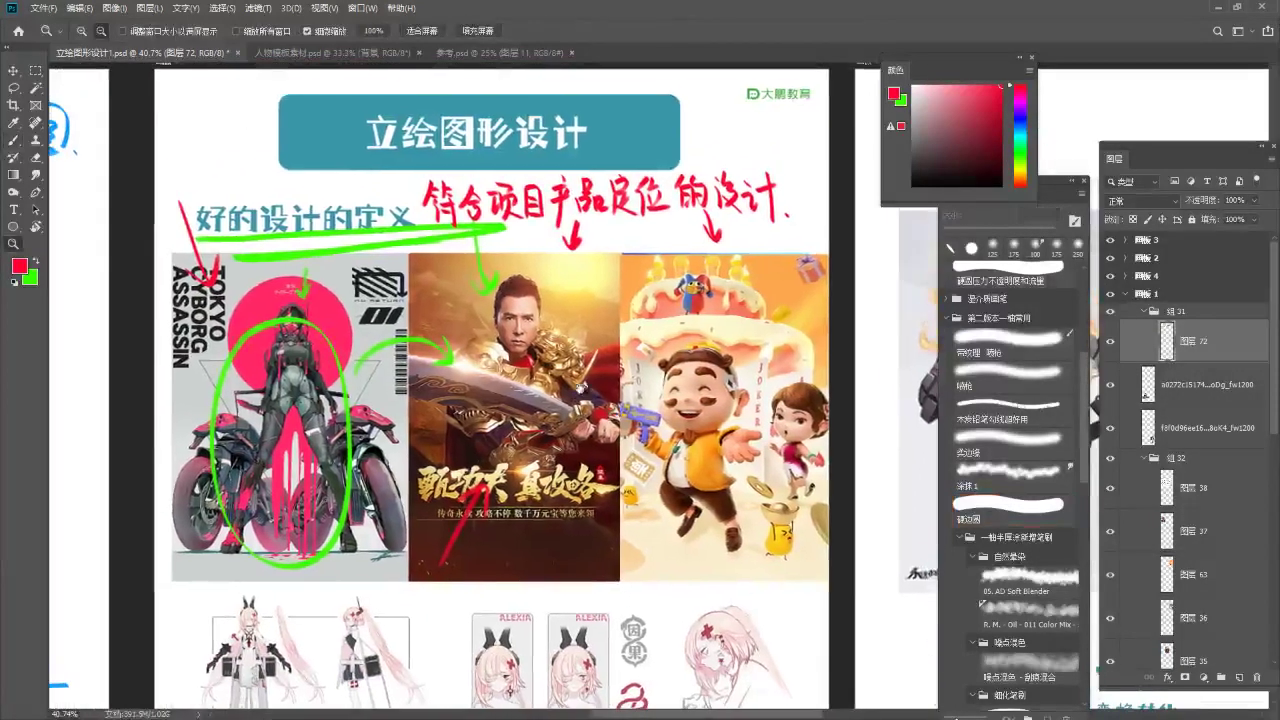
key("e")
key("bracketleft")
key("bracketleft")
key("bracketleft")
key("bracketleft")
key("bracketleft")
key("bracketleft")
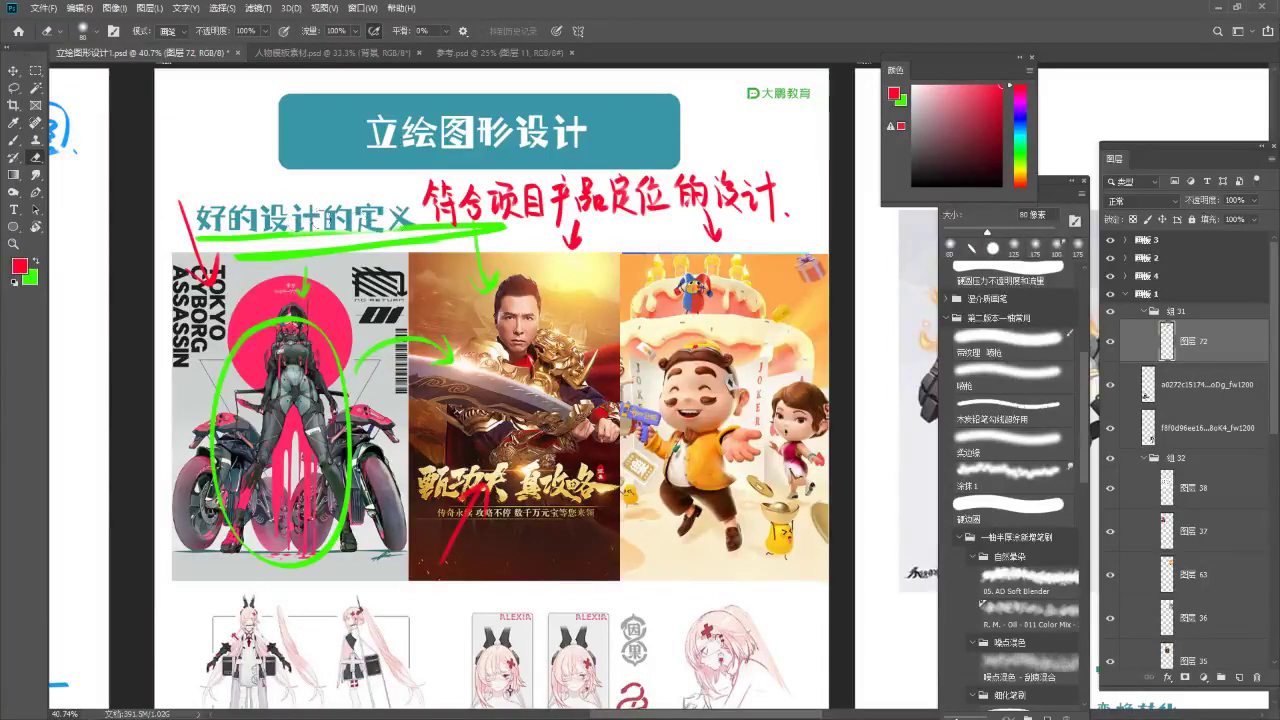
key("b")
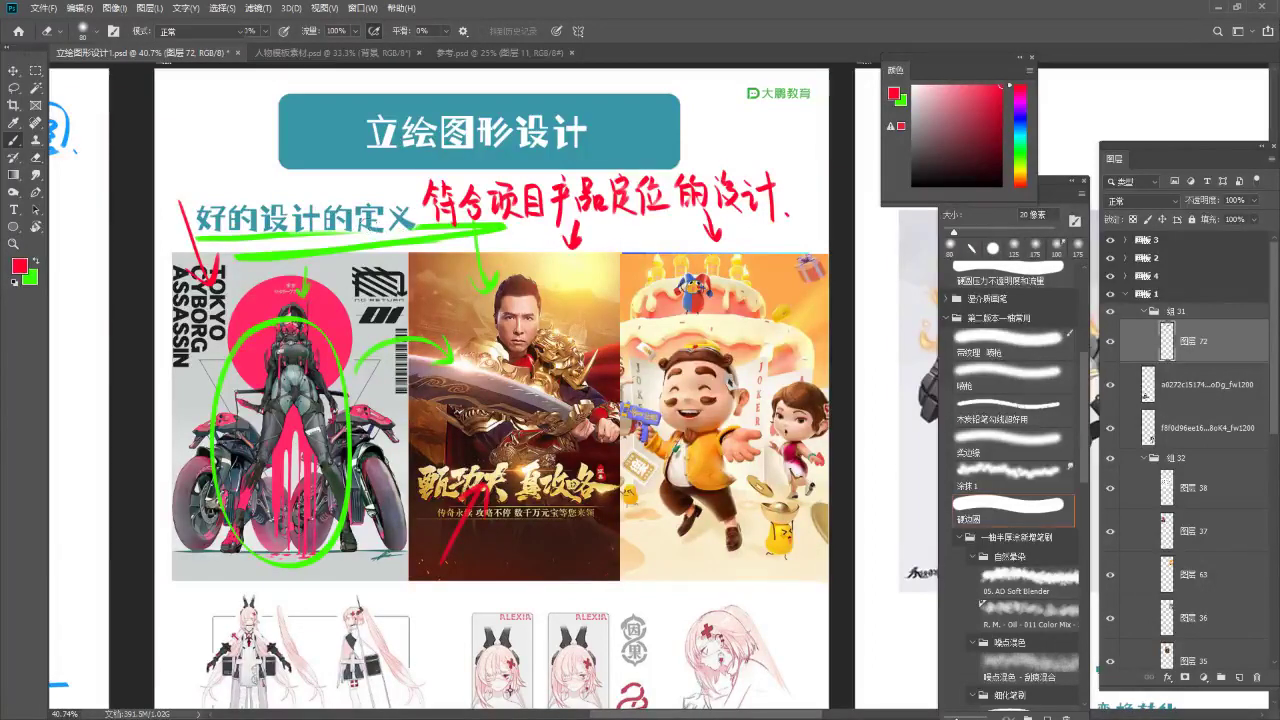
Underline 项目产品定位 in red within the handwritten note beside the 好的设计的定义 heading.
key("x")
left_click_drag(331, 236, 430, 230)
key("x")
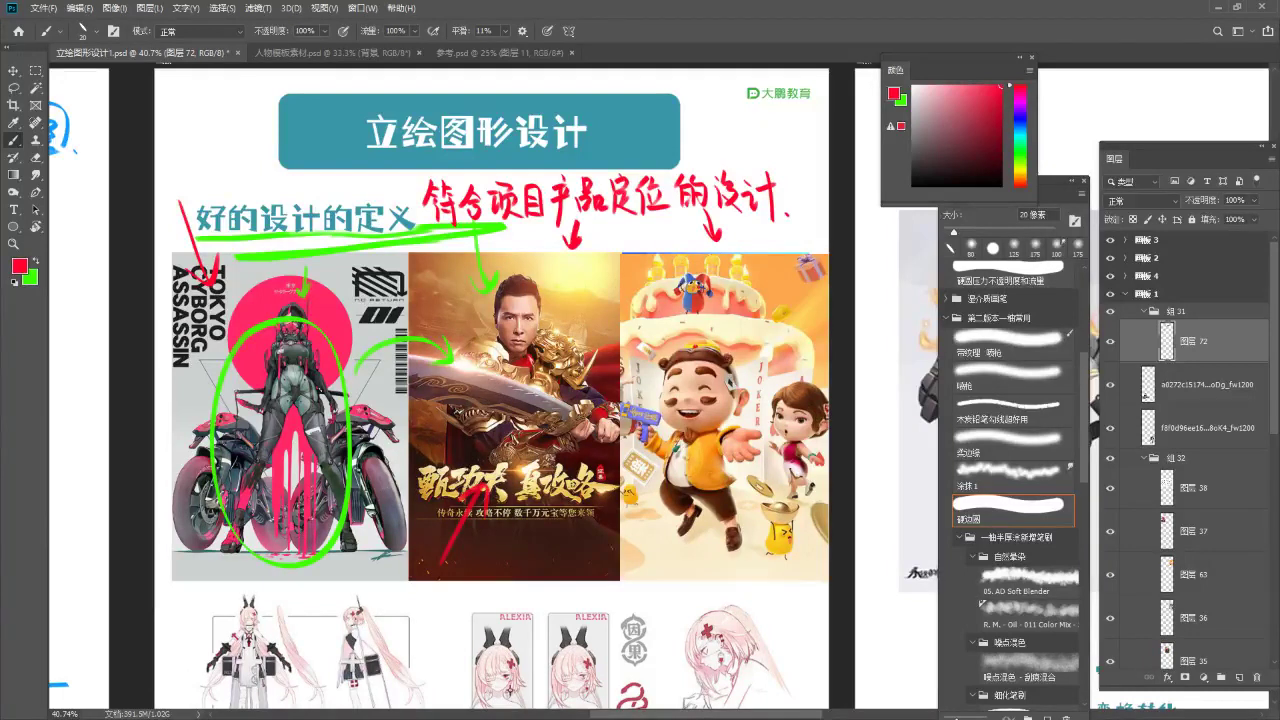
mouse_move(502, 227)
left_mouse_down()
mouse_move(659, 218)
mouse_move(600, 254)
left_mouse_up()
Review the 应用范围 artboard with its 设圈 sample and dark character illustration, and return to the 好的设计的定义 section.
key("ctrl+space")
left_click_drag(452, 520, 673, 166)
mouse_move(425, 340)
left_mouse_down()
mouse_move(504, 336)
mouse_move(468, 326)
mouse_move(460, 374)
mouse_move(475, 220)
mouse_move(492, 257)
mouse_move(470, 278)
left_mouse_up()
key("b")
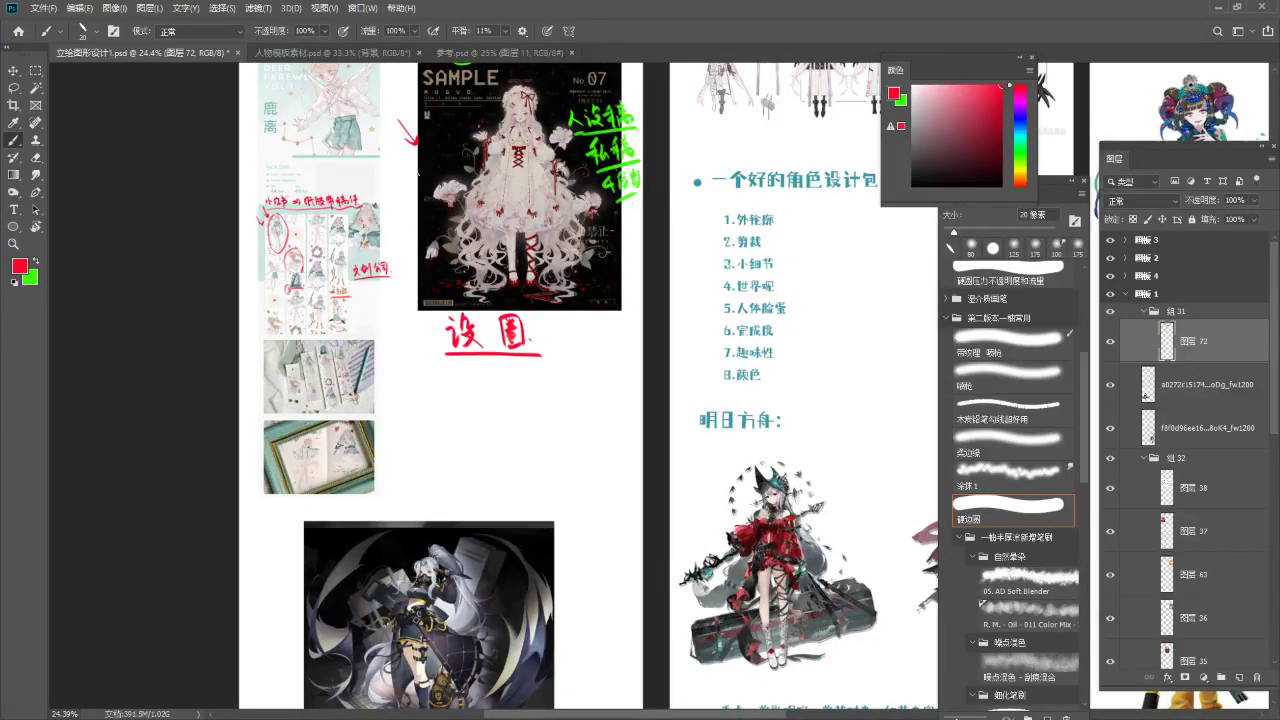
left_click_drag(518, 101, 545, 202)
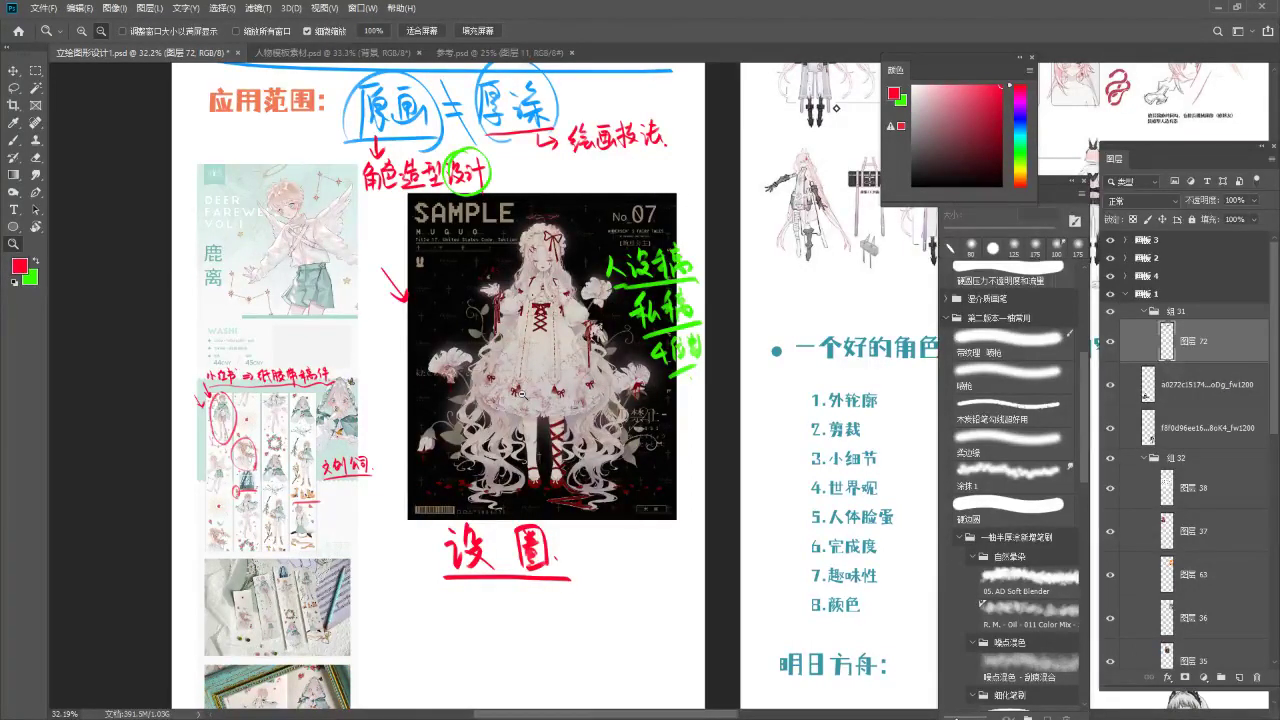
left_click_drag(602, 557, 594, 274)
left_click_drag(494, 268, 348, 262)
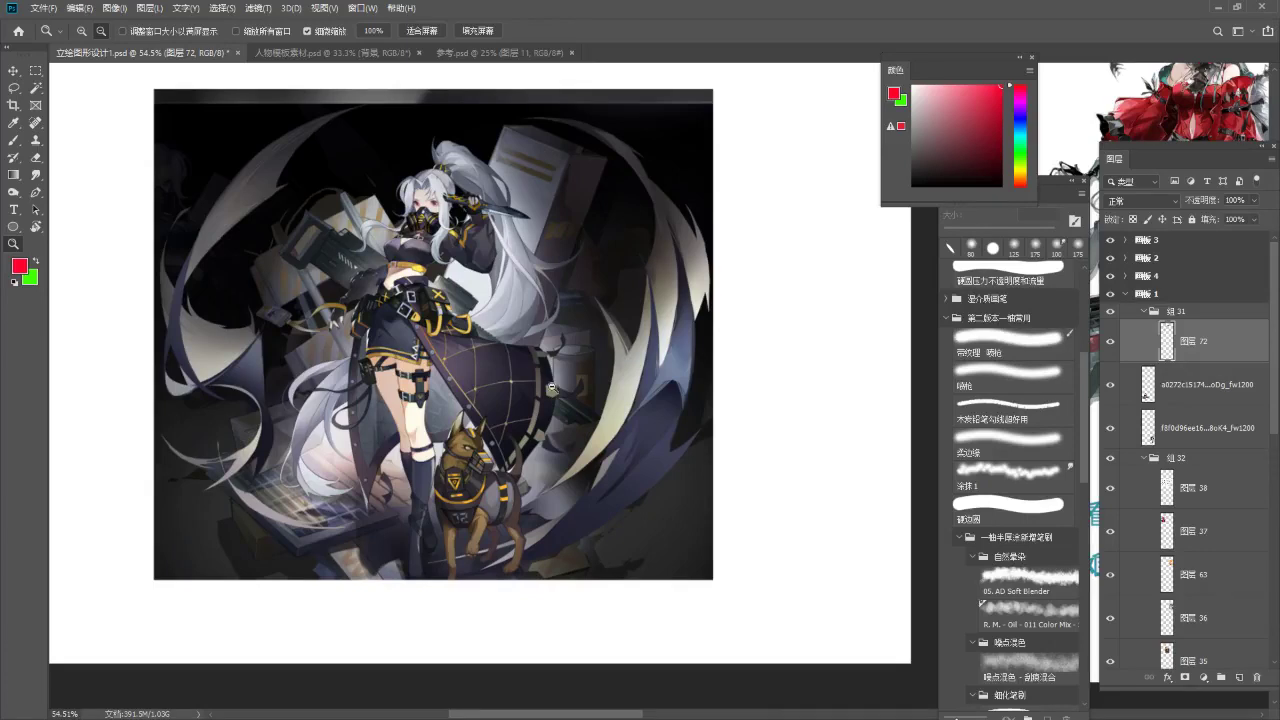
scroll(553, 386, "down", 6)
mouse_move(589, 219)
left_mouse_down()
mouse_move(565, 333)
mouse_move(578, 365)
mouse_move(606, 350)
left_mouse_up()
left_click_drag(590, 300, 628, 371)
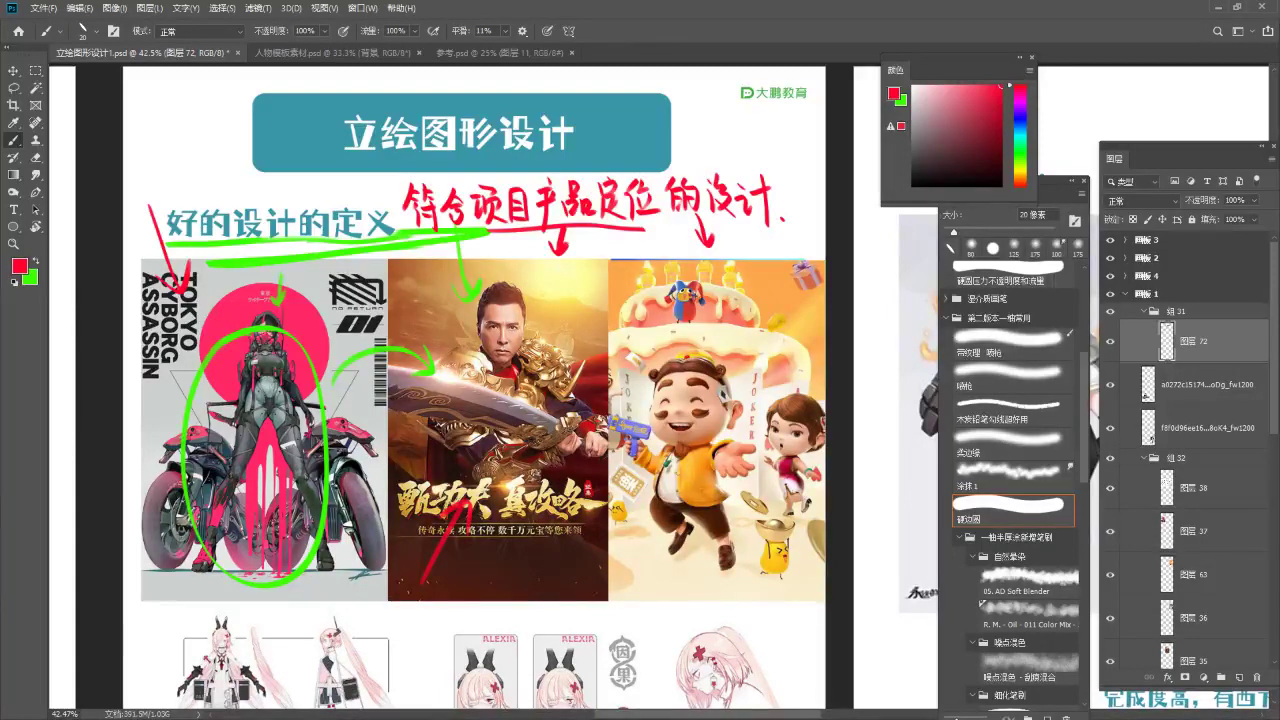
Handwrite 画风 in red beside the numbered list under 一个好的角色设计包含的内容.
scroll(520, 215, "down", 4)
left_click_drag(578, 668, 557, 243)
left_click_drag(597, 492, 597, 477)
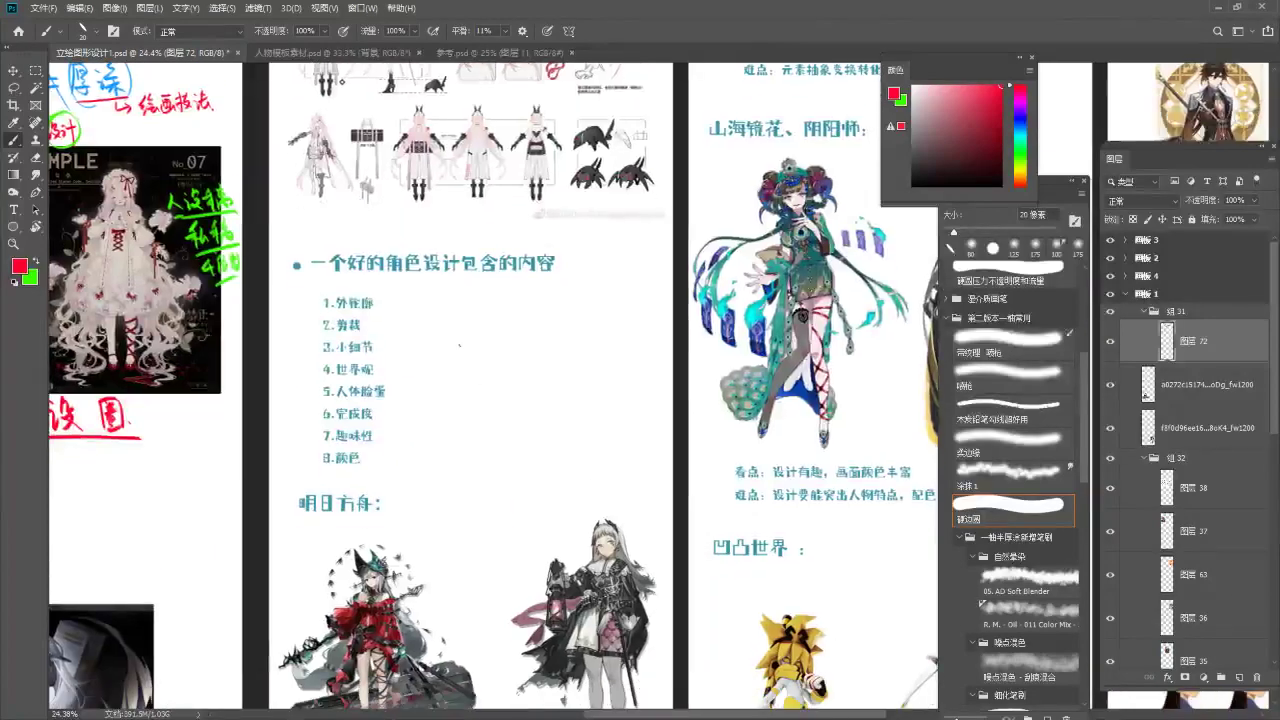
scroll(458, 341, "up", 3)
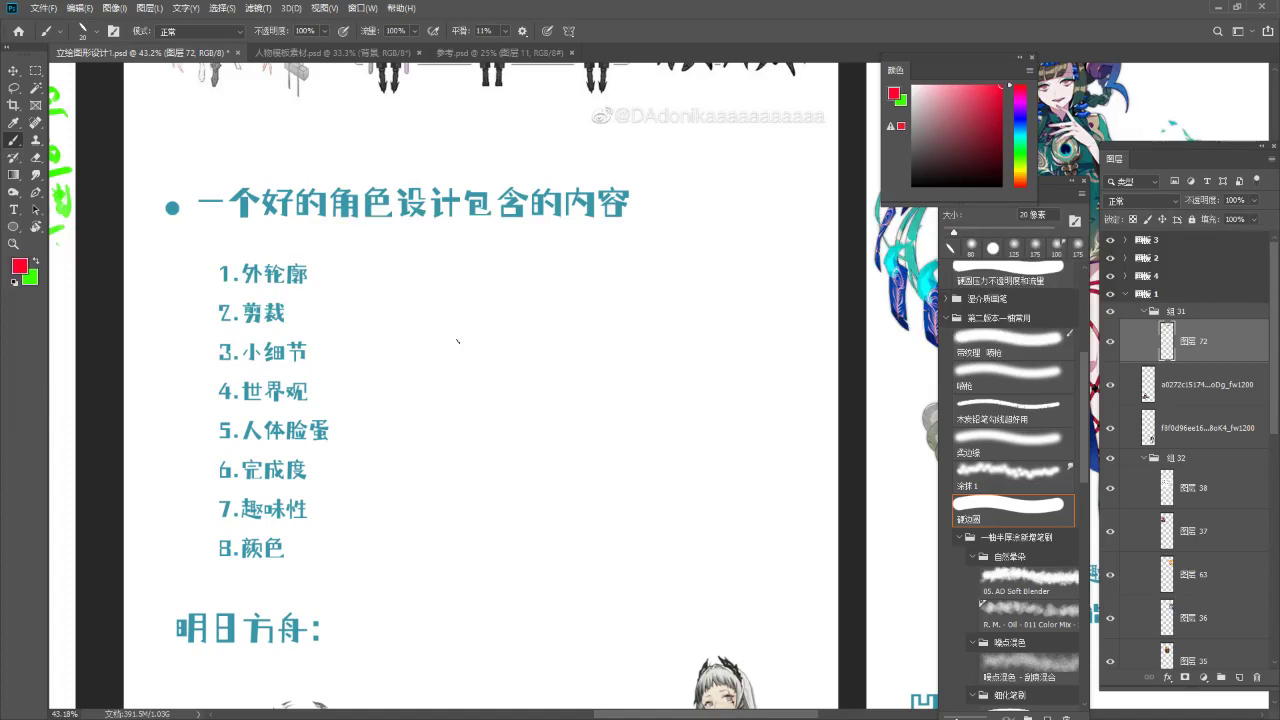
left_click_drag(466, 243, 504, 240)
mouse_move(480, 264)
left_mouse_down()
mouse_move(478, 302)
mouse_move(508, 264)
left_mouse_up()
left_click_drag(486, 270, 520, 312)
left_click_drag(543, 255, 543, 305)
left_click_drag(550, 250, 587, 297)
left_click_drag(568, 260, 549, 292)
left_click_drag(553, 270, 571, 290)
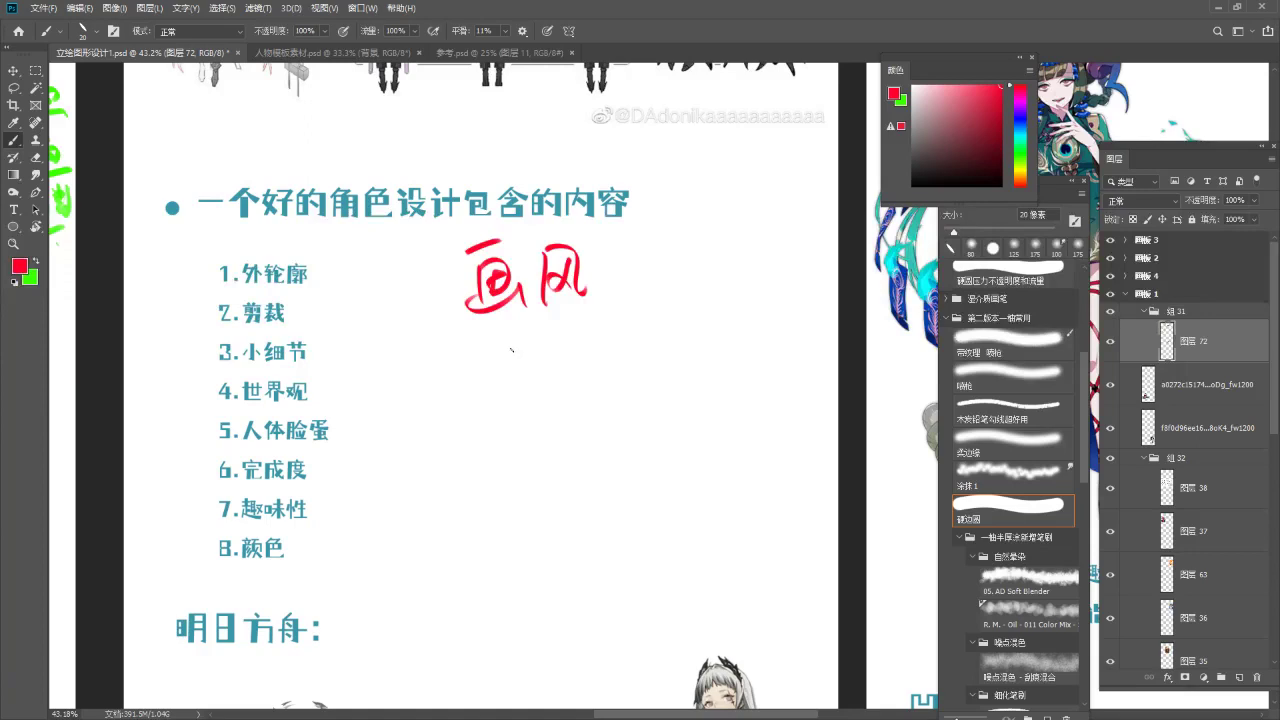
Handwrite 设计侧重点 in red below the 画风 note.
left_click_drag(489, 356, 496, 365)
left_click_drag(487, 376, 494, 398)
left_click_drag(504, 349, 508, 360)
left_click_drag(498, 367, 518, 396)
mouse_move(510, 368)
left_mouse_down()
mouse_move(498, 398)
mouse_move(534, 392)
left_mouse_up()
left_click_drag(546, 346, 560, 390)
mouse_move(558, 346)
left_mouse_down()
mouse_move(582, 340)
mouse_move(578, 416)
left_mouse_up()
left_click_drag(616, 328, 604, 386)
mouse_move(628, 336)
left_mouse_down()
mouse_move(629, 382)
mouse_move(648, 360)
left_mouse_up()
mouse_move(641, 348)
left_mouse_down()
mouse_move(634, 375)
mouse_move(655, 354)
left_mouse_up()
left_click_drag(660, 324, 674, 396)
left_click_drag(712, 306, 689, 324)
mouse_move(696, 332)
left_mouse_down()
mouse_move(698, 360)
mouse_move(718, 351)
left_mouse_up()
left_click_drag(702, 343, 716, 368)
left_click_drag(708, 368, 726, 366)
left_click_drag(742, 300, 742, 328)
mouse_move(744, 312)
left_mouse_down()
mouse_move(760, 310)
mouse_move(740, 350)
left_mouse_up()
mouse_move(740, 328)
left_mouse_down()
mouse_move(734, 365)
mouse_move(780, 366)
left_mouse_up()
left_click_drag(784, 358, 790, 362)
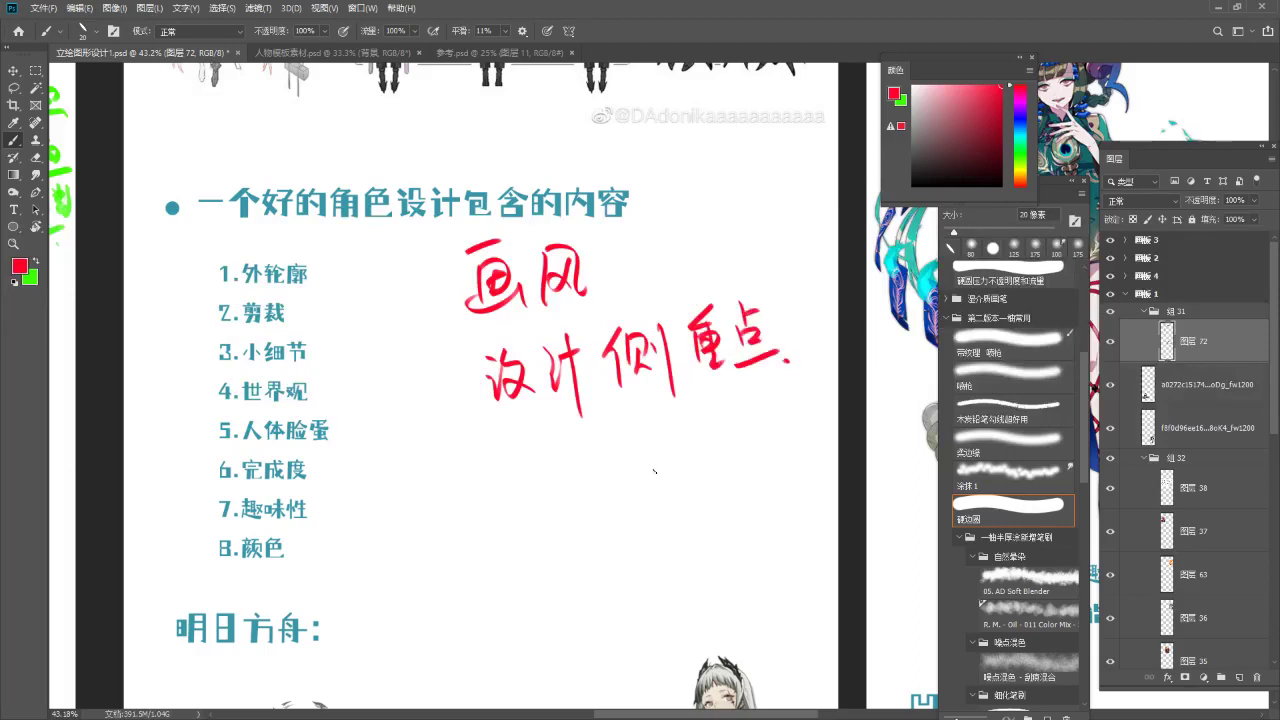
Tick all eight list items in red, from 外轮廓 to 颜色, redoing the first tick.
left_click_drag(670, 382, 654, 365)
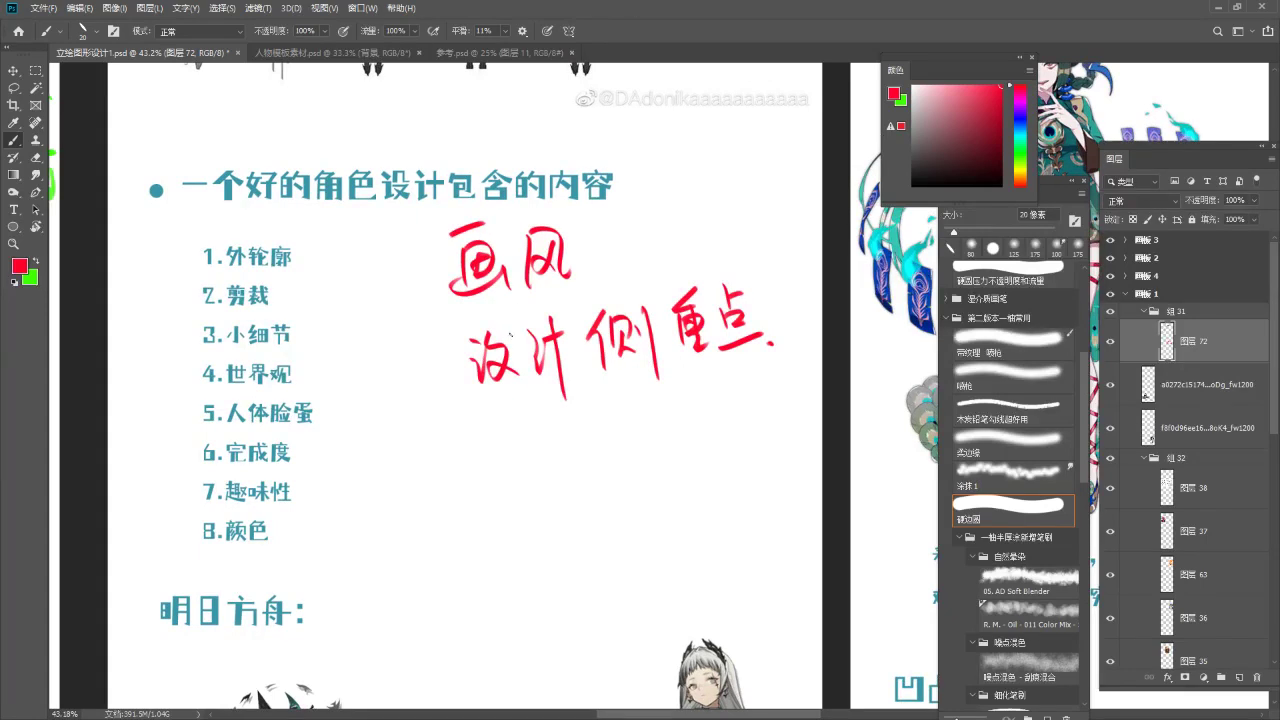
left_click_drag(170, 321, 205, 240)
key("ctrl+z")
left_click_drag(193, 294, 209, 285)
left_click_drag(185, 330, 205, 321)
left_click_drag(189, 369, 203, 361)
left_click_drag(181, 408, 201, 399)
left_click_drag(183, 457, 197, 447)
left_click_drag(176, 503, 197, 484)
left_click_drag(179, 551, 198, 522)
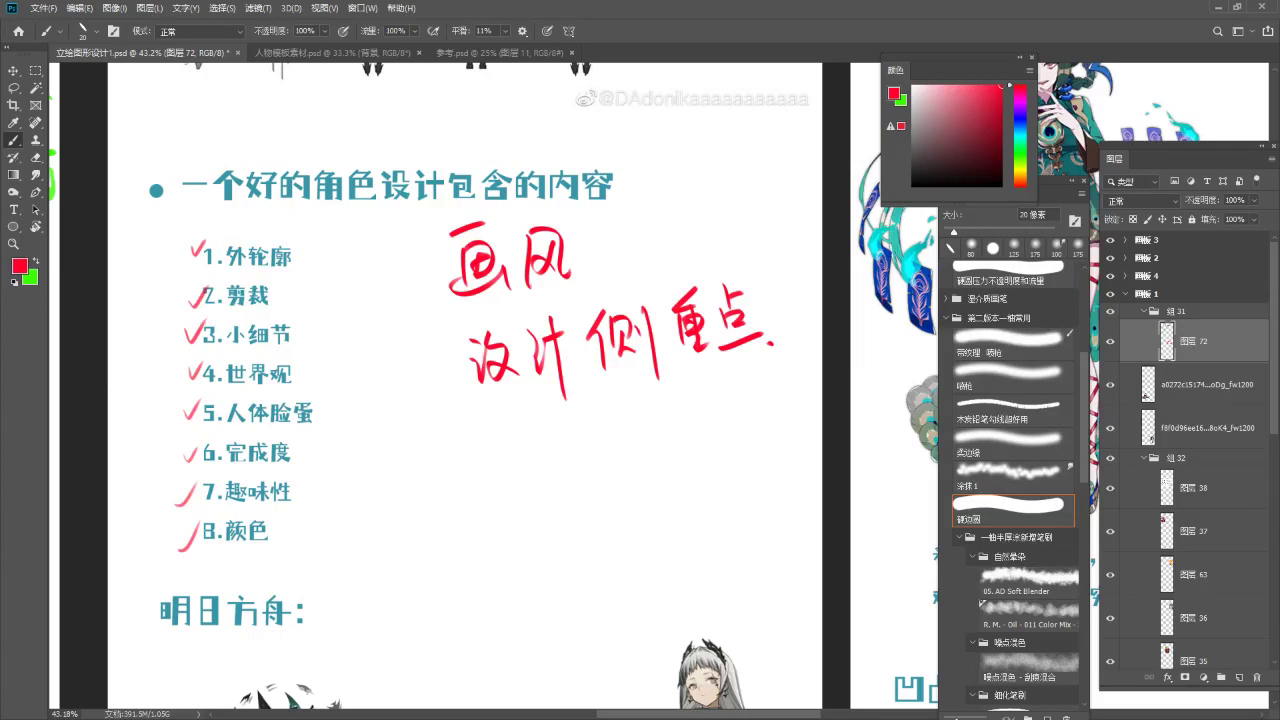
Handwrite 没有全景式的建模 in red beside the 明日方舟 heading, above the two characters.
scroll(490, 262, "down", 5)
left_click_drag(425, 588, 402, 289)
scroll(402, 289, "up", 4)
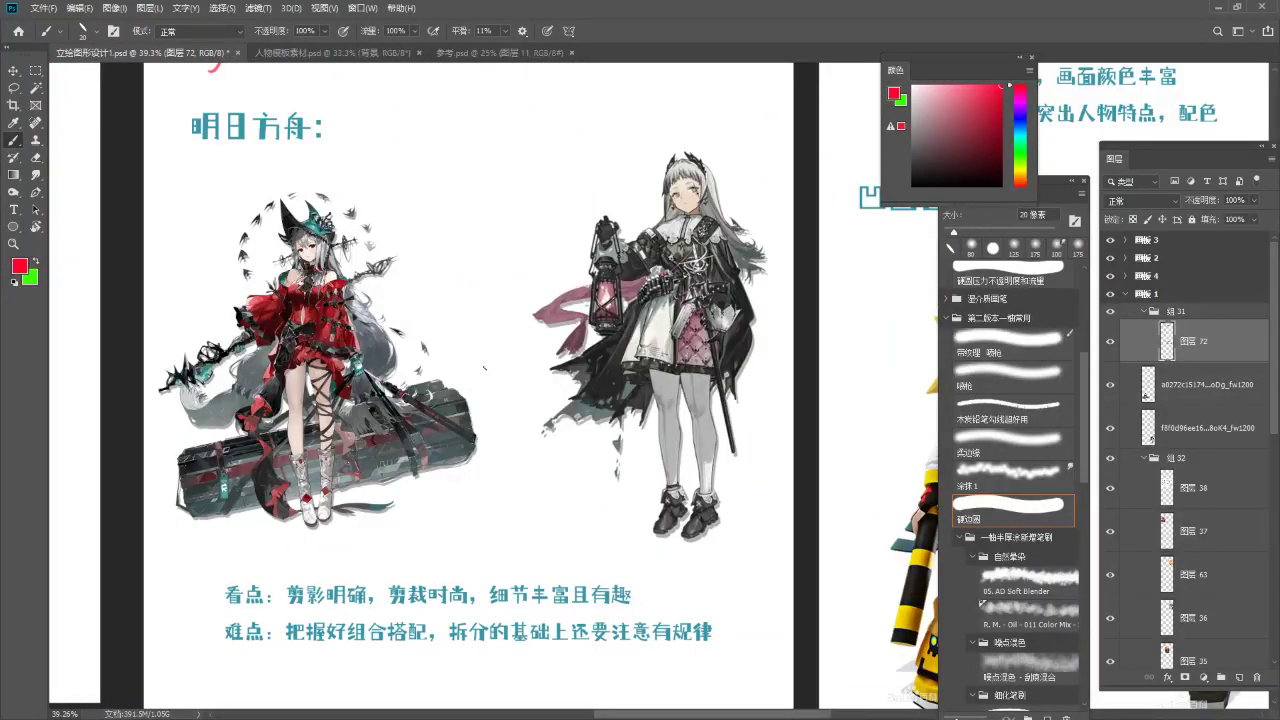
scroll(484, 368, "up", 1)
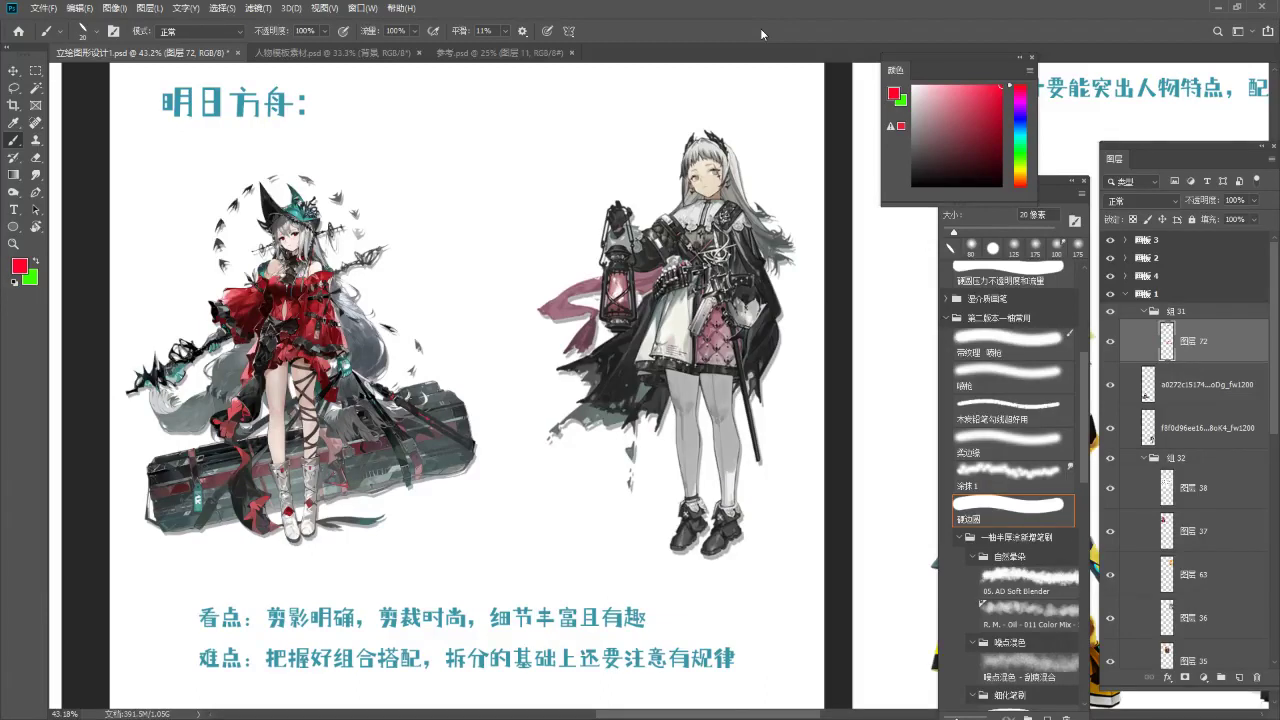
left_click_drag(423, 294, 432, 336)
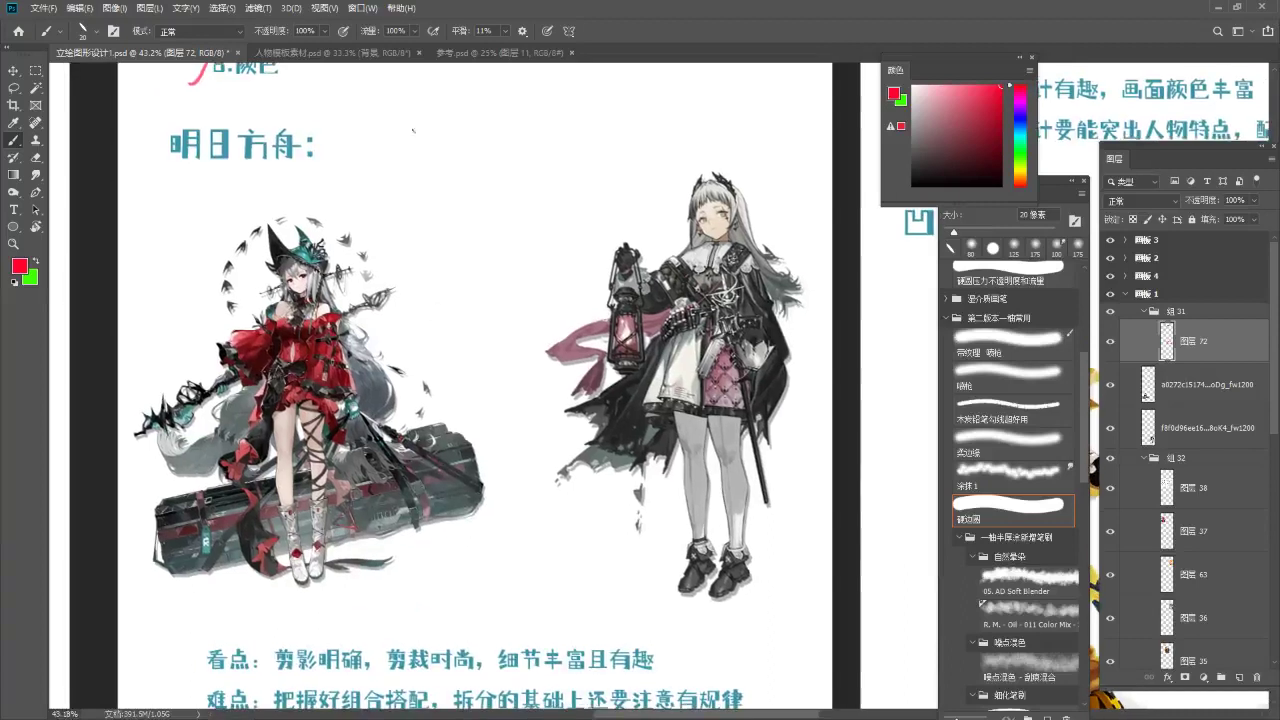
mouse_move(406, 120)
left_mouse_down()
mouse_move(378, 187)
mouse_move(421, 155)
mouse_move(381, 156)
mouse_move(376, 200)
mouse_move(404, 196)
mouse_move(426, 146)
mouse_move(432, 196)
mouse_move(446, 204)
left_mouse_up()
key("ctrl+z")
key("ctrl+z")
left_click_drag(430, 162, 444, 178)
left_click_drag(476, 124, 458, 166)
mouse_move(474, 136)
left_mouse_down()
mouse_move(494, 144)
mouse_move(506, 176)
left_mouse_up()
mouse_move(517, 116)
left_mouse_down()
mouse_move(514, 150)
mouse_move(530, 144)
left_mouse_up()
left_click_drag(516, 137, 529, 133)
left_click_drag(517, 155, 546, 152)
mouse_move(534, 158)
left_mouse_down()
mouse_move(530, 194)
mouse_move(552, 176)
left_mouse_up()
key("ctrl+z")
mouse_move(550, 150)
left_mouse_down()
mouse_move(582, 140)
mouse_move(590, 182)
left_mouse_up()
left_click_drag(550, 156, 574, 166)
left_click_drag(574, 98, 586, 110)
mouse_move(610, 126)
left_mouse_down()
mouse_move(626, 112)
mouse_move(614, 158)
left_mouse_up()
mouse_move(616, 126)
left_mouse_down()
mouse_move(632, 156)
mouse_move(630, 142)
left_mouse_up()
left_click_drag(640, 112, 648, 150)
left_click_drag(660, 108, 676, 146)
left_click_drag(672, 146, 708, 146)
left_click_drag(674, 98, 702, 104)
mouse_move(678, 104)
left_mouse_down()
mouse_move(700, 124)
mouse_move(692, 140)
left_mouse_up()
mouse_move(680, 140)
left_mouse_down()
mouse_move(712, 142)
mouse_move(732, 104)
mouse_move(724, 136)
left_mouse_up()
left_click_drag(718, 124, 760, 90)
left_click_drag(744, 84, 766, 106)
left_click_drag(744, 118, 752, 134)
mouse_move(738, 142)
left_mouse_down()
mouse_move(767, 125)
mouse_move(767, 154)
left_mouse_up()
left_click_drag(777, 147, 784, 156)
Examine the costume and upper body of the red-dressed character under 明日方舟.
mouse_move(730, 210)
left_mouse_down()
mouse_move(650, 215)
mouse_move(600, 187)
left_mouse_up()
left_click_drag(604, 244, 682, 250)
left_click_drag(610, 287, 590, 288)
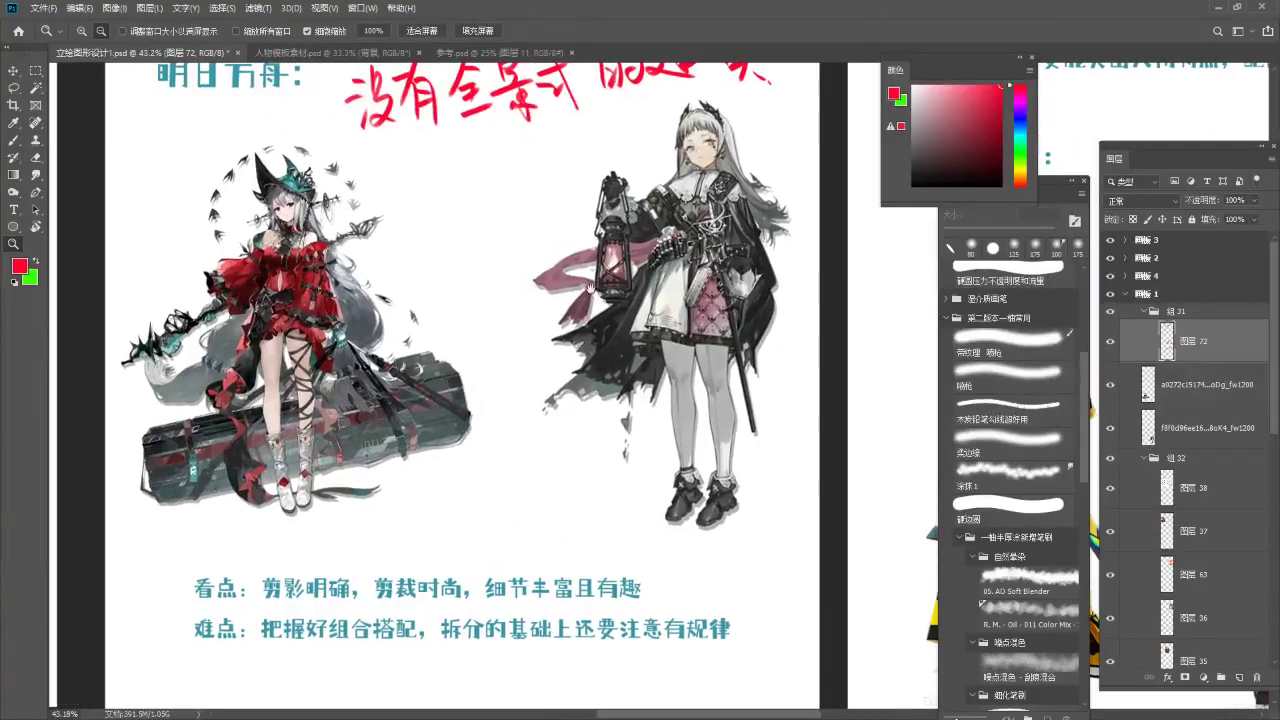
key("v")
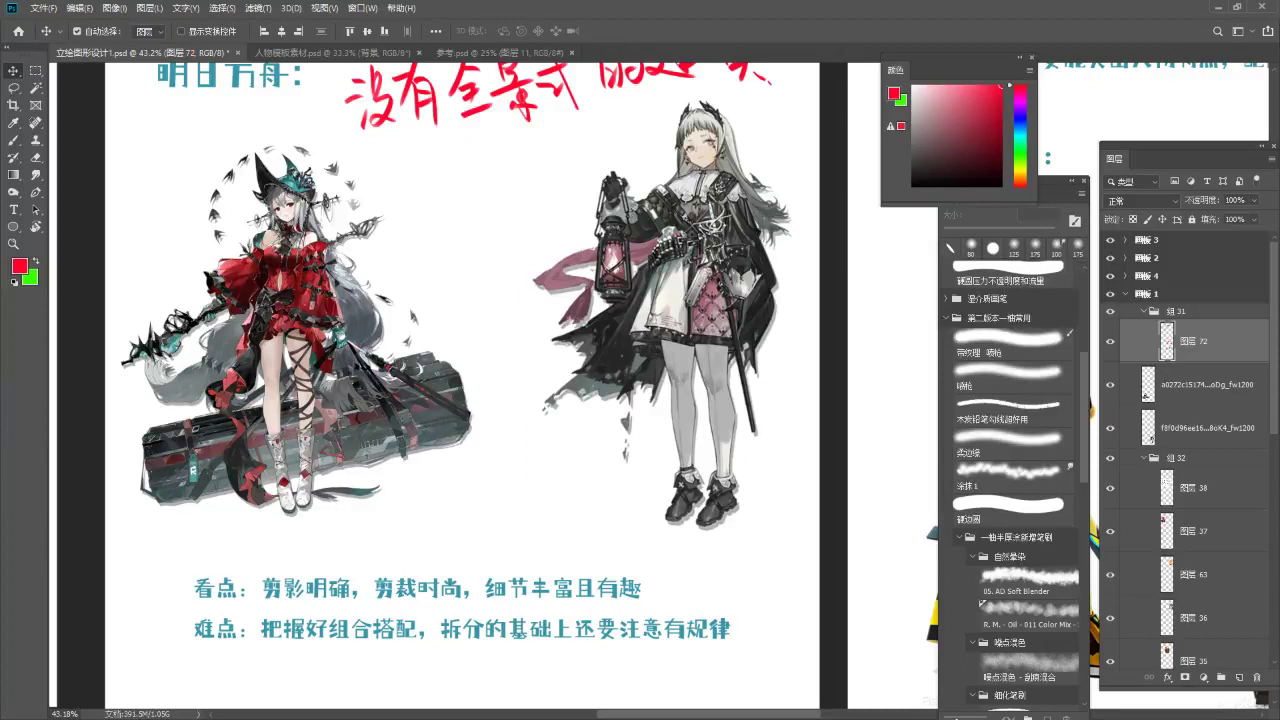
left_click_drag(332, 351, 436, 344)
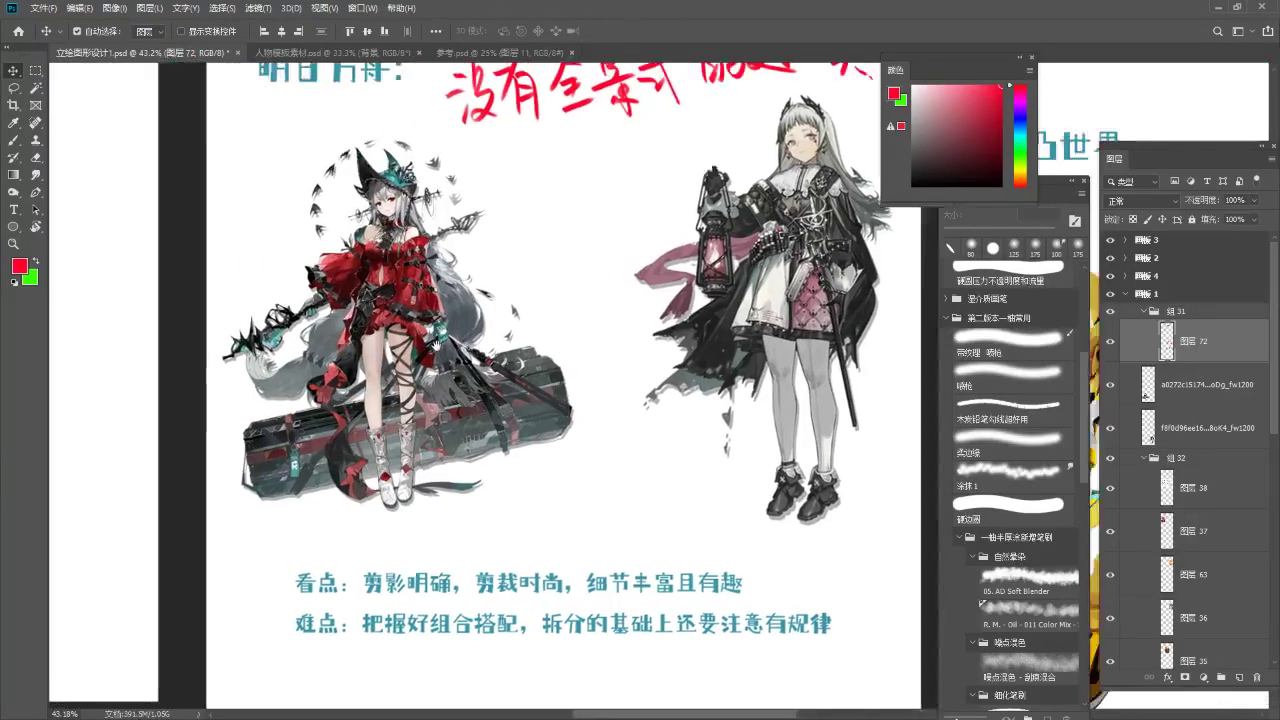
scroll(427, 318, "up", 10)
left_click_drag(436, 180, 389, 366)
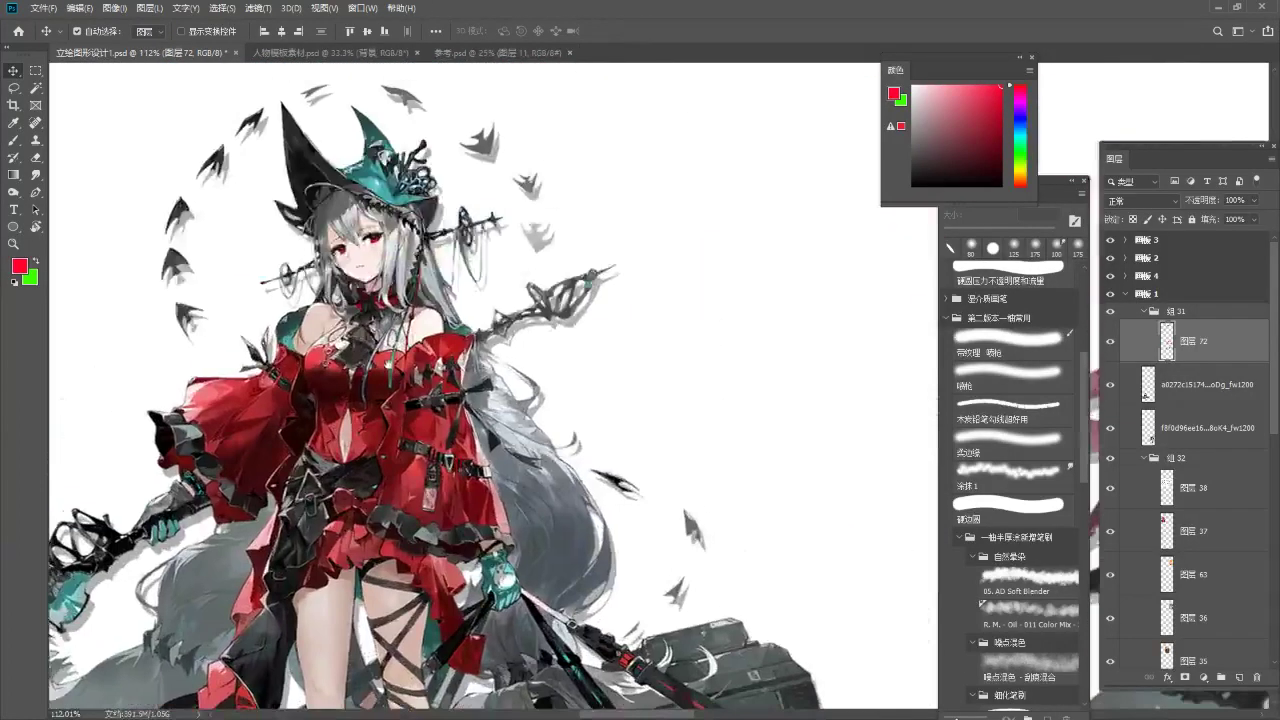
key("b")
left_click_drag(475, 303, 547, 291)
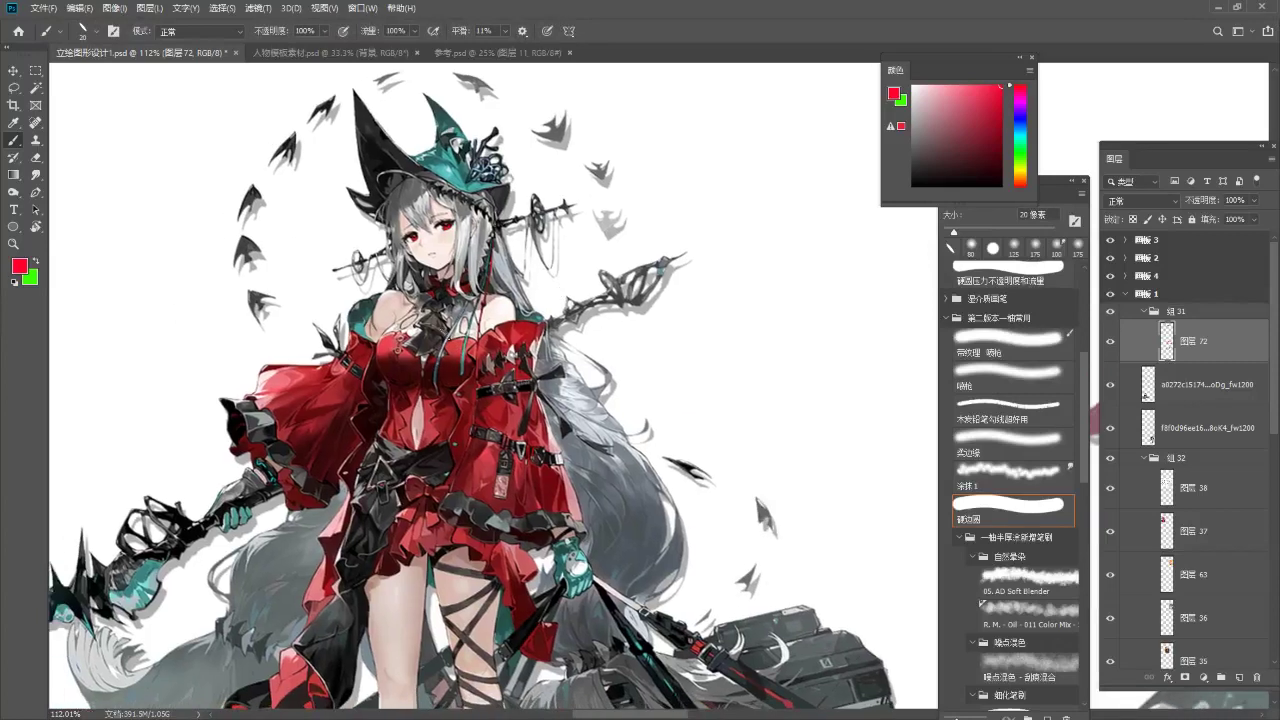
Switch to a green 8 px brush and undo the trial marks on the red-dressed character's sleeve.
key("x")
left_click_drag(537, 373, 530, 283)
left_click_drag(477, 340, 517, 363)
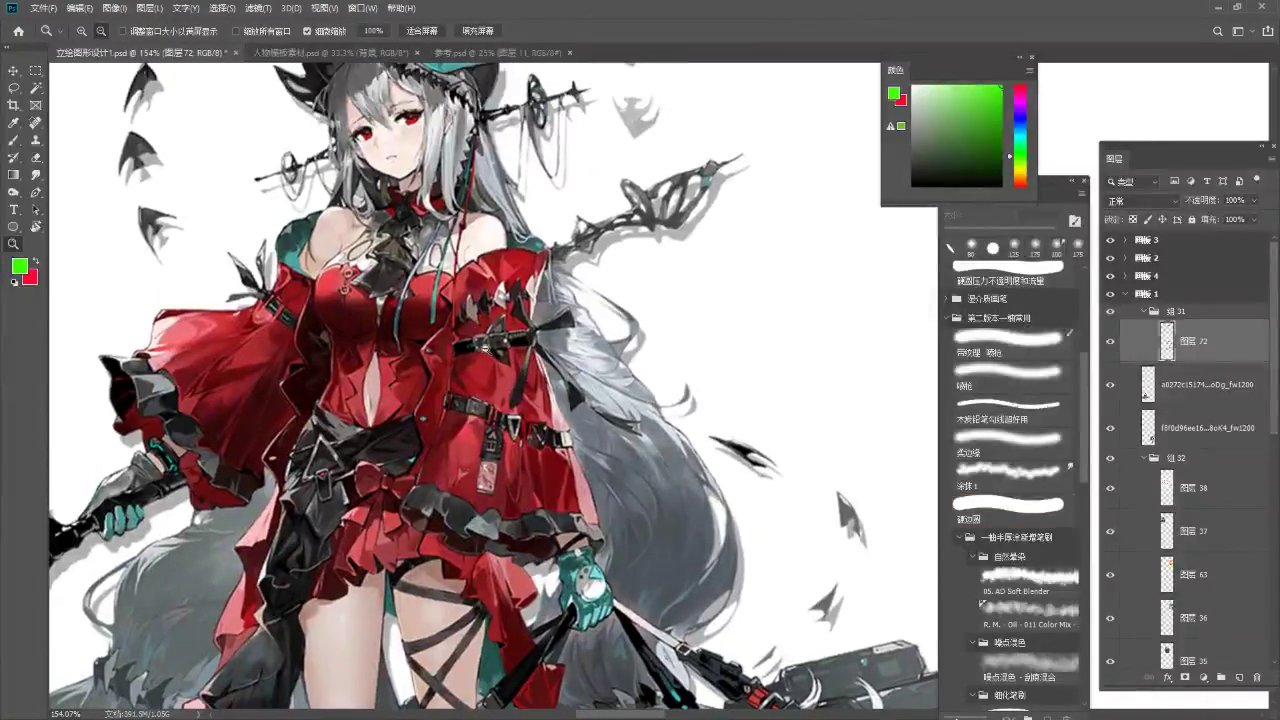
key("b")
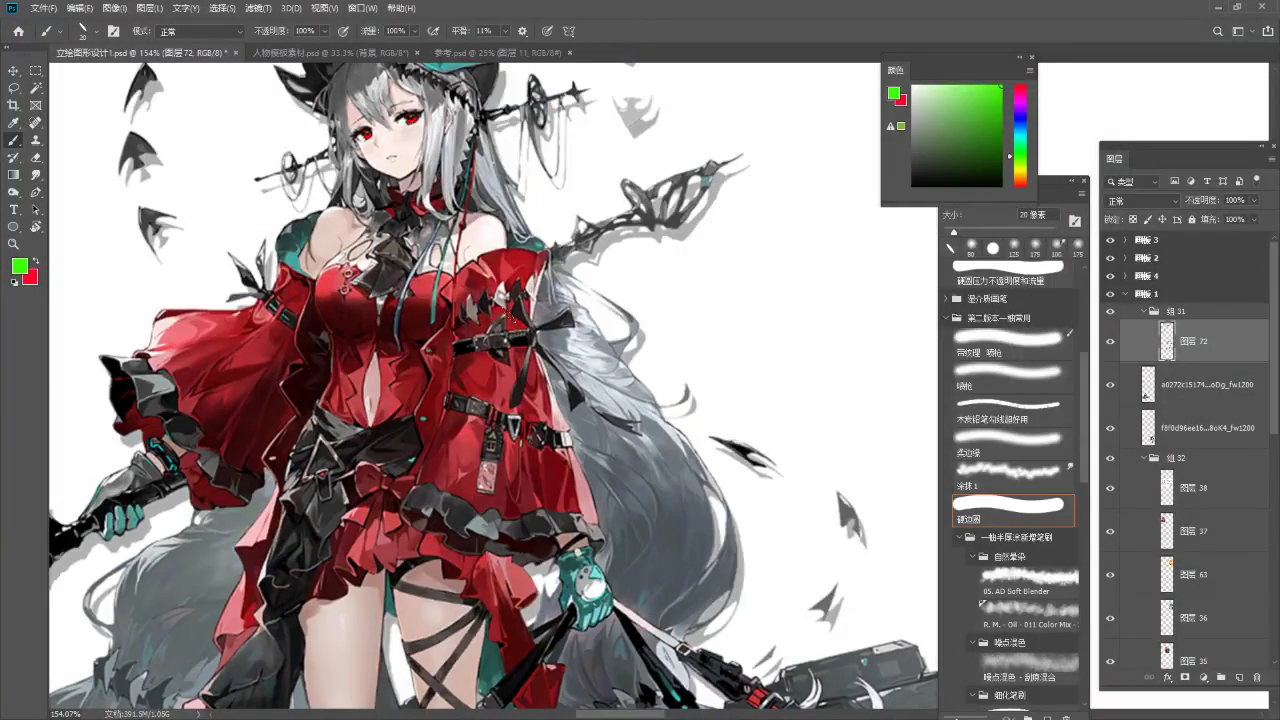
mouse_move(472, 330)
left_mouse_down()
mouse_move(500, 276)
mouse_move(520, 320)
mouse_move(492, 312)
left_mouse_up()
key("z")
left_click_drag(475, 267, 465, 268)
key("ctrl+z")
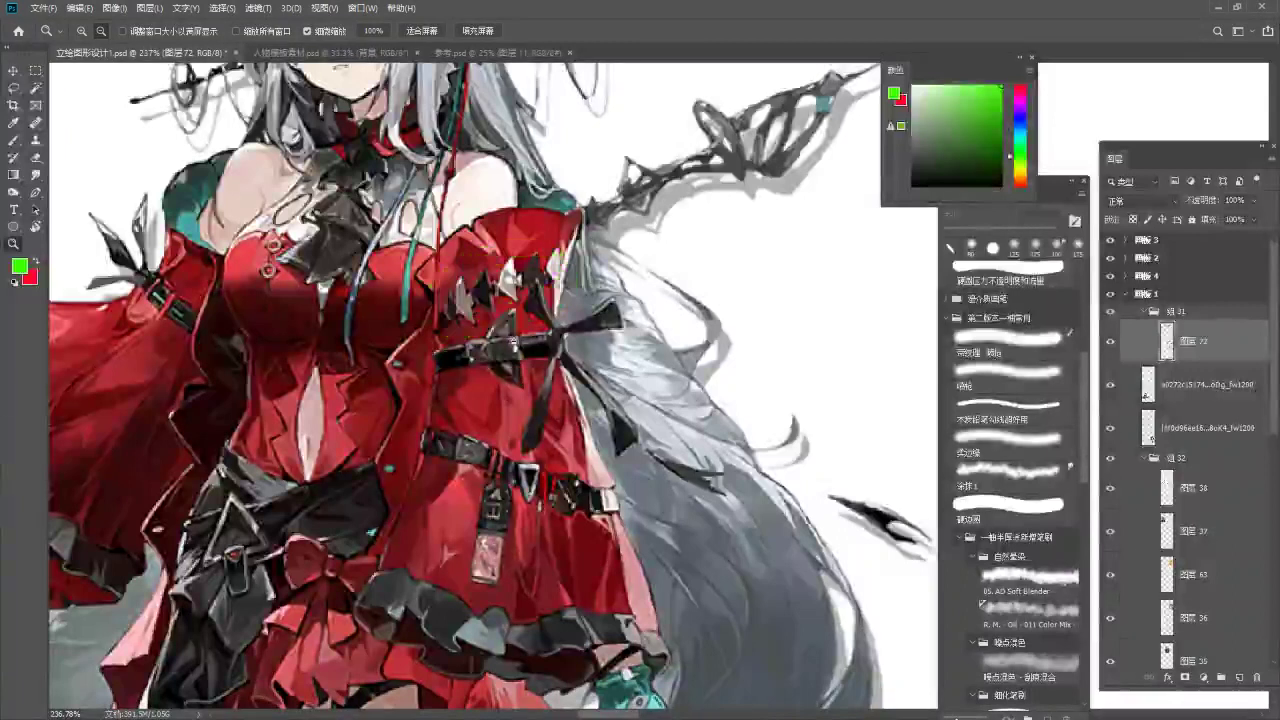
key("b")
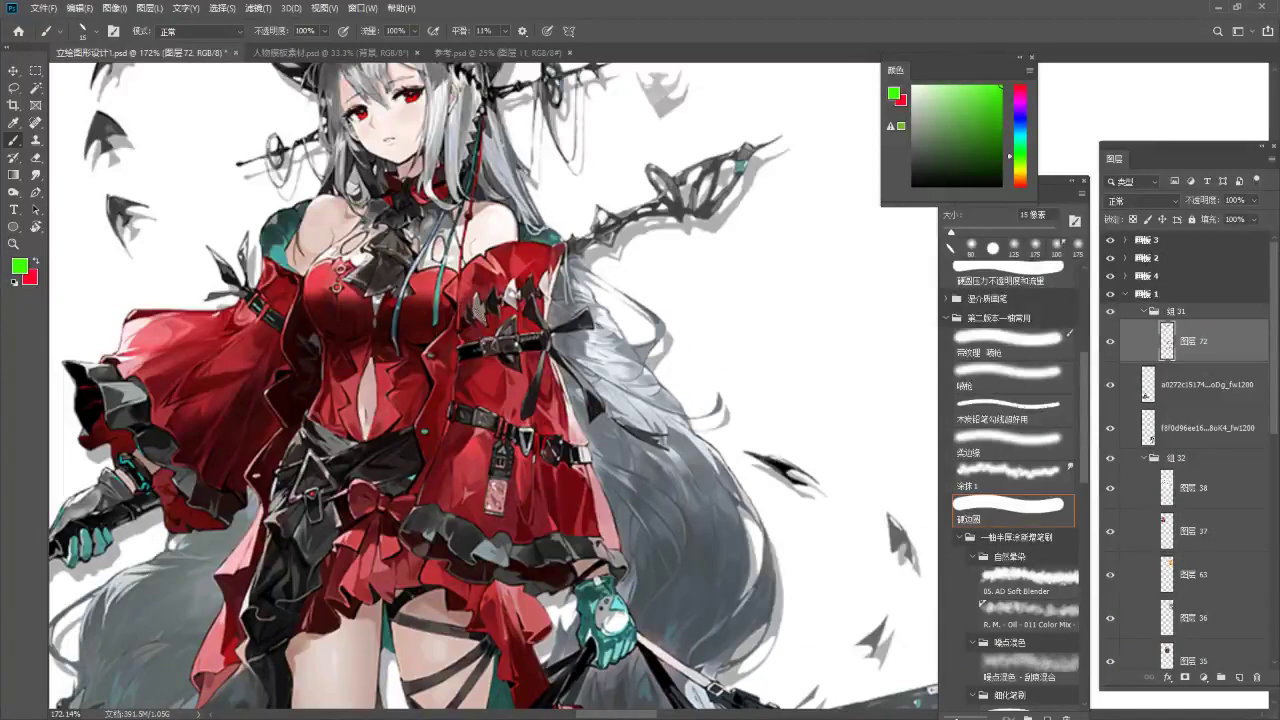
mouse_move(490, 459)
left_mouse_down()
mouse_move(491, 350)
mouse_move(558, 380)
mouse_move(532, 390)
left_mouse_up()
key("z")
key("b")
key("ctrl+z")
mouse_move(494, 303)
left_mouse_down()
mouse_move(543, 416)
mouse_move(508, 299)
left_mouse_up()
key("ctrl+z")
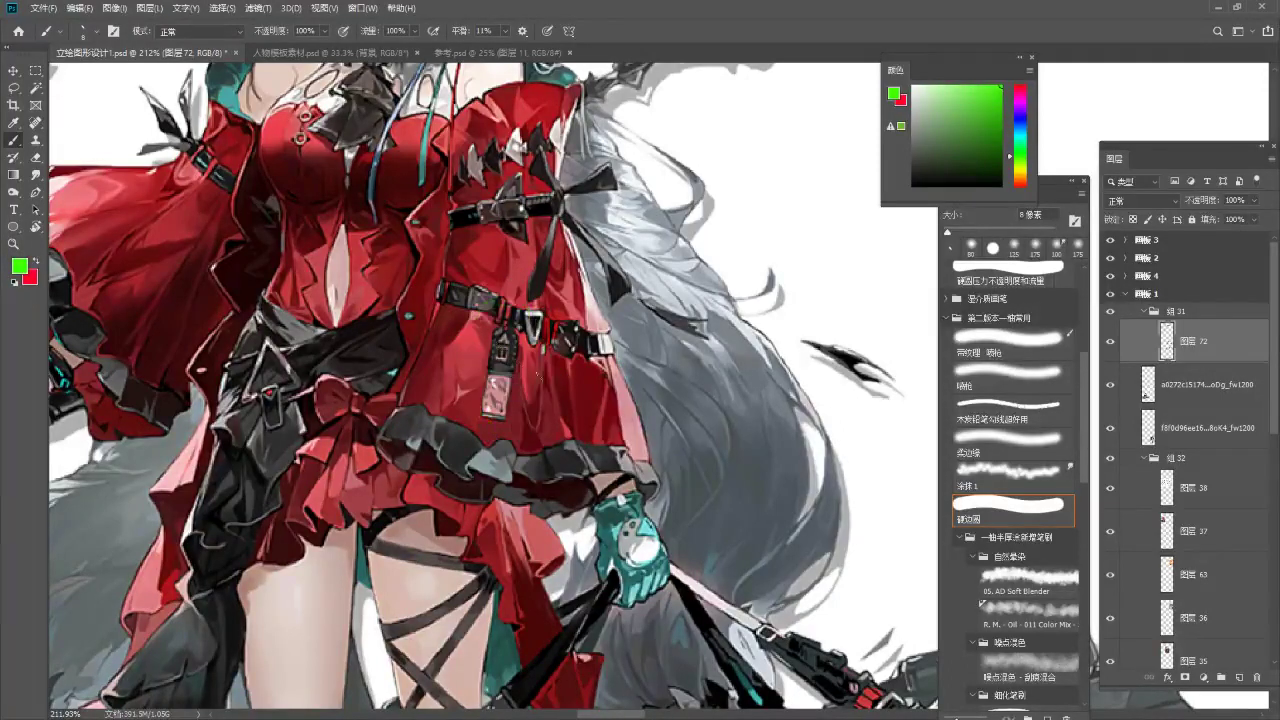
Try green strokes across the red-dressed character's waist and loops around her head and chest, and undo them.
key("z")
left_click_drag(545, 384, 513, 384)
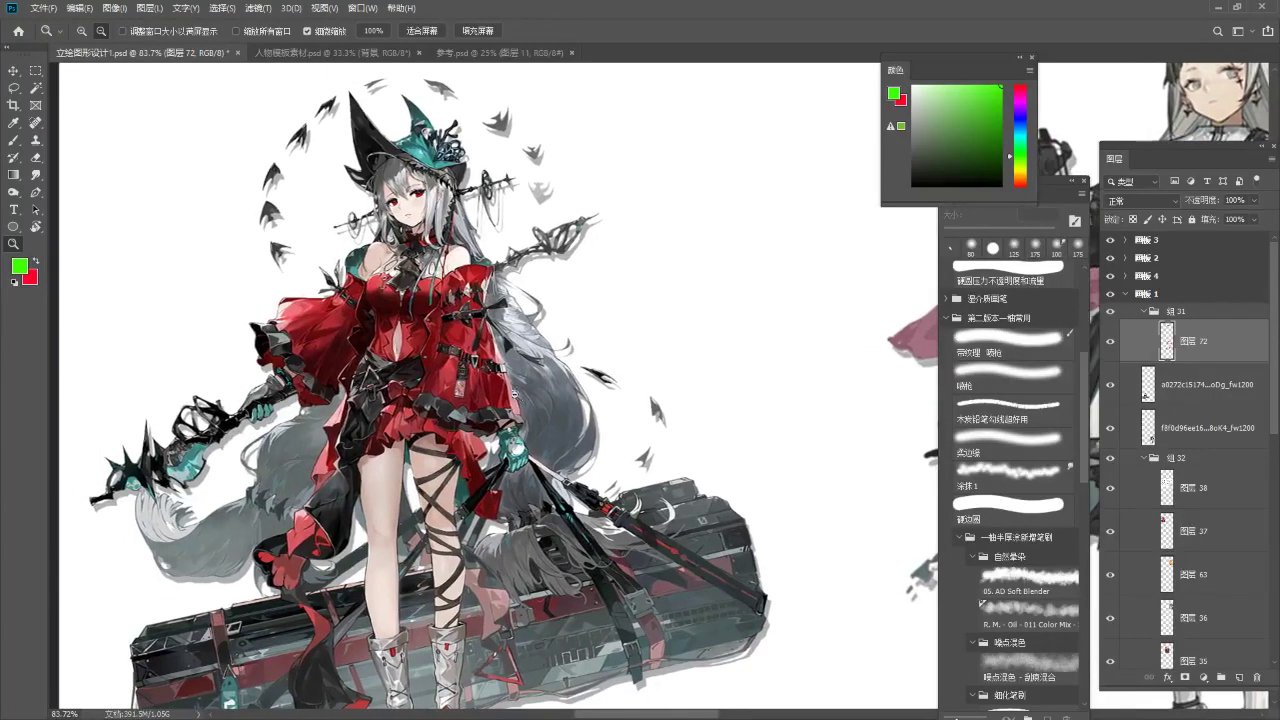
key("b")
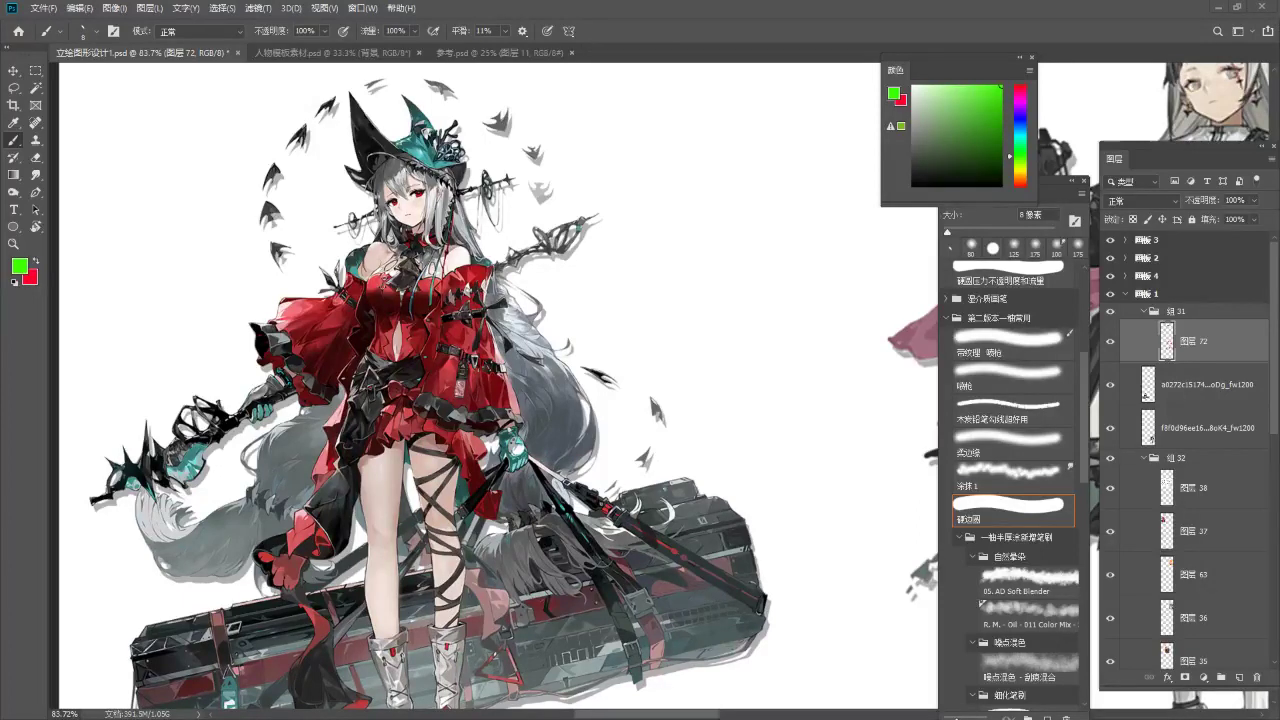
scroll(516, 375, "down", 3)
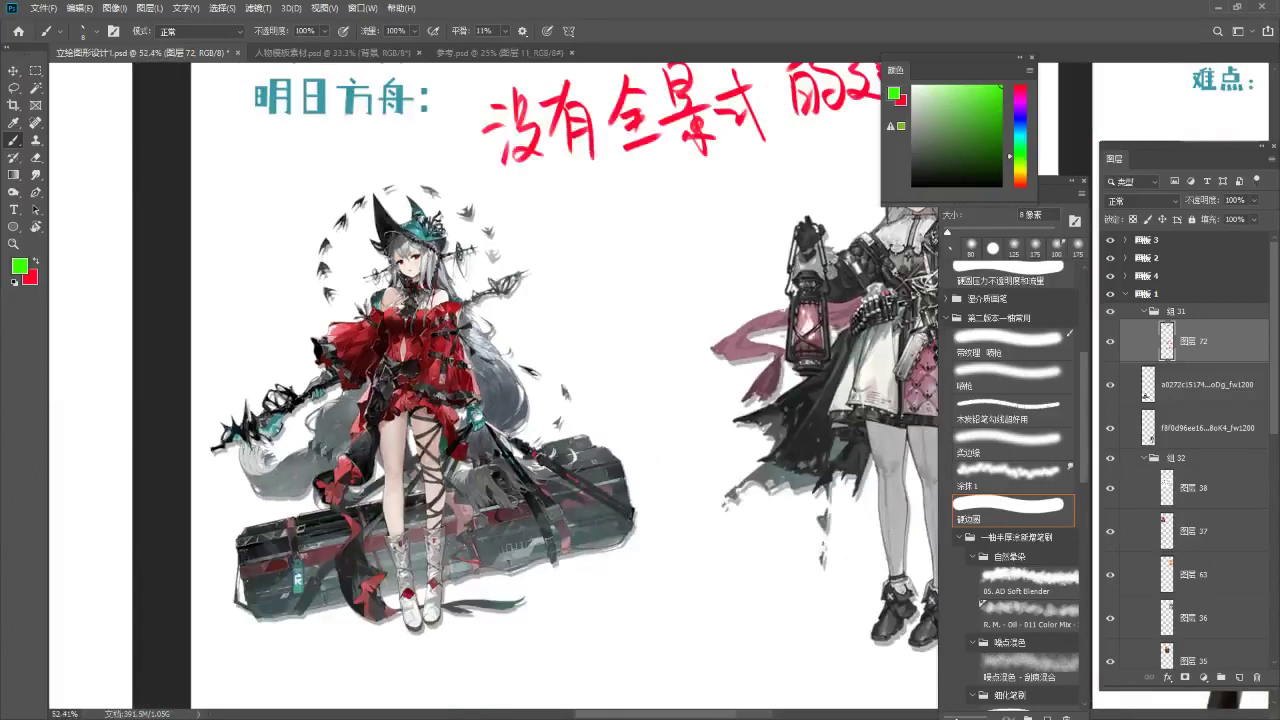
key("alt+space")
left_click_drag(466, 358, 508, 349)
key("b")
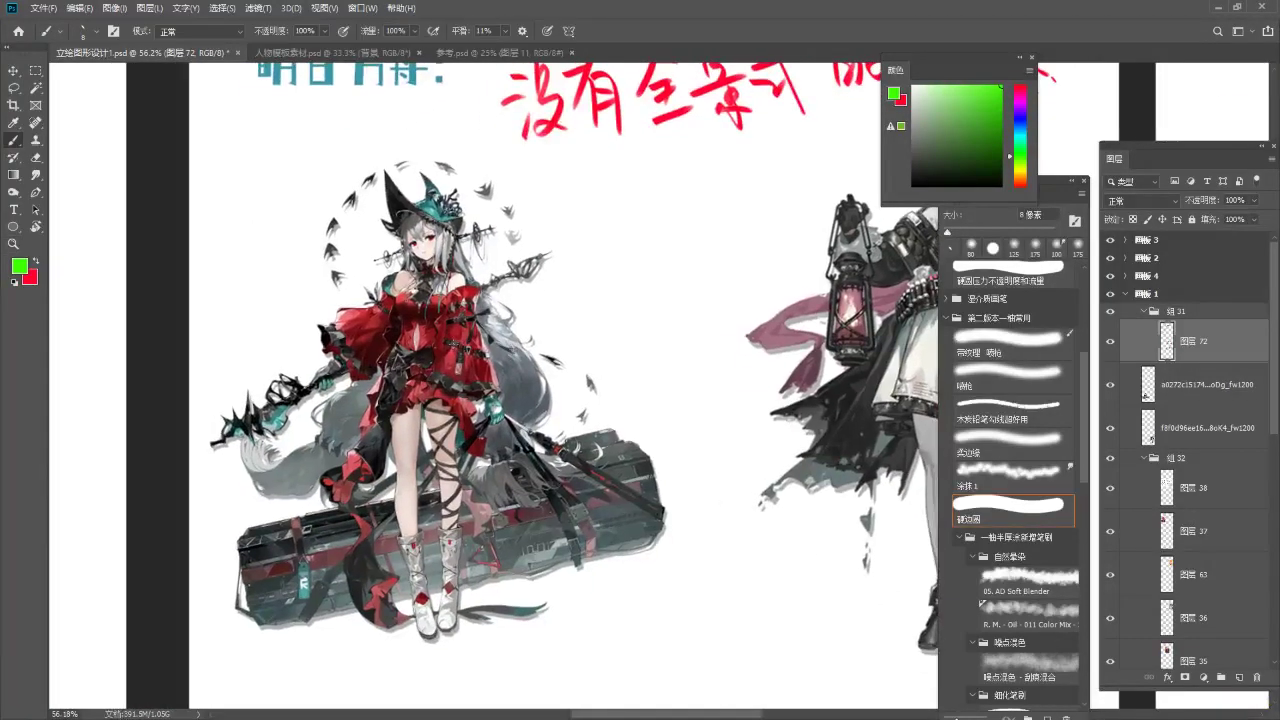
left_click_drag(350, 373, 512, 354)
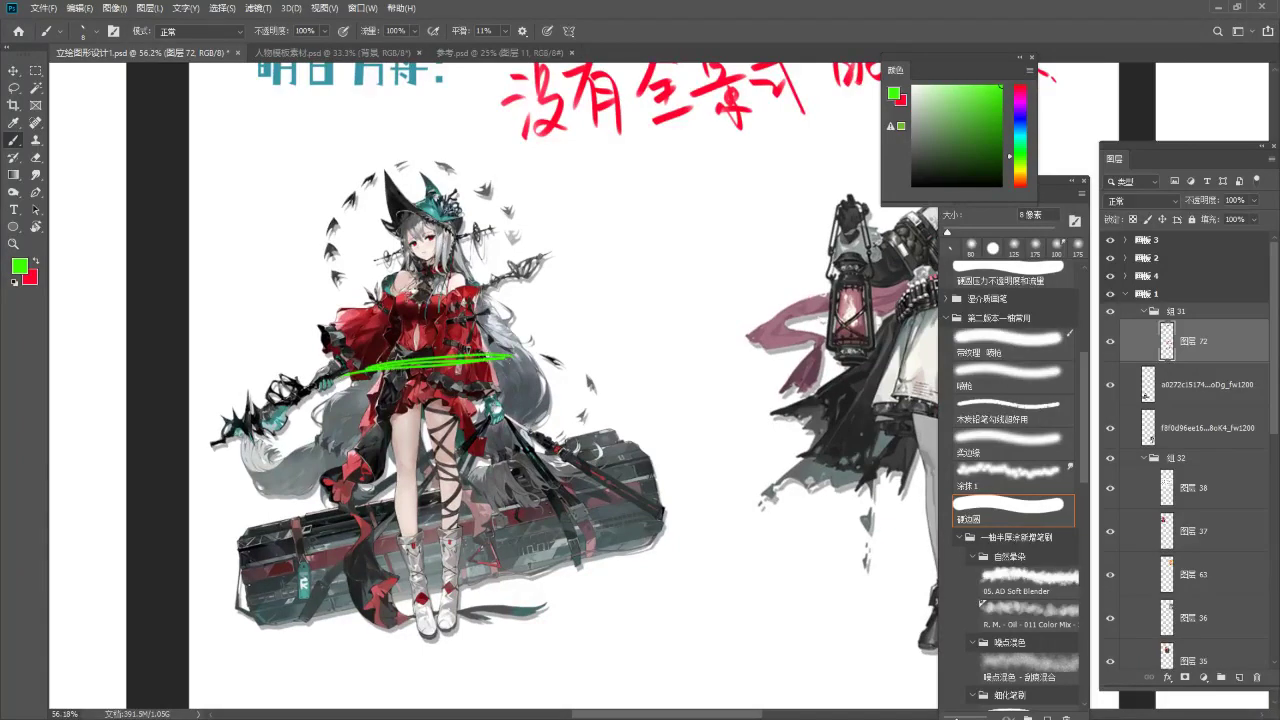
mouse_move(368, 285)
left_mouse_down()
mouse_move(440, 350)
mouse_move(470, 300)
mouse_move(470, 240)
left_mouse_up()
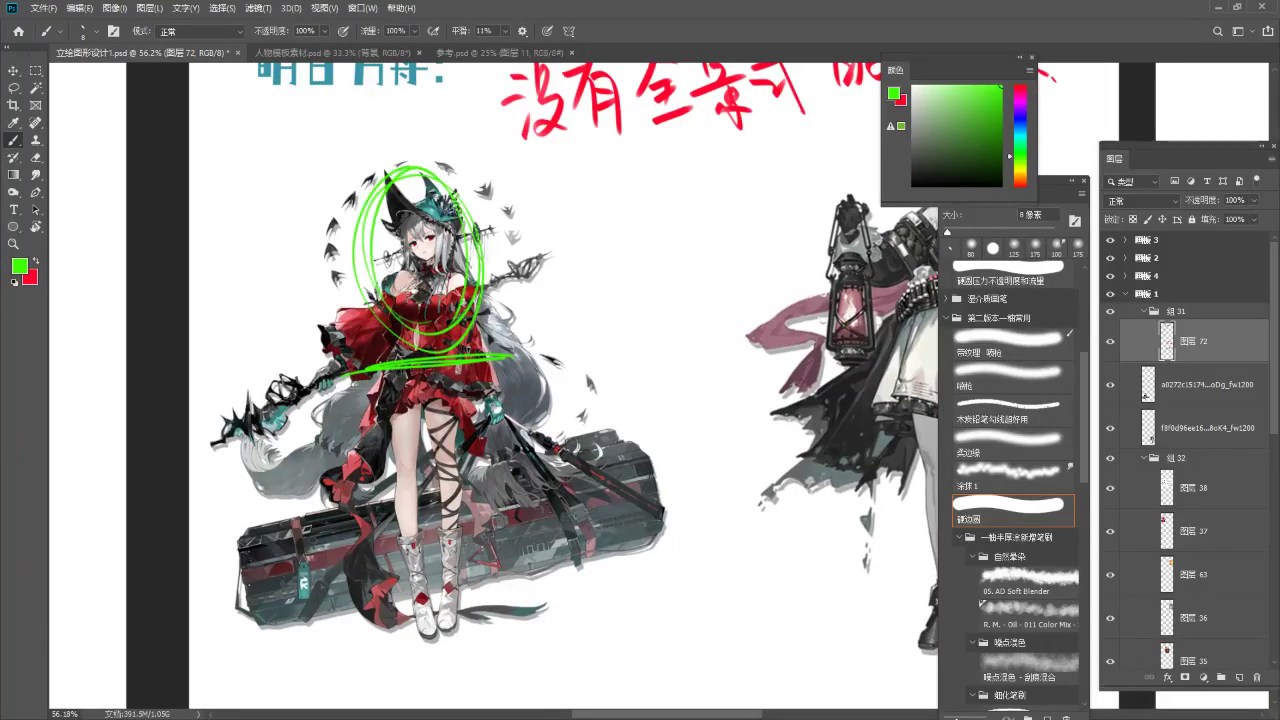
key("ctrl+z")
key("ctrl+z")
key("ctrl+z")
key("ctrl+z")
key("ctrl+z")
key("ctrl+z")
key("ctrl+z")
Circle the red-dressed character's torso, her head and shoulders, and her hat with separate green ovals.
key("ctrl+space")
mouse_move(417, 361)
left_mouse_down()
mouse_move(455, 347)
mouse_move(450, 333)
left_mouse_up()
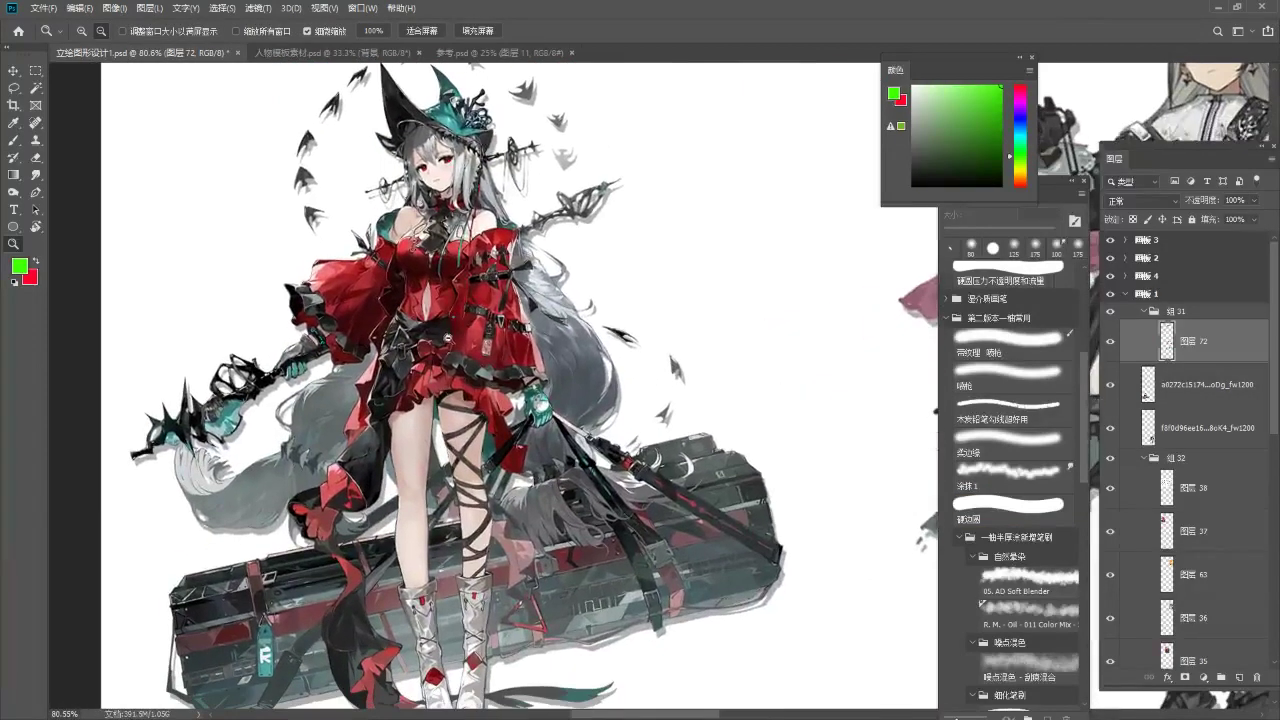
key("b")
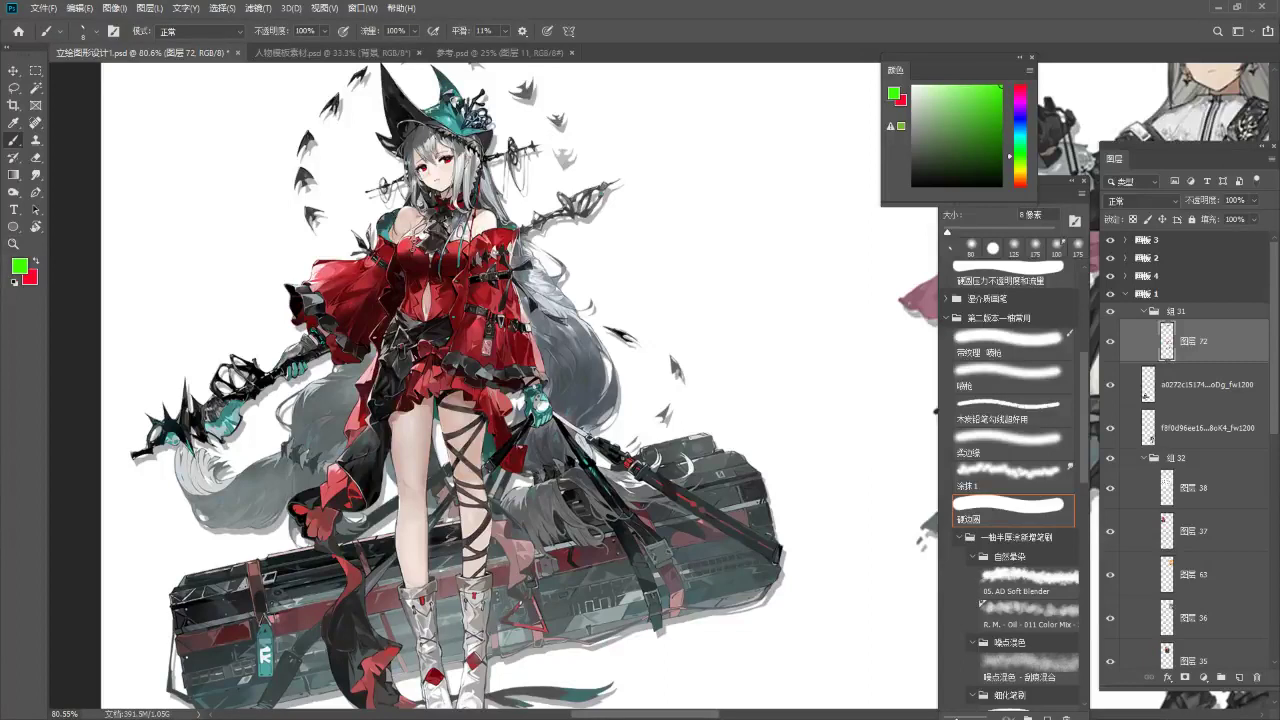
scroll(425, 374, "up", 2)
mouse_move(484, 446)
left_mouse_down()
mouse_move(331, 406)
mouse_move(351, 283)
mouse_move(486, 270)
mouse_move(532, 348)
mouse_move(500, 410)
left_mouse_up()
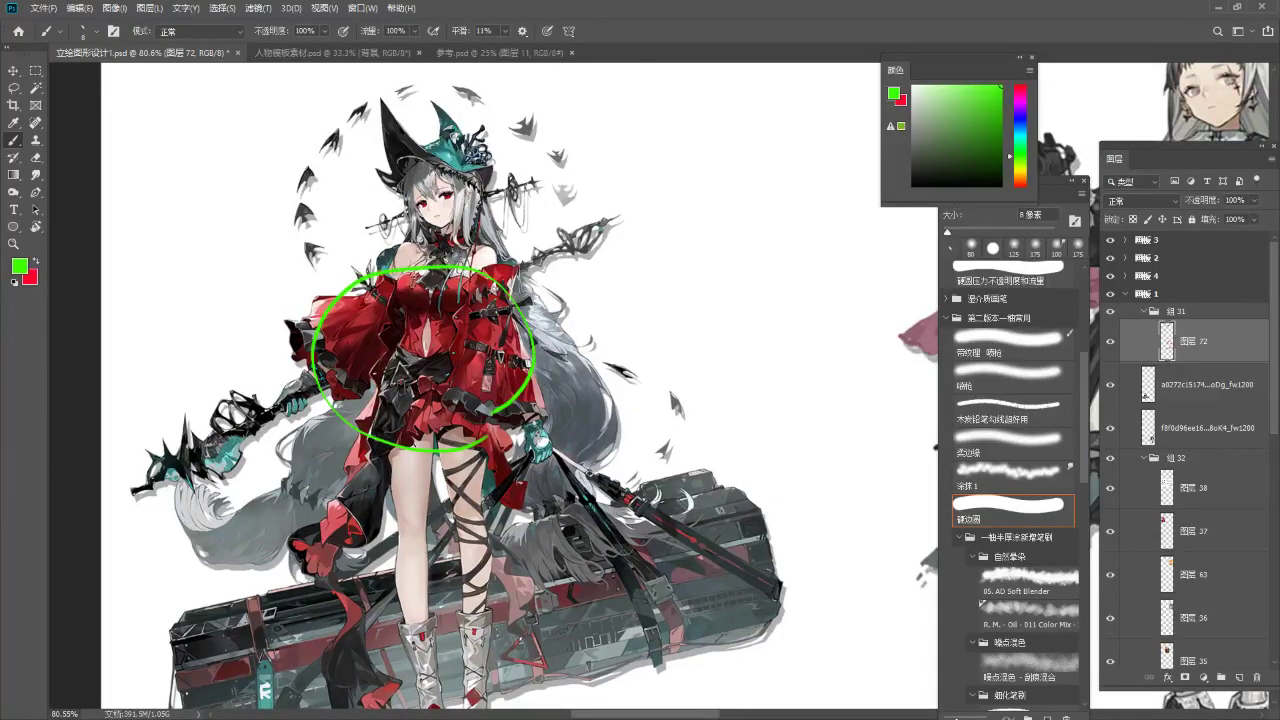
mouse_move(445, 288)
left_mouse_down()
mouse_move(395, 185)
mouse_move(520, 250)
mouse_move(495, 282)
mouse_move(503, 210)
left_mouse_up()
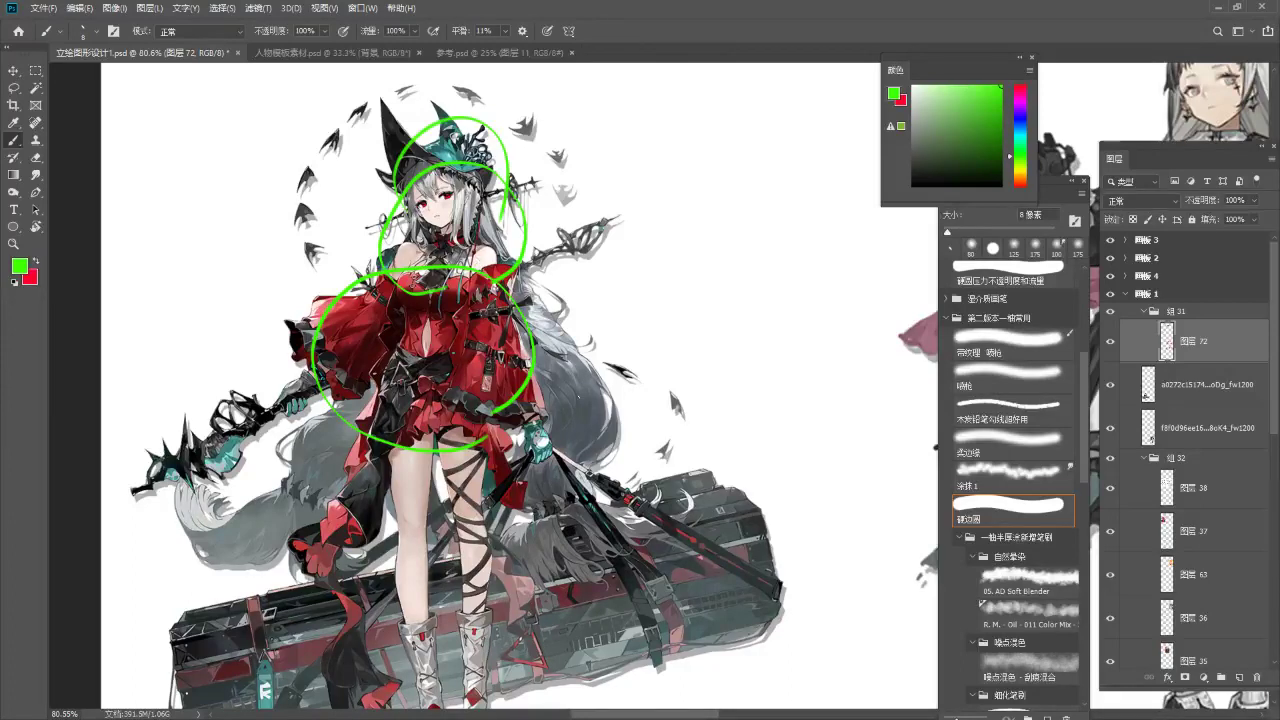
key("z")
left_click_drag(572, 390, 500, 390)
left_click_drag(779, 272, 522, 370)
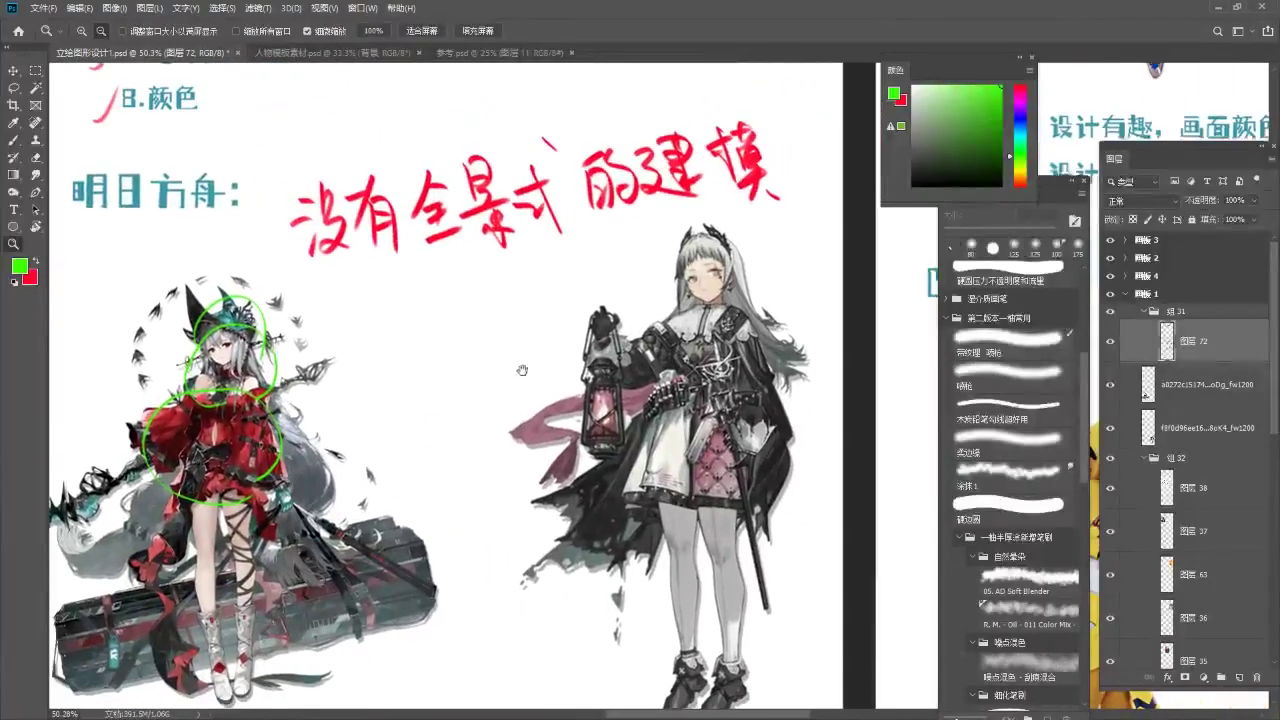
Examine the lantern-carrying character beside the red-dressed character and compare the two full figures.
key("b")
mouse_move(363, 271)
left_mouse_down()
mouse_move(771, 186)
mouse_move(393, 262)
mouse_move(772, 204)
left_mouse_up()
key("ctrl+z")
left_click_drag(750, 246, 787, 232)
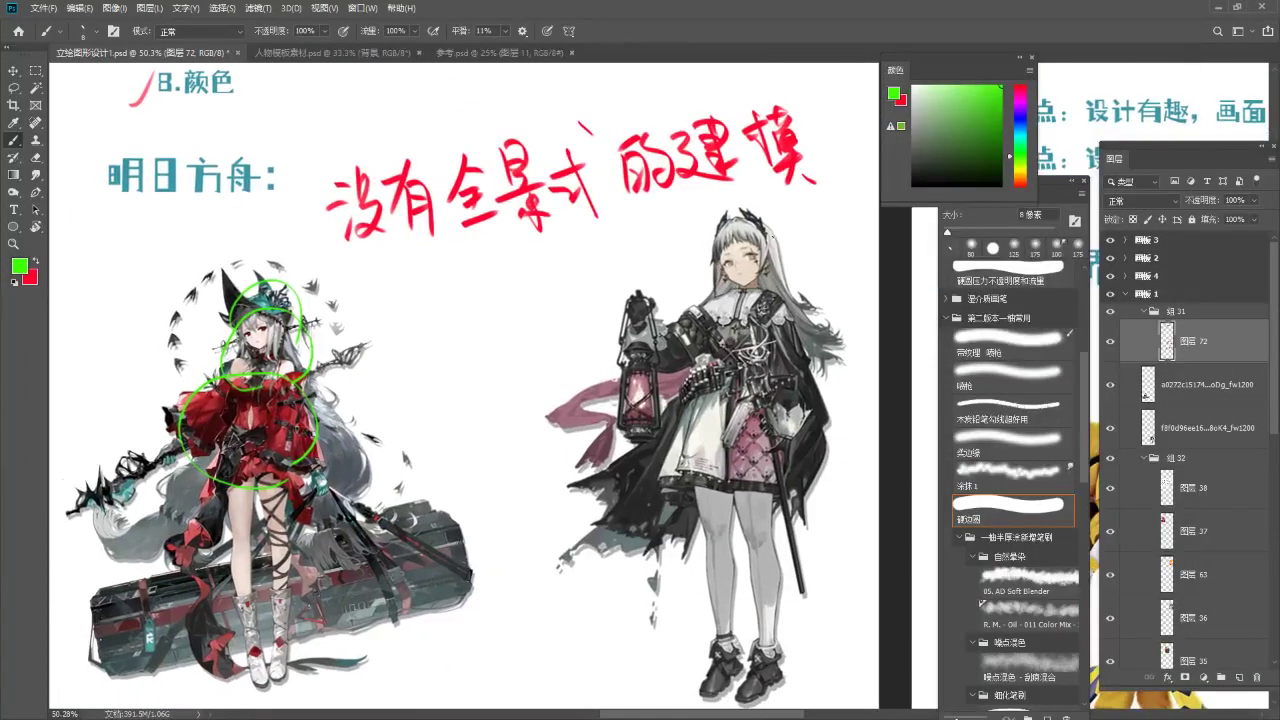
key("z")
left_click_drag(748, 356, 802, 352)
left_click_drag(796, 350, 738, 348)
left_click_drag(662, 364, 573, 427)
key("b")
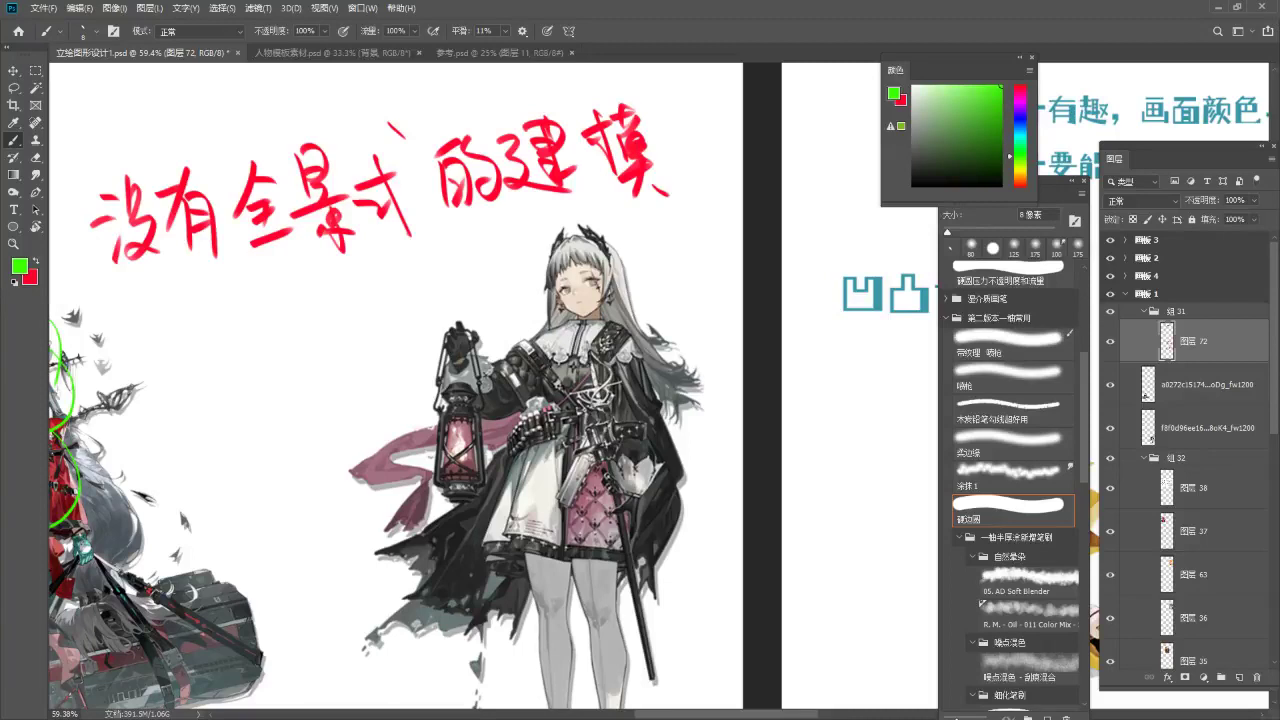
key("z")
mouse_move(635, 328)
left_mouse_down()
mouse_move(604, 325)
mouse_move(626, 319)
left_mouse_up()
left_click_drag(555, 372, 577, 397)
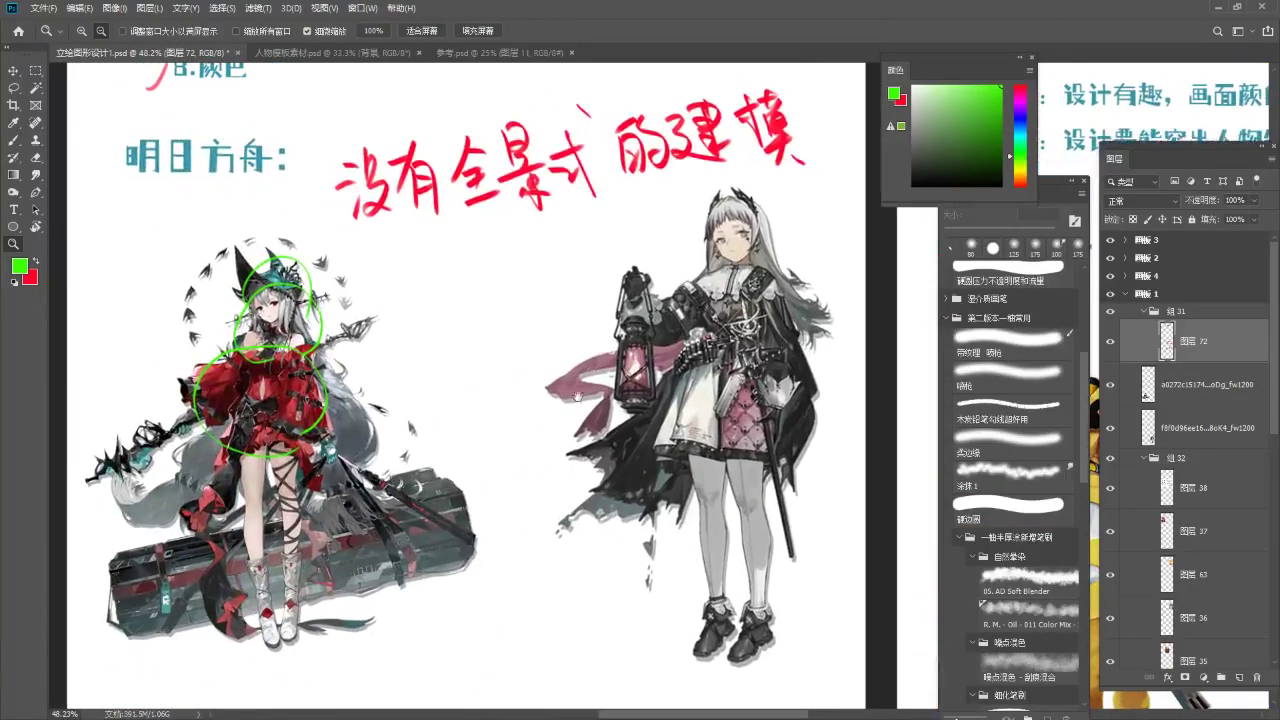
key("b")
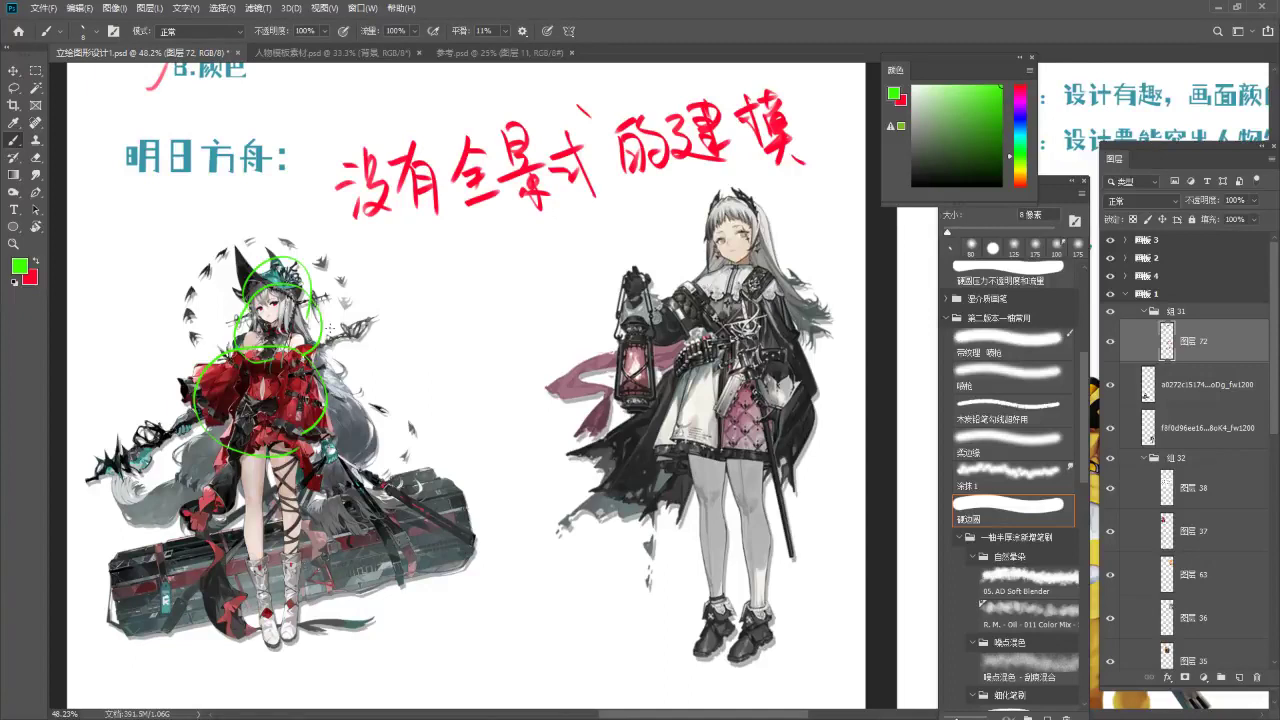
Underline list items 5 to 8 (人体脸蛋, 完成度, 趣味性, 颜色) in green.
scroll(331, 328, "down", 3)
left_click_drag(368, 235, 391, 496)
scroll(284, 269, "up", 1)
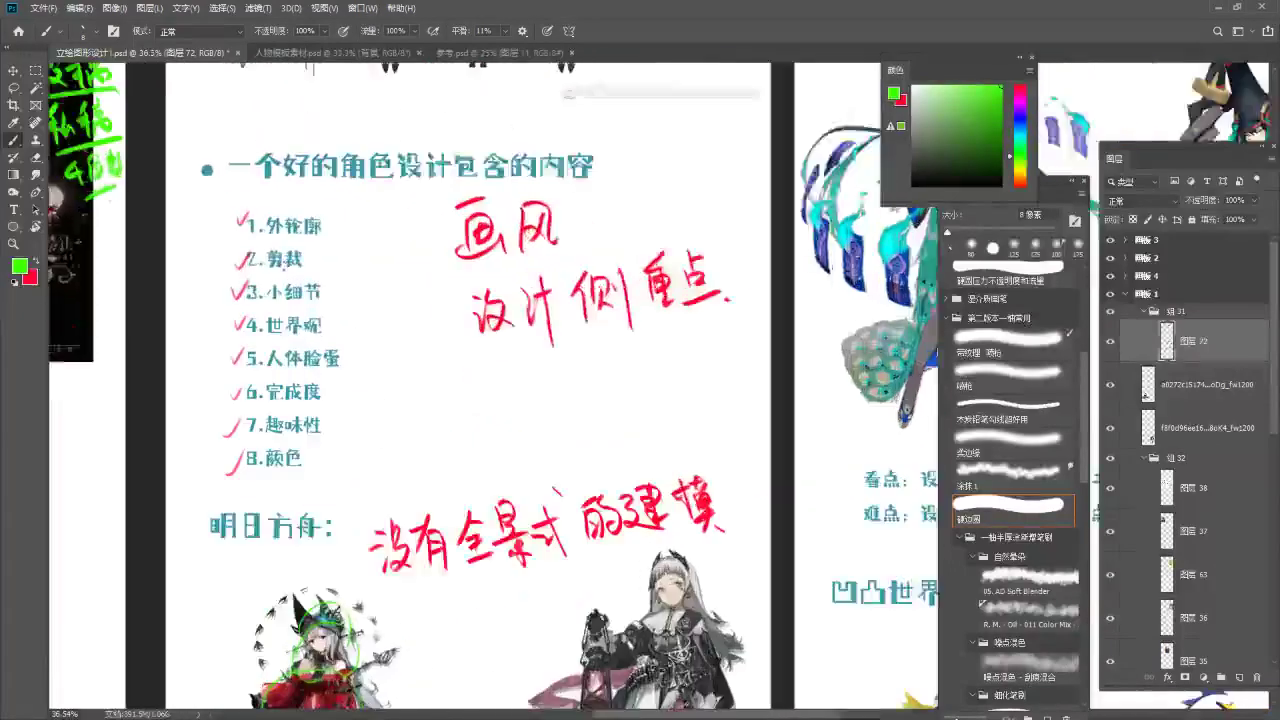
scroll(282, 265, "up", 1)
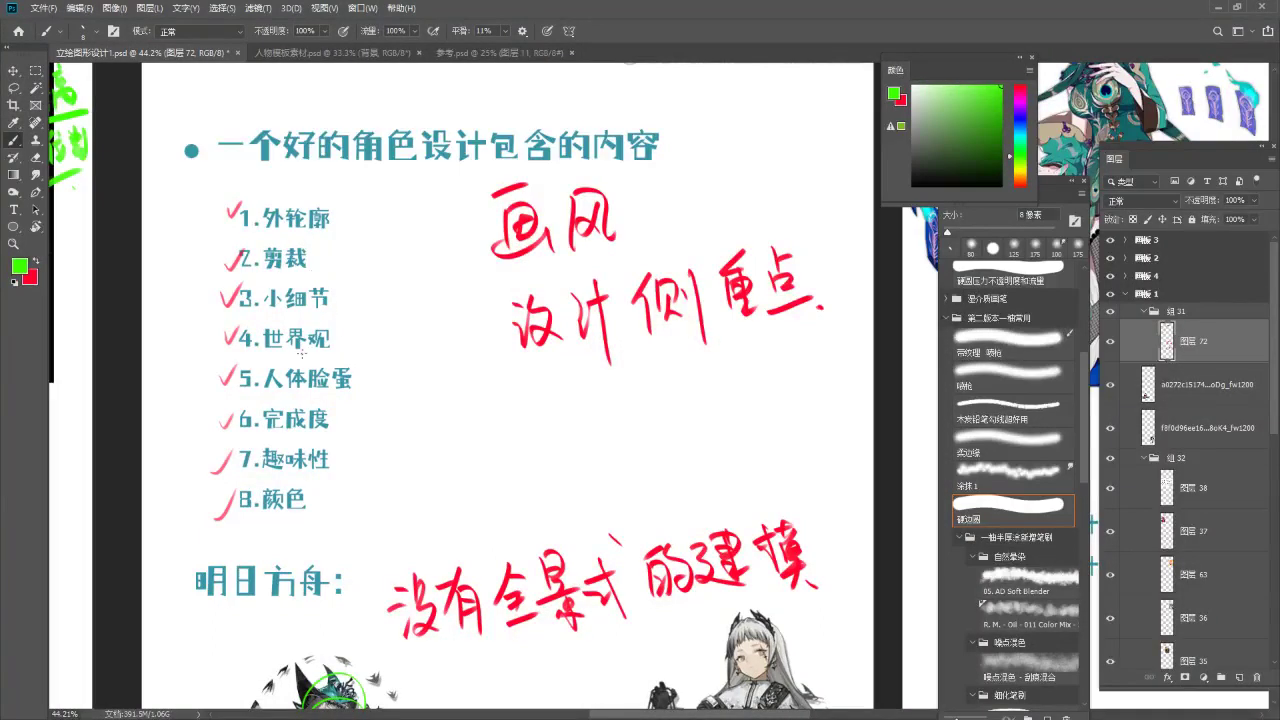
left_click_drag(265, 397, 350, 397)
left_click_drag(258, 438, 328, 436)
left_click_drag(242, 466, 332, 461)
left_click_drag(262, 515, 302, 507)
left_click_drag(465, 240, 345, 258)
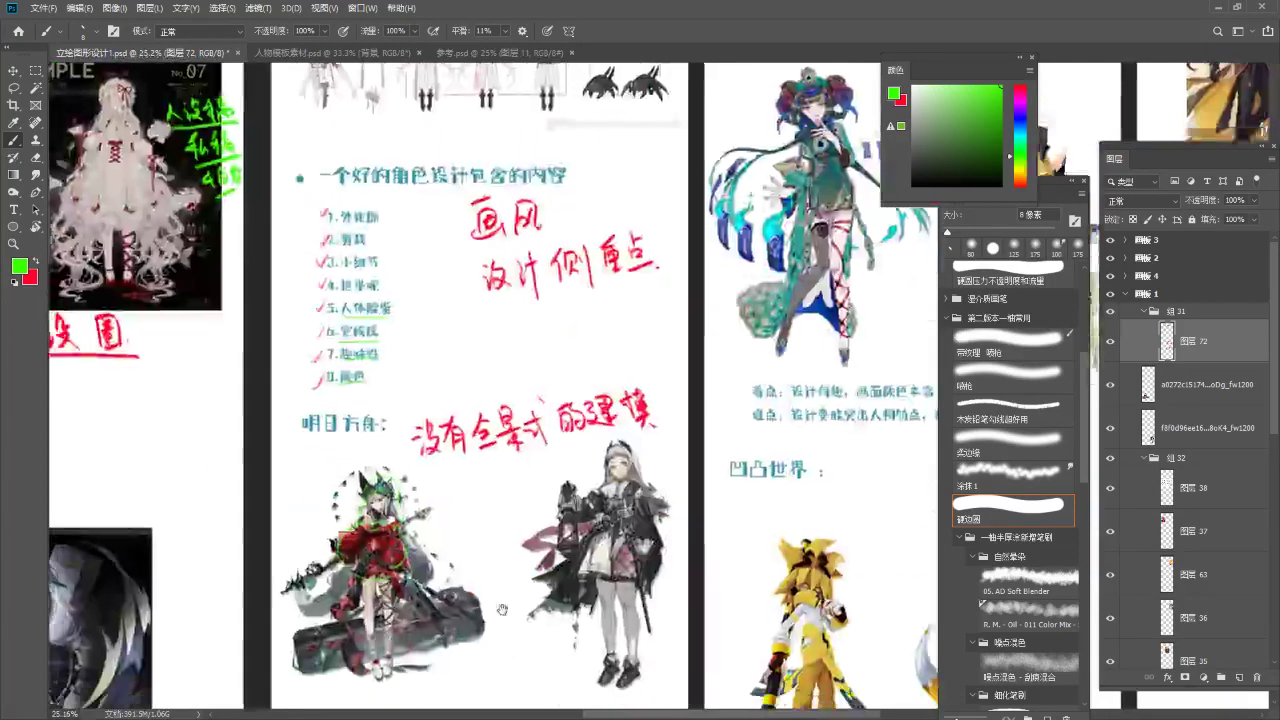
Enlarge the brush to 20 px, undo the trial mark below the 明日方舟 characters, and switch the colour to red.
left_click_drag(503, 606, 508, 312)
left_click_drag(415, 336, 525, 305)
scroll(524, 303, "up", 1)
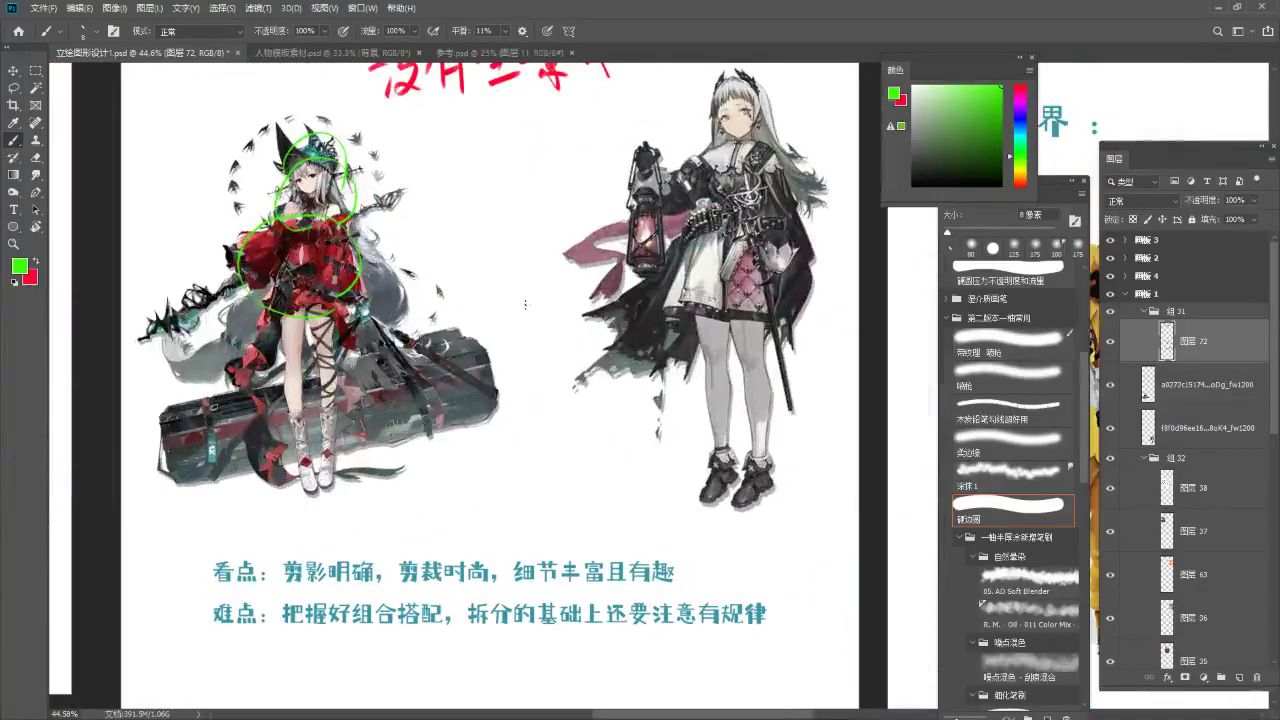
scroll(470, 340, "up", 1)
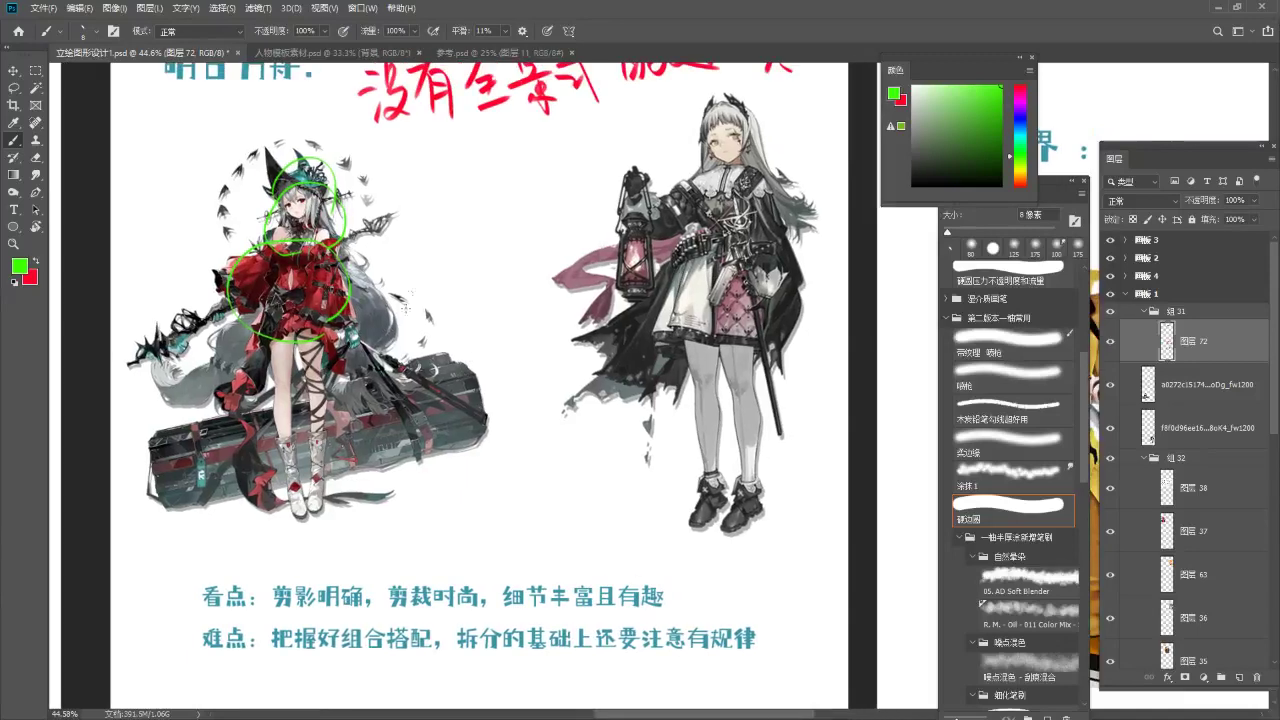
key("bracketright")
key("bracketright")
key("bracketright")
left_click_drag(419, 490, 431, 484)
key("ctrl+z")
key("ctrl+z")
key("x")
Handwrite 剪裁+小 in red in the space between the 明日方舟 characters and the 看点 text.
left_click_drag(424, 475, 430, 482)
mouse_move(438, 476)
left_mouse_down()
mouse_move(420, 492)
mouse_move(446, 485)
left_mouse_up()
mouse_move(422, 498)
left_mouse_down()
mouse_move(420, 519)
mouse_move(433, 510)
left_mouse_up()
left_click_drag(440, 492, 452, 530)
left_click_drag(434, 516, 424, 538)
mouse_move(468, 476)
left_mouse_down()
mouse_move(486, 474)
mouse_move(478, 500)
left_mouse_up()
left_click_drag(462, 492, 494, 488)
mouse_move(500, 466)
left_mouse_down()
mouse_move(504, 519)
mouse_move(470, 512)
left_mouse_up()
left_click_drag(466, 510, 490, 524)
left_click_drag(481, 516, 550, 484)
left_click_drag(532, 470, 536, 532)
mouse_move(486, 493)
left_mouse_down()
mouse_move(507, 484)
mouse_move(493, 507)
left_mouse_up()
left_click_drag(568, 494, 566, 530)
left_click_drag(566, 508, 560, 522)
left_click_drag(580, 506, 592, 518)
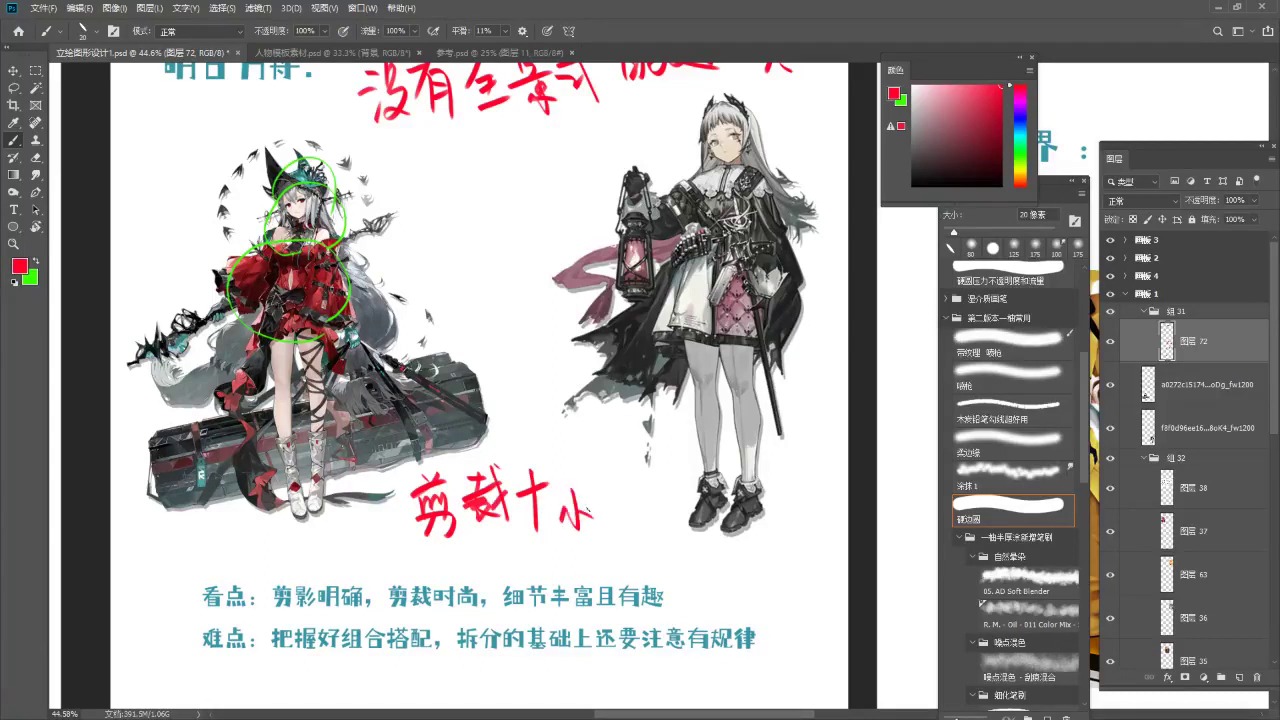
Lasso the handwritten 小, move it slightly lower, and clear the selection.
key("l")
left_click_drag(552, 430, 550, 390)
mouse_move(548, 510)
left_mouse_down()
mouse_move(486, 543)
mouse_move(550, 558)
left_mouse_up()
key("ctrl+d")
Continue the red note under the 明日方舟 characters with 细节+完成度.
key("b")
mouse_move(552, 530)
left_mouse_down()
mouse_move(574, 558)
mouse_move(562, 560)
mouse_move(574, 556)
left_mouse_up()
mouse_move(578, 524)
left_mouse_down()
mouse_move(588, 514)
mouse_move(582, 537)
left_mouse_up()
mouse_move(580, 530)
left_mouse_down()
mouse_move(597, 549)
mouse_move(590, 587)
left_mouse_up()
mouse_move(611, 545)
left_mouse_down()
mouse_move(636, 543)
mouse_move(626, 571)
left_mouse_up()
left_click_drag(662, 517, 663, 530)
left_click_drag(652, 540, 676, 546)
mouse_move(666, 556)
left_mouse_down()
mouse_move(658, 578)
mouse_move(690, 580)
left_mouse_up()
mouse_move(690, 547)
left_mouse_down()
mouse_move(712, 519)
mouse_move(696, 574)
left_mouse_up()
left_click_drag(700, 530, 726, 584)
mouse_move(706, 526)
left_mouse_down()
mouse_move(756, 536)
mouse_move(730, 588)
left_mouse_up()
mouse_move(738, 552)
left_mouse_down()
mouse_move(758, 548)
mouse_move(760, 576)
mouse_move(744, 588)
left_mouse_up()
left_click_drag(746, 572, 778, 591)
key("alt+space")
mouse_move(721, 541)
left_mouse_down()
mouse_move(688, 543)
mouse_move(701, 531)
left_mouse_up()
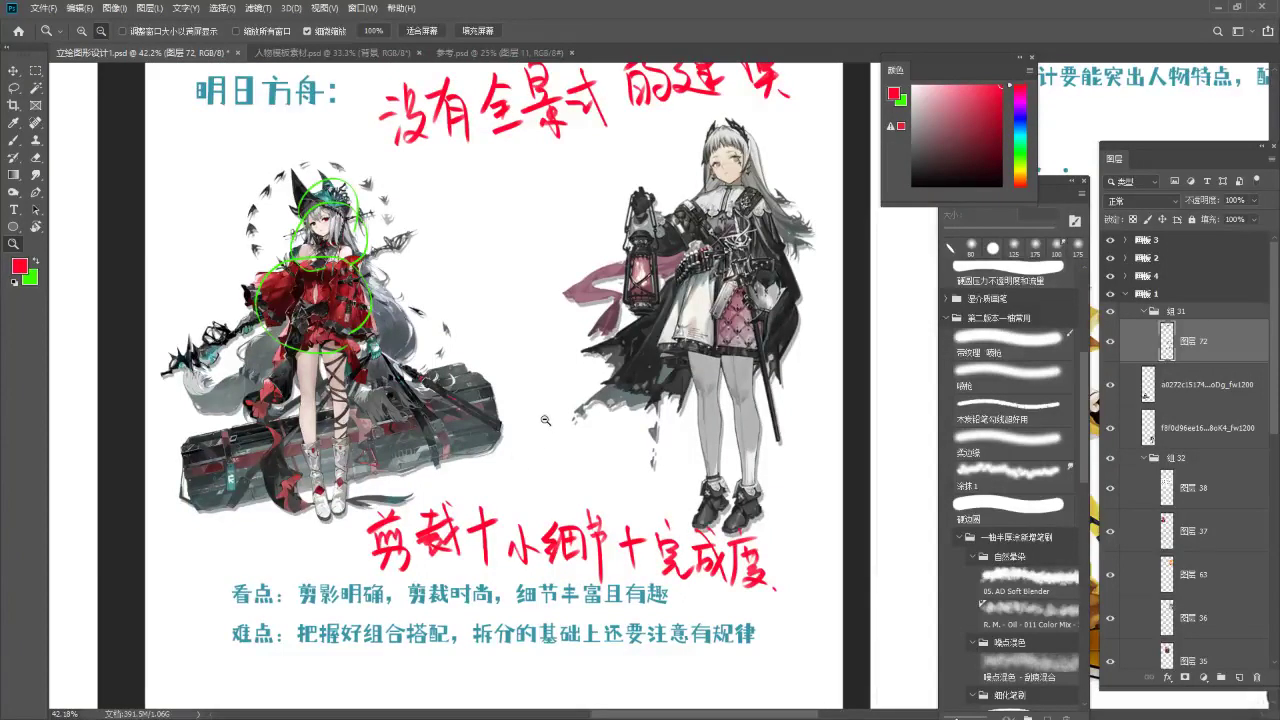
key("b")
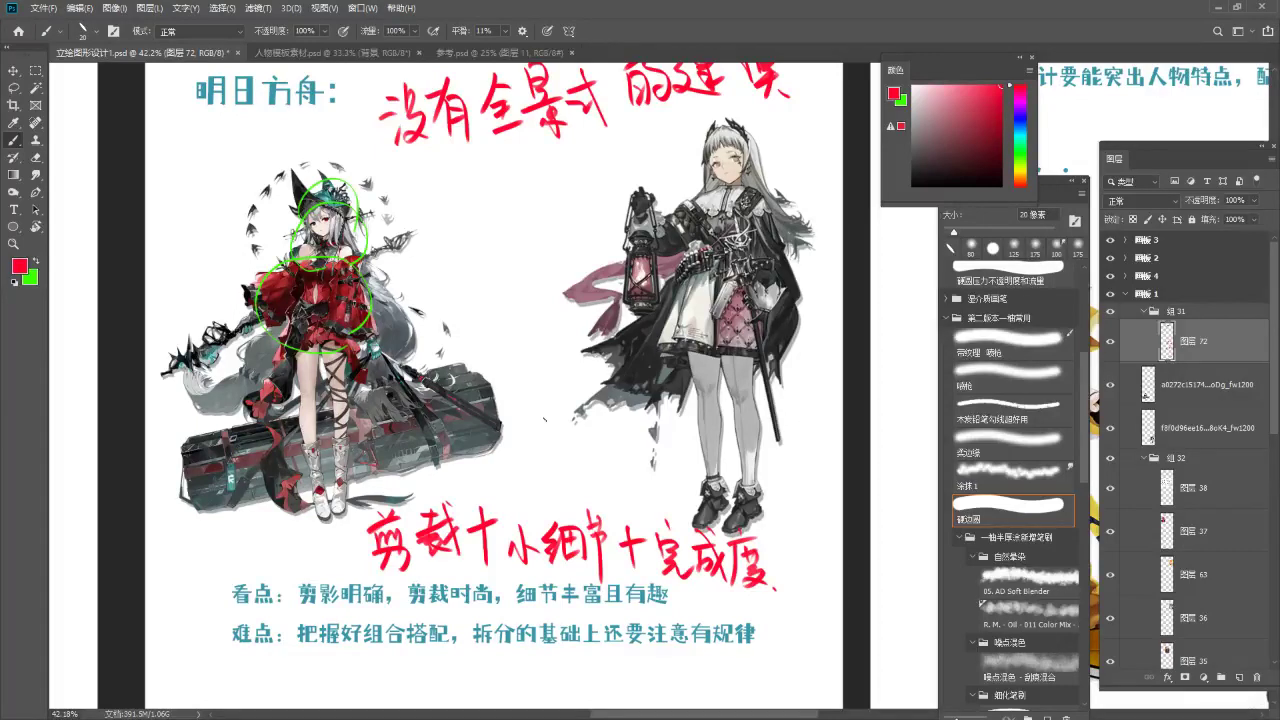
Examine the two 七日之都 character illustrations and the 看点 and 难点 text beneath them.
key("z")
left_click_drag(630, 436, 545, 436)
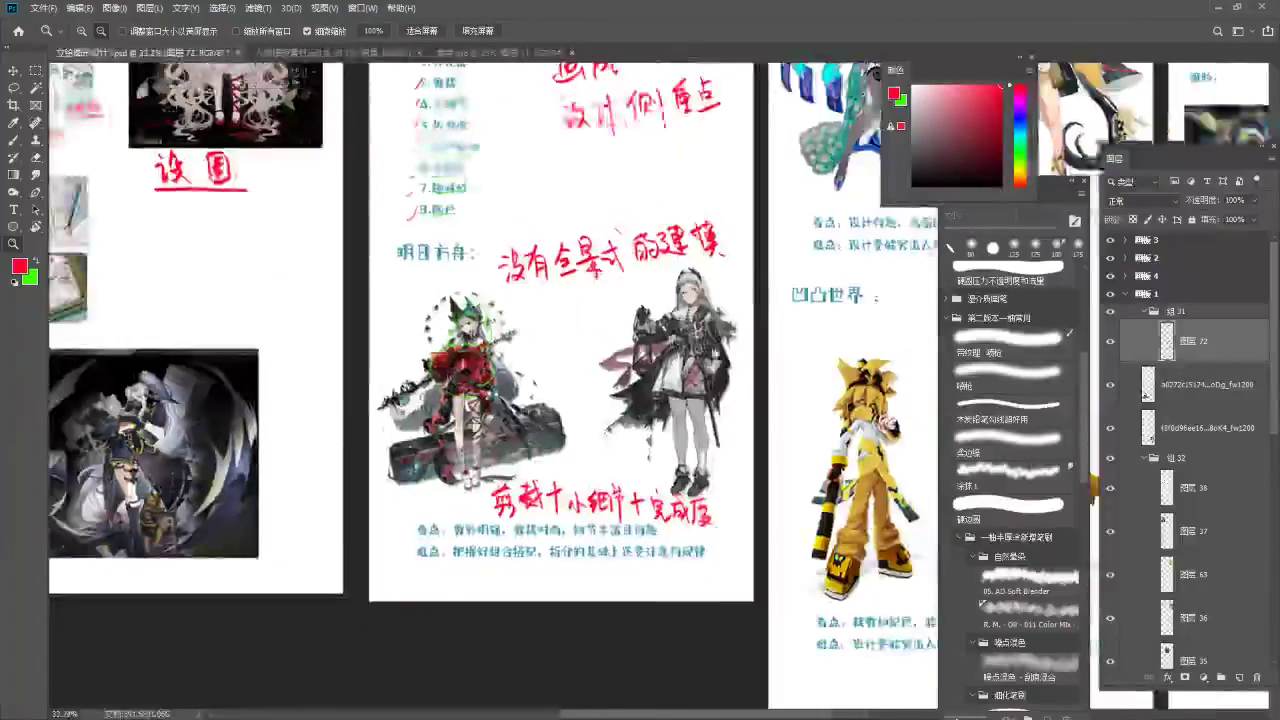
left_click_drag(750, 190, 456, 570)
left_click_drag(768, 126, 585, 512)
mouse_move(507, 393)
left_mouse_down()
mouse_move(590, 425)
mouse_move(628, 330)
mouse_move(584, 356)
mouse_move(555, 348)
left_mouse_up()
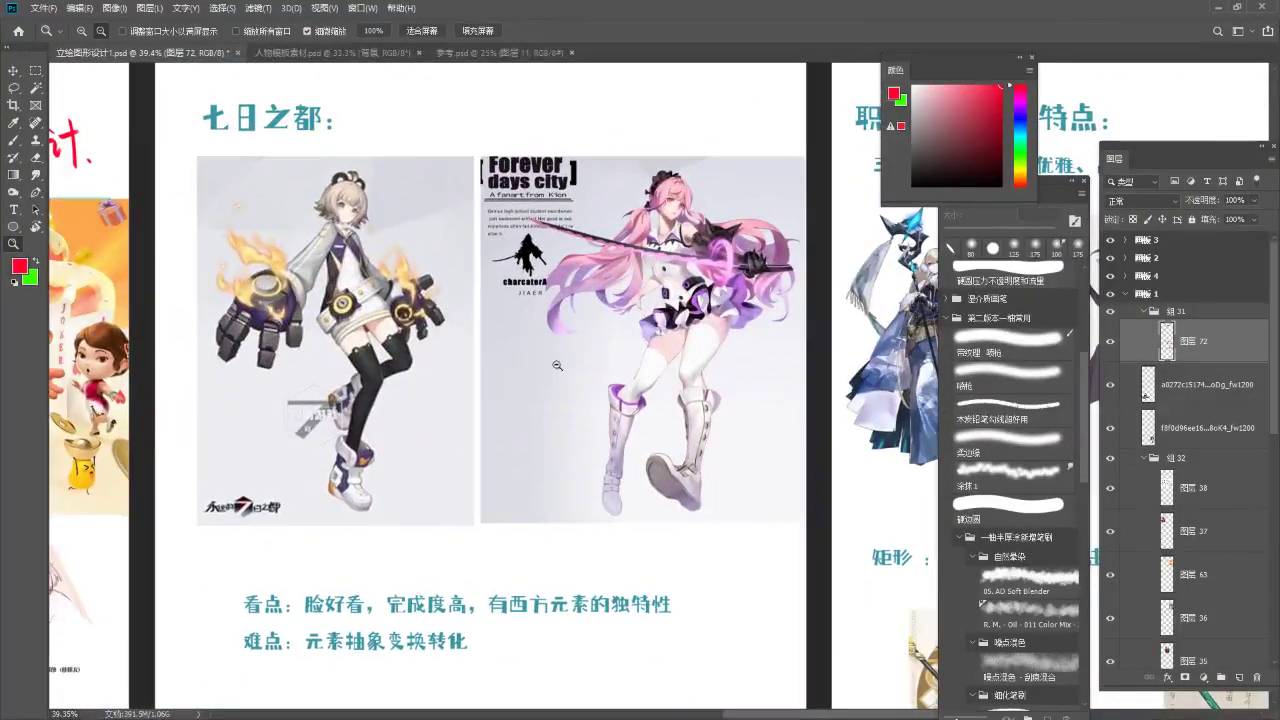
key("b")
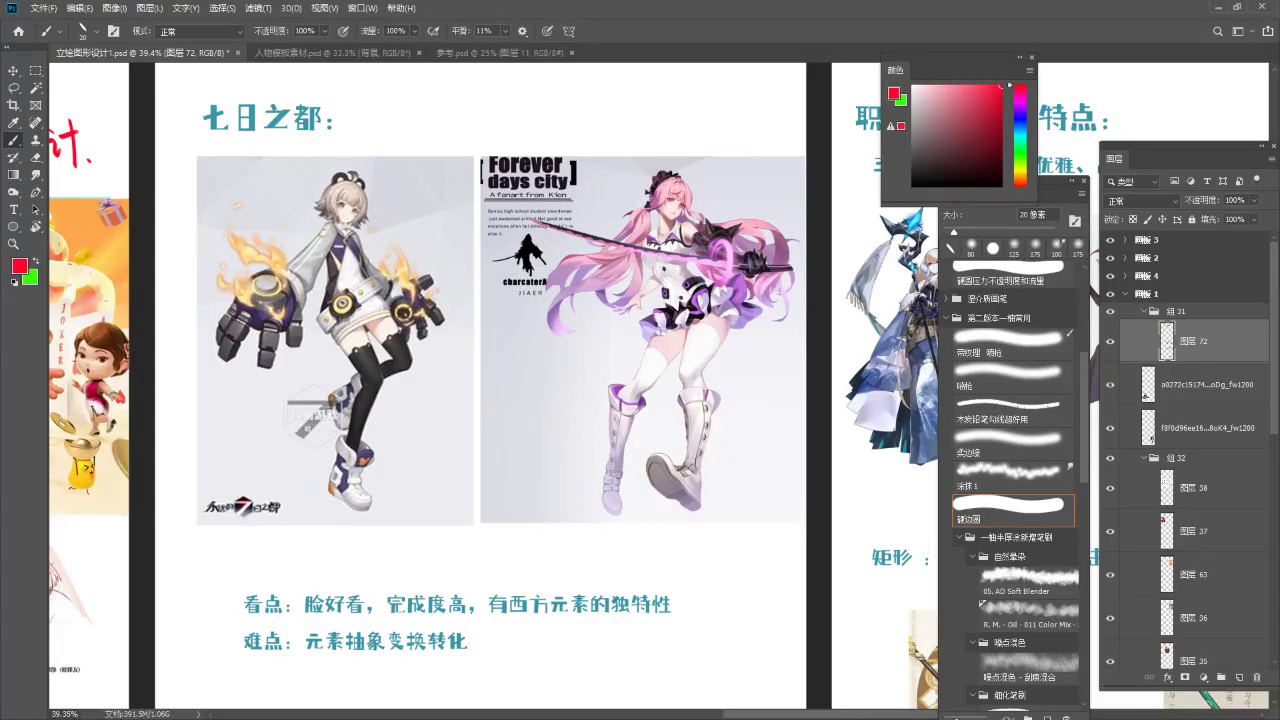
scroll(372, 246, "up", 2)
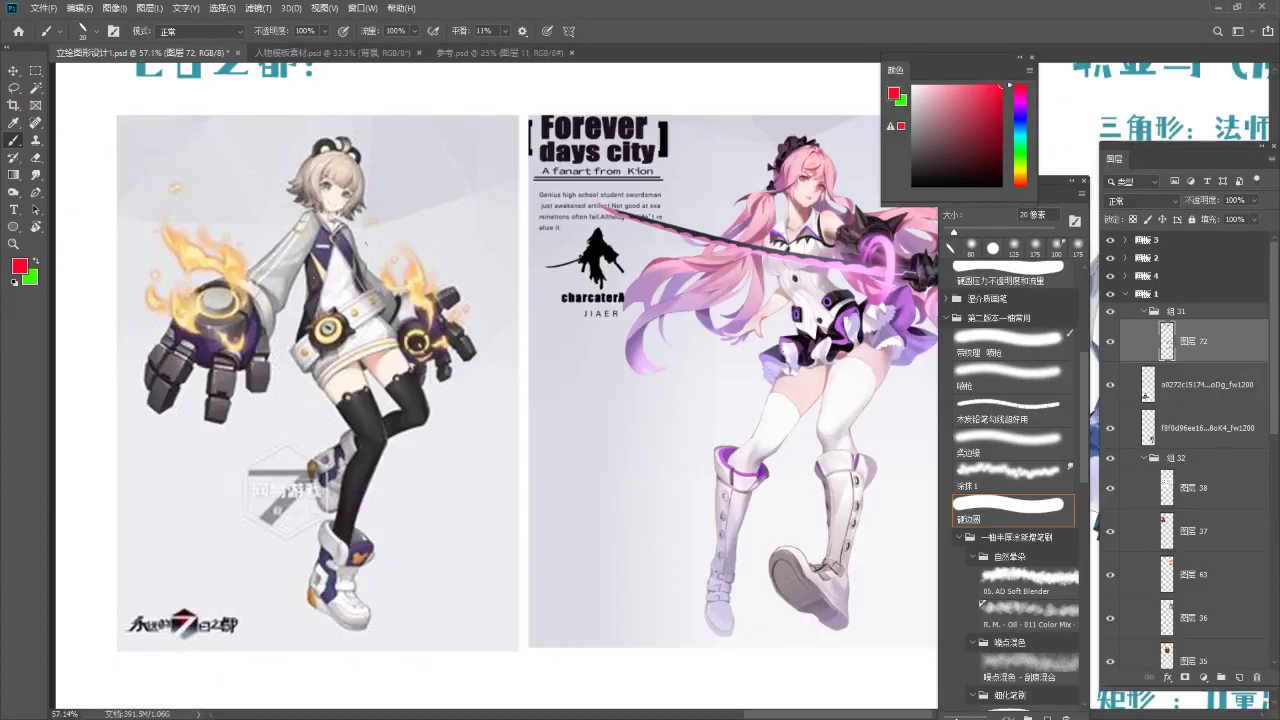
scroll(390, 306, "down", 2)
scroll(700, 275, "up", 4)
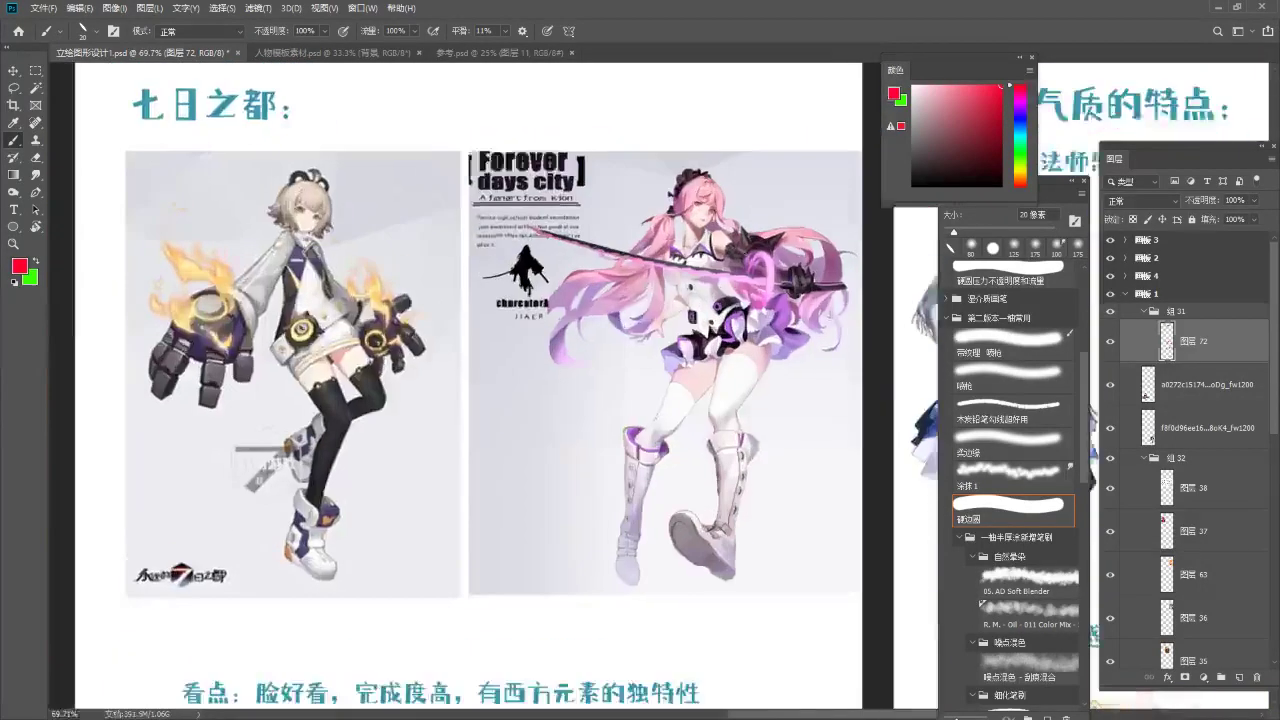
scroll(702, 322, "down", 3)
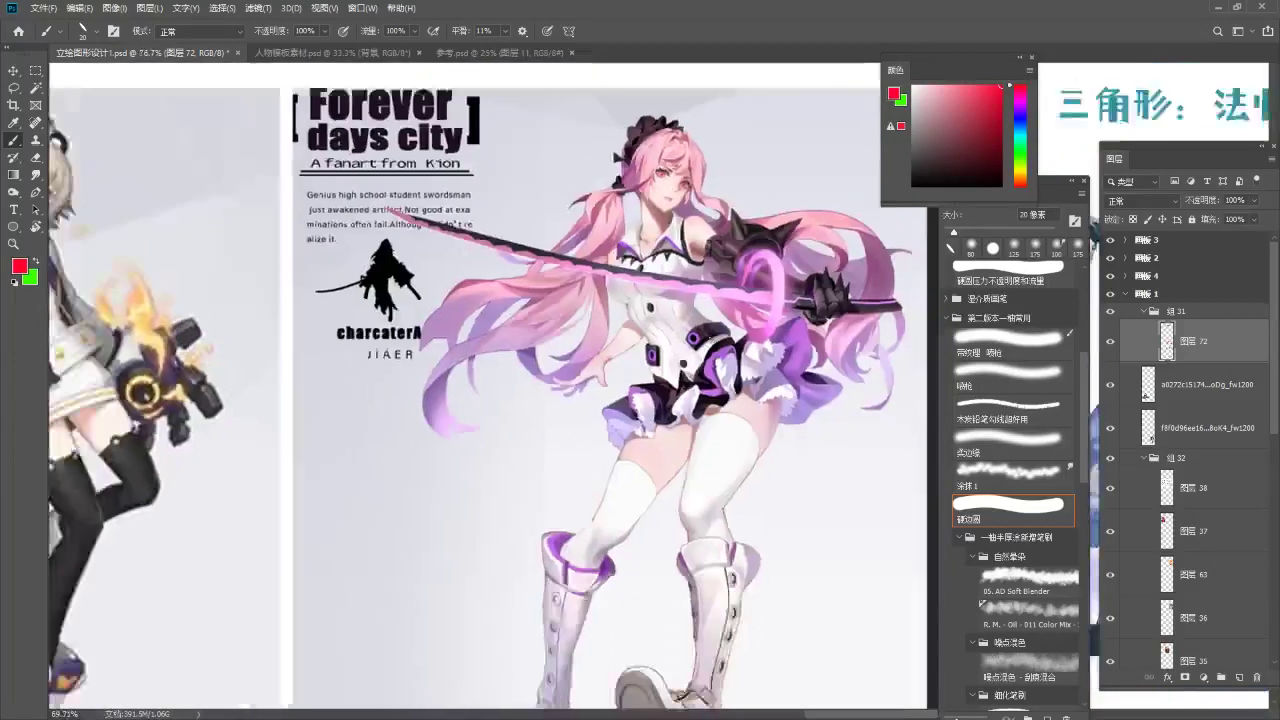
scroll(614, 530, "up", 1)
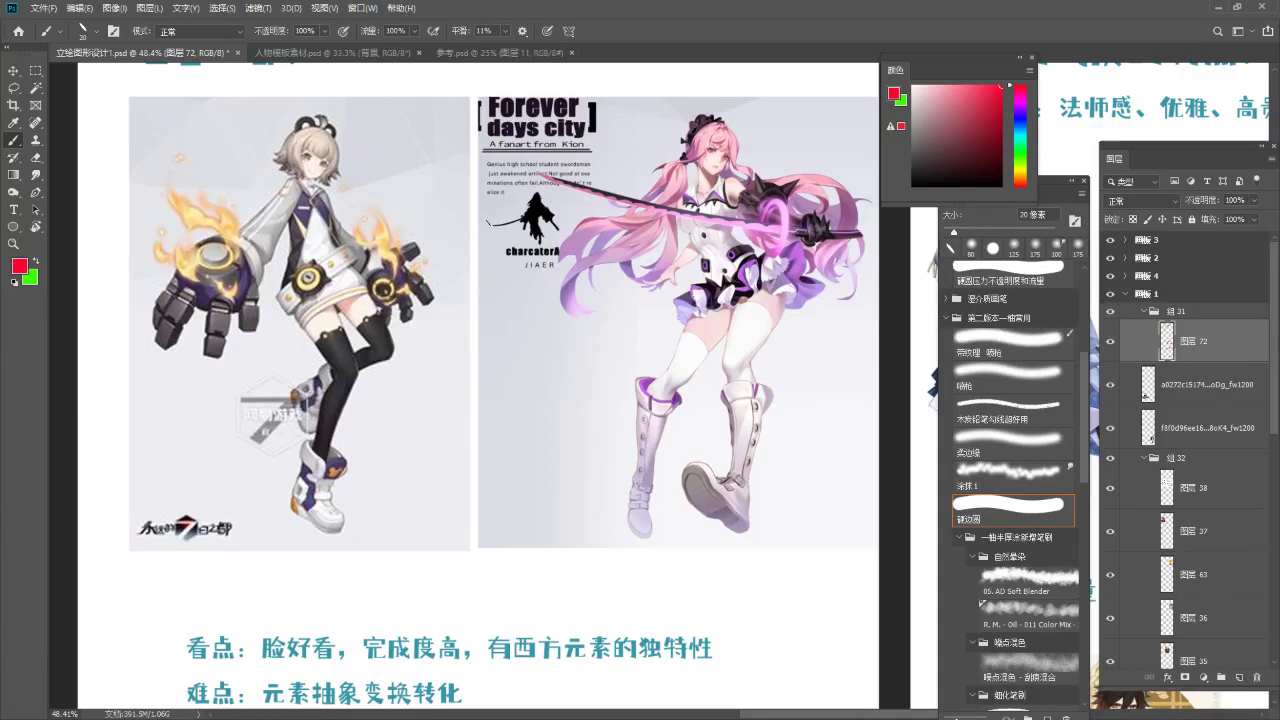
scroll(416, 342, "down", 1)
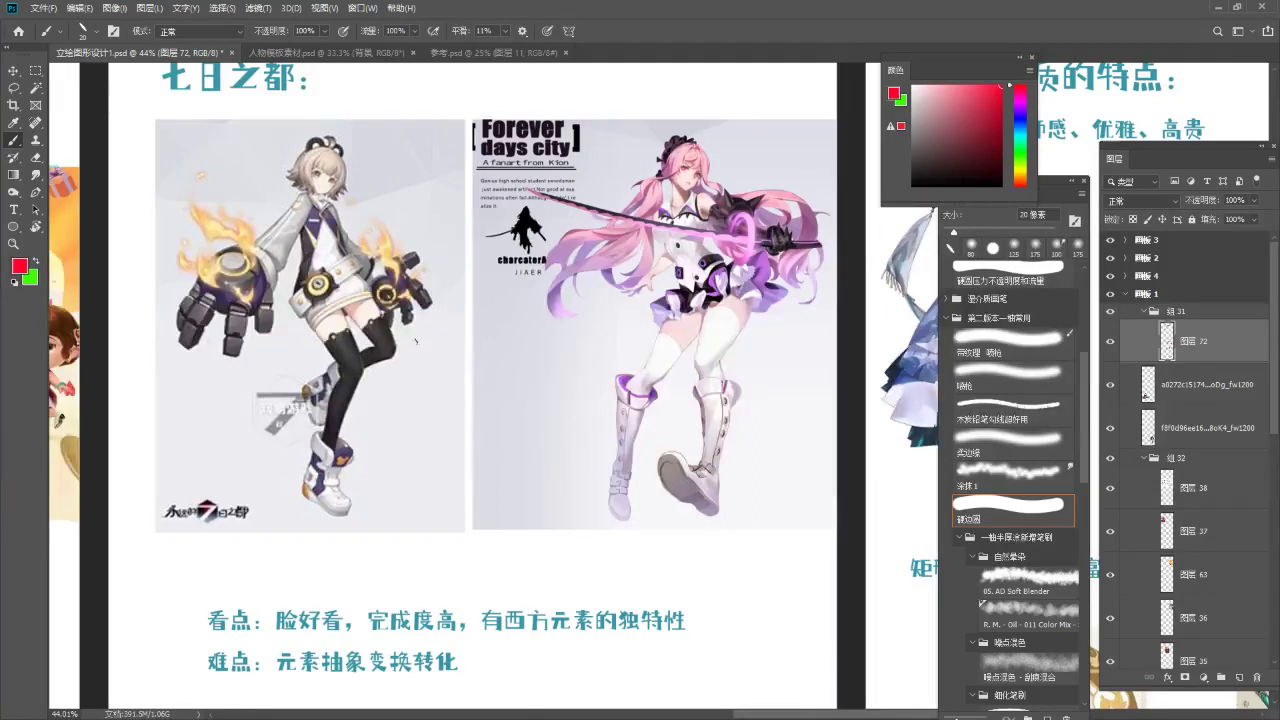
Compare the annotated 明日方舟 characters with the 七日之都 illustrations.
scroll(416, 342, "down", 8)
left_click_drag(293, 502, 356, 265)
scroll(310, 375, "up", 3)
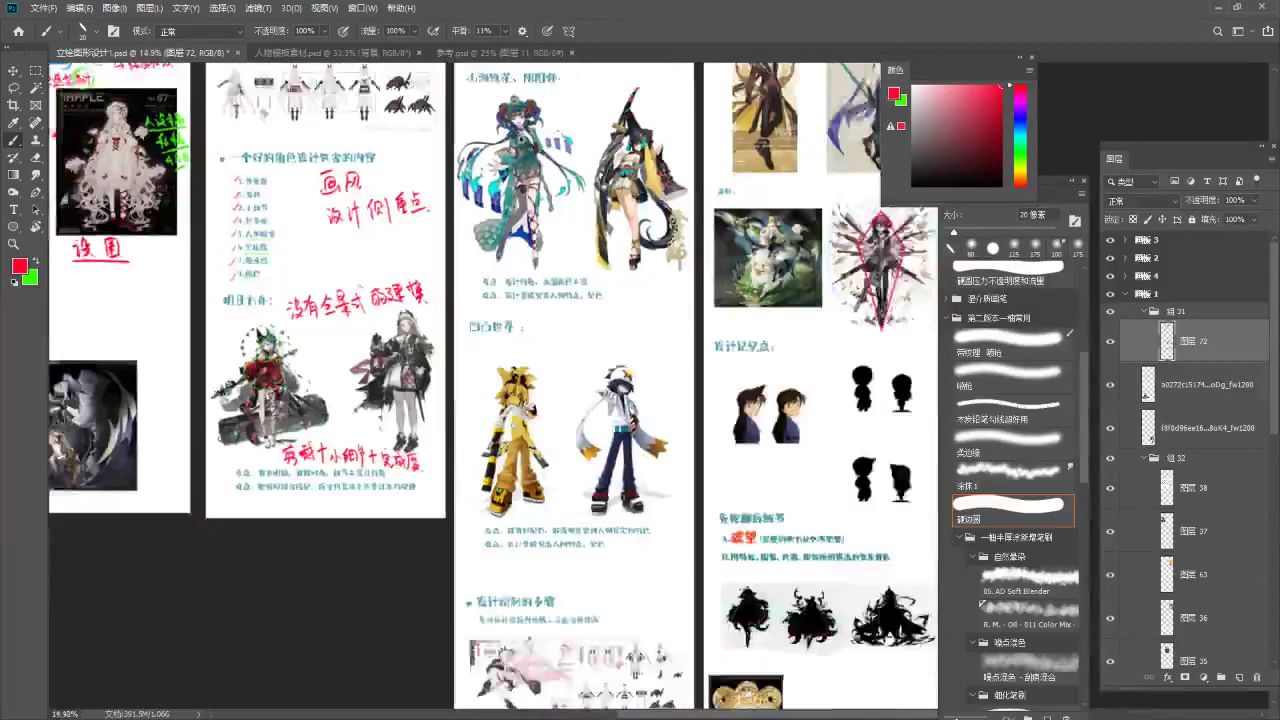
scroll(247, 399, "up", 4)
scroll(247, 399, "up", 3)
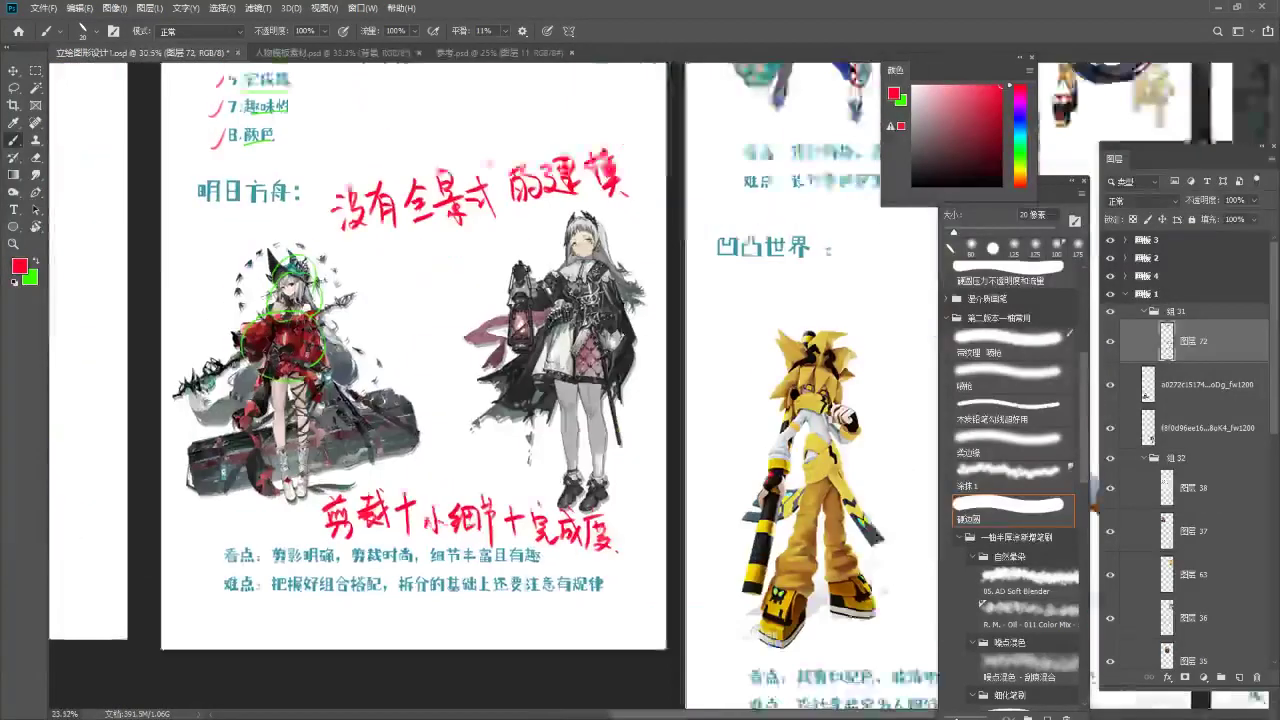
scroll(300, 400, "up", 1)
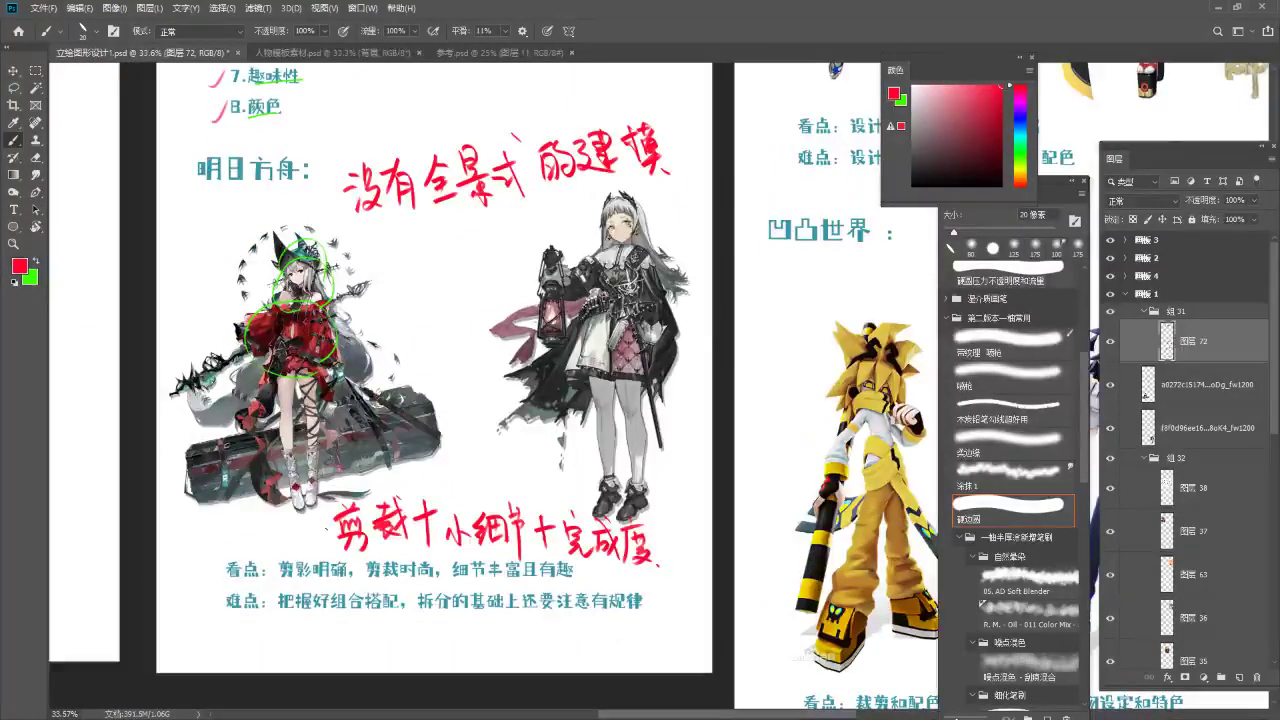
scroll(300, 400, "down", 5)
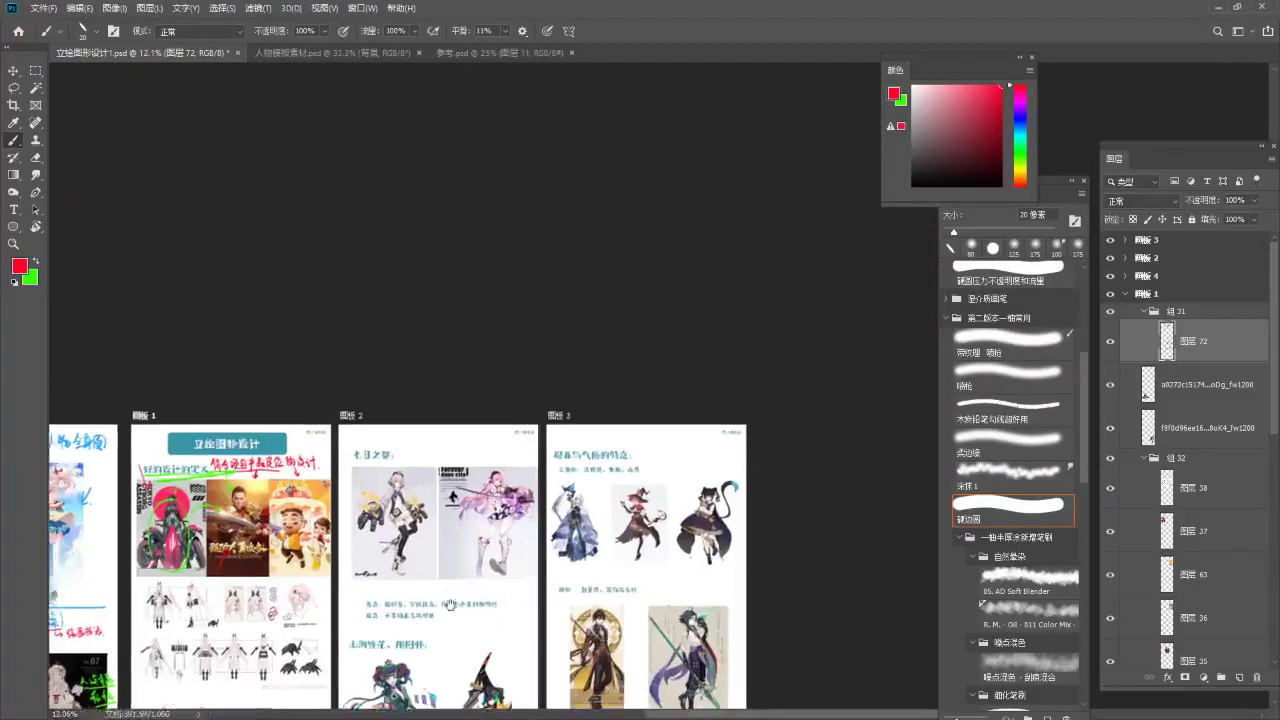
scroll(423, 511, "up", 6)
mouse_move(423, 511)
left_mouse_down()
mouse_move(527, 370)
mouse_move(497, 423)
left_mouse_up()
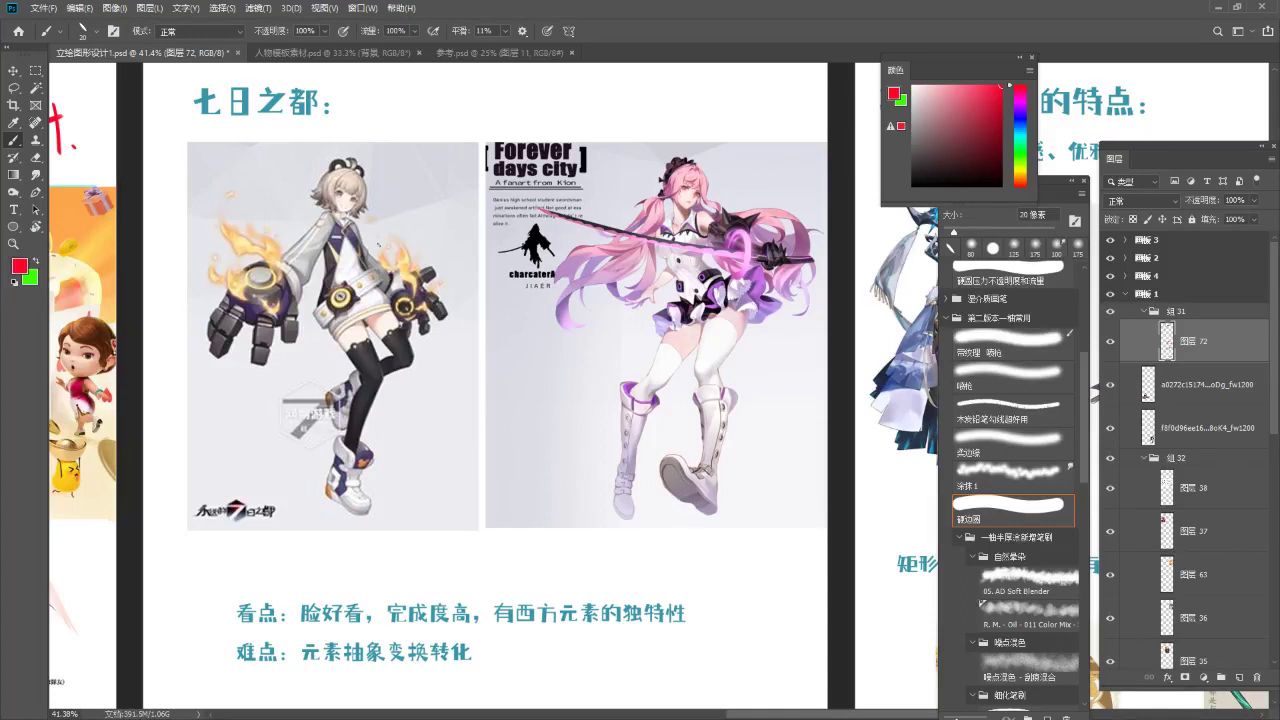
Enlarge the brush to 25 px, select artboard 画板 2, and add a new layer for its notes.
key("bracketright")
scroll(411, 215, "up", 3)
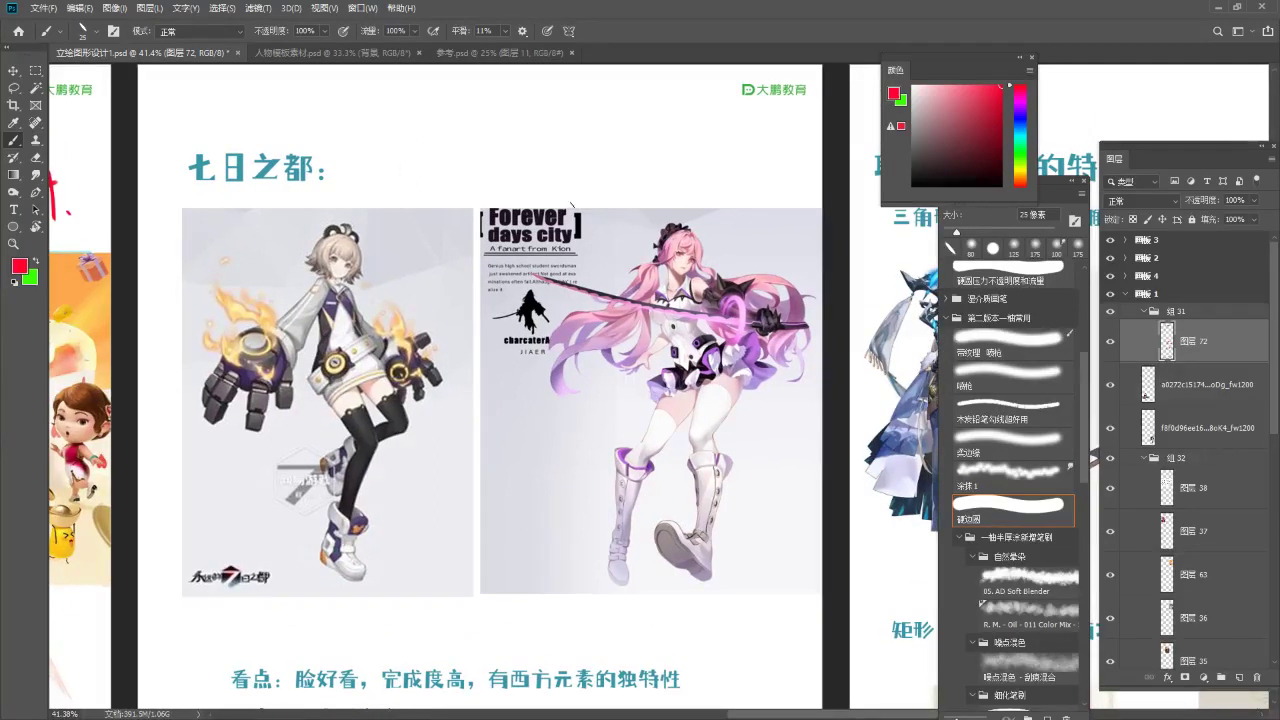
left_click(464, 152, "ctrl")
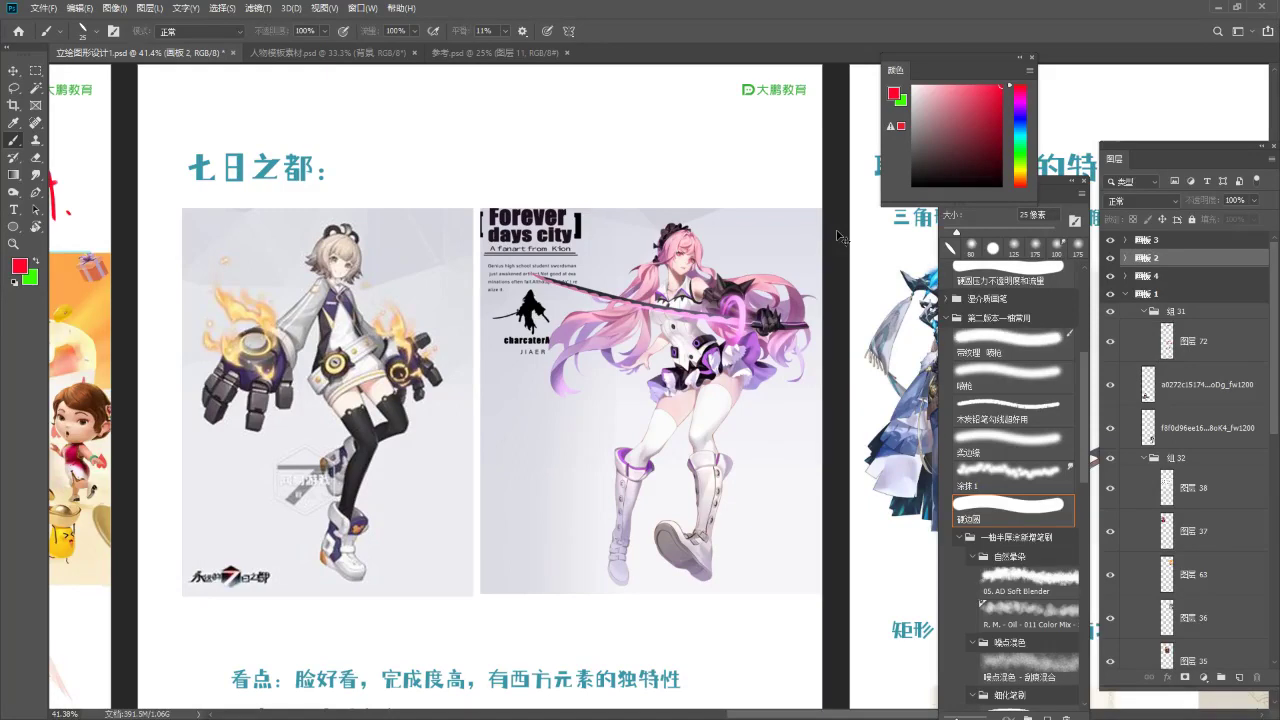
key("ctrl+shift+alt+n")
Handwrite 剪裁 in red beside the 七日之都 heading, undoing and redrawing the misplaced strokes of 裁.
left_click_drag(383, 124, 389, 138)
mouse_move(371, 142)
left_mouse_down()
mouse_move(402, 127)
mouse_move(388, 168)
left_mouse_up()
left_click_drag(393, 138, 407, 166)
mouse_move(377, 172)
left_mouse_down()
mouse_move(419, 180)
mouse_move(400, 198)
left_mouse_up()
left_click_drag(440, 134, 456, 143)
mouse_move(456, 139)
left_mouse_down()
mouse_move(445, 160)
mouse_move(455, 140)
mouse_move(441, 150)
left_mouse_up()
key("ctrl+z")
key("ctrl+z")
key("ctrl+z")
key("ctrl+z")
mouse_move(428, 156)
left_mouse_down()
mouse_move(457, 147)
mouse_move(469, 194)
left_mouse_up()
left_click_drag(454, 122, 457, 136)
mouse_move(426, 171)
left_mouse_down()
mouse_move(440, 163)
mouse_move(434, 184)
left_mouse_up()
mouse_move(437, 176)
left_mouse_down()
mouse_move(454, 182)
mouse_move(445, 158)
mouse_move(432, 177)
left_mouse_up()
key("ctrl+z")
key("ctrl+z")
key("ctrl+z")
mouse_move(441, 167)
left_mouse_down()
mouse_move(450, 185)
mouse_move(462, 180)
left_mouse_up()
Add +趣味性 in red after the handwritten 剪裁 and underline 剪裁.
mouse_move(474, 162)
left_mouse_down()
mouse_move(458, 186)
mouse_move(494, 202)
mouse_move(532, 164)
mouse_move(526, 182)
left_mouse_up()
left_click_drag(558, 140, 578, 137)
mouse_move(560, 157)
left_mouse_down()
mouse_move(587, 152)
mouse_move(576, 176)
left_mouse_up()
mouse_move(560, 158)
left_mouse_down()
mouse_move(562, 184)
mouse_move(612, 190)
left_mouse_up()
mouse_move(580, 138)
left_mouse_down()
mouse_move(604, 136)
mouse_move(592, 164)
left_mouse_up()
left_click_drag(600, 144, 600, 172)
mouse_move(604, 150)
left_mouse_down()
mouse_move(622, 168)
mouse_move(642, 164)
left_mouse_up()
left_click_drag(640, 150, 668, 150)
mouse_move(646, 136)
left_mouse_down()
mouse_move(648, 188)
mouse_move(636, 172)
left_mouse_up()
left_click_drag(650, 160, 668, 172)
left_click_drag(668, 148, 681, 187)
mouse_move(682, 141)
left_mouse_down()
mouse_move(698, 144)
mouse_move(686, 163)
left_mouse_up()
left_click_drag(688, 170, 708, 163)
mouse_move(704, 146)
left_mouse_down()
mouse_move(704, 186)
mouse_move(732, 184)
left_mouse_up()
Try a thick red stroke along the pink-haired character's sword and undo it.
key("z")
left_click_drag(780, 337, 690, 337)
left_click_drag(780, 348, 750, 331)
left_click_drag(774, 262, 796, 254)
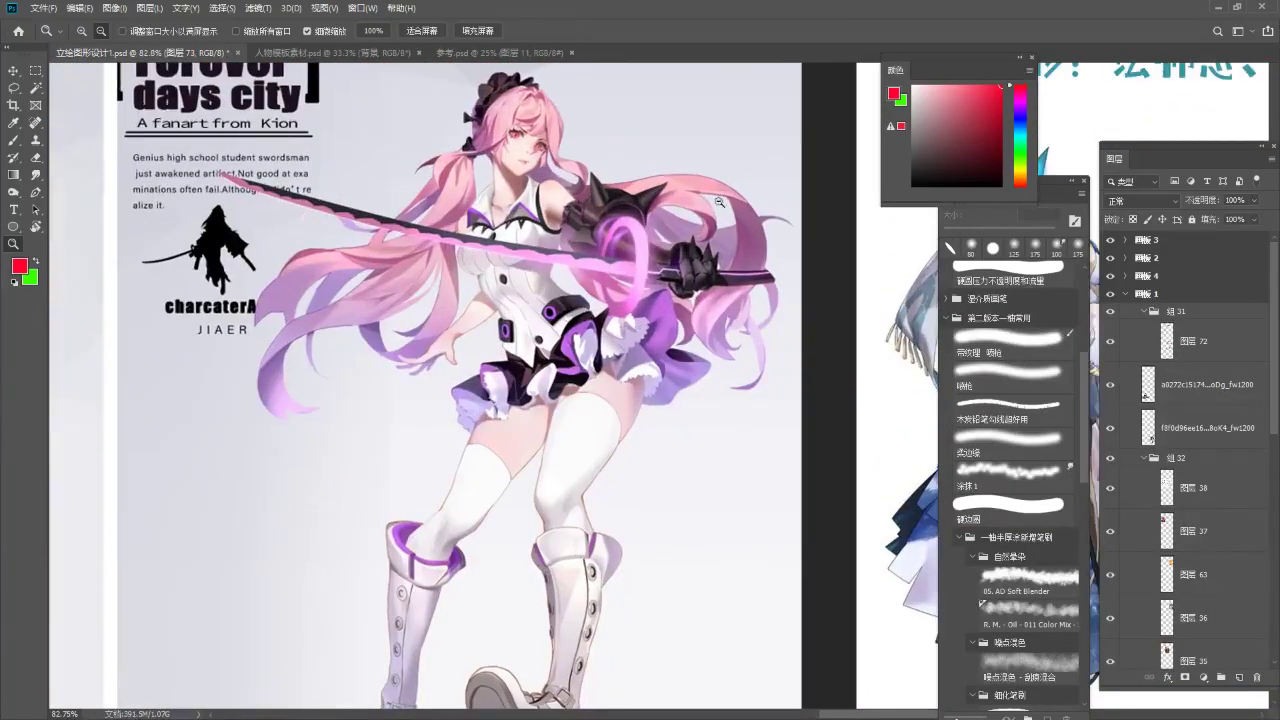
key("b")
left_click_drag(285, 190, 798, 275)
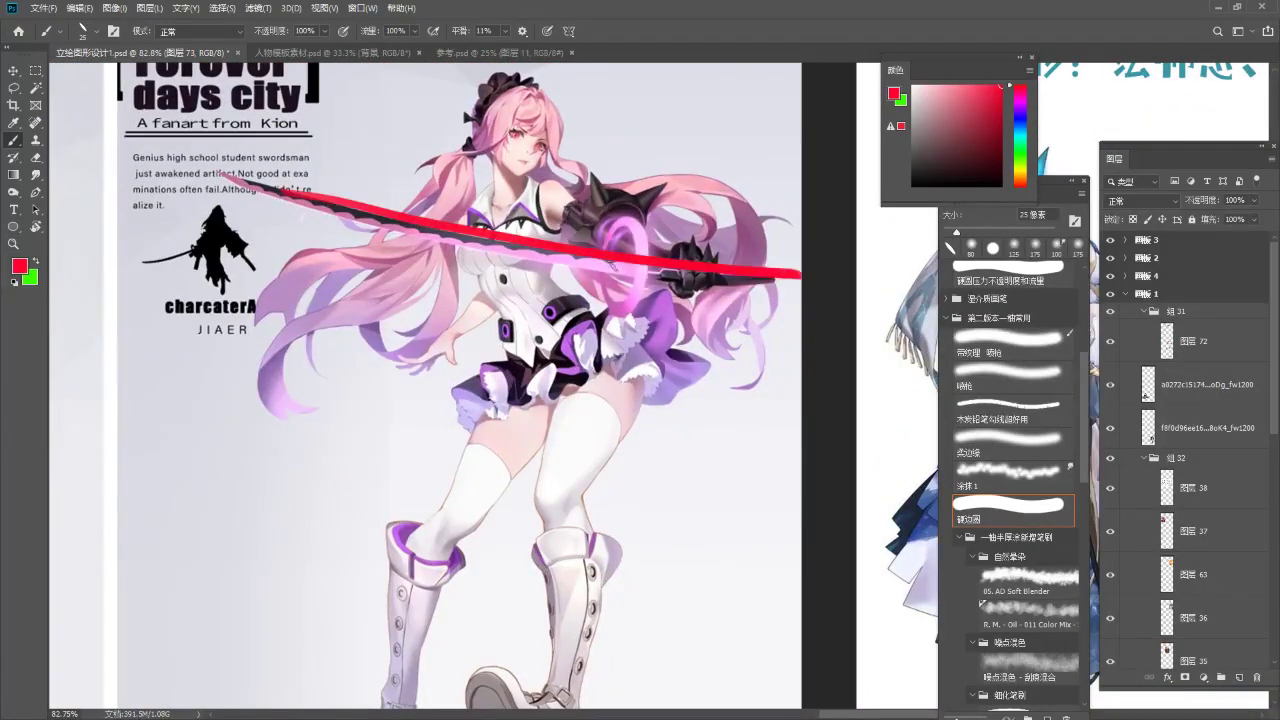
key("ctrl+z")
Try red marks on the flaming mechanical gloves of the blonde 七日之都 character and undo them.
key("z")
left_click_drag(697, 241, 554, 283)
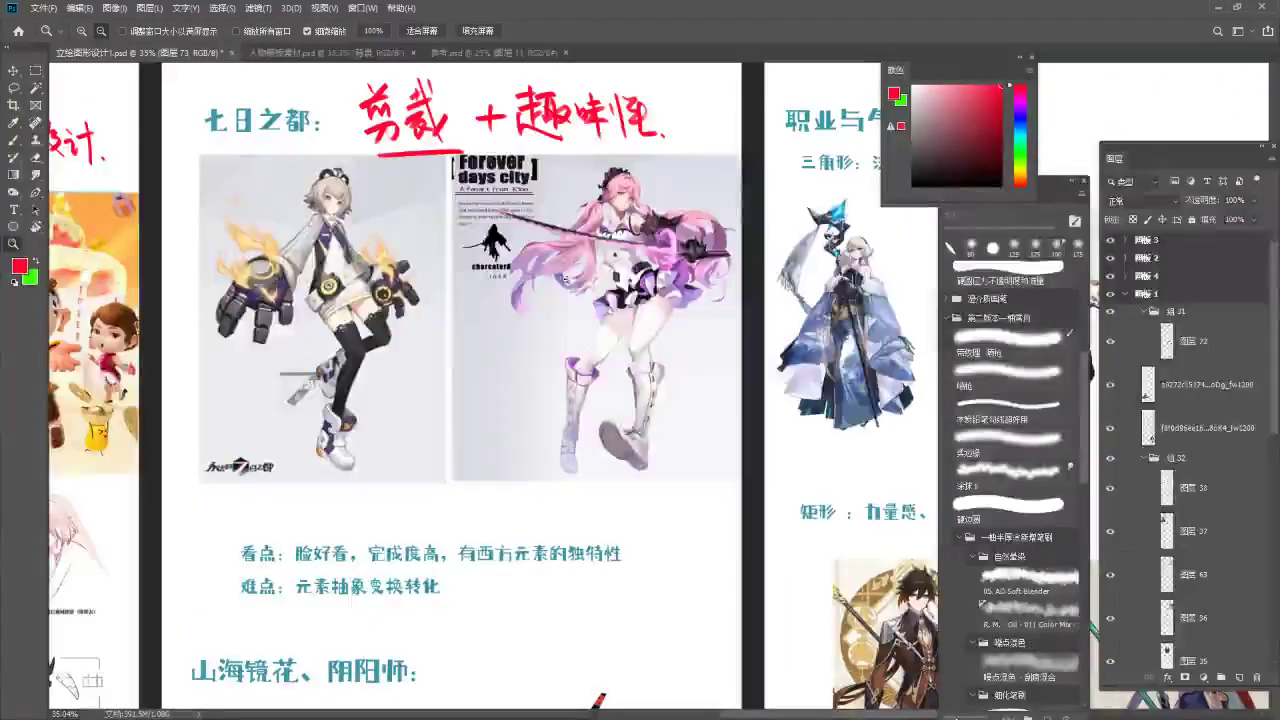
left_click_drag(261, 290, 311, 282)
left_click_drag(265, 247, 309, 251)
key("b")
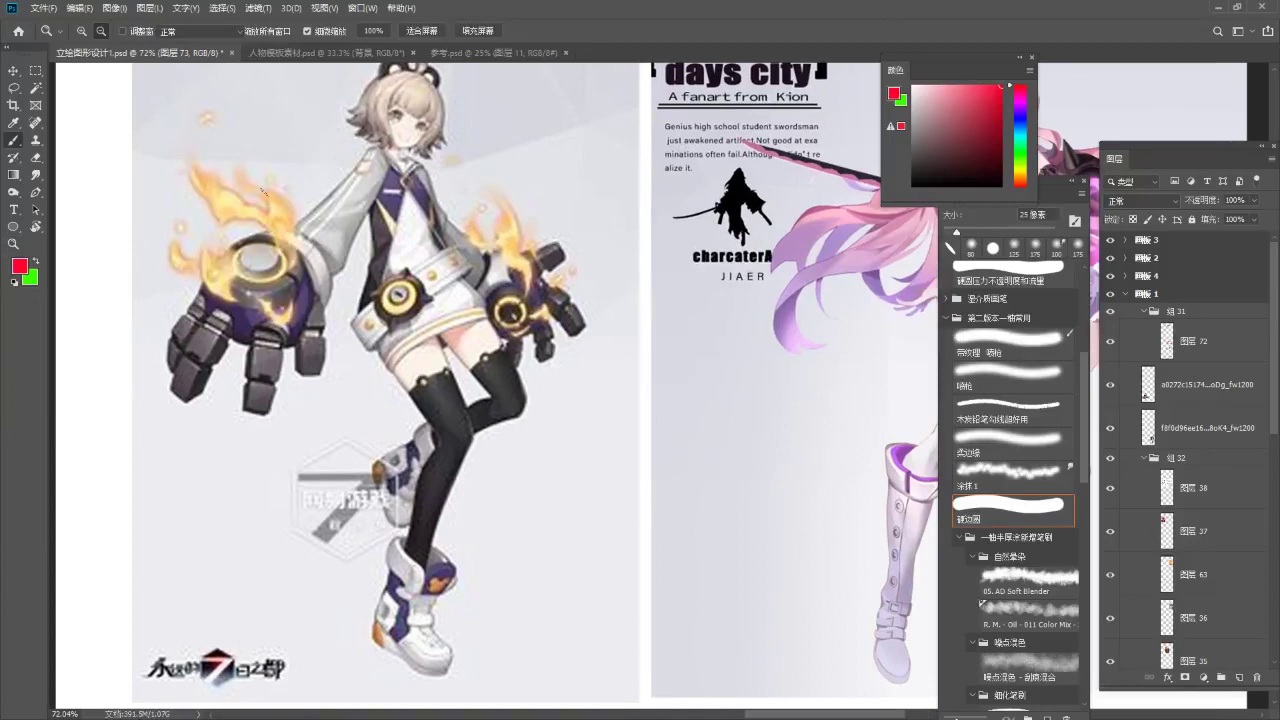
mouse_move(265, 185)
left_mouse_down()
mouse_move(195, 300)
mouse_move(240, 240)
left_mouse_up()
mouse_move(560, 250)
left_mouse_down()
mouse_move(495, 335)
mouse_move(590, 280)
left_mouse_up()
key("ctrl+z")
key("ctrl+z")
Underline the handwritten 趣味性 in red above the 七日之都 illustrations.
key("z")
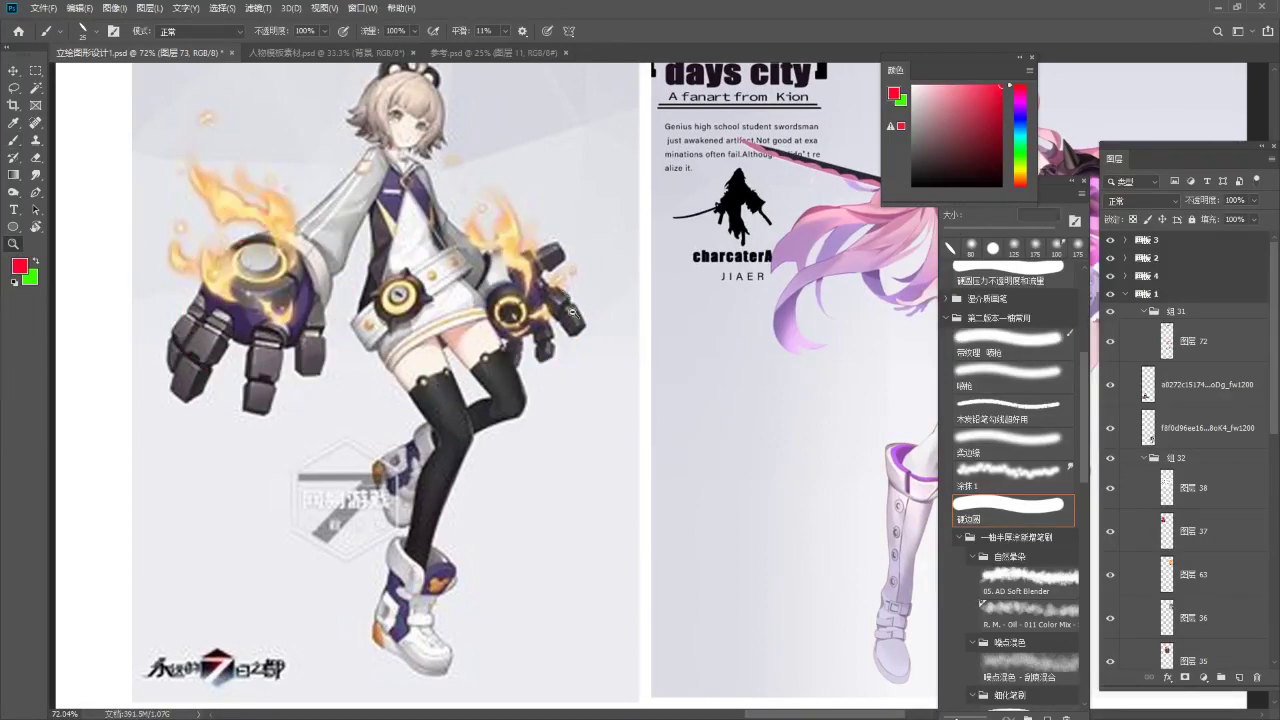
scroll(460, 383, "down", 4)
key("b")
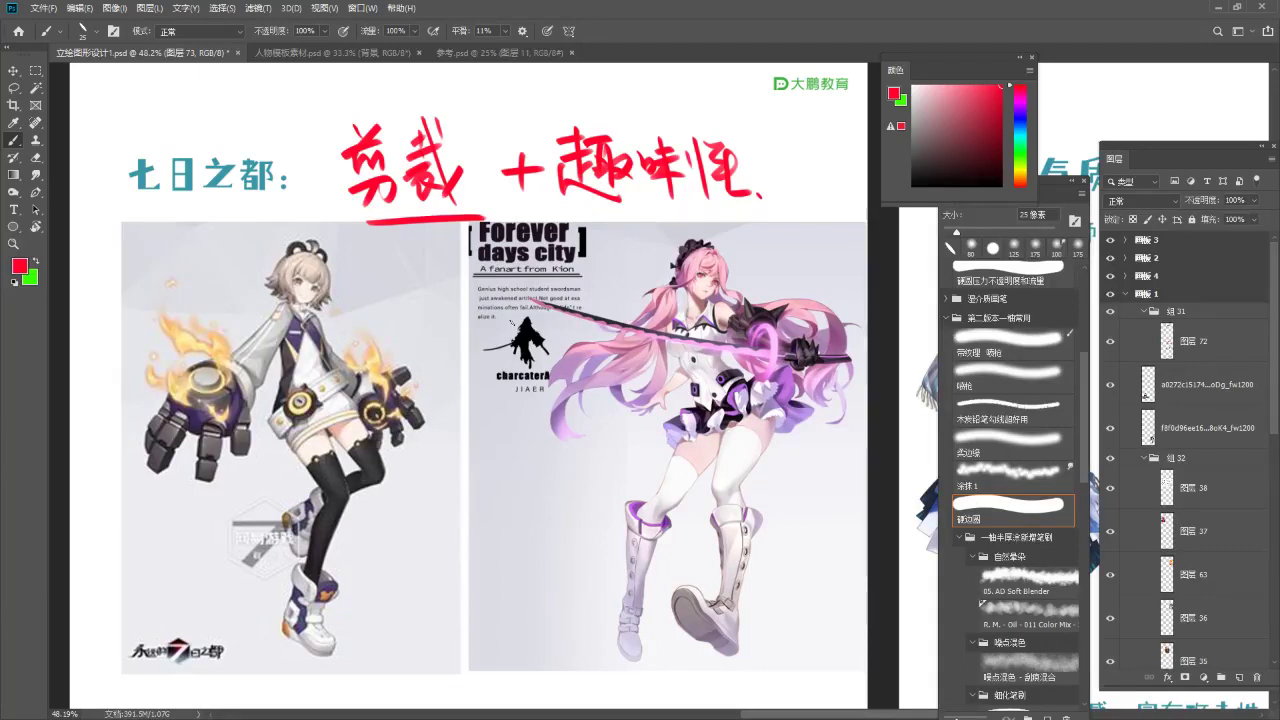
left_click_drag(567, 210, 738, 207)
scroll(677, 243, "right", 2)
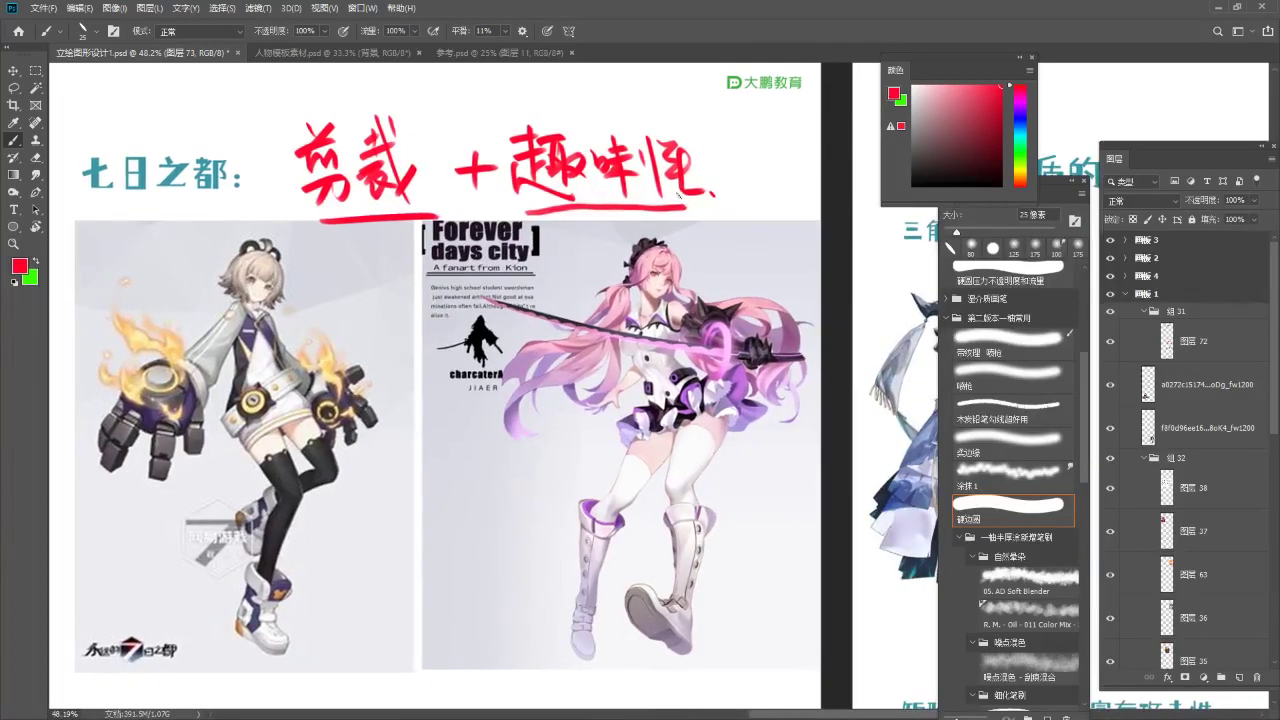
scroll(659, 231, "down", 3)
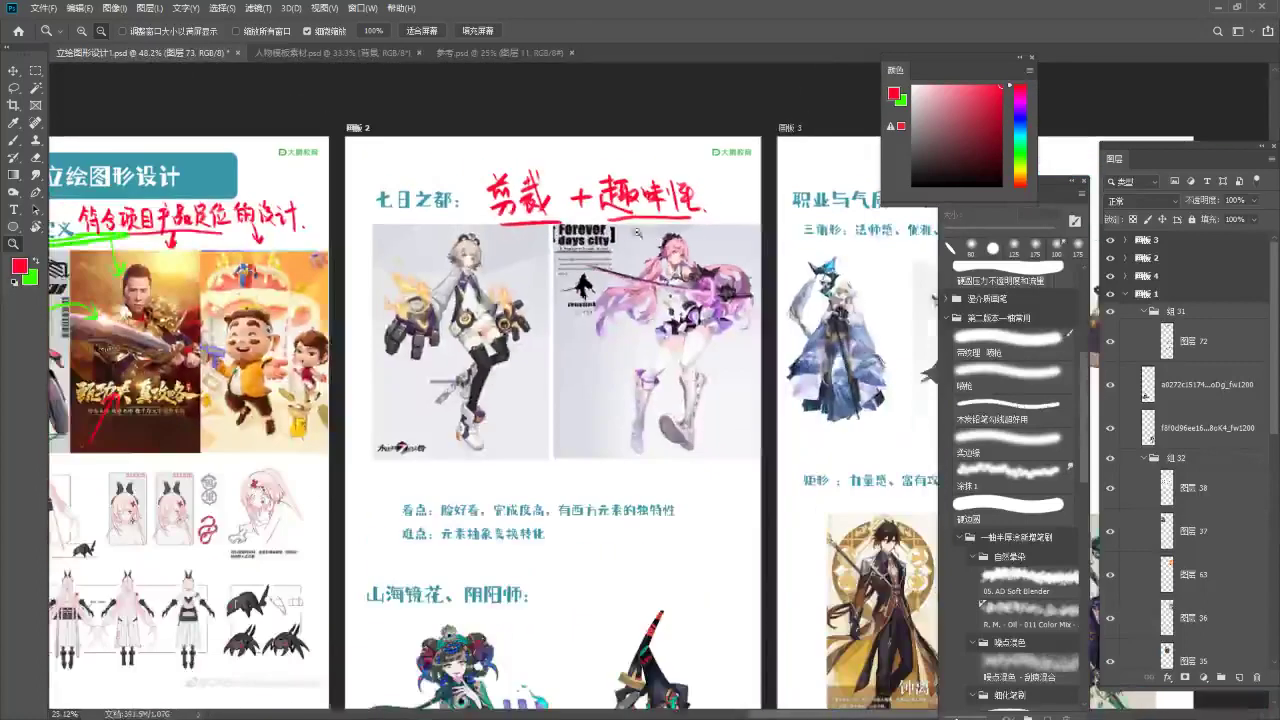
Try a large red loop around the two 山海镜花、阴阳师 characters and undo it.
left_click_drag(586, 526, 525, 72)
left_click_drag(536, 299, 588, 288)
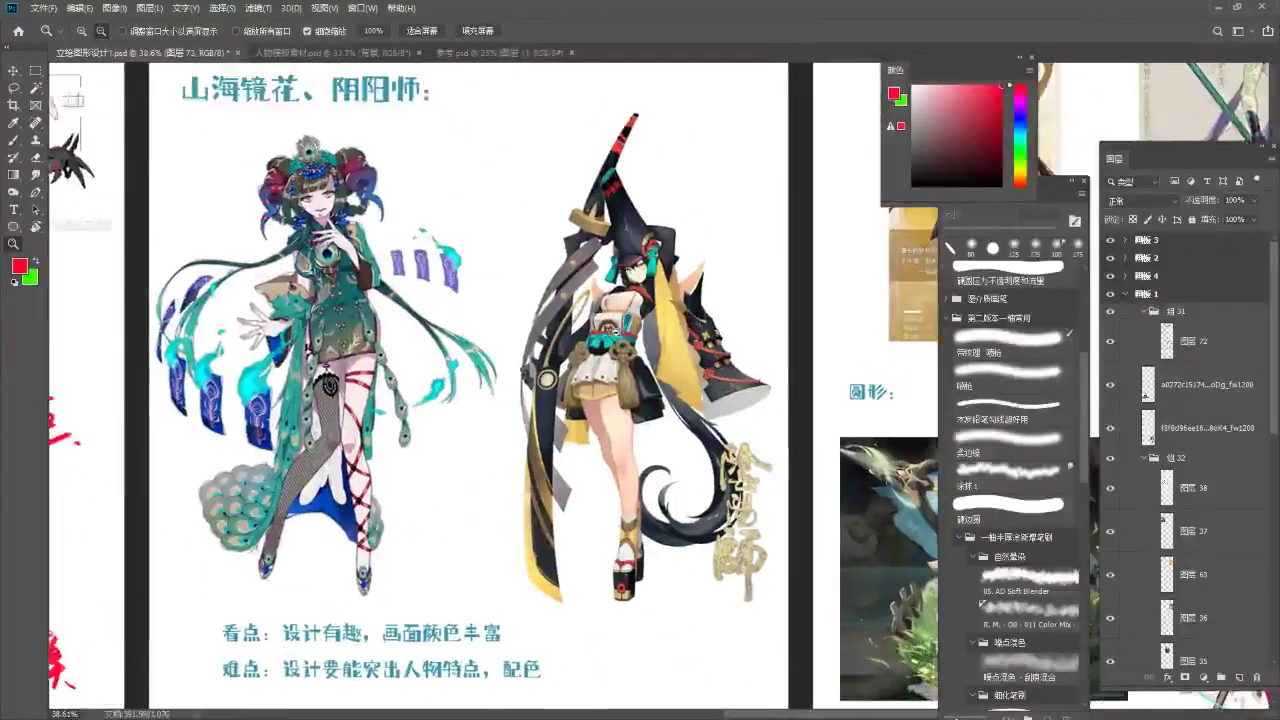
key("b")
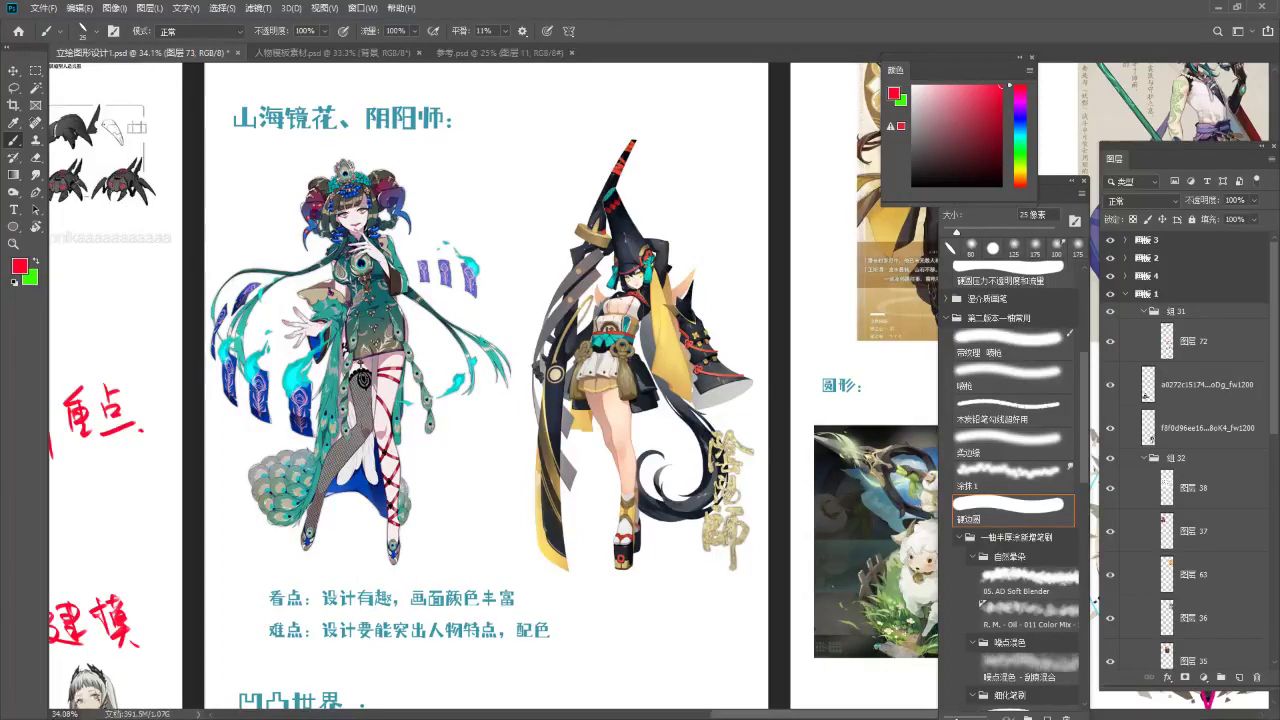
left_click_drag(616, 296, 601, 299)
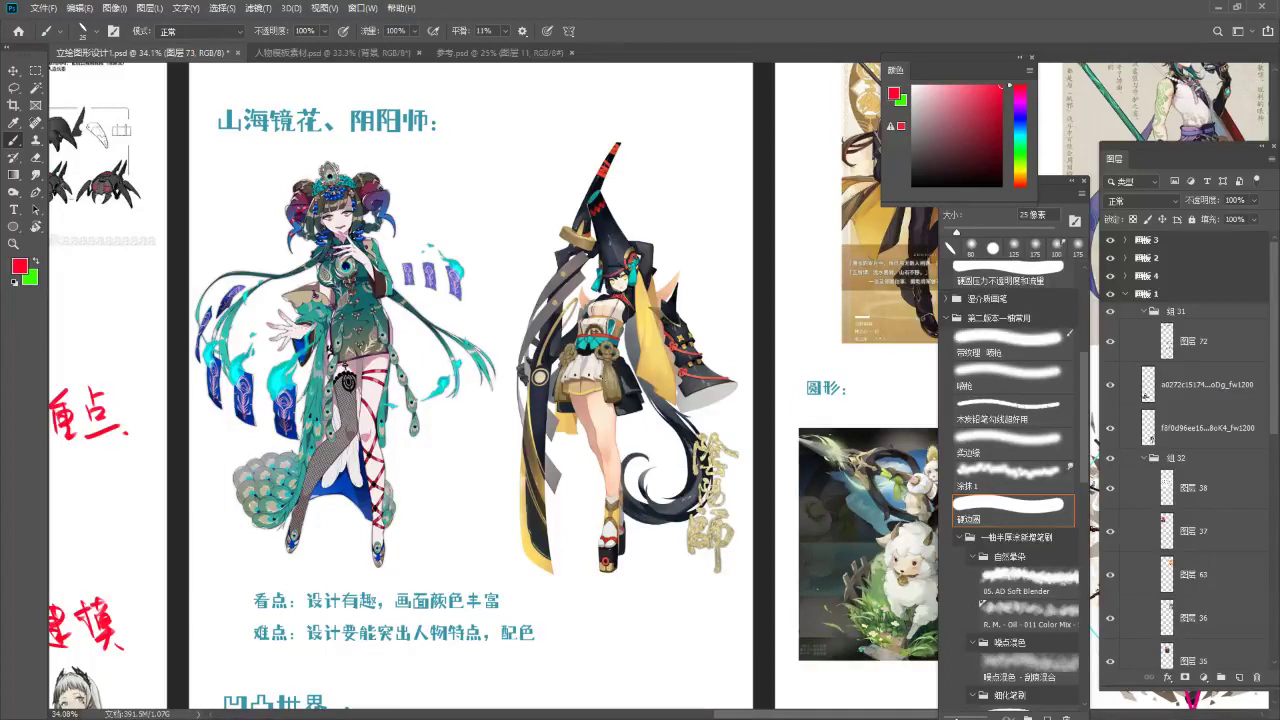
mouse_move(388, 226)
left_mouse_down()
mouse_move(282, 318)
mouse_move(684, 302)
mouse_move(572, 240)
left_mouse_up()
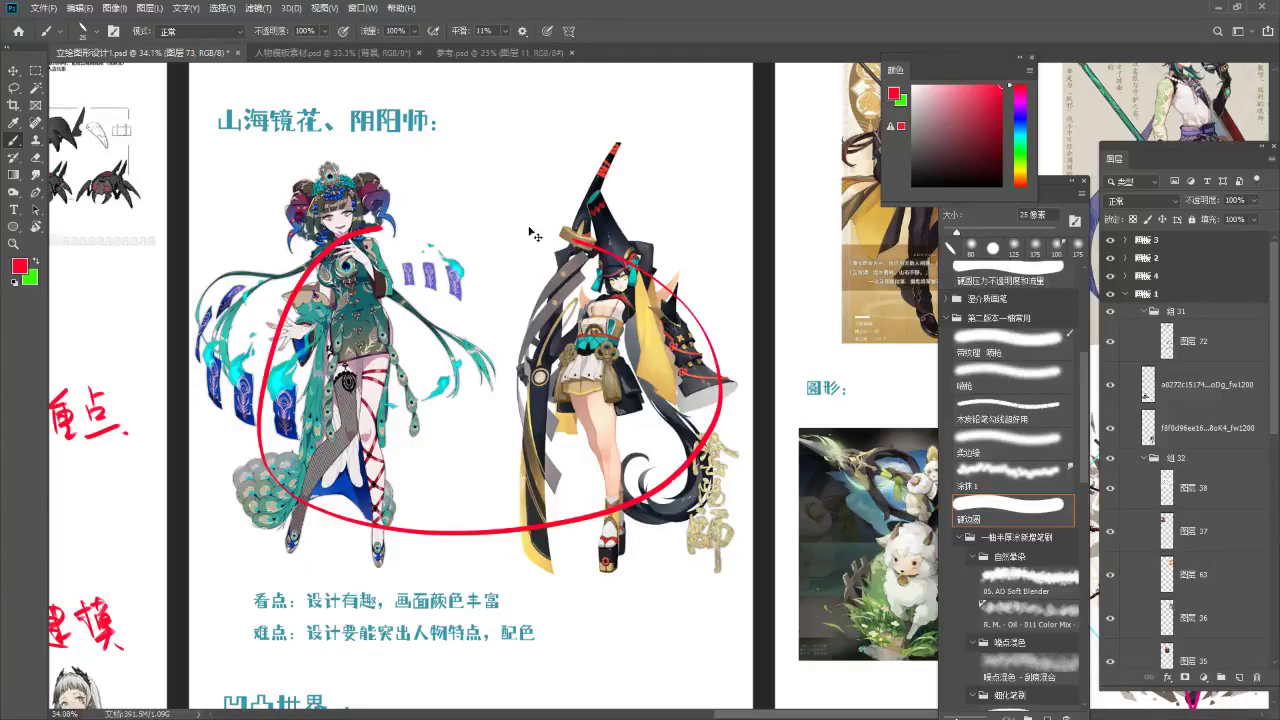
key("ctrl+z")
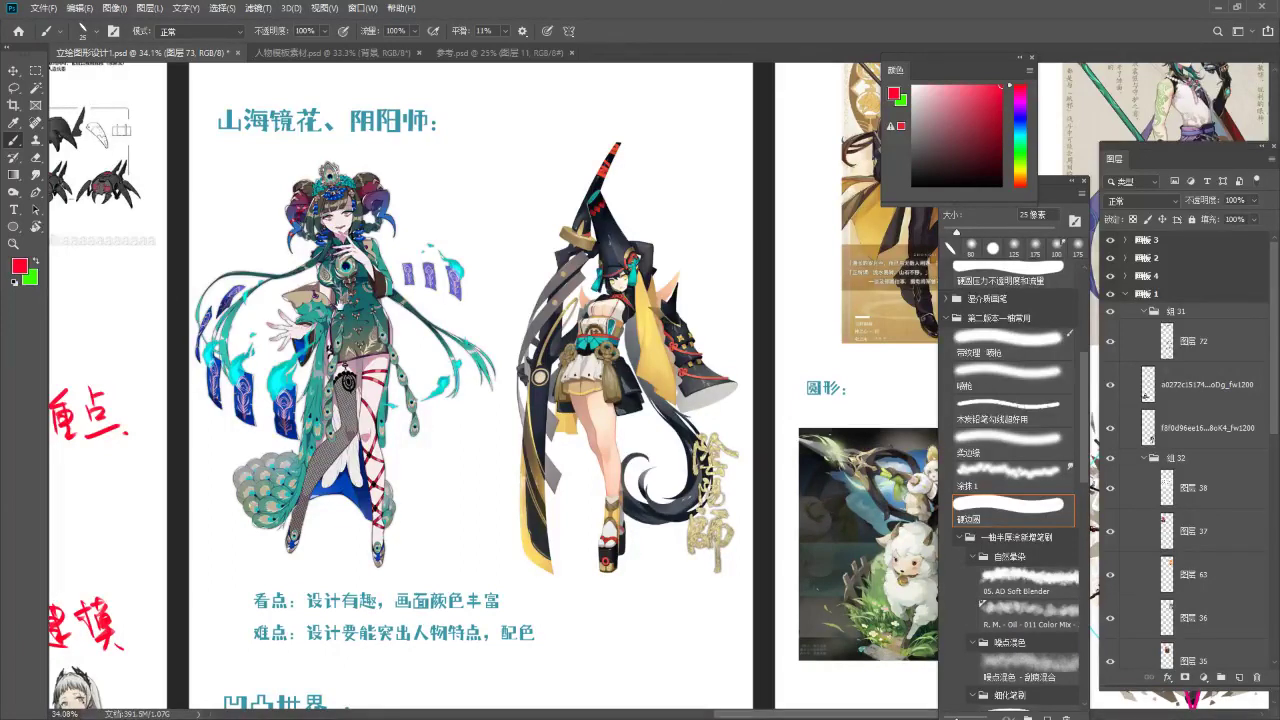
Try a red circle around the head and horns of the green-dressed peacock character and undo it.
scroll(324, 172, "up", 8)
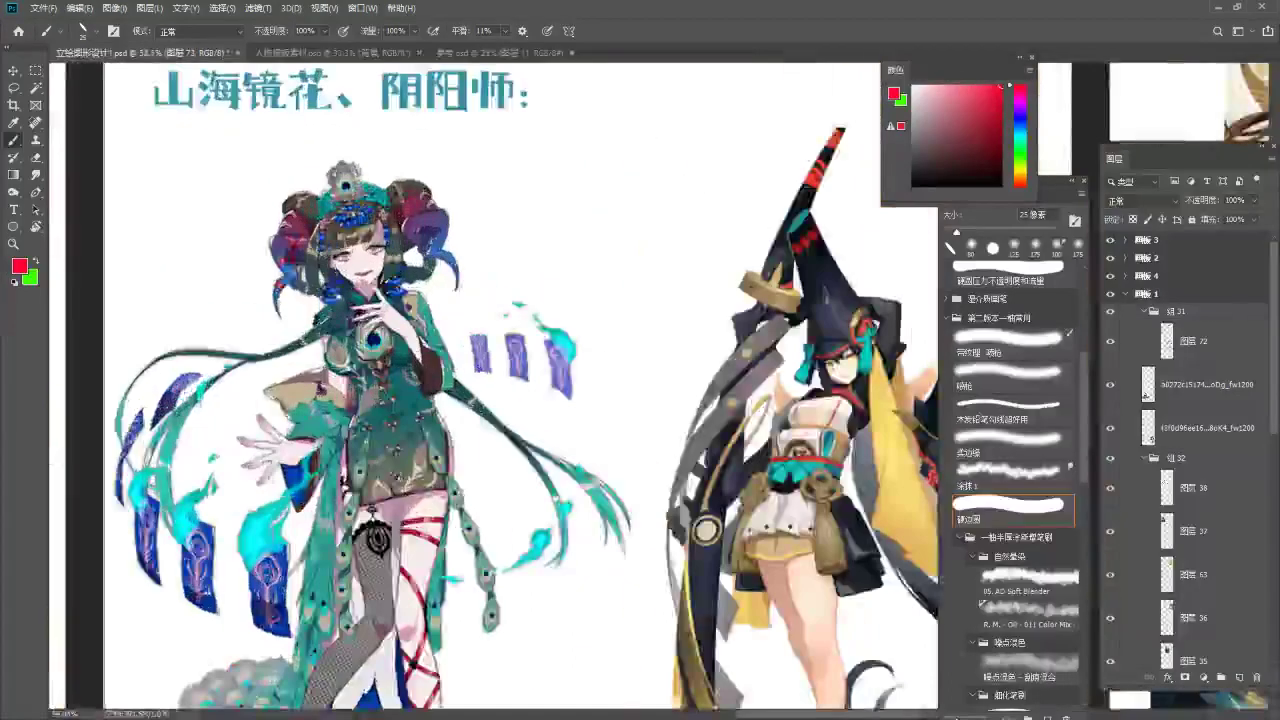
scroll(326, 178, "up", 1)
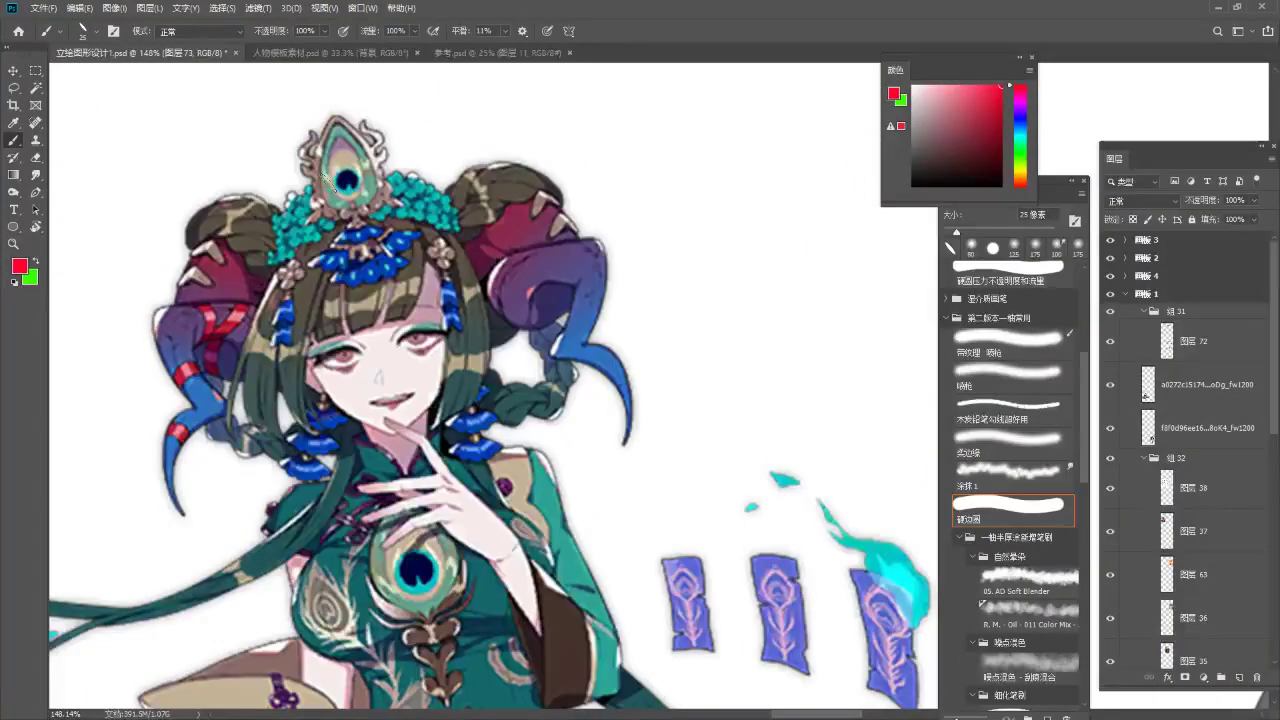
scroll(485, 270, "down", 2)
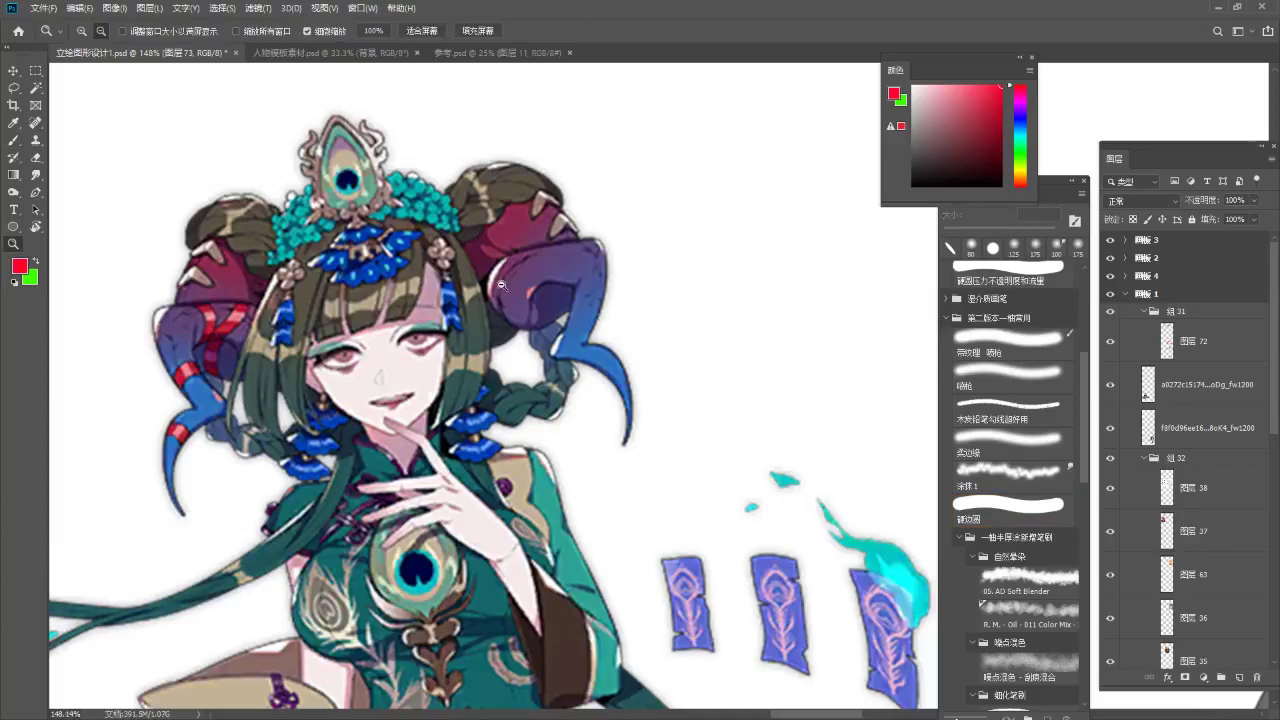
mouse_move(326, 204)
left_mouse_down()
mouse_move(520, 420)
mouse_move(480, 168)
left_mouse_up()
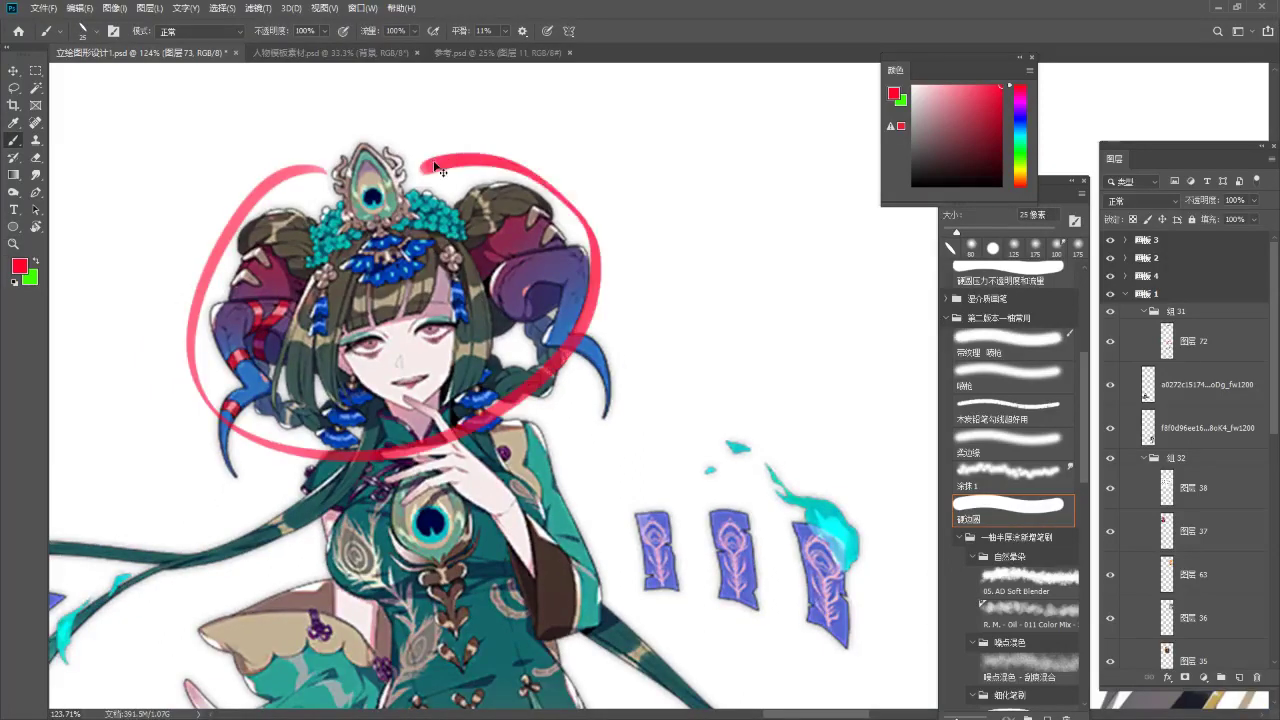
key("ctrl+z")
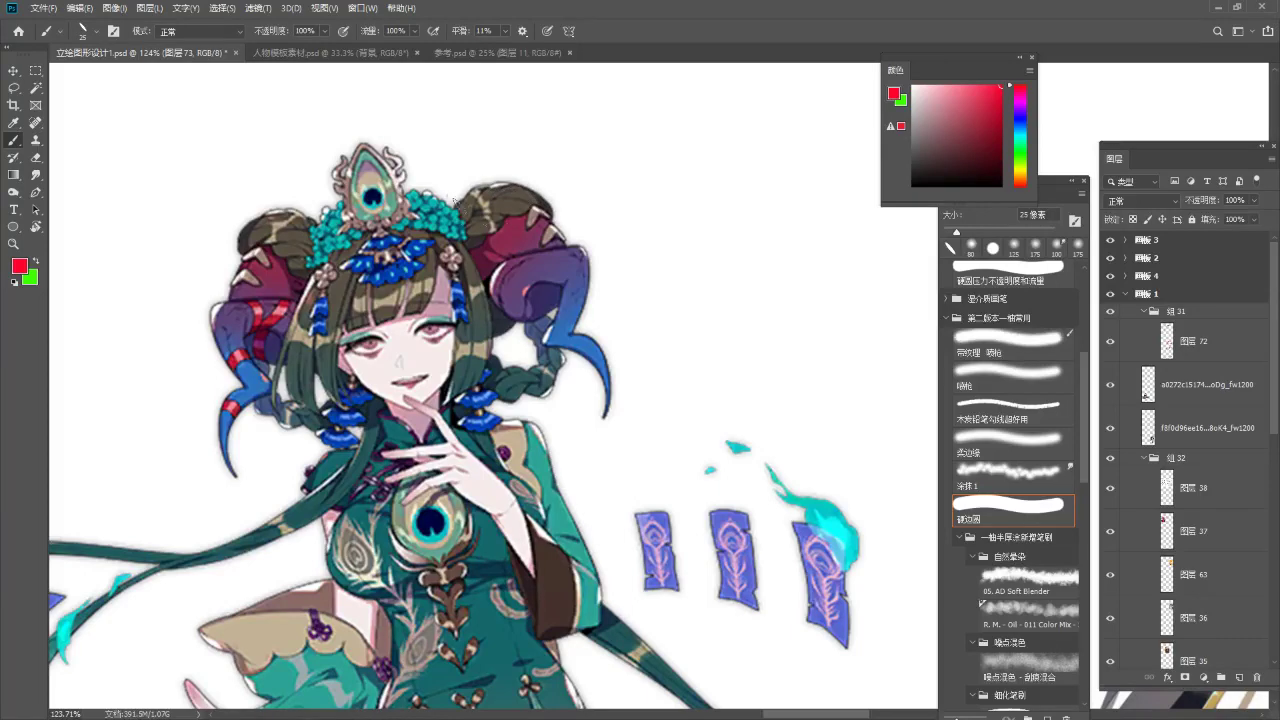
Handwrite 真实性 in red just below the end of the 山海镜花、阴阳师 heading, between the two characters.
key("z")
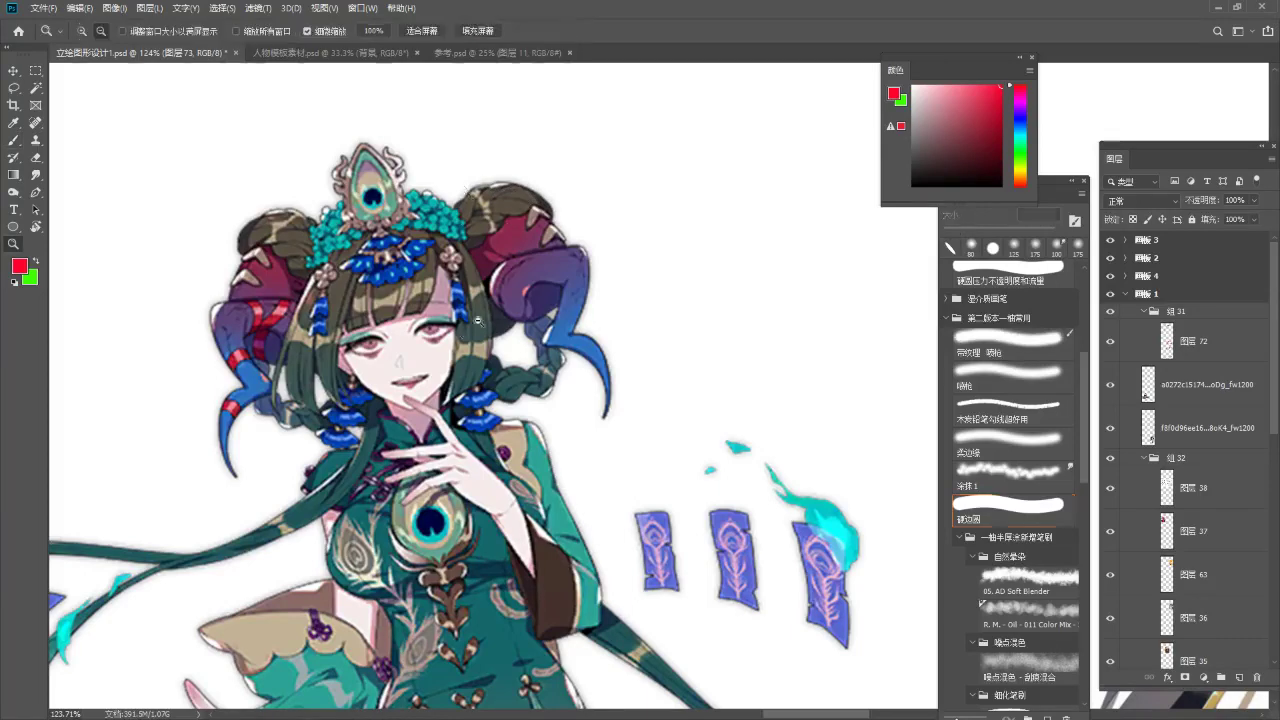
left_click_drag(436, 324, 370, 326)
mouse_move(890, 370)
left_mouse_down()
mouse_move(626, 326)
mouse_move(371, 198)
left_mouse_up()
key("b")
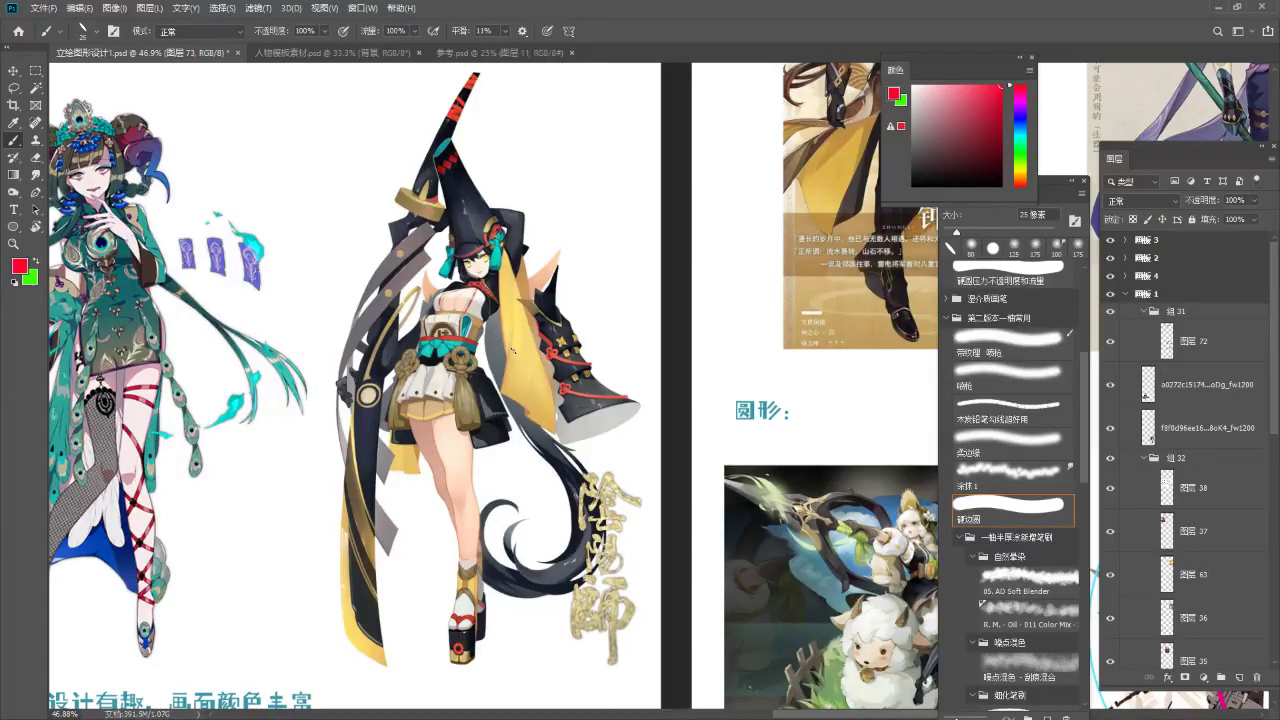
scroll(581, 356, "down", 4)
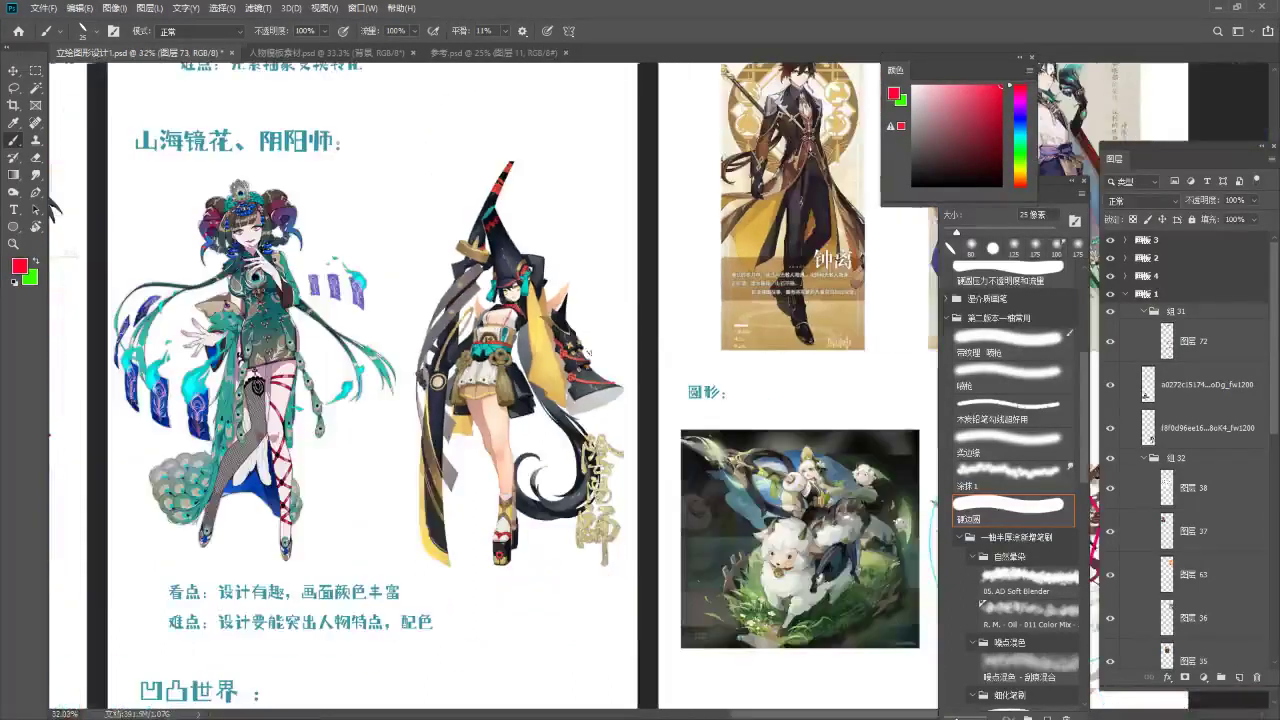
left_click_drag(581, 355, 691, 298)
scroll(340, 238, "up", 3)
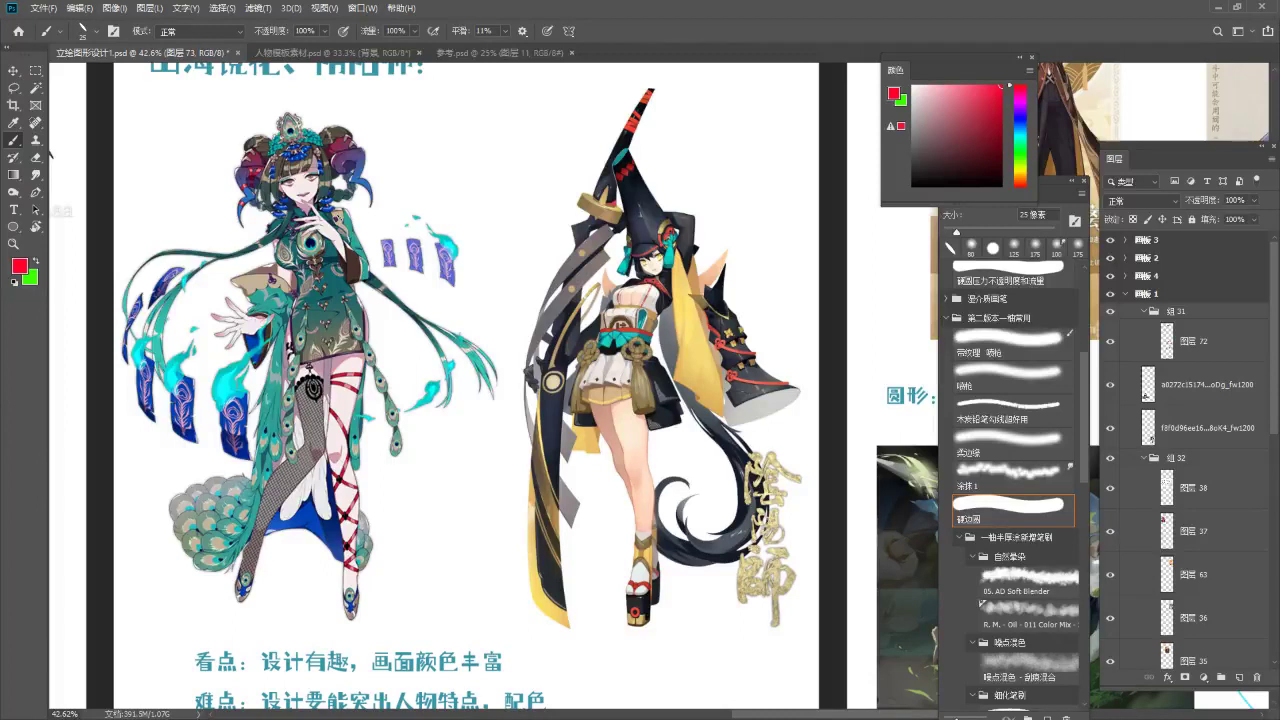
left_click_drag(471, 203, 473, 269)
left_click_drag(410, 166, 444, 153)
mouse_move(436, 144)
left_mouse_down()
mouse_move(419, 178)
mouse_move(452, 195)
left_mouse_up()
left_click_drag(433, 180, 448, 187)
left_click_drag(418, 217, 463, 206)
left_click_drag(454, 209, 462, 215)
left_click_drag(465, 157, 467, 178)
mouse_move(469, 164)
left_mouse_down()
mouse_move(497, 158)
mouse_move(506, 178)
left_mouse_up()
mouse_move(492, 168)
left_mouse_down()
mouse_move(486, 200)
mouse_move(516, 178)
left_mouse_up()
mouse_move(524, 148)
left_mouse_down()
mouse_move(529, 193)
mouse_move(540, 158)
left_mouse_up()
mouse_move(530, 168)
left_mouse_down()
mouse_move(554, 152)
mouse_move(550, 194)
left_mouse_up()
mouse_move(534, 174)
left_mouse_down()
mouse_move(558, 168)
mouse_move(562, 182)
left_mouse_up()
left_click_drag(536, 200, 566, 196)
left_click_drag(570, 194, 573, 199)
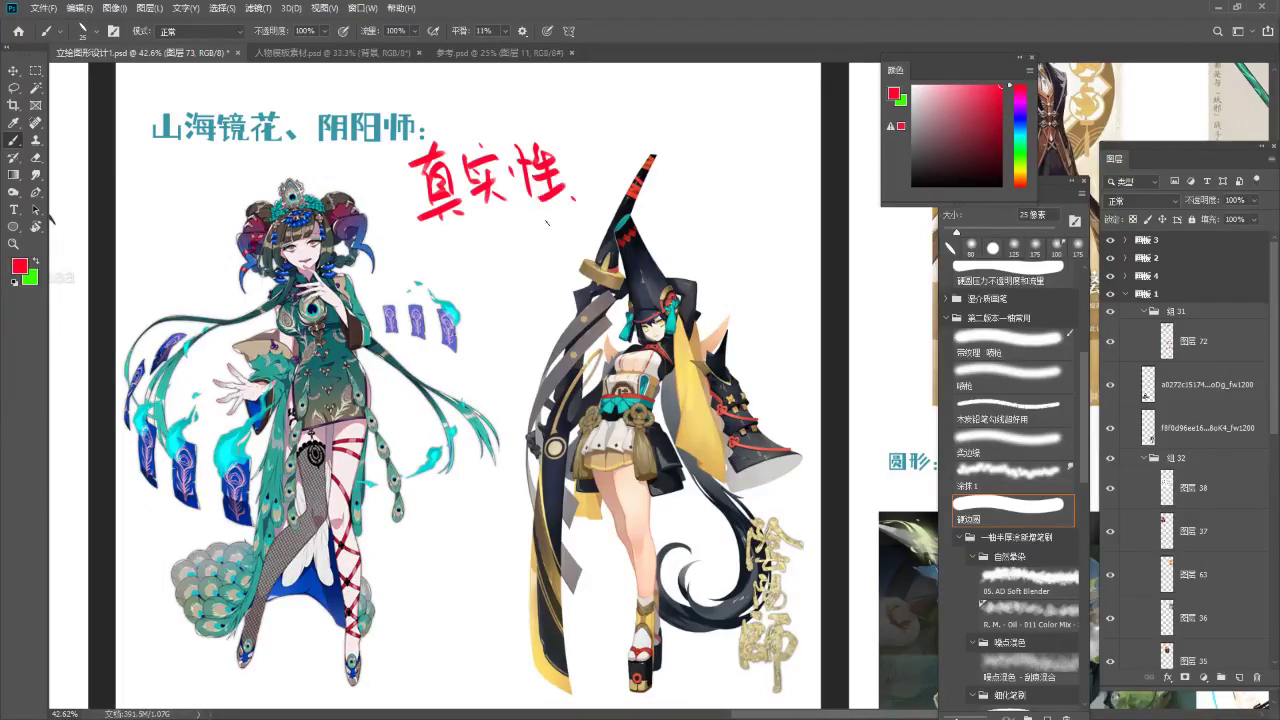
Underline the 山海镜花、阴阳师 heading in red.
left_click_drag(473, 257, 450, 235)
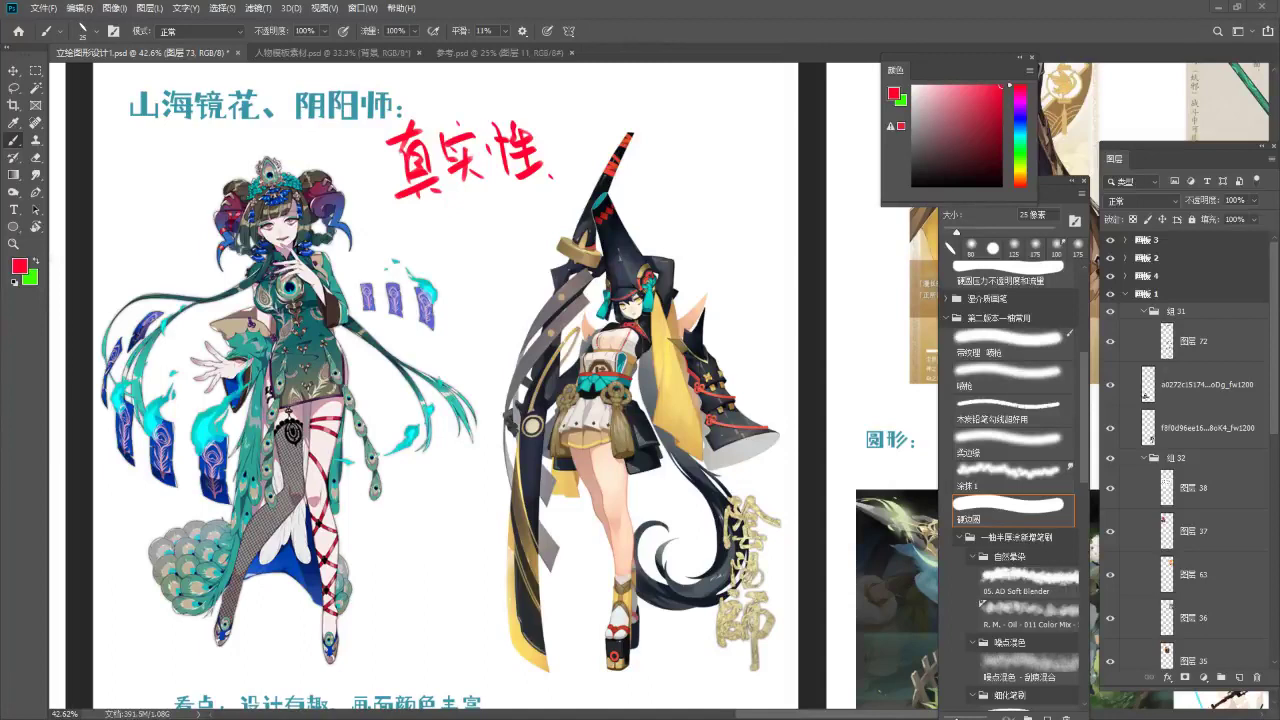
scroll(518, 389, "down", 2)
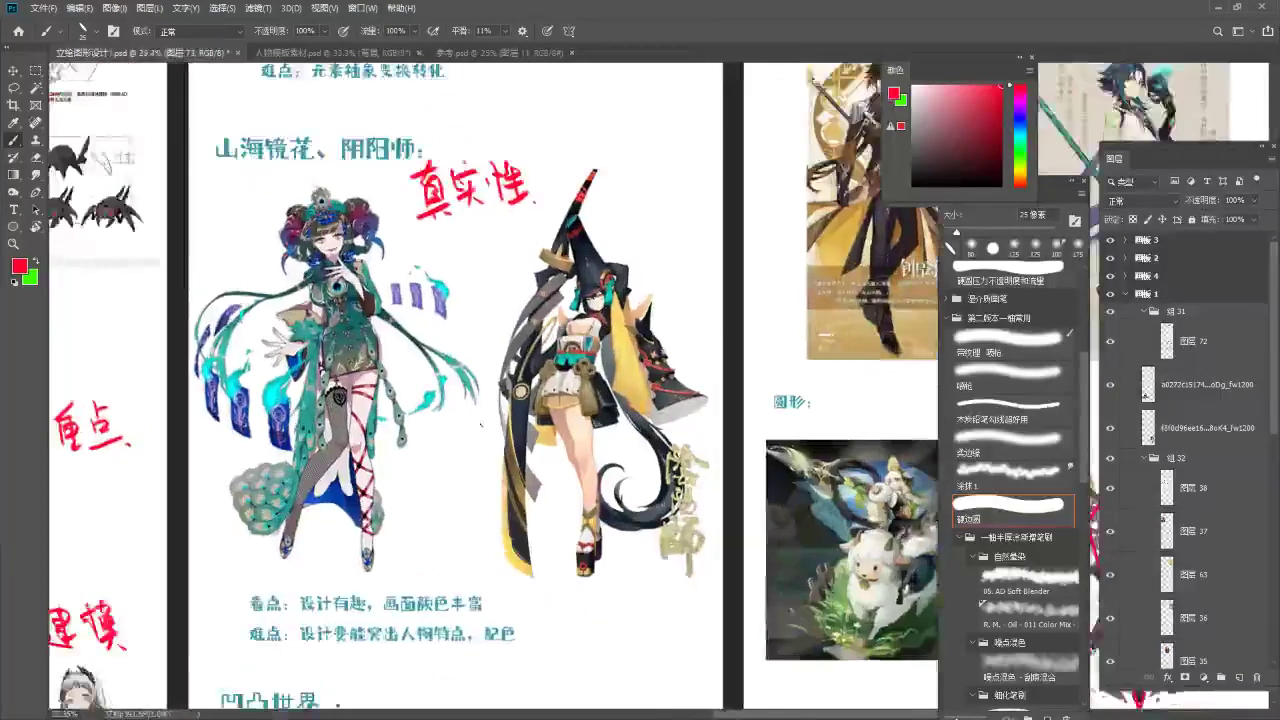
scroll(481, 424, "up", 1)
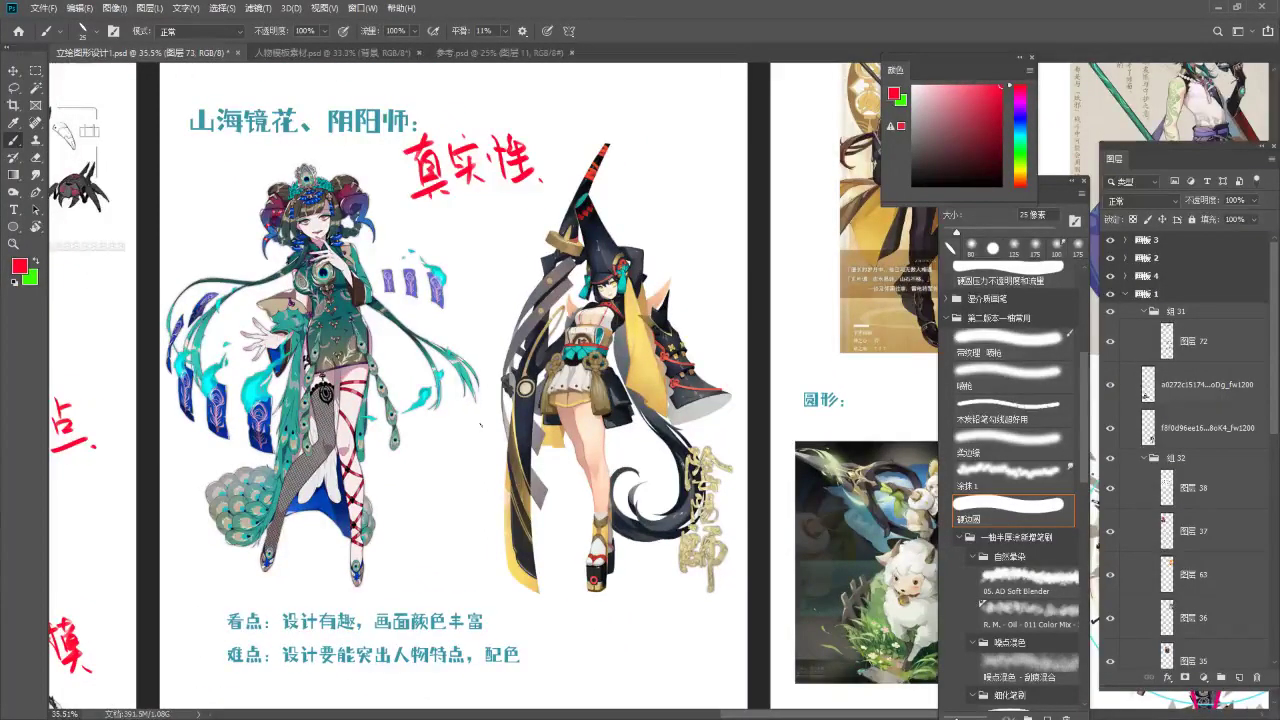
left_click_drag(200, 157, 404, 134)
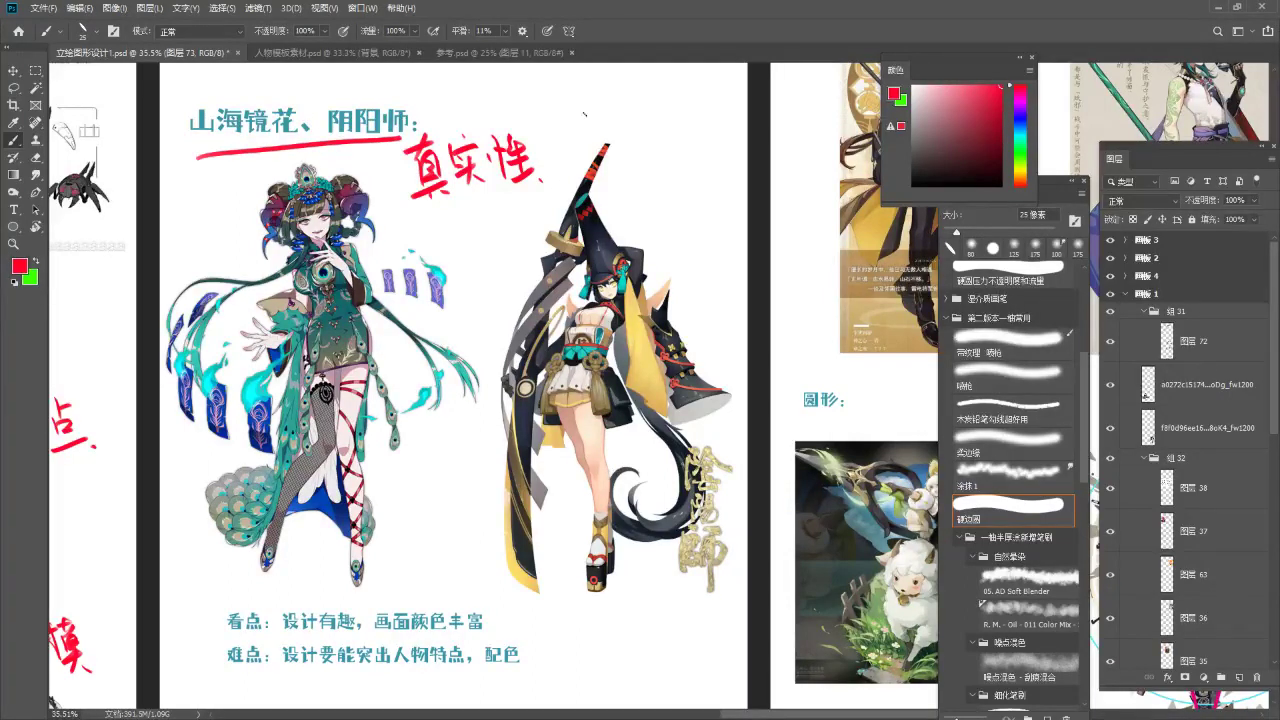
Handwrite 趣味性 in red above the tall-hatted 阴阳师 character, redoing a misdrawn stroke.
left_click_drag(514, 98, 528, 93)
mouse_move(510, 107)
left_mouse_down()
mouse_move(534, 101)
mouse_move(523, 117)
left_mouse_up()
mouse_move(526, 107)
left_mouse_down()
mouse_move(517, 124)
mouse_move(550, 131)
mouse_move(518, 119)
mouse_move(550, 119)
left_mouse_up()
key("ctrl+z")
mouse_move(534, 88)
left_mouse_down()
mouse_move(546, 116)
mouse_move(569, 108)
left_mouse_up()
mouse_move(568, 94)
left_mouse_down()
mouse_move(581, 106)
mouse_move(595, 90)
left_mouse_up()
left_click_drag(586, 80, 577, 121)
left_click_drag(587, 105, 601, 118)
left_click_drag(609, 93, 613, 119)
left_click_drag(619, 94, 632, 116)
Add + 世界观 in red after the handwritten 趣味性, reaching the artboard's edge.
mouse_move(640, 102)
left_mouse_down()
mouse_move(662, 100)
mouse_move(650, 111)
mouse_move(702, 92)
left_mouse_up()
left_click_drag(690, 84, 698, 106)
mouse_move(683, 90)
left_mouse_down()
mouse_move(700, 114)
mouse_move(718, 96)
mouse_move(722, 107)
left_mouse_up()
key("ctrl+z")
left_click_drag(708, 84, 723, 98)
left_click_drag(716, 85, 704, 111)
left_click_drag(714, 99, 718, 122)
left_click_drag(723, 96, 721, 113)
left_click_drag(724, 98, 735, 104)
left_click_drag(736, 90, 746, 131)
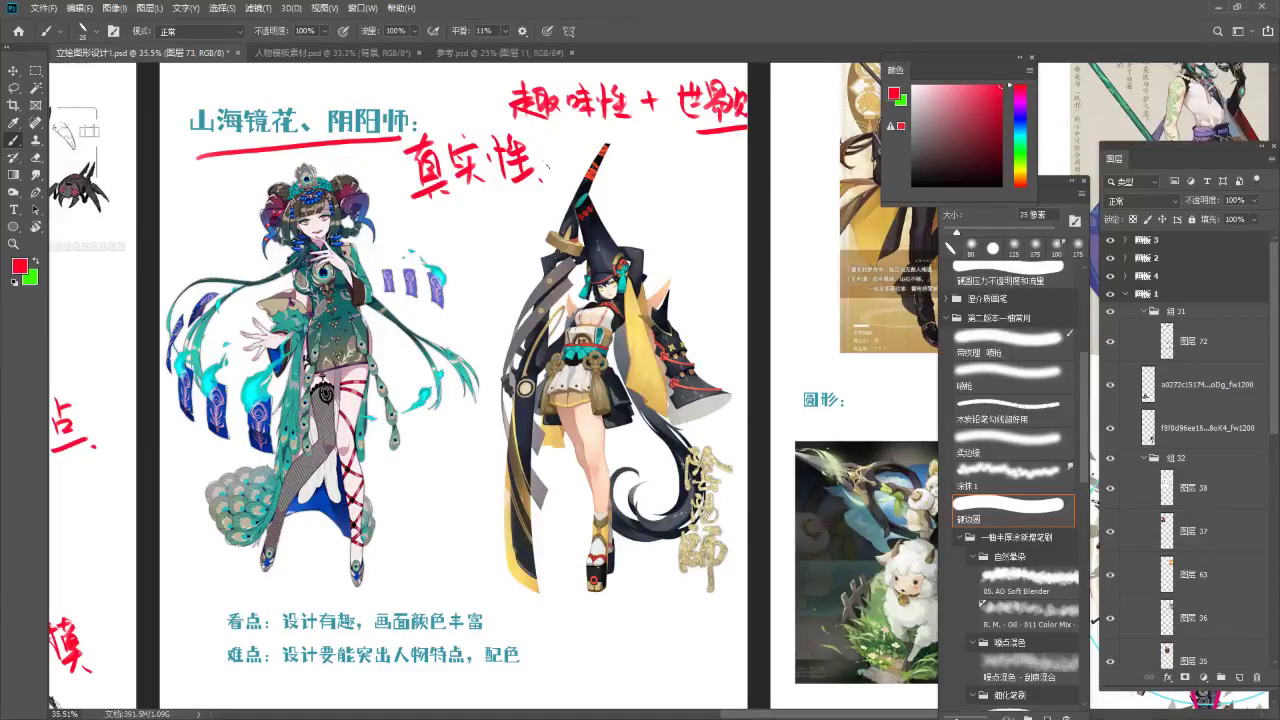
Underline the handwritten 真实性, 趣味性 and 世界观 in red.
mouse_move(544, 126)
left_mouse_down()
mouse_move(558, 145)
mouse_move(537, 136)
left_mouse_up()
left_click_drag(412, 210, 494, 192)
left_click_drag(573, 123, 627, 121)
left_click_drag(694, 140, 720, 134)
Handwrite 锚点 in red above the two 凹凸世界 characters, beside the section heading.
scroll(434, 289, "down", 5)
scroll(432, 291, "down", 3)
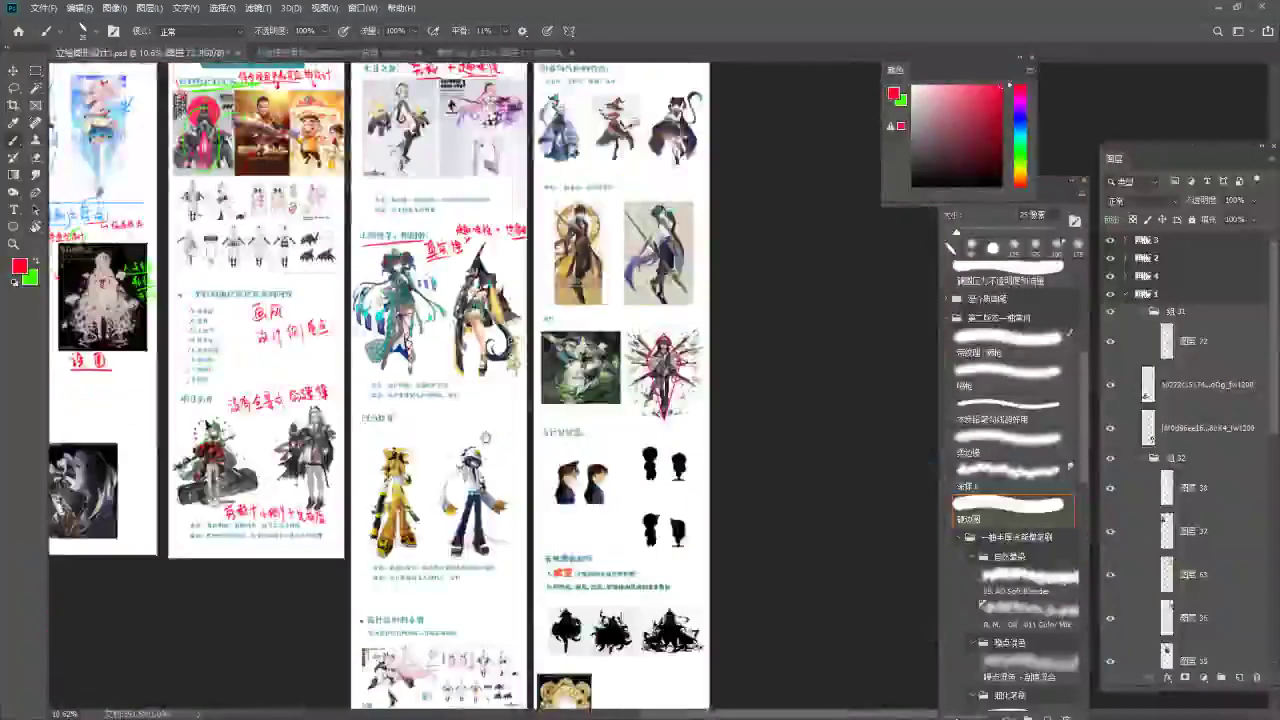
scroll(428, 330, "down", 3)
scroll(412, 358, "up", 8)
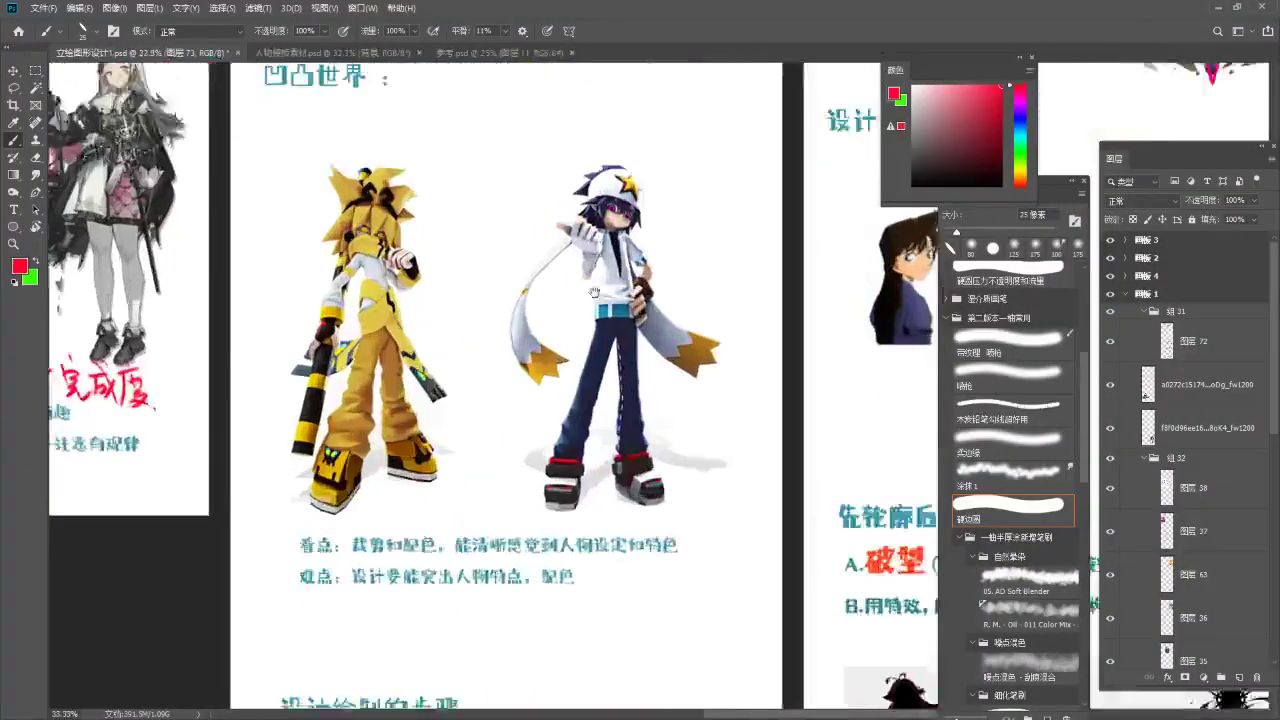
left_click_drag(598, 295, 518, 334)
scroll(285, 265, "up", 1)
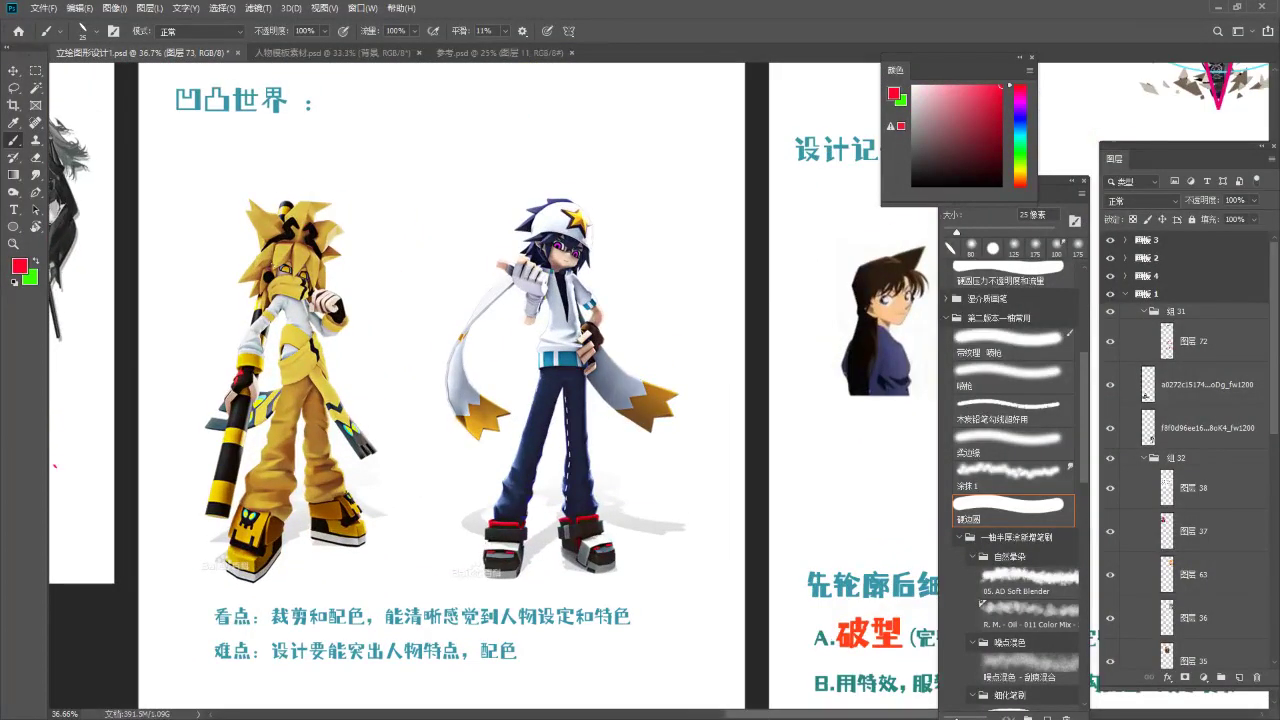
scroll(272, 264, "up", 1)
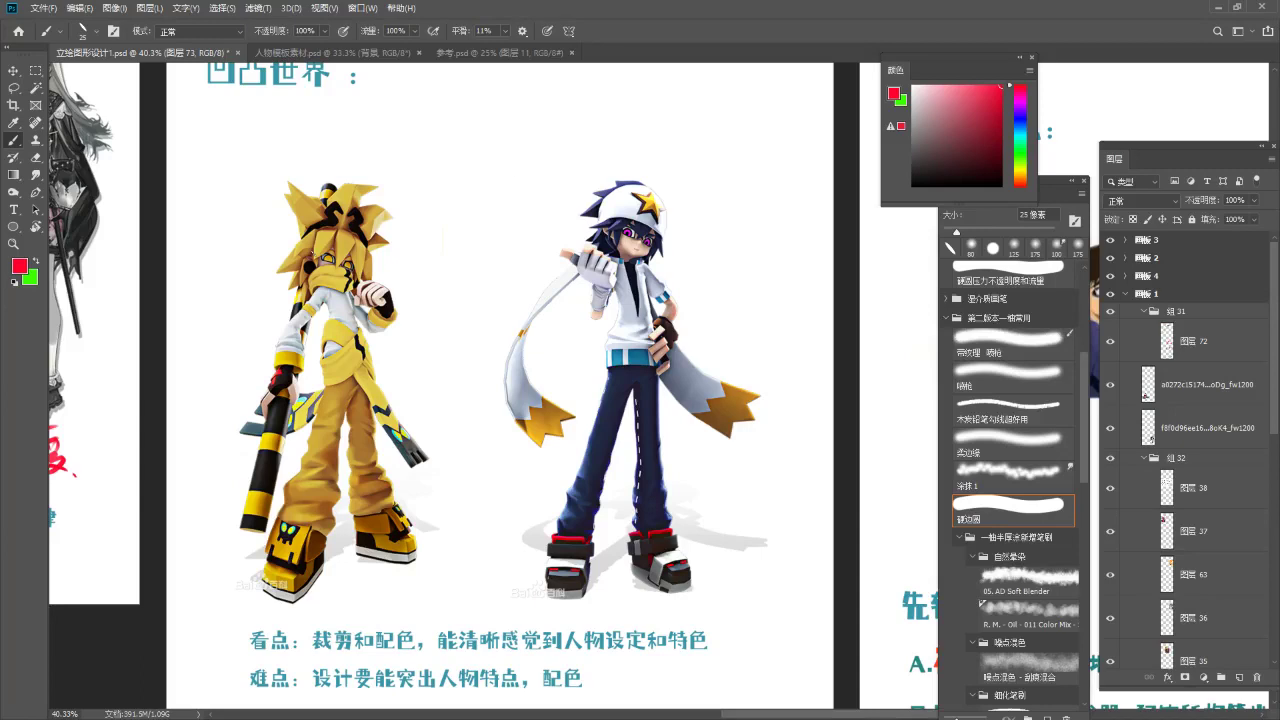
left_click_drag(401, 100, 385, 150)
mouse_move(398, 124)
left_mouse_down()
mouse_move(414, 120)
mouse_move(418, 136)
left_mouse_up()
left_click_drag(404, 142, 412, 176)
left_click_drag(424, 100, 428, 124)
mouse_move(428, 112)
left_mouse_down()
mouse_move(440, 110)
mouse_move(428, 168)
left_mouse_up()
mouse_move(428, 128)
left_mouse_down()
mouse_move(453, 158)
mouse_move(436, 160)
left_mouse_up()
left_click_drag(436, 134, 454, 160)
left_click_drag(472, 104, 474, 130)
mouse_move(474, 116)
left_mouse_down()
mouse_move(486, 114)
mouse_move(470, 150)
left_mouse_up()
left_click_drag(470, 130, 498, 168)
left_click(506, 155)
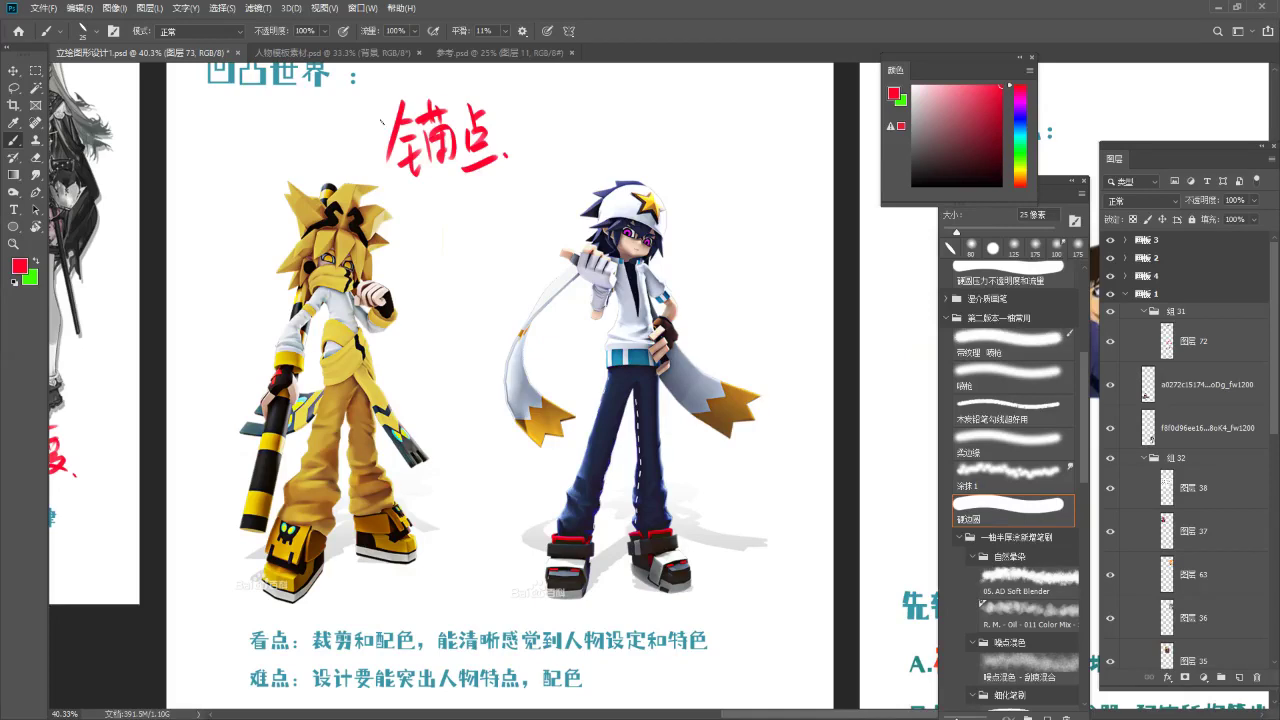
Examine the colours and costume details of the yellow-haired and white-capped 凹凸世界 characters up close.
key("z")
mouse_move(330, 236)
left_mouse_down()
mouse_move(386, 216)
mouse_move(420, 244)
mouse_move(341, 282)
left_mouse_up()
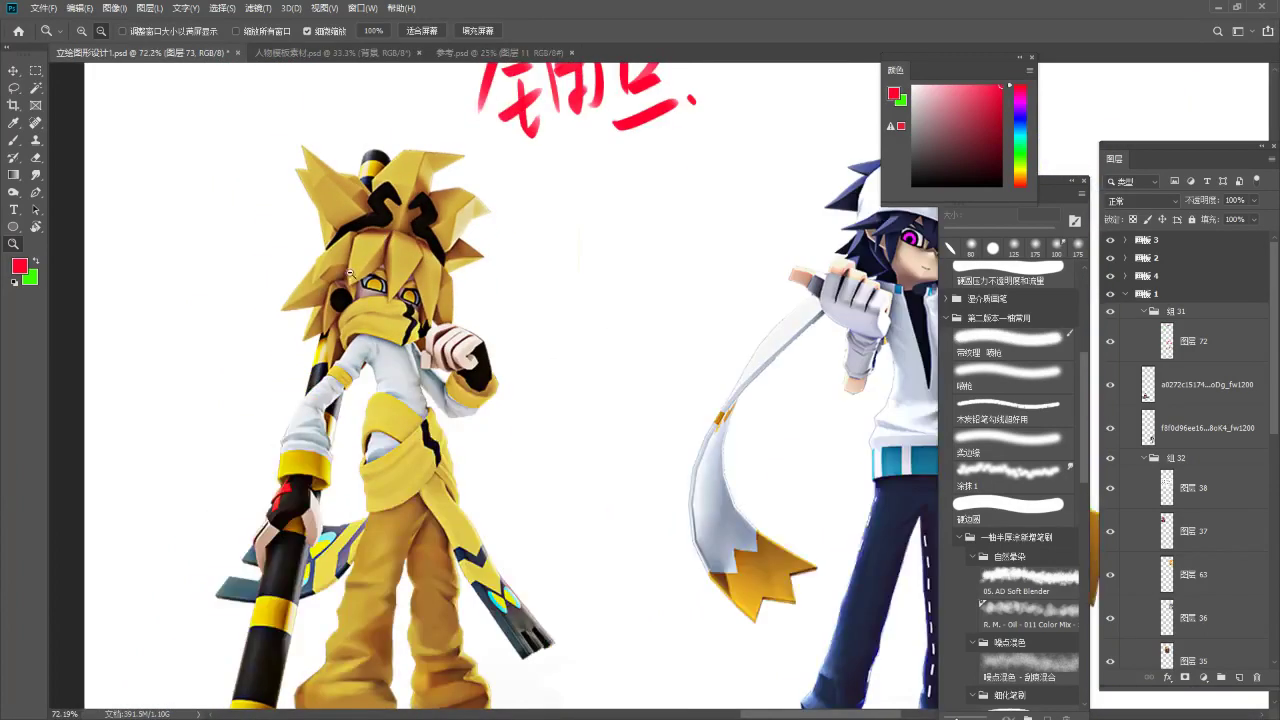
key("b")
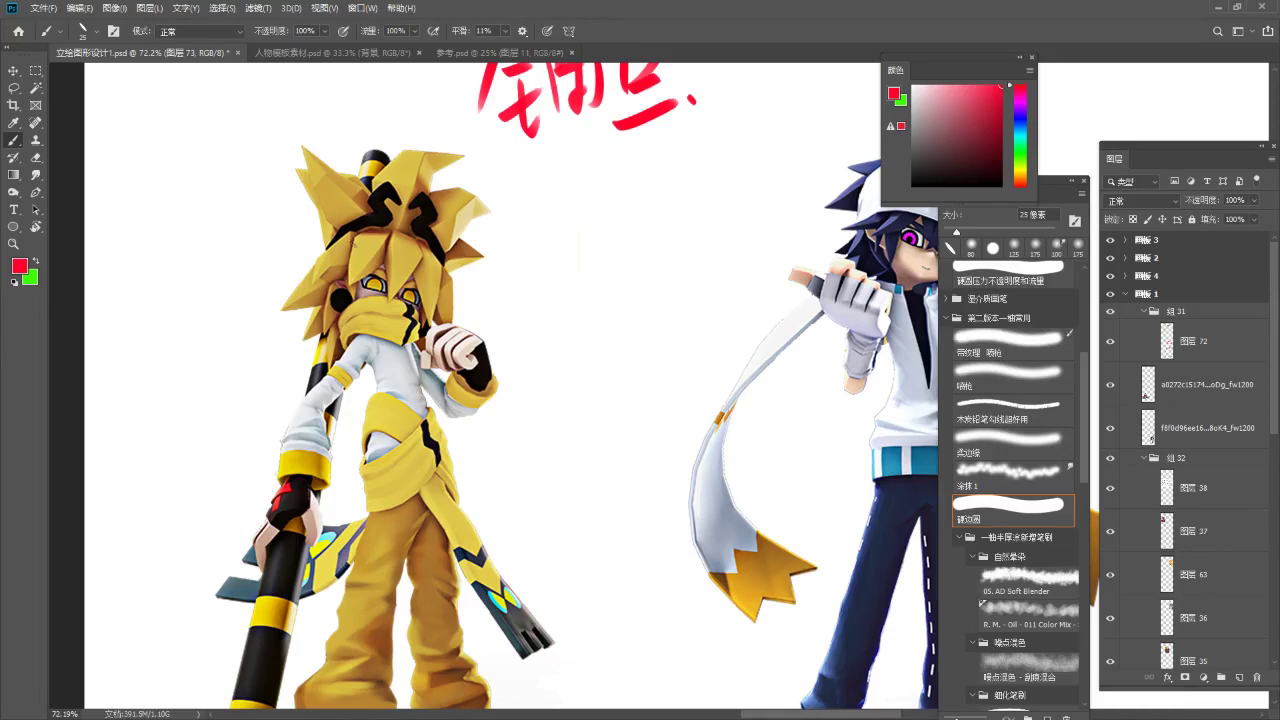
key("z")
left_click_drag(372, 242, 325, 245)
key("space")
left_click_drag(425, 259, 302, 232)
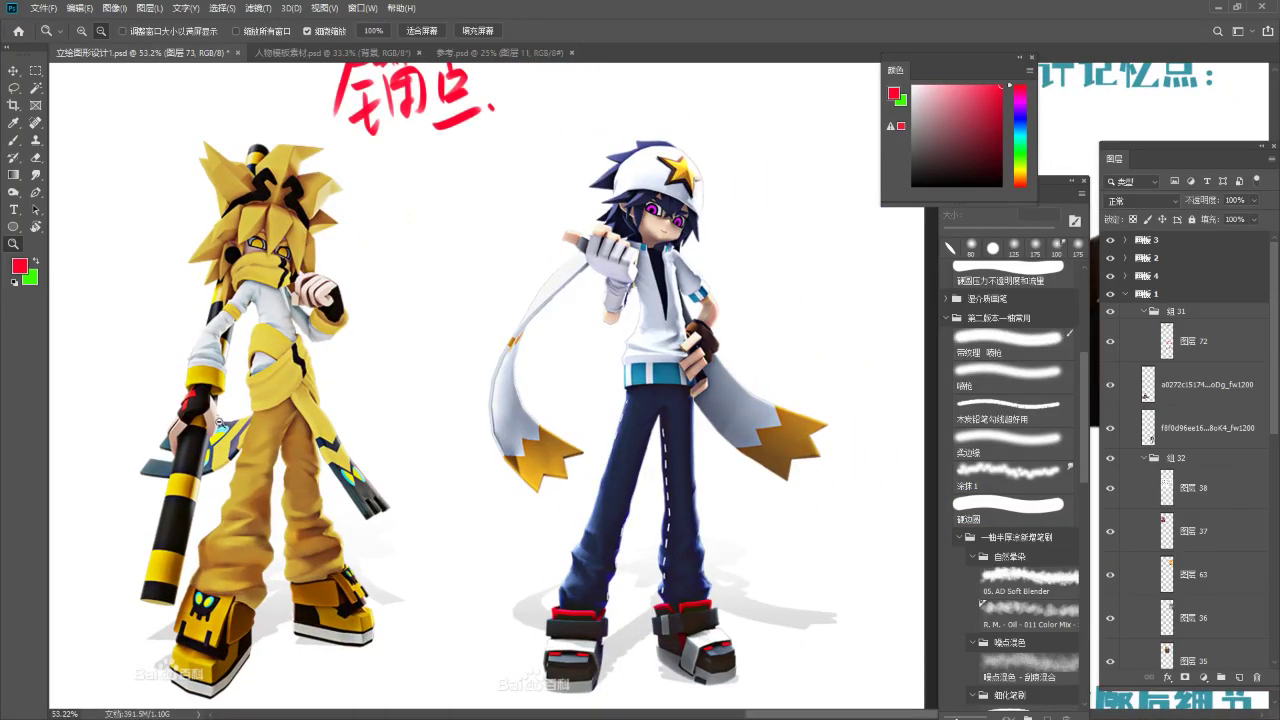
key("b")
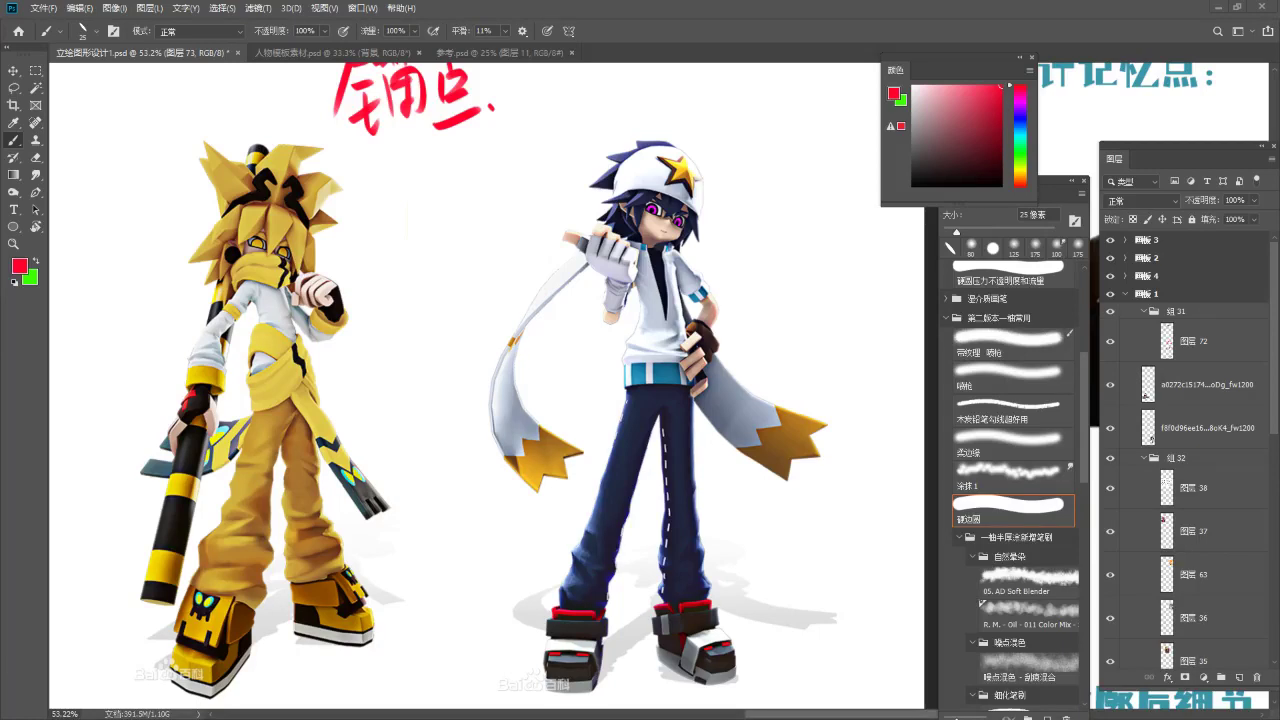
Try a red oval around the whole yellow 凹凸世界 character and undo it.
scroll(366, 352, "down", 3)
left_click_drag(352, 336, 456, 293)
scroll(410, 270, "up", 3)
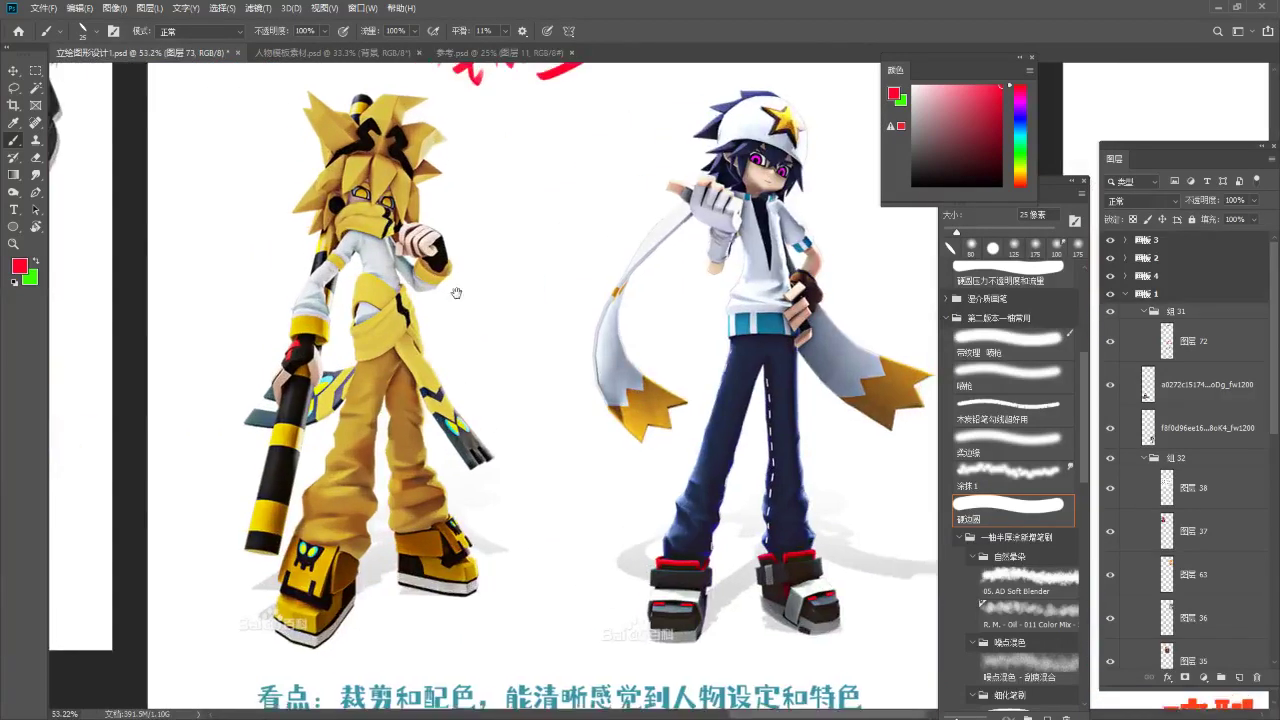
scroll(456, 293, "down", 1)
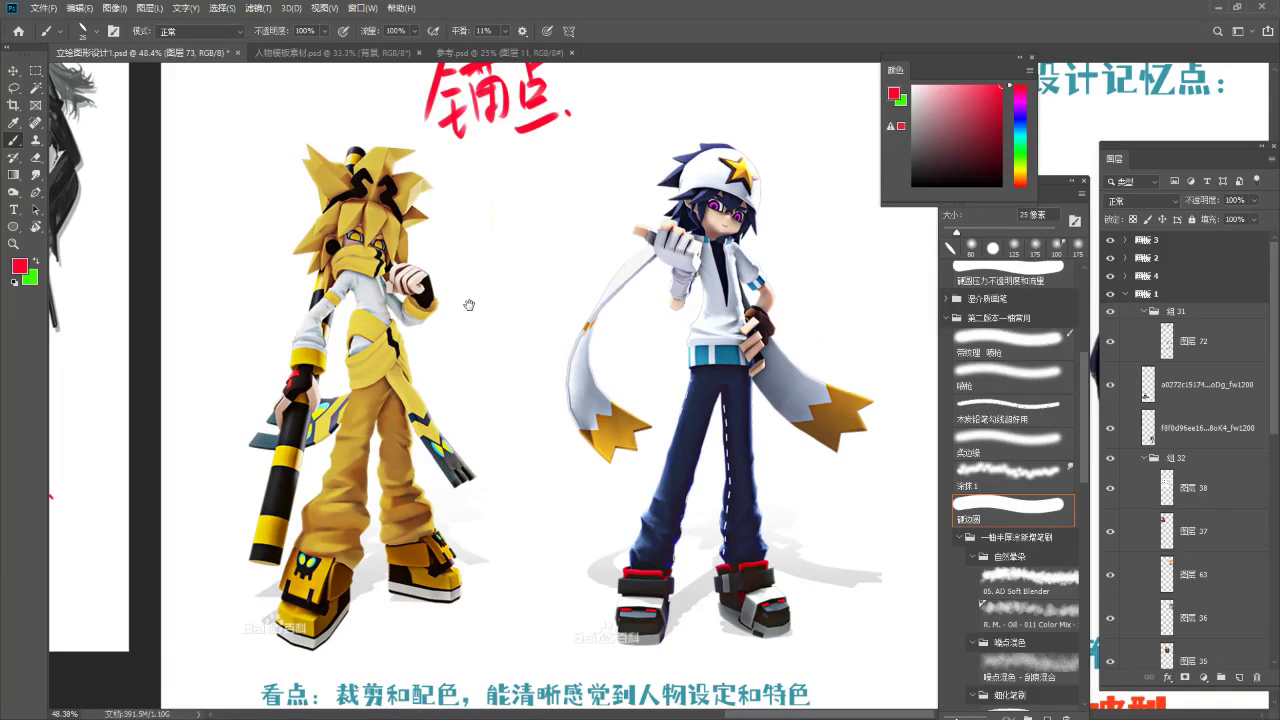
mouse_move(299, 148)
left_mouse_down()
mouse_move(468, 556)
mouse_move(318, 149)
left_mouse_up()
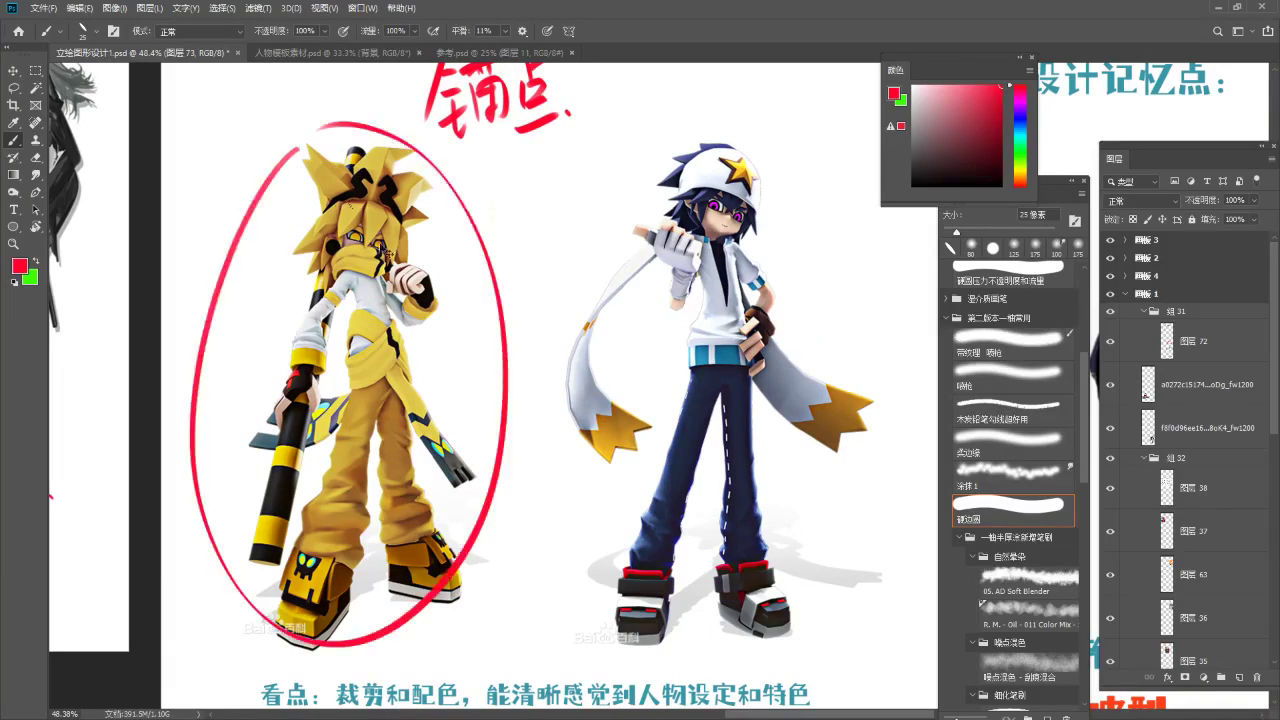
key("ctrl+z")
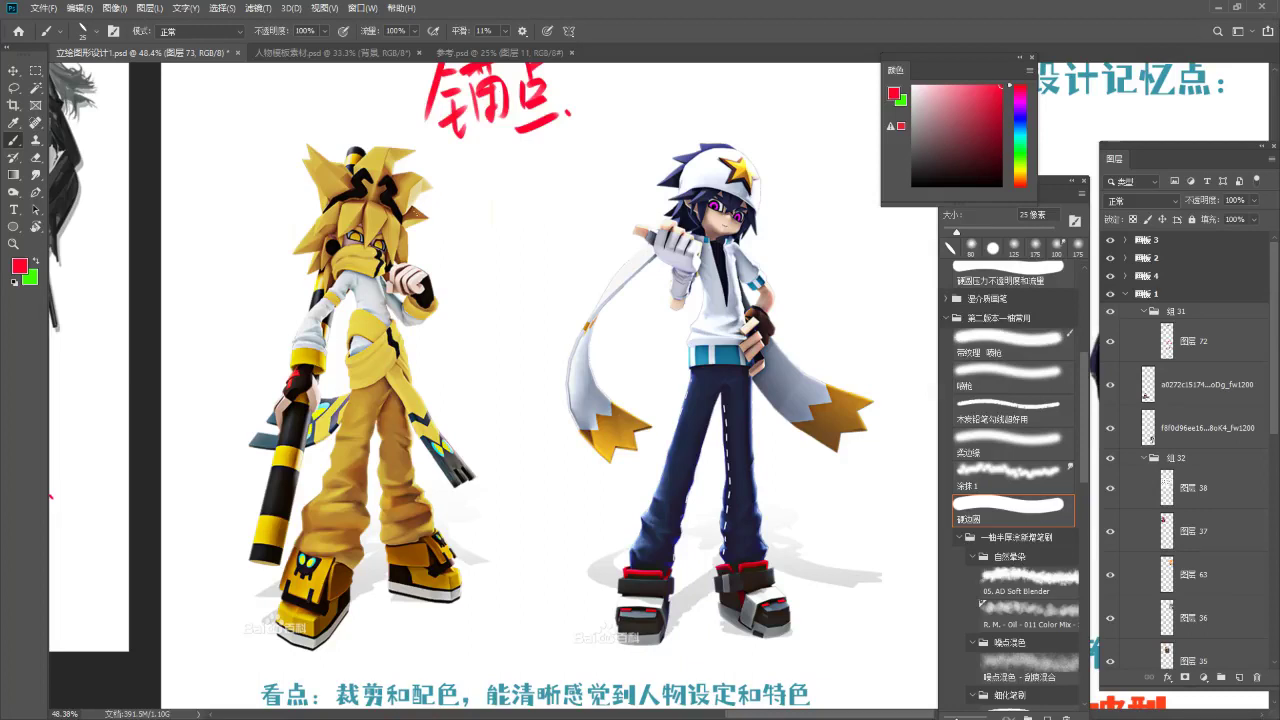
Handwrite 明黄 in red beside the yellow 凹凸世界 character's hair and underline it.
left_click_drag(182, 167, 187, 204)
mouse_move(184, 170)
left_mouse_down()
mouse_move(199, 198)
mouse_move(197, 182)
left_mouse_up()
left_click_drag(187, 202, 200, 206)
mouse_move(204, 158)
left_mouse_down()
mouse_move(237, 214)
mouse_move(218, 166)
left_mouse_up()
left_click_drag(209, 182, 238, 162)
left_click_drag(232, 140, 233, 186)
mouse_move(233, 160)
left_mouse_down()
mouse_move(258, 182)
mouse_move(246, 189)
mouse_move(240, 158)
left_mouse_up()
mouse_move(241, 156)
left_mouse_down()
mouse_move(266, 150)
mouse_move(270, 196)
left_mouse_up()
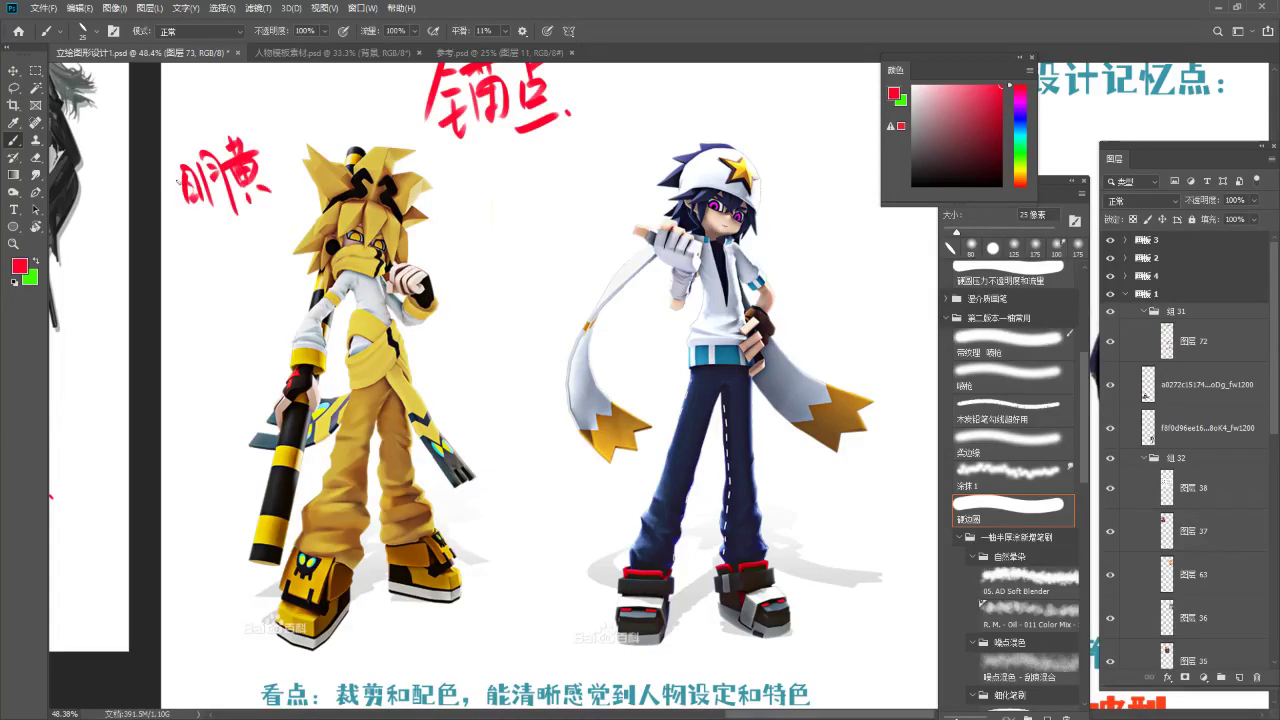
left_click_drag(191, 232, 272, 212)
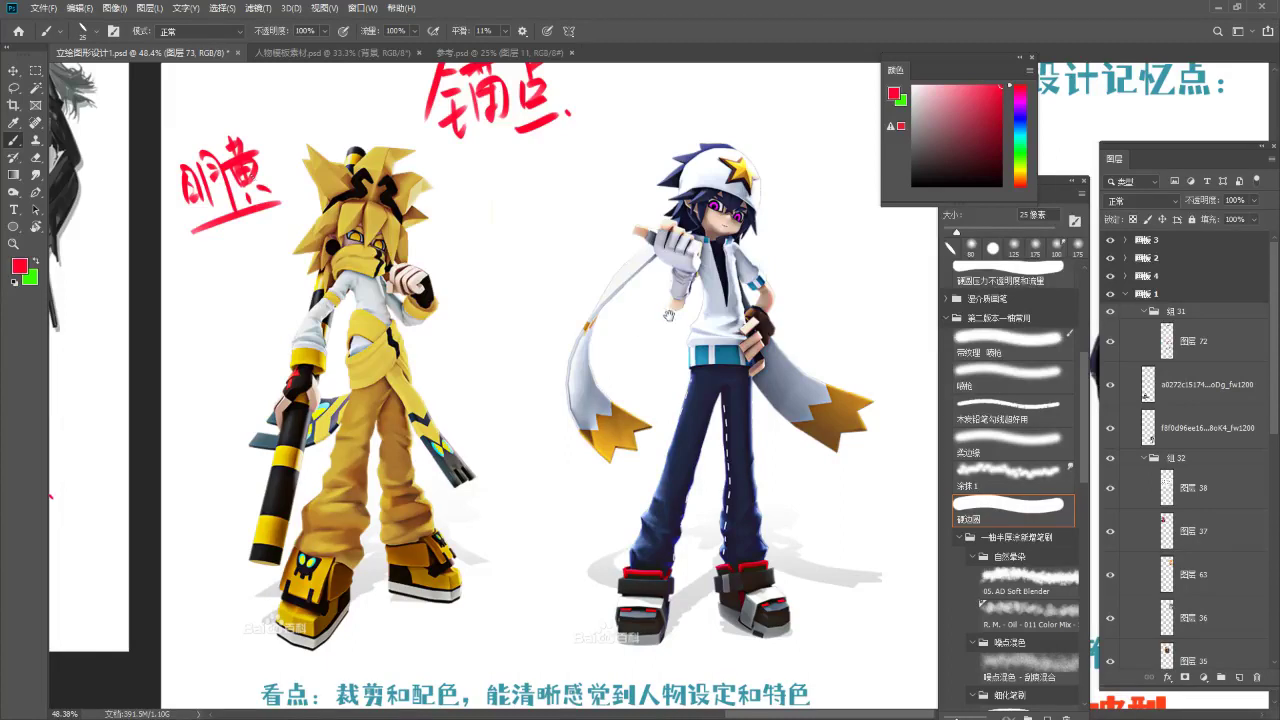
Switch the brush colour to green and handwrite 颜色+趣味 above the white-capped 凹凸世界 character.
left_click_drag(669, 315, 595, 393)
key("x")
mouse_move(619, 332)
left_mouse_down()
mouse_move(646, 318)
mouse_move(608, 358)
left_mouse_up()
key("ctrl+z")
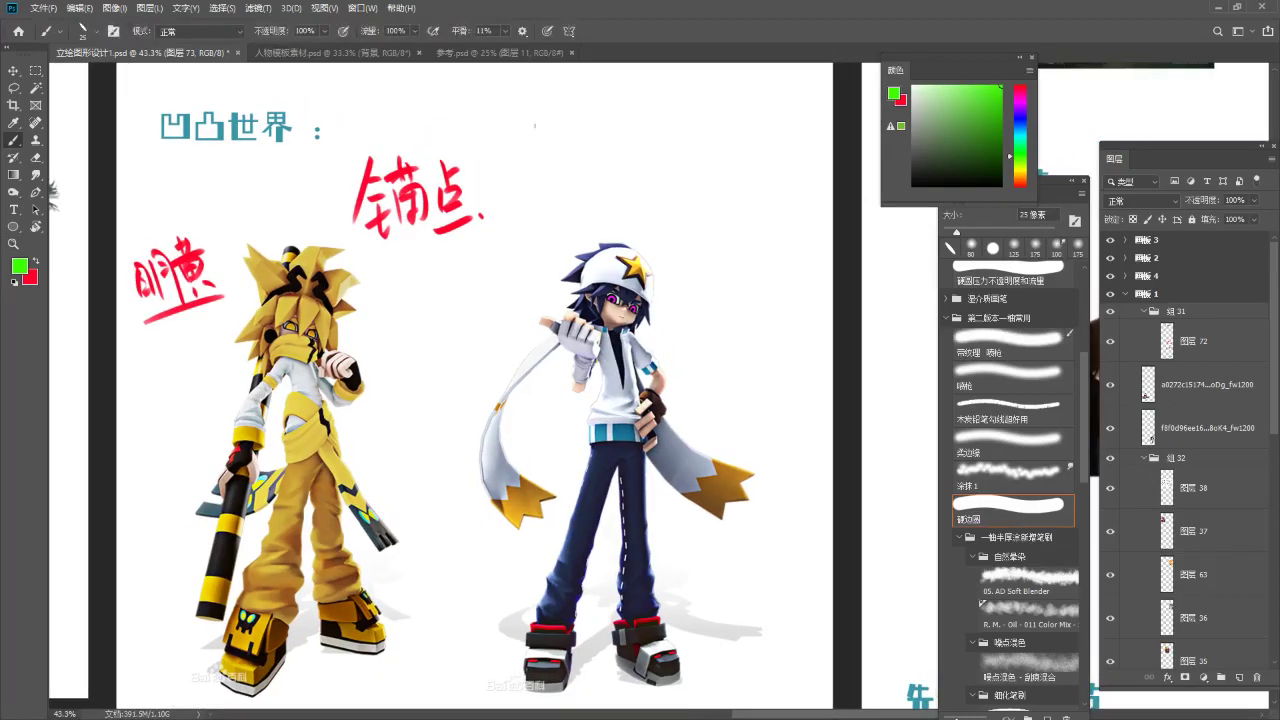
mouse_move(557, 110)
left_mouse_down()
mouse_move(541, 211)
mouse_move(566, 128)
mouse_move(594, 146)
mouse_move(576, 186)
left_mouse_up()
left_click_drag(608, 110, 600, 134)
left_click_drag(598, 130, 630, 182)
mouse_move(642, 146)
left_mouse_down()
mouse_move(664, 143)
mouse_move(657, 166)
mouse_move(710, 127)
mouse_move(700, 146)
left_mouse_up()
mouse_move(690, 148)
left_mouse_down()
mouse_move(718, 142)
mouse_move(688, 172)
left_mouse_up()
left_click_drag(688, 168, 734, 170)
left_click_drag(706, 120, 730, 132)
mouse_move(716, 126)
left_mouse_down()
mouse_move(716, 170)
mouse_move(728, 154)
left_mouse_up()
mouse_move(734, 138)
left_mouse_down()
mouse_move(752, 154)
mouse_move(794, 140)
left_mouse_up()
left_click_drag(782, 112, 793, 178)
left_click_drag(788, 148, 774, 162)
left_click_drag(794, 148, 804, 156)
Handwrite + 剪裁 in green on a second line beneath 颜色+趣味.
left_click_drag(640, 220, 666, 218)
left_click_drag(656, 202, 656, 236)
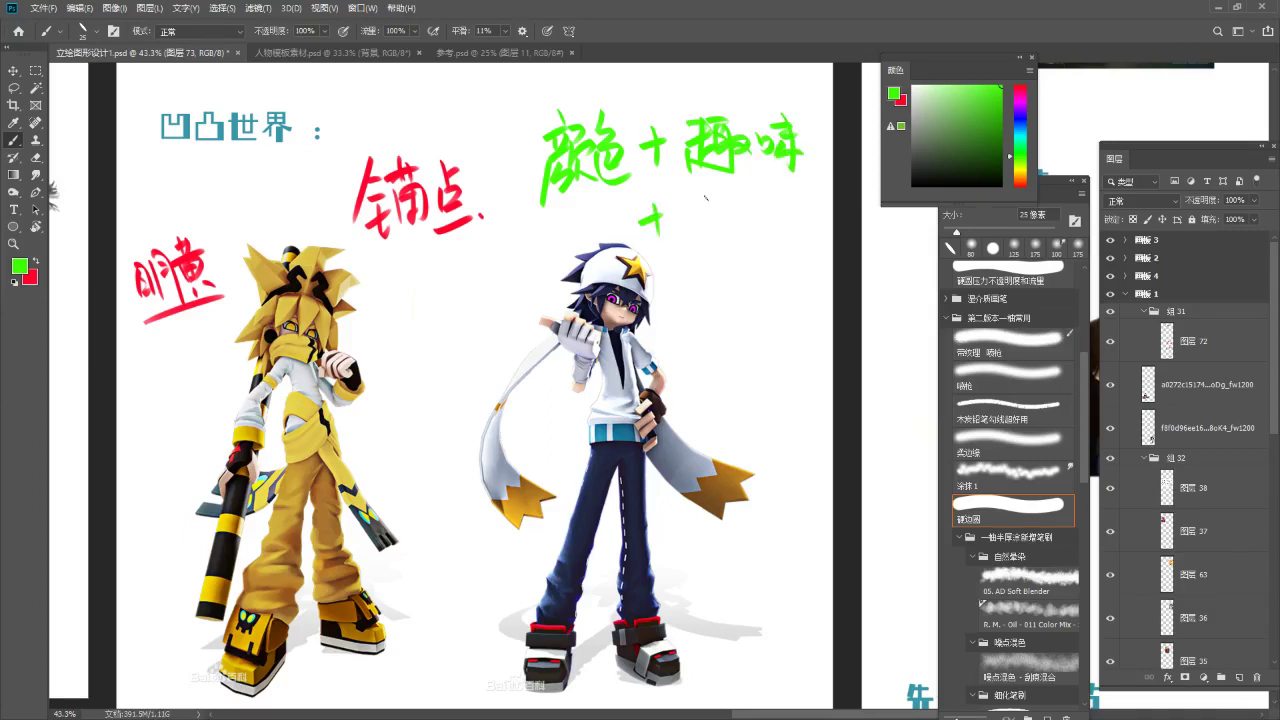
left_click_drag(684, 190, 722, 188)
left_click_drag(696, 182, 698, 198)
left_click_drag(712, 180, 686, 214)
mouse_move(690, 204)
left_mouse_down()
mouse_move(716, 214)
mouse_move(716, 240)
mouse_move(696, 240)
left_mouse_up()
mouse_move(732, 198)
left_mouse_down()
mouse_move(746, 194)
mouse_move(740, 208)
left_mouse_up()
mouse_move(724, 218)
left_mouse_down()
mouse_move(760, 206)
mouse_move(770, 236)
left_mouse_up()
mouse_move(754, 186)
left_mouse_down()
mouse_move(760, 198)
mouse_move(735, 212)
left_mouse_up()
left_click(783, 238)
Handwrite 三视图 in green beside the 设计绘制的步骤 heading.
key("z")
key("b")
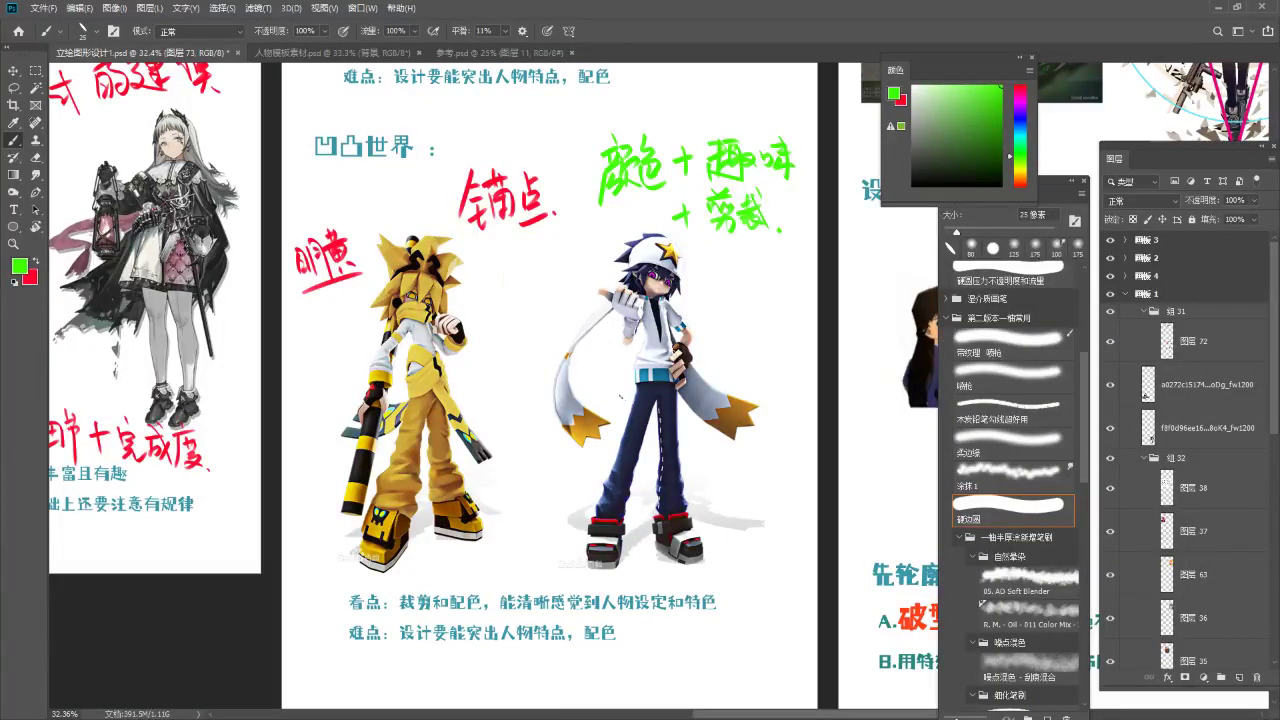
key("z")
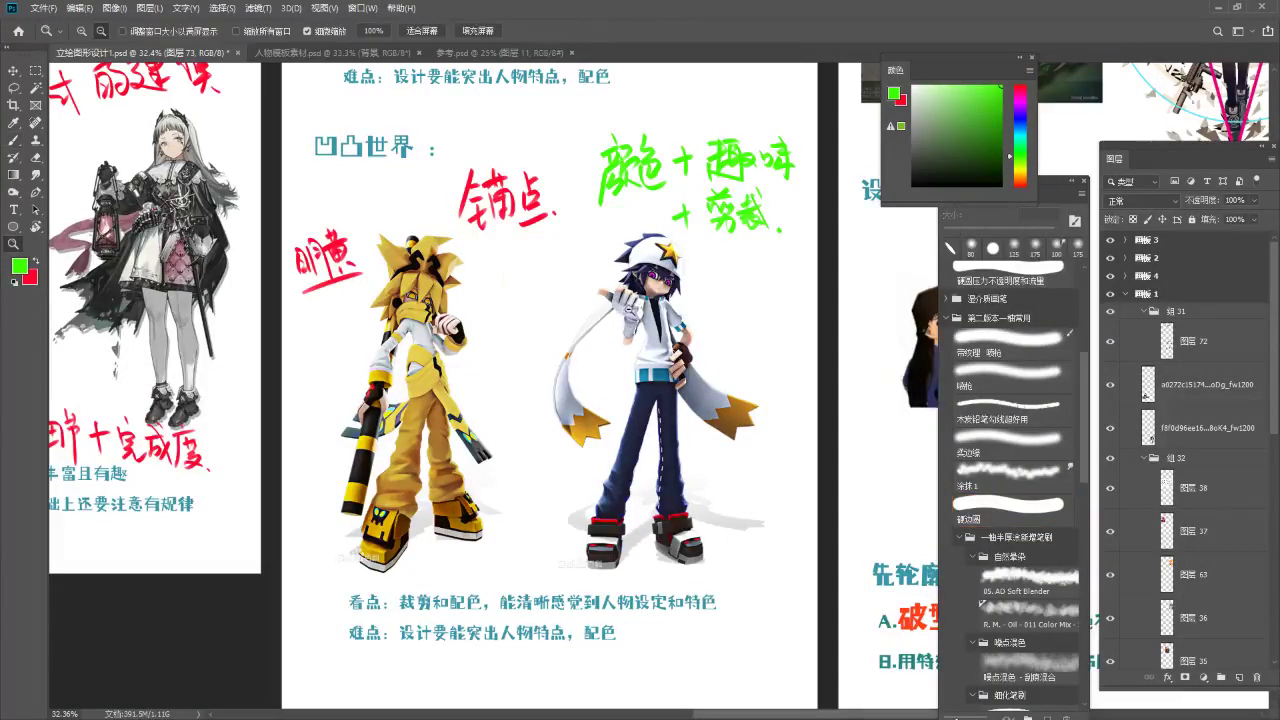
left_click_drag(627, 310, 607, 323)
scroll(632, 300, "up", 1)
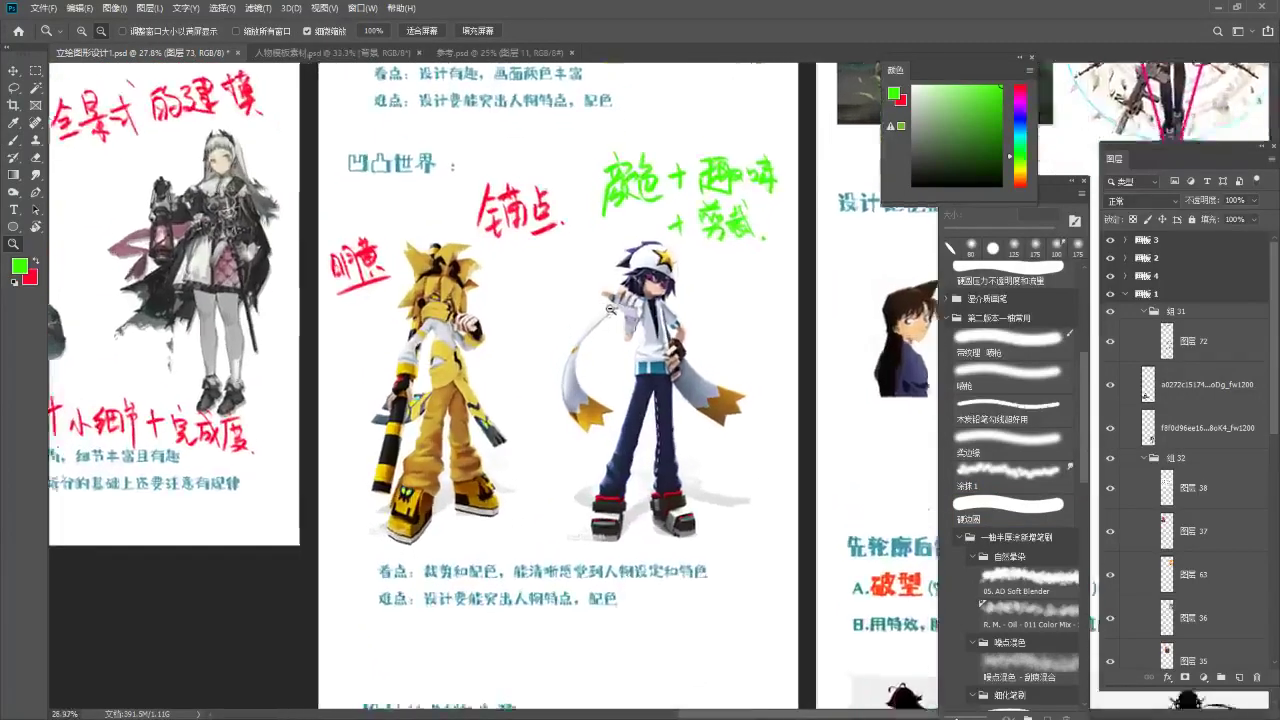
key("b")
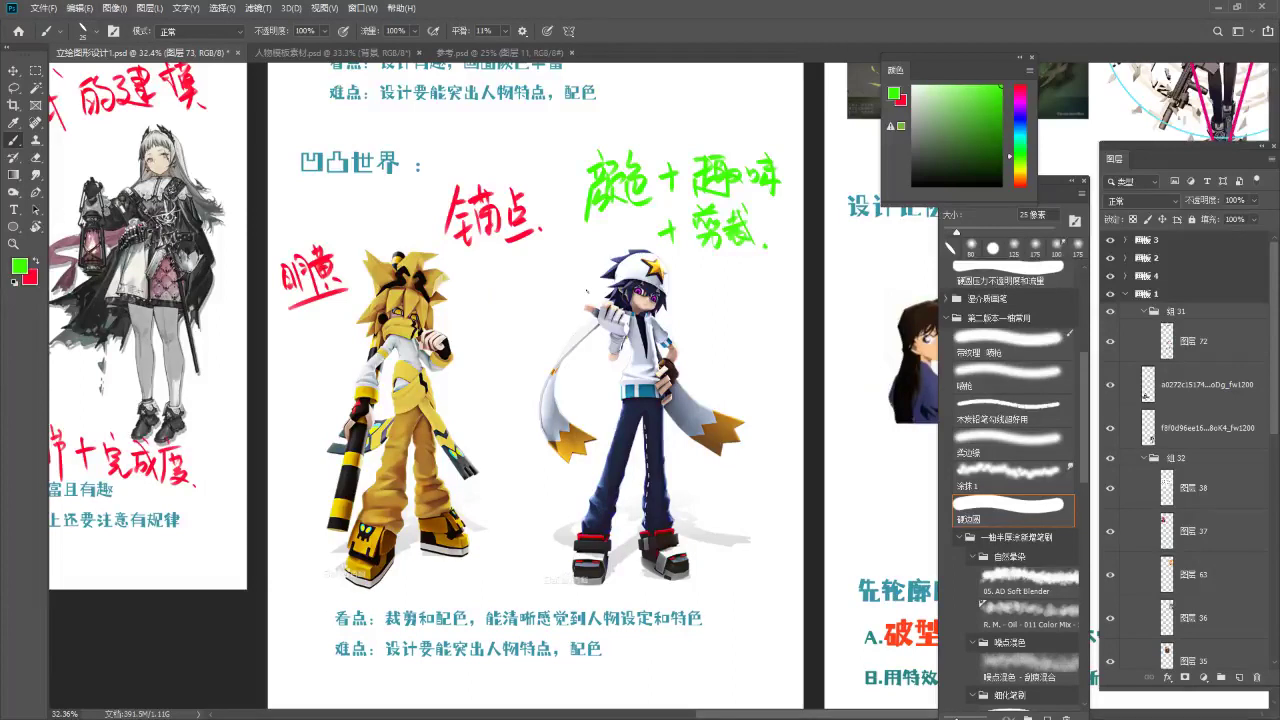
scroll(545, 152, "down", 4)
left_click_drag(631, 523, 608, 238)
scroll(557, 335, "up", 4)
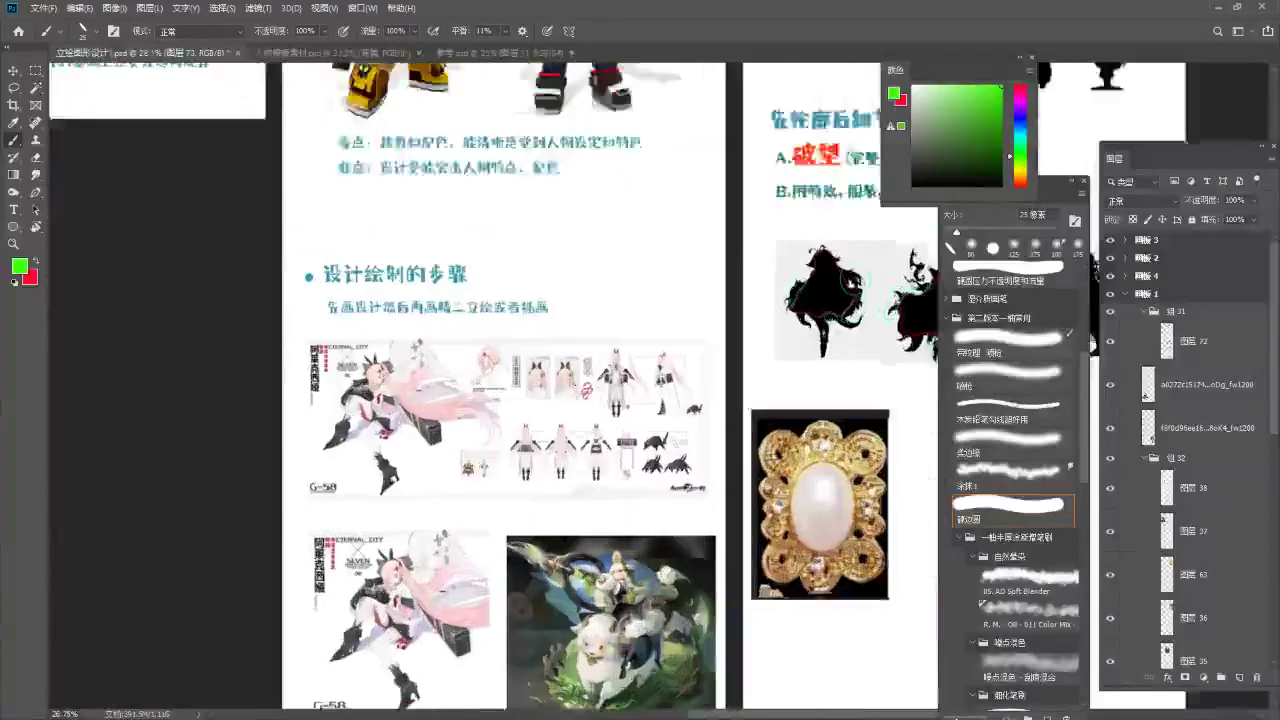
scroll(553, 330, "up", 3)
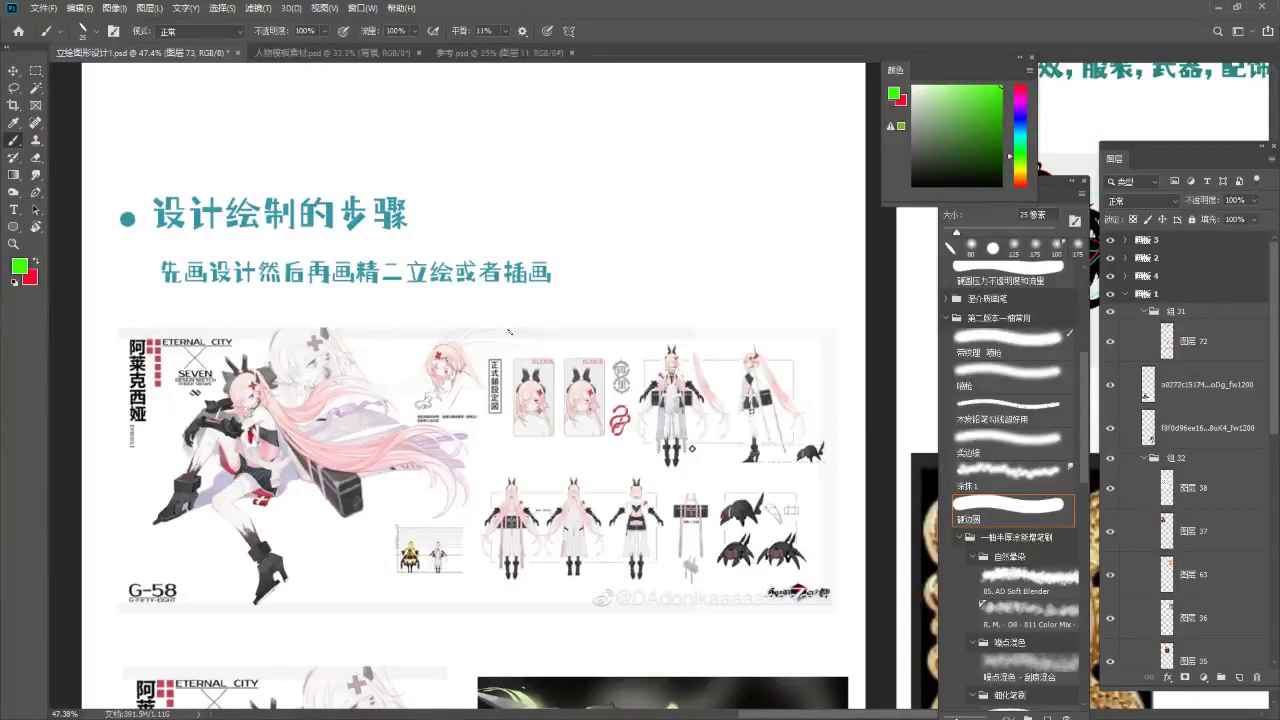
left_click_drag(452, 189, 478, 185)
left_click_drag(458, 203, 484, 200)
left_click_drag(455, 229, 498, 214)
left_click_drag(511, 153, 497, 210)
mouse_move(503, 189)
left_mouse_down()
mouse_move(537, 184)
mouse_move(520, 229)
left_mouse_up()
left_click_drag(527, 188, 534, 207)
mouse_move(529, 179)
left_mouse_down()
mouse_move(552, 167)
mouse_move(564, 178)
mouse_move(546, 222)
left_mouse_up()
key("ctrl+z")
left_click_drag(540, 205, 578, 226)
mouse_move(584, 160)
left_mouse_down()
mouse_move(590, 222)
mouse_move(632, 218)
left_mouse_up()
left_click_drag(596, 166, 612, 196)
left_click_drag(600, 198, 628, 216)
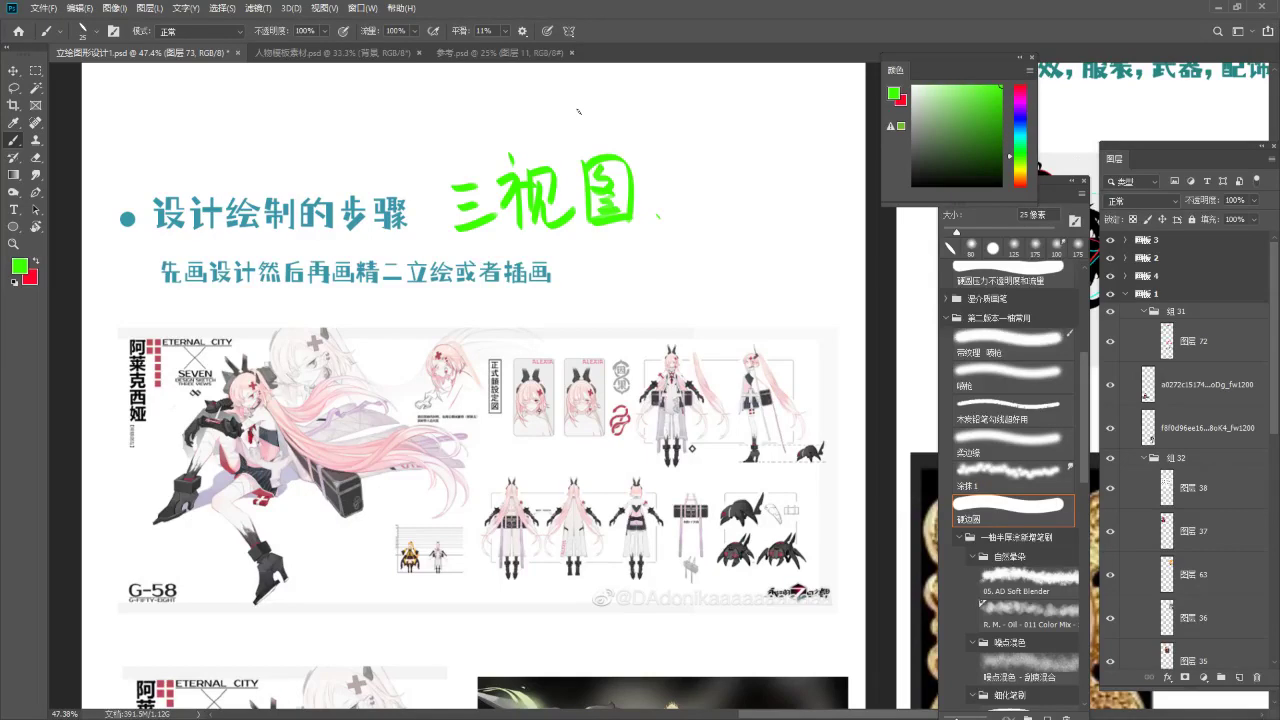
Switch the brush colour to red and handwrite =正面 + above 三视图.
key("x")
left_click_drag(663, 193, 598, 199)
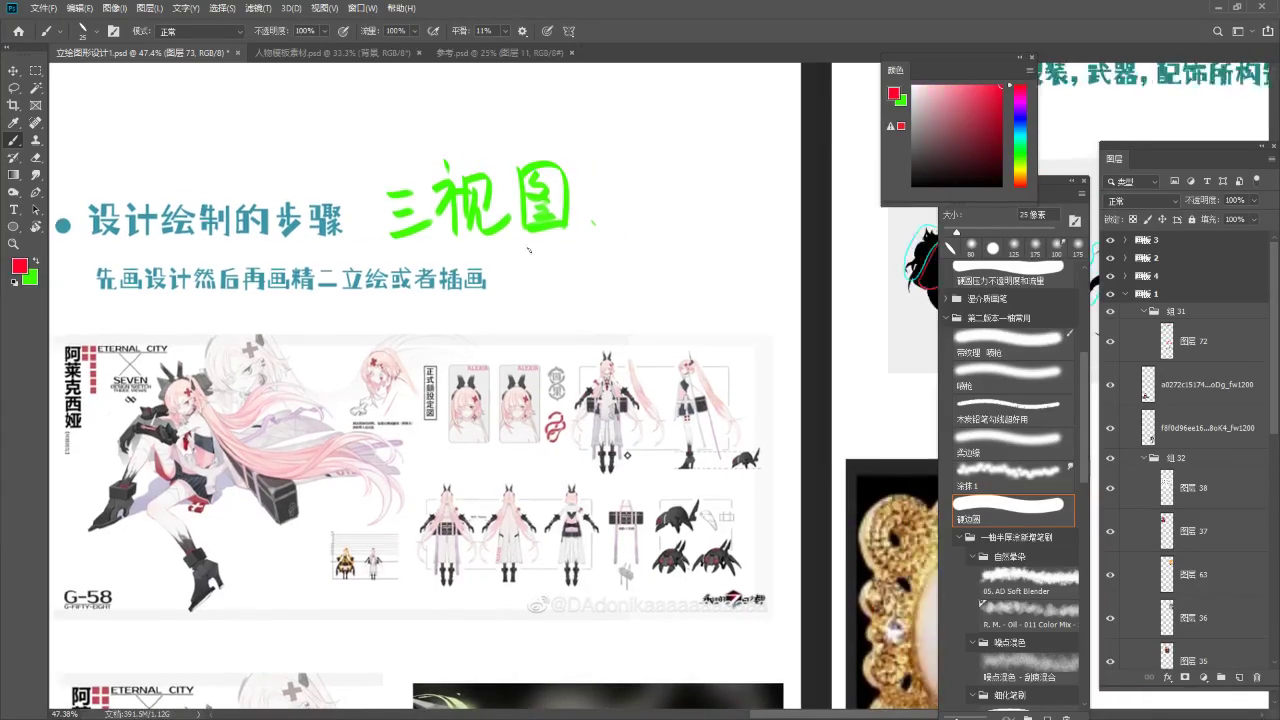
left_click_drag(280, 146, 310, 142)
mouse_move(284, 170)
left_mouse_down()
mouse_move(314, 164)
mouse_move(352, 116)
mouse_move(350, 160)
left_mouse_up()
left_click_drag(350, 142, 366, 138)
mouse_move(338, 136)
left_mouse_down()
mouse_move(340, 164)
mouse_move(376, 162)
left_mouse_up()
mouse_move(382, 116)
left_mouse_down()
mouse_move(412, 104)
mouse_move(384, 156)
left_mouse_up()
mouse_move(386, 122)
left_mouse_down()
mouse_move(434, 140)
mouse_move(406, 150)
left_mouse_up()
mouse_move(422, 134)
left_mouse_down()
mouse_move(426, 154)
mouse_move(418, 140)
left_mouse_up()
mouse_move(400, 152)
left_mouse_down()
mouse_move(496, 116)
mouse_move(486, 144)
left_mouse_up()
Handwrite 侧 + 背 in red to complete the list of views above 三视图.
mouse_move(532, 82)
left_mouse_down()
mouse_move(520, 146)
mouse_move(544, 132)
left_mouse_up()
mouse_move(550, 98)
left_mouse_down()
mouse_move(550, 138)
mouse_move(530, 146)
left_mouse_up()
left_click_drag(550, 132, 562, 146)
left_click_drag(560, 98, 560, 132)
left_click_drag(578, 96, 576, 156)
mouse_move(596, 114)
left_mouse_down()
mouse_move(628, 108)
mouse_move(618, 138)
left_mouse_up()
left_click_drag(664, 88, 663, 118)
left_click_drag(650, 106, 678, 98)
mouse_move(690, 86)
left_mouse_down()
mouse_move(698, 108)
mouse_move(668, 156)
left_mouse_up()
mouse_move(674, 116)
left_mouse_down()
mouse_move(698, 156)
mouse_move(694, 128)
left_mouse_up()
left_click_drag(676, 140, 694, 140)
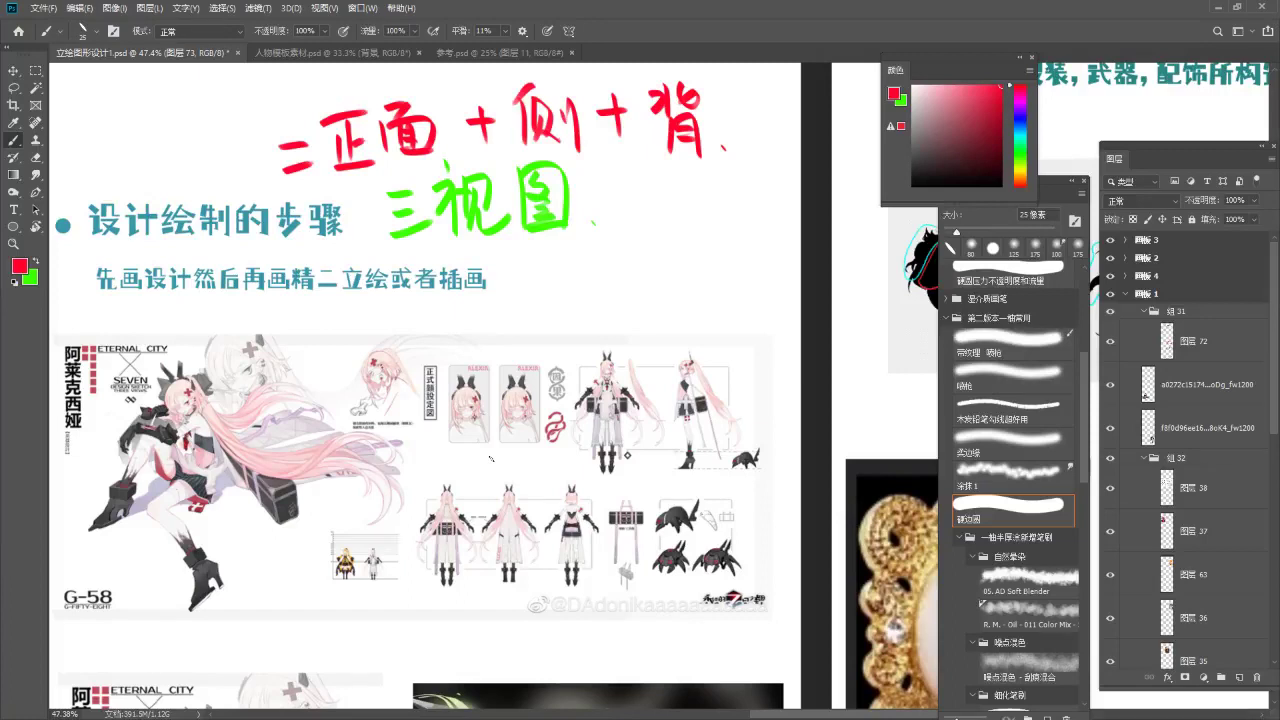
Underline the pink-haired character's front view in red and handwrite 正 above it.
left_click_drag(656, 361, 620, 215)
mouse_move(511, 391)
left_mouse_down()
mouse_move(590, 384)
mouse_move(494, 385)
left_mouse_up()
left_click_drag(560, 424, 592, 419)
left_click_drag(582, 362, 649, 348)
scroll(648, 347, "up", 3)
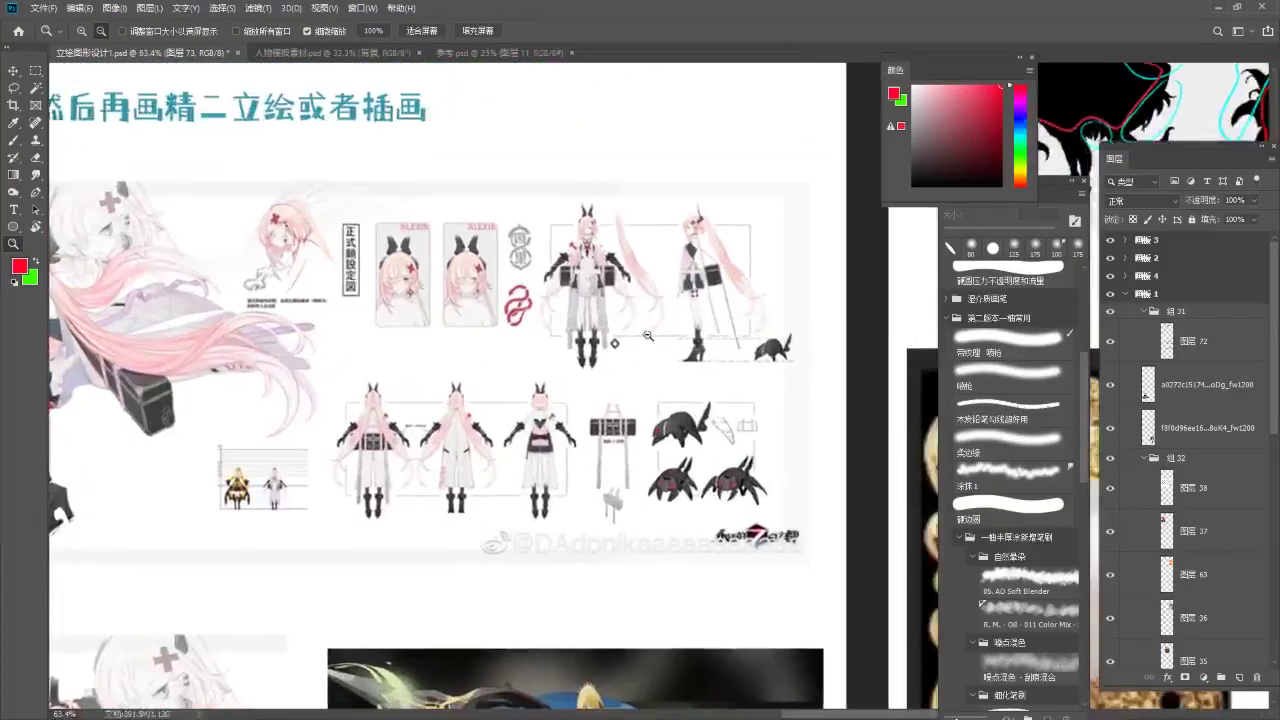
scroll(649, 339, "up", 3)
mouse_move(574, 178)
left_mouse_down()
mouse_move(738, 541)
mouse_move(498, 206)
left_mouse_up()
key("ctrl+z")
left_click_drag(643, 260, 684, 260)
left_click_drag(684, 260, 651, 233)
left_click_drag(651, 233, 618, 234)
left_click_drag(478, 403, 545, 406)
mouse_move(470, 96)
left_mouse_down()
mouse_move(500, 96)
mouse_move(493, 122)
left_mouse_up()
left_click_drag(501, 118, 513, 116)
mouse_move(475, 110)
left_mouse_down()
mouse_move(477, 133)
mouse_move(522, 134)
left_mouse_up()
Underline the character's side view in red and handwrite 侧 above it.
left_click_drag(642, 421, 708, 407)
left_click_drag(689, 80, 662, 112)
mouse_move(676, 102)
left_mouse_down()
mouse_move(679, 133)
mouse_move(700, 115)
mouse_move(718, 136)
left_mouse_up()
left_click_drag(731, 96, 732, 166)
Draw a red wavy line beneath the three lower full-body figures and handwrite 背 above them.
left_click_drag(156, 632, 400, 656)
left_click_drag(272, 352, 273, 396)
mouse_move(248, 388)
left_mouse_down()
mouse_move(270, 364)
mouse_move(296, 374)
left_mouse_up()
mouse_move(300, 362)
left_mouse_down()
mouse_move(320, 350)
mouse_move(282, 428)
left_mouse_up()
mouse_move(282, 384)
left_mouse_down()
mouse_move(308, 430)
mouse_move(300, 416)
left_mouse_up()
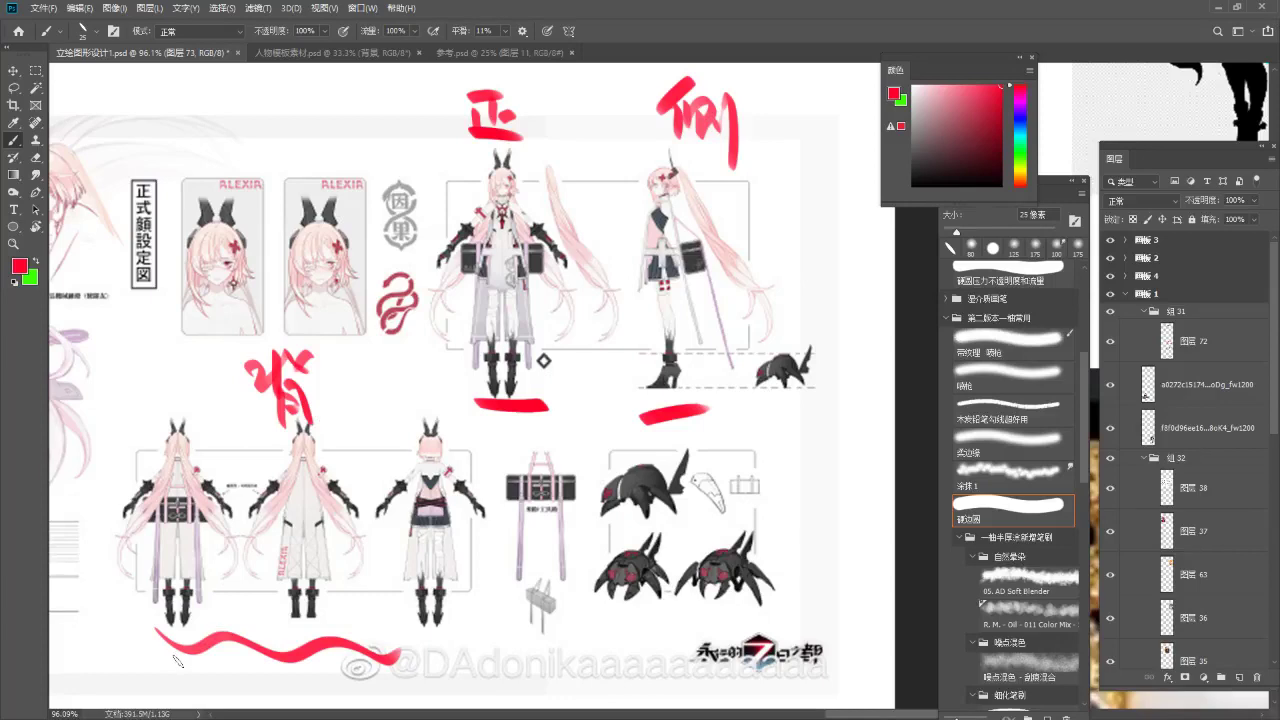
Add red upward arrows on the wavy line, pointing at each of the three back-view figures.
left_click_drag(172, 640, 170, 690)
left_click_drag(156, 662, 200, 648)
mouse_move(326, 643)
left_mouse_down()
mouse_move(327, 704)
mouse_move(322, 646)
mouse_move(352, 666)
left_mouse_up()
left_click_drag(434, 686, 438, 640)
left_click_drag(440, 642, 456, 656)
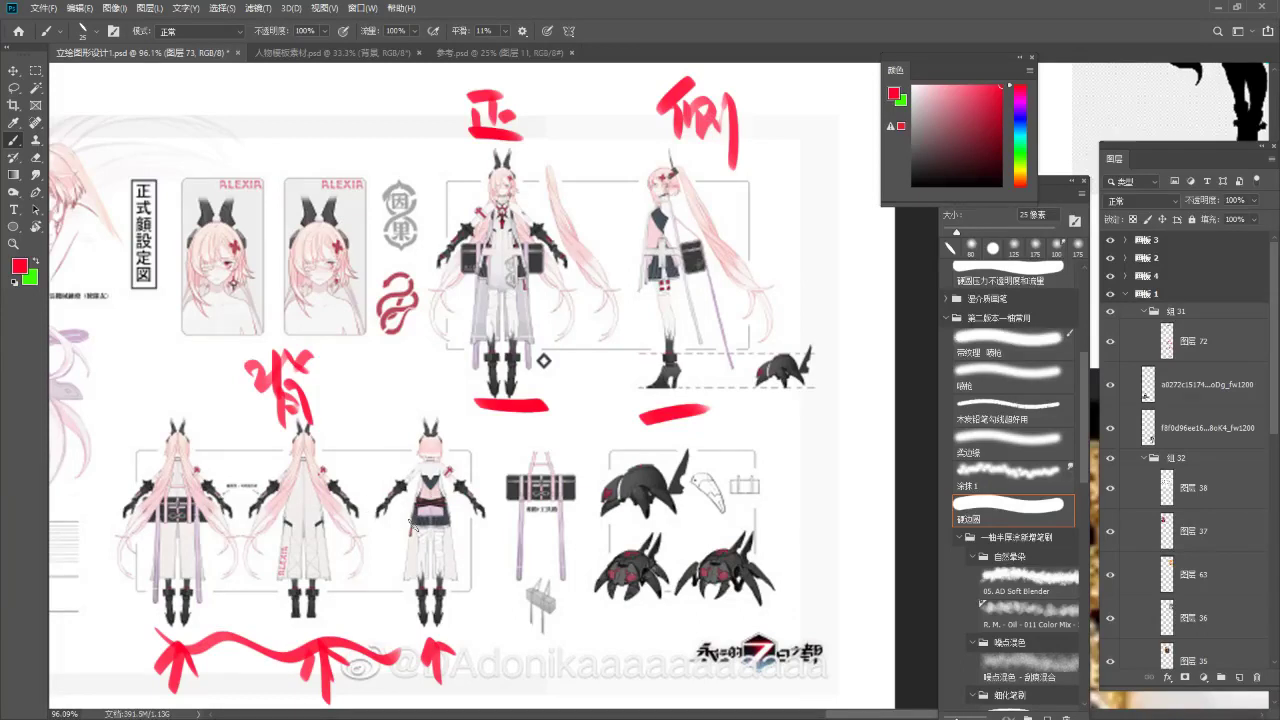
Examine the front and side views and the seated illustration of 阿莱克西娅 up close.
left_click_drag(385, 475, 448, 514)
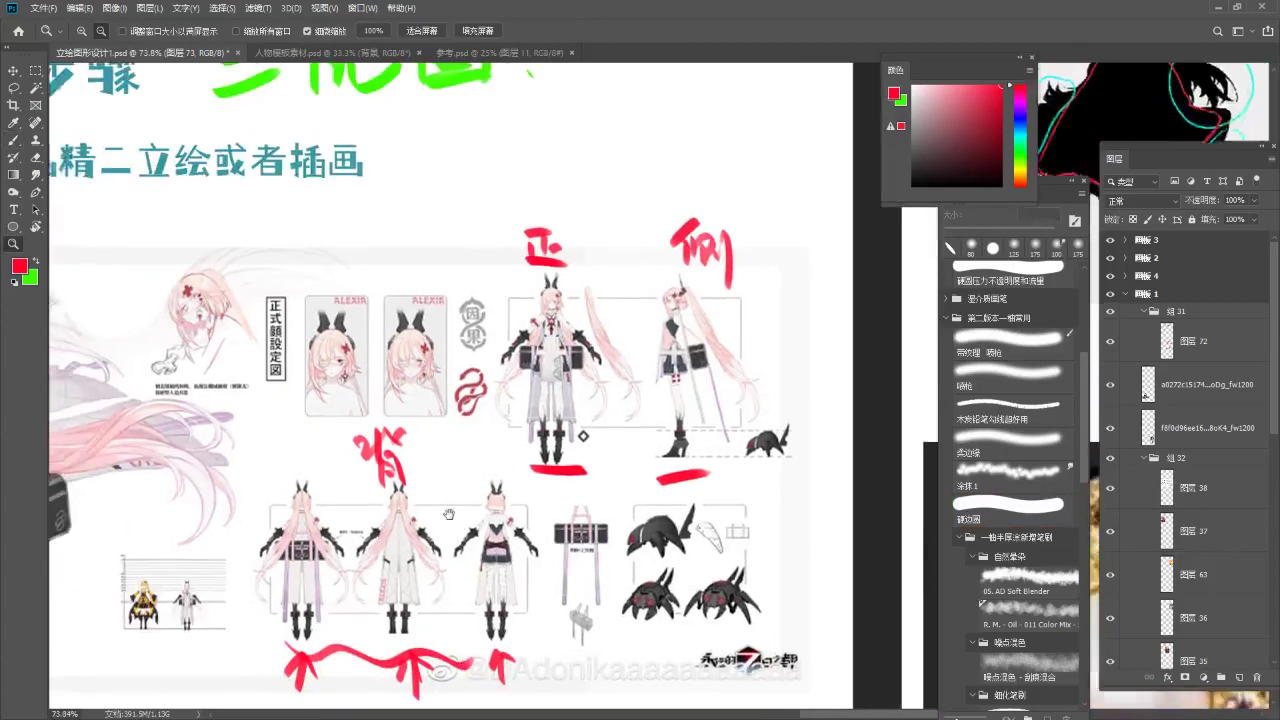
left_click_drag(438, 459, 398, 462)
left_click_drag(534, 404, 576, 390)
left_click_drag(655, 320, 745, 318)
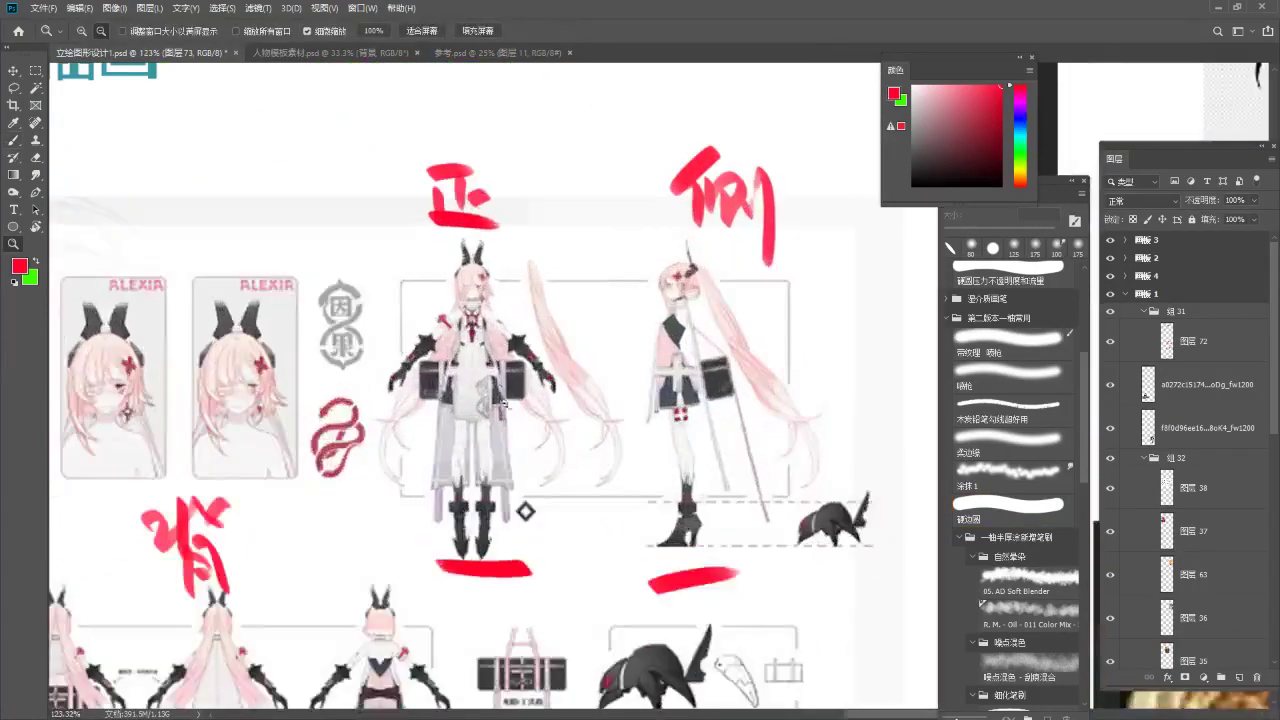
mouse_move(527, 216)
left_mouse_down()
mouse_move(337, 366)
mouse_move(516, 268)
left_mouse_up()
key("ctrl+z")
left_click_drag(608, 286, 502, 326)
mouse_move(212, 429)
left_mouse_down()
mouse_move(526, 318)
mouse_move(612, 329)
left_mouse_up()
mouse_move(368, 632)
left_mouse_down()
mouse_move(437, 207)
mouse_move(362, 560)
left_mouse_up()
key("ctrl+z")
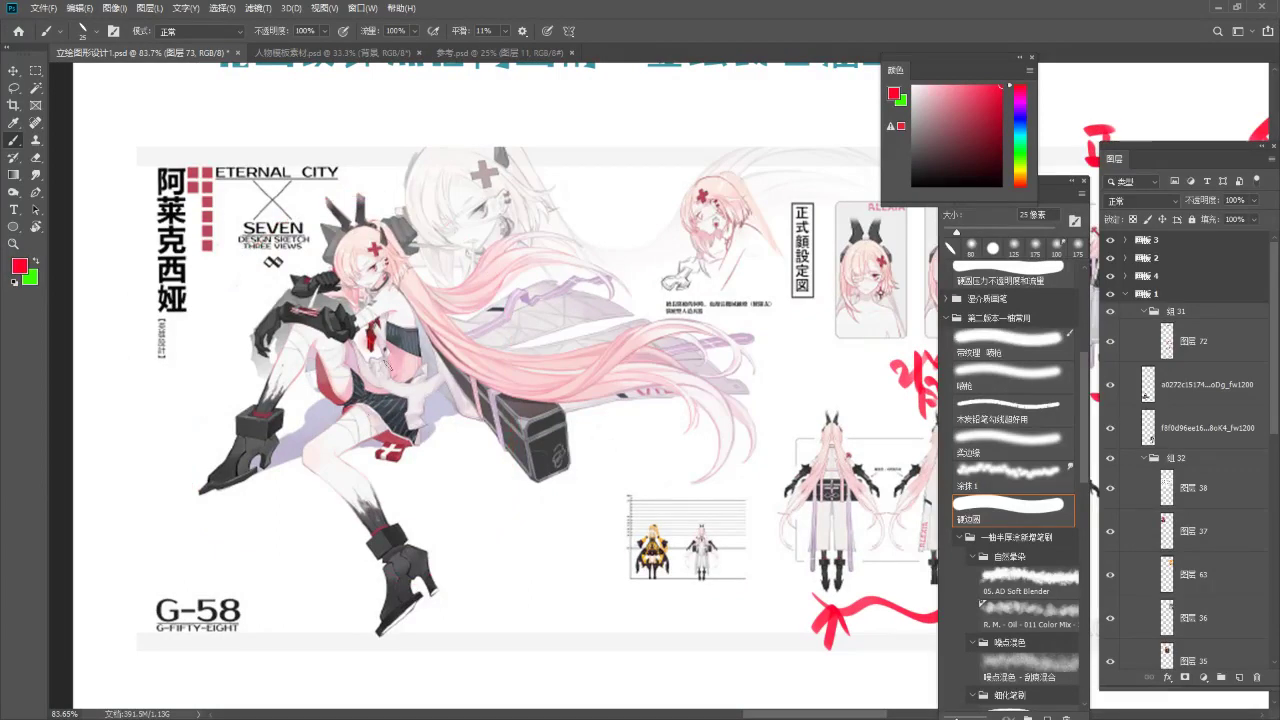
left_click_drag(418, 392, 360, 420)
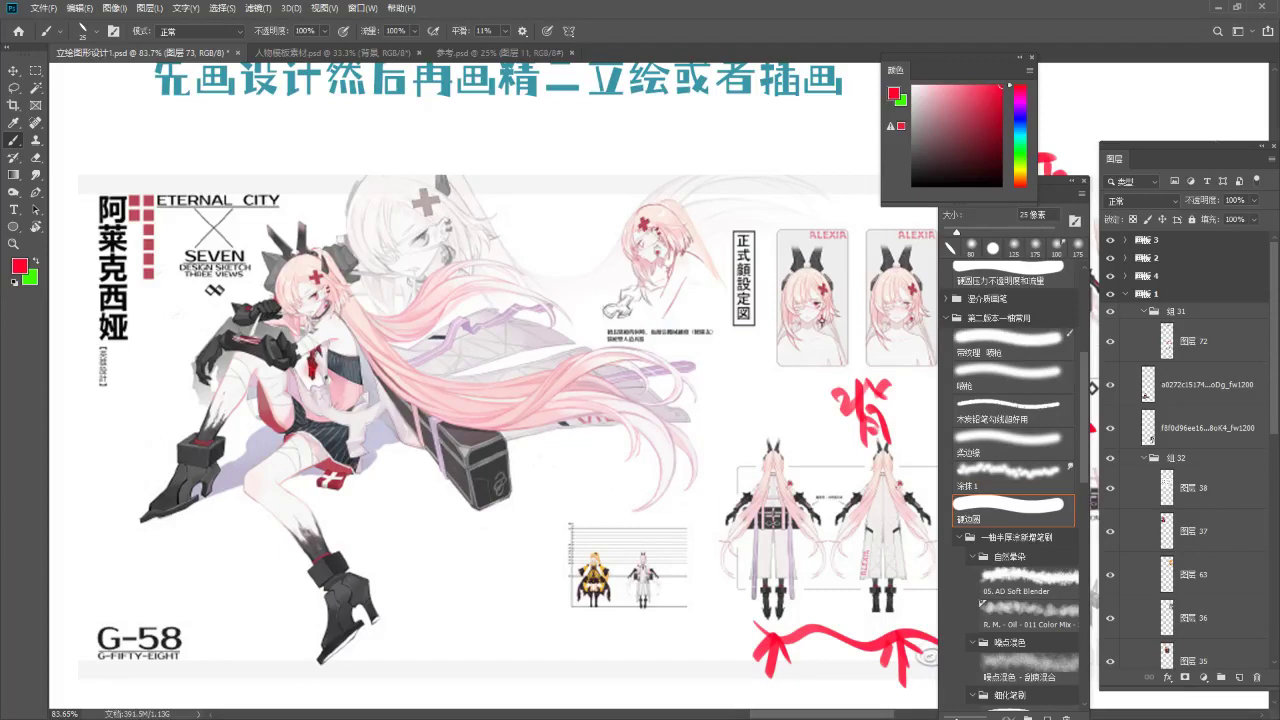
Underline the 精二立绘 caption in red and handwrite 复杂 beneath it.
scroll(388, 258, "down", 6)
left_click_drag(545, 464, 556, 246)
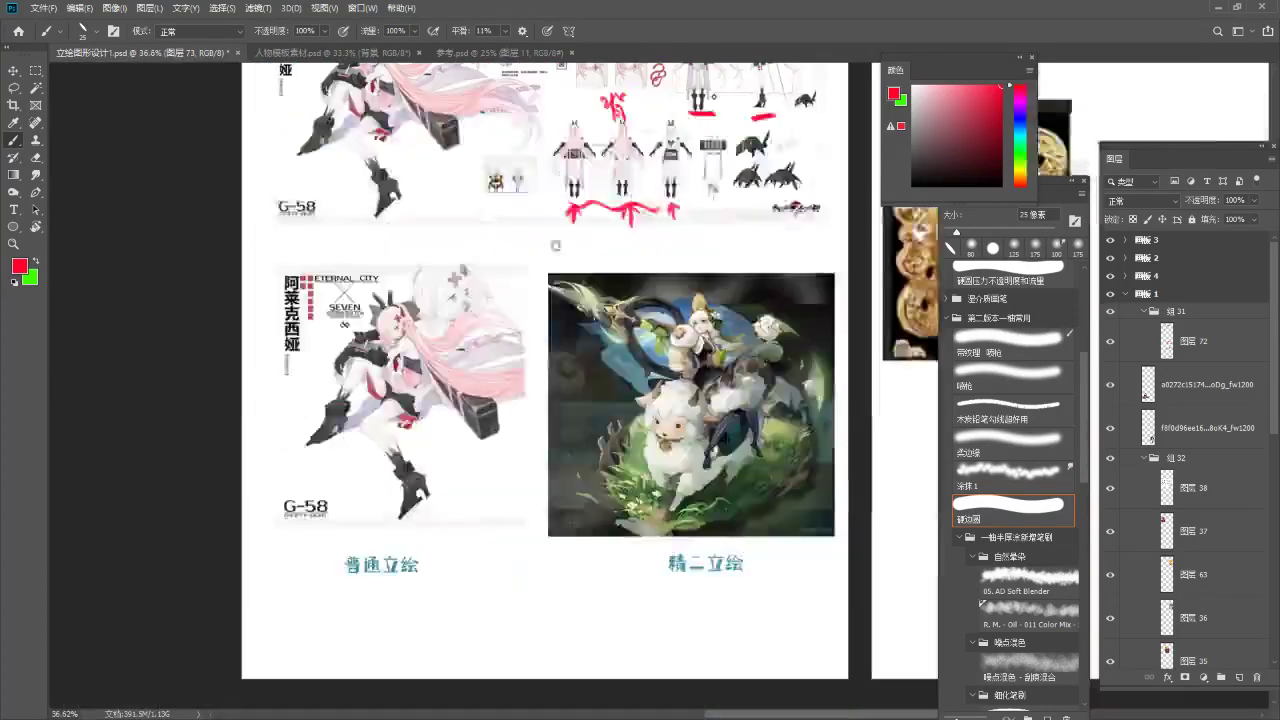
scroll(647, 490, "up", 3)
scroll(670, 440, "down", 1)
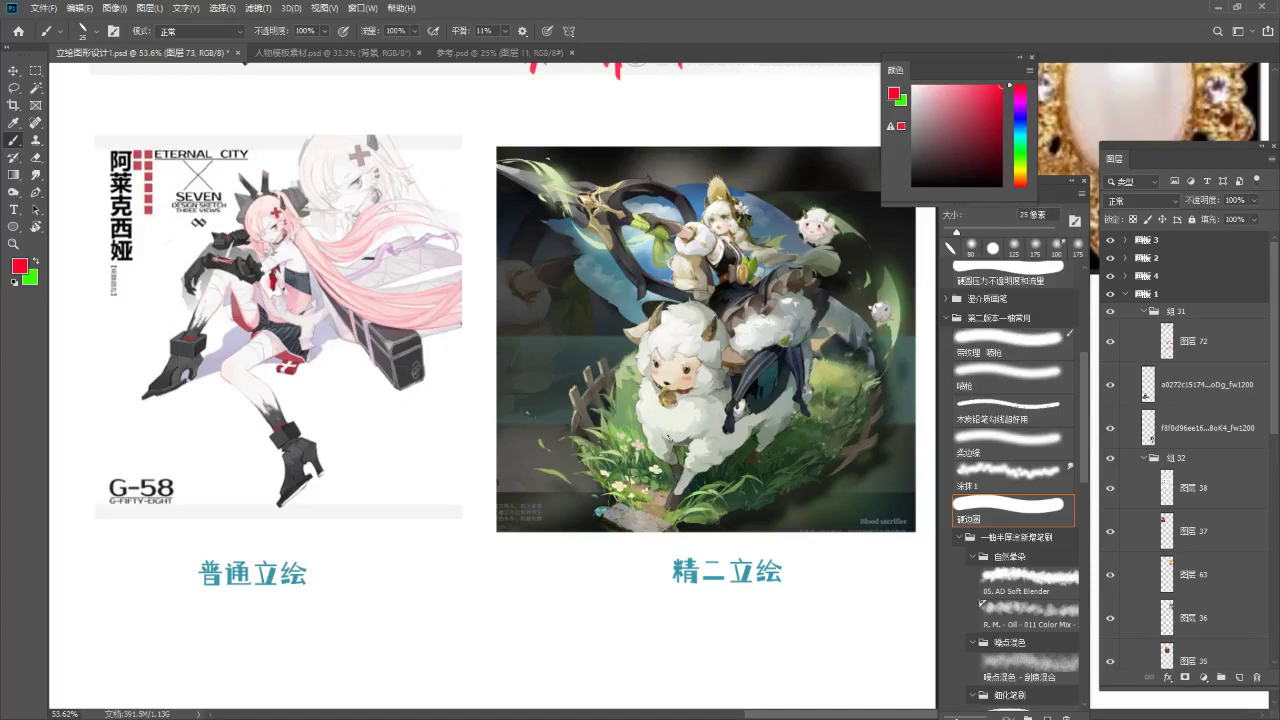
left_click_drag(664, 598, 804, 605)
left_click_drag(664, 613, 645, 662)
left_click_drag(660, 614, 688, 613)
mouse_move(666, 626)
left_mouse_down()
mouse_move(684, 652)
mouse_move(655, 678)
left_mouse_up()
left_click_drag(660, 666, 698, 676)
left_click_drag(700, 624, 720, 620)
mouse_move(722, 608)
left_mouse_down()
mouse_move(712, 644)
mouse_move(738, 634)
left_mouse_up()
mouse_move(714, 628)
left_mouse_down()
mouse_move(703, 657)
mouse_move(730, 680)
left_mouse_up()
left_click_drag(734, 658, 750, 662)
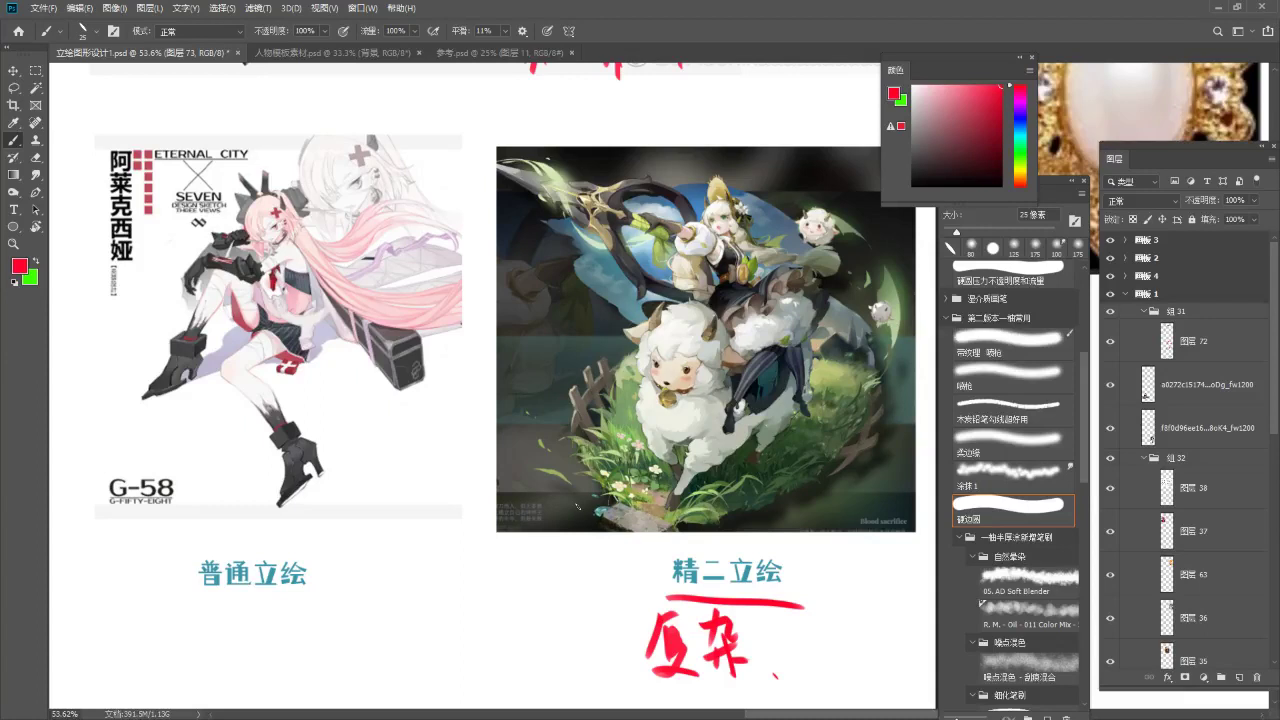
Draw a short vertical red stroke beside the 普通立绘 caption and handwrite 设计 below it.
left_click_drag(380, 596, 386, 523)
scroll(519, 237, "down", 5)
scroll(540, 422, "up", 2)
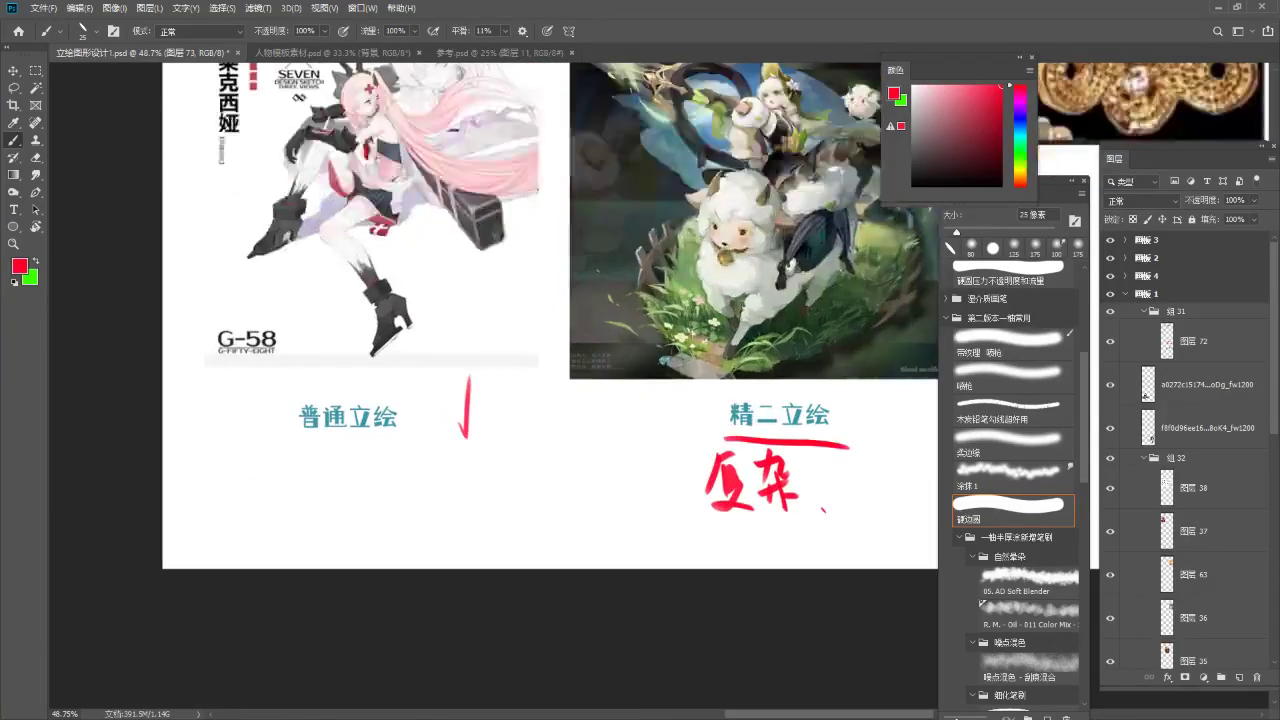
left_click_drag(240, 482, 254, 508)
left_click_drag(259, 472, 255, 498)
mouse_move(260, 475)
left_mouse_down()
mouse_move(277, 494)
mouse_move(253, 525)
left_mouse_up()
mouse_move(258, 509)
left_mouse_down()
mouse_move(287, 520)
mouse_move(289, 479)
mouse_move(306, 513)
left_mouse_up()
mouse_move(306, 486)
left_mouse_down()
mouse_move(326, 482)
mouse_move(340, 553)
left_mouse_up()
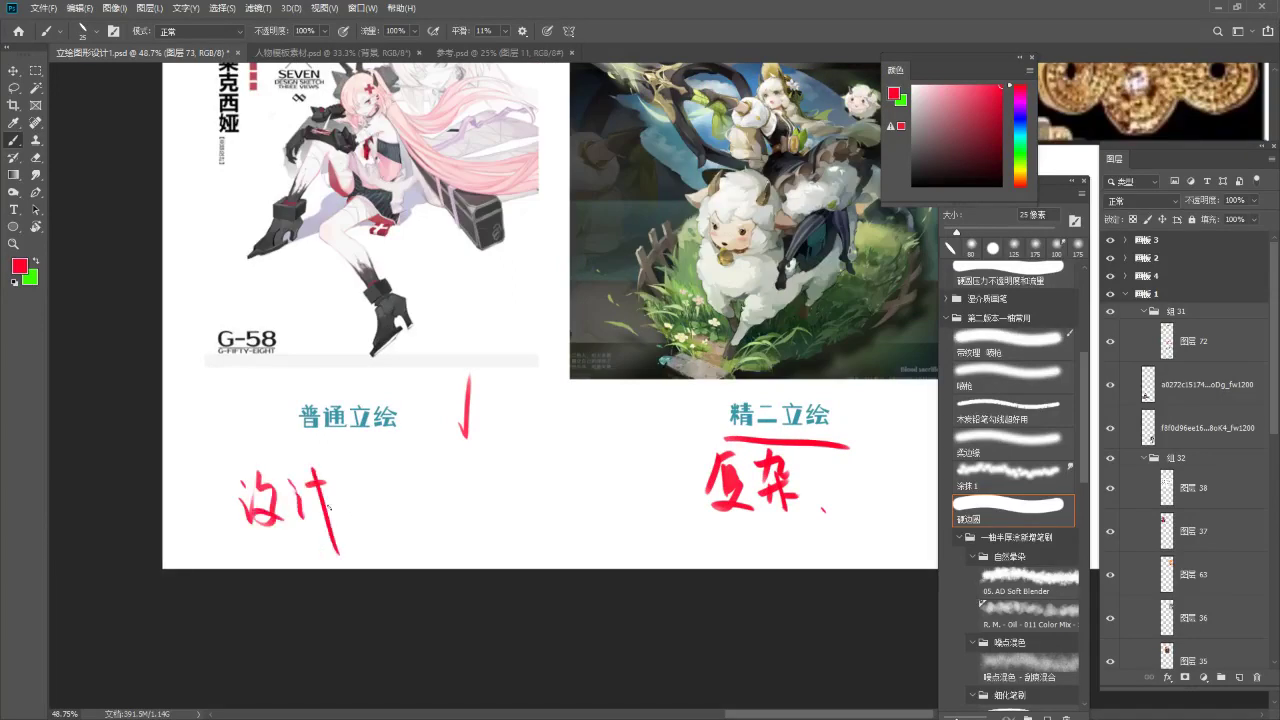
Review the annotated artboards, from the 普通立绘 and 精二立绘 comparison to the 职业与气质的特点 section.
left_click_drag(398, 405, 325, 541)
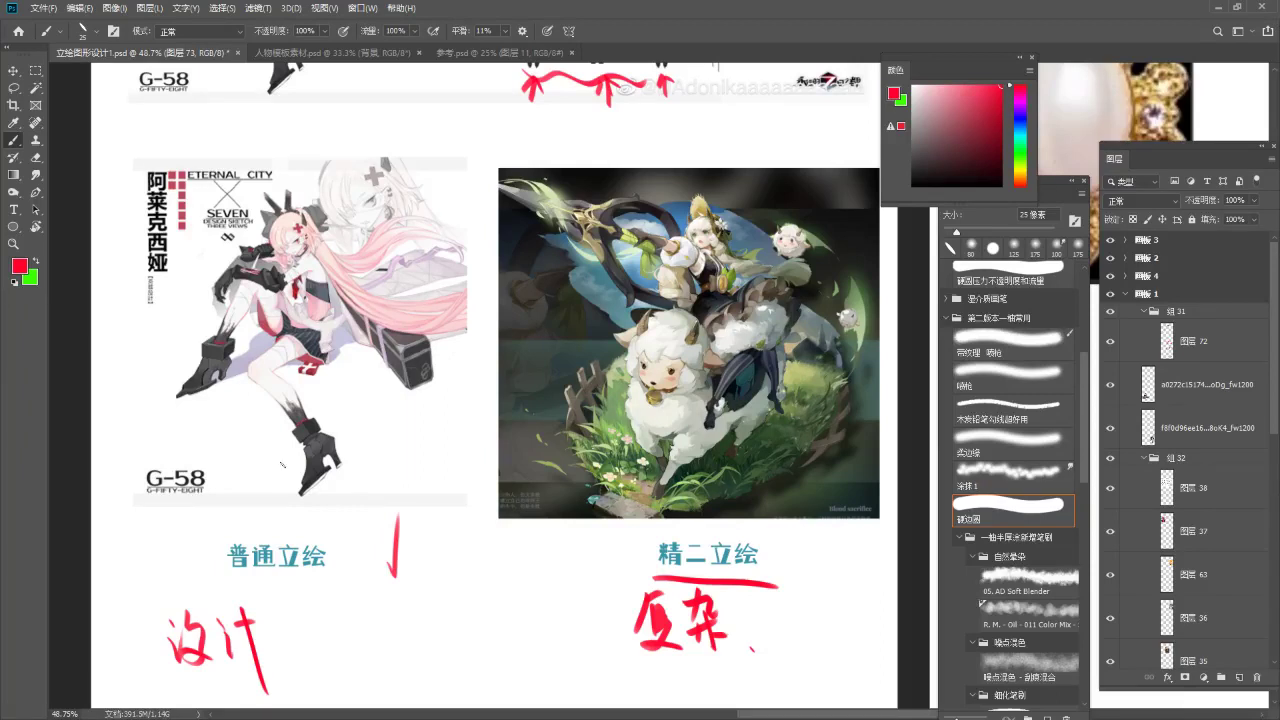
scroll(282, 463, "down", 3)
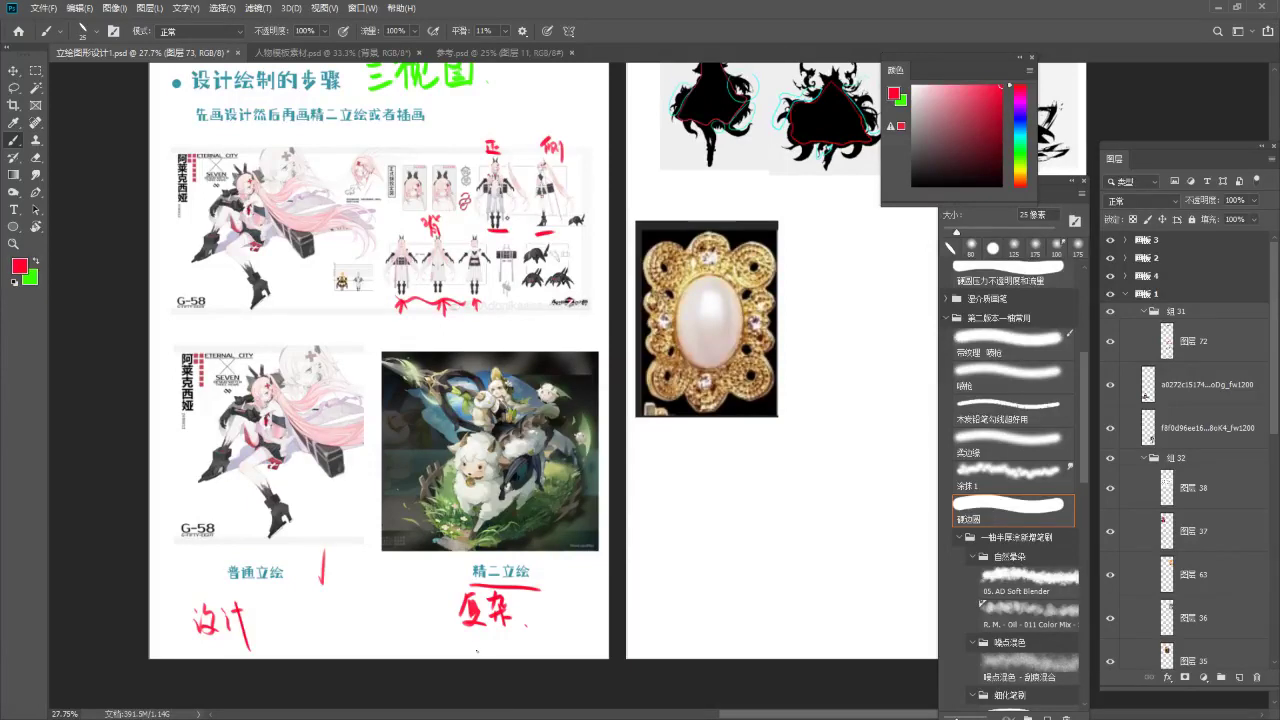
left_click_drag(450, 415, 490, 490)
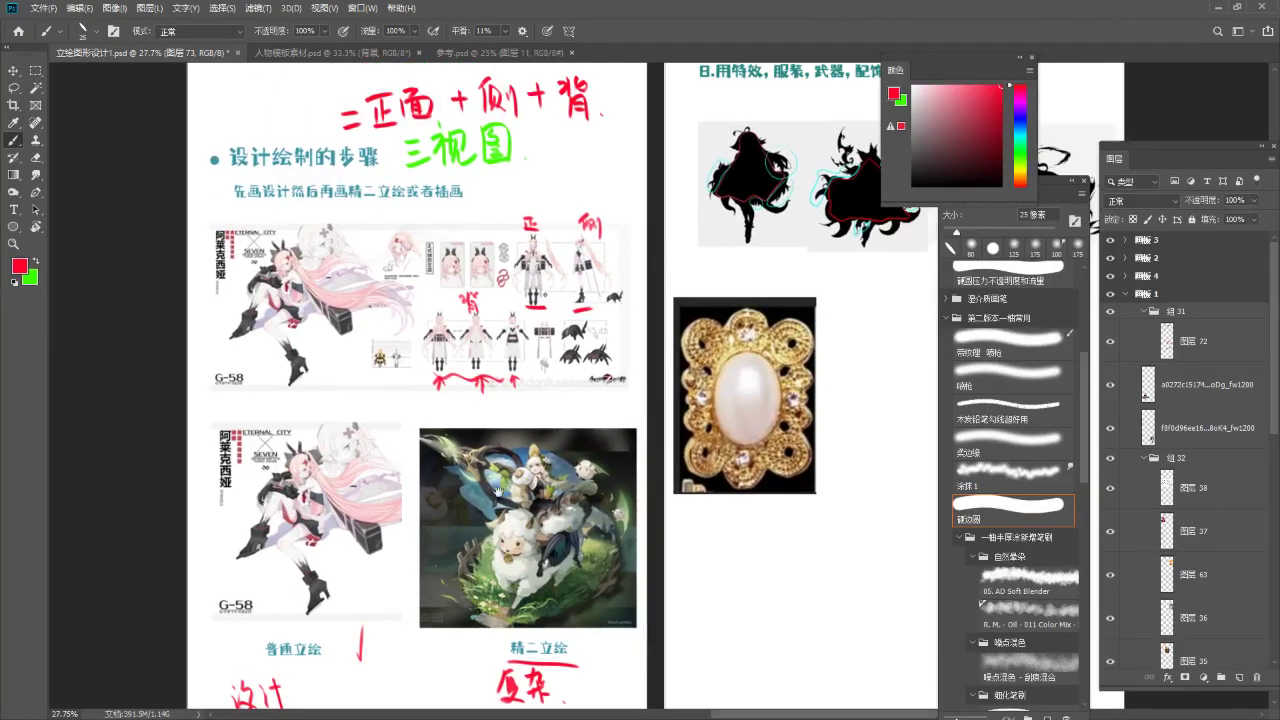
scroll(491, 492, "down", 2)
scroll(466, 663, "down", 4)
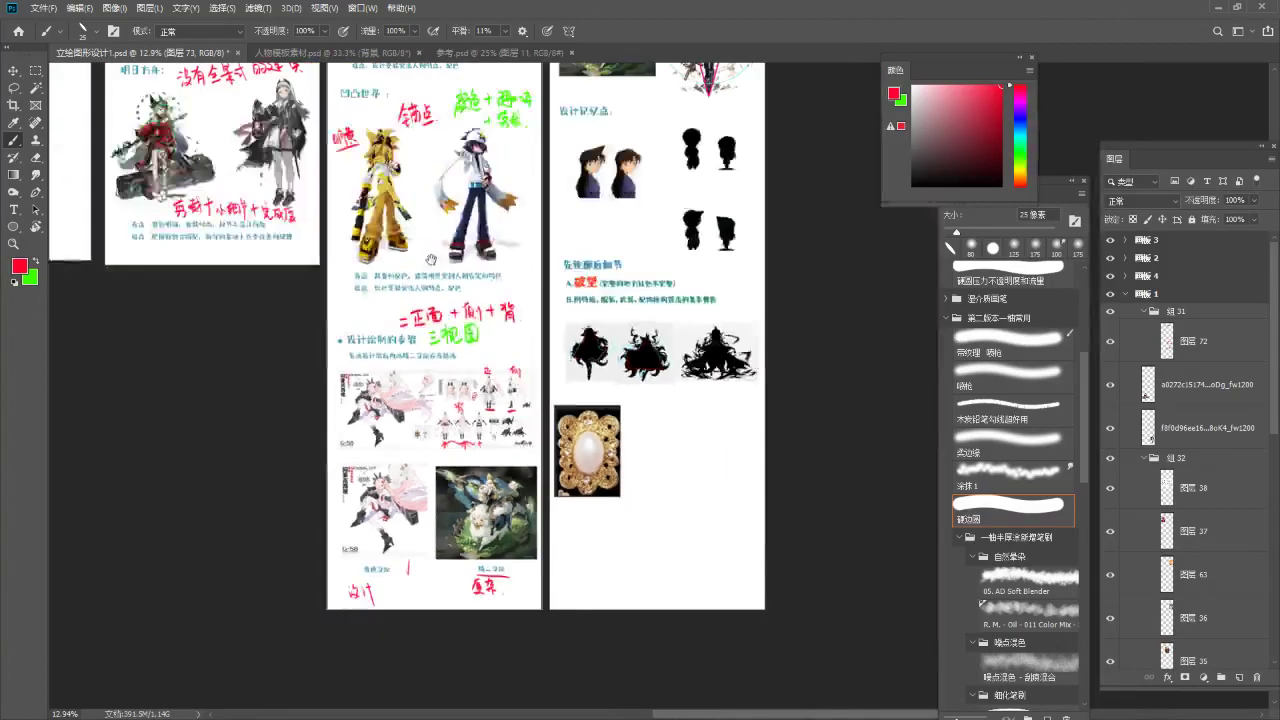
scroll(520, 255, "up", 1)
left_click_drag(508, 252, 492, 428)
scroll(493, 428, "down", 4)
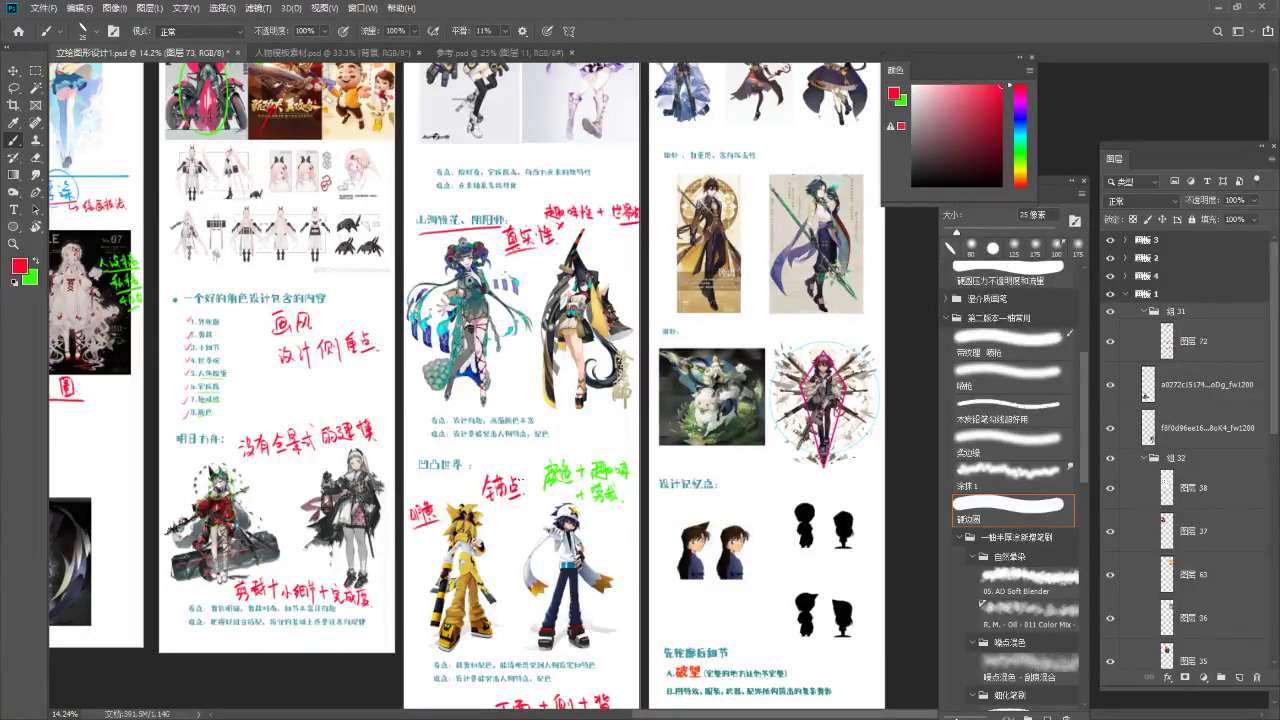
scroll(523, 305, "down", 4)
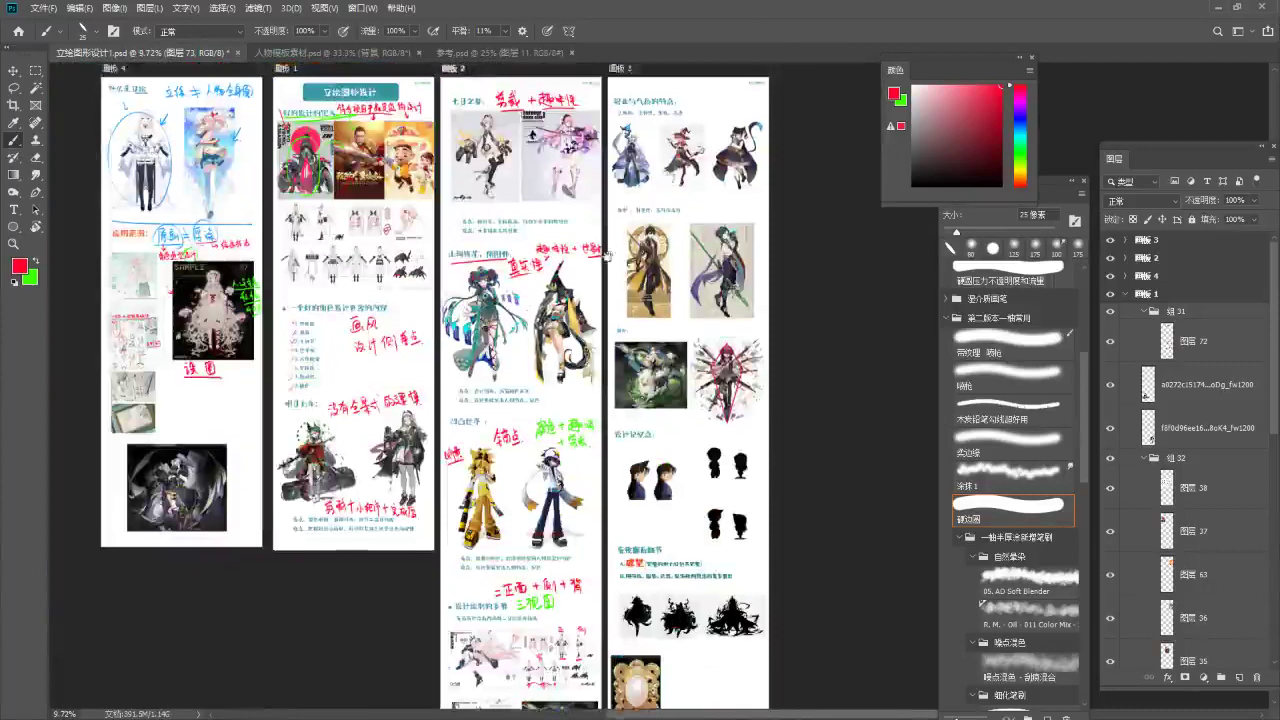
left_click_drag(671, 171, 514, 334)
scroll(529, 278, "up", 5)
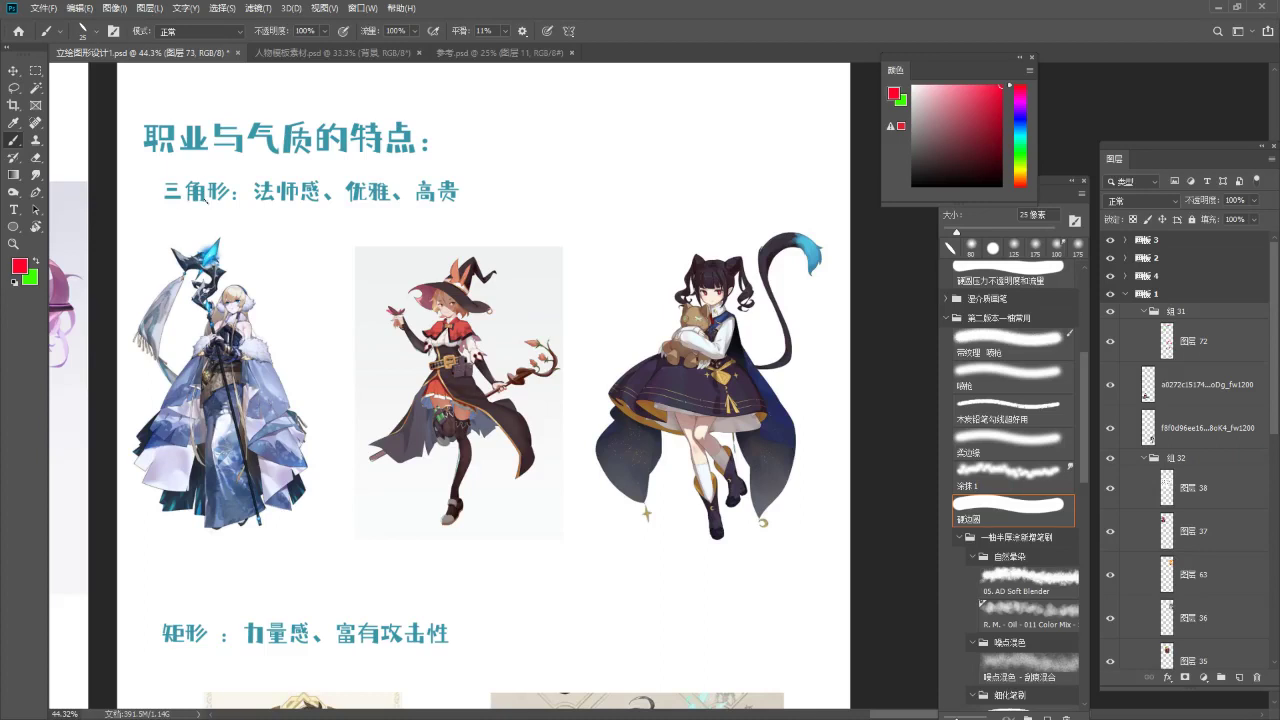
Create a new layer above artboard 画板 3 and underline 三角形 in red on it.
left_click(250, 242, "ctrl")
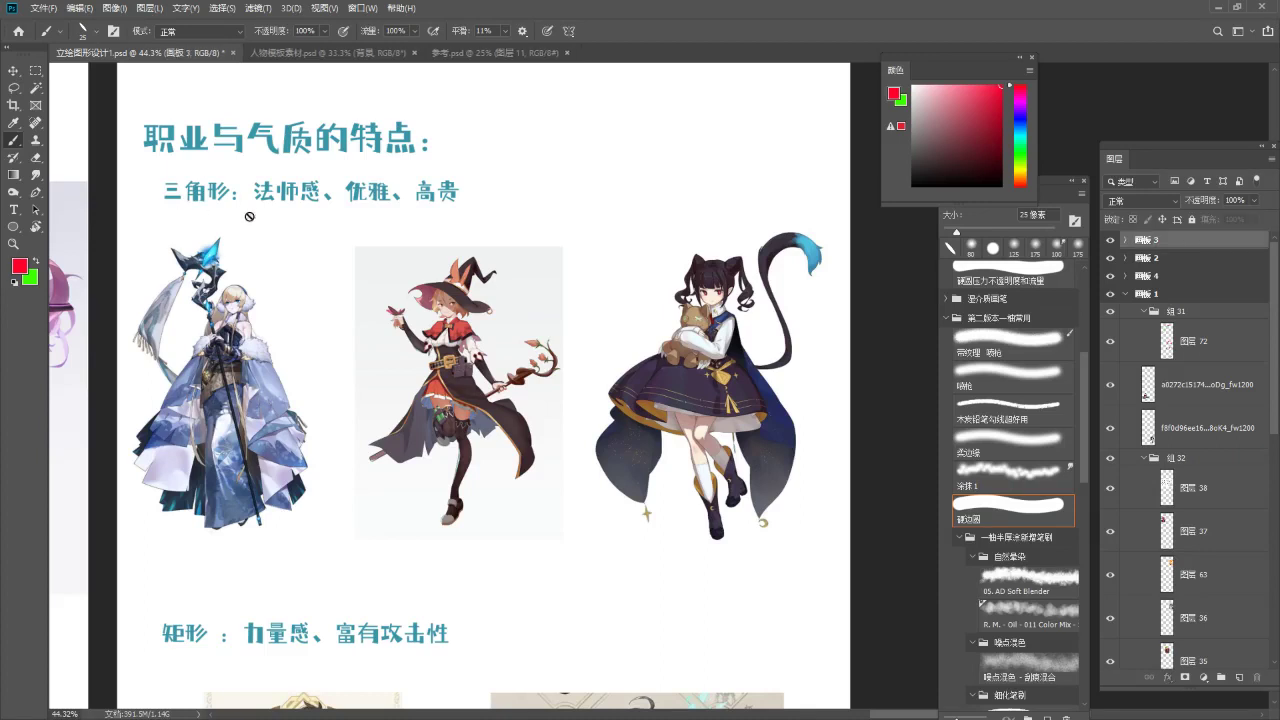
key("ctrl+shift+alt+n")
left_click_drag(168, 212, 233, 215)
key("ctrl+z")
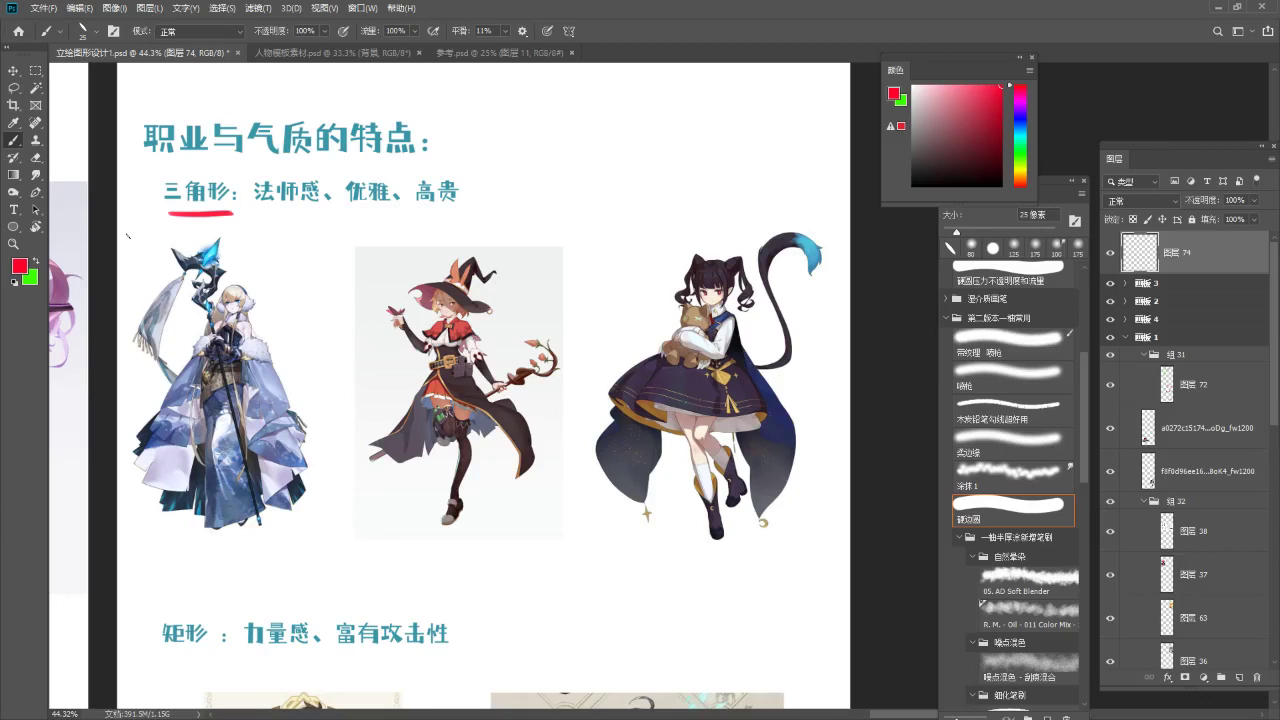
Draw a red inverted triangle above and beside the 职业与气质的特点 heading, undoing the stray strokes around its corners.
scroll(454, 211, "up", 3)
mouse_move(446, 183)
left_mouse_down()
mouse_move(527, 218)
mouse_move(493, 299)
left_mouse_up()
mouse_move(530, 158)
left_mouse_down()
mouse_move(524, 200)
mouse_move(542, 160)
left_mouse_up()
mouse_move(456, 170)
left_mouse_down()
mouse_move(452, 206)
mouse_move(450, 172)
mouse_move(542, 166)
left_mouse_up()
key("ctrl+z")
key("ctrl+z")
left_click_drag(497, 273, 494, 275)
key("ctrl+z")
key("ctrl+z")
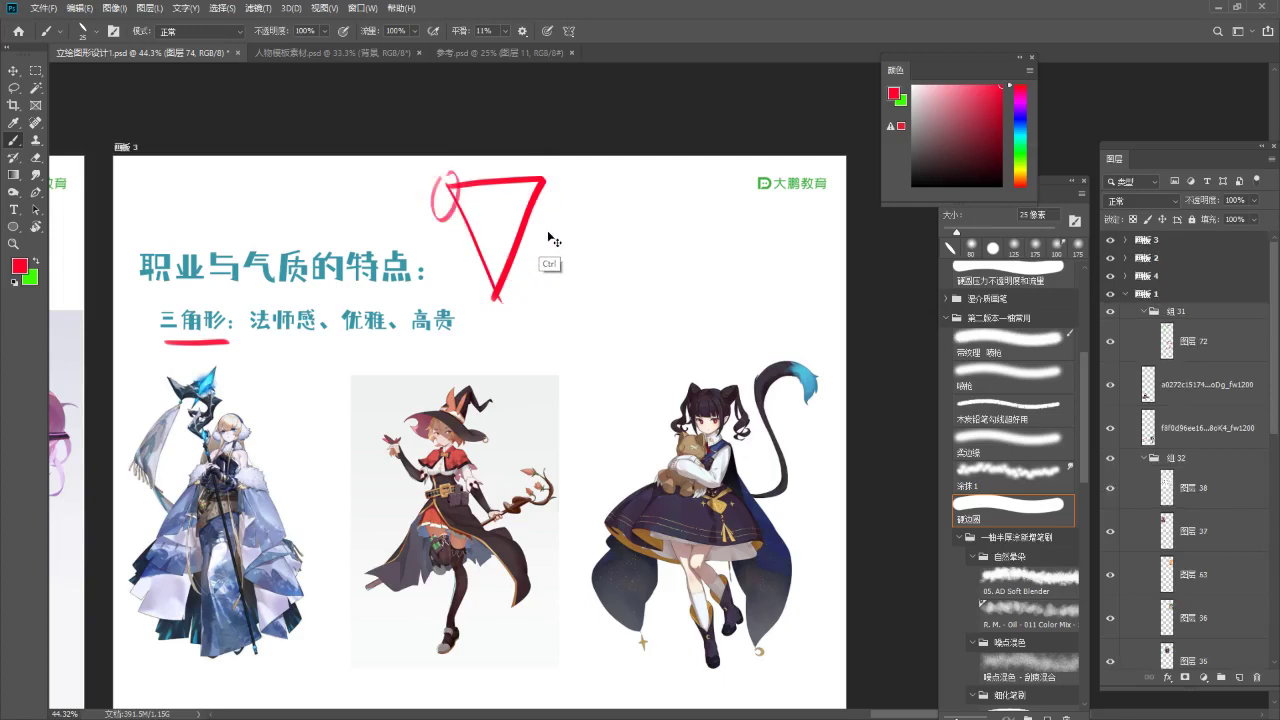
key("ctrl+z")
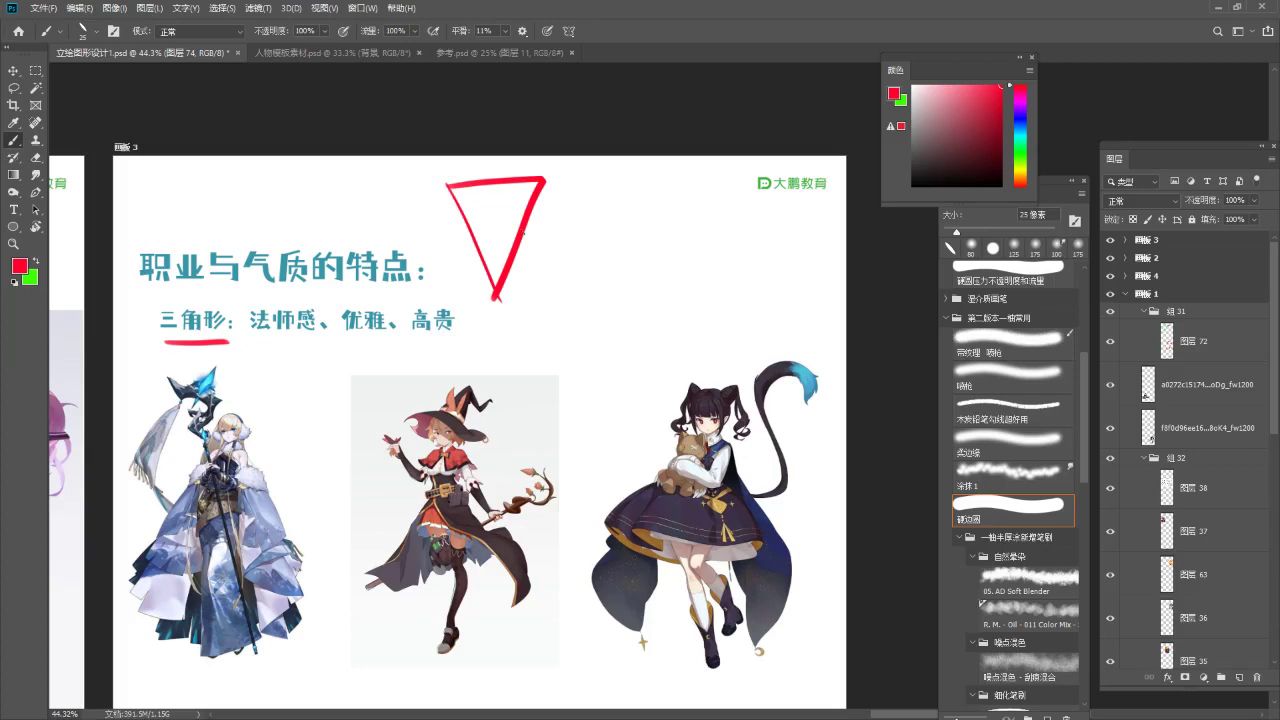
Handwrite 锐利△：优雅、神秘色 in red beside the inverted triangle with a 15 px brush.
key("bracketleft")
key("bracketleft")
key("bracketleft")
key("bracketright")
mouse_move(549, 218)
left_mouse_down()
mouse_move(545, 252)
mouse_move(578, 238)
mouse_move(576, 250)
mouse_move(594, 224)
mouse_move(612, 280)
left_mouse_up()
mouse_move(626, 237)
left_mouse_down()
mouse_move(733, 229)
mouse_move(736, 240)
mouse_move(648, 235)
mouse_move(586, 263)
left_mouse_up()
mouse_move(604, 228)
left_mouse_down()
mouse_move(598, 263)
mouse_move(615, 258)
mouse_move(620, 226)
mouse_move(626, 258)
mouse_move(638, 244)
mouse_move(644, 256)
left_mouse_up()
mouse_move(653, 250)
left_mouse_down()
mouse_move(667, 236)
mouse_move(661, 252)
left_mouse_up()
mouse_move(667, 242)
left_mouse_down()
mouse_move(668, 254)
mouse_move(677, 244)
left_mouse_up()
left_click_drag(677, 224, 688, 236)
left_click_drag(684, 218, 686, 272)
left_click_drag(694, 222, 708, 256)
left_click_drag(706, 240, 712, 236)
mouse_move(716, 222)
left_mouse_down()
mouse_move(716, 262)
mouse_move(731, 218)
left_mouse_up()
left_click_drag(734, 213, 746, 238)
left_click_drag(733, 236, 746, 236)
left_click_drag(732, 228, 748, 249)
Lasso the red triangle together with the handwritten 锐利△ line and nudge them to the left.
mouse_move(407, 132)
left_mouse_down()
mouse_move(902, 284)
mouse_move(477, 104)
left_mouse_up()
key("ctrl+Left")
key("ctrl+Left")
key("ctrl+Left")
key("ctrl+Left")
key("ctrl+Left")
key("ctrl+Left")
key("ctrl+Left")
key("ctrl+Left")
key("ctrl+Left")
key("ctrl+Left")
key("ctrl+Left")
key("ctrl+Left")
key("ctrl+Left")
key("ctrl+Left")
key("ctrl+Left")
key("ctrl+Left")
key("ctrl+Left")
key("ctrl+Left")
key("ctrl+Left")
key("ctrl+Left")
key("ctrl+shift+Left")
key("ctrl+shift+Left")
key("ctrl+shift+Left")
key("ctrl+shift+Left")
key("ctrl+shift+Left")
key("ctrl+shift+Left")
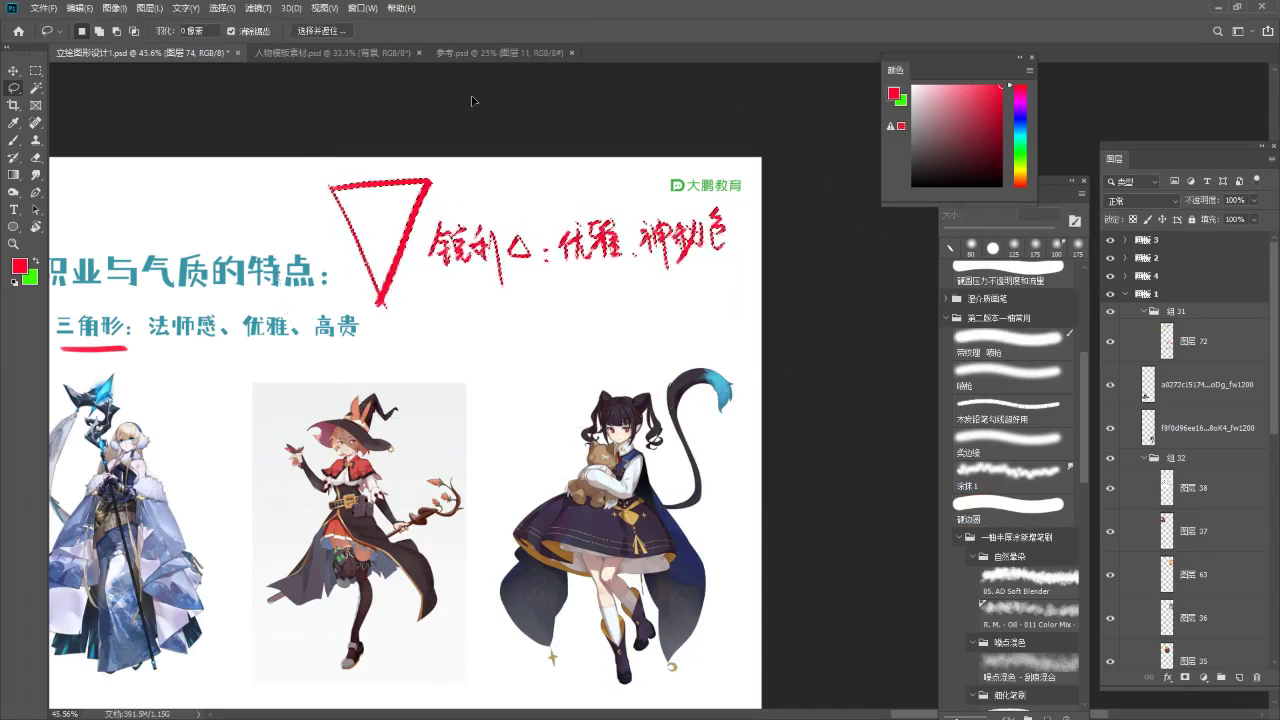
Delete the red inverted triangle, then move the 锐利△ line left to the end of the heading and deselect it.
mouse_move(336, 130)
left_mouse_down()
mouse_move(391, 305)
mouse_move(414, 226)
mouse_move(421, 375)
mouse_move(753, 210)
mouse_move(505, 100)
left_mouse_up()
key("Delete")
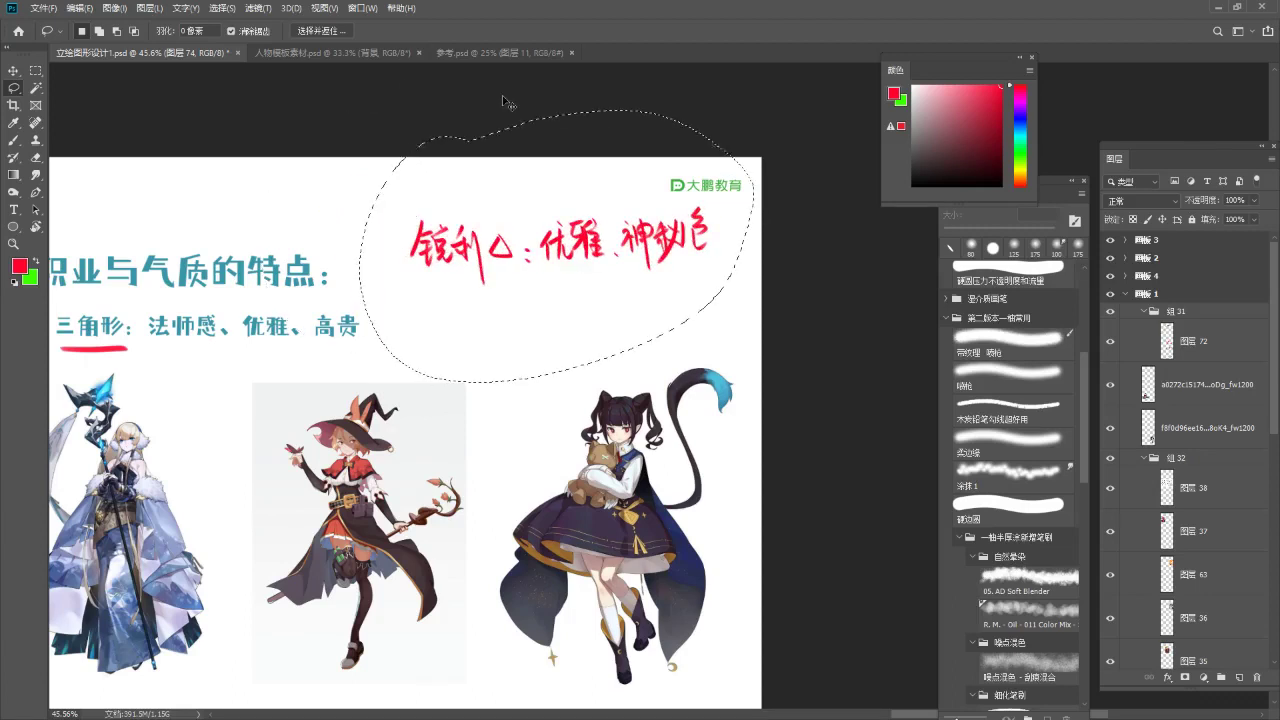
key("ctrl+shift+Left")
key("ctrl+shift+Left")
key("ctrl+shift+Left")
key("ctrl+shift+Left")
key("ctrl+shift+Left")
key("ctrl+shift+Left")
key("ctrl+shift+Left")
key("ctrl+shift+Left")
key("ctrl+shift+Left")
key("ctrl+shift+Left")
key("ctrl+shift+Left")
key("ctrl+shift+Left")
key("ctrl+shift+Left")
key("ctrl+shift+Left")
key("ctrl+shift+Left")
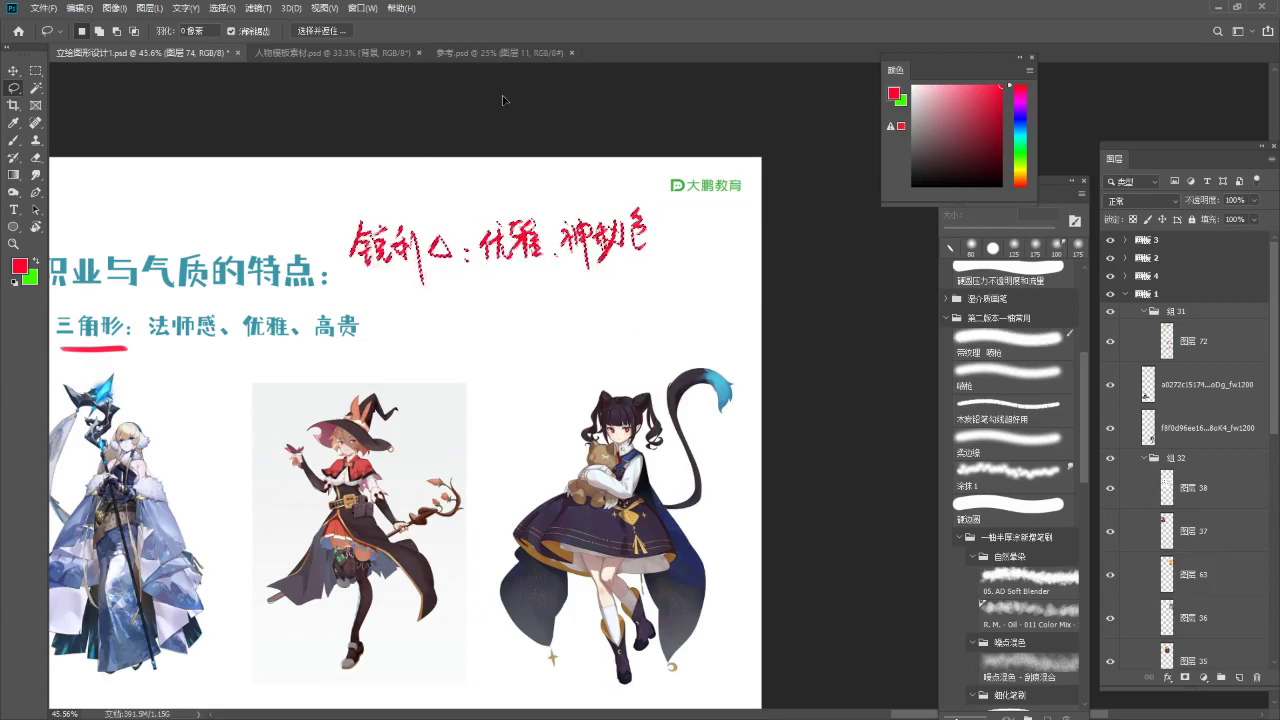
key("ctrl+d")
key("b")
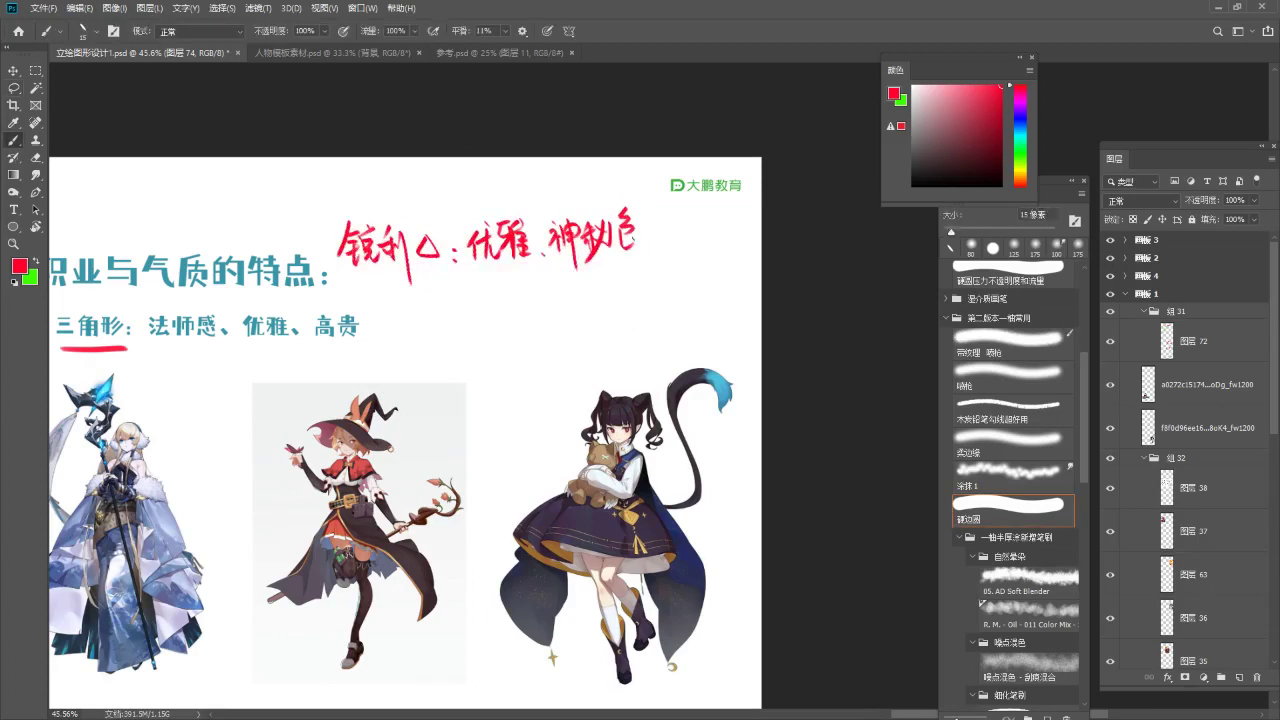
Erase 色 after 神秘 and handwrite 、危险 in its place.
key("e")
mouse_move(630, 234)
left_mouse_down()
mouse_move(631, 247)
mouse_move(654, 228)
mouse_move(656, 250)
mouse_move(677, 235)
left_mouse_up()
key("b")
mouse_move(683, 231)
left_mouse_down()
mouse_move(677, 246)
mouse_move(690, 244)
left_mouse_up()
left_click_drag(694, 246, 696, 249)
Handwrite 直角△： in red as a second line beneath 锐利△.
key("z")
left_click(650, 231, "alt")
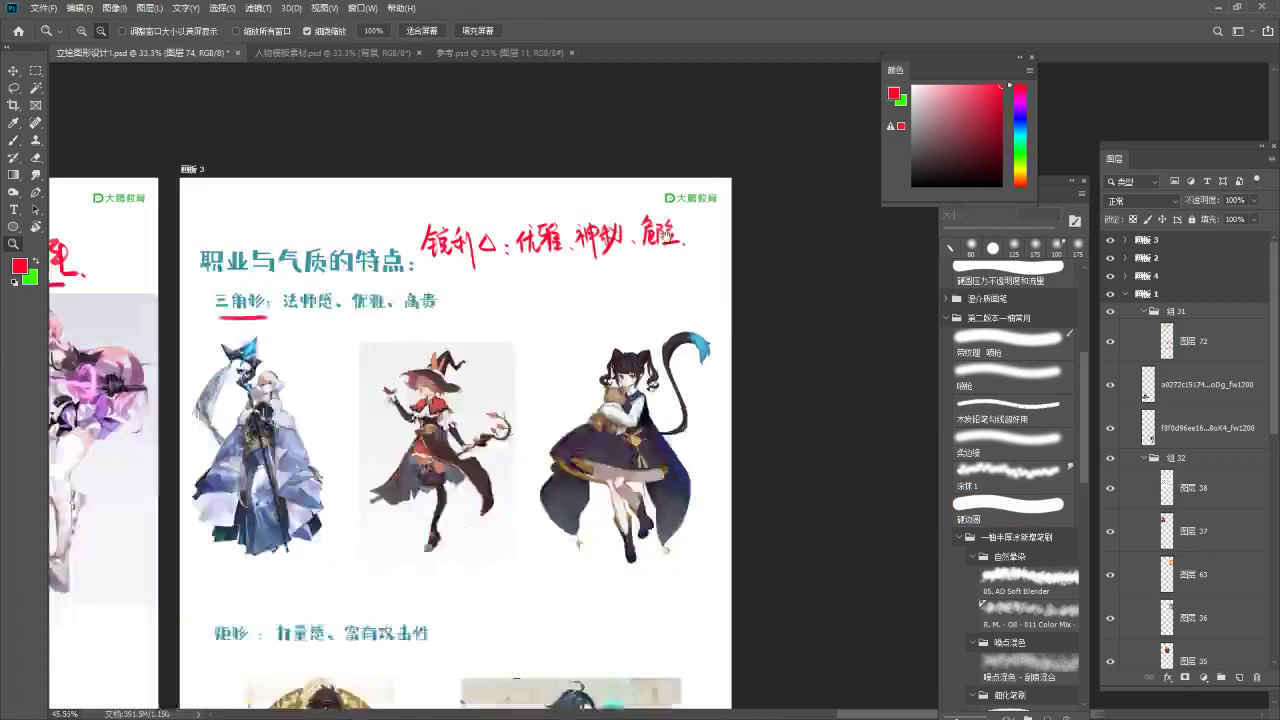
left_click(633, 230)
key("b")
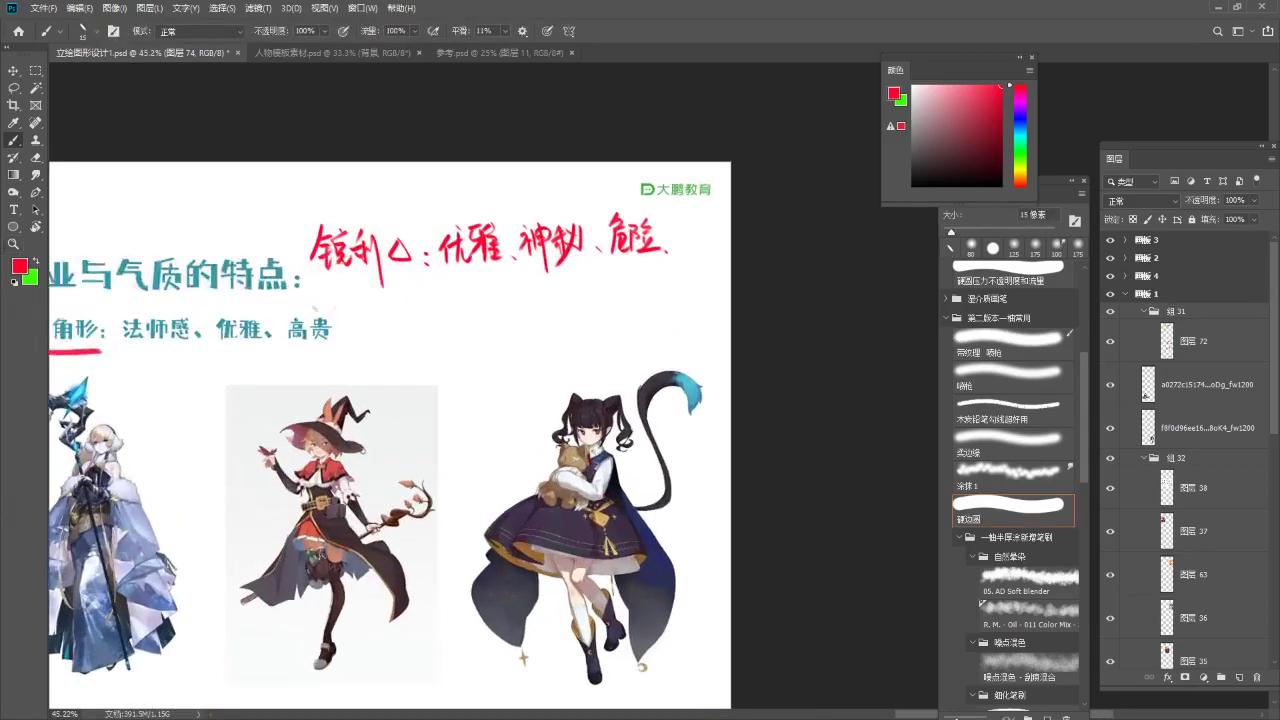
left_click_drag(333, 291, 346, 289)
left_click_drag(340, 283, 339, 317)
mouse_move(341, 296)
left_mouse_down()
mouse_move(354, 316)
mouse_move(351, 305)
left_mouse_up()
left_click_drag(342, 310, 357, 316)
mouse_move(363, 298)
left_mouse_down()
mouse_move(380, 316)
mouse_move(376, 306)
mouse_move(371, 323)
left_mouse_up()
mouse_move(408, 295)
left_mouse_down()
mouse_move(400, 314)
mouse_move(422, 313)
mouse_move(470, 278)
left_mouse_up()
Handwrite 相对温和 in red after 直角△：.
key("ctrl+space")
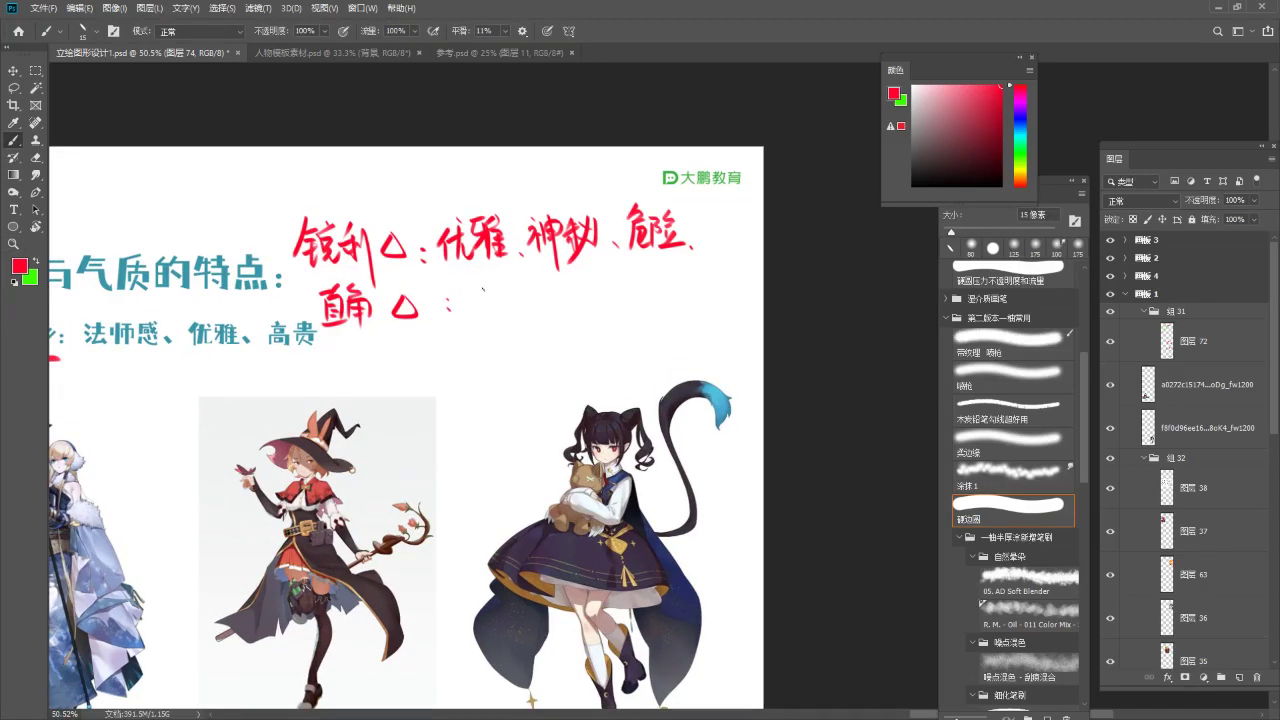
mouse_move(474, 290)
left_mouse_down()
mouse_move(488, 285)
mouse_move(482, 321)
left_mouse_up()
mouse_move(481, 293)
left_mouse_down()
mouse_move(473, 306)
mouse_move(491, 311)
left_mouse_up()
mouse_move(491, 278)
left_mouse_down()
mouse_move(504, 308)
mouse_move(503, 295)
left_mouse_up()
left_click_drag(490, 310, 522, 304)
mouse_move(518, 292)
left_mouse_down()
mouse_move(508, 306)
mouse_move(532, 290)
left_mouse_up()
mouse_move(526, 278)
left_mouse_down()
mouse_move(524, 314)
mouse_move(544, 310)
mouse_move(552, 278)
left_mouse_up()
mouse_move(550, 290)
left_mouse_down()
mouse_move(562, 276)
mouse_move(561, 297)
left_mouse_up()
left_click_drag(549, 293, 567, 301)
left_click_drag(550, 308, 595, 287)
mouse_move(585, 280)
left_mouse_down()
mouse_move(586, 312)
mouse_move(595, 297)
left_mouse_up()
left_click_drag(594, 284, 595, 299)
left_click_drag(595, 283, 606, 297)
left_click_drag(596, 298, 606, 298)
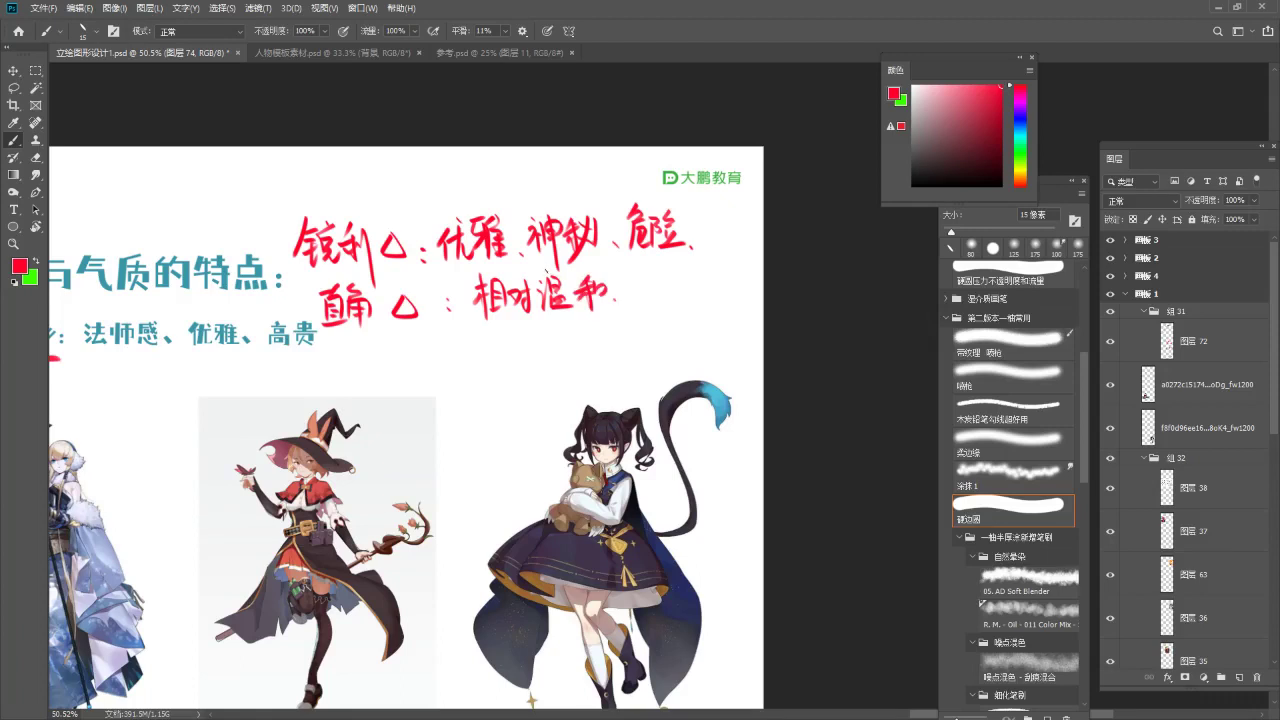
Add 法师 in red after 相对温和 on the 直角△ line.
left_click_drag(640, 279, 646, 284)
left_click_drag(640, 288, 646, 293)
left_click_drag(640, 304, 664, 278)
left_click_drag(659, 268, 659, 292)
mouse_move(650, 292)
left_mouse_down()
mouse_move(670, 289)
mouse_move(674, 304)
left_mouse_up()
left_click_drag(670, 297, 684, 303)
mouse_move(692, 274)
left_mouse_down()
mouse_move(704, 270)
mouse_move(696, 295)
left_mouse_up()
mouse_move(697, 281)
left_mouse_down()
mouse_move(713, 294)
mouse_move(703, 314)
left_mouse_up()
left_click_drag(721, 309, 723, 313)
Handwrite a third red line reading 圆润△：可爱, redoing its stray strokes, and underline 可爱.
mouse_move(586, 285)
left_mouse_down()
mouse_move(602, 239)
mouse_move(626, 264)
mouse_move(604, 277)
left_mouse_up()
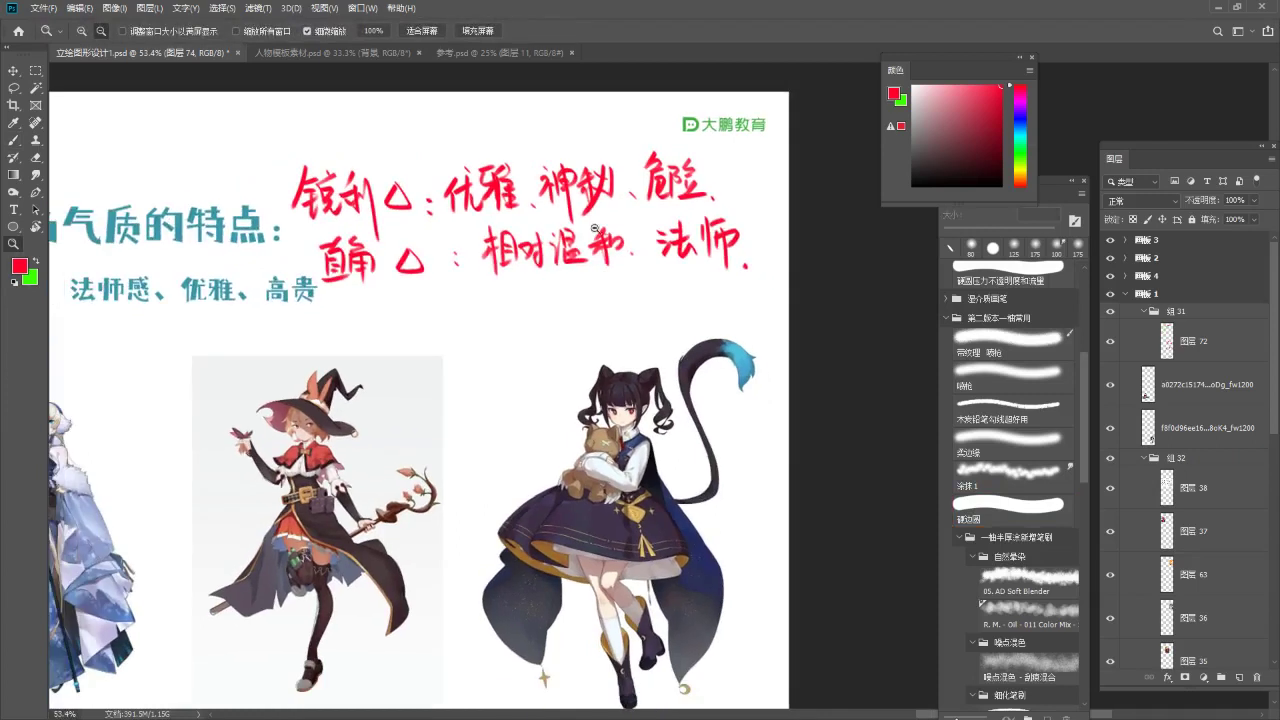
key("b")
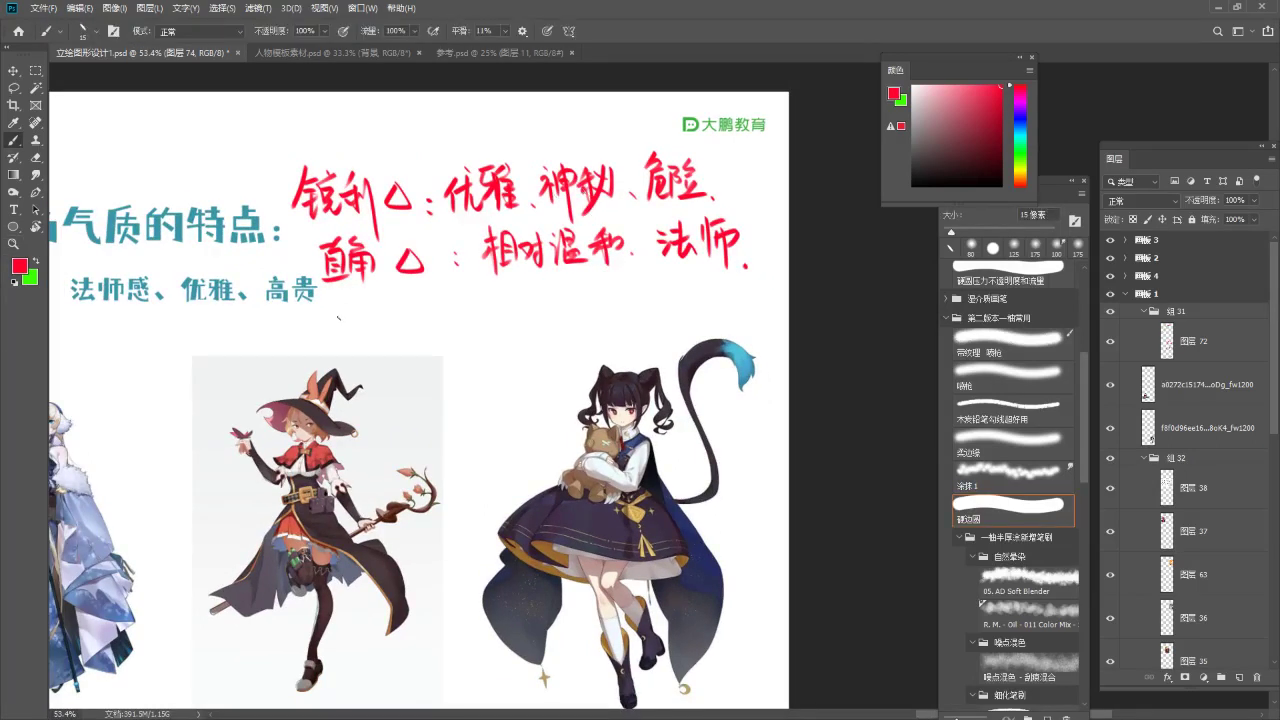
left_click_drag(332, 307, 333, 340)
mouse_move(332, 305)
left_mouse_down()
mouse_move(359, 343)
mouse_move(340, 323)
left_mouse_up()
mouse_move(339, 313)
left_mouse_down()
mouse_move(384, 304)
mouse_move(386, 333)
mouse_move(526, 318)
mouse_move(503, 303)
mouse_move(530, 342)
left_mouse_up()
key("ctrl+z")
key("ctrl+z")
key("ctrl+z")
left_click(475, 320)
left_click(476, 330)
left_click_drag(519, 322, 562, 298)
mouse_move(544, 300)
left_mouse_down()
mouse_move(542, 320)
mouse_move(562, 300)
left_mouse_up()
left_click_drag(548, 306, 572, 332)
mouse_move(570, 326)
left_mouse_down()
mouse_move(576, 336)
mouse_move(508, 316)
mouse_move(610, 330)
left_mouse_up()
Draw a red triangle over the staff-holding character in the blue dress, following the figure's silhouette.
key("ctrl+space")
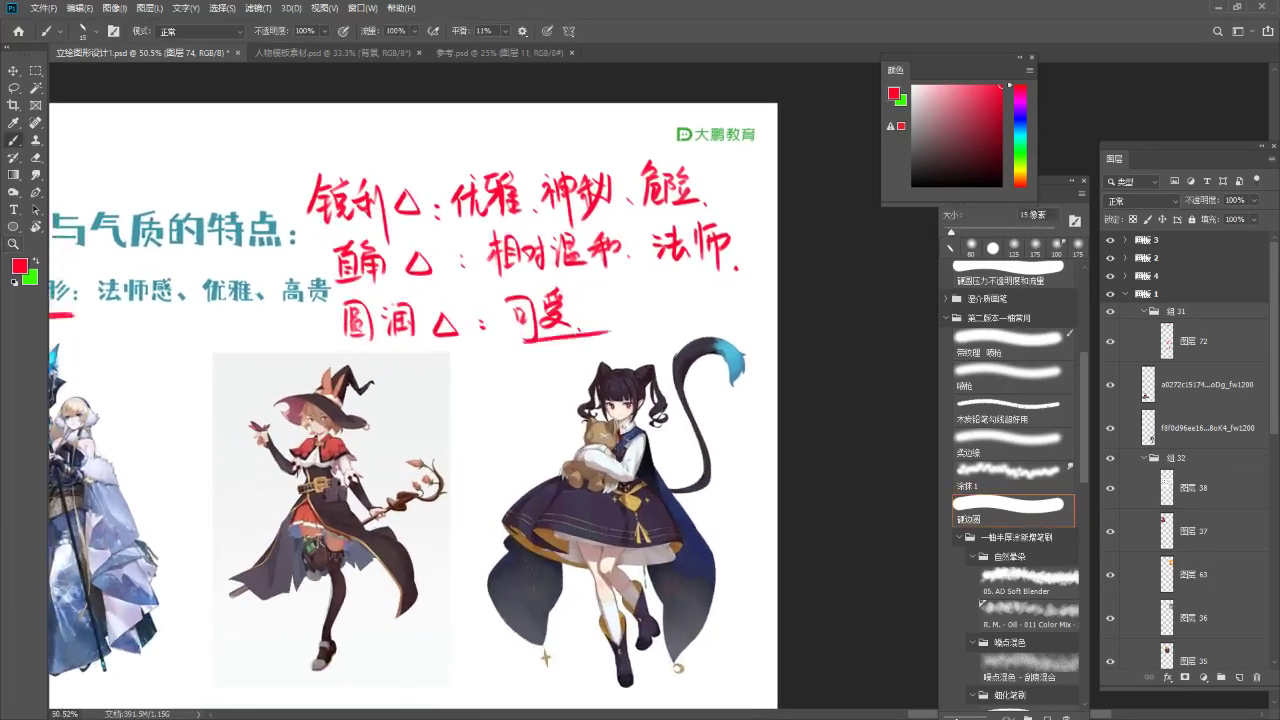
key("z")
scroll(607, 296, "down", 3)
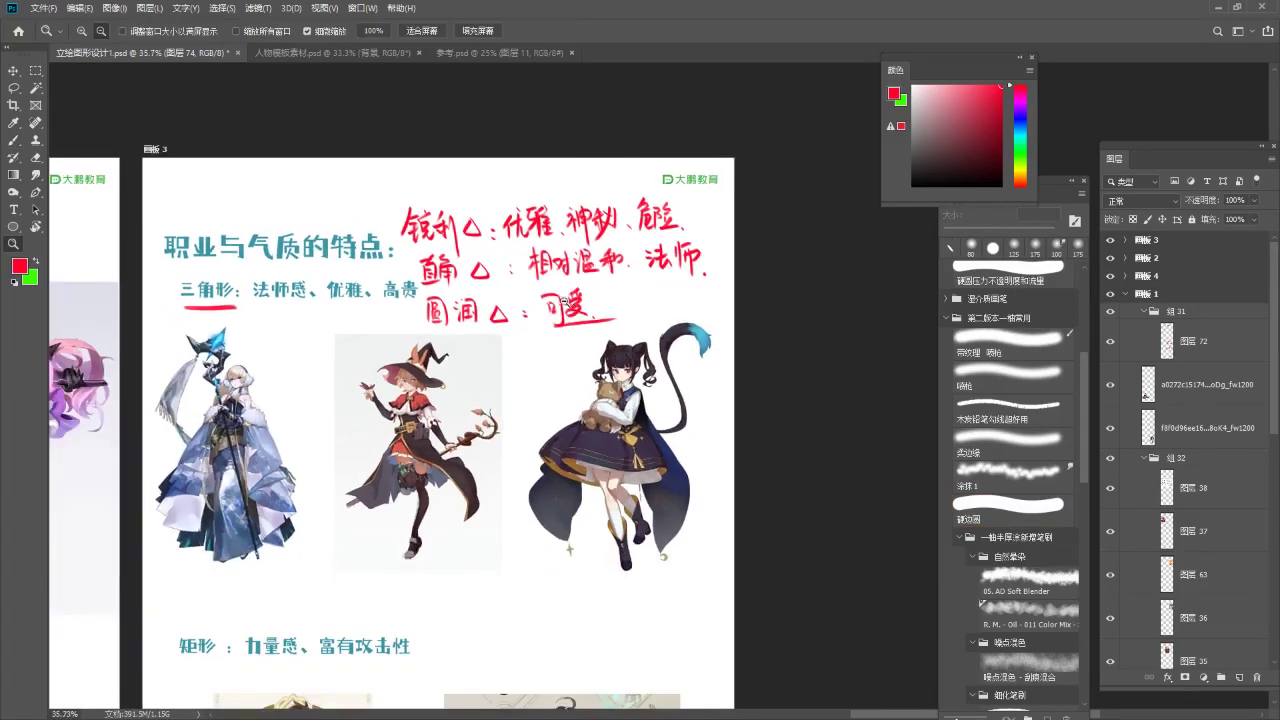
left_click_drag(538, 314, 656, 265)
key("b")
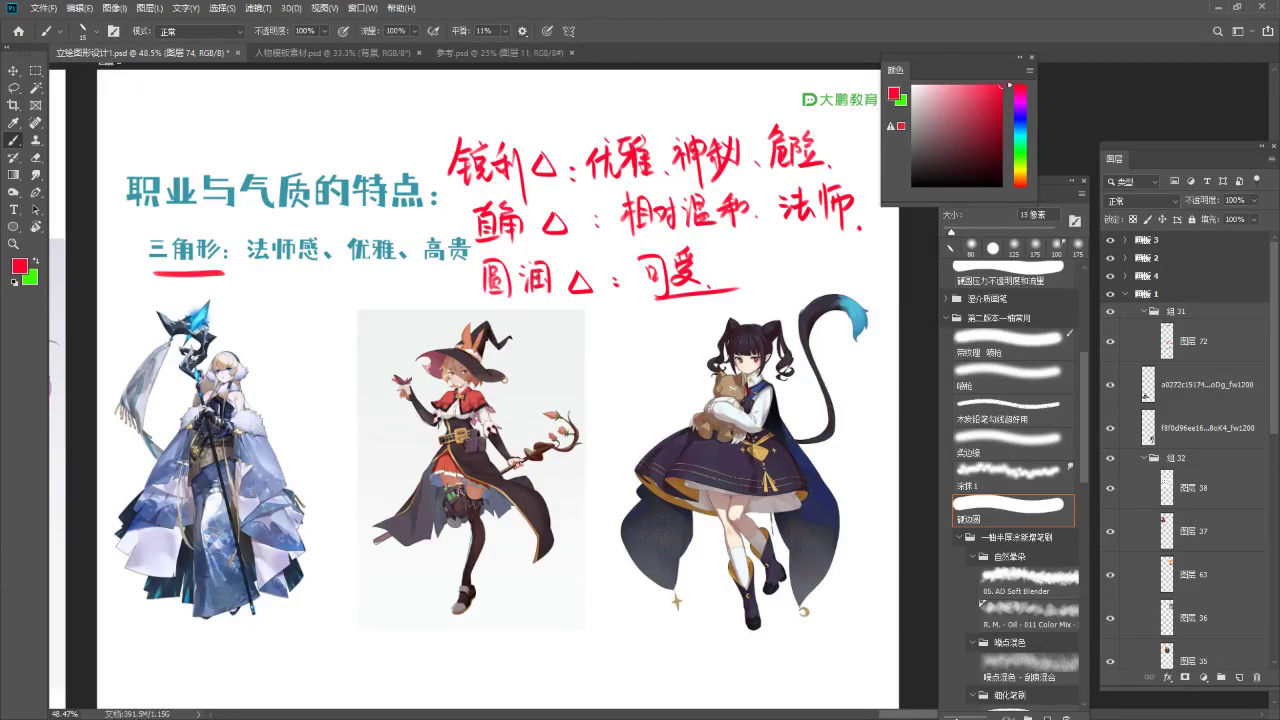
left_click_drag(538, 419, 573, 330)
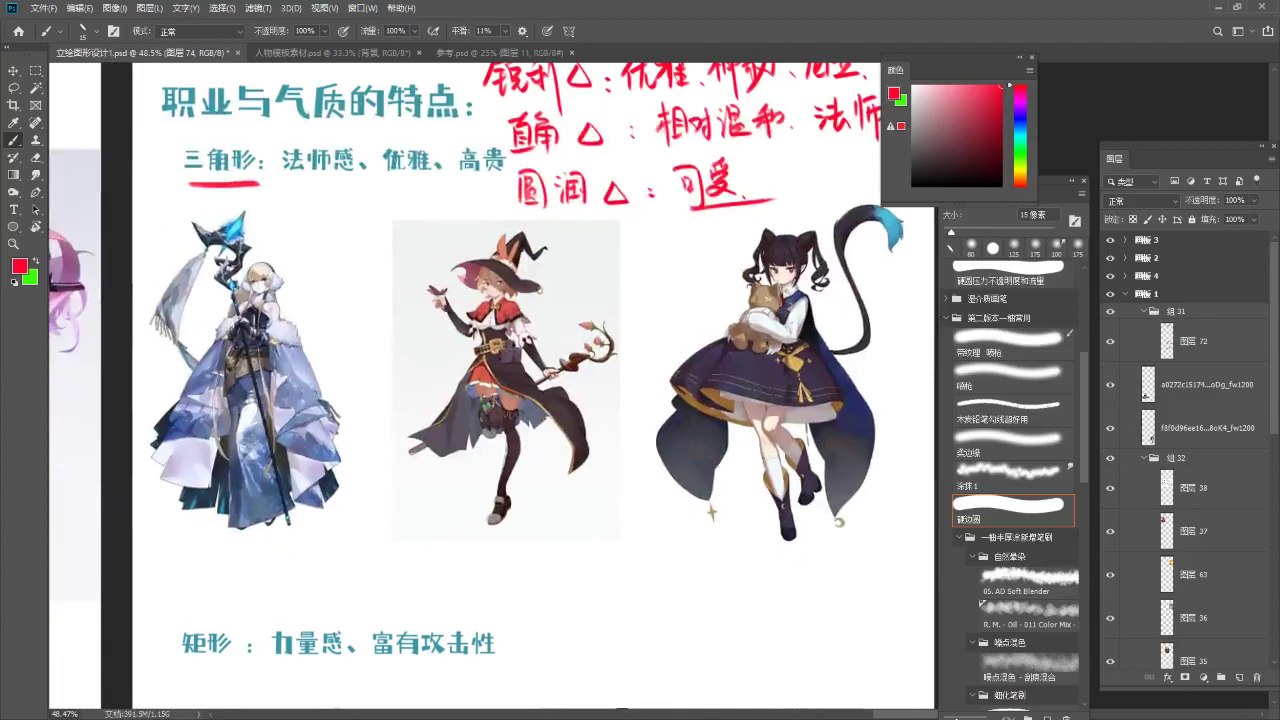
left_click_drag(243, 252, 161, 478)
key("ctrl+z")
left_click_drag(268, 276, 355, 484)
left_click_drag(172, 508, 348, 490)
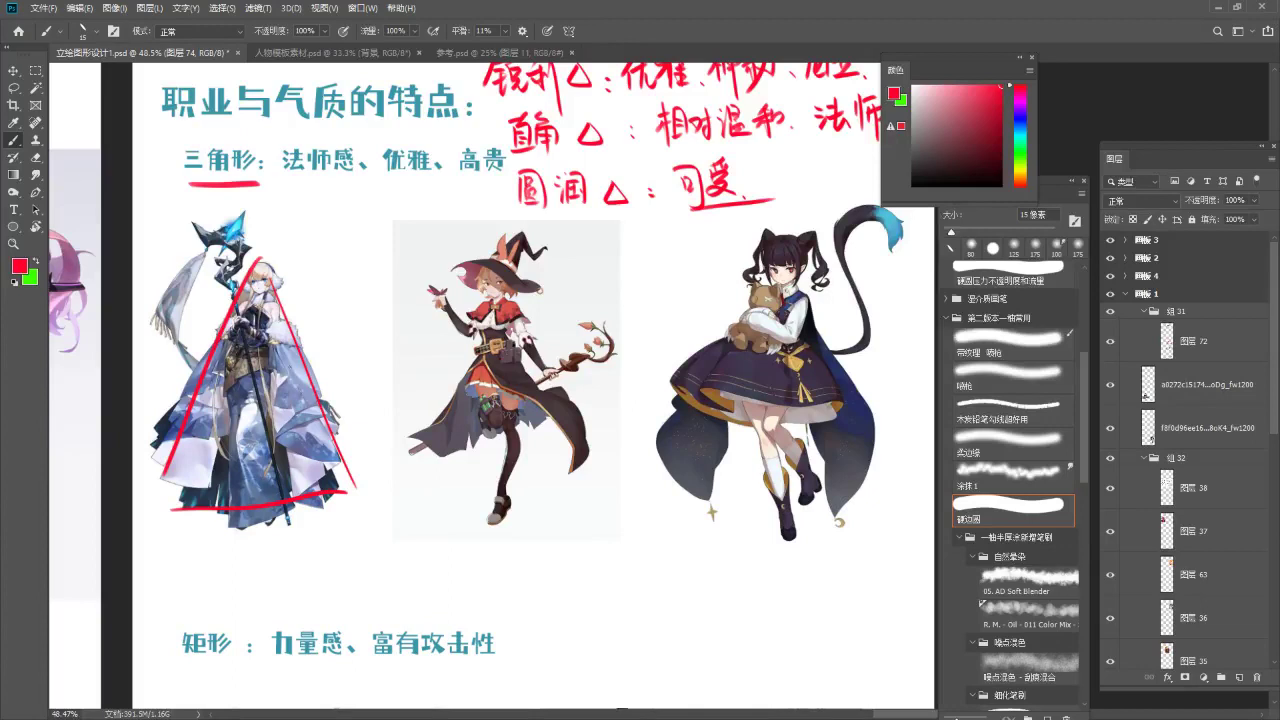
Draw red triangles over the witch and the girl holding the cat to mark their silhouettes.
mouse_move(515, 235)
left_mouse_down()
mouse_move(420, 488)
mouse_move(578, 492)
left_mouse_up()
left_click_drag(451, 496, 560, 502)
left_click_drag(771, 395, 539, 399)
left_click_drag(561, 219, 635, 508)
left_click_drag(458, 497, 630, 521)
Review the 三角形, 矩形 and 圆形 character examples down to the 设计记忆点 section.
key("z")
mouse_move(614, 448)
left_mouse_down()
mouse_move(571, 472)
mouse_move(605, 454)
mouse_move(600, 428)
mouse_move(614, 435)
left_mouse_up()
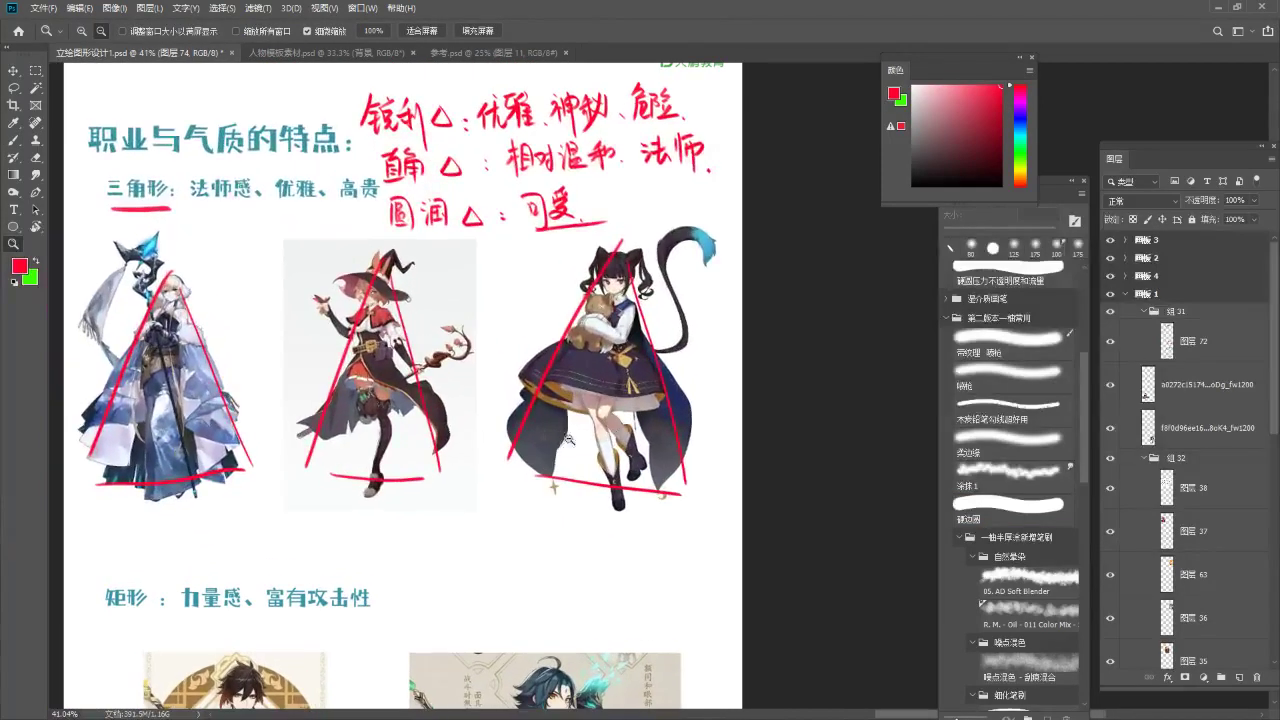
key("b")
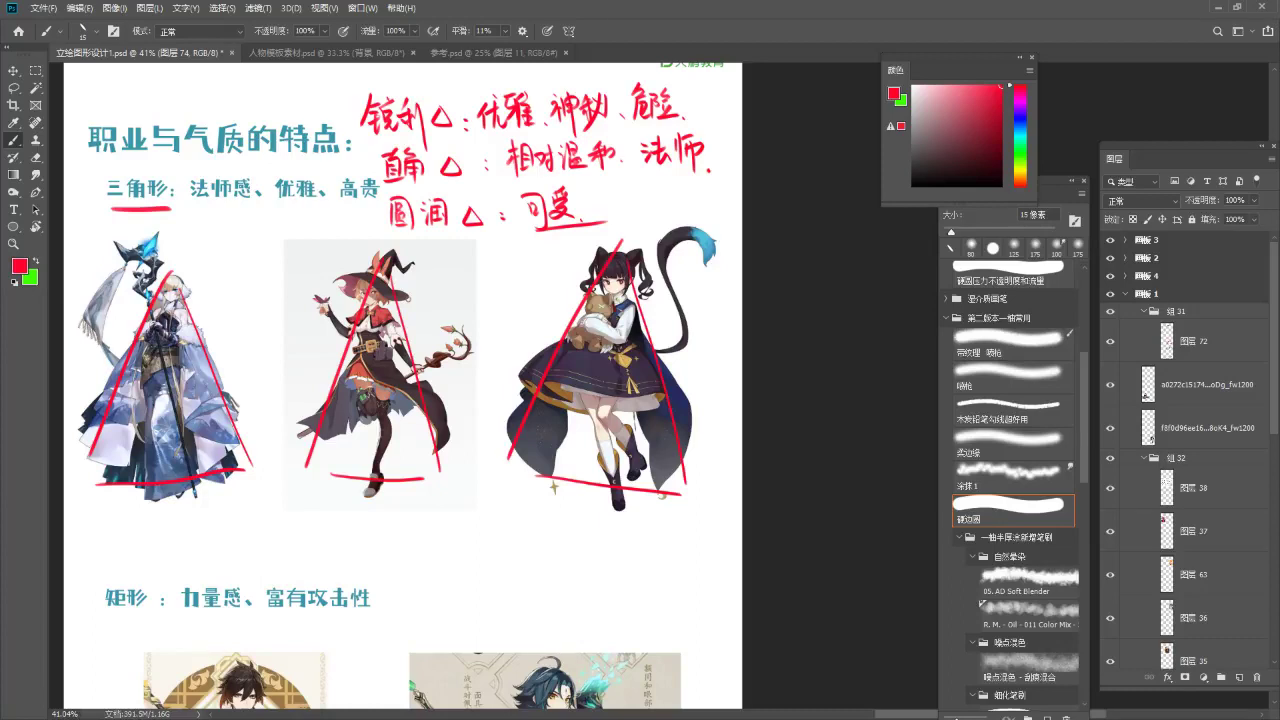
scroll(418, 285, "down", 3)
left_click_drag(391, 461, 434, 181)
scroll(520, 406, "up", 1)
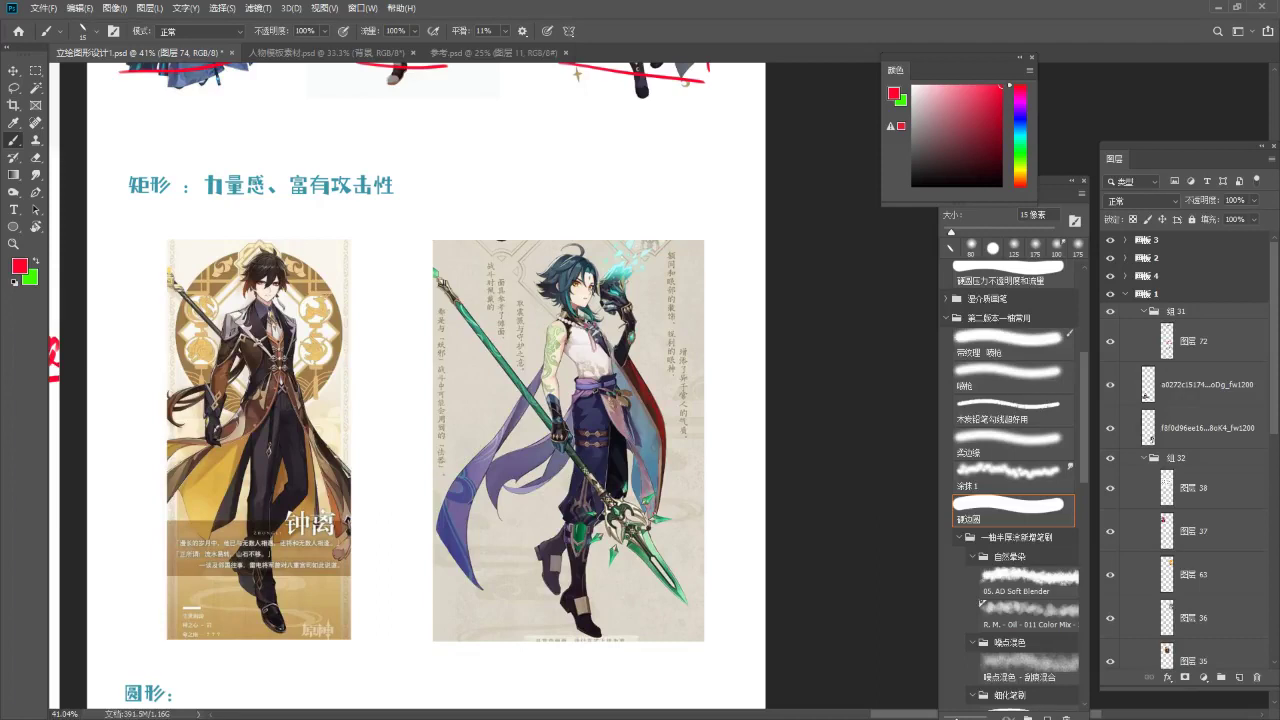
scroll(458, 184, "down", 4)
left_click_drag(458, 184, 508, 112)
scroll(560, 180, "down", 4)
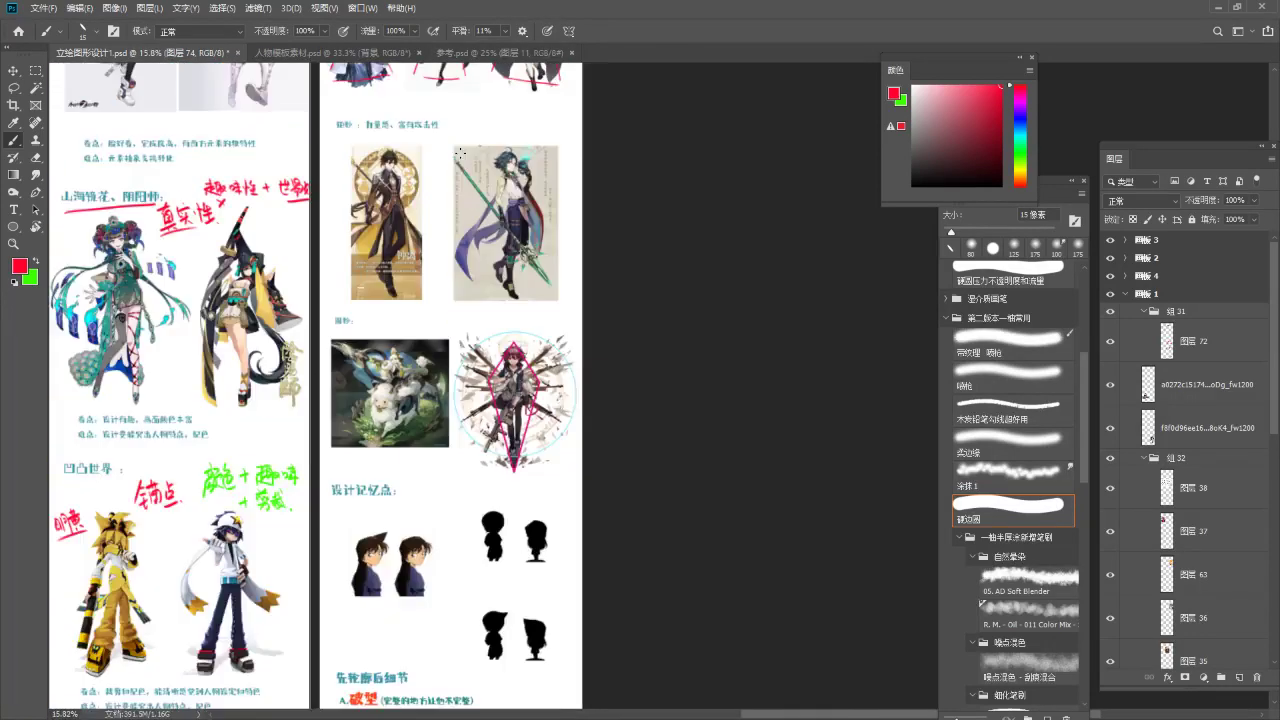
scroll(600, 500, "up", 3)
scroll(414, 315, "up", 3)
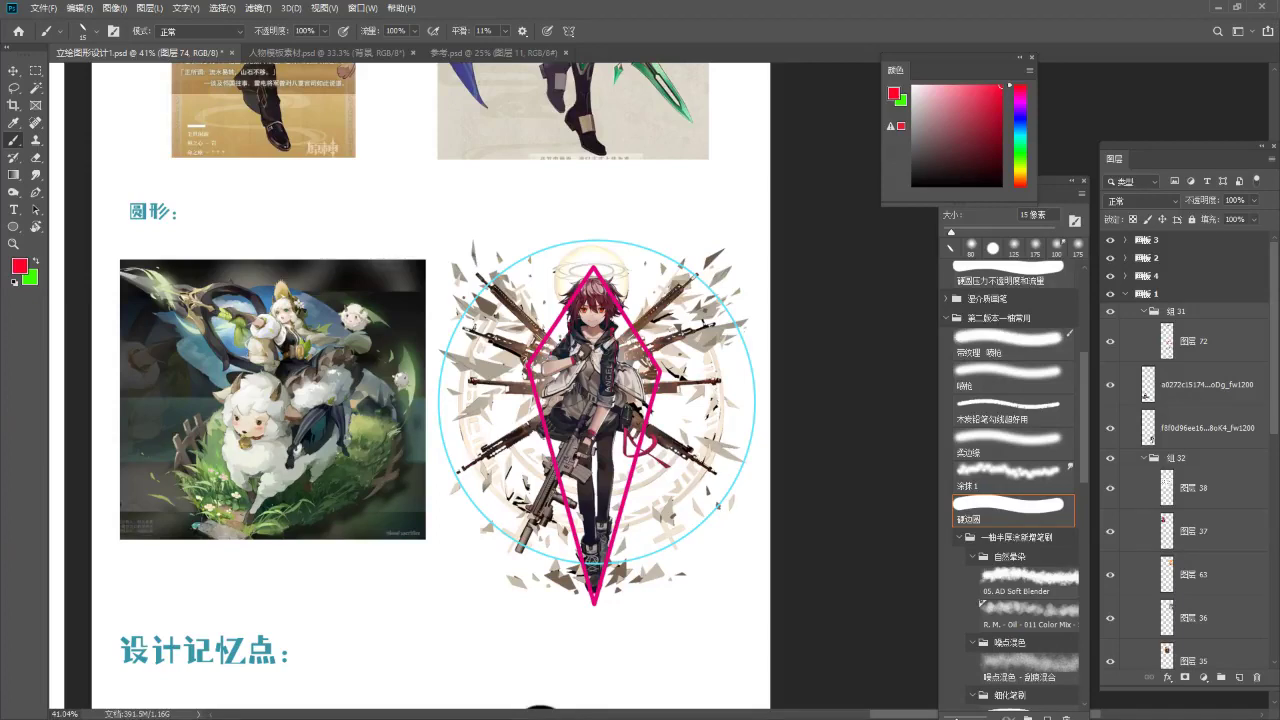
Trace the guns radiating around the red-haired character in the 圆形 example with red strokes, undoing the stray stroke above.
left_click_drag(420, 439, 431, 381)
left_click_drag(630, 254, 669, 250)
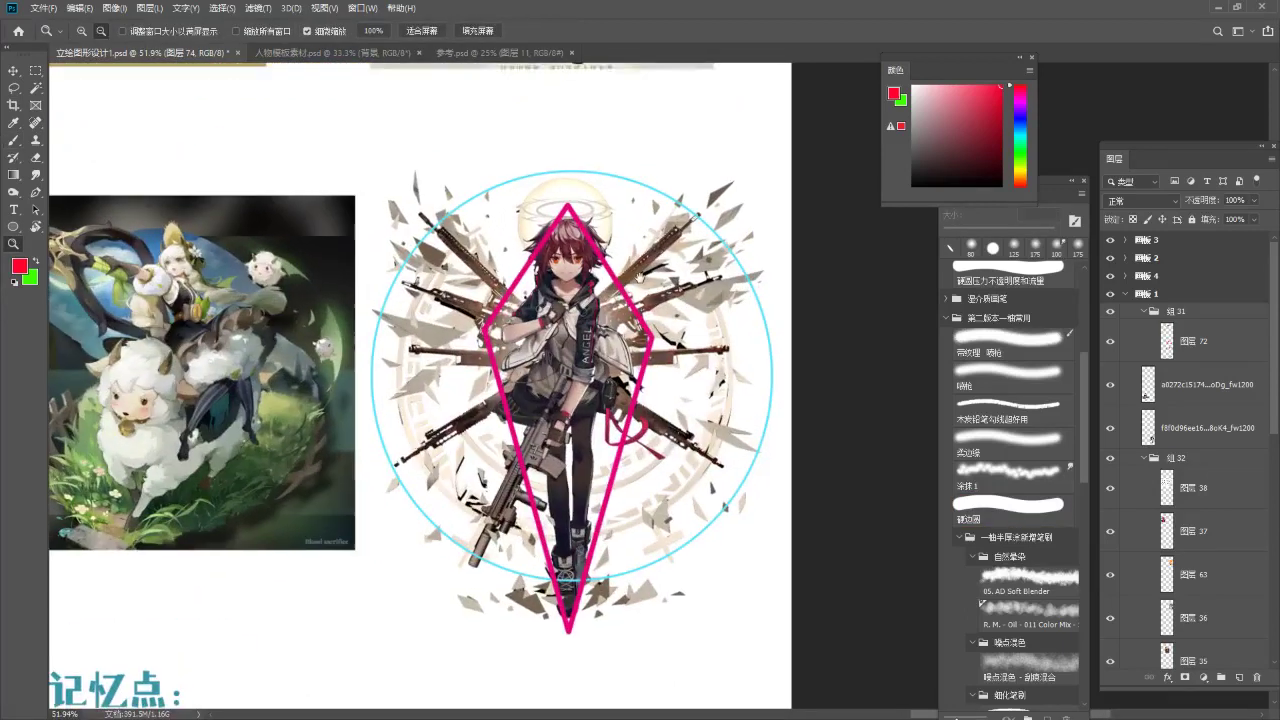
key("b")
left_click_drag(595, 114, 598, 162)
key("ctrl+z")
left_click_drag(476, 262, 434, 206)
left_click_drag(506, 326, 402, 288)
left_click_drag(484, 353, 393, 374)
left_click_drag(518, 383, 398, 496)
left_click_drag(540, 442, 474, 572)
left_click_drag(638, 402, 756, 474)
left_click_drag(622, 360, 762, 365)
left_click_drag(622, 298, 736, 292)
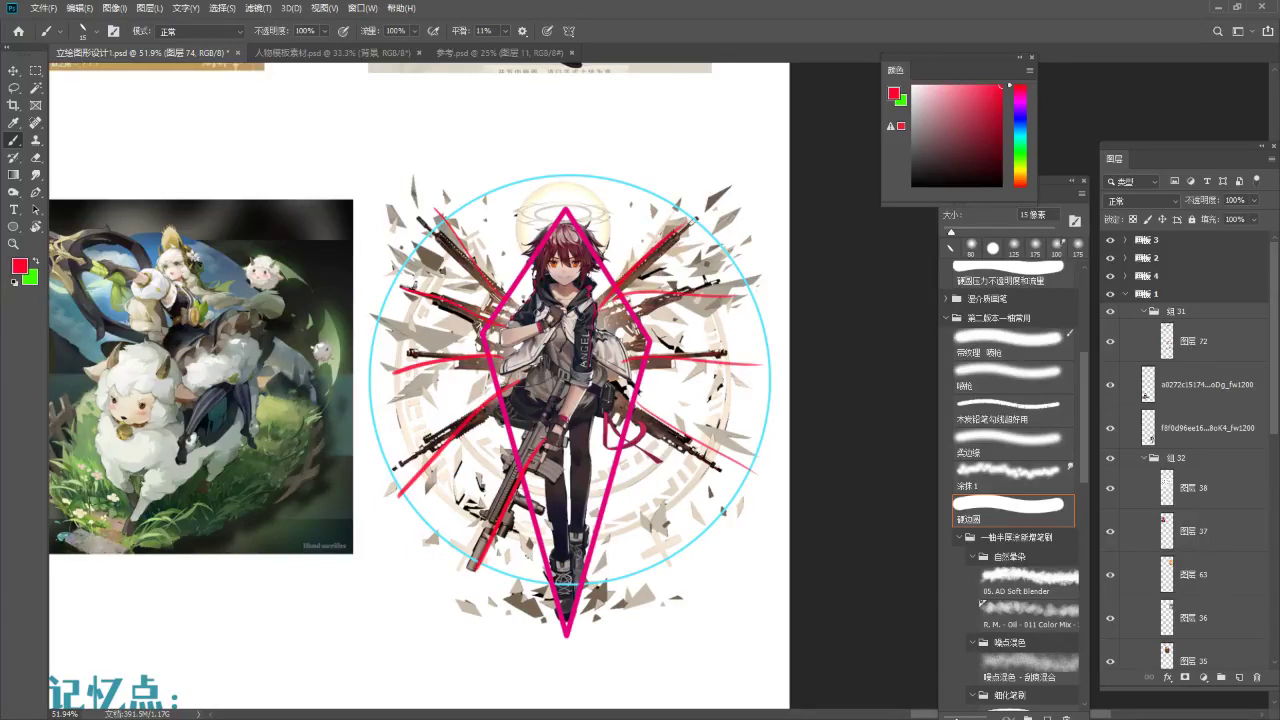
mouse_move(518, 206)
left_mouse_down()
mouse_move(437, 252)
mouse_move(588, 597)
left_mouse_up()
mouse_move(670, 195)
left_mouse_down()
mouse_move(680, 568)
mouse_move(541, 610)
left_mouse_up()
key("ctrl+z")
key("ctrl+z")
Draw red circles on the sheep illustration in the 圆形 example, one around the rider and one around the whole composition.
mouse_move(134, 349)
left_mouse_down()
mouse_move(456, 315)
mouse_move(420, 321)
mouse_move(380, 454)
mouse_move(418, 303)
left_mouse_up()
key("ctrl+z")
mouse_move(450, 196)
left_mouse_down()
mouse_move(315, 330)
mouse_move(385, 262)
mouse_move(482, 236)
left_mouse_up()
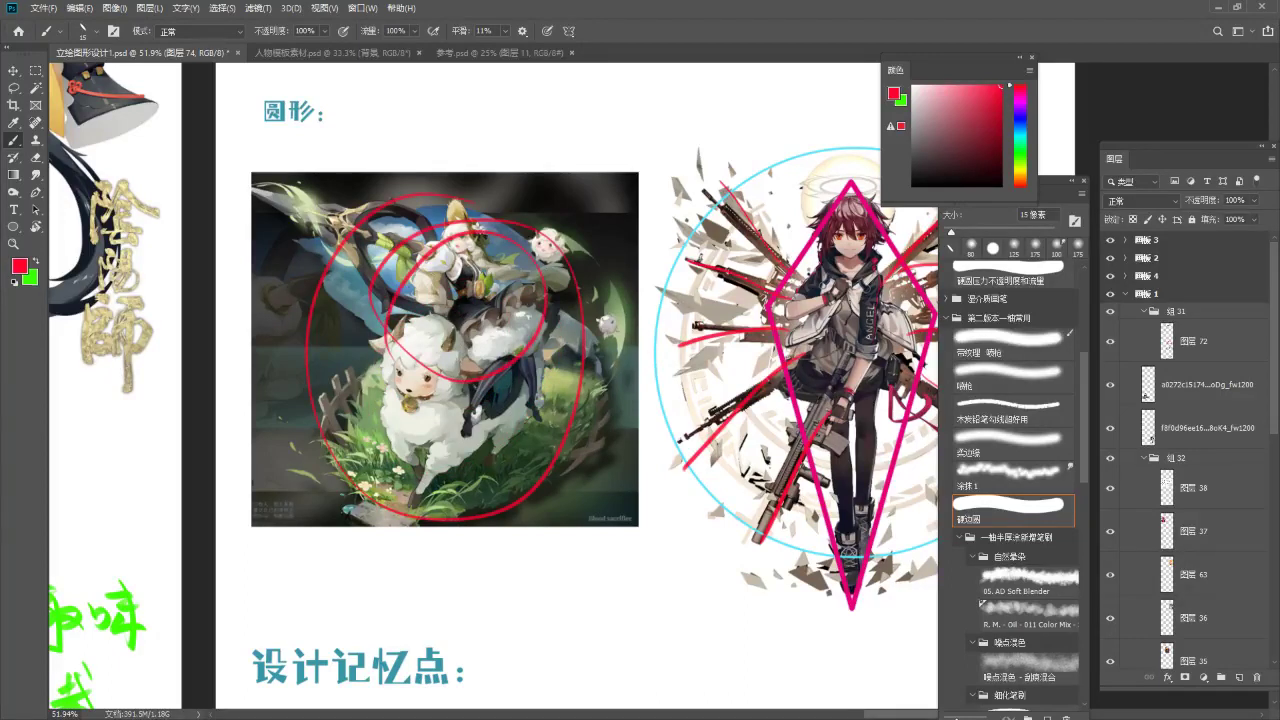
mouse_move(612, 390)
left_mouse_down()
mouse_move(490, 418)
mouse_move(450, 410)
left_mouse_up()
key("z")
left_click_drag(490, 370, 526, 366)
key("b")
mouse_move(202, 197)
left_mouse_down()
mouse_move(222, 198)
mouse_move(214, 186)
left_mouse_up()
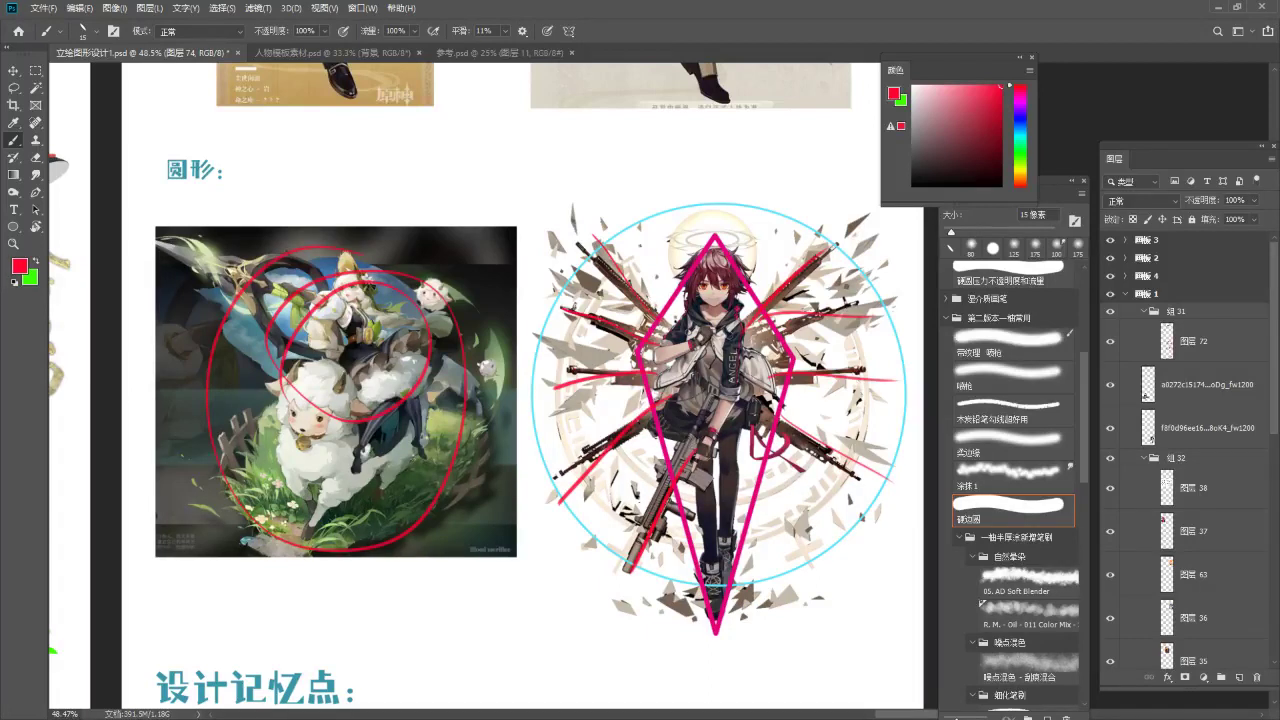
Examine the 设计记忆点 section, comparing the two anime girl portraits and the black character silhouettes.
scroll(395, 290, "down", 4)
left_click_drag(480, 455, 474, 424)
left_click_drag(516, 485, 516, 457)
scroll(503, 249, "down", 3)
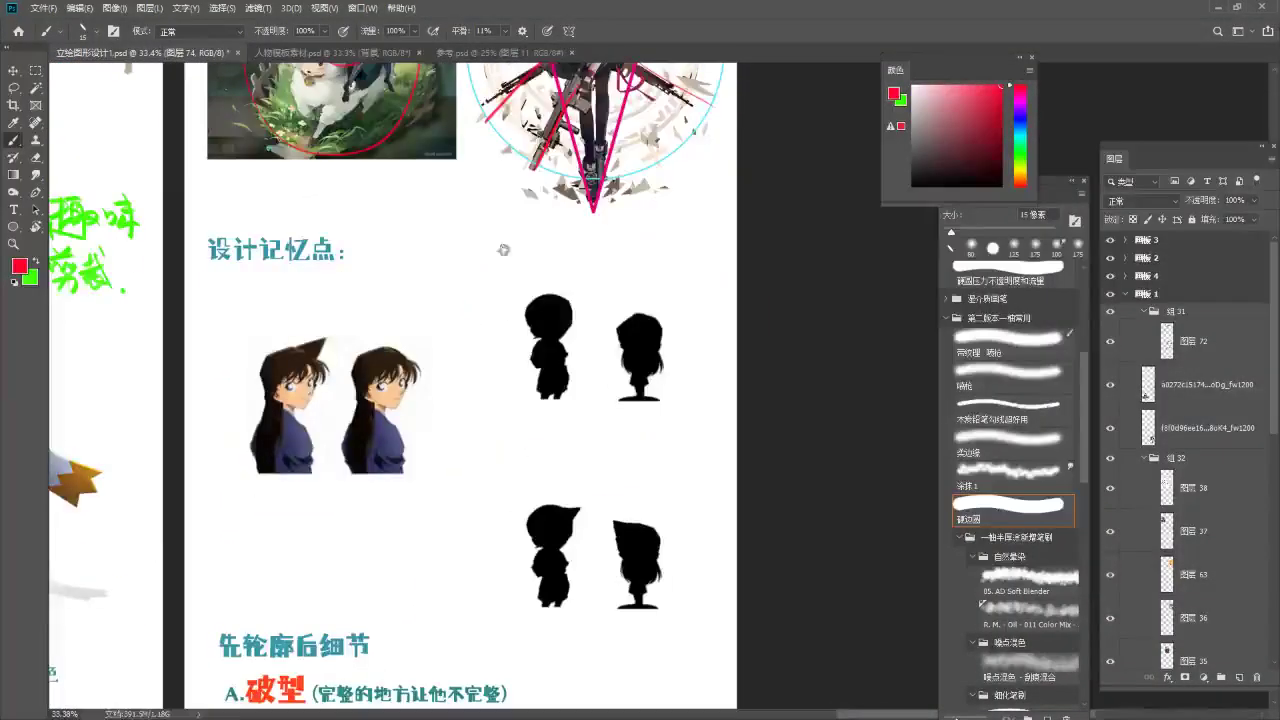
scroll(503, 249, "up", 2)
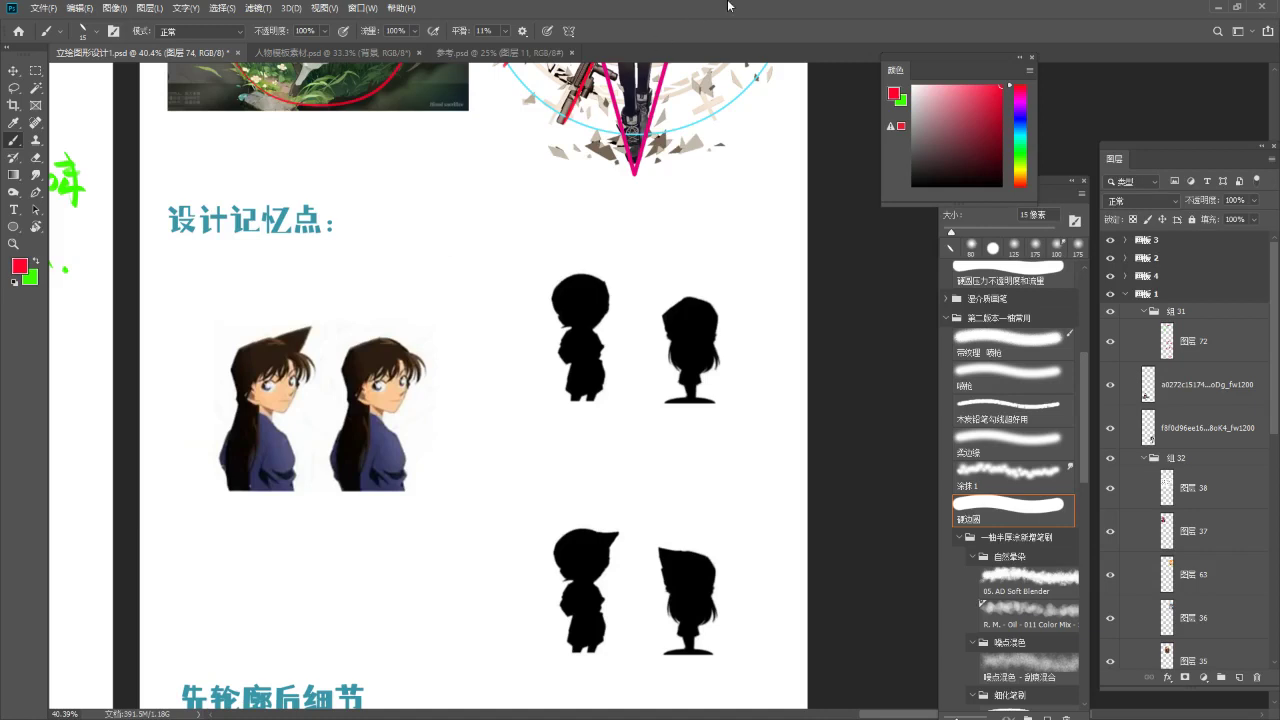
scroll(651, 517, "up", 2)
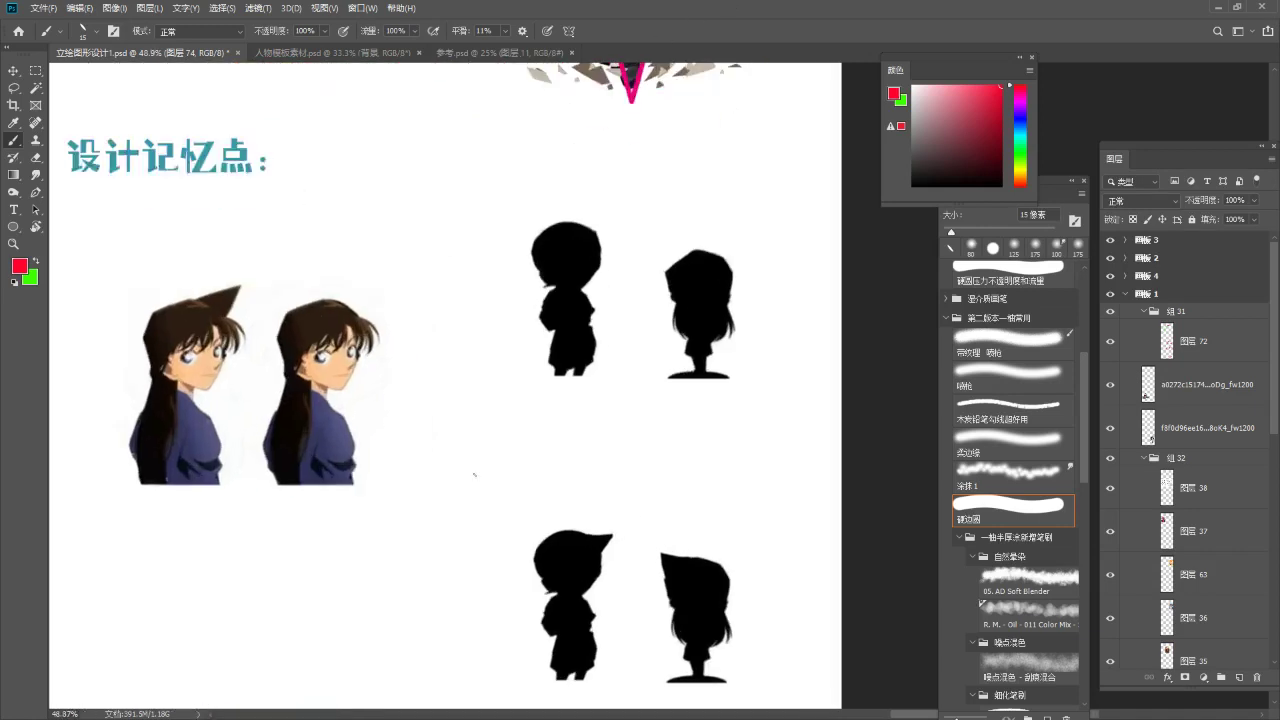
left_click_drag(427, 464, 455, 456)
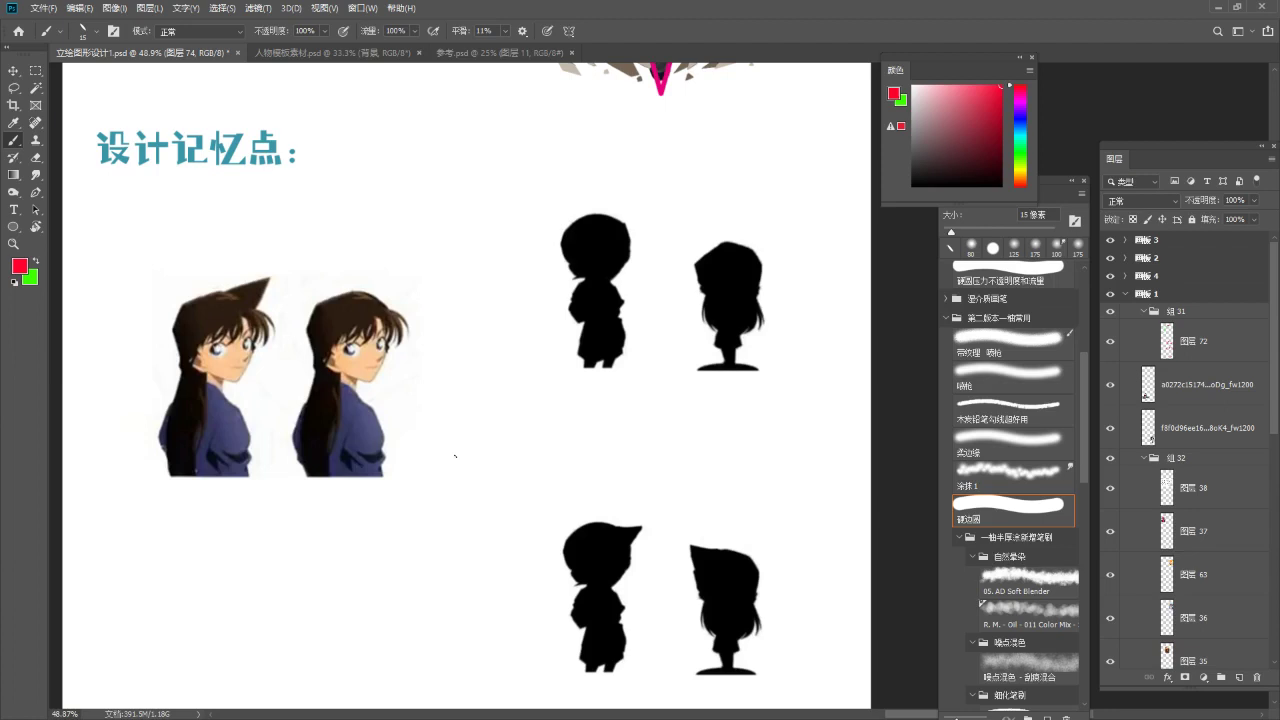
scroll(112, 430, "up", 7)
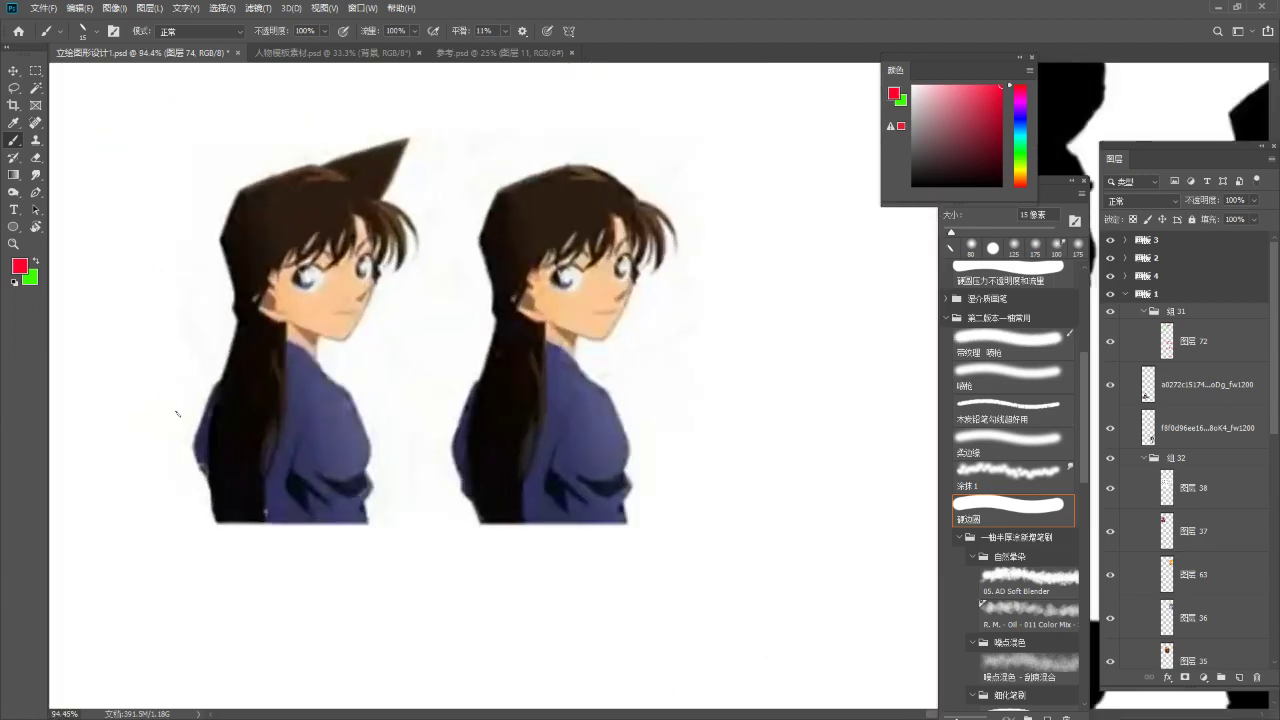
Circle the pointed hair tuft on the first anime girl portrait in the 设计记忆点 section in red.
scroll(340, 552, "down", 3)
left_click_drag(458, 516, 232, 416)
scroll(640, 402, "down", 4)
scroll(313, 358, "up", 1)
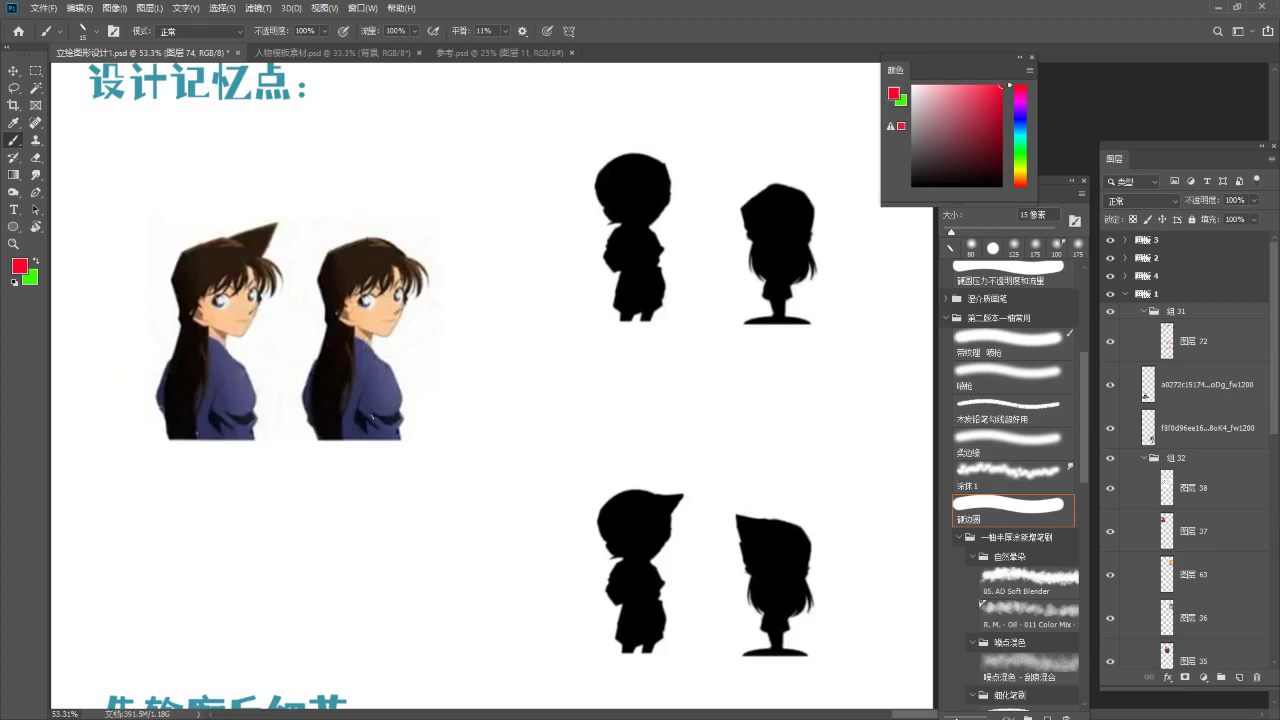
mouse_move(256, 211)
left_mouse_down()
mouse_move(234, 245)
mouse_move(270, 211)
left_mouse_up()
mouse_move(726, 260)
left_mouse_down()
mouse_move(457, 341)
mouse_move(414, 370)
left_mouse_up()
scroll(265, 324, "up", 4)
scroll(265, 324, "up", 1)
mouse_move(301, 198)
left_mouse_down()
mouse_move(152, 290)
mouse_move(410, 602)
mouse_move(726, 390)
mouse_move(427, 257)
mouse_move(273, 292)
left_mouse_up()
key("ctrl+z")
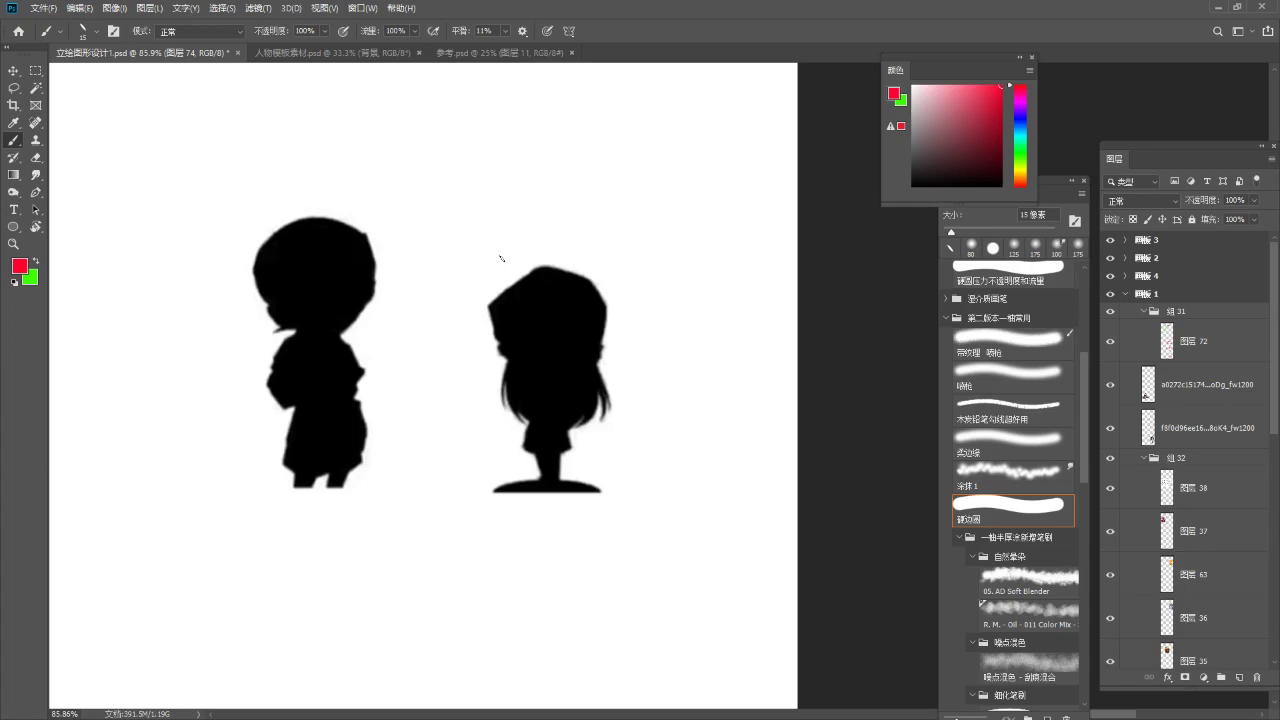
scroll(602, 423, "up", 3)
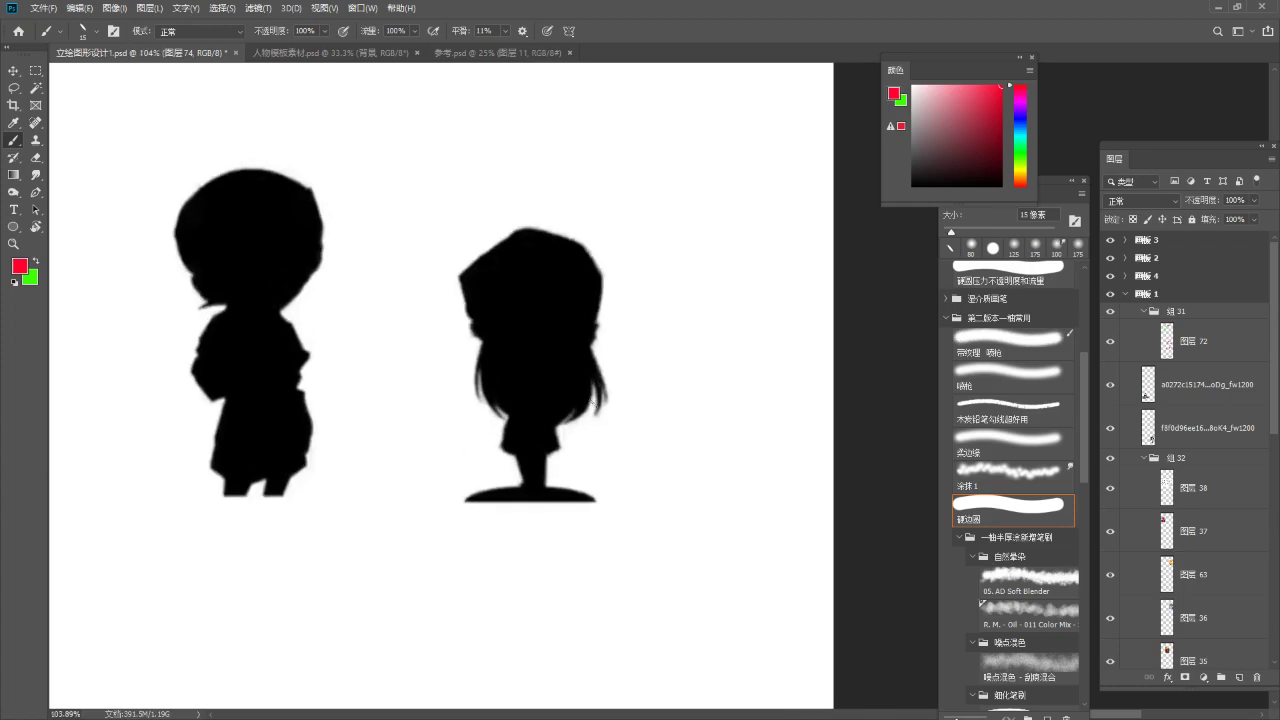
left_click_drag(467, 190, 570, 405)
left_click_drag(578, 264, 478, 186)
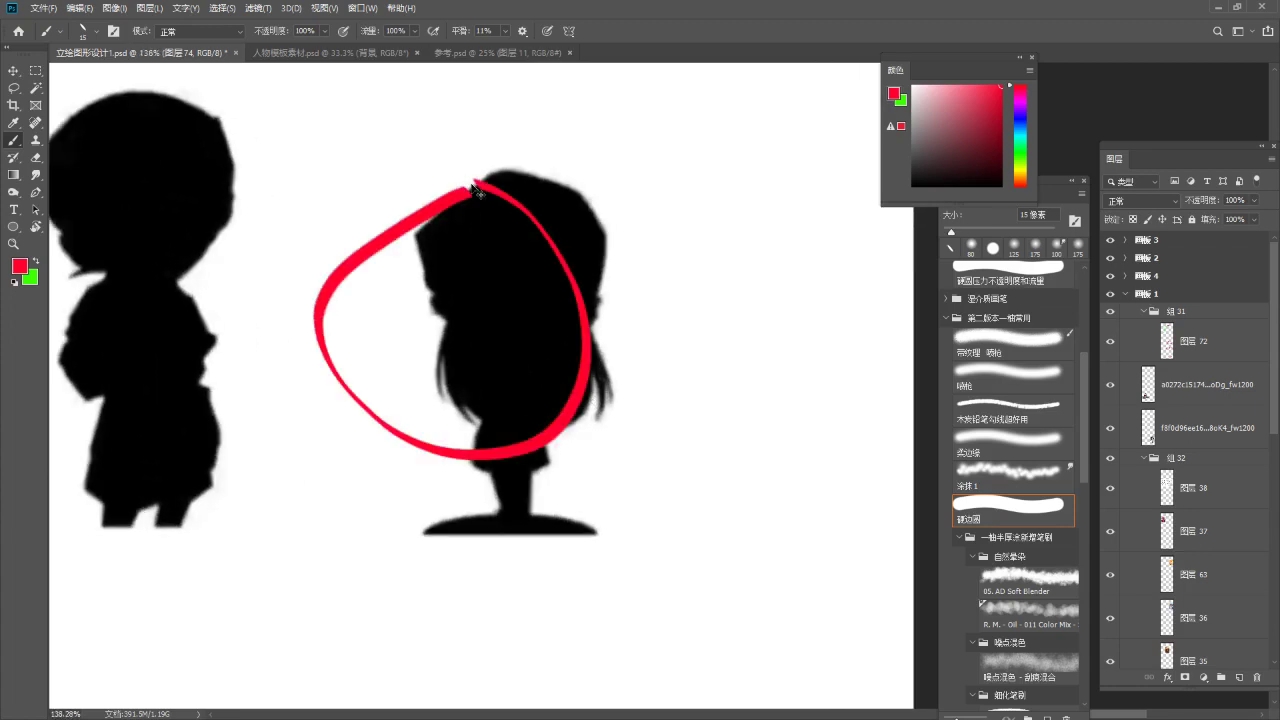
key("ctrl+z")
left_click_drag(429, 331, 441, 390)
key("ctrl+z")
mouse_move(440, 328)
left_mouse_down()
mouse_move(440, 415)
mouse_move(545, 420)
mouse_move(535, 262)
mouse_move(495, 170)
mouse_move(600, 300)
left_mouse_up()
key("ctrl+z")
mouse_move(500, 412)
left_mouse_down()
mouse_move(548, 460)
mouse_move(512, 406)
mouse_move(452, 425)
left_mouse_up()
key("ctrl+z")
key("ctrl+z")
Circle in red the pointed hair tips on both silhouettes of the lower pair in the 设计记忆点 section.
key("z")
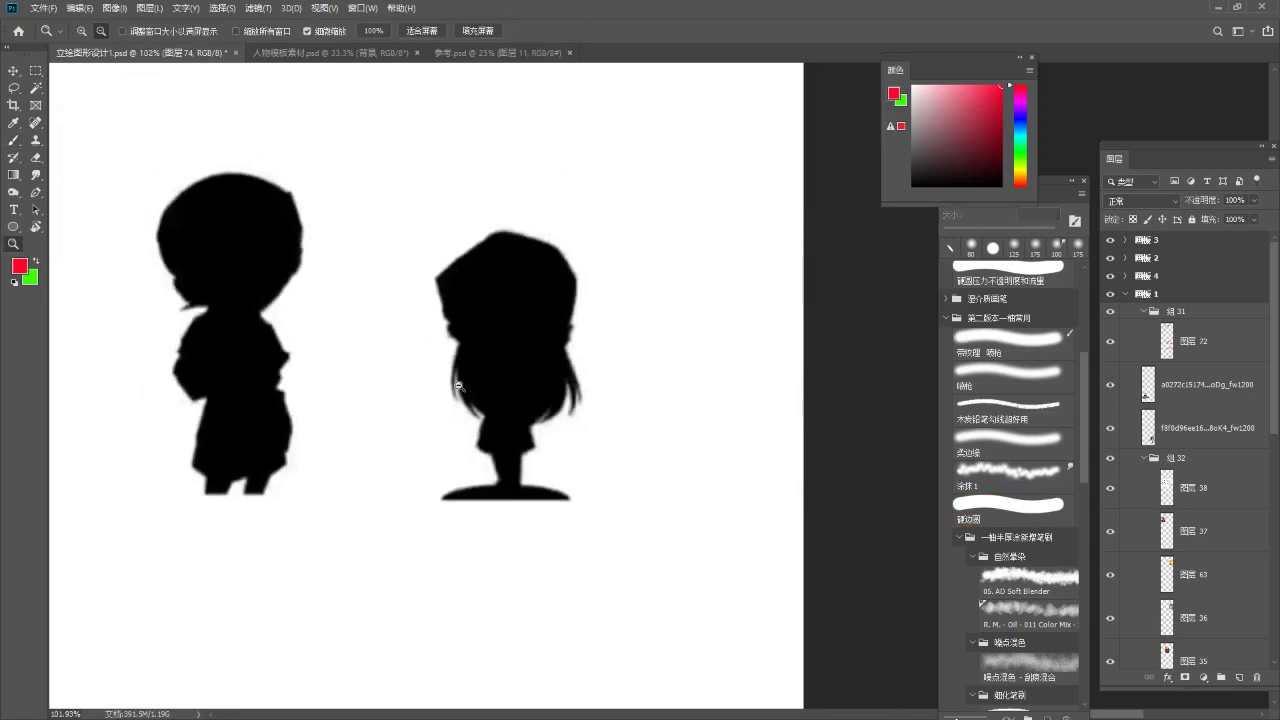
key("b")
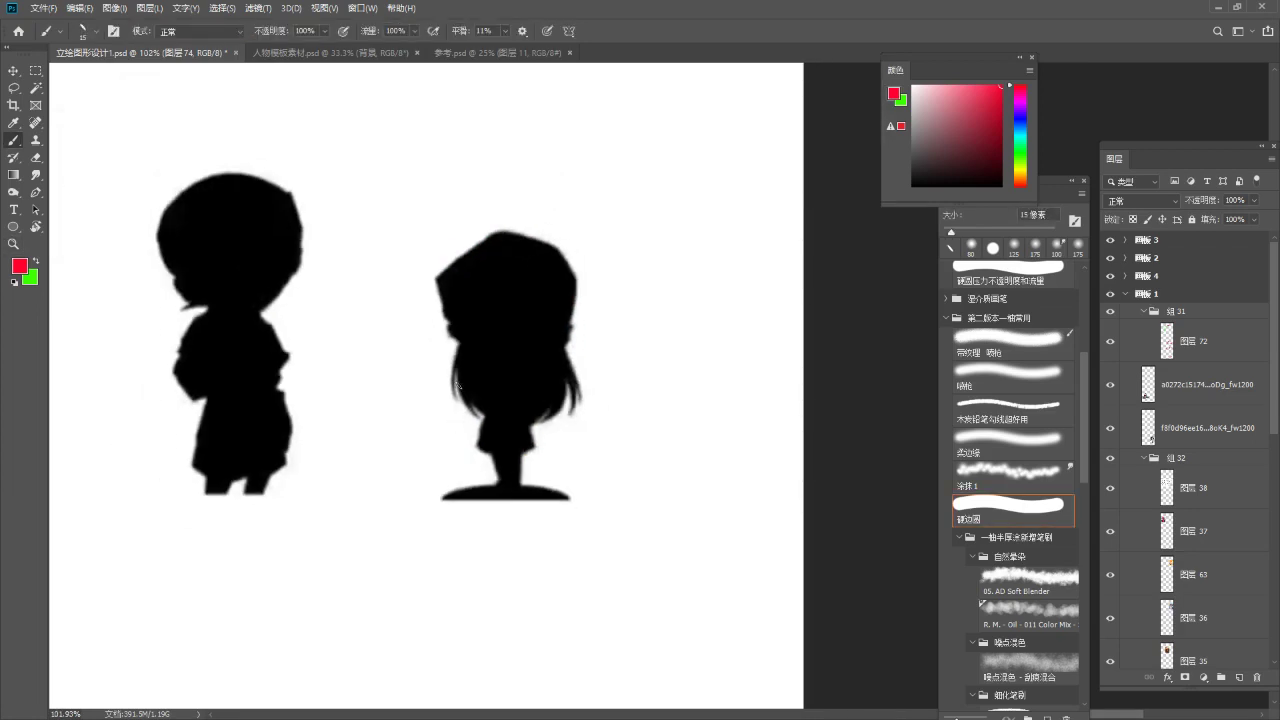
key("z")
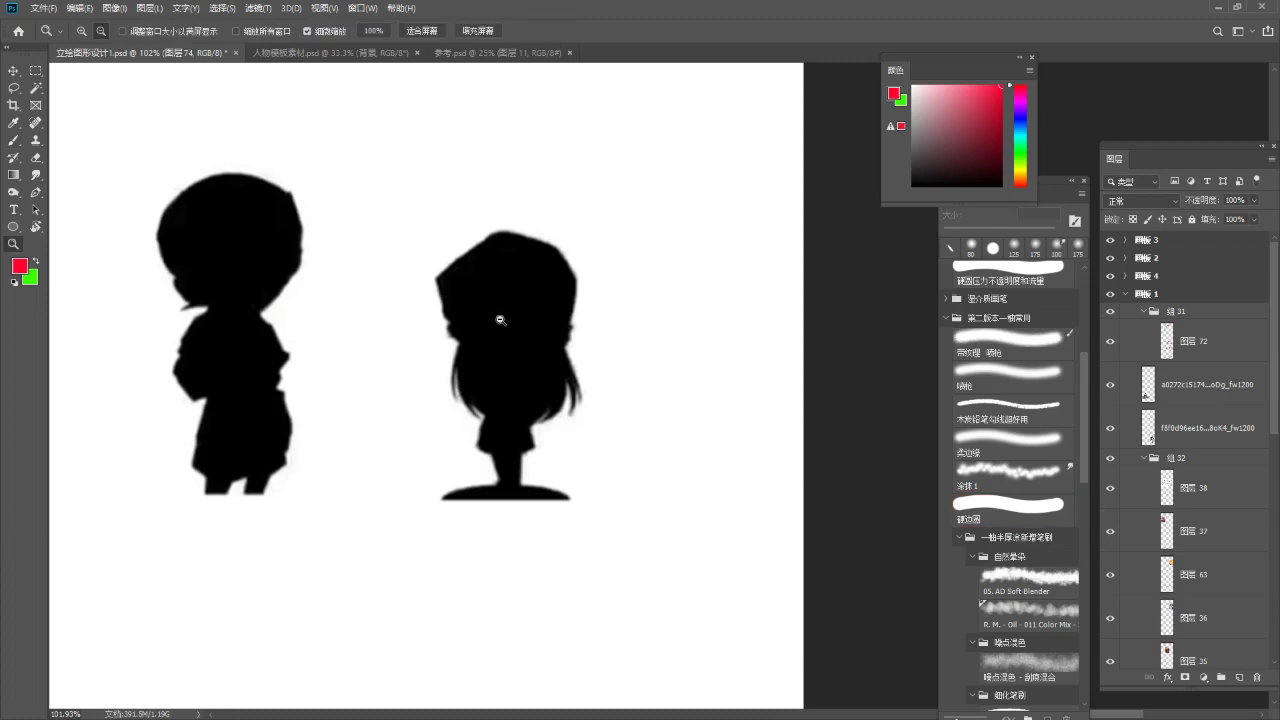
left_click_drag(500, 324, 415, 345)
left_click_drag(512, 530, 469, 283)
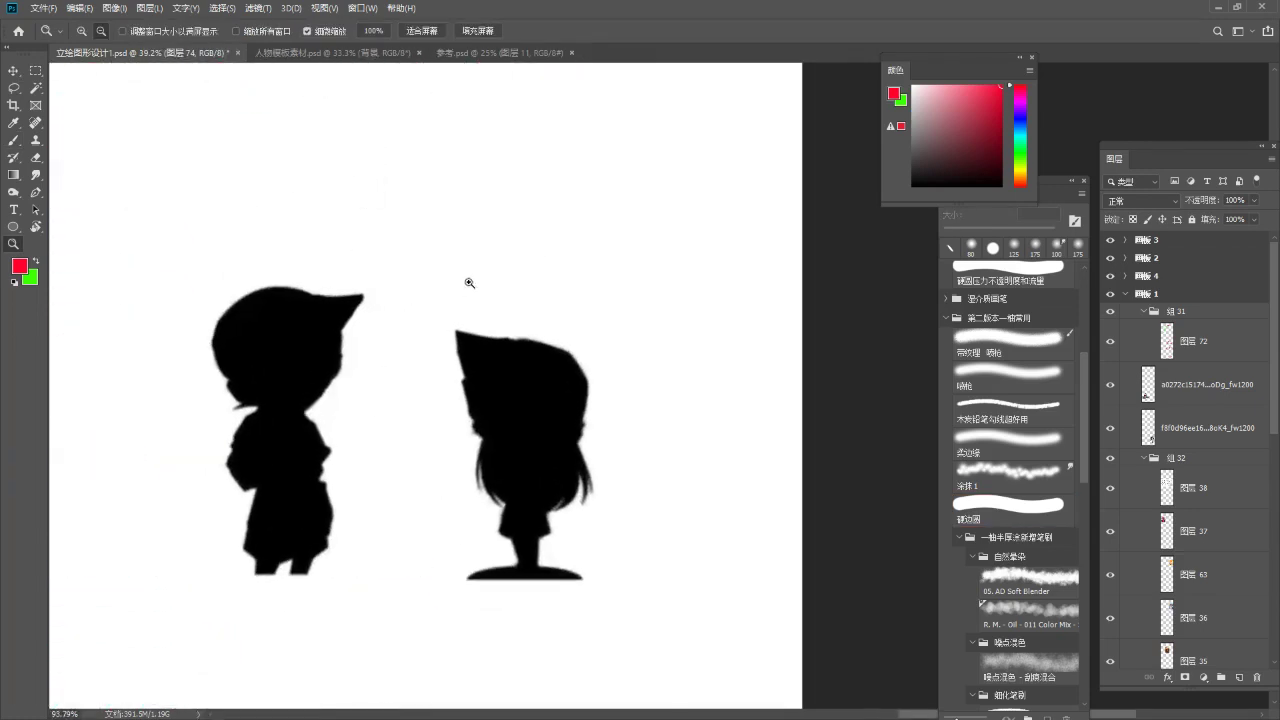
key("b")
mouse_move(352, 277)
left_mouse_down()
mouse_move(329, 330)
mouse_move(345, 272)
left_mouse_up()
mouse_move(455, 298)
left_mouse_down()
mouse_move(432, 345)
mouse_move(446, 301)
left_mouse_up()
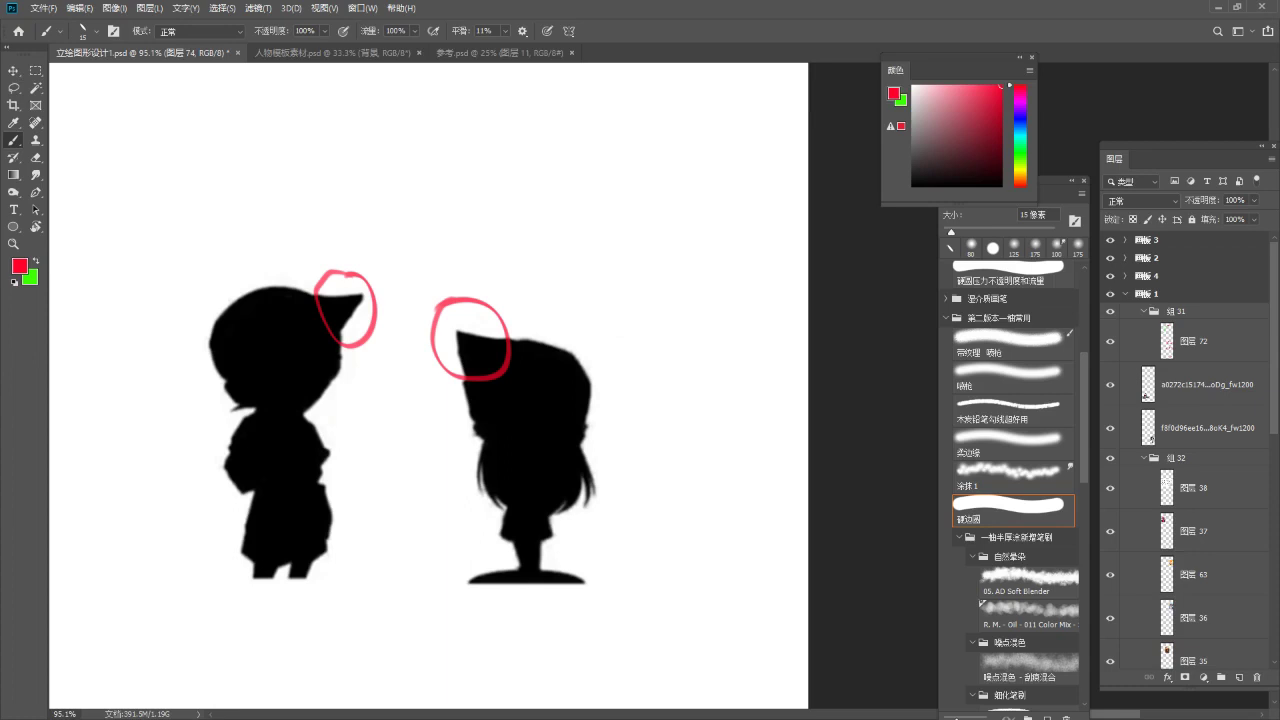
Examine the 先轮廓后细节 section with its points A and B and the outlined silhouette examples below.
scroll(416, 160, "down", 5)
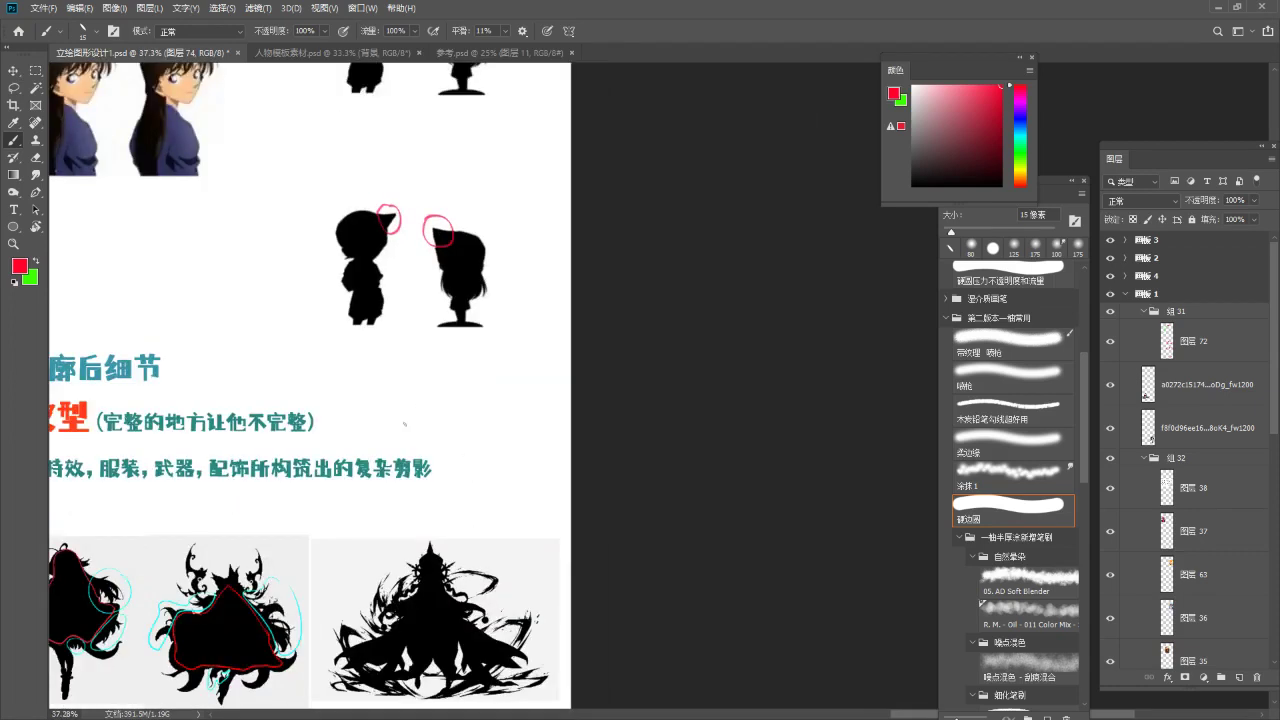
left_click_drag(403, 423, 543, 300)
scroll(637, 163, "up", 2)
left_click_drag(603, 188, 553, 199)
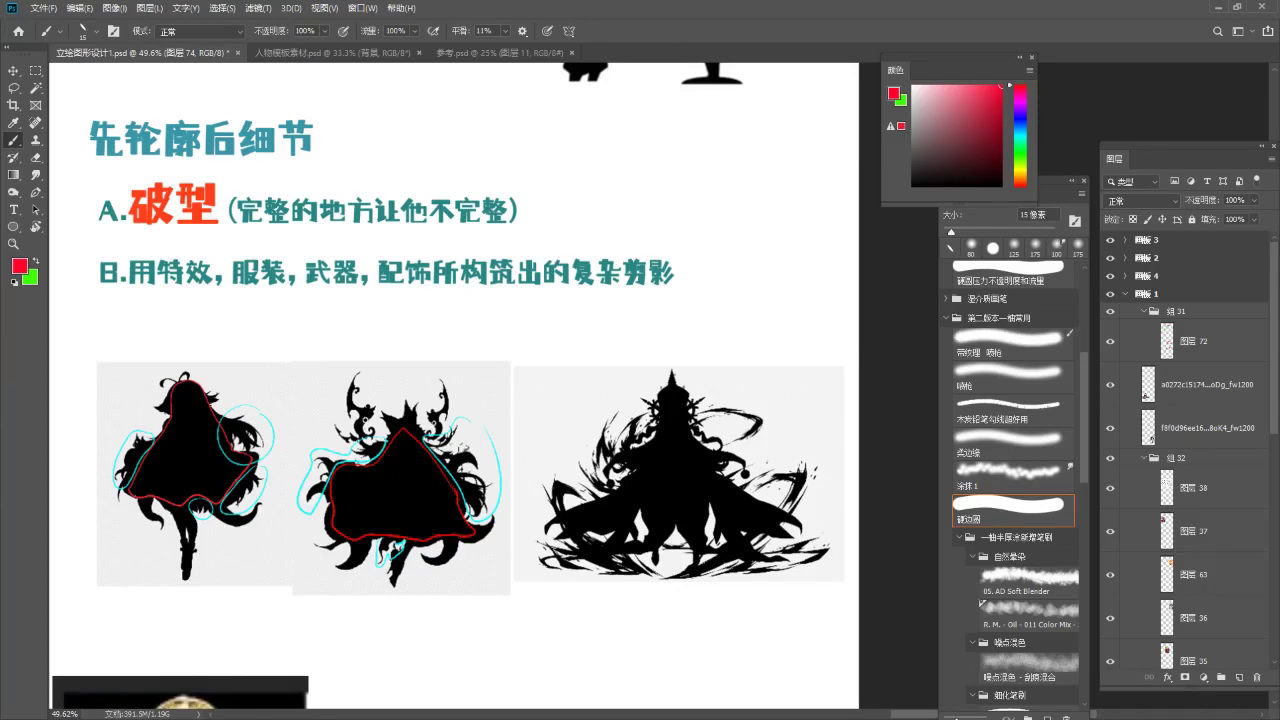
scroll(404, 400, "down", 2)
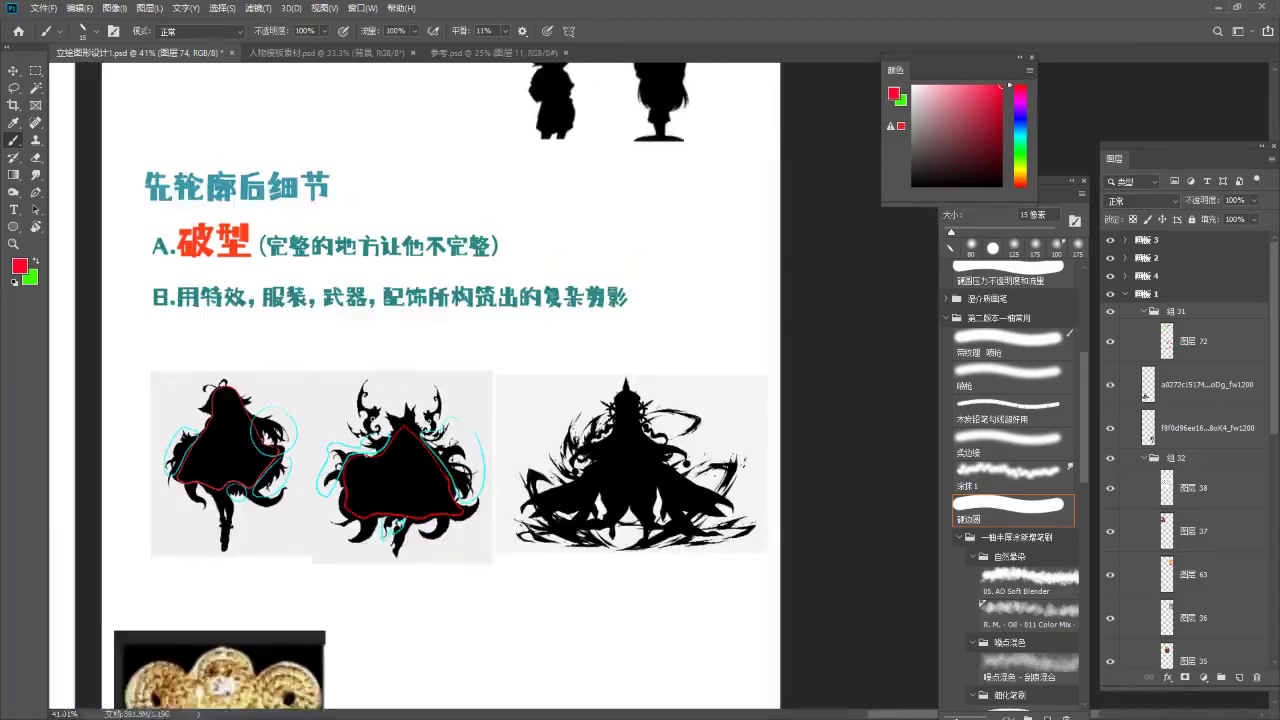
scroll(203, 465, "up", 8)
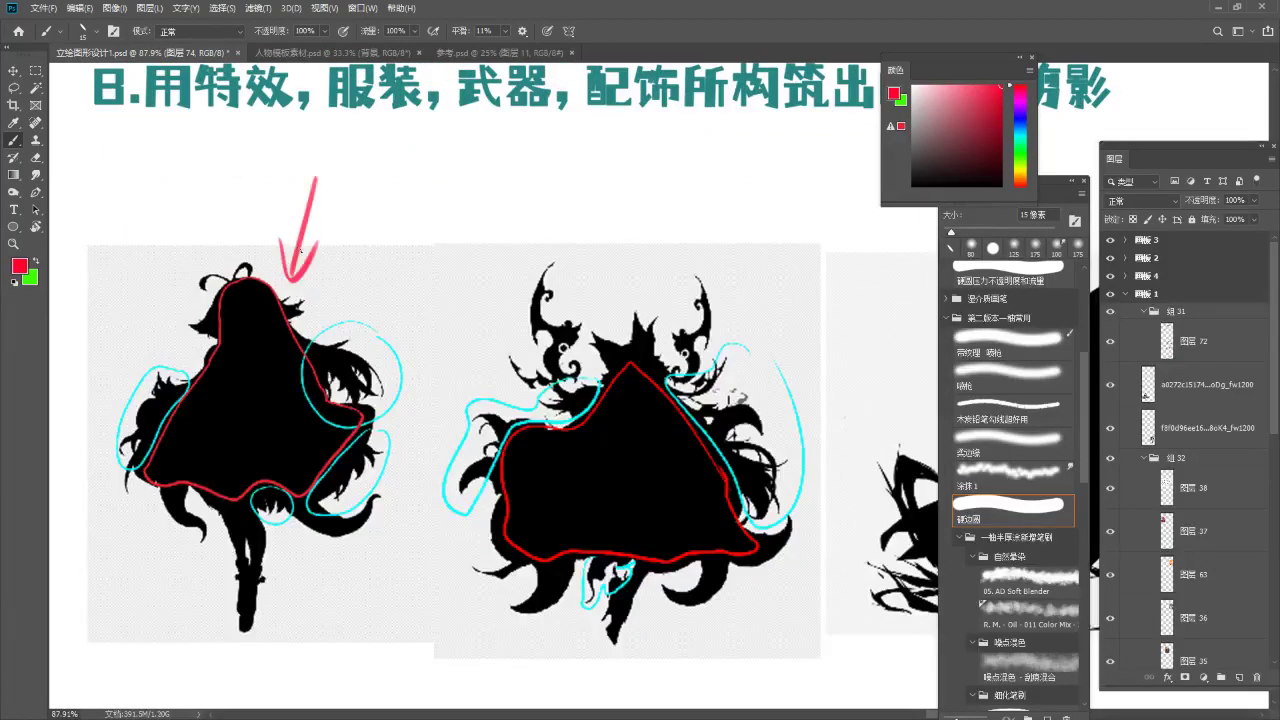
mouse_move(238, 284)
left_mouse_down()
mouse_move(153, 476)
mouse_move(365, 450)
left_mouse_up()
key("ctrl+z")
mouse_move(242, 283)
left_mouse_down()
mouse_move(338, 464)
mouse_move(295, 337)
left_mouse_up()
key("ctrl+z")
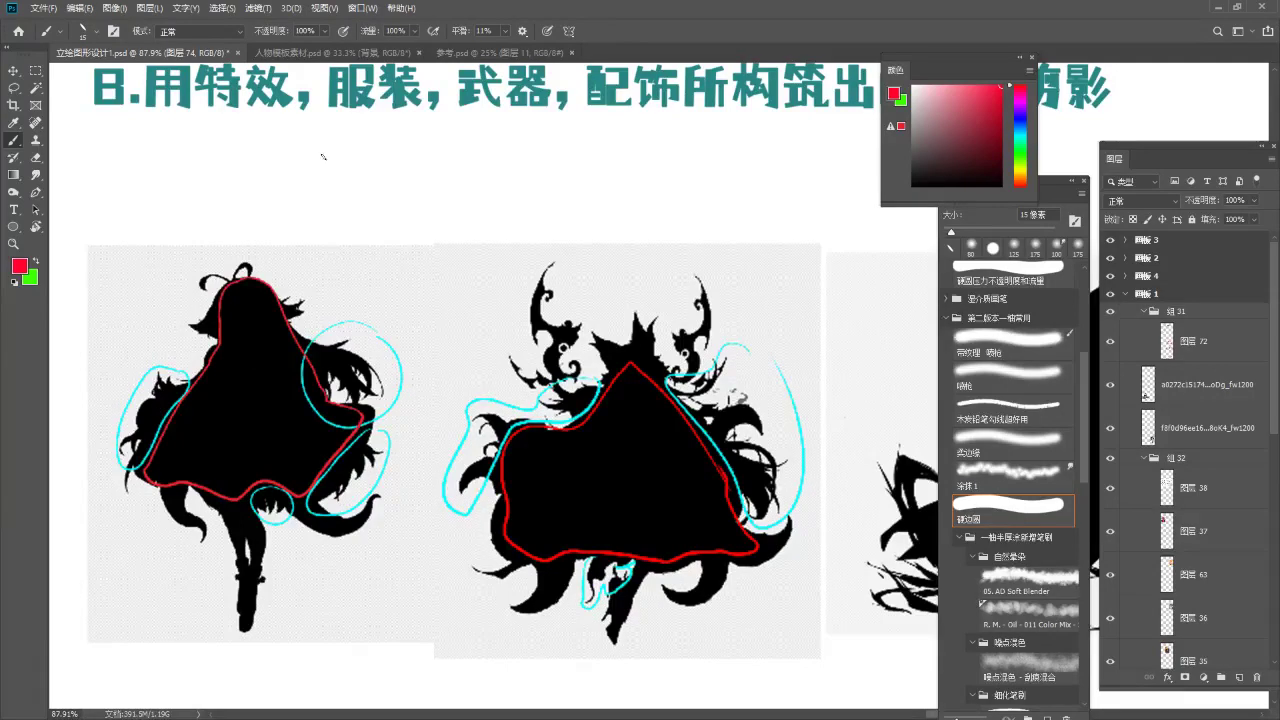
left_click_drag(400, 214, 402, 240)
mouse_move(387, 174)
left_mouse_down()
mouse_move(335, 265)
mouse_move(424, 292)
mouse_move(462, 236)
mouse_move(401, 170)
left_mouse_up()
key("ctrl+z")
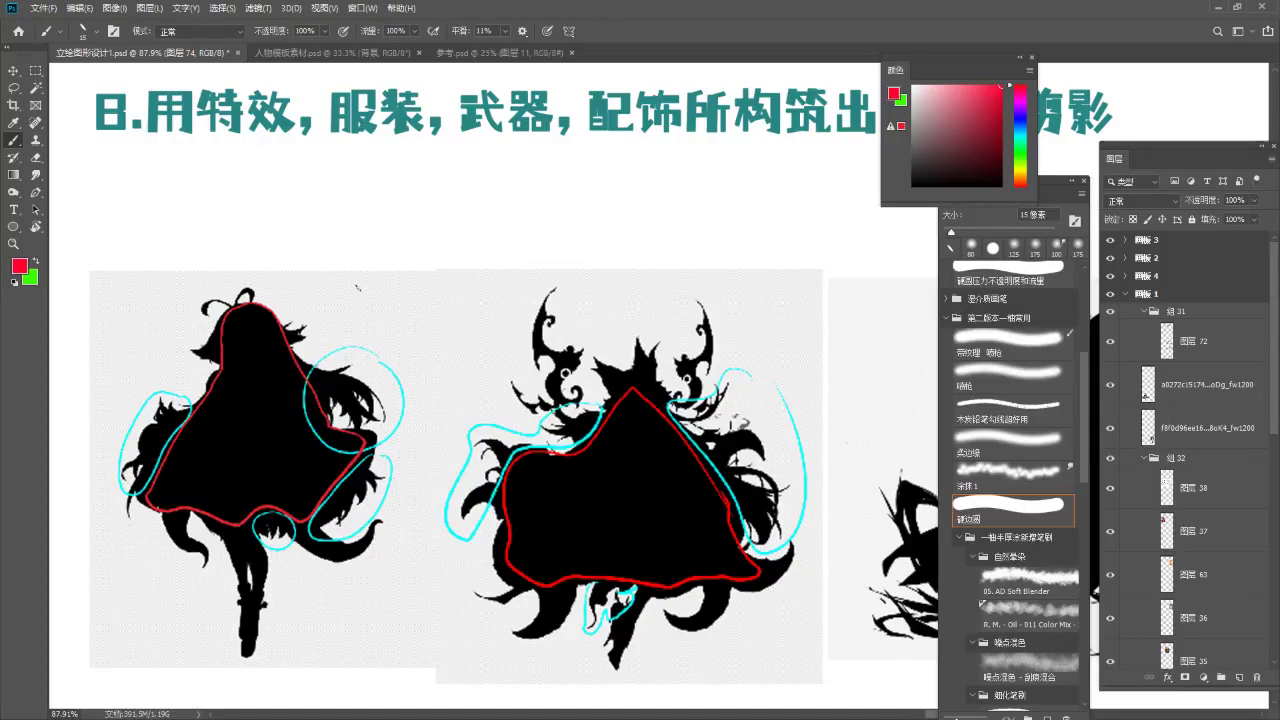
Underline 特效, 服装 and 武器 in point B of the 先轮廓后细节 section with red strokes.
key("ctrl+space")
left_click_drag(446, 328, 435, 316)
left_click_drag(435, 316, 387, 369)
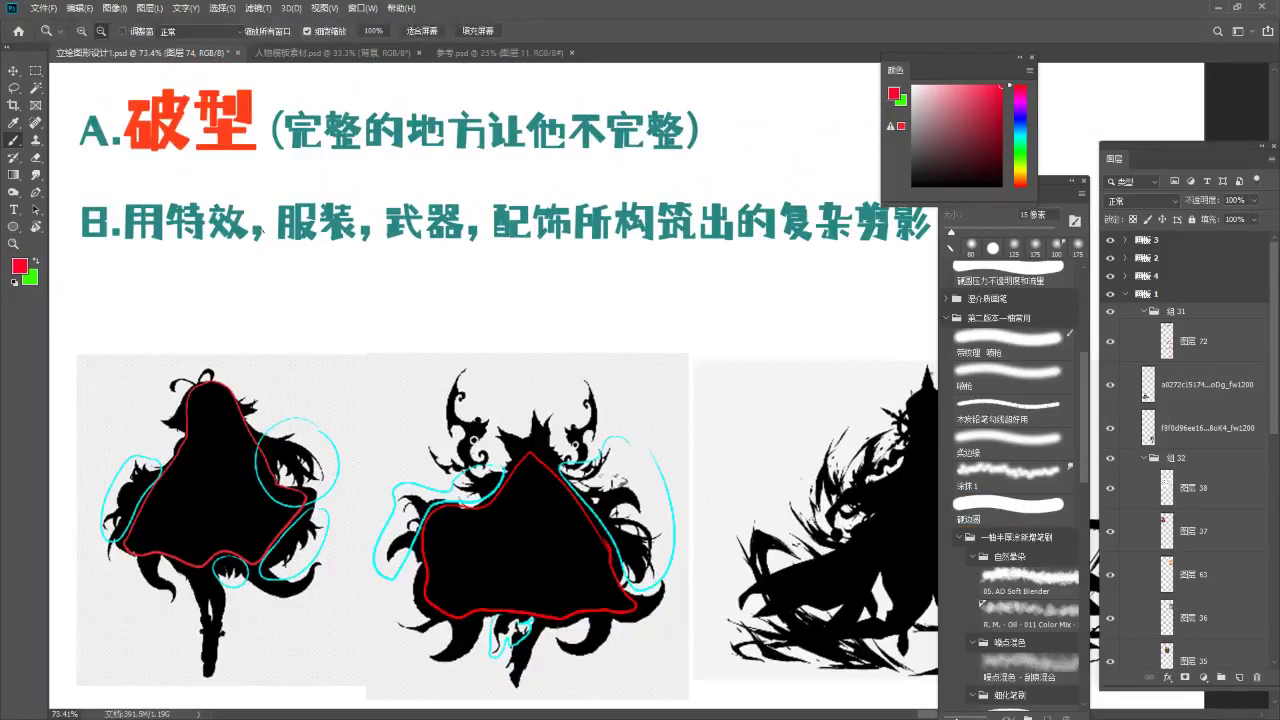
key("b")
mouse_move(171, 257)
left_mouse_down()
mouse_move(358, 246)
mouse_move(450, 266)
left_mouse_up()
Underline 配饰 in point B in red and handwrite the note 头发 beneath it with a connecting bracket.
mouse_move(521, 240)
left_mouse_down()
mouse_move(574, 238)
mouse_move(559, 272)
mouse_move(608, 262)
left_mouse_up()
left_click_drag(581, 268, 609, 285)
mouse_move(600, 273)
left_mouse_down()
mouse_move(599, 309)
mouse_move(623, 305)
left_mouse_up()
left_click_drag(616, 268, 648, 284)
left_click_drag(626, 288, 648, 302)
left_click_drag(630, 260, 640, 270)
left_click(664, 302)
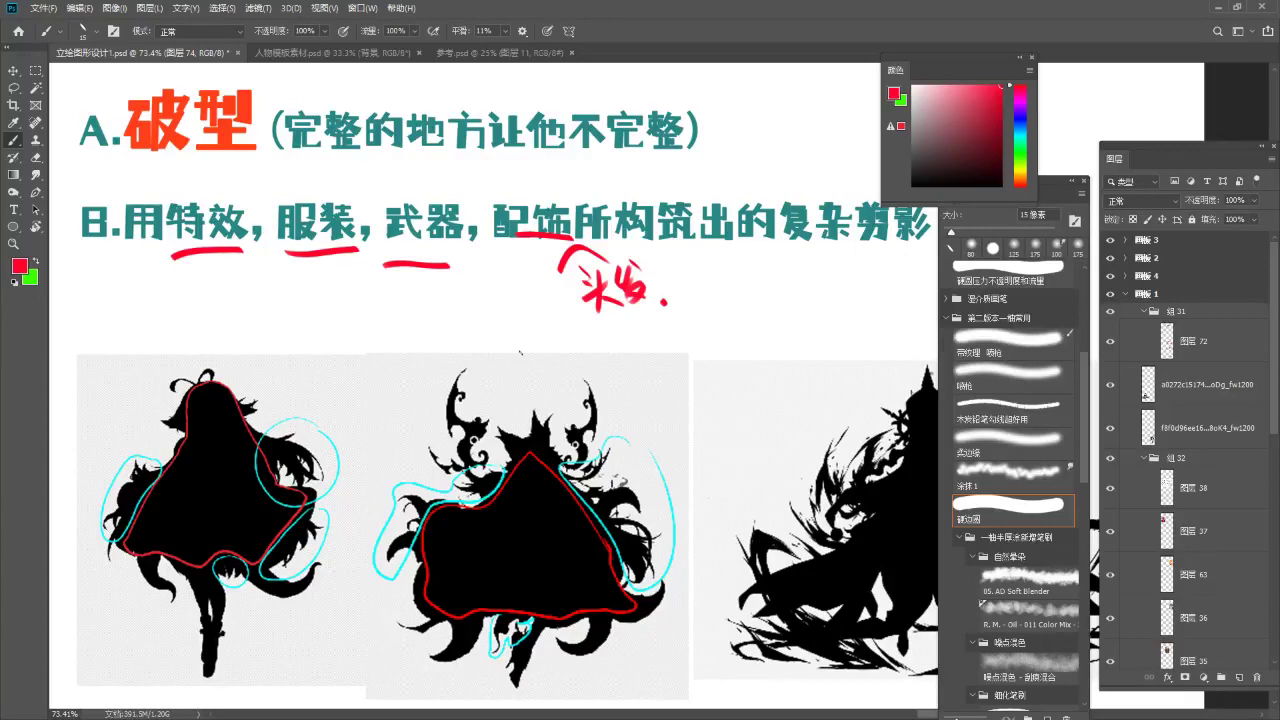
left_click_drag(727, 467, 534, 346)
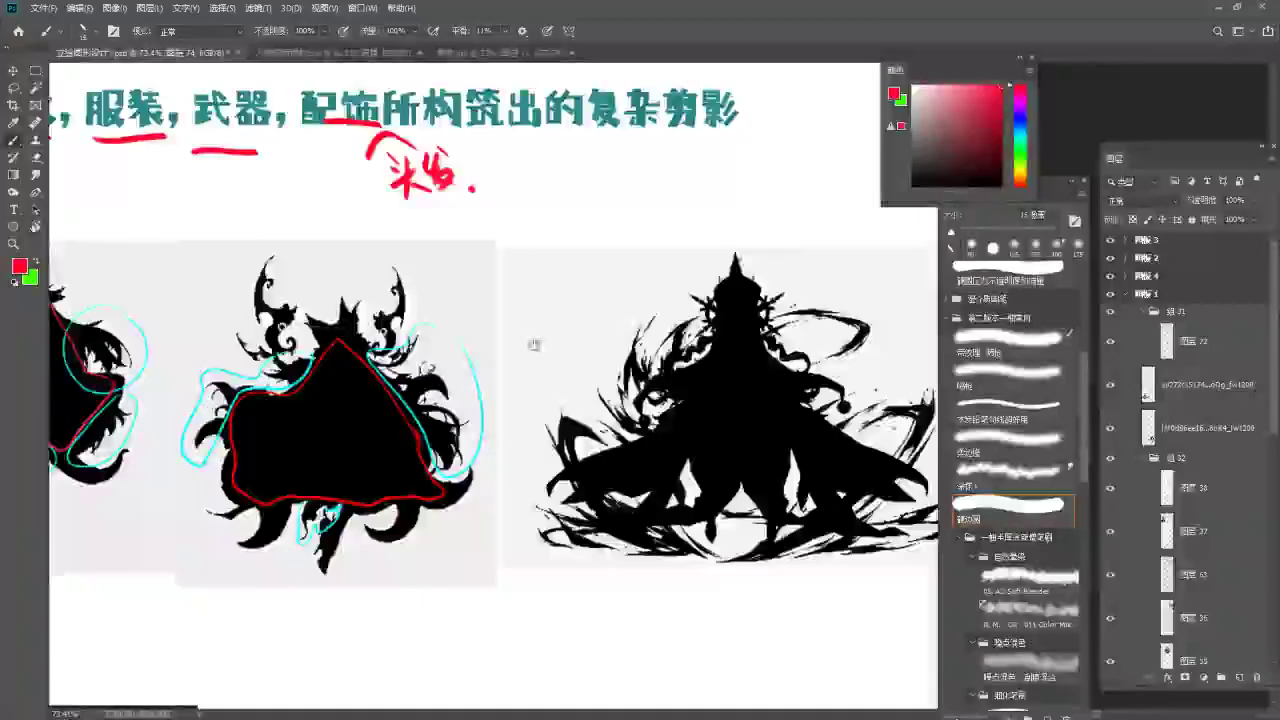
Circle both horn ornaments of the middle black silhouette in red and draw a downward arrow above its head.
left_click_drag(314, 431, 395, 421)
scroll(395, 422, "up", 2)
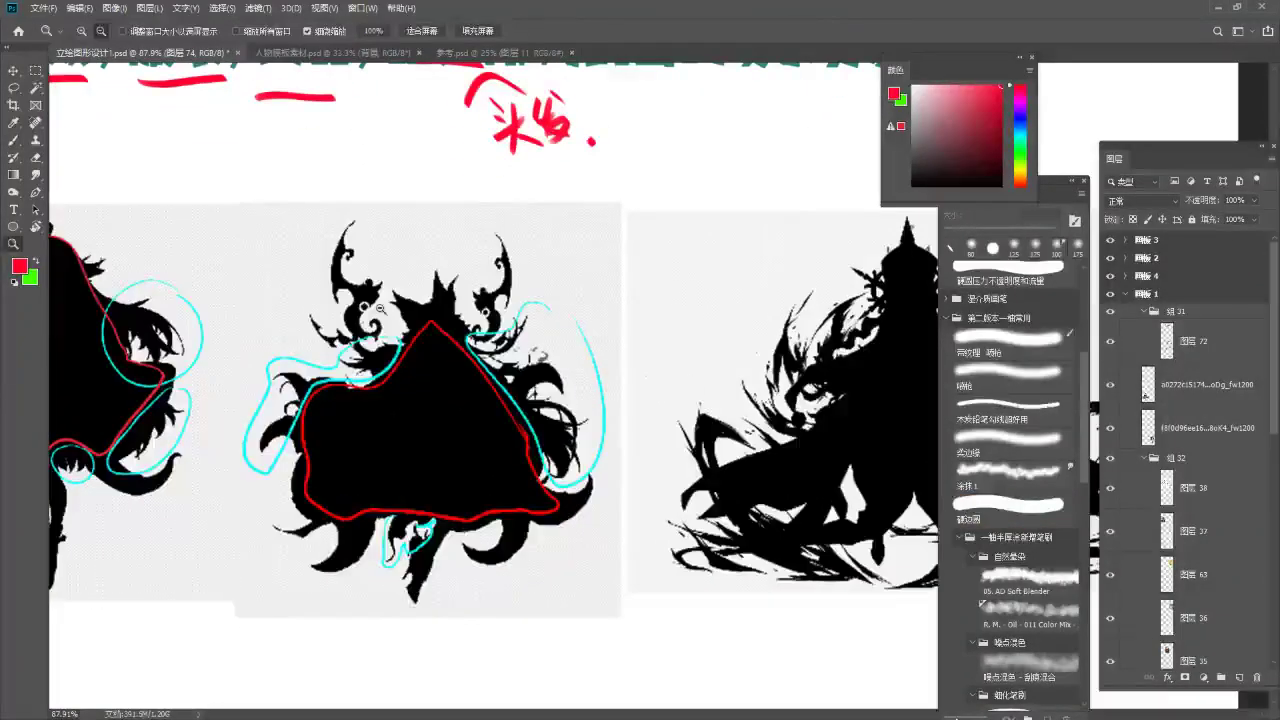
mouse_move(345, 207)
left_mouse_down()
mouse_move(291, 282)
mouse_move(398, 318)
left_mouse_up()
left_click_drag(492, 212, 512, 214)
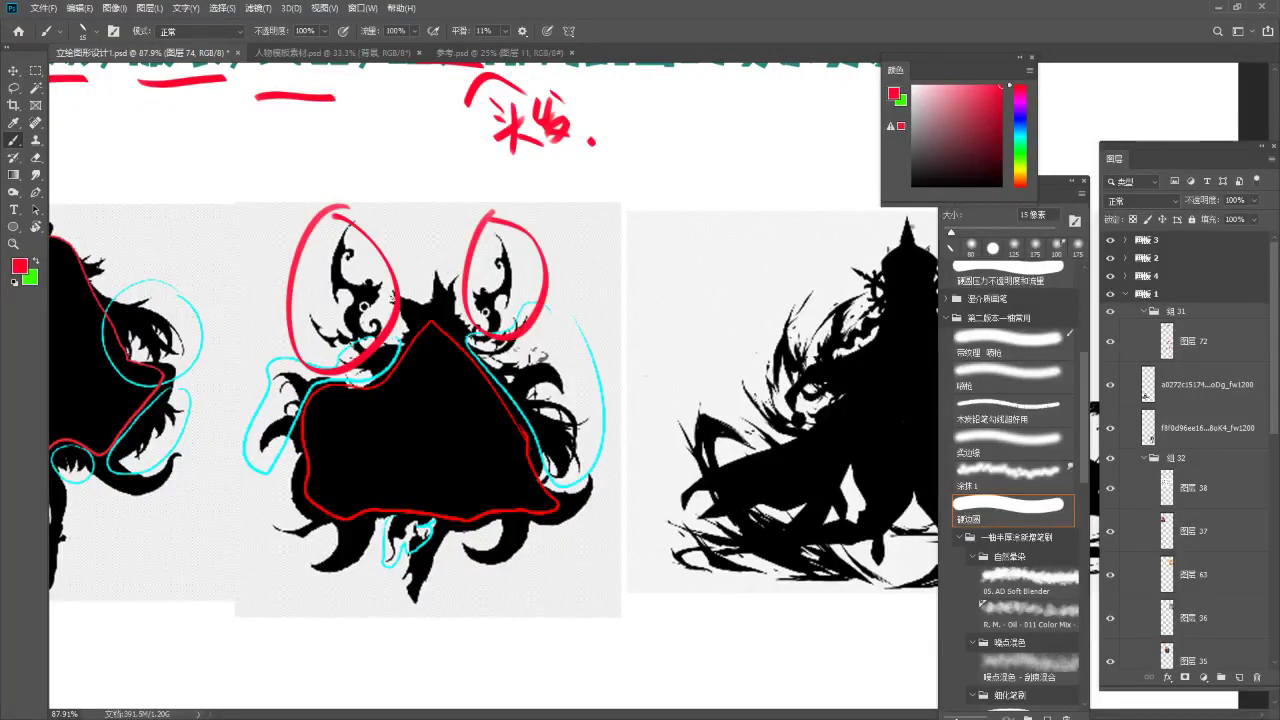
key("z")
mouse_move(431, 275)
left_mouse_down()
mouse_move(375, 266)
mouse_move(440, 268)
left_mouse_up()
key("b")
key("b")
left_click_drag(410, 172, 420, 242)
mouse_move(404, 224)
left_mouse_down()
mouse_move(421, 244)
mouse_move(429, 218)
left_mouse_up()
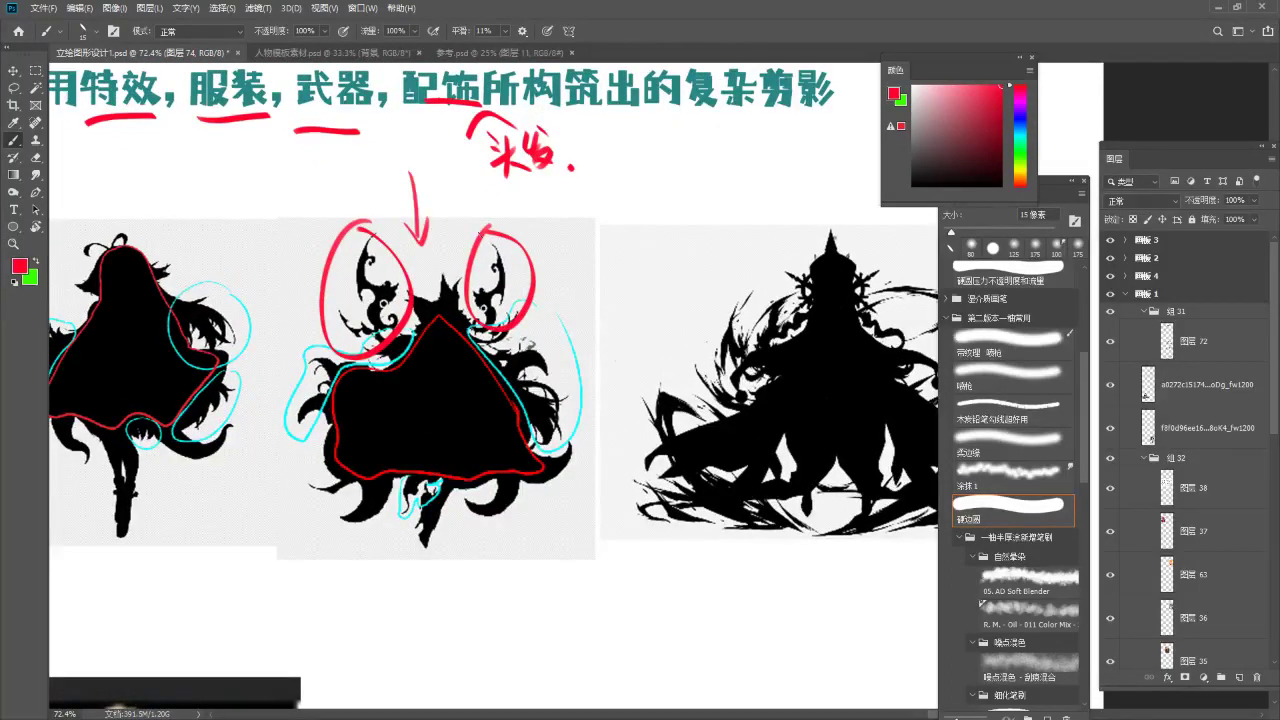
Undo the red circles and the arrow drawn around the middle silhouette.
key("ctrl+z")
key("ctrl+z")
key("ctrl+z")
key("ctrl+z")
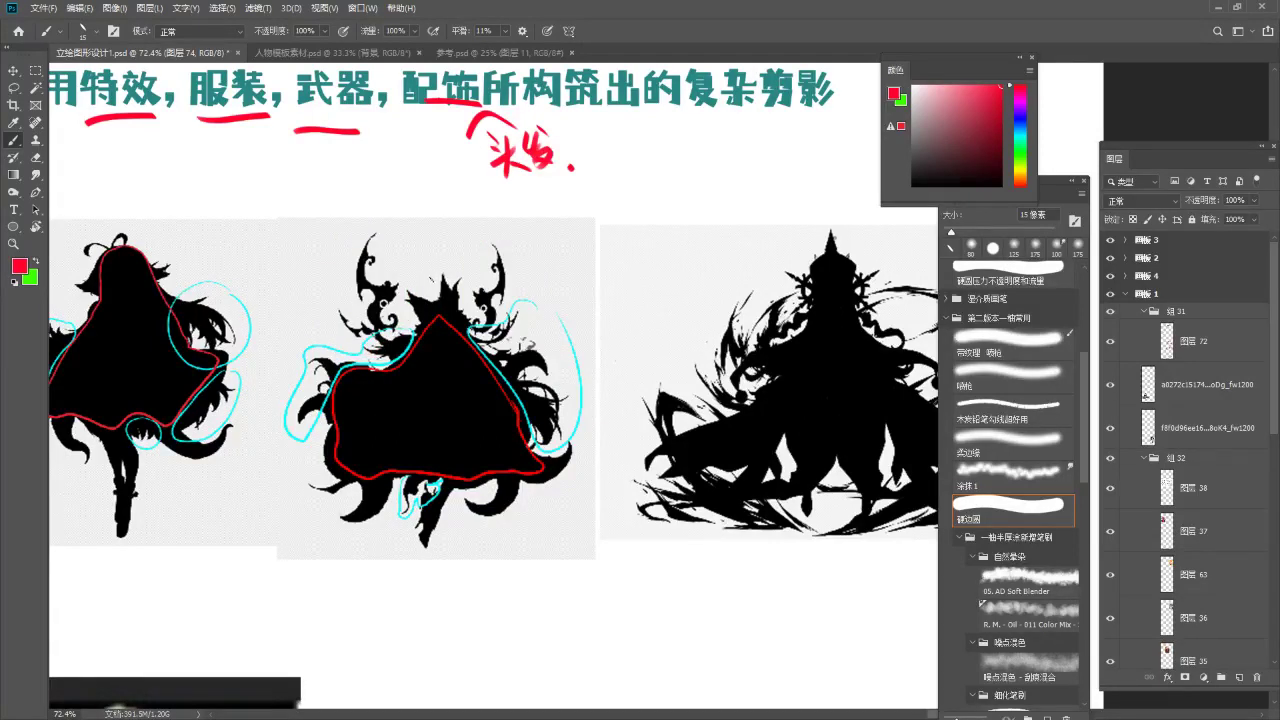
Circle the lower effects on both sides and the pointed hat tip of the third silhouette in red.
left_click_drag(549, 247, 161, 222)
mouse_move(426, 166)
left_mouse_down()
mouse_move(302, 305)
mouse_move(414, 210)
left_mouse_up()
key("ctrl+z")
scroll(494, 206, "up", 2)
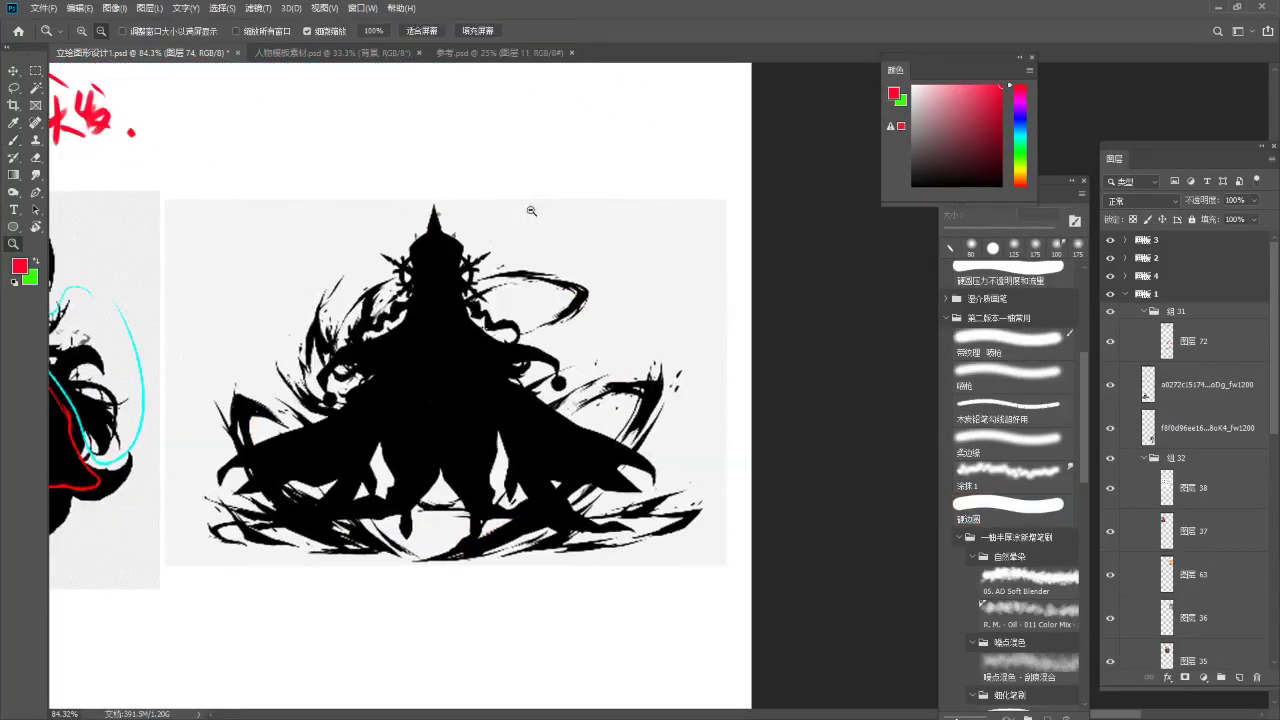
mouse_move(281, 566)
left_mouse_down()
mouse_move(366, 564)
mouse_move(368, 540)
left_mouse_up()
mouse_move(617, 562)
left_mouse_down()
mouse_move(520, 459)
mouse_move(455, 584)
left_mouse_up()
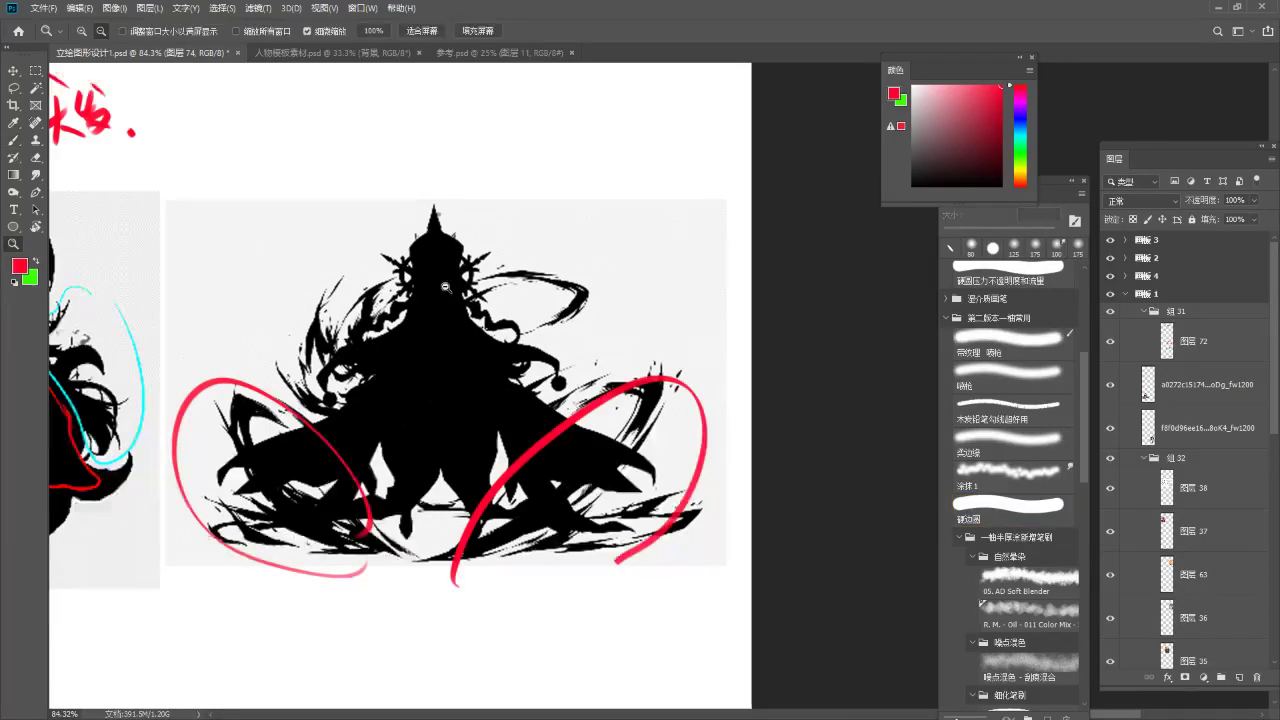
left_click_drag(441, 286, 495, 286)
mouse_move(436, 220)
left_mouse_down()
mouse_move(412, 217)
mouse_move(424, 223)
mouse_move(384, 346)
left_mouse_up()
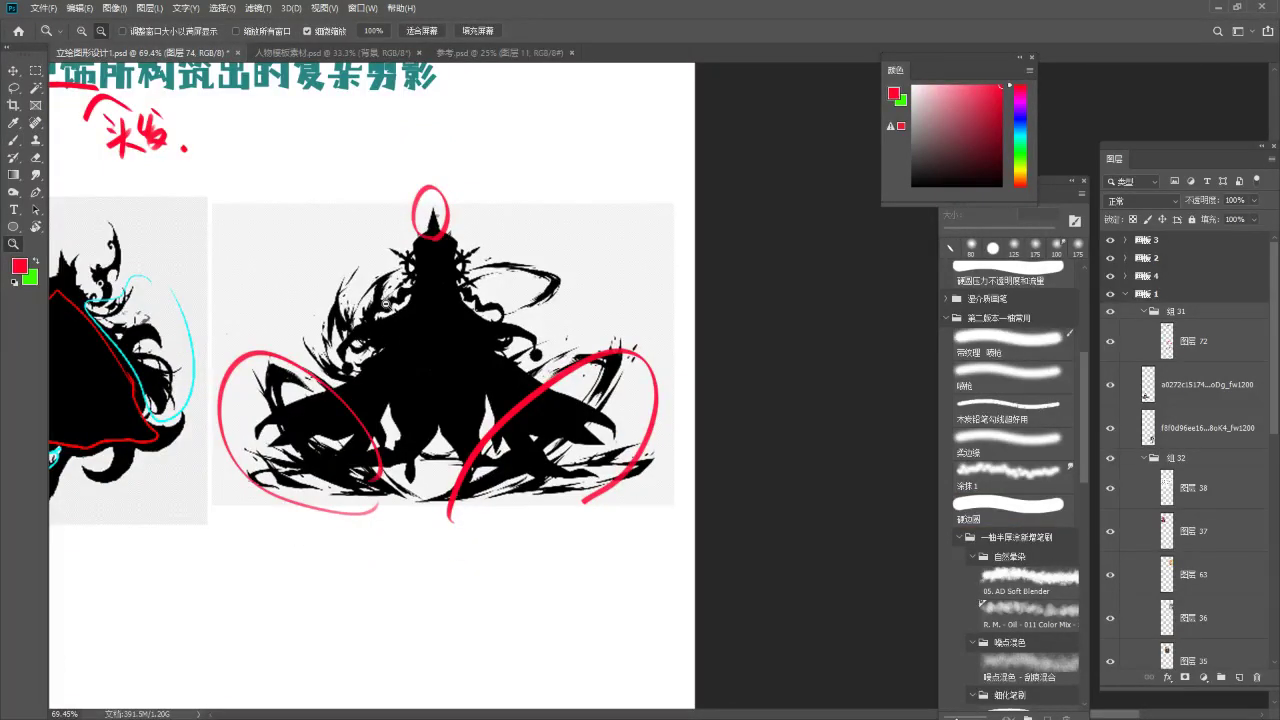
Underline line A, 破型 (完整的地方让他不完整), with a red brush stroke.
key("b")
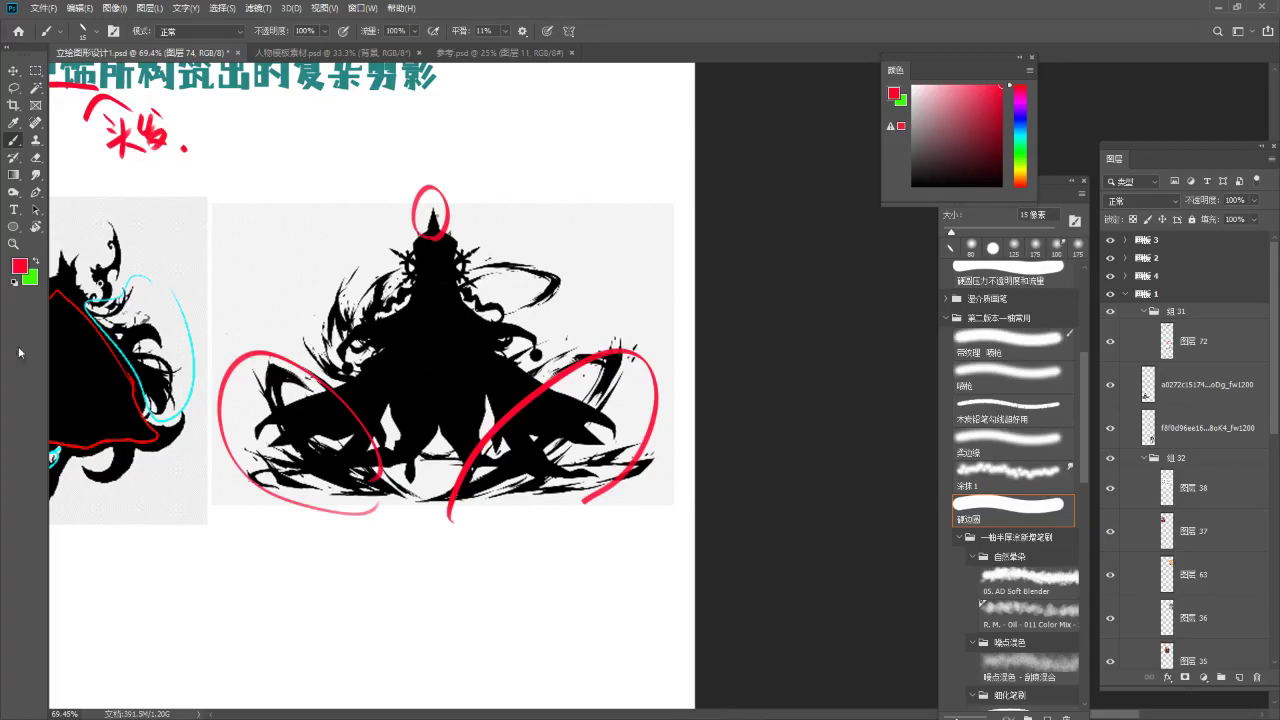
left_click_drag(722, 514, 684, 502)
left_click_drag(544, 440, 686, 541)
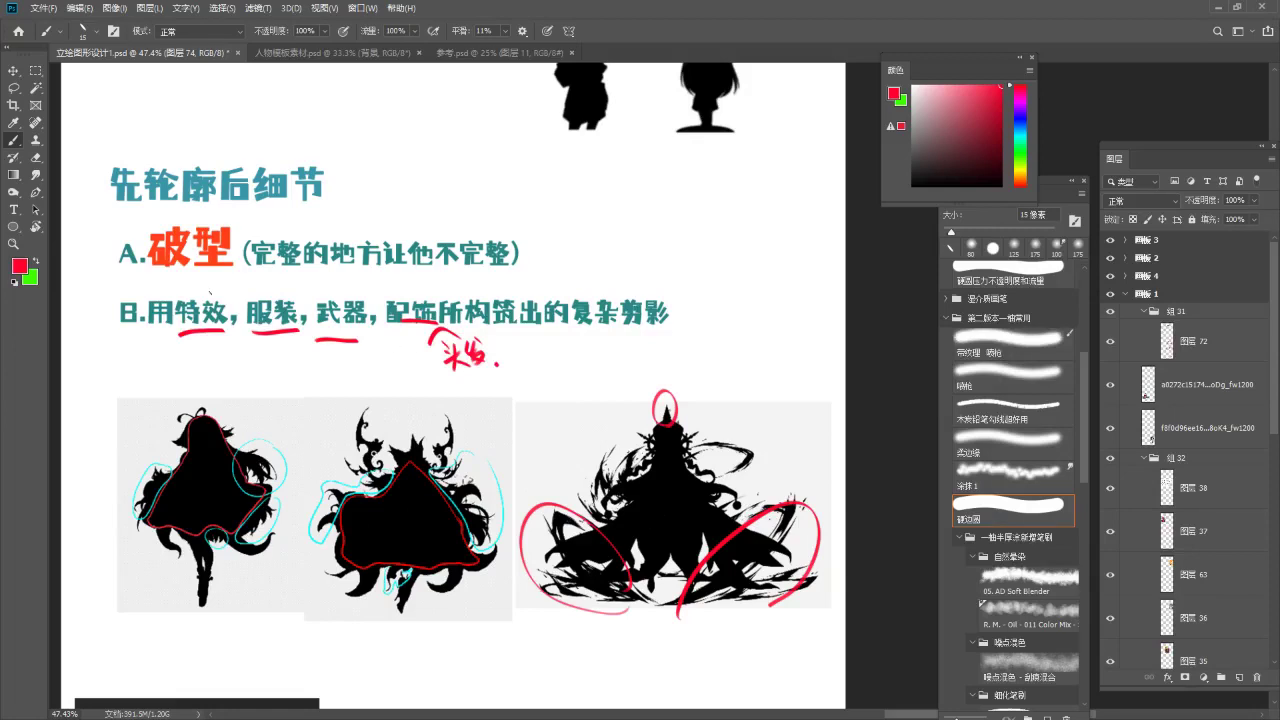
left_click_drag(143, 279, 528, 264)
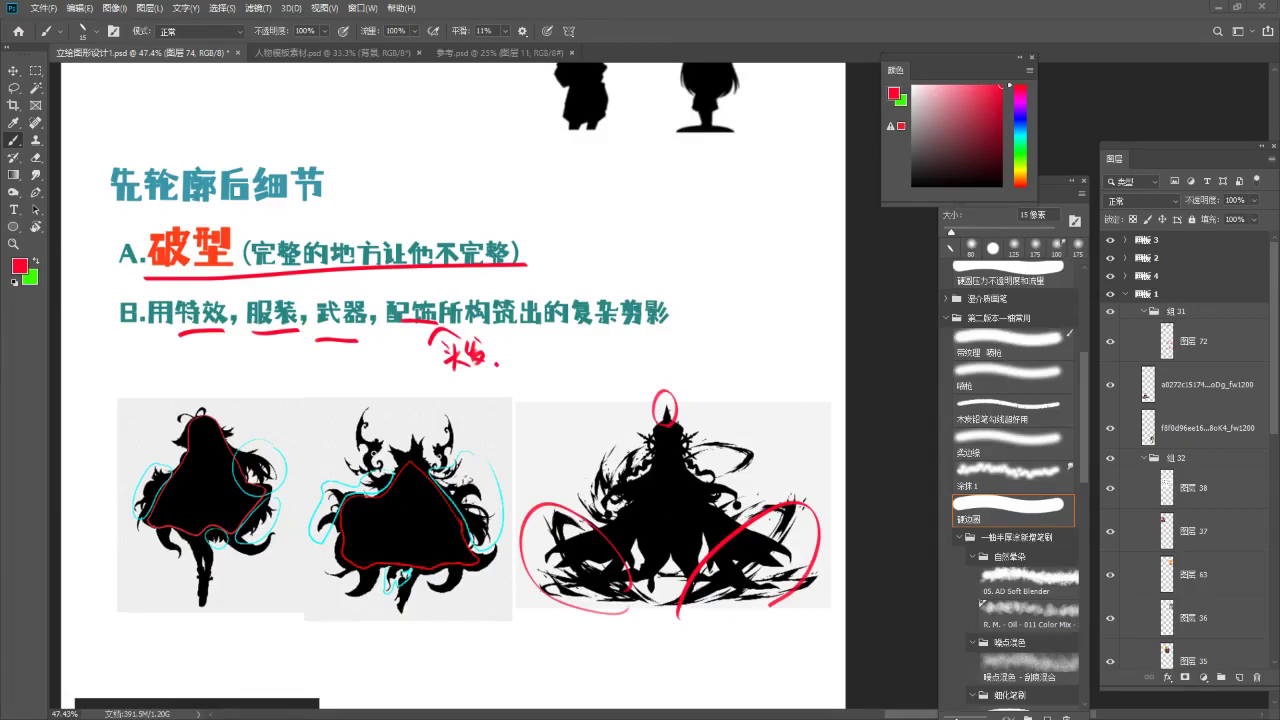
Switch to the browser to view the 大鹏教育 live-course schedule, and return to Photoshop.
key("alt+Tab")
left_click(17, 183)
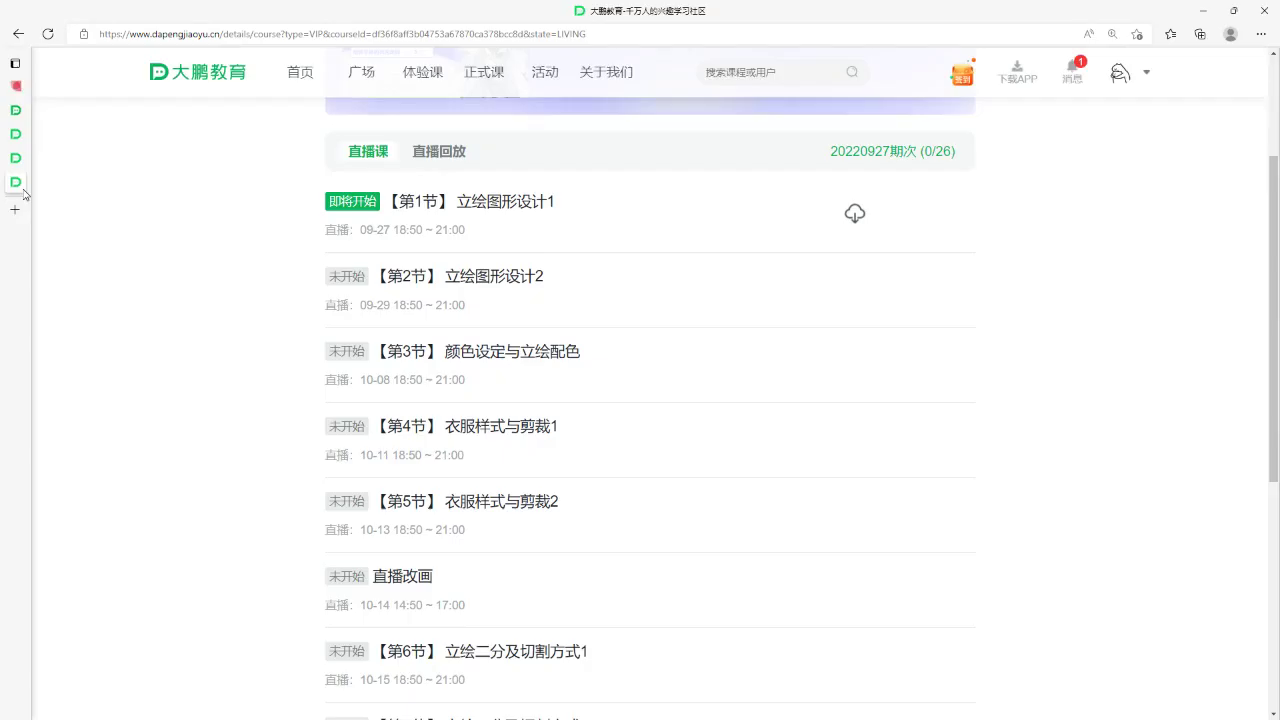
key("alt+Tab")
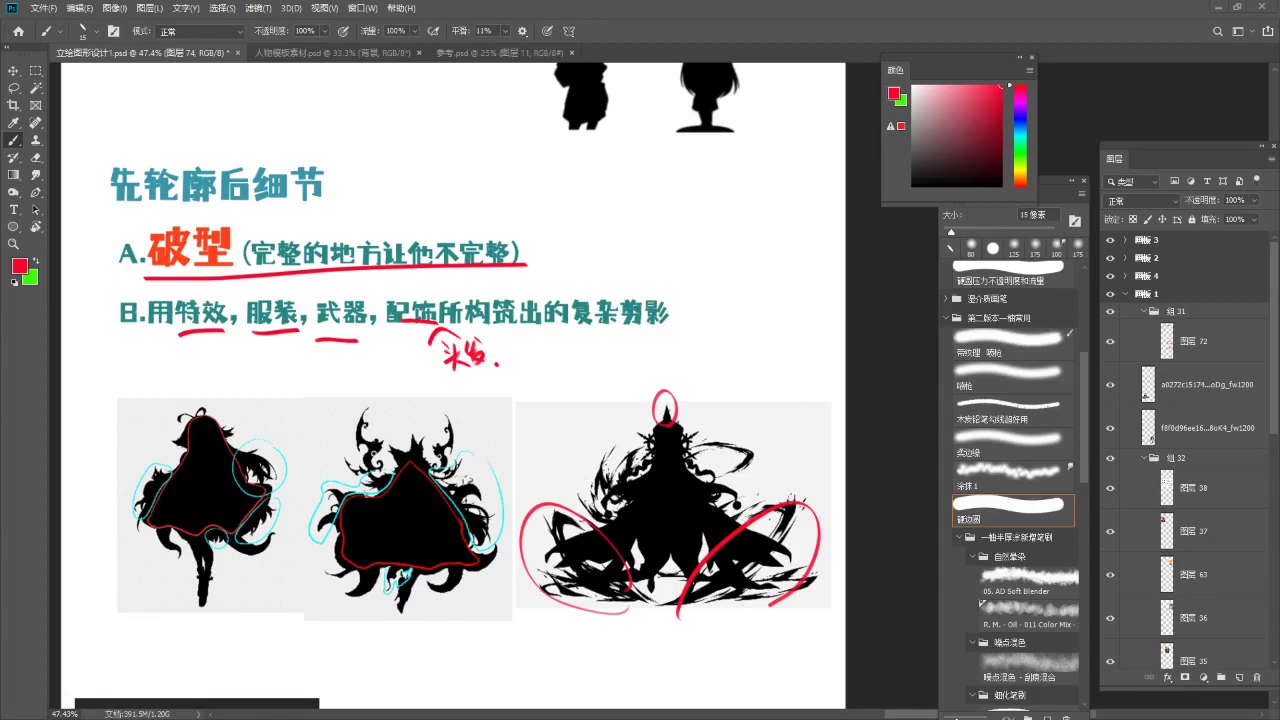
scroll(790, 450, "down", 3)
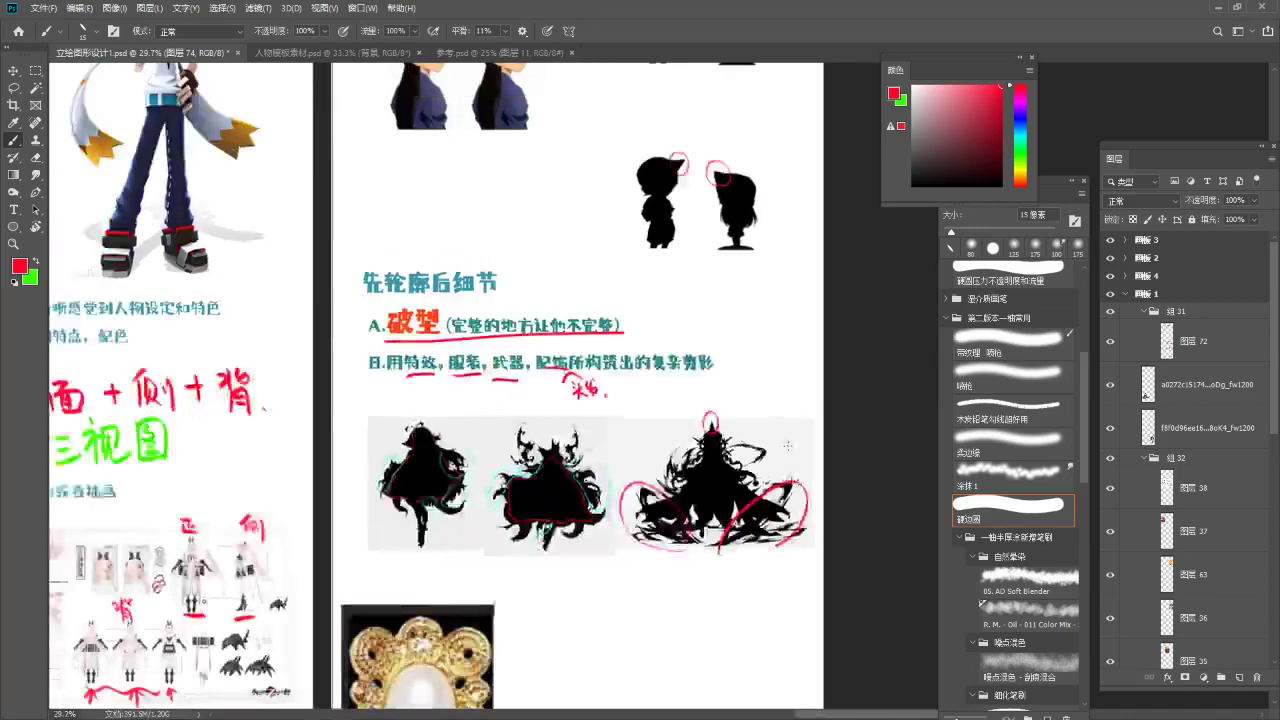
scroll(790, 453, "down", 5)
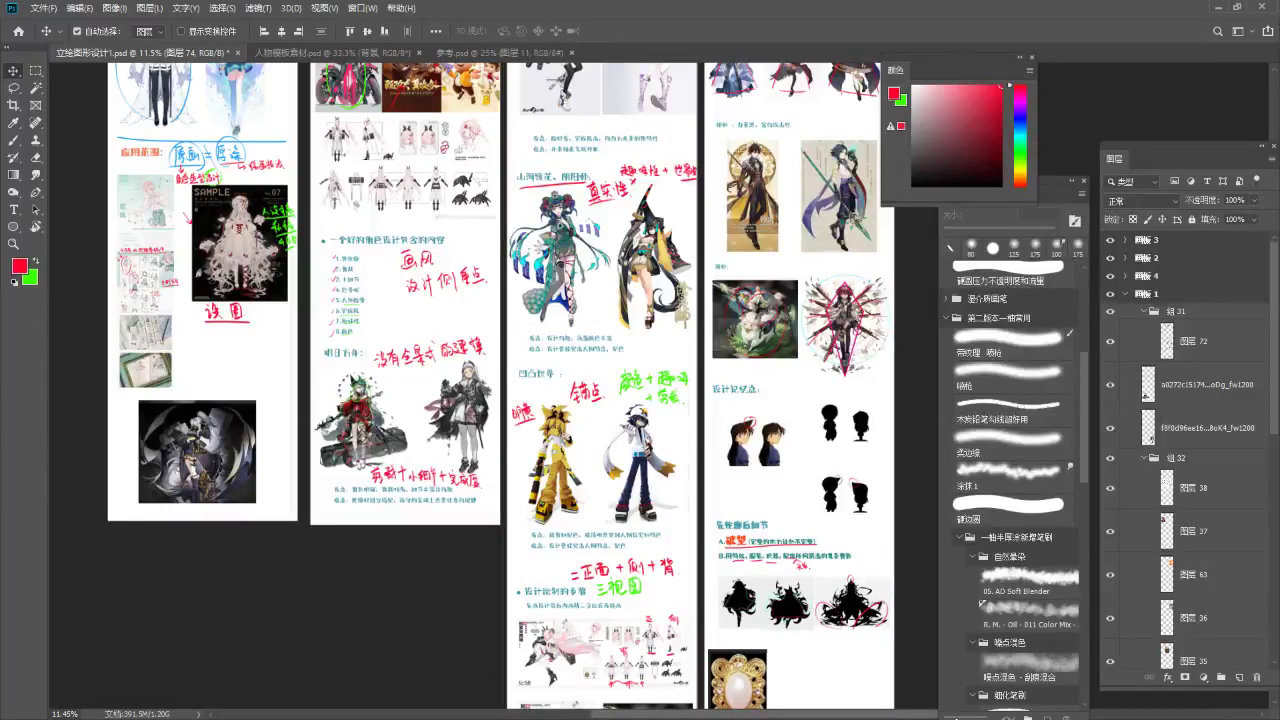
left_click(343, 571)
left_click_drag(629, 532, 625, 531)
left_click_drag(617, 392, 573, 472)
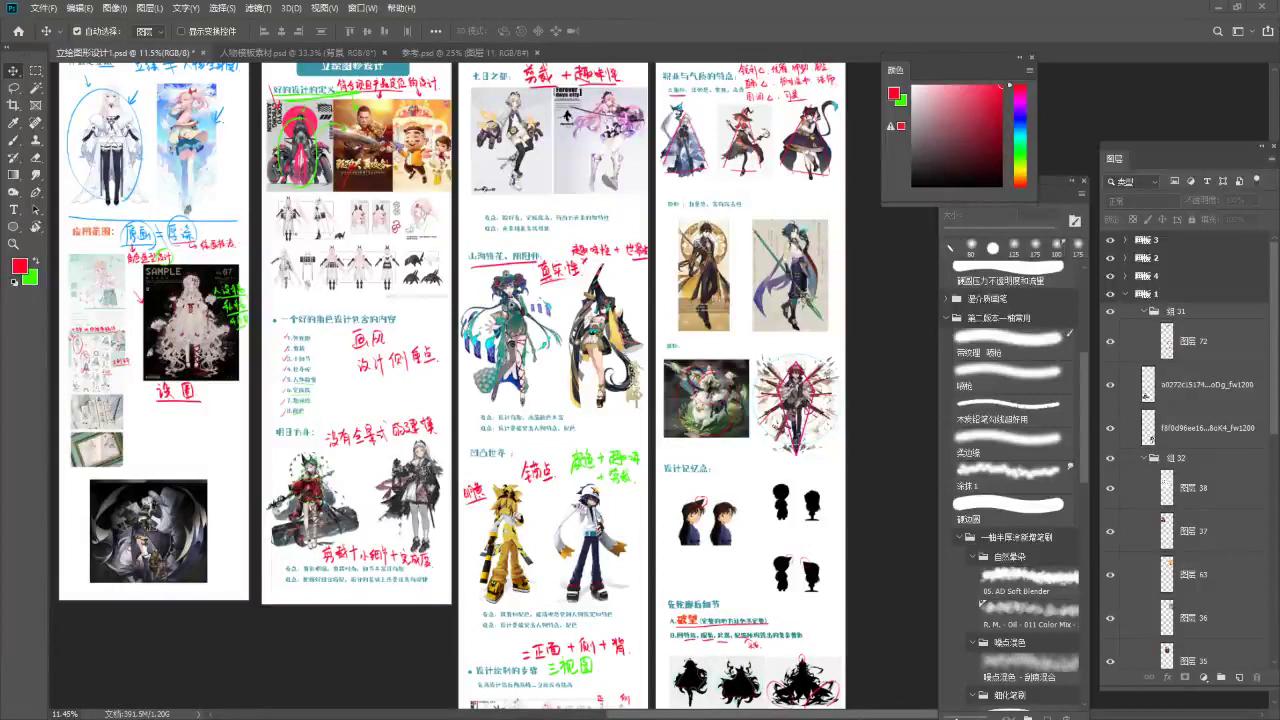
Open the 人物模板素材 file from the 一柚-0927期人物立绘-立绘图形设计01 folder and show both body templates at a readable size.
left_click_drag(399, 180, 562, 187)
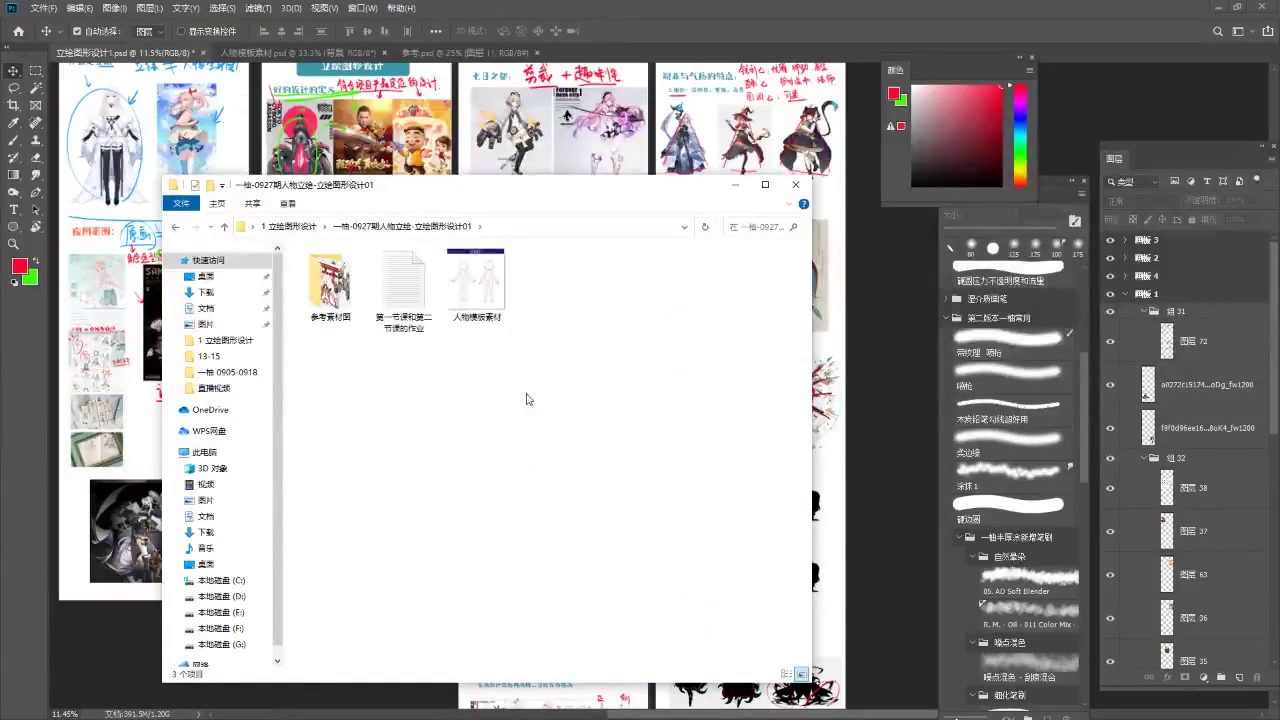
left_click(485, 300)
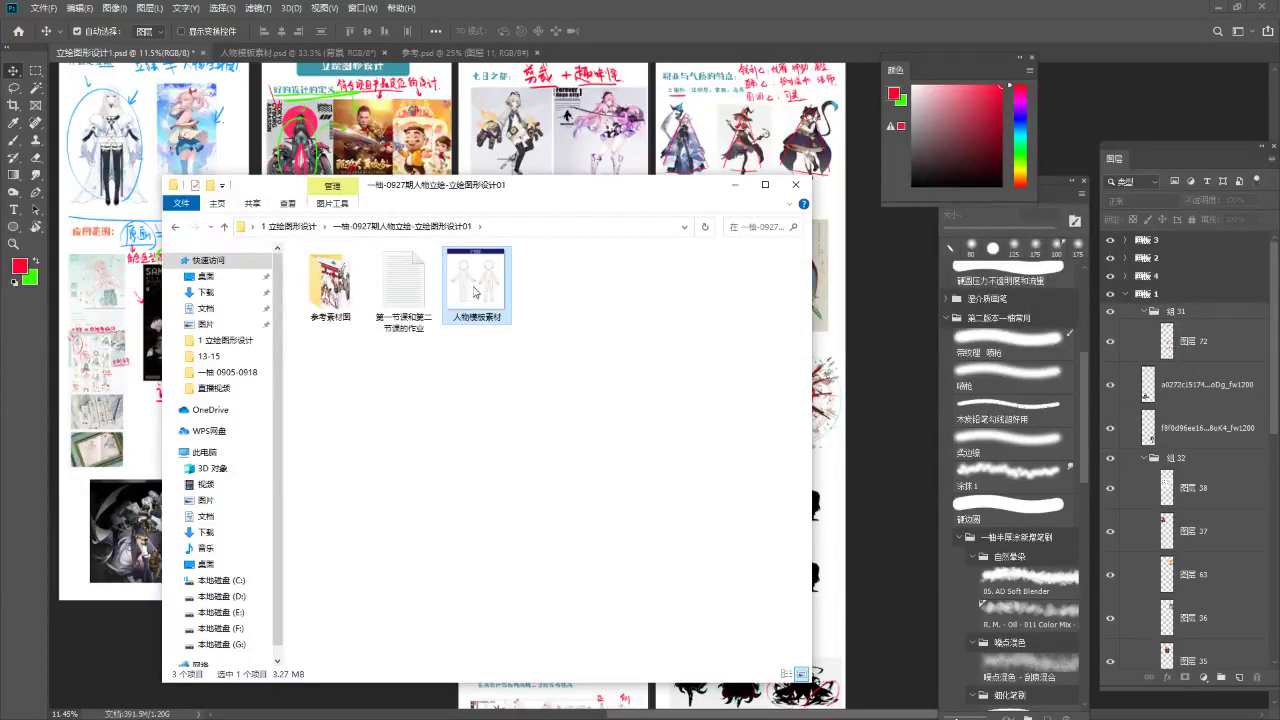
double_click(487, 300)
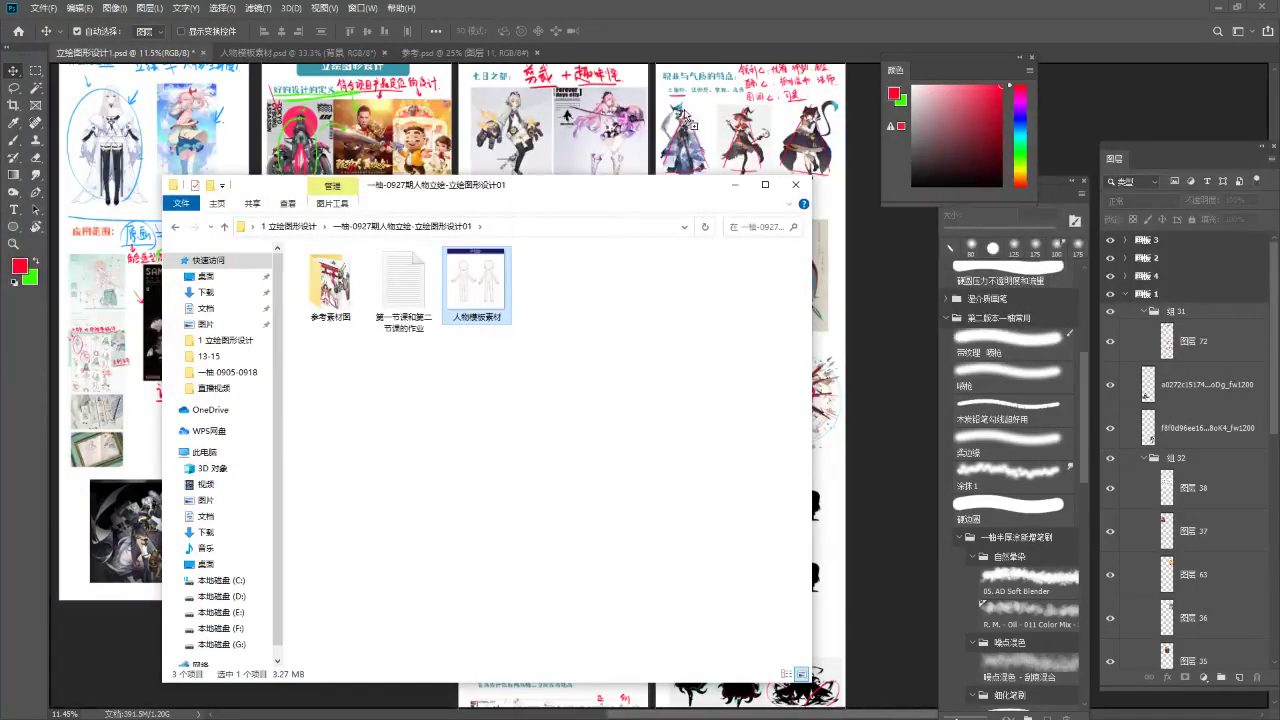
scroll(193, 506, "down", 5)
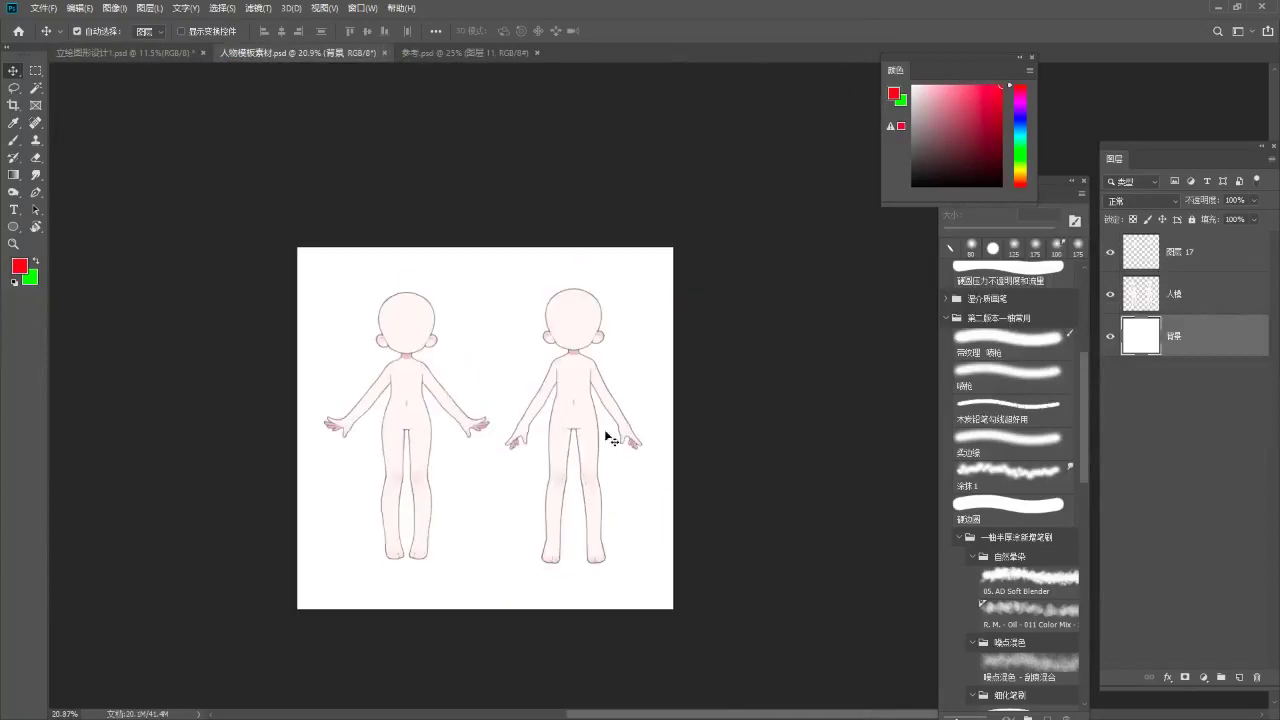
scroll(602, 431, "up", 5)
scroll(606, 382, "down", 3)
scroll(351, 546, "up", 3)
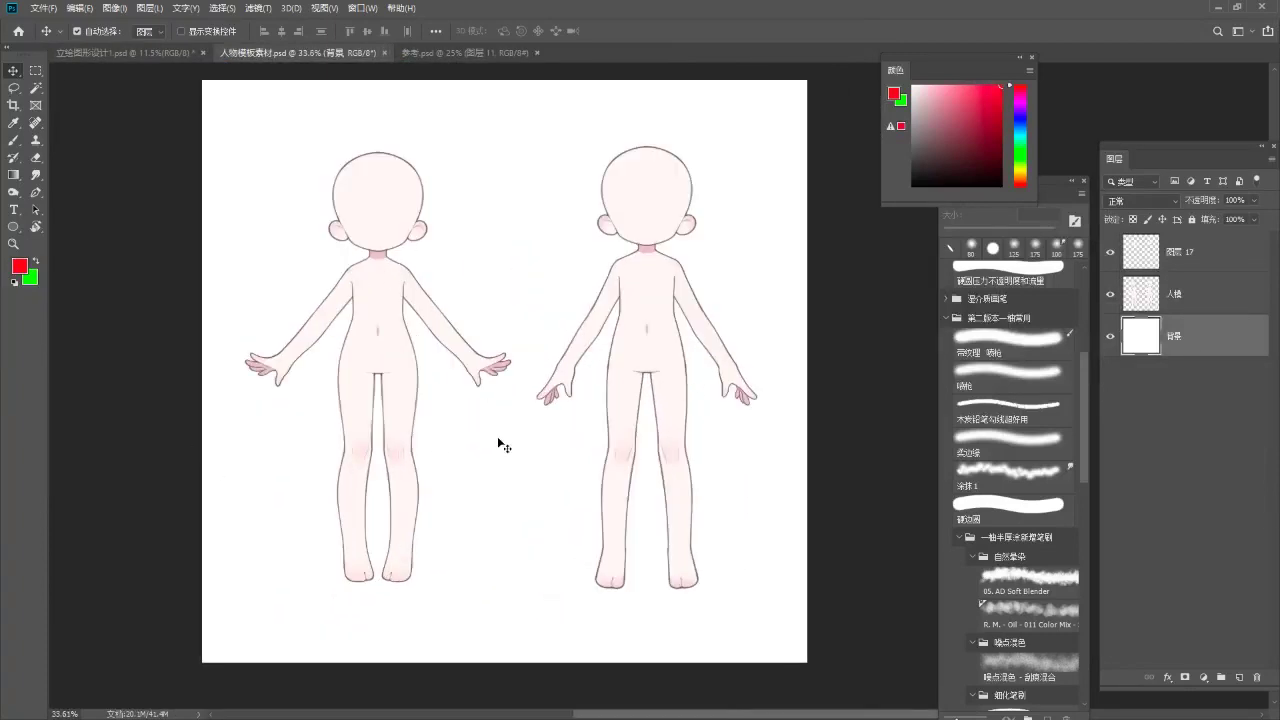
scroll(412, 248, "up", 1)
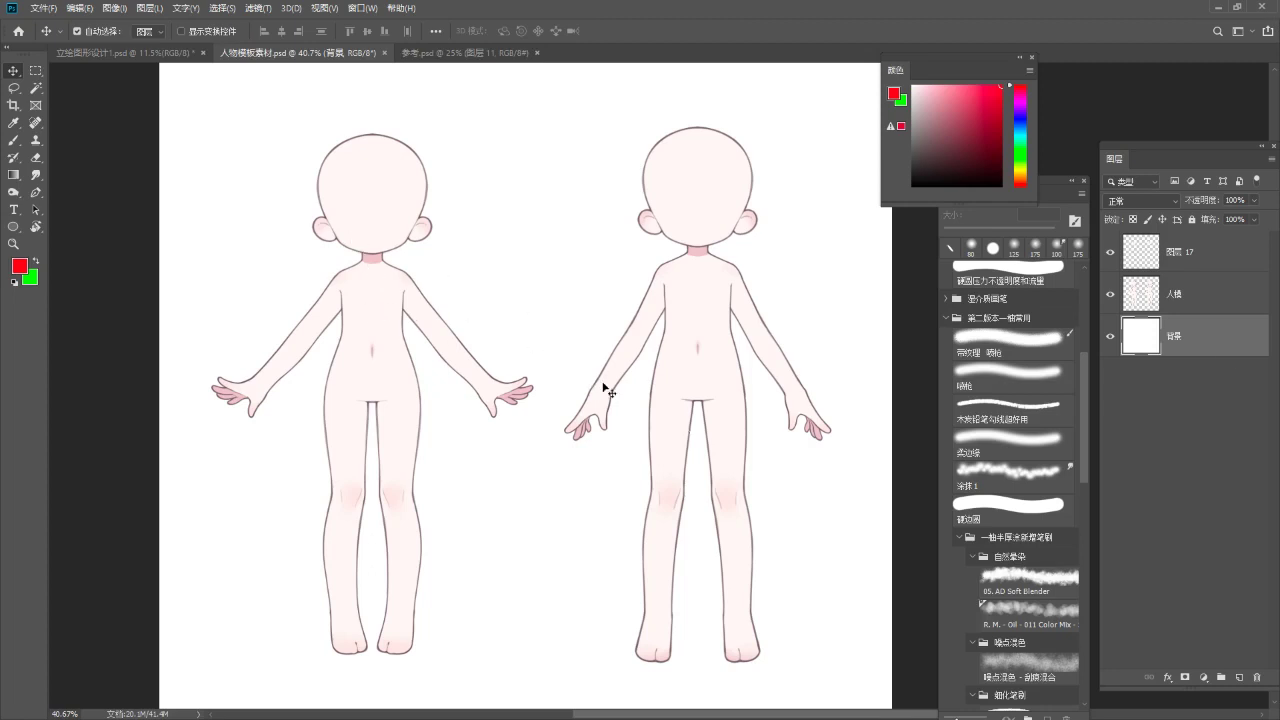
Select the 人模 layer and toggle its visibility to check what it contributes to the body templates.
left_click(1194, 300)
left_click(1110, 295)
left_click(1110, 295)
left_click(1110, 295)
left_click(1110, 295)
left_click(1110, 295)
left_click(1110, 295)
Hide the 图层 17 overlay to inspect the faces drawn on the two body templates.
left_click(1110, 253)
left_click(1110, 253)
left_click(1110, 253)
scroll(402, 196, "up", 5)
left_click(1109, 252)
left_click(1109, 252)
left_click(1109, 252)
left_click(1109, 252)
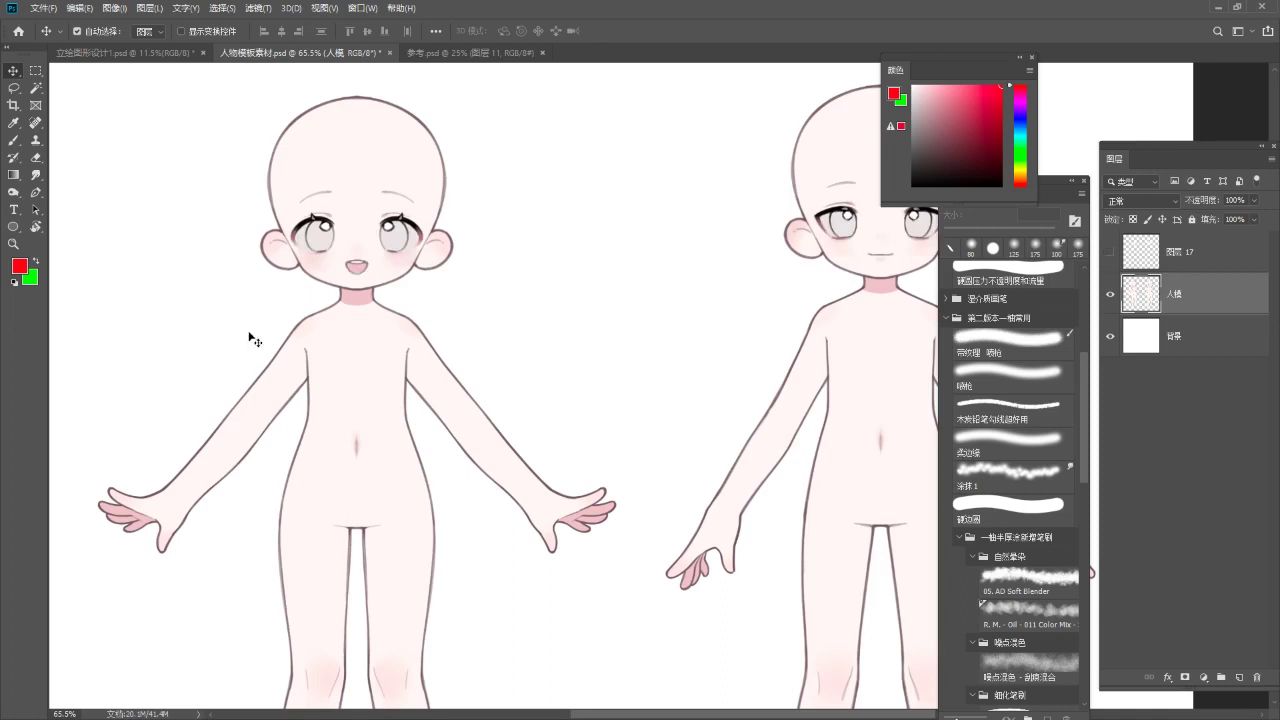
scroll(251, 334, "down", 2)
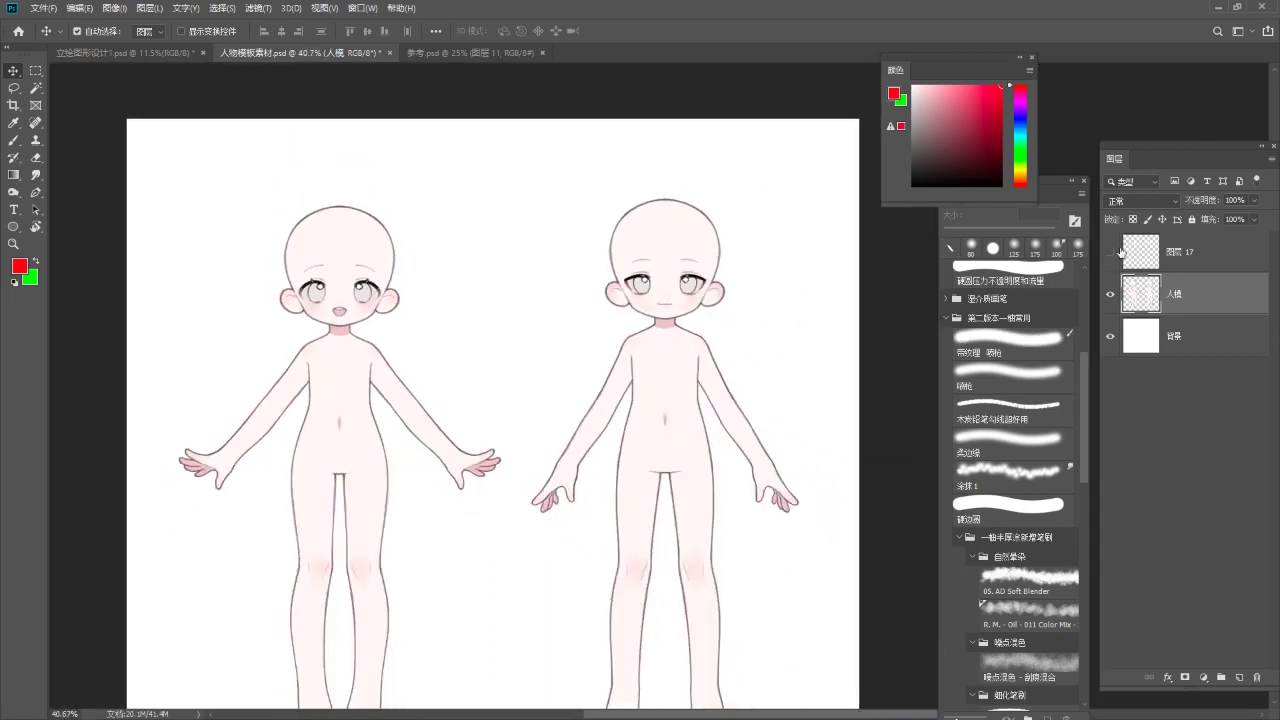
Select 图层 17 and toggle its visibility to compare the blank heads with the drawn faces, leaving the layer shown.
left_click(1166, 254)
left_click(1109, 255)
left_click(1109, 256)
left_click(1109, 256)
left_click(1109, 256)
left_click(1109, 256)
left_click(1109, 256)
left_click(1109, 256)
left_click(1109, 256)
scroll(211, 194, "up", 2)
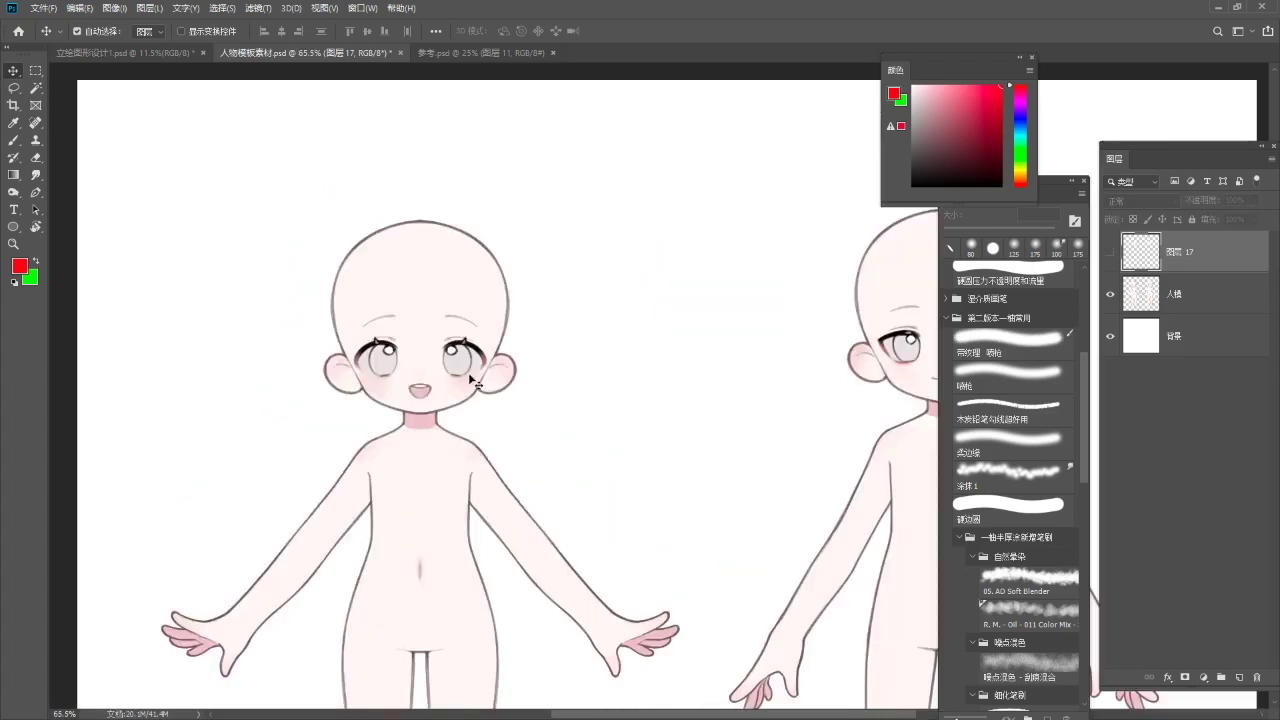
scroll(476, 384, "down", 2)
scroll(414, 330, "up", 1)
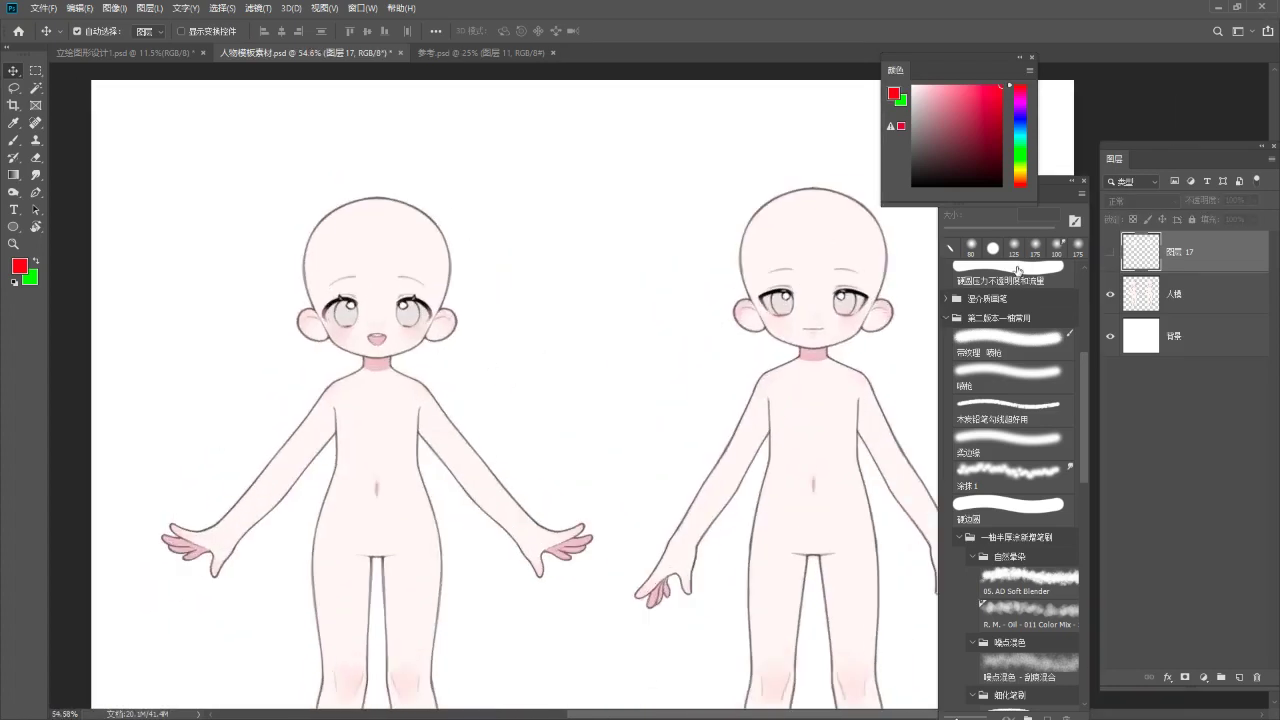
left_click(1109, 256)
scroll(340, 124, "down", 2)
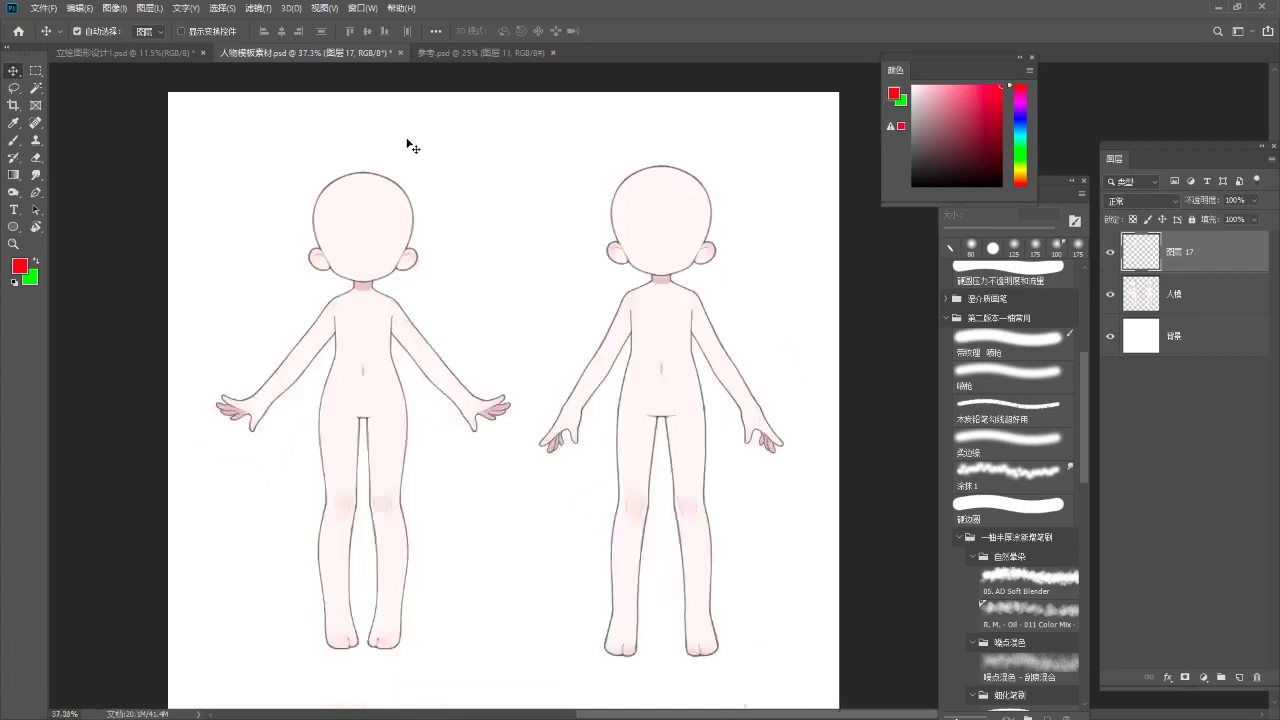
left_click(480, 52)
left_click(375, 52)
left_click_drag(560, 295, 550, 287)
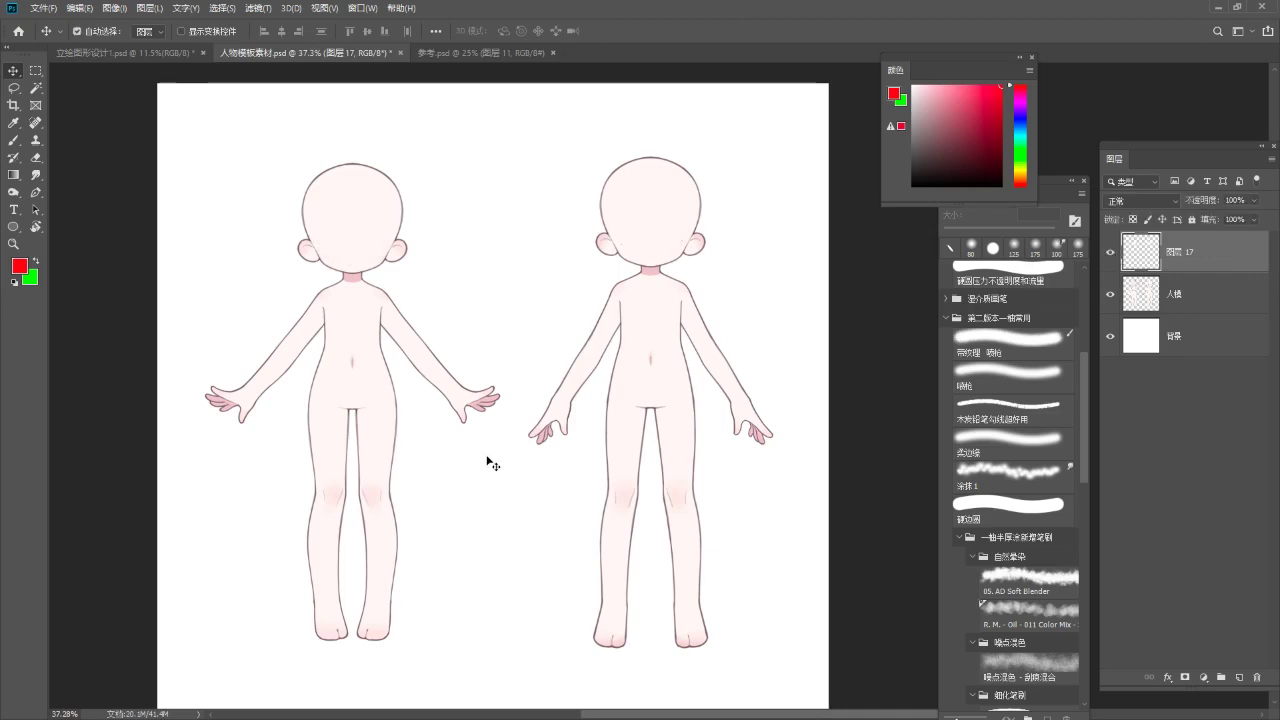
key("b")
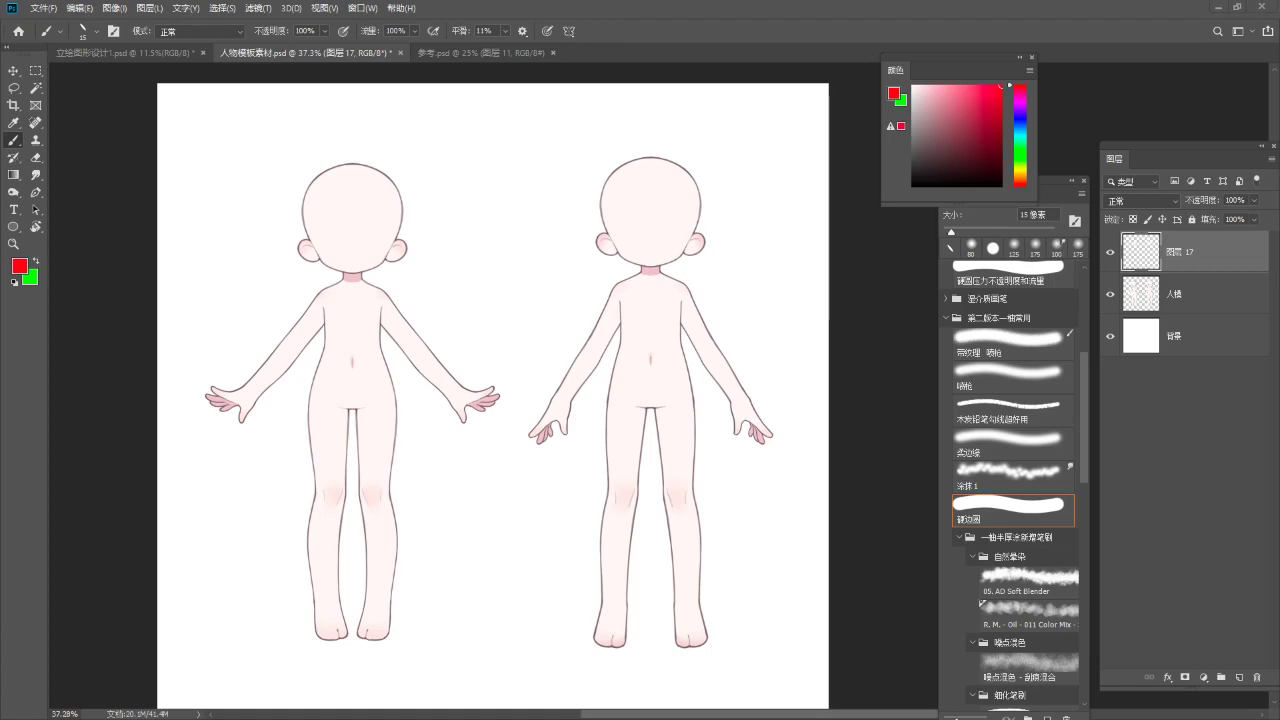
key("alt+Tab")
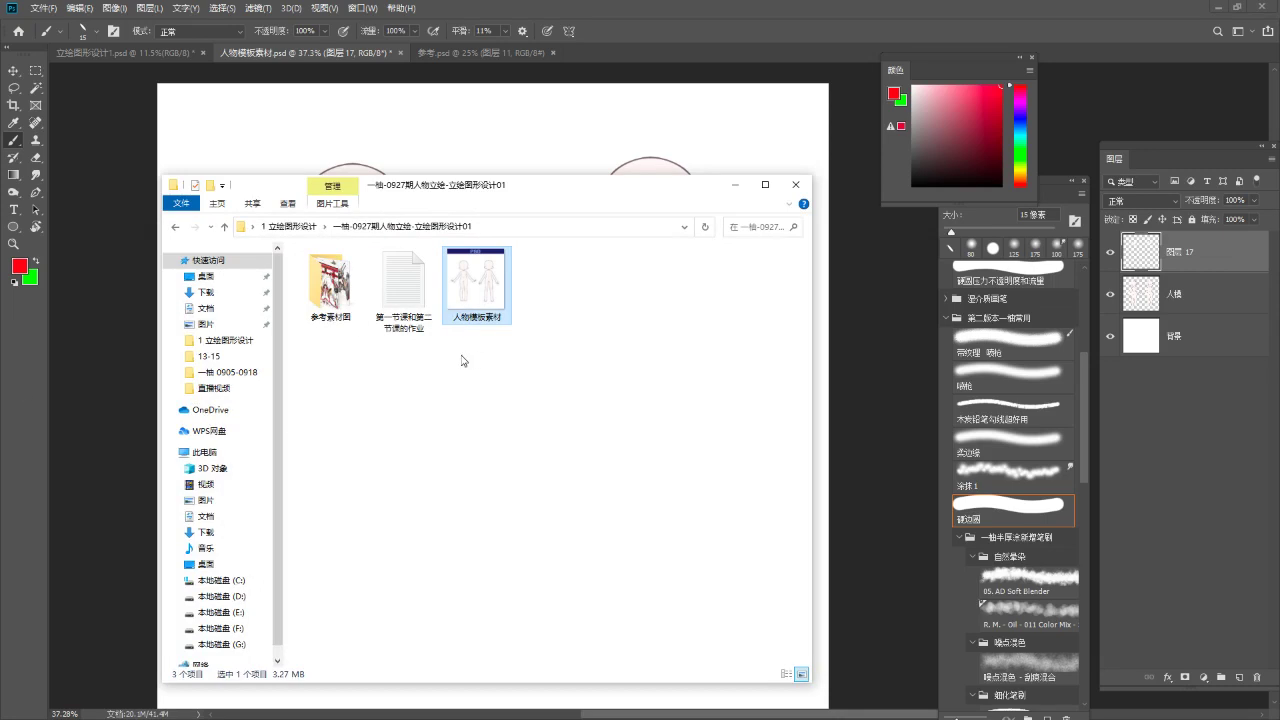
left_click(735, 184)
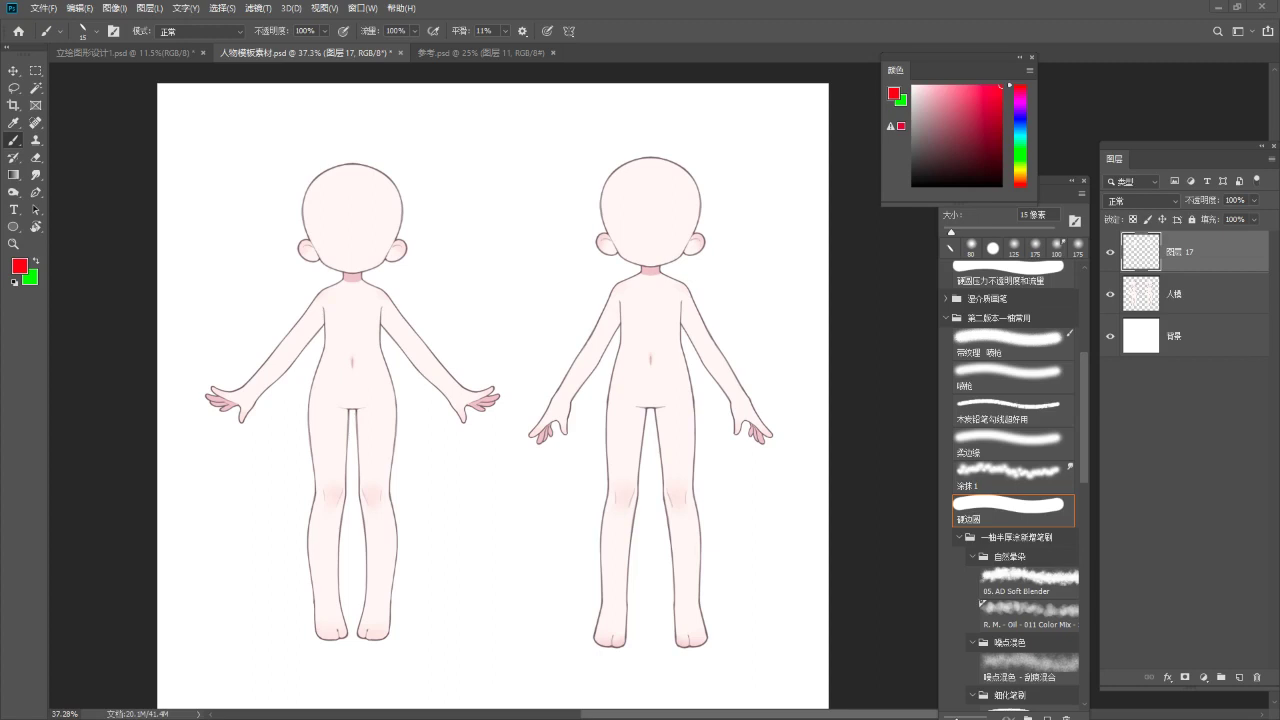
Switch to the 参考.psd reference board and add a new layer above 图层 11.
left_click(504, 53)
scroll(565, 425, "down", 4)
scroll(762, 324, "up", 6)
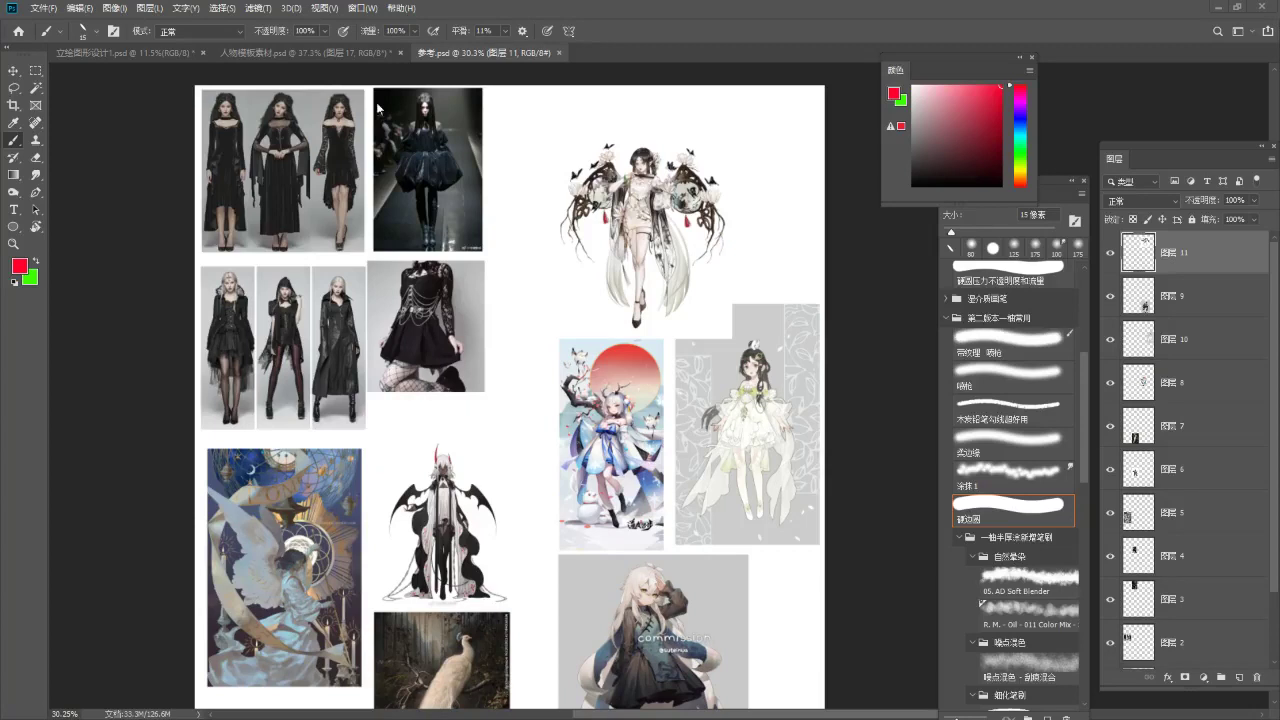
left_click_drag(334, 226, 374, 327)
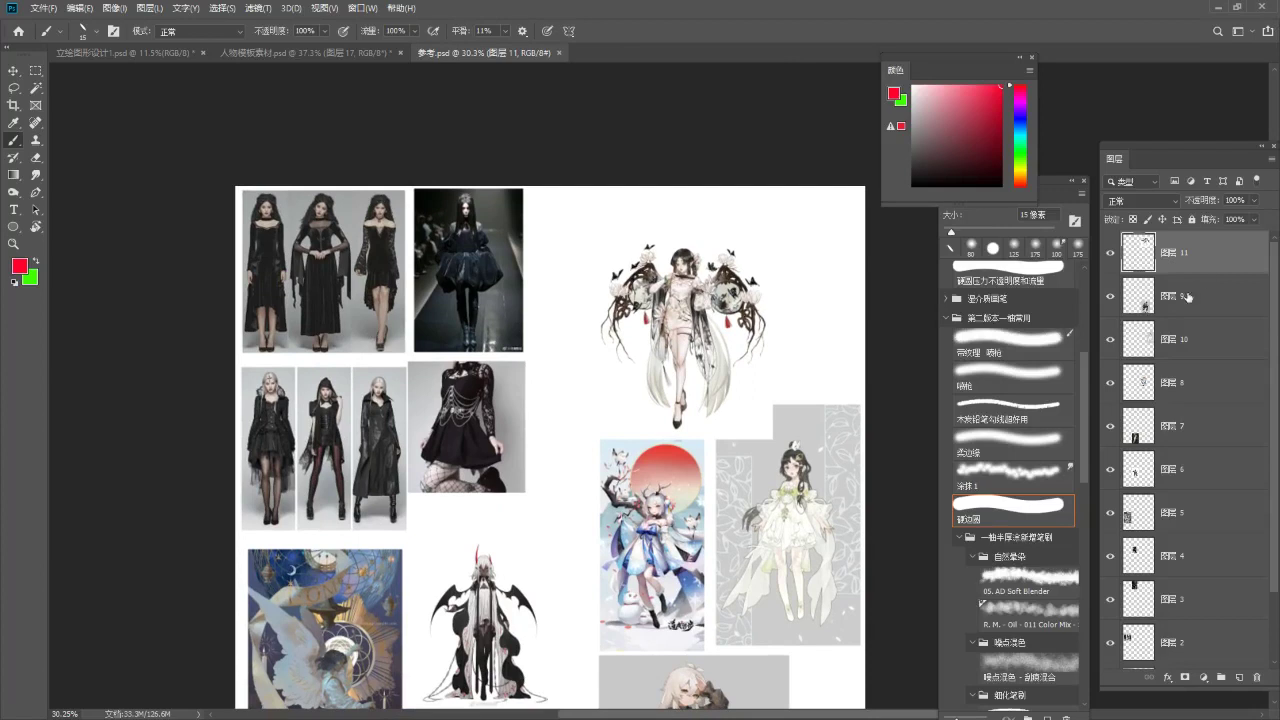
left_click(1238, 677)
Draw one large red circle around the group of black gothic outfit photos on the reference board.
scroll(312, 222, "up", 3)
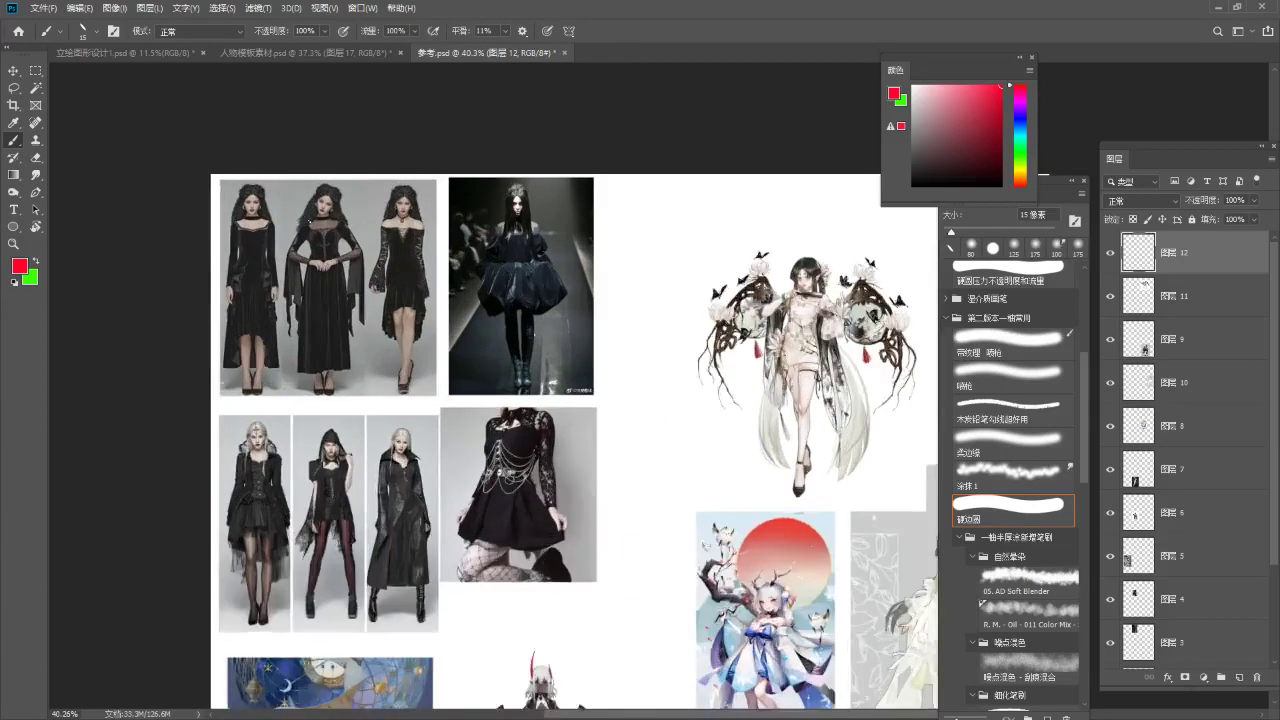
left_click_drag(309, 222, 297, 158)
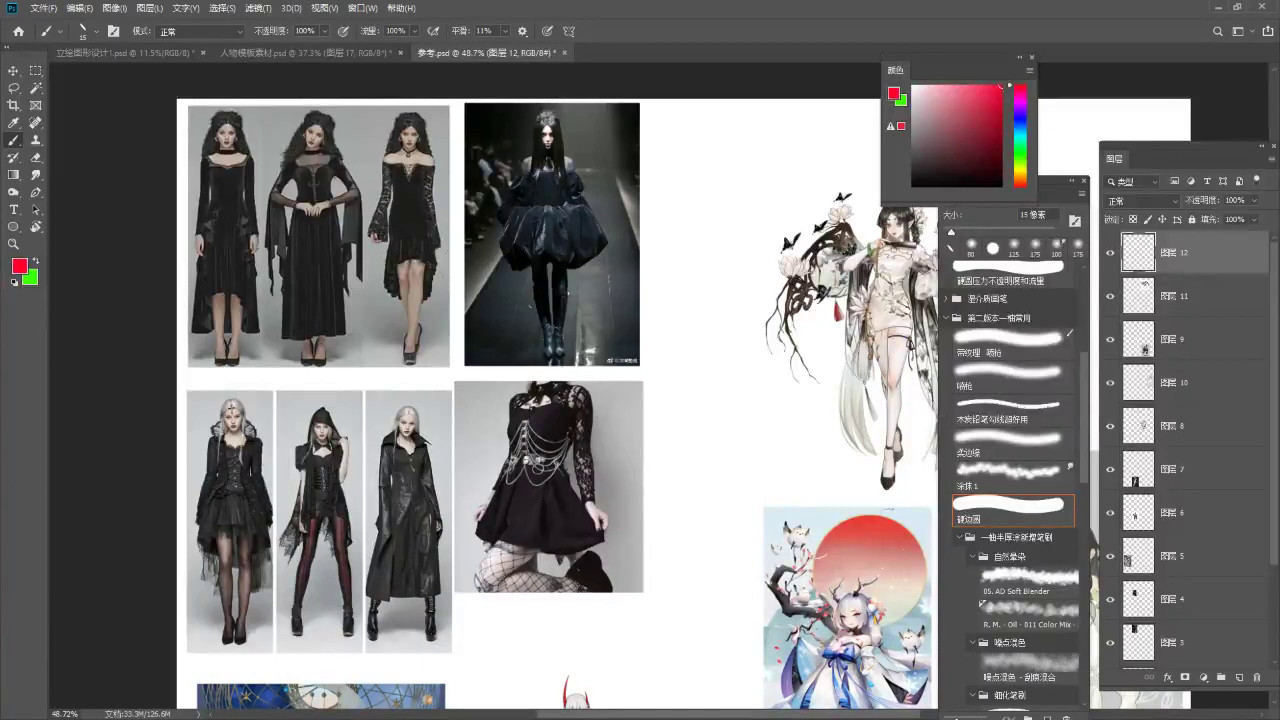
mouse_move(571, 624)
left_mouse_down()
mouse_move(448, 655)
mouse_move(189, 575)
mouse_move(678, 395)
mouse_move(472, 637)
left_mouse_up()
left_click_drag(681, 338, 674, 288)
key("b")
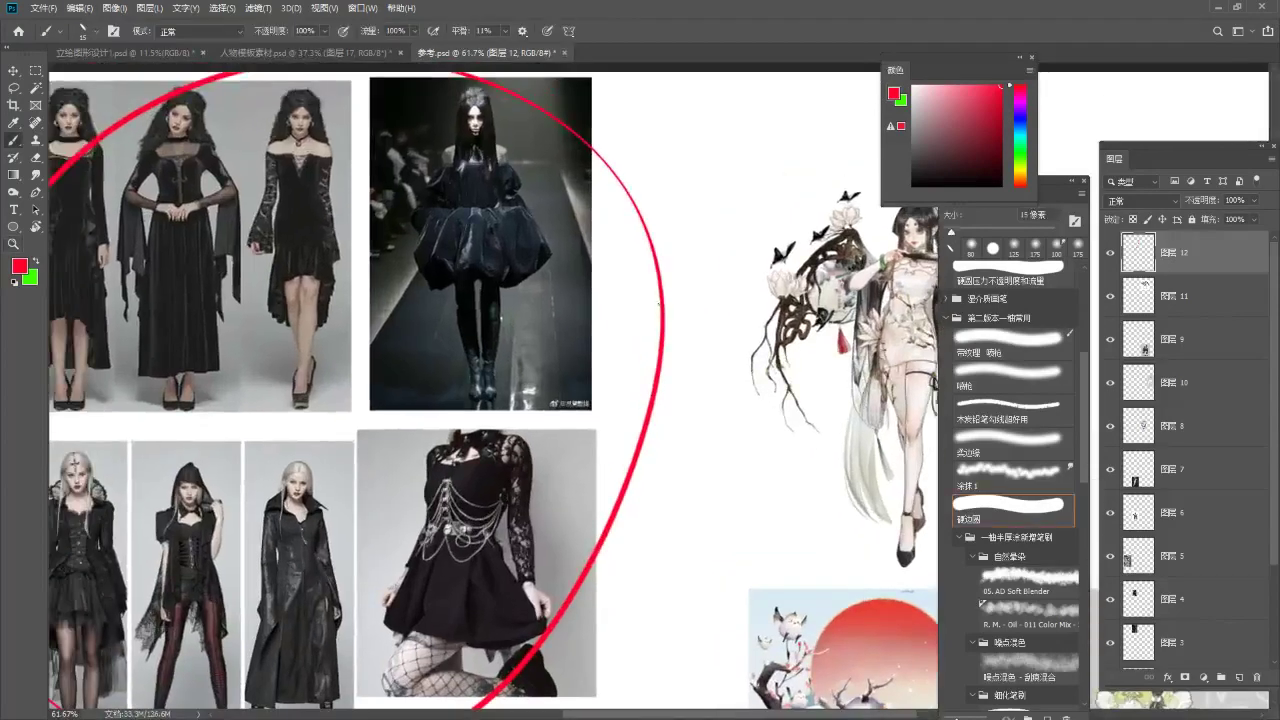
Handwrite the red label 衣服样式 beside the circled group of black gothic outfit photos.
left_click_drag(632, 248, 636, 262)
mouse_move(622, 266)
left_mouse_down()
mouse_move(646, 274)
mouse_move(634, 312)
left_mouse_up()
mouse_move(640, 284)
left_mouse_down()
mouse_move(665, 266)
mouse_move(682, 312)
left_mouse_up()
left_click_drag(668, 280, 684, 284)
left_click_drag(683, 282, 692, 302)
left_click_drag(684, 293, 704, 309)
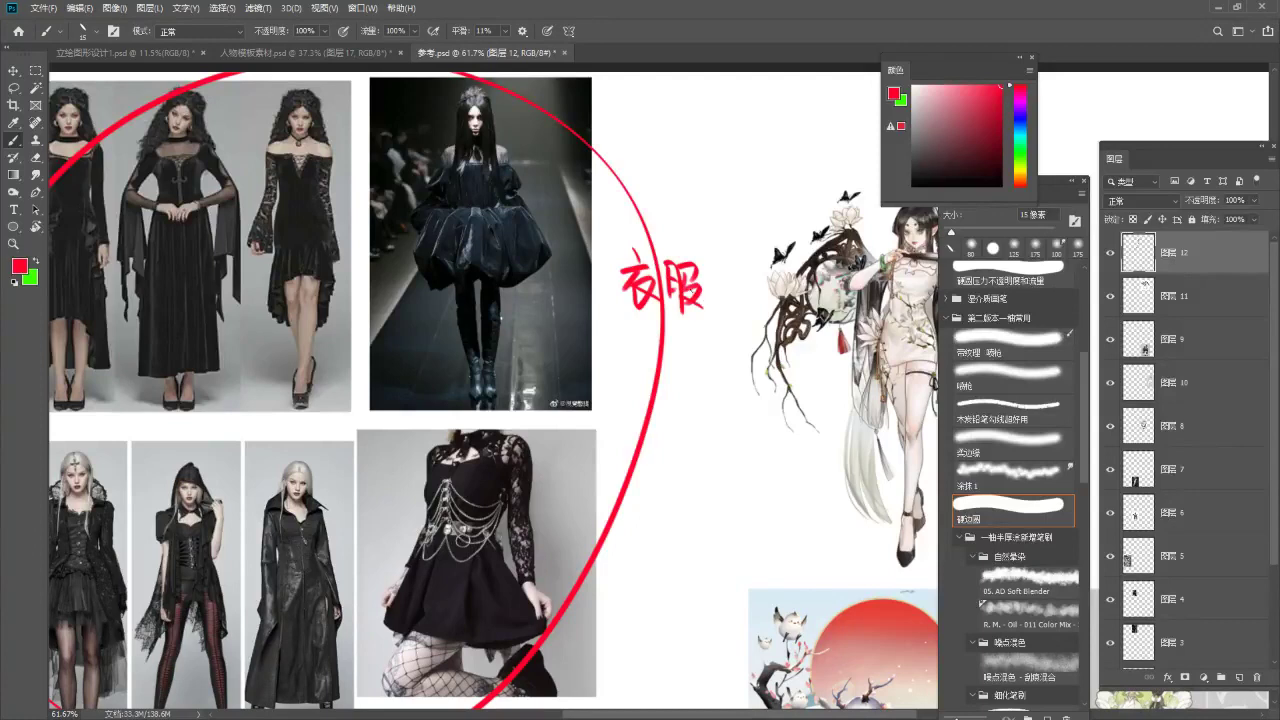
left_click_drag(634, 332, 632, 378)
mouse_move(630, 355)
left_mouse_down()
mouse_move(620, 364)
mouse_move(650, 338)
left_mouse_up()
mouse_move(642, 347)
left_mouse_down()
mouse_move(659, 342)
mouse_move(667, 359)
left_mouse_up()
mouse_move(654, 342)
left_mouse_down()
mouse_move(666, 409)
mouse_move(698, 343)
left_mouse_up()
mouse_move(689, 332)
left_mouse_down()
mouse_move(708, 380)
mouse_move(660, 366)
left_mouse_up()
left_click_drag(590, 330, 698, 396)
Draw a large red circle around the angel painting, the horned bat-winged figure and the white peacock.
mouse_move(553, 358)
left_mouse_down()
mouse_move(610, 306)
mouse_move(556, 356)
left_mouse_up()
mouse_move(603, 488)
left_mouse_down()
mouse_move(556, 357)
mouse_move(589, 337)
mouse_move(619, 405)
mouse_move(609, 382)
left_mouse_up()
left_click_drag(604, 292, 580, 400)
key("b")
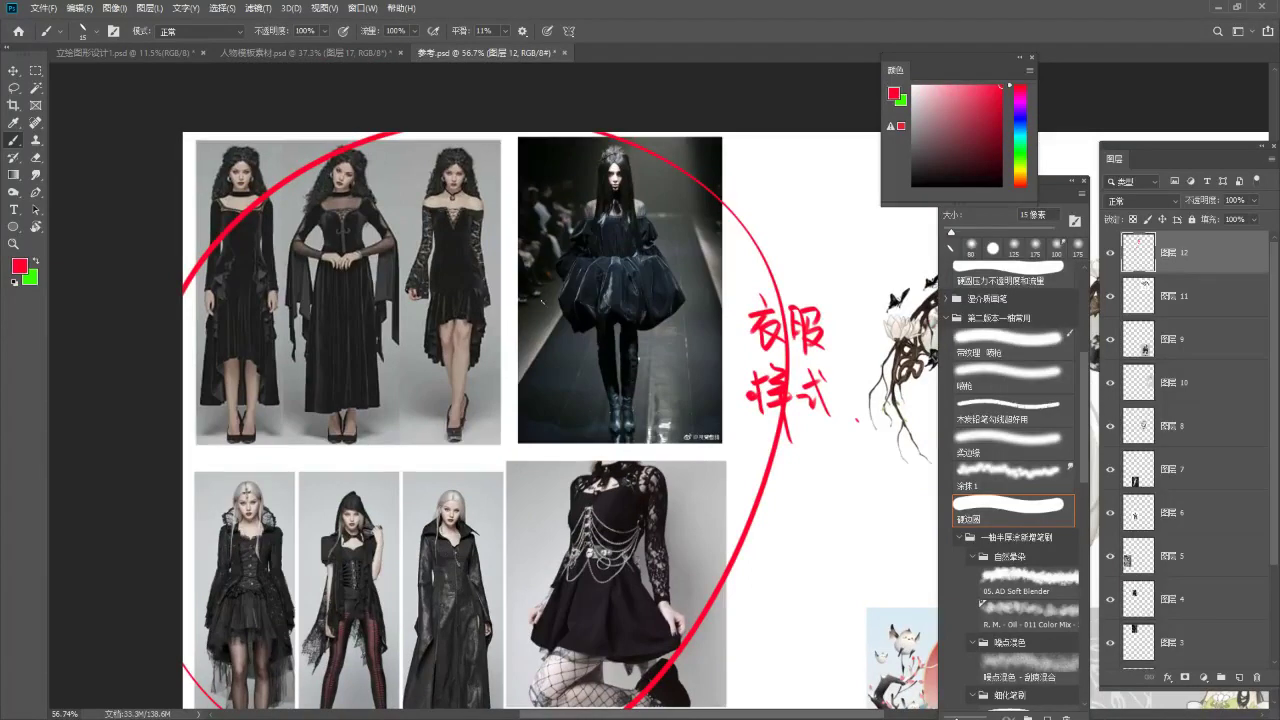
key("z")
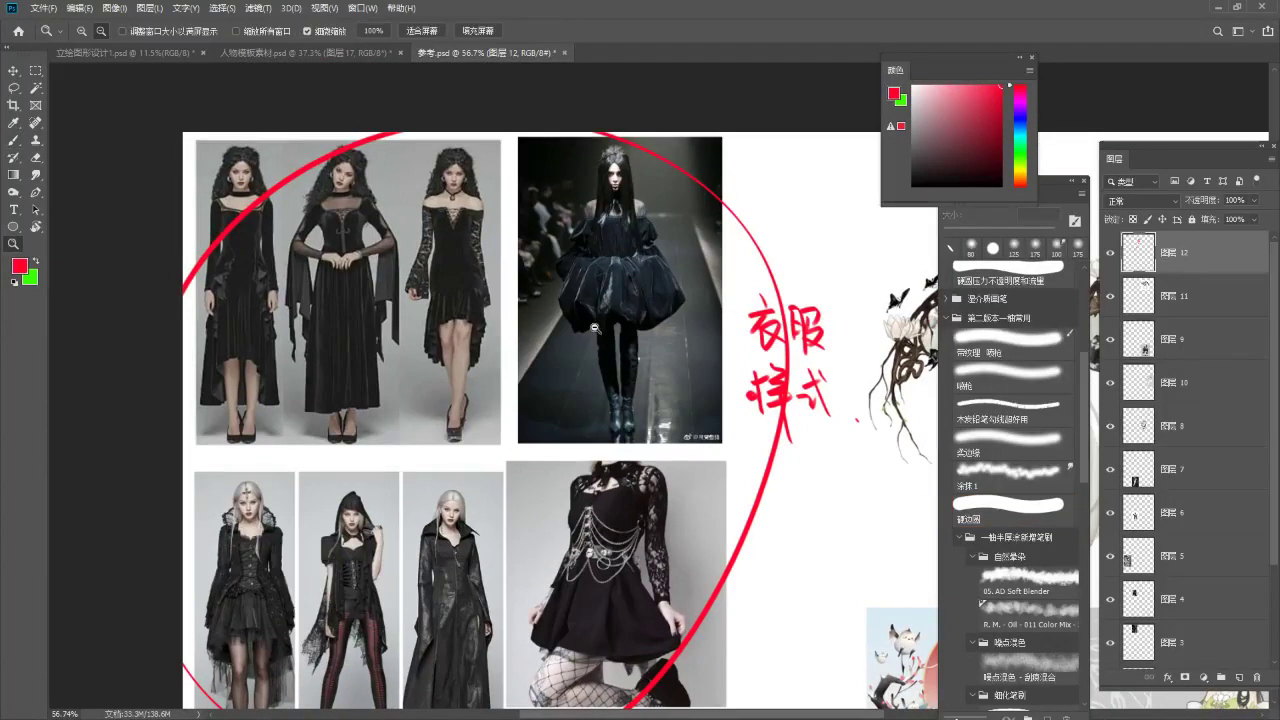
left_click_drag(600, 328, 558, 325)
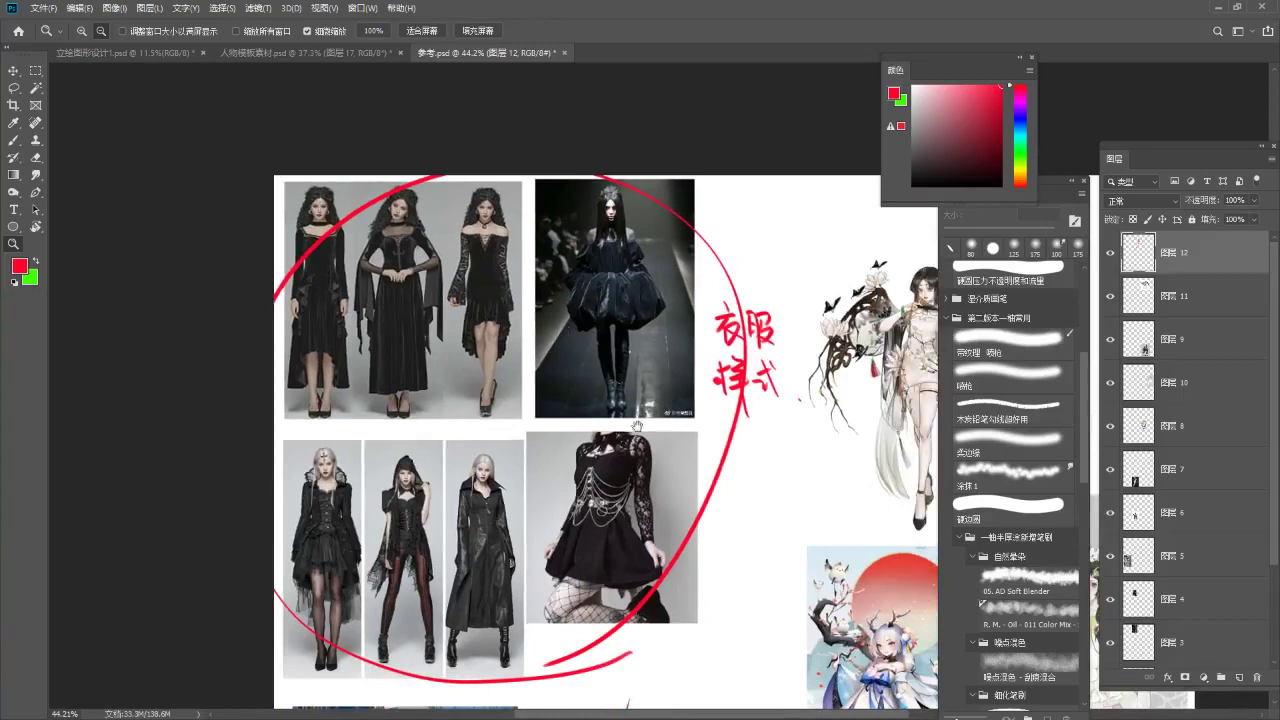
left_click_drag(637, 426, 599, 208)
left_click_drag(625, 448, 612, 201)
left_click_drag(608, 309, 580, 299)
scroll(588, 287, "up", 1)
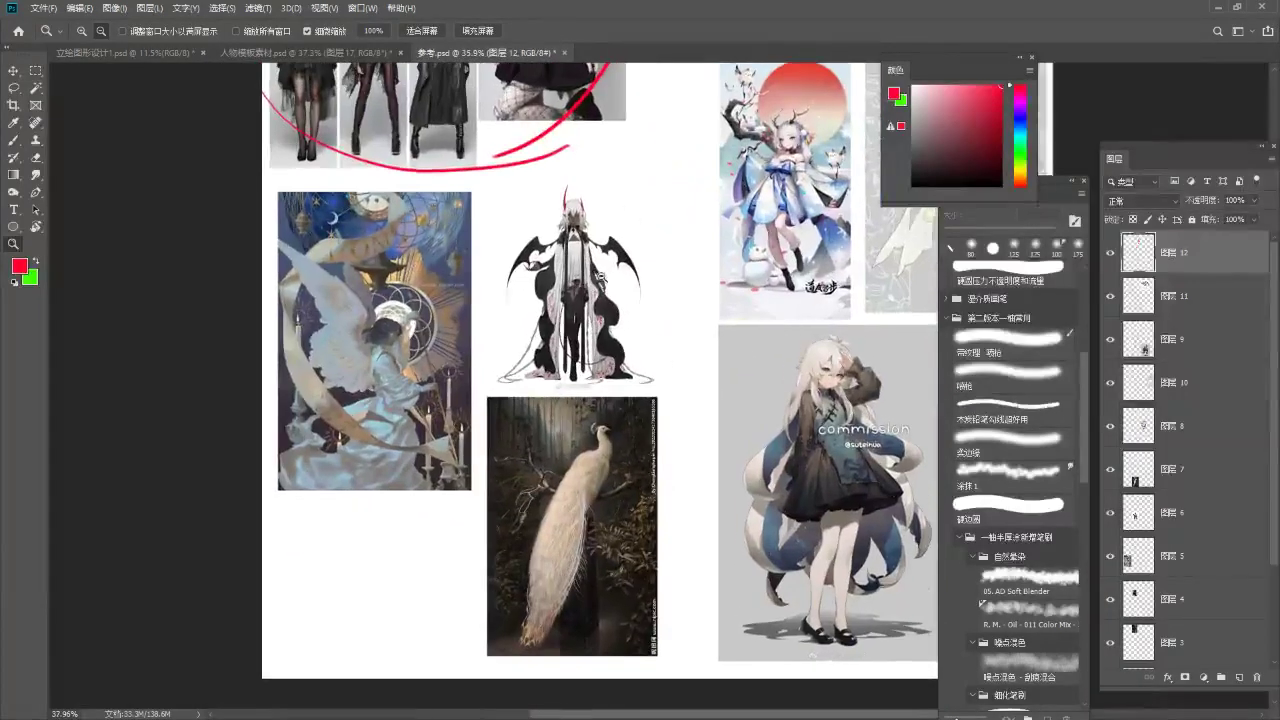
key("b")
mouse_move(334, 166)
left_mouse_down()
mouse_move(305, 546)
mouse_move(457, 680)
mouse_move(604, 650)
mouse_move(677, 397)
mouse_move(577, 154)
mouse_move(450, 186)
left_mouse_up()
scroll(490, 460, "up", 3)
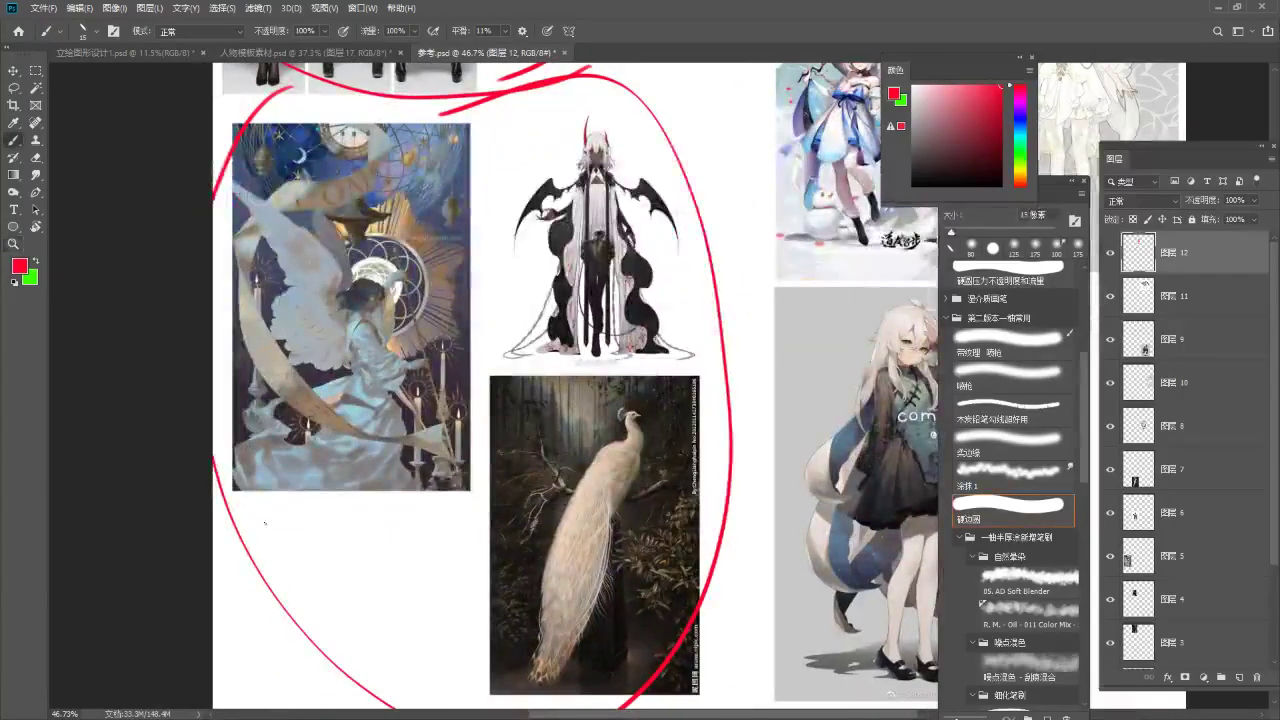
Handwrite 灵感元素 in red in the blank space below the angel painting.
left_click_drag(258, 512, 294, 552)
mouse_move(298, 528)
left_mouse_down()
mouse_move(318, 508)
mouse_move(326, 535)
left_mouse_up()
mouse_move(304, 501)
left_mouse_down()
mouse_move(325, 528)
mouse_move(322, 550)
mouse_move(336, 543)
mouse_move(356, 510)
left_mouse_up()
left_click_drag(338, 524, 364, 521)
mouse_move(350, 524)
left_mouse_down()
mouse_move(339, 543)
mouse_move(372, 542)
left_mouse_up()
left_click_drag(372, 498, 386, 497)
left_click_drag(370, 507, 388, 505)
mouse_move(368, 520)
left_mouse_down()
mouse_move(394, 514)
mouse_move(398, 547)
left_mouse_up()
left_click_drag(388, 538, 409, 530)
Complete the inspiration label by handwriting 参考 in red beneath 灵感元素.
left_click_drag(320, 576, 340, 598)
mouse_move(332, 586)
left_mouse_down()
mouse_move(326, 620)
mouse_move(338, 622)
left_mouse_up()
mouse_move(356, 568)
left_mouse_down()
mouse_move(357, 587)
mouse_move(368, 576)
left_mouse_up()
left_click_drag(348, 595, 380, 587)
mouse_move(376, 576)
left_mouse_down()
mouse_move(358, 608)
mouse_move(371, 614)
left_mouse_up()
left_click(395, 598)
Look over the outfit photos labelled 衣服样式 and the image group labelled 灵感元素参考.
key("z")
left_click_drag(617, 520, 575, 522)
left_click_drag(628, 507, 563, 615)
left_click_drag(569, 341, 578, 545)
left_click_drag(450, 286, 527, 286)
key("b")
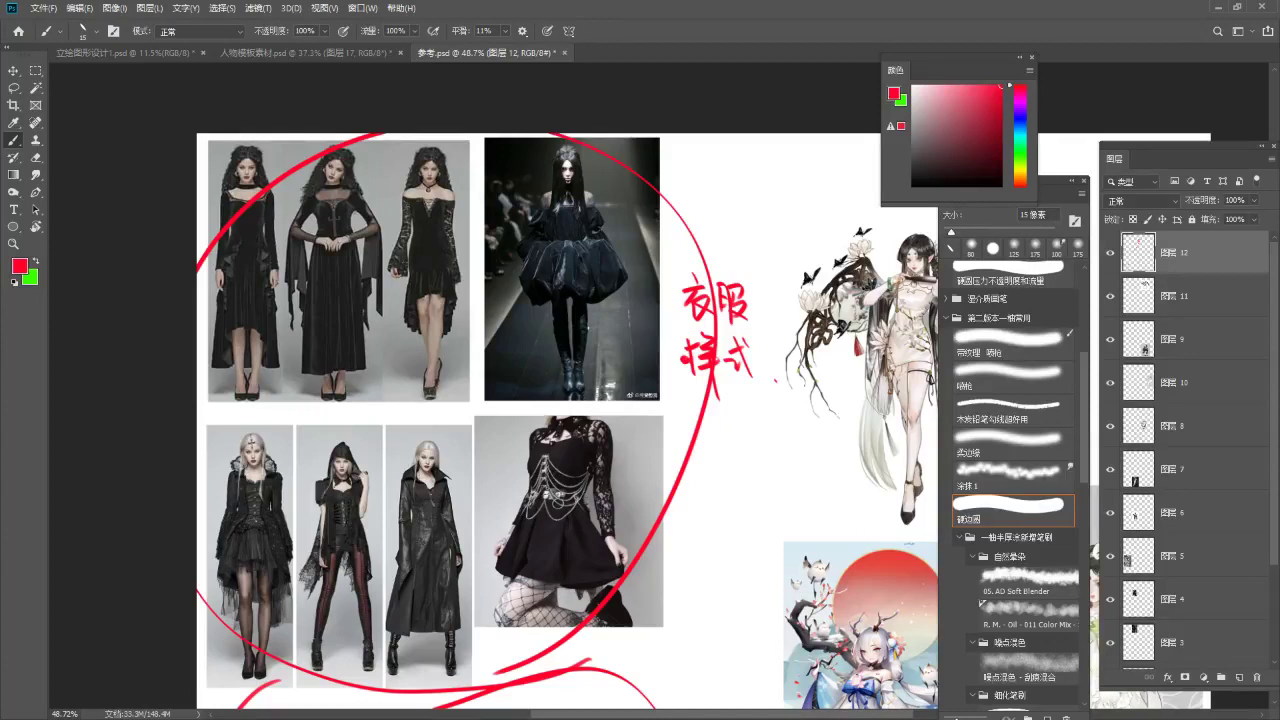
scroll(430, 200, "down", 4)
scroll(440, 578, "up", 5)
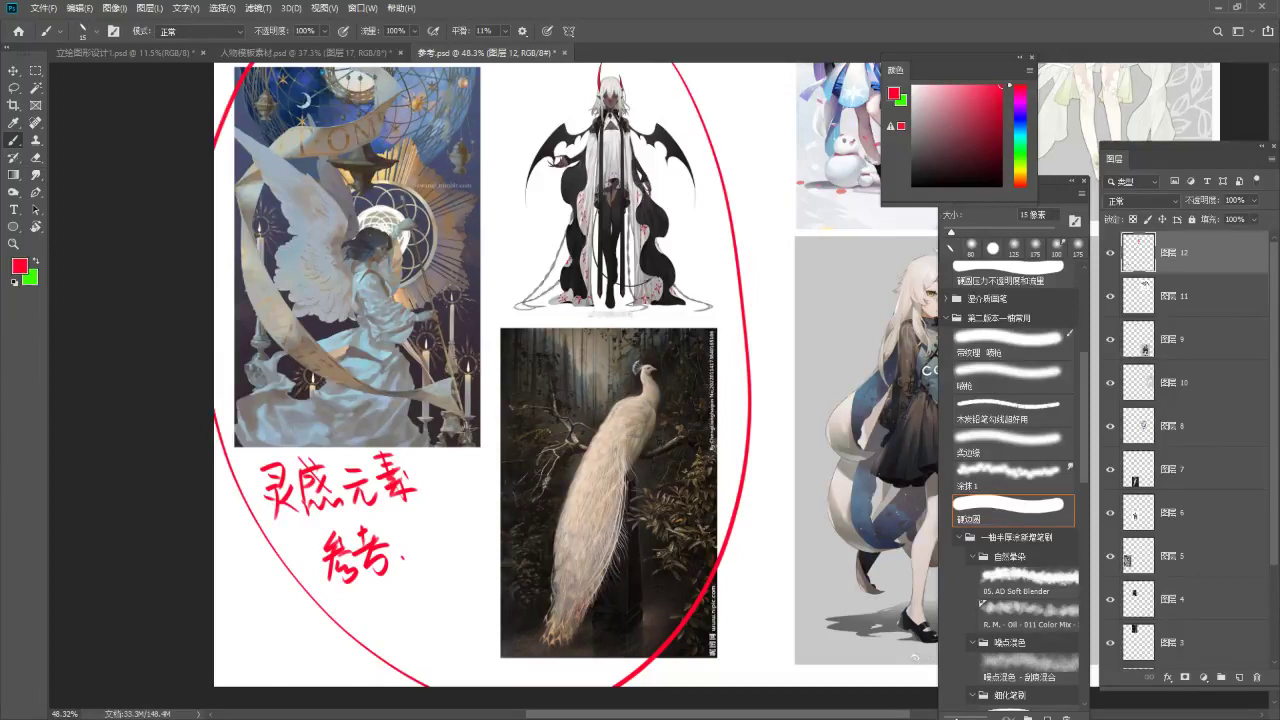
left_click_drag(606, 400, 545, 418)
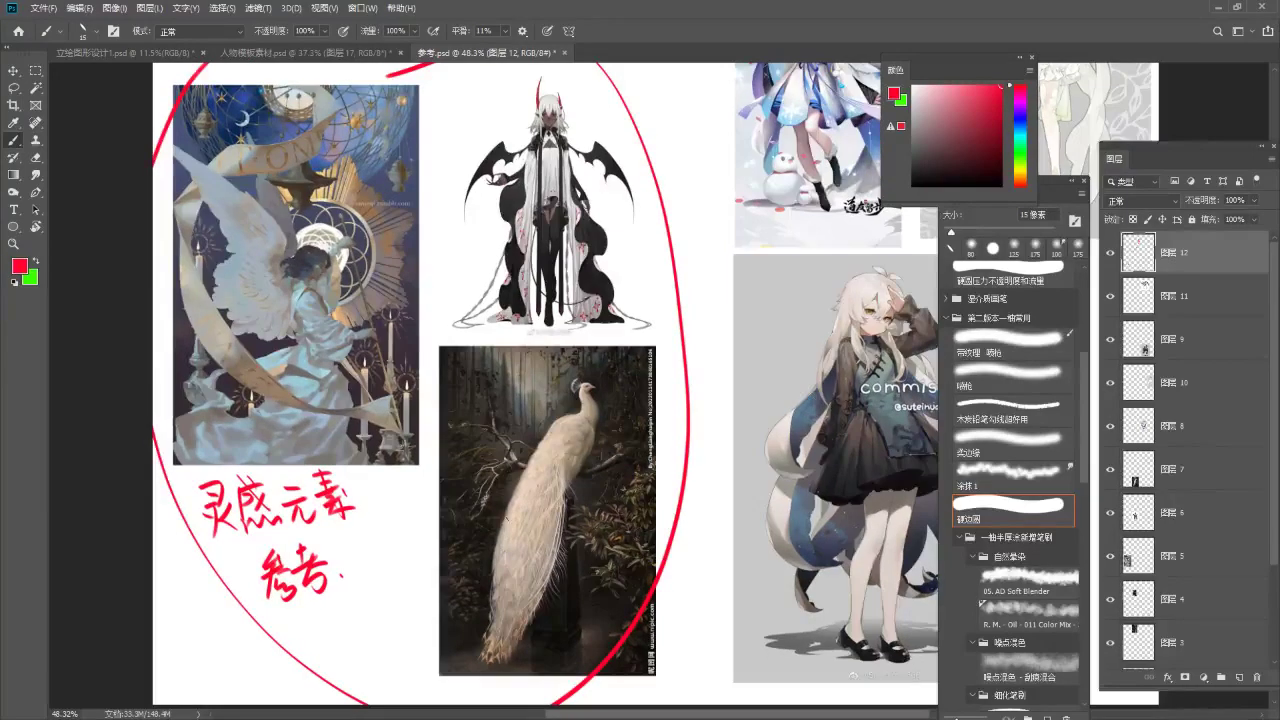
Try red marking strokes along the white peacock's tail and examine its crested head up close.
left_click_drag(515, 678, 622, 412)
key("ctrl+z")
left_click_drag(490, 672, 584, 612)
key("ctrl+z")
key("z")
mouse_move(583, 513)
left_mouse_down()
mouse_move(645, 528)
mouse_move(626, 530)
mouse_move(596, 423)
mouse_move(680, 406)
left_mouse_up()
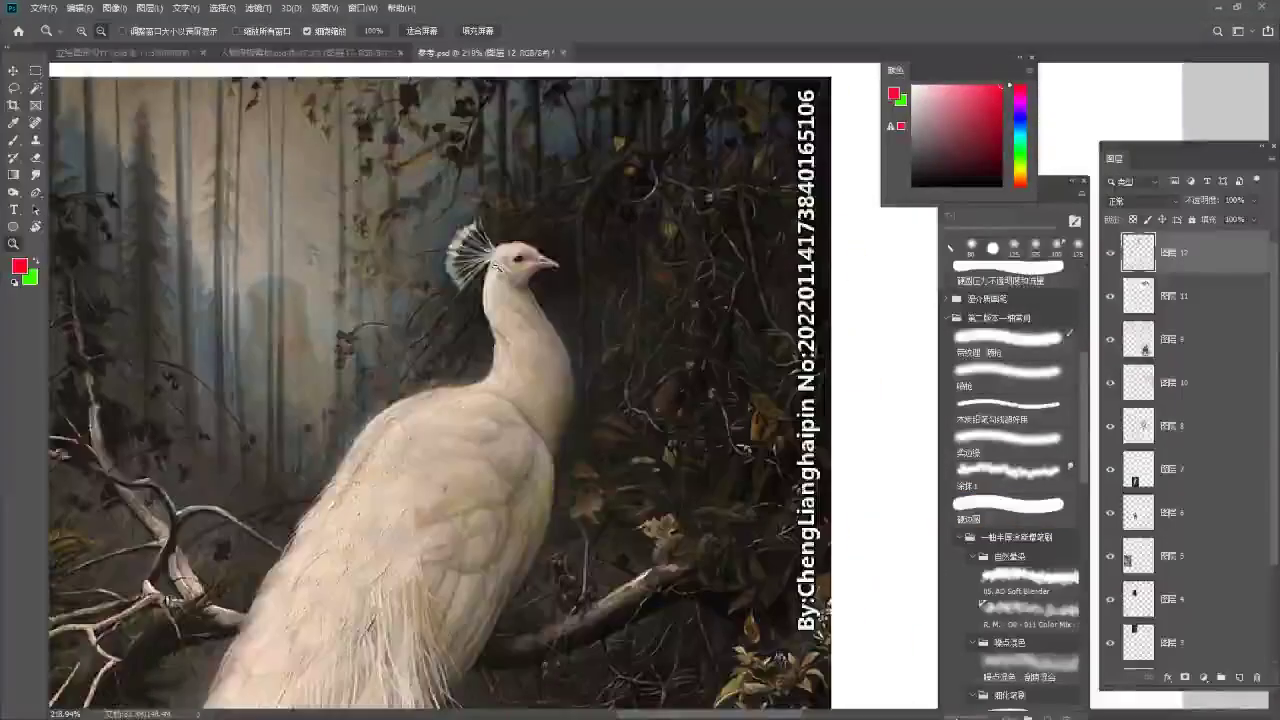
Try a few red marking strokes on the inspiration images around the horned figure.
left_click_drag(586, 350, 504, 350)
left_click_drag(515, 150, 510, 343)
left_click_drag(512, 335, 541, 334)
key("b")
mouse_move(445, 203)
left_mouse_down()
mouse_move(367, 484)
mouse_move(468, 230)
left_mouse_up()
key("ctrl+z")
key("z")
left_click_drag(552, 166, 655, 165)
key("b")
mouse_move(478, 106)
left_mouse_down()
mouse_move(401, 246)
mouse_move(449, 88)
mouse_move(593, 212)
mouse_move(624, 243)
left_mouse_up()
key("ctrl+z")
key("ctrl+z")
key("z")
key("b")
mouse_move(560, 297)
left_mouse_down()
mouse_move(512, 250)
mouse_move(571, 284)
mouse_move(484, 264)
left_mouse_up()
key("ctrl+z")
Try short red marks beside the two bat wings of the horned figure.
key("z")
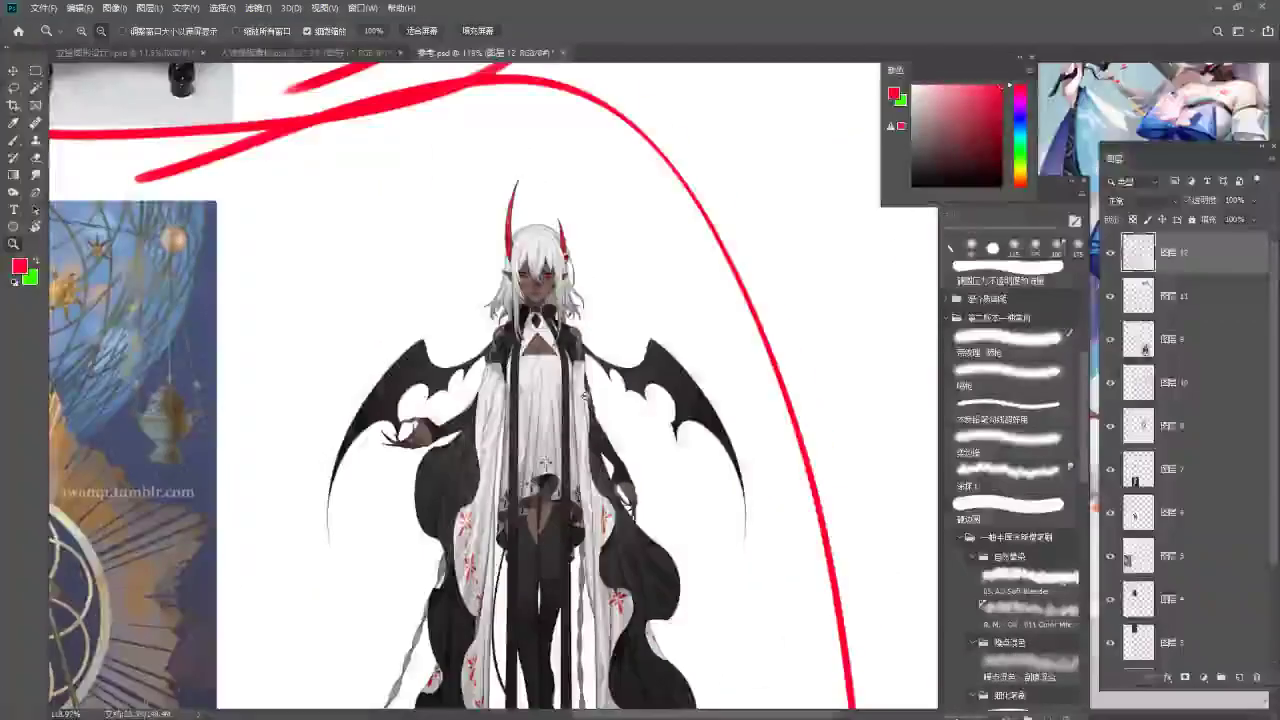
key("b")
mouse_move(318, 336)
left_mouse_down()
mouse_move(268, 548)
mouse_move(330, 312)
left_mouse_up()
left_click_drag(665, 284, 713, 296)
key("ctrl+z")
key("ctrl+z")
Cover both bat wings of the horned figure with white using an 80 px brush.
key("z")
scroll(670, 320, "down", 3)
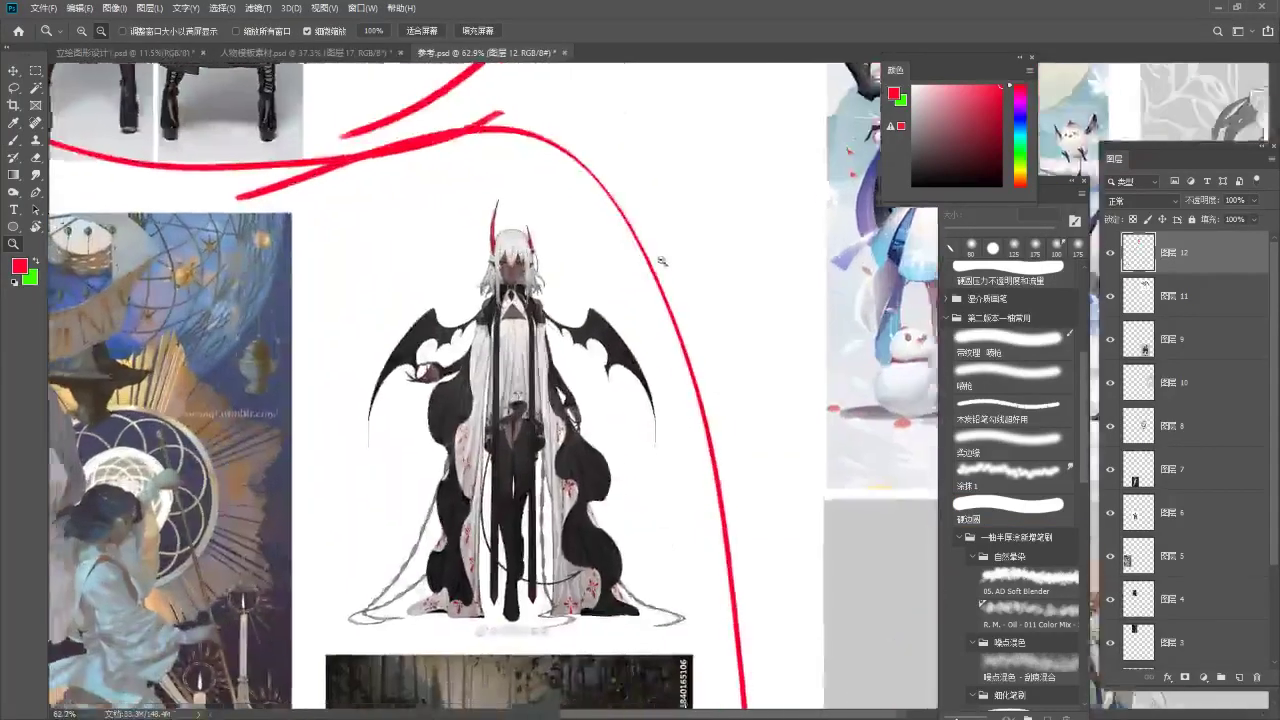
key("b")
key("x")
left_click(417, 309, "alt")
key("bracketright")
key("bracketright")
key("bracketright")
key("bracketright")
key("bracketright")
key("bracketright")
key("bracketright")
key("bracketright")
key("bracketright")
mouse_move(430, 288)
left_mouse_down()
mouse_move(382, 388)
mouse_move(438, 294)
mouse_move(410, 318)
left_mouse_up()
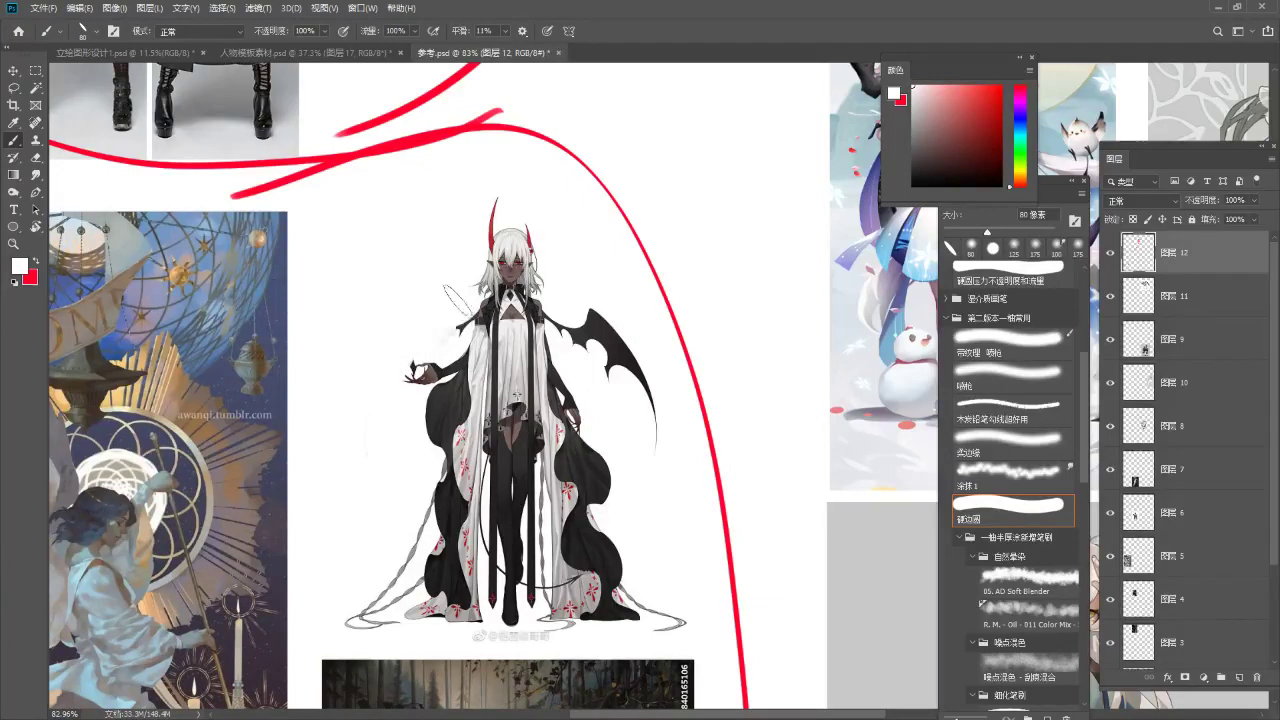
mouse_move(580, 328)
left_mouse_down()
mouse_move(606, 389)
mouse_move(660, 440)
mouse_move(632, 435)
left_mouse_up()
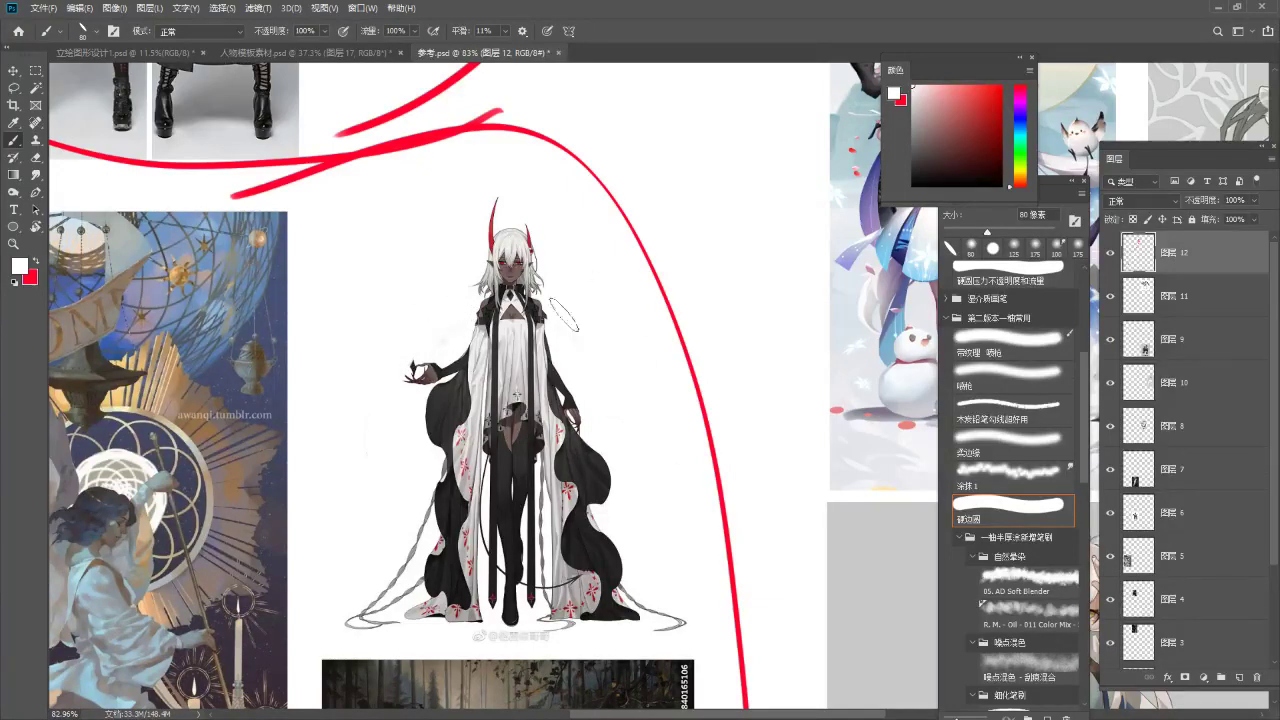
Try a lasso selection near the figure's horns and undo the white overpainting of the wings.
key("x")
left_click(605, 338)
key("ctrl+z")
key("z")
mouse_move(626, 364)
left_mouse_down()
mouse_move(584, 280)
mouse_move(616, 290)
left_mouse_up()
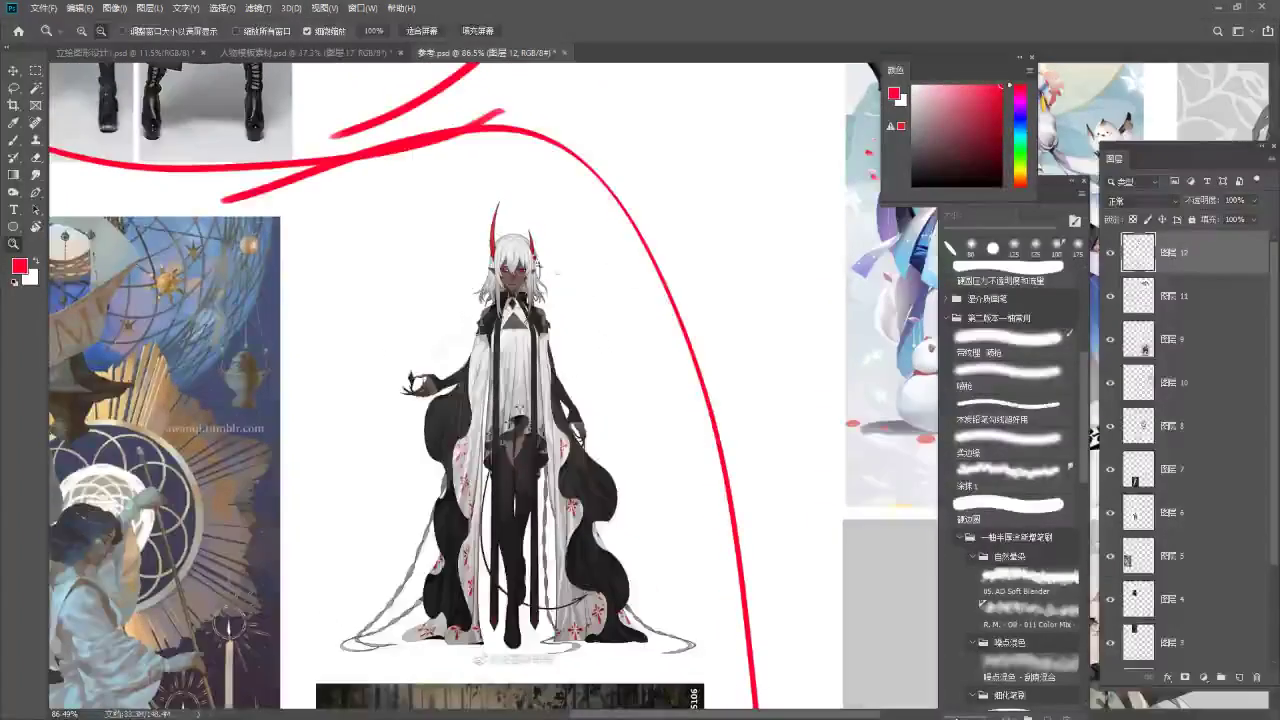
key("l")
mouse_move(470, 170)
left_mouse_down()
mouse_move(295, 458)
mouse_move(670, 376)
mouse_move(517, 206)
left_mouse_up()
key("ctrl+z")
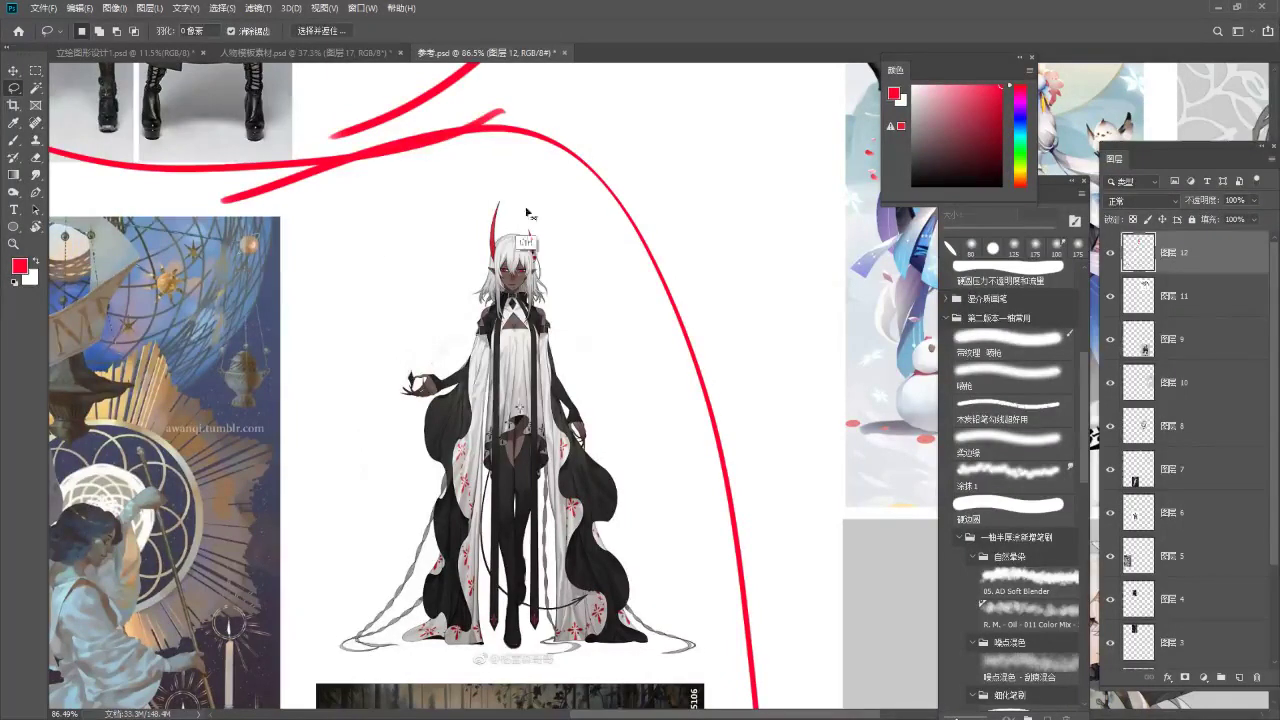
key("ctrl+z")
key("b")
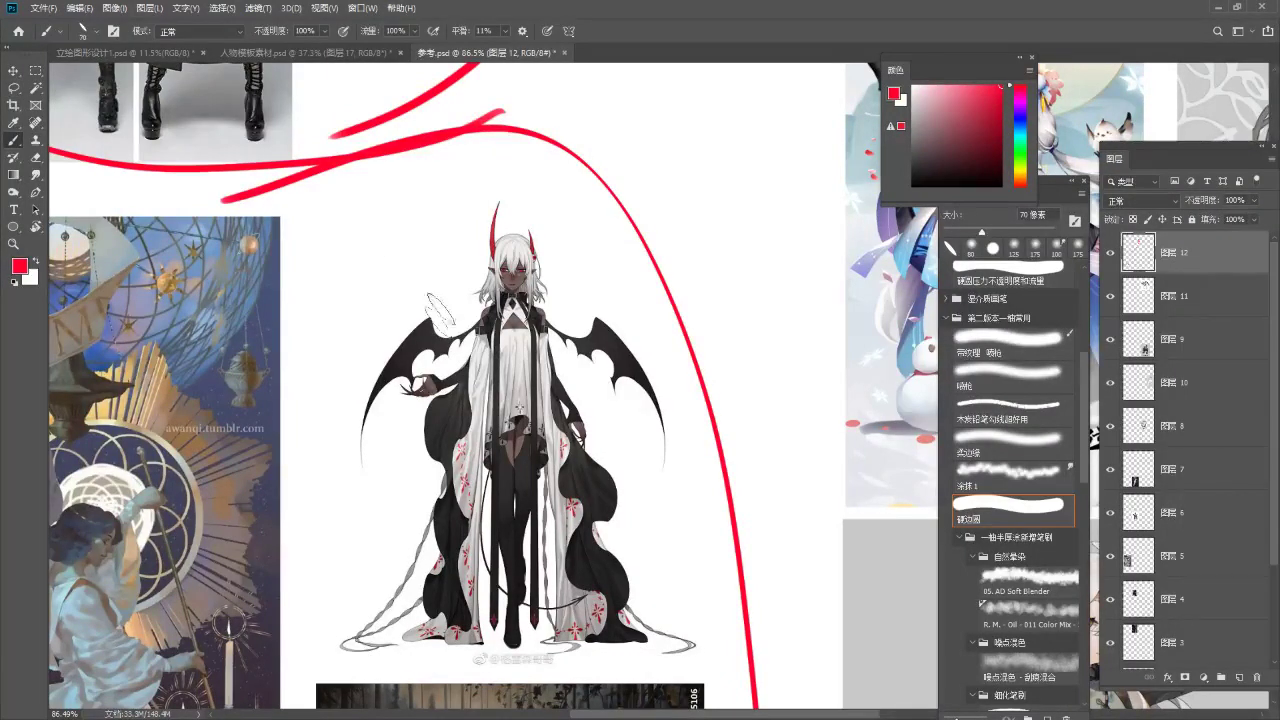
Try outlining one bat wing and the cloak edge of the horned figure with a 7 px red brush.
mouse_move(472, 338)
left_mouse_down()
mouse_move(436, 306)
mouse_move(364, 446)
mouse_move(428, 360)
mouse_move(452, 378)
mouse_move(418, 530)
left_mouse_up()
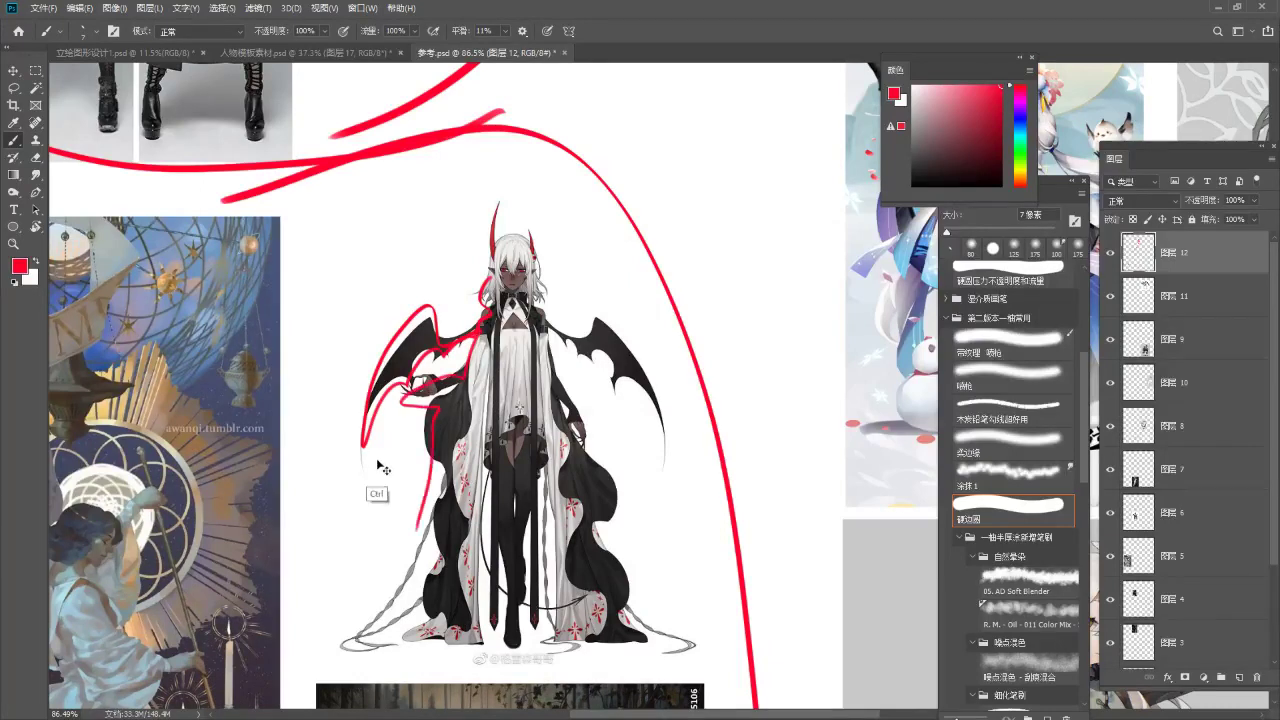
key("ctrl+z")
key("ctrl+z")
key("ctrl+z")
Underline 灵感 in the handwritten inspiration label with red strokes.
key("ctrl+space")
left_click_drag(440, 349, 345, 354)
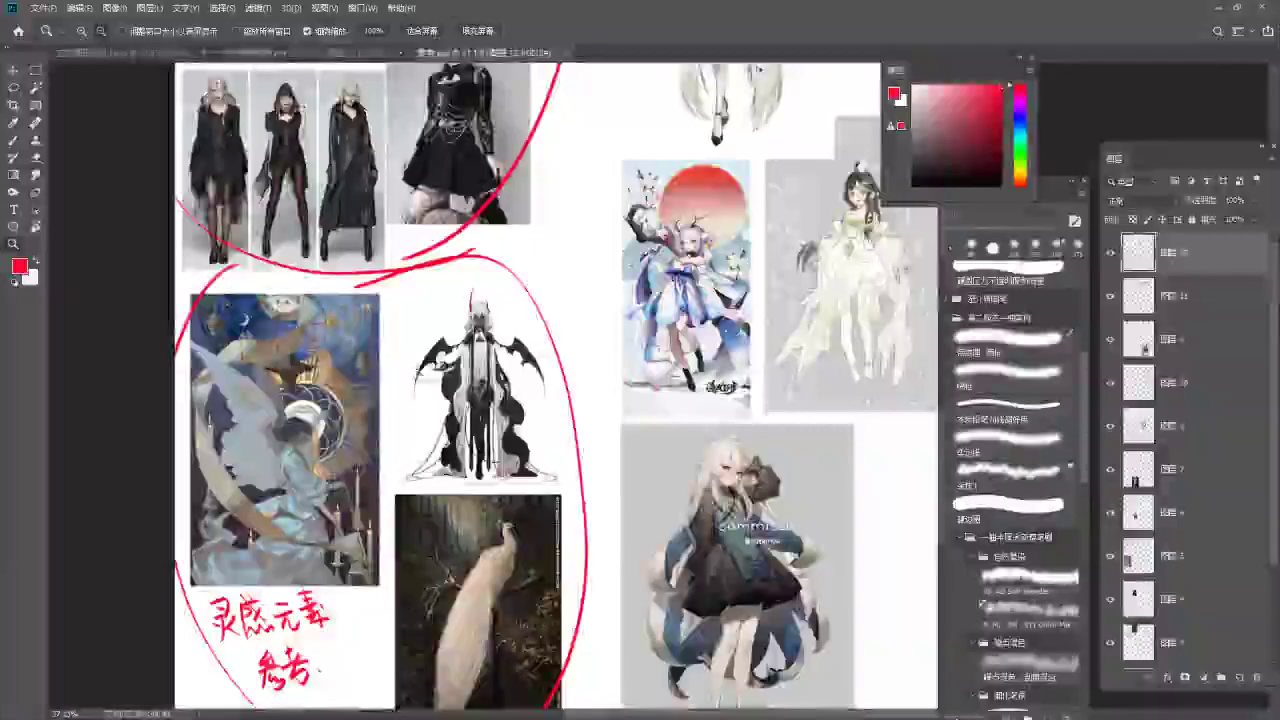
key("space")
left_click_drag(533, 331, 523, 286)
key("b")
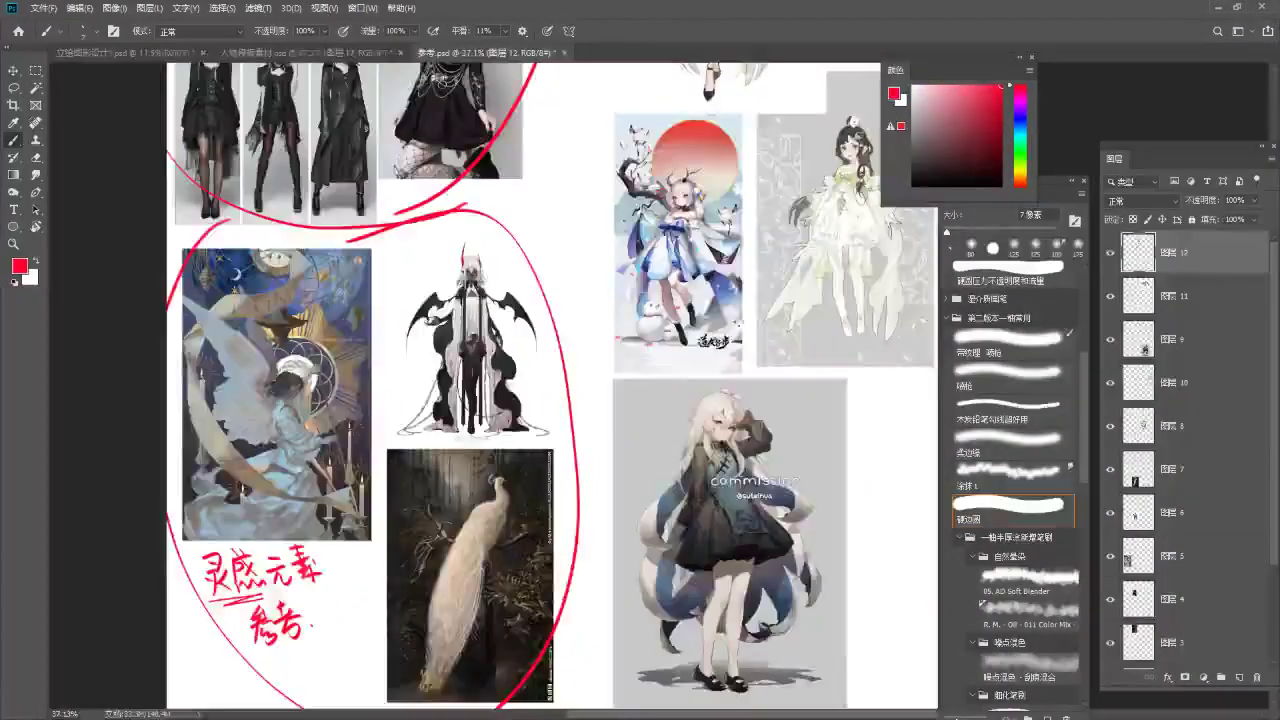
Draw a tall red circle around the group of four finished character illustrations on the reference board.
key("space")
mouse_move(655, 242)
left_mouse_down()
mouse_move(436, 569)
mouse_move(649, 249)
mouse_move(577, 280)
mouse_move(566, 247)
mouse_move(638, 240)
left_mouse_up()
key("ctrl+space")
key("space")
key("ctrl+space")
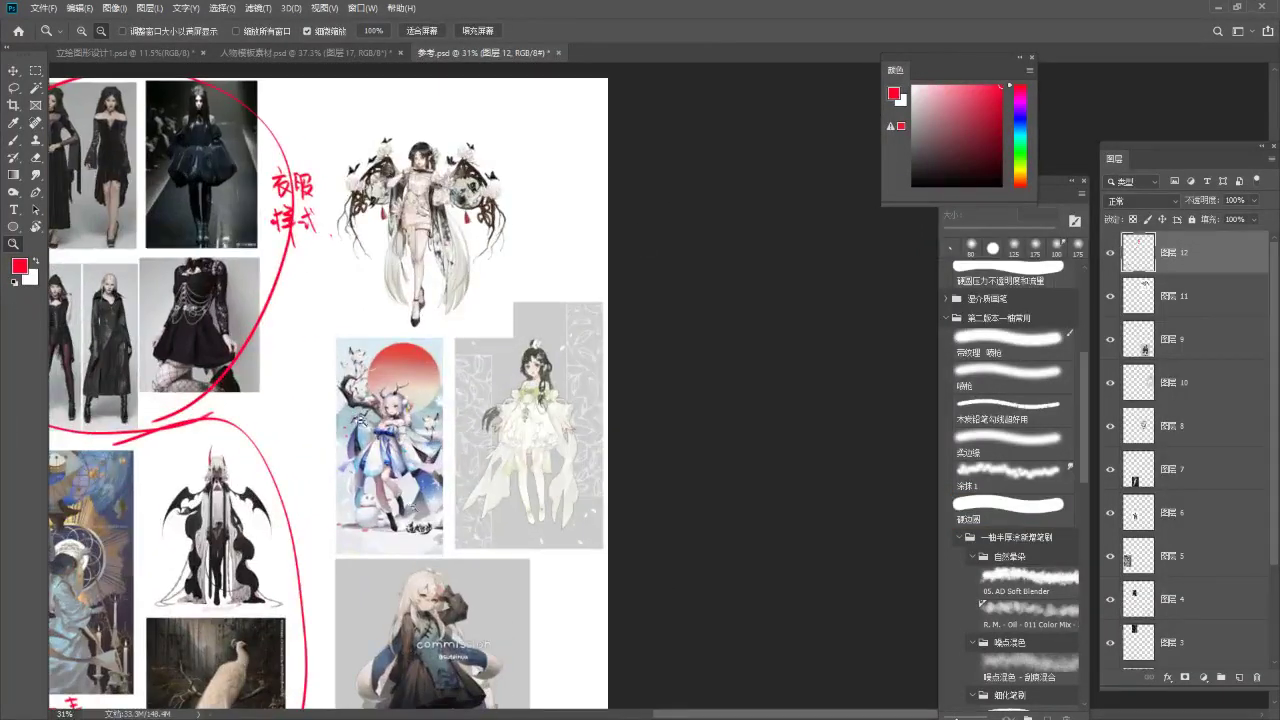
key("b")
left_click_drag(500, 262, 532, 184)
key("alt+space")
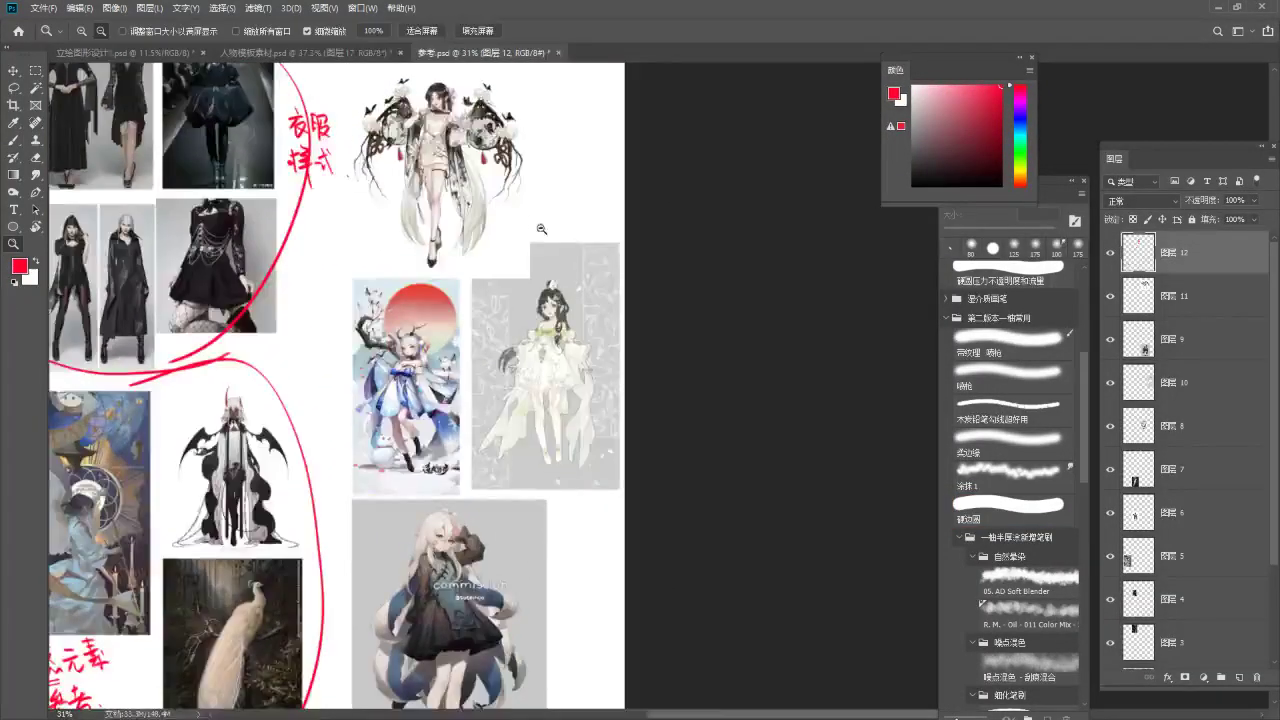
left_click(539, 226, "alt")
key("space")
left_click_drag(660, 328, 517, 176)
key("b")
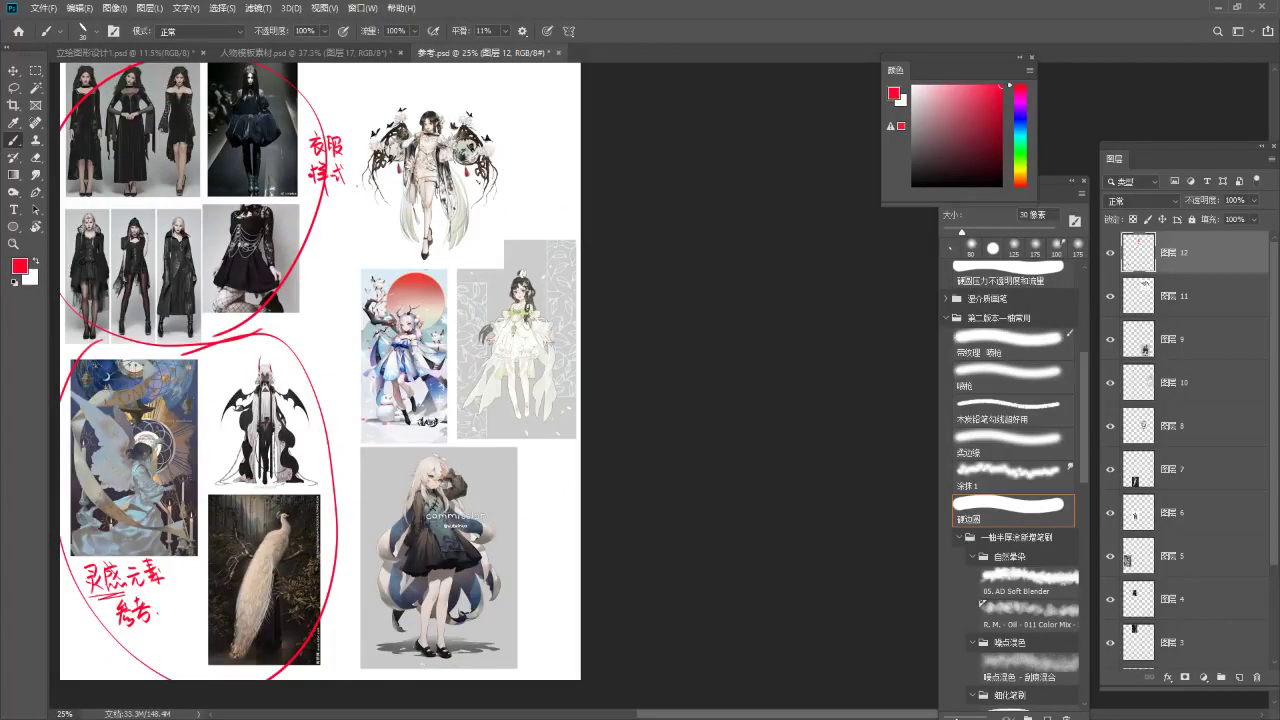
mouse_move(525, 88)
left_mouse_down()
mouse_move(444, 80)
mouse_move(540, 225)
mouse_move(440, 95)
left_mouse_up()
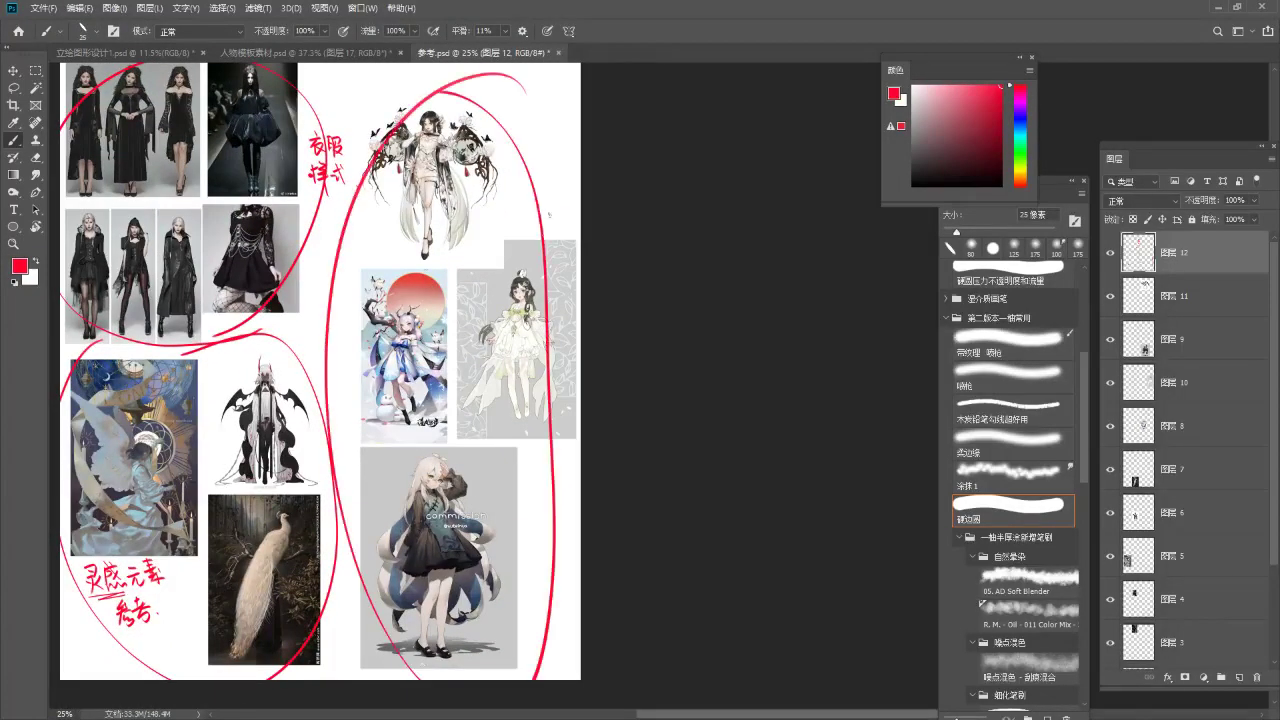
Check the lesson board in 立绘图形设计1.psd and return to the character illustrations in 参考.psd.
left_click(160, 52)
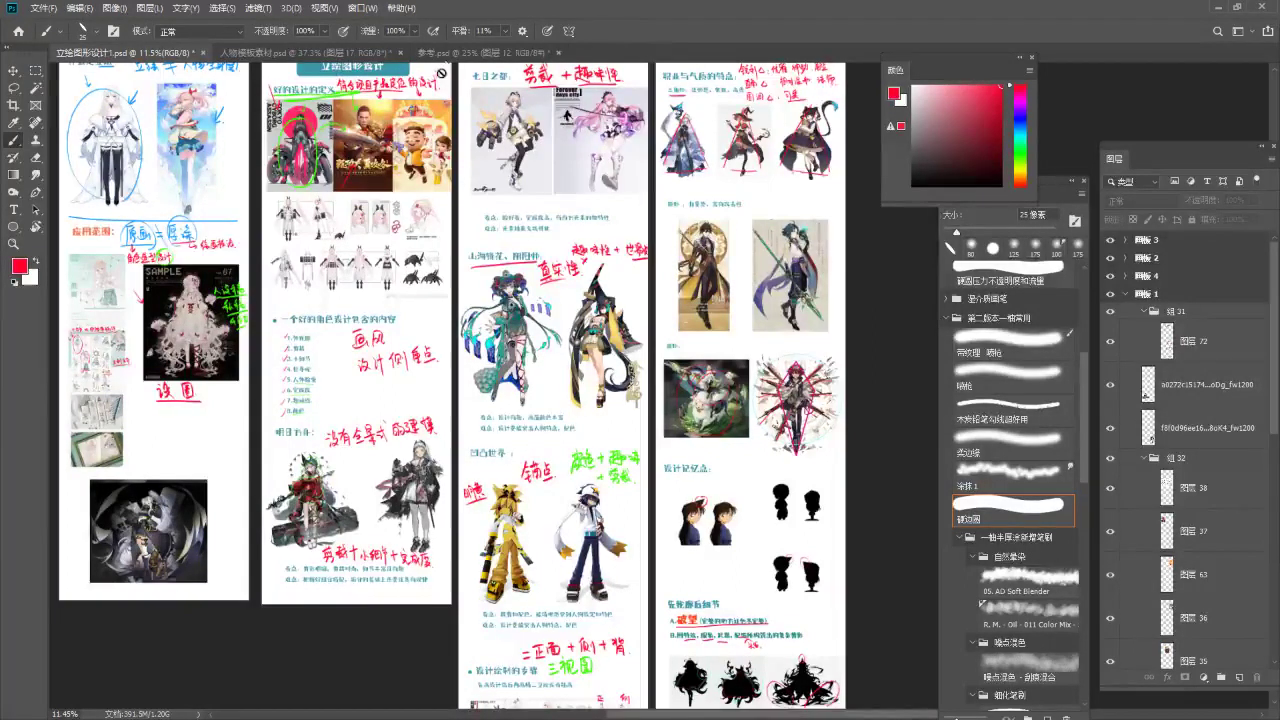
left_click(484, 52)
left_click_drag(447, 322, 424, 295)
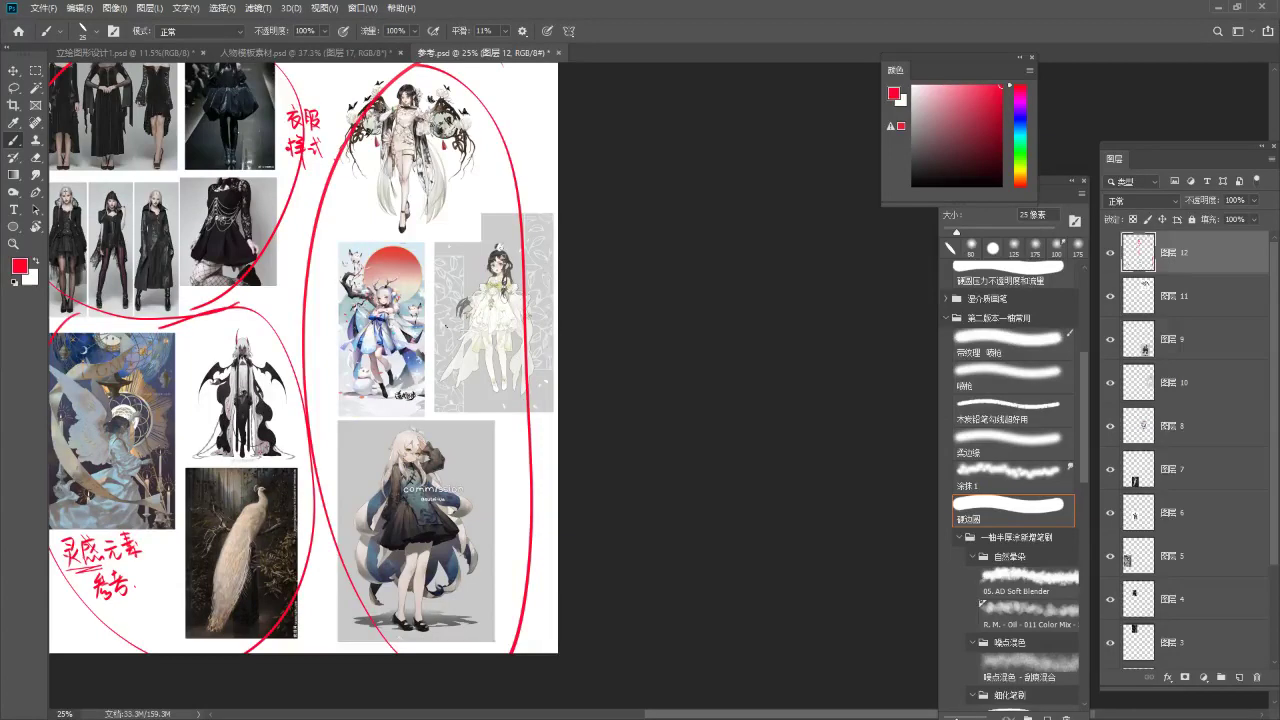
key("z")
left_click_drag(432, 243, 477, 259)
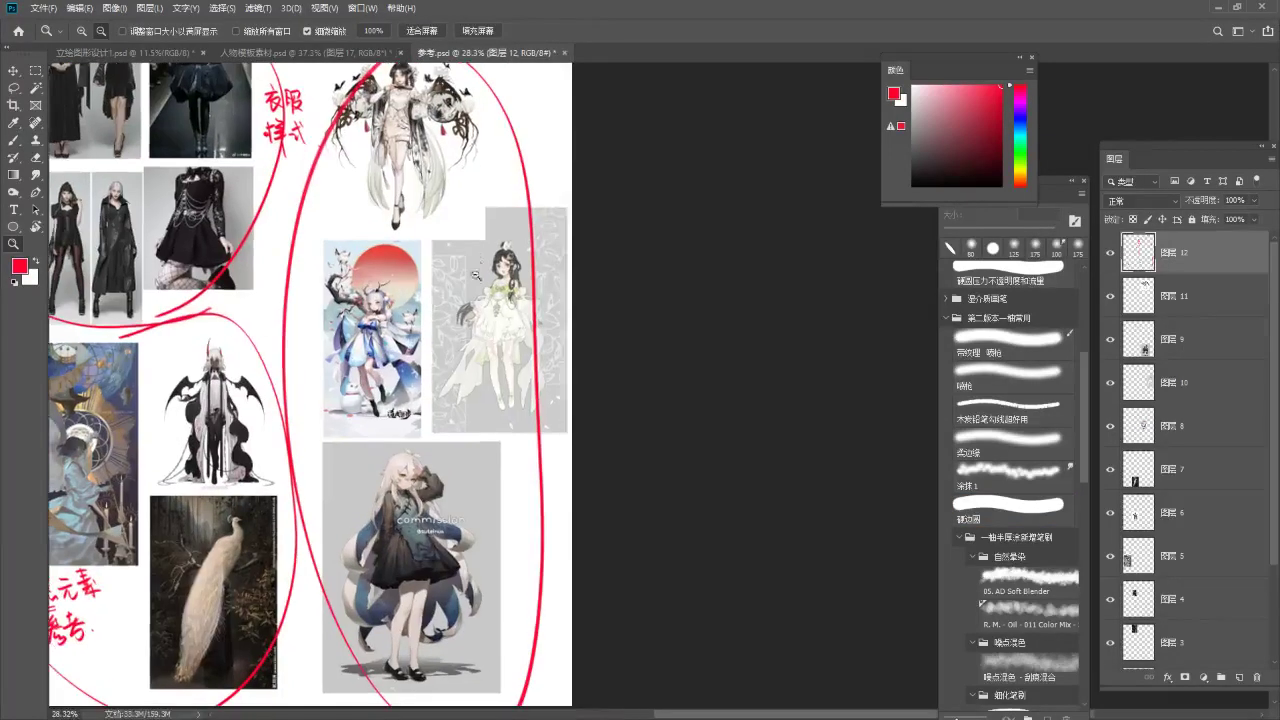
key("b")
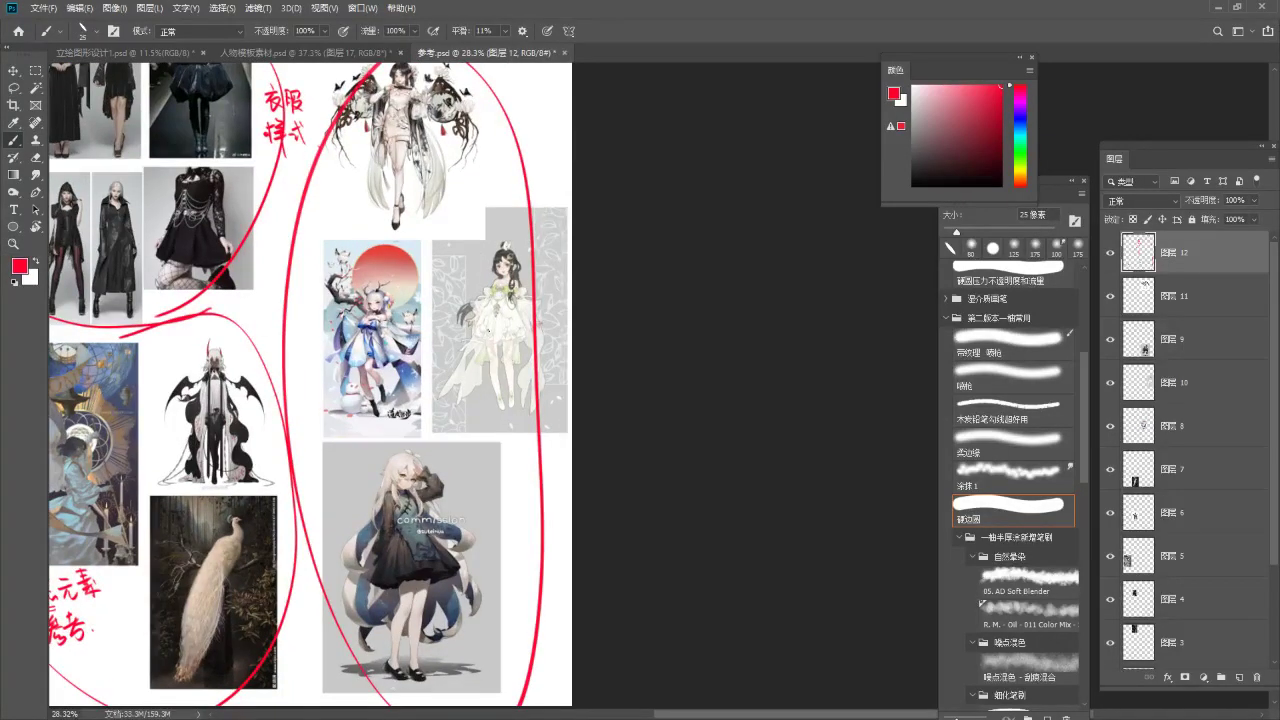
key("z")
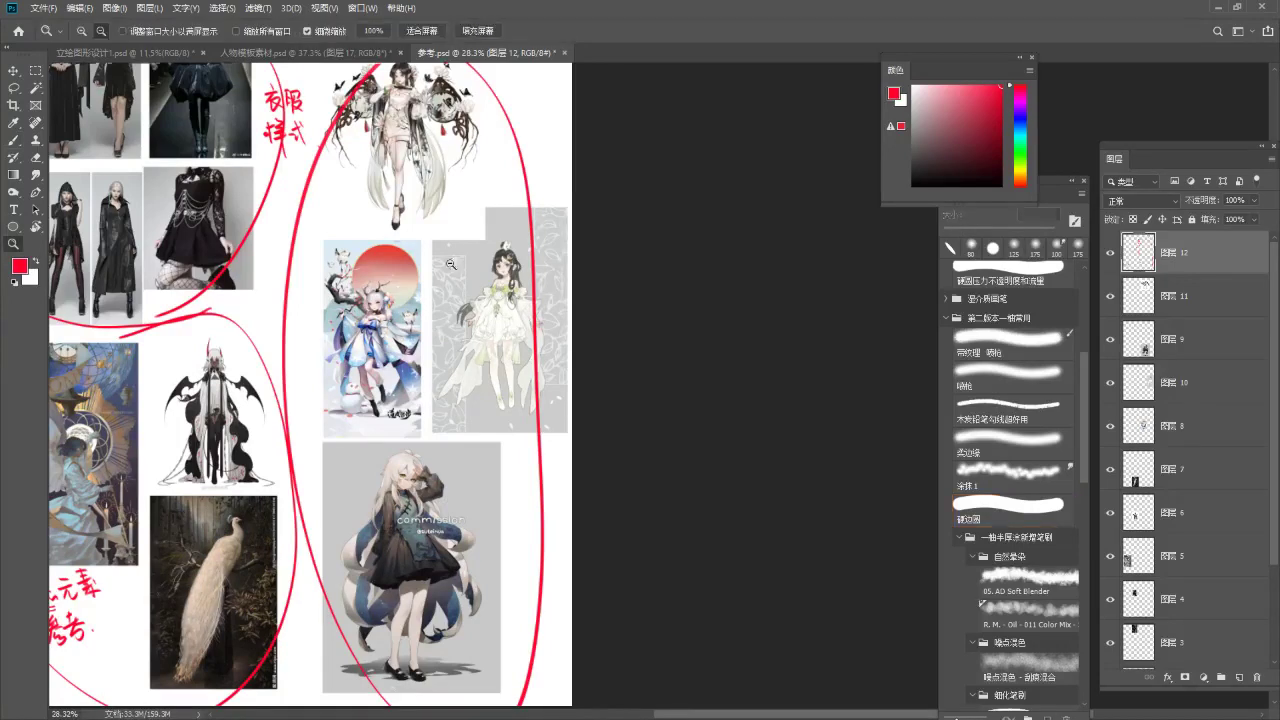
Handwrite the red label 项目风格 beside the circled character illustrations.
left_click_drag(448, 266, 361, 254)
left_click_drag(492, 233, 513, 319)
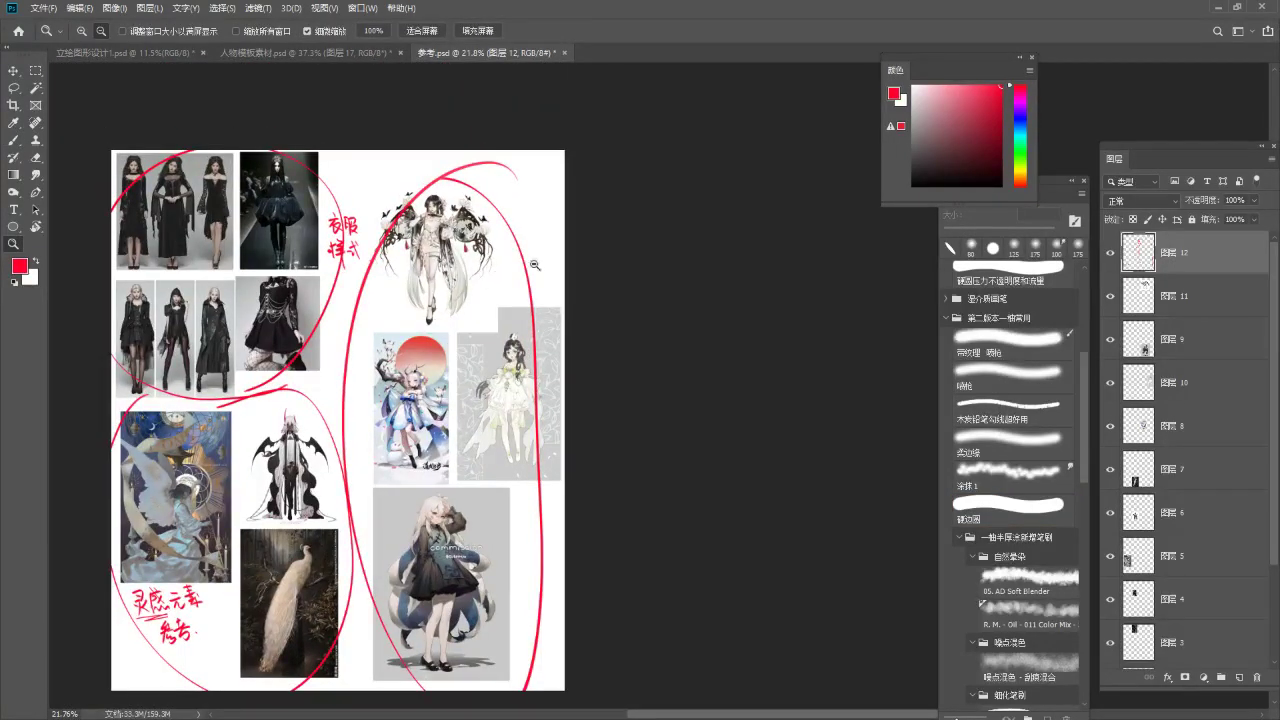
key("b")
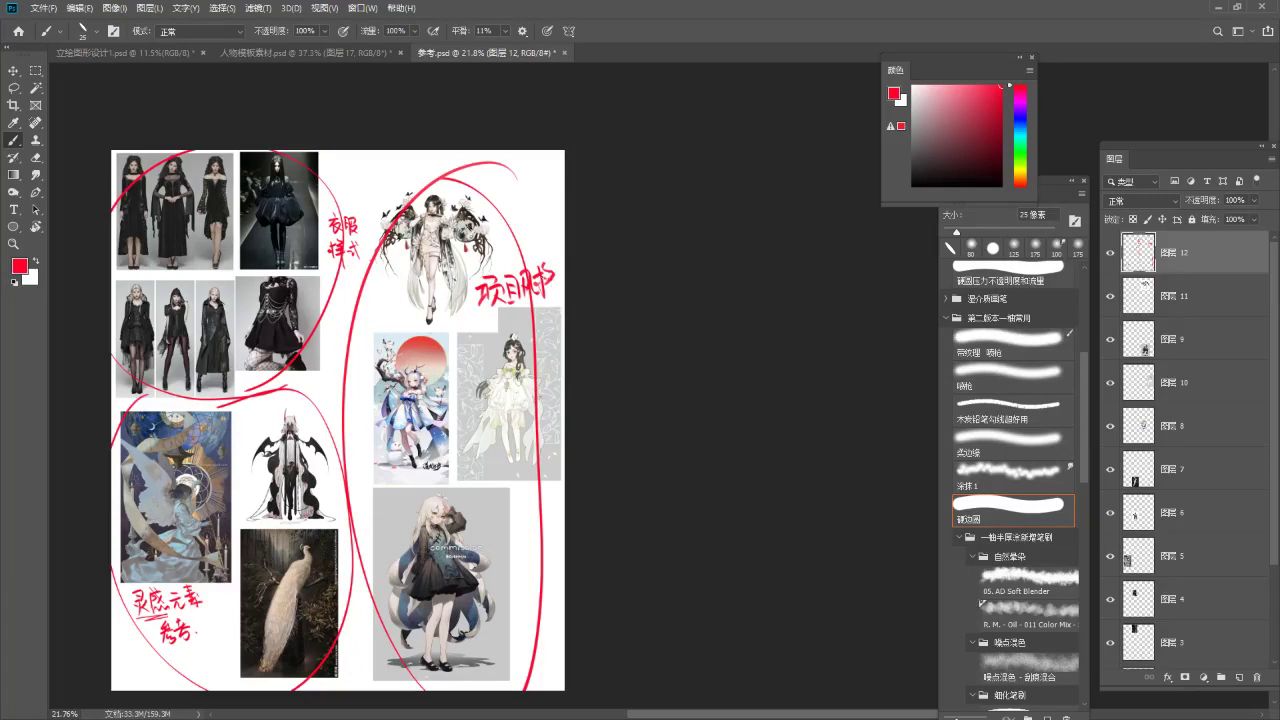
key("z")
left_click_drag(537, 324, 491, 340)
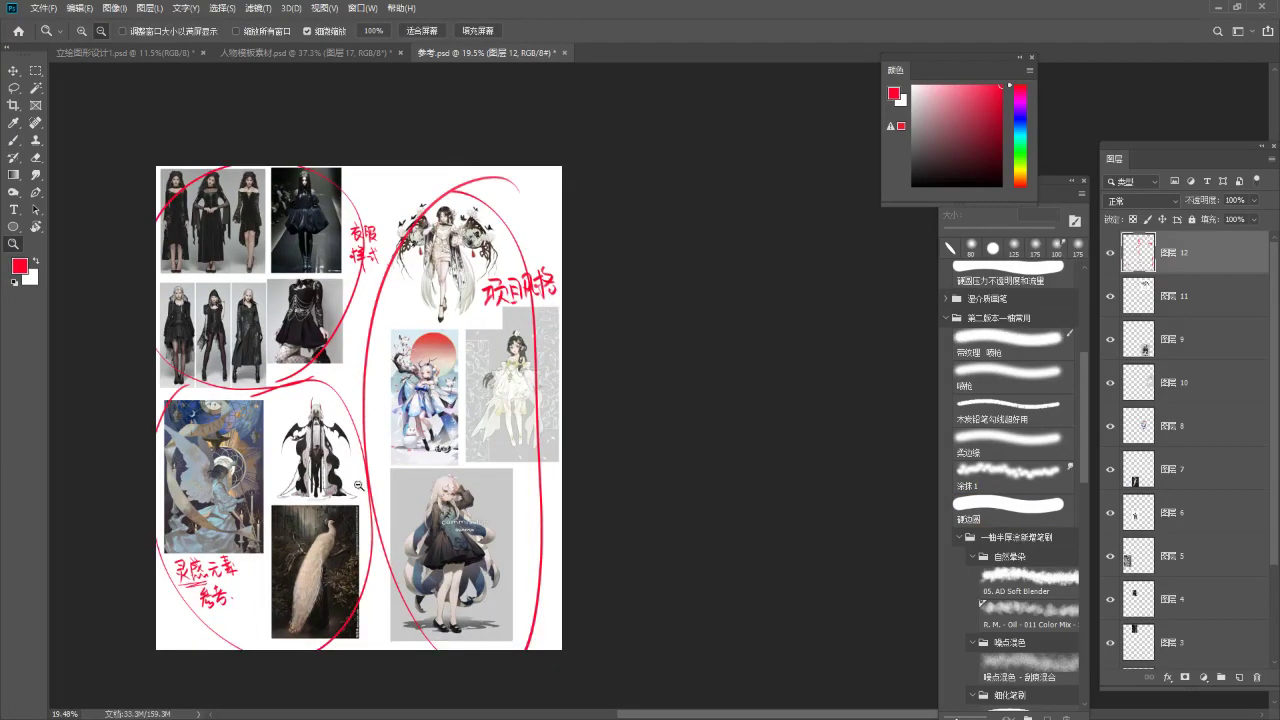
Float 参考.psd as a small reference window over 人物模板素材.psd and make the body template document active.
left_click_drag(342, 494, 362, 484)
key("b")
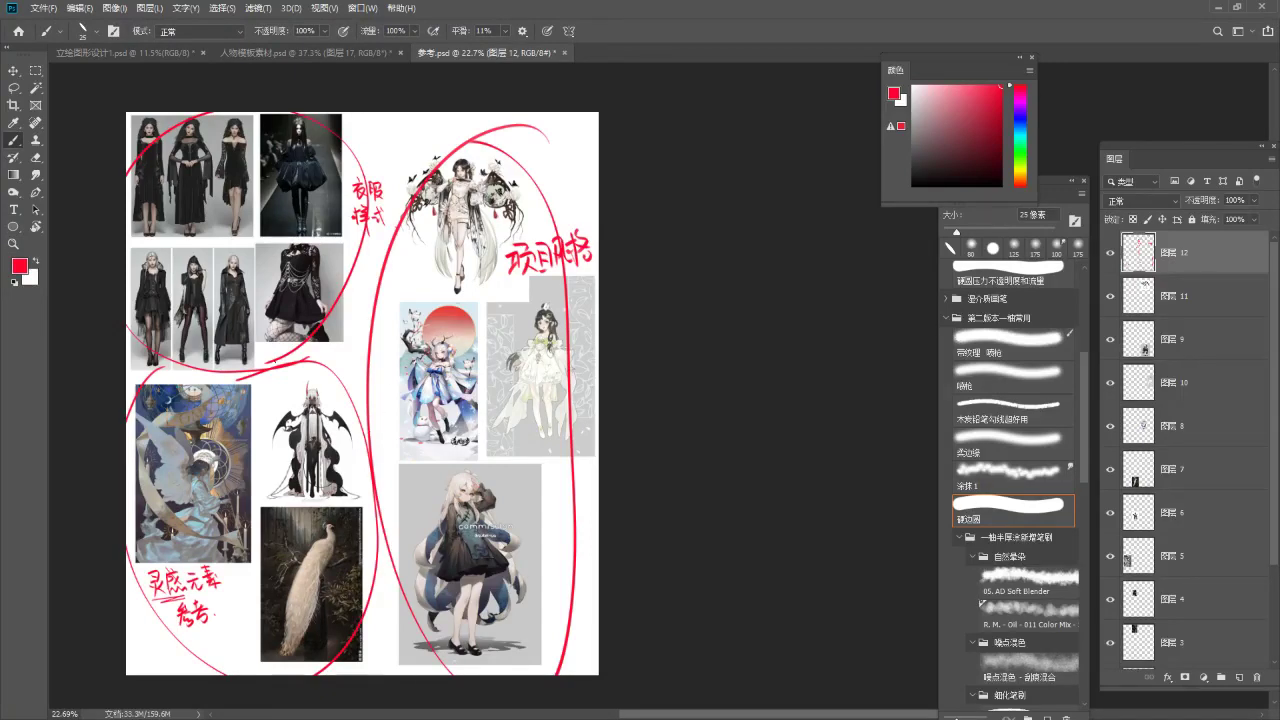
left_click(312, 57)
left_click(518, 54)
left_click_drag(518, 54, 348, 16)
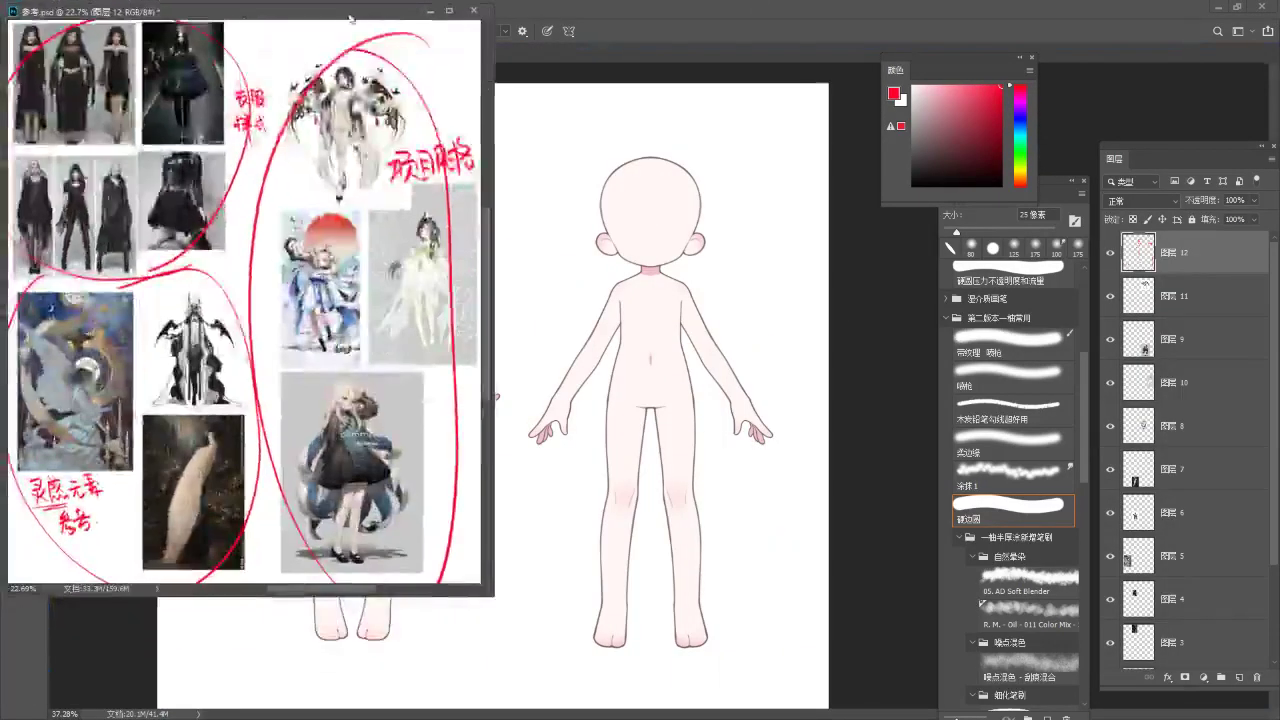
left_click_drag(494, 595, 284, 308)
left_click(497, 430)
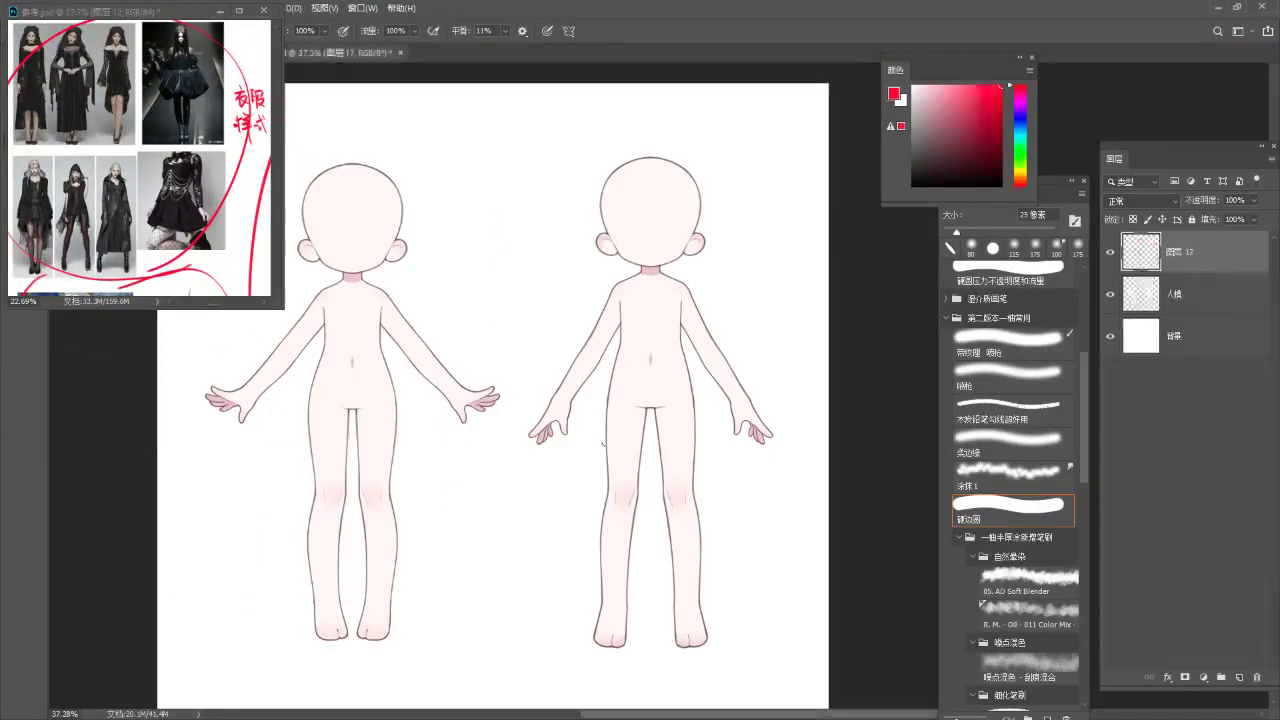
Merge 图层 17, which covers the facial features, into the 人模 layer.
left_click(1109, 252)
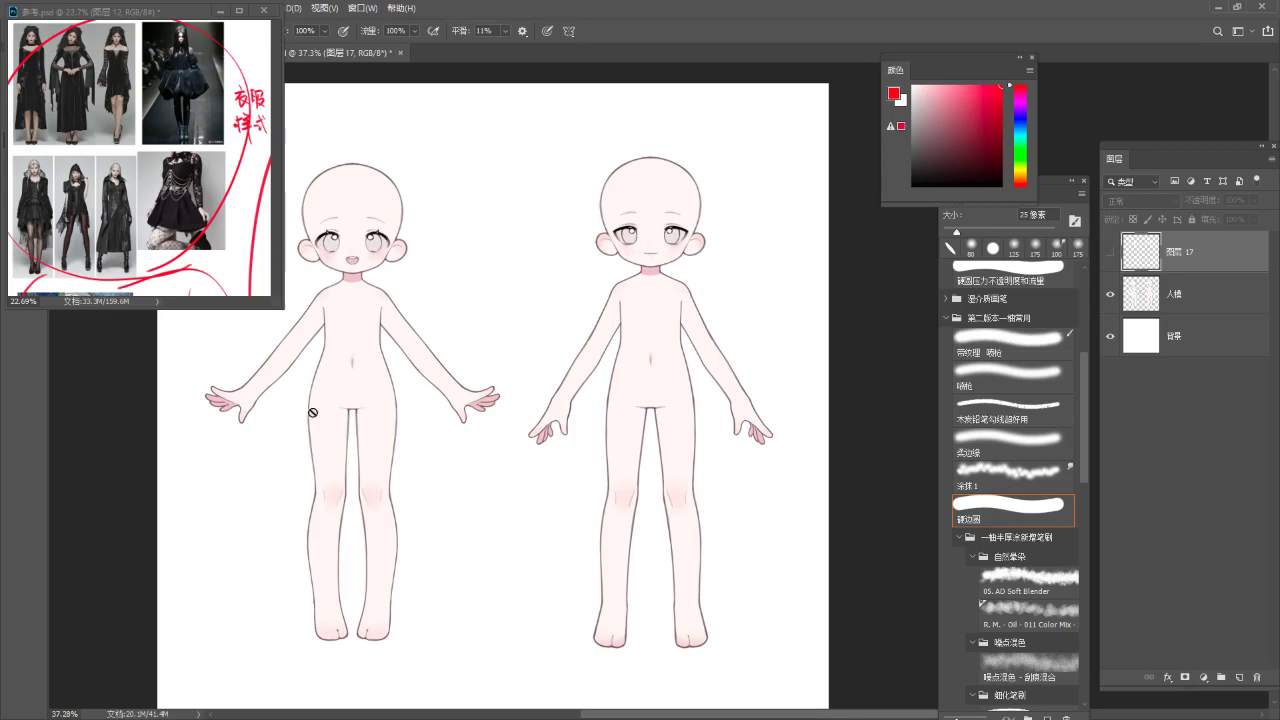
key("Delete")
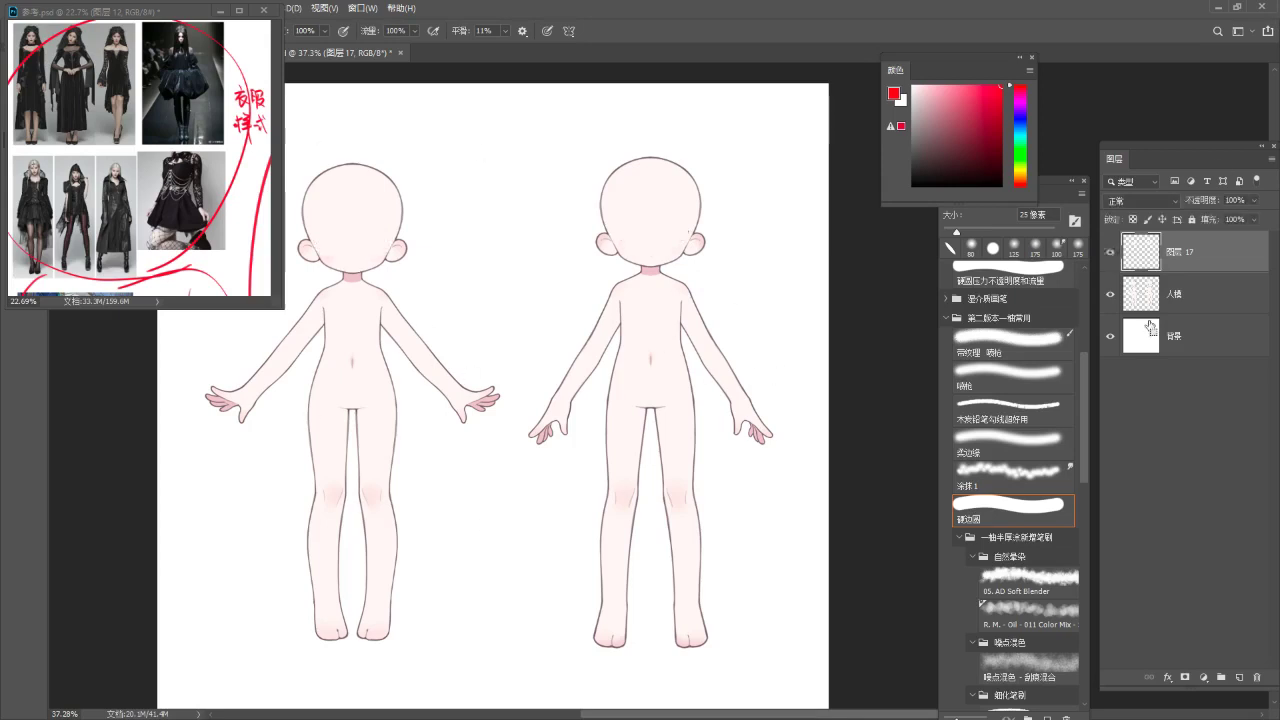
Lasso the right-hand body figure, cut it from 人模 onto its own layer and hide that layer.
key("l")
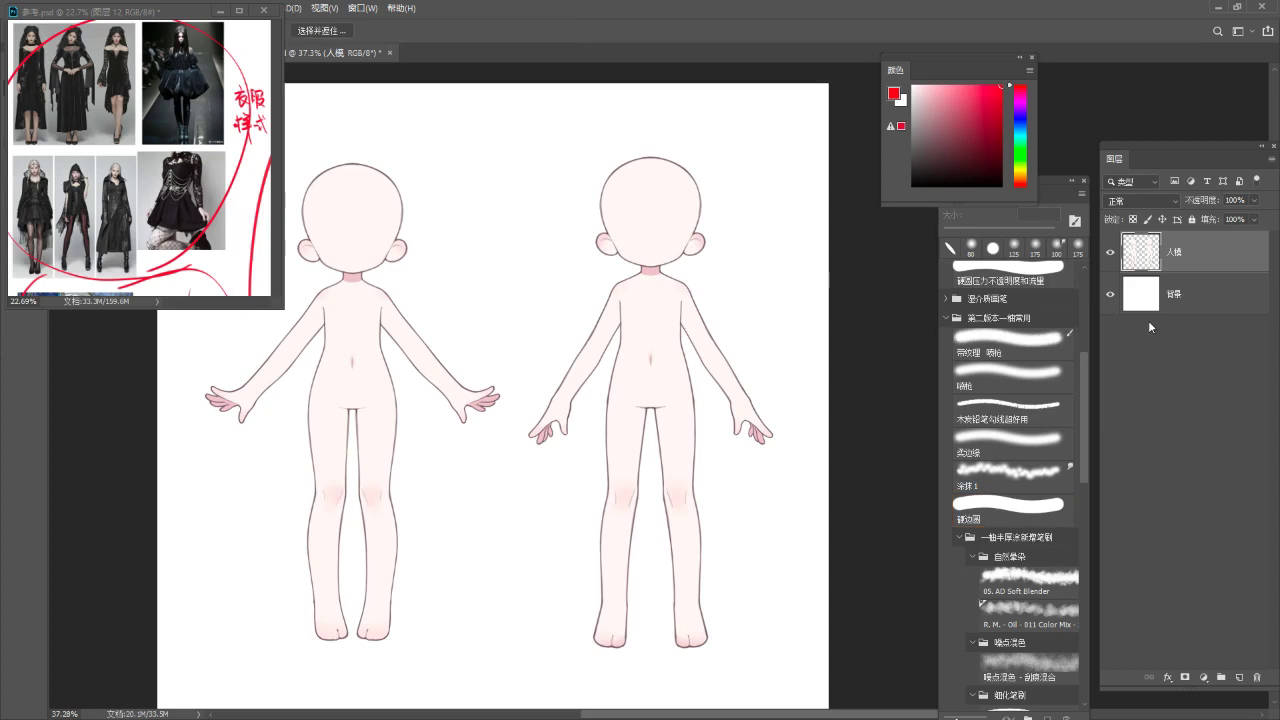
mouse_move(612, 125)
left_mouse_down()
mouse_move(549, 297)
mouse_move(515, 454)
left_mouse_up()
left_click_drag(781, 661, 806, 341)
key("space")
left_click_drag(728, 323, 706, 320)
mouse_move(767, 218)
left_mouse_down()
mouse_move(571, 137)
mouse_move(480, 463)
mouse_move(765, 628)
mouse_move(757, 114)
left_mouse_up()
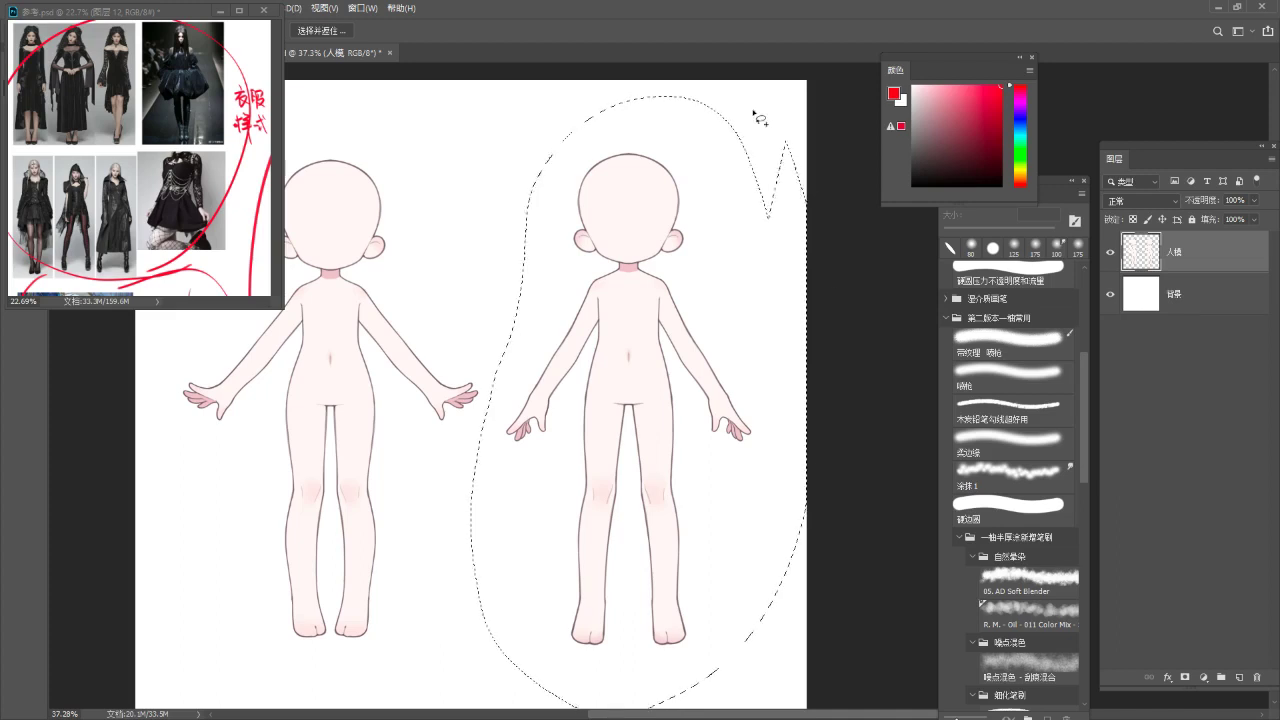
key("ctrl+j")
key("v")
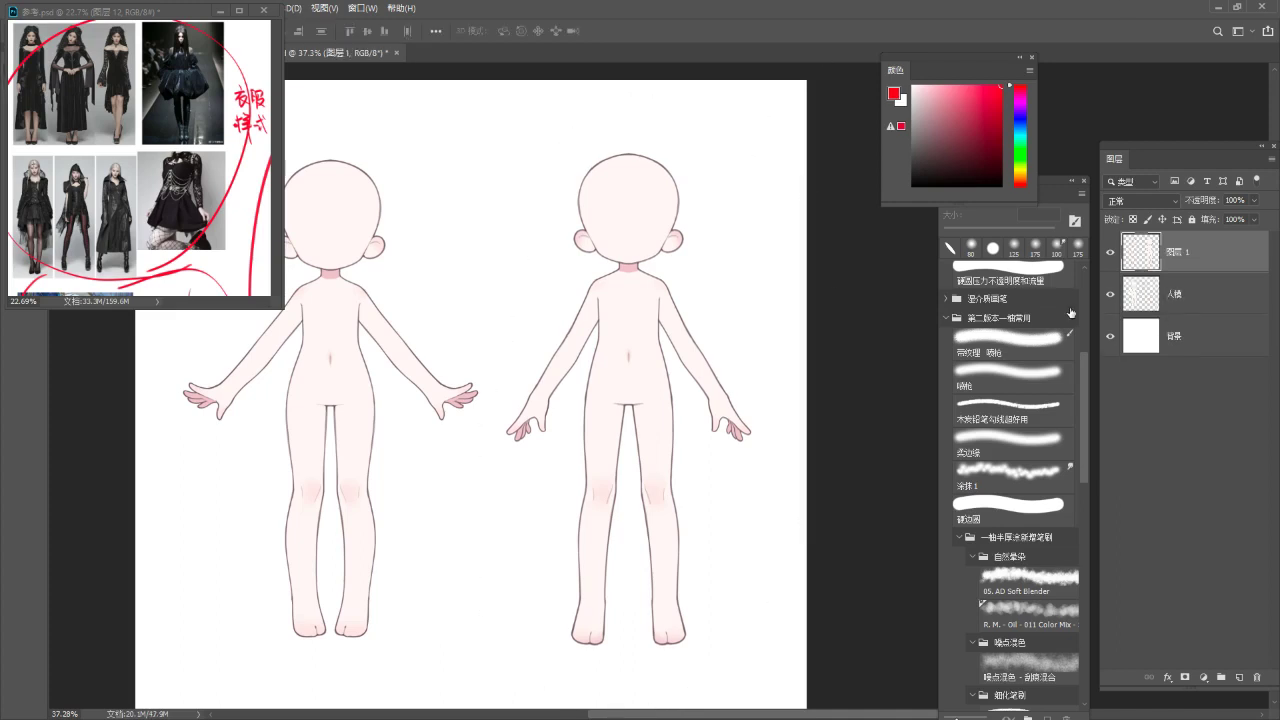
left_click(1112, 254)
Centre the remaining body on the canvas scaled to 115.50% and lower the 人模 layer's opacity to 26%.
left_click(1140, 294)
key("ctrl+t")
left_click_drag(342, 435, 494, 391)
scroll(537, 359, "down", 5)
left_click_drag(575, 471, 590, 505)
left_click_drag(512, 388, 489, 401)
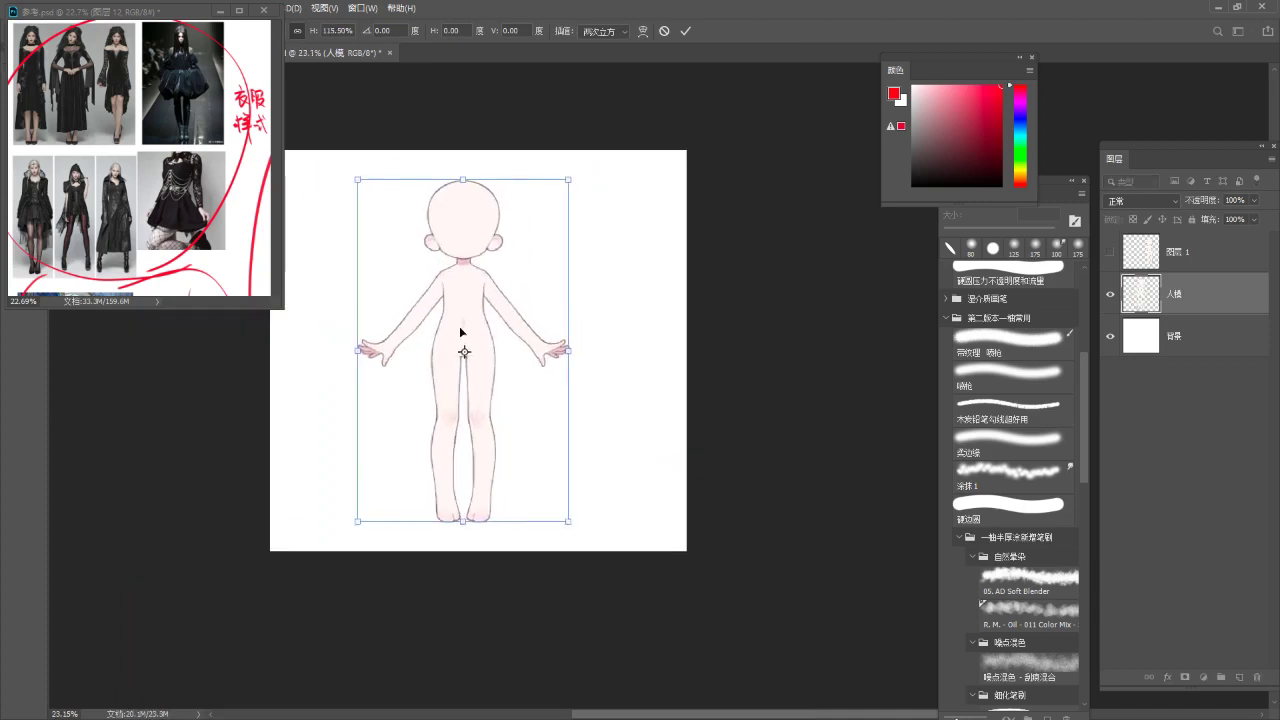
scroll(465, 353, "up", 3)
key("Return")
left_click(1253, 203)
left_click_drag(1255, 216, 1212, 218)
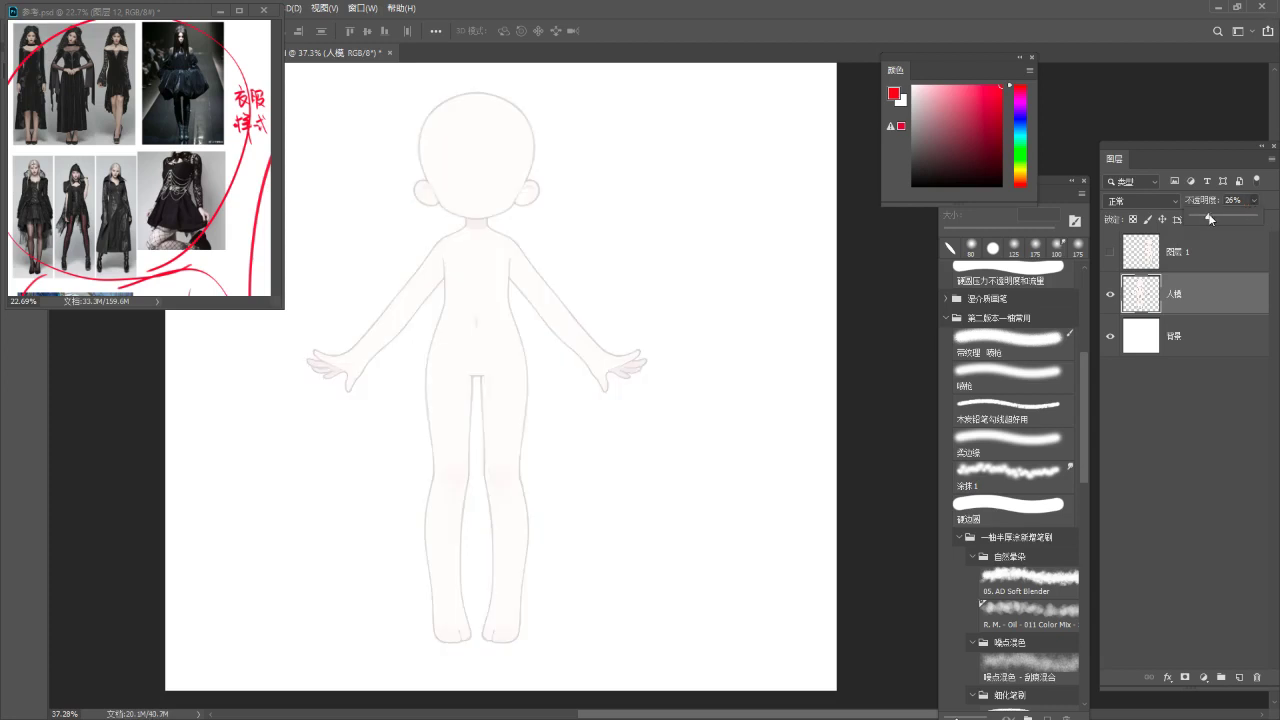
Reposition the floating 参考.psd window beside the faded body, clear of the menus, and make the body template active again.
left_click(281, 310)
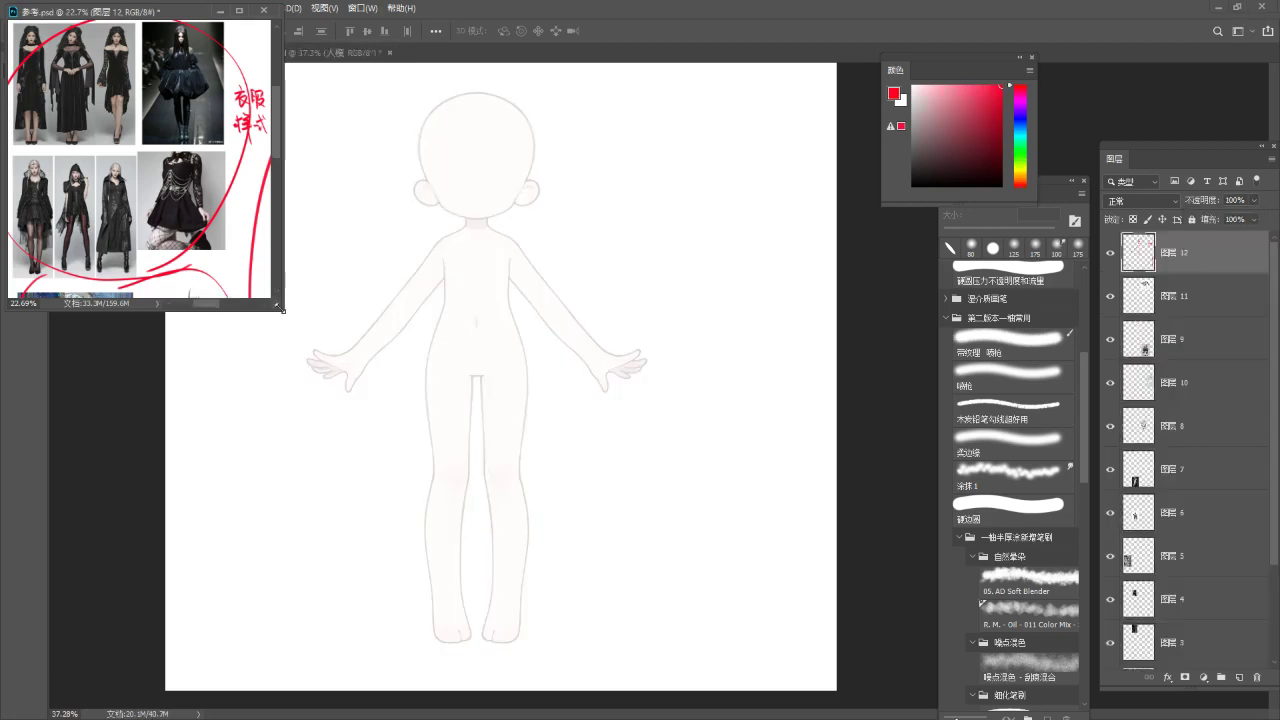
left_click_drag(282, 310, 280, 310)
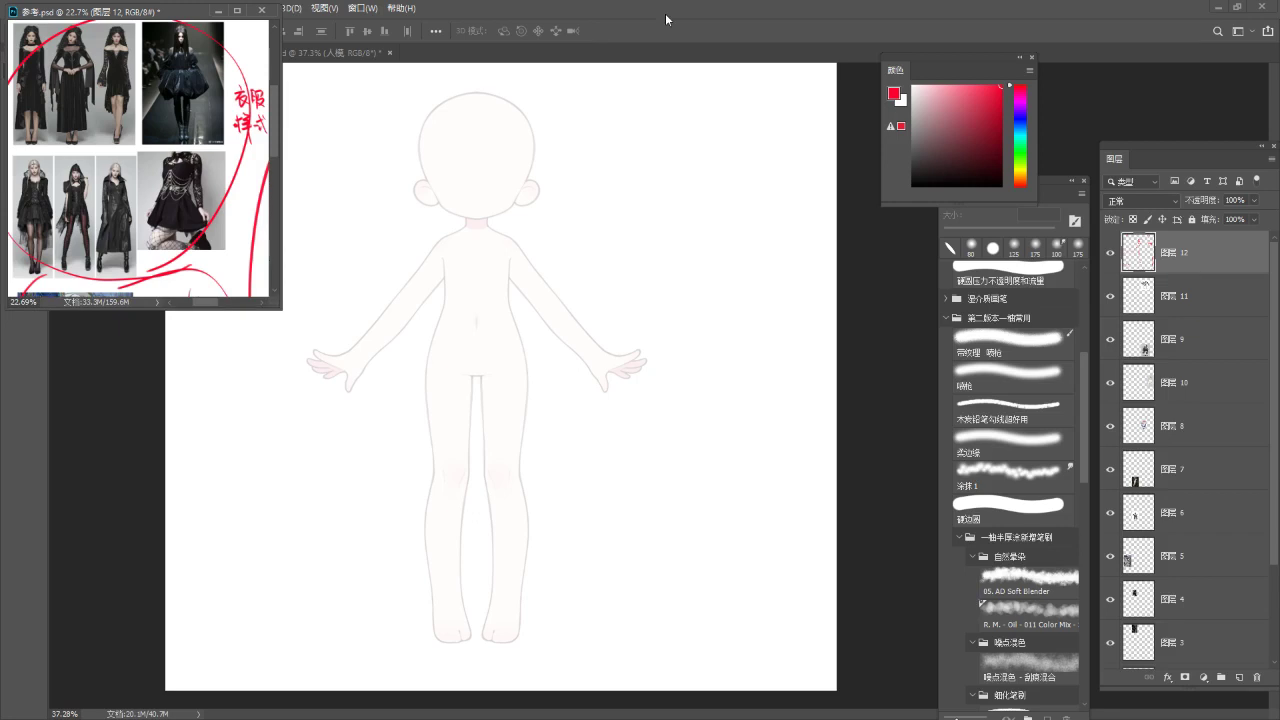
left_click(528, 286)
left_click_drag(132, 12, 150, 78)
left_click(483, 333)
left_click_drag(291, 371, 250, 363)
left_click(565, 372)
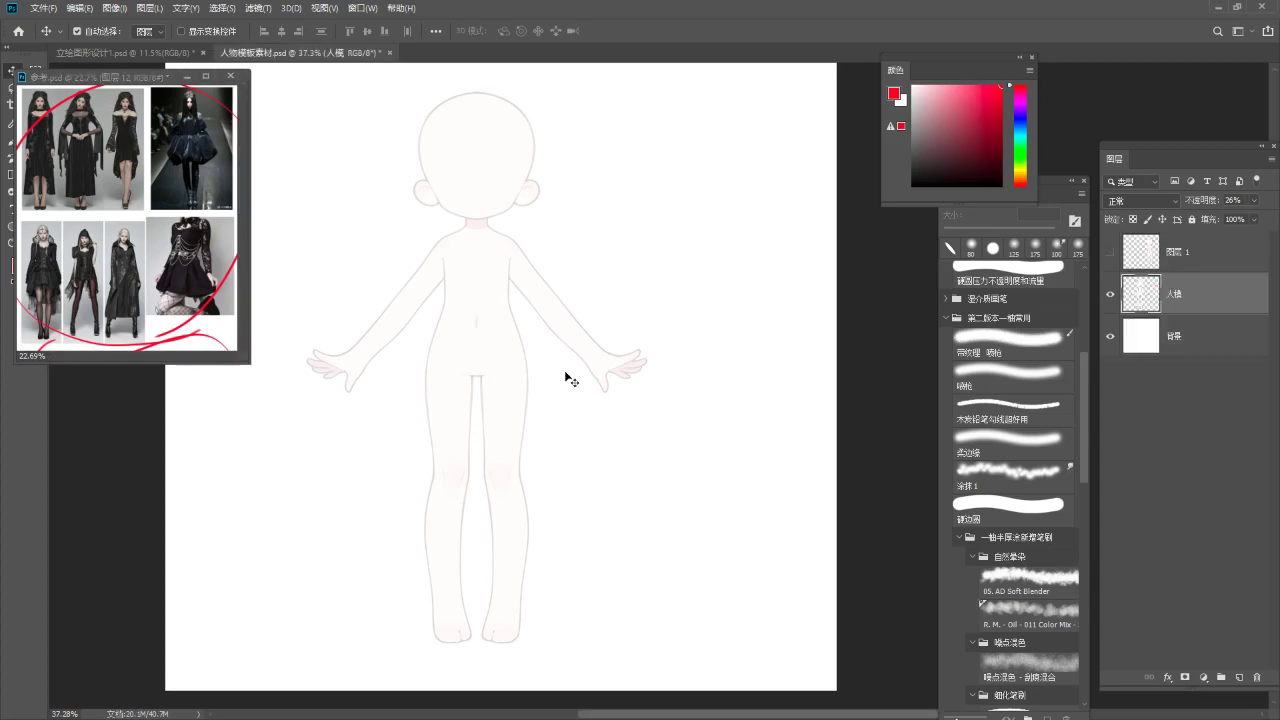
Select the 硬边圆 brush and add a new layer above 人模 at 85% opacity.
left_click(1011, 516)
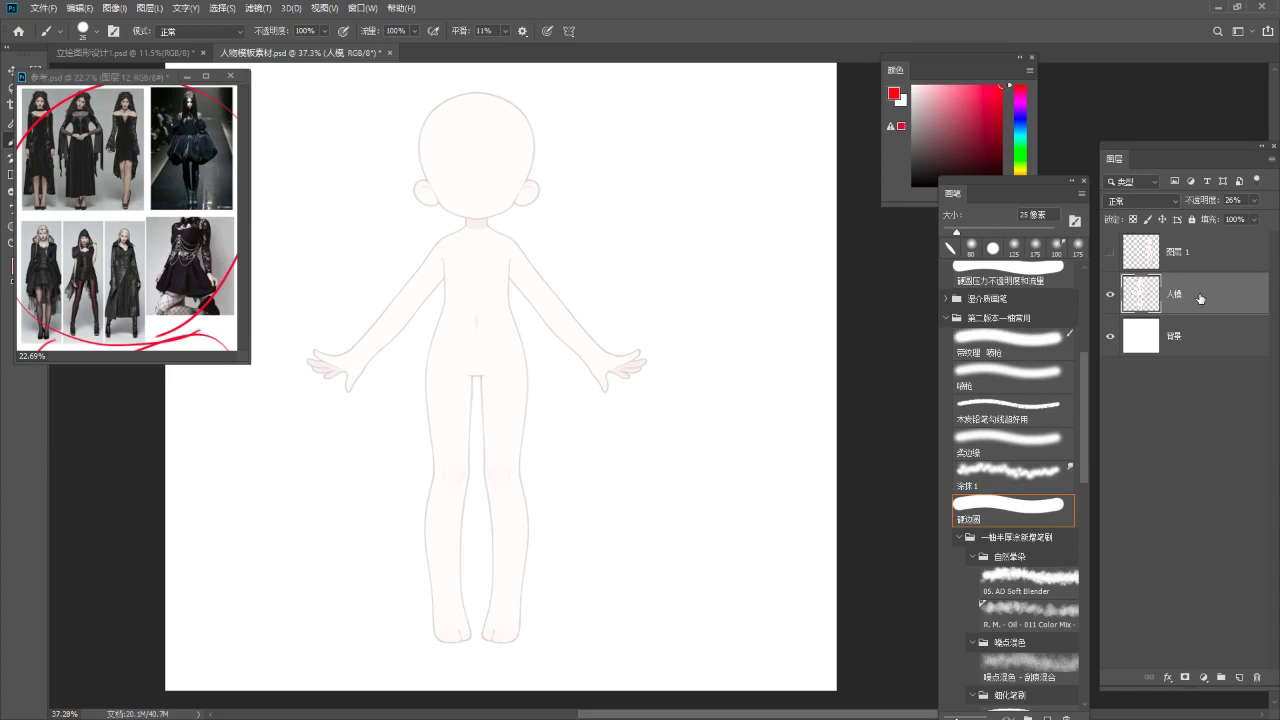
left_click(1204, 338)
left_click(1206, 297)
key("ctrl+alt+shift+n")
left_click_drag(593, 366, 624, 363)
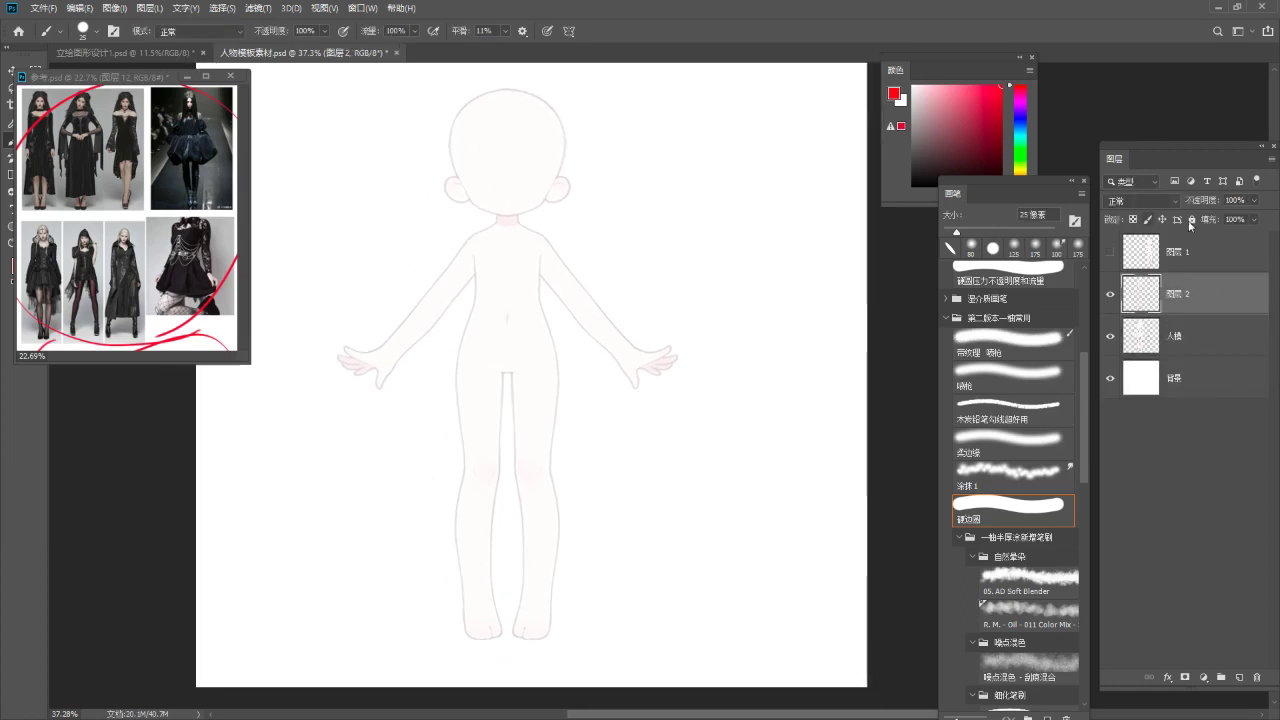
left_click(1254, 200)
left_click_drag(1256, 218, 1241, 219)
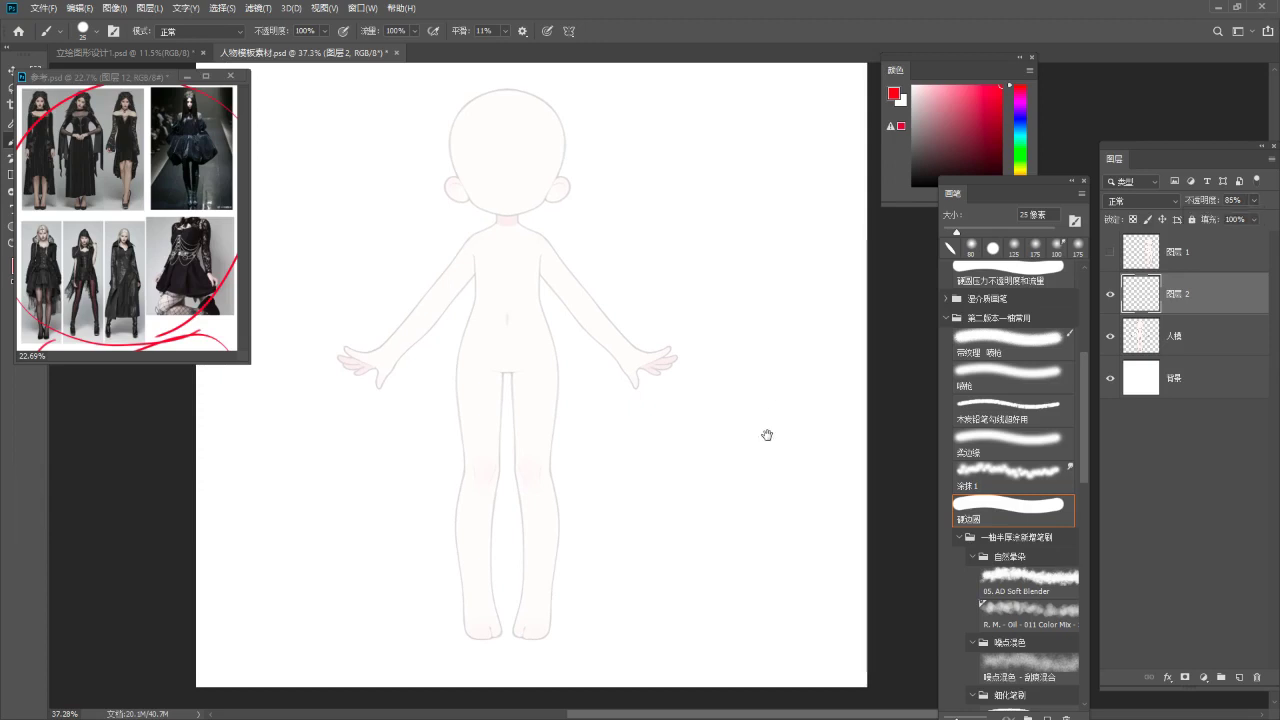
Choose a muted grey brush colour and lower the new layer's opacity to 39%, testing strokes over the body and undoing them.
left_click_drag(777, 409, 770, 428)
left_click(917, 110)
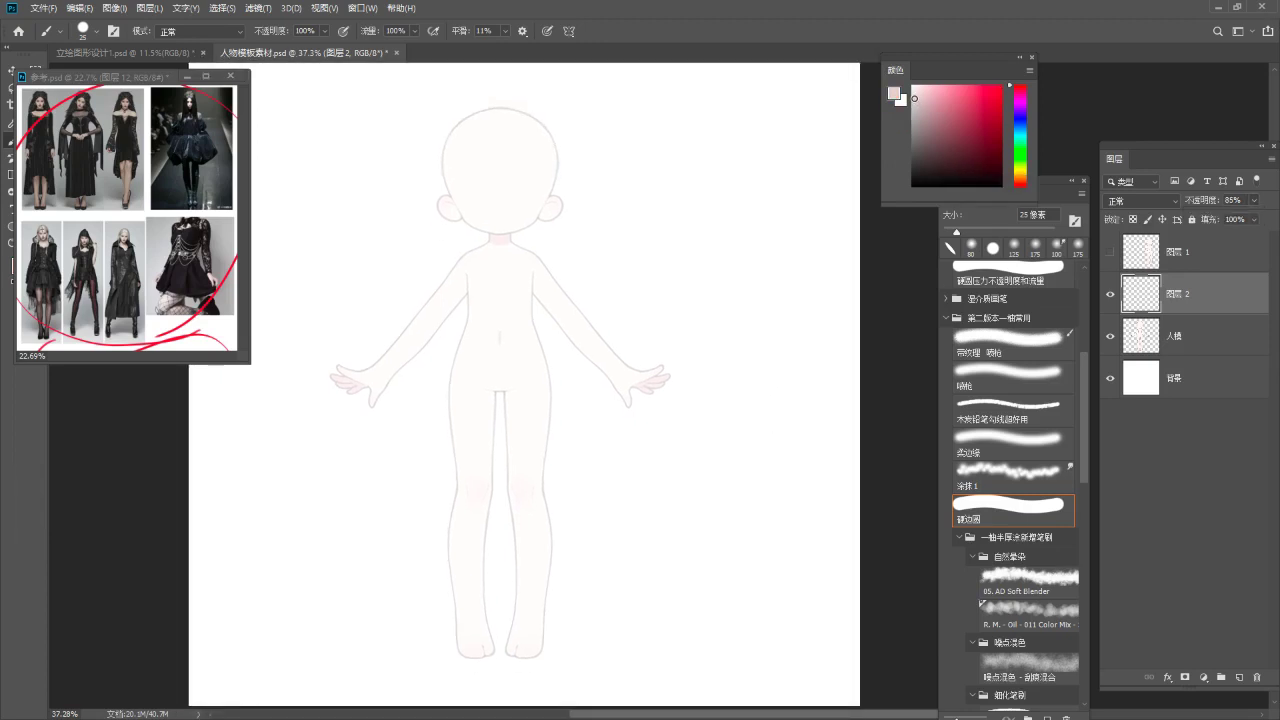
mouse_move(476, 283)
left_mouse_down()
mouse_move(472, 374)
mouse_move(488, 418)
left_mouse_up()
key("ctrl+z")
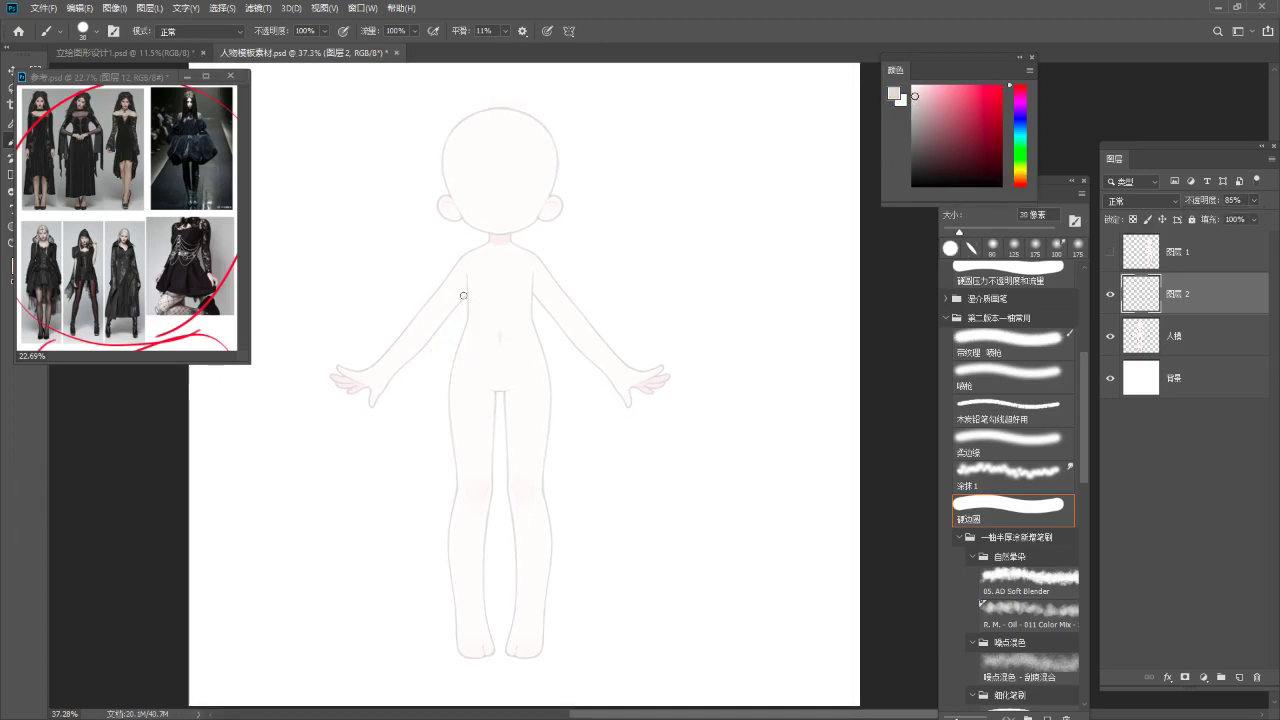
key("bracketright")
key("bracketright")
key("bracketright")
left_click_drag(461, 284, 476, 356)
key("ctrl+z")
left_click_drag(1253, 205, 1229, 221)
mouse_move(432, 272)
left_mouse_down()
mouse_move(509, 329)
mouse_move(482, 445)
left_mouse_up()
key("ctrl+z")
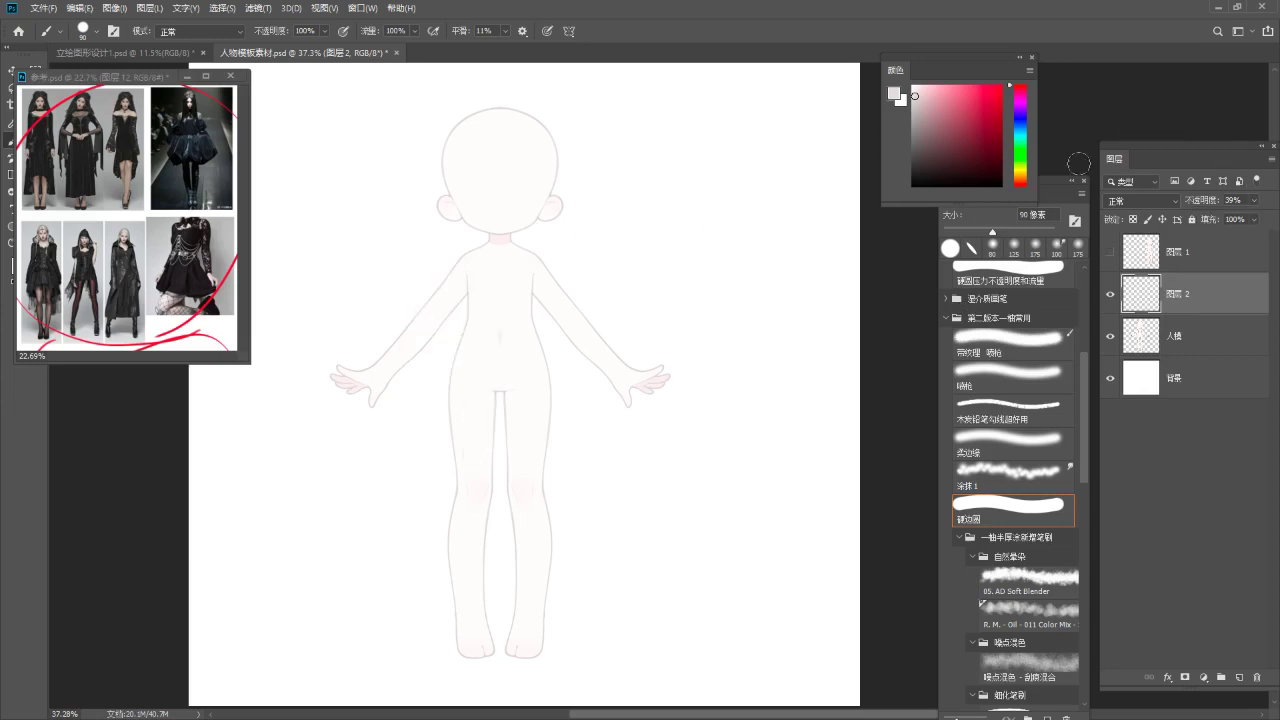
mouse_move(420, 290)
left_mouse_down()
mouse_move(416, 372)
mouse_move(484, 344)
left_mouse_up()
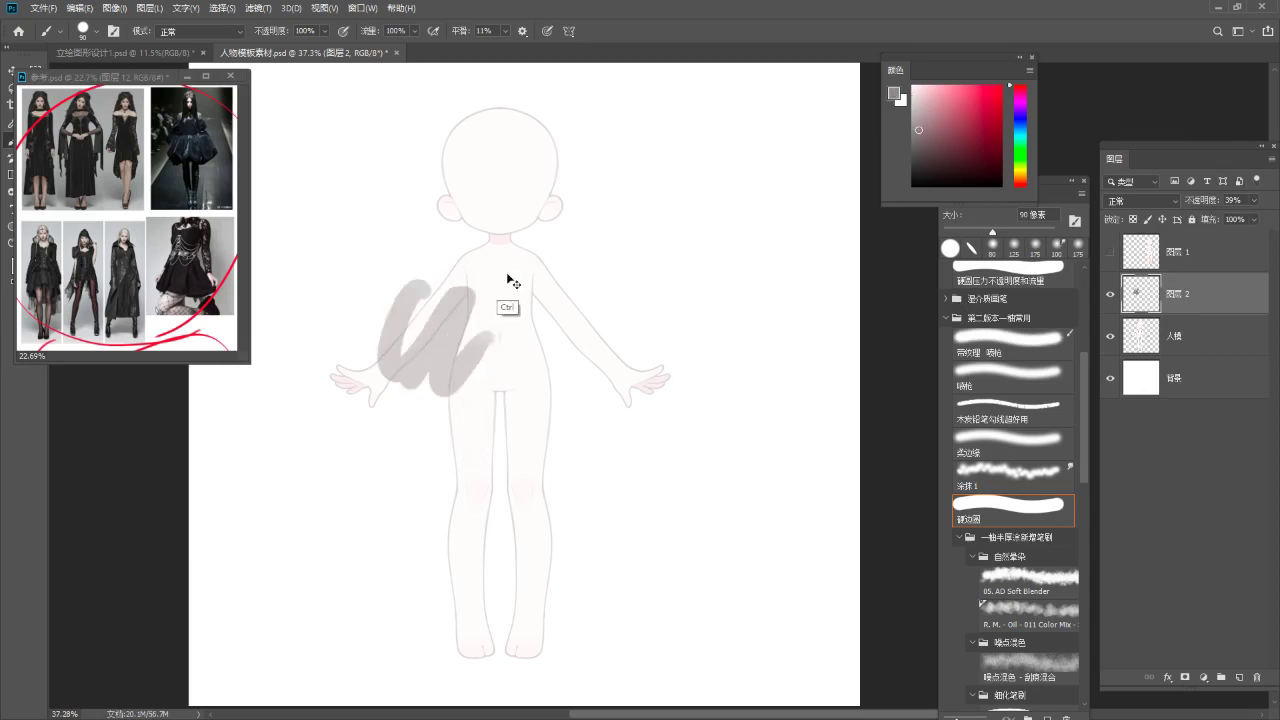
key("ctrl+z")
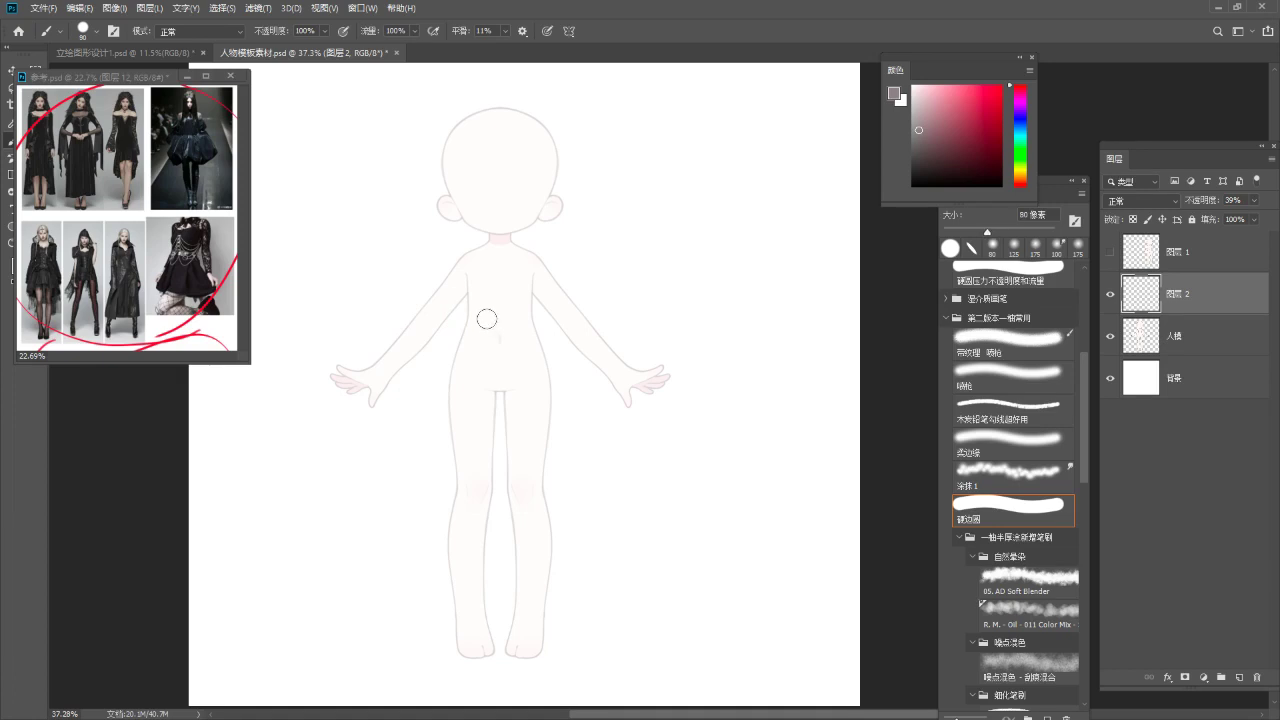
Examine the triangle-shaped character examples in 立绘图形设计1.psd and return to the body template in 人物模板素材.psd.
left_click(175, 52)
left_click_drag(743, 246, 551, 298)
left_click_drag(641, 247, 697, 366)
left_click_drag(528, 290, 653, 271)
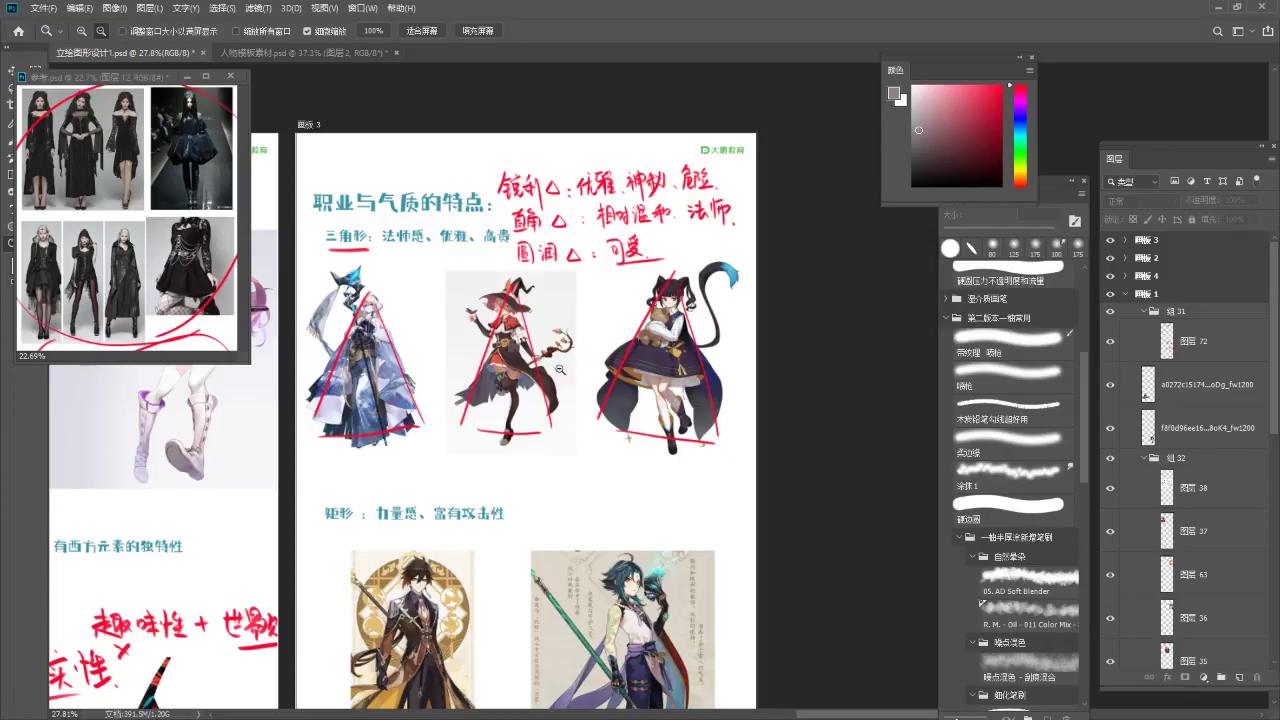
key("b")
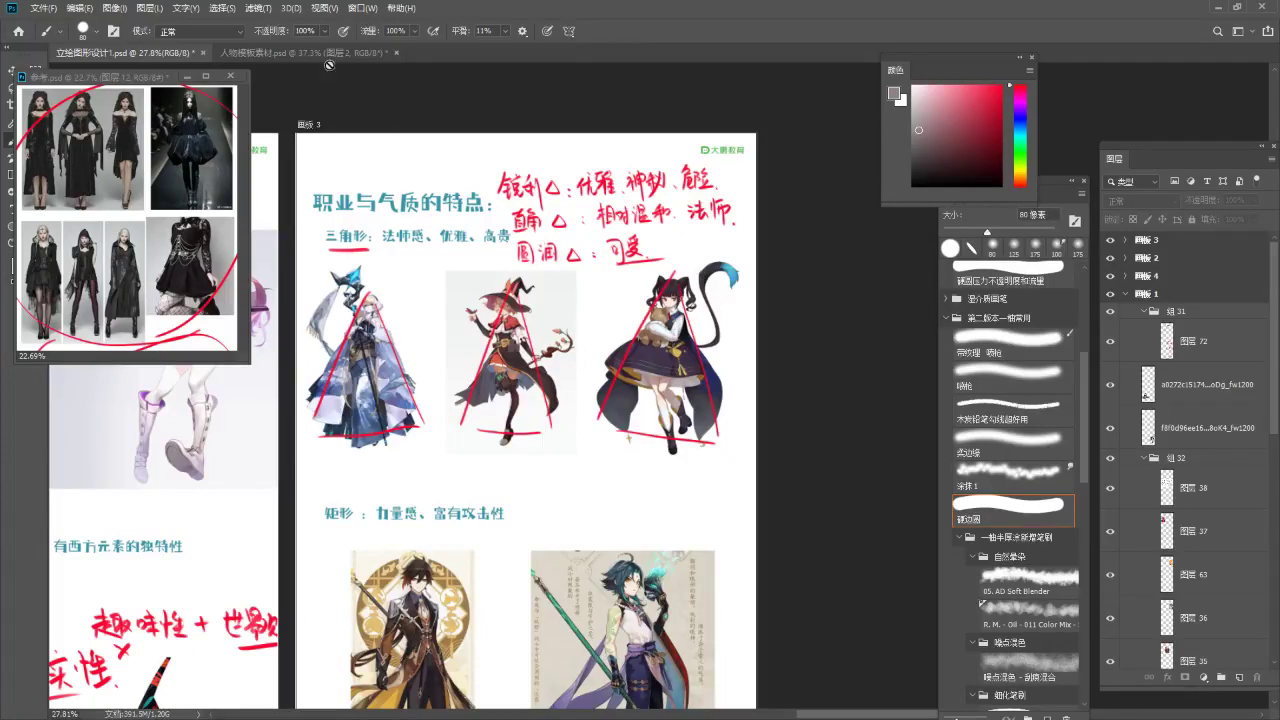
left_click(300, 52)
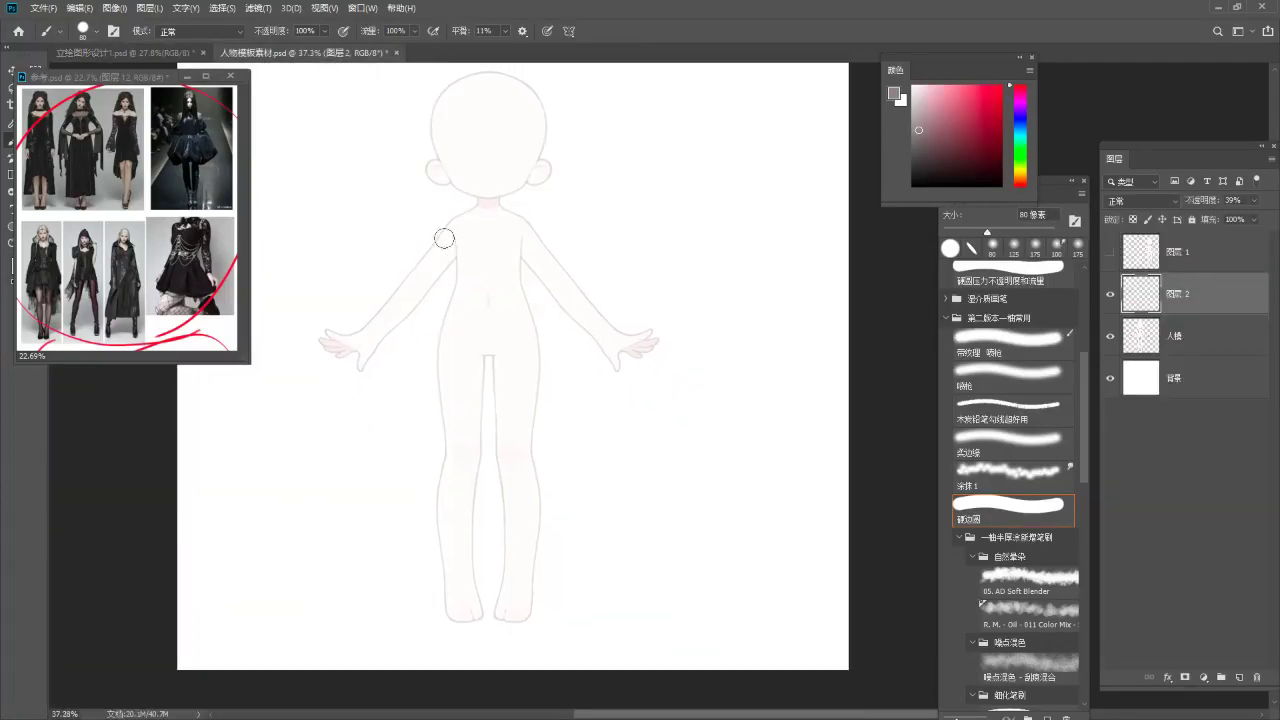
mouse_move(468, 228)
left_mouse_down()
mouse_move(391, 494)
mouse_move(368, 481)
mouse_move(564, 492)
left_mouse_up()
key("ctrl+z")
key("ctrl+z")
left_click_drag(374, 471, 557, 468)
key("ctrl+z")
Enlarge the brush to 125 px and paint the hem and left half of a triangular grey dress silhouette over the body.
key("bracketright")
key("bracketright")
key("bracketright")
left_click_drag(366, 484, 566, 482)
left_click_drag(478, 234, 402, 422)
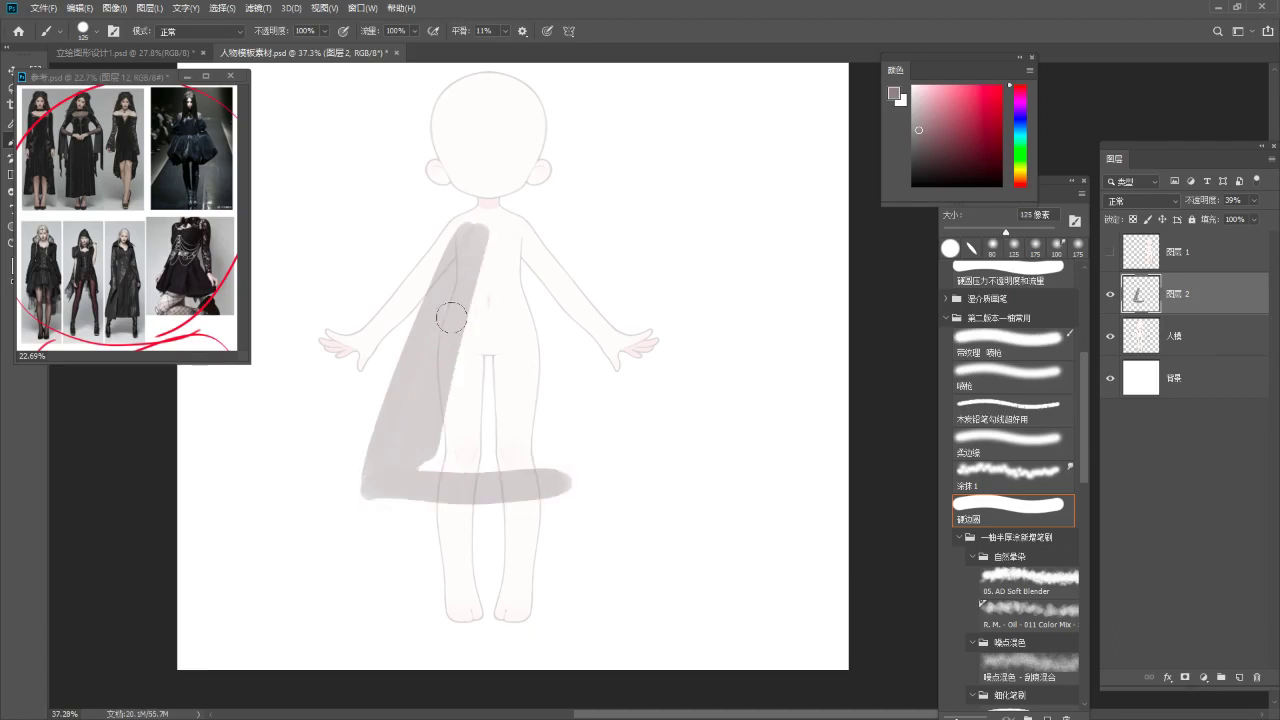
key("F5")
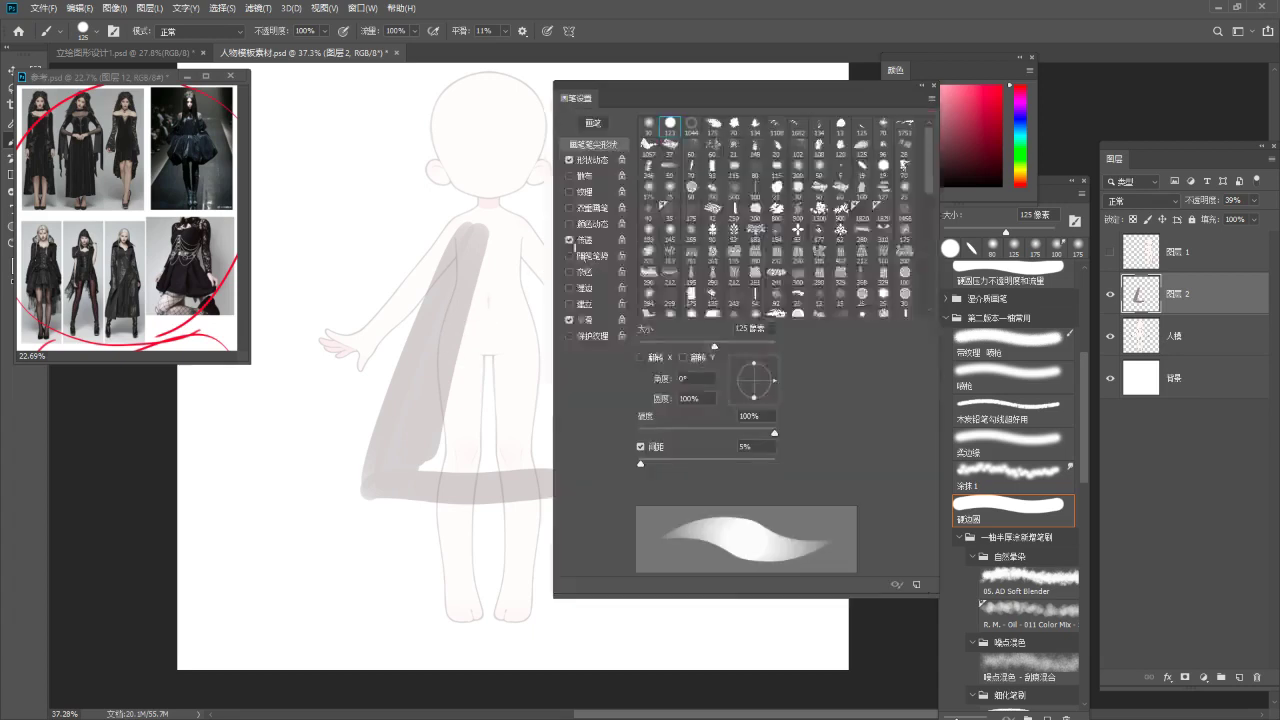
key("F5")
mouse_move(476, 238)
left_mouse_down()
mouse_move(480, 331)
mouse_move(405, 485)
left_mouse_up()
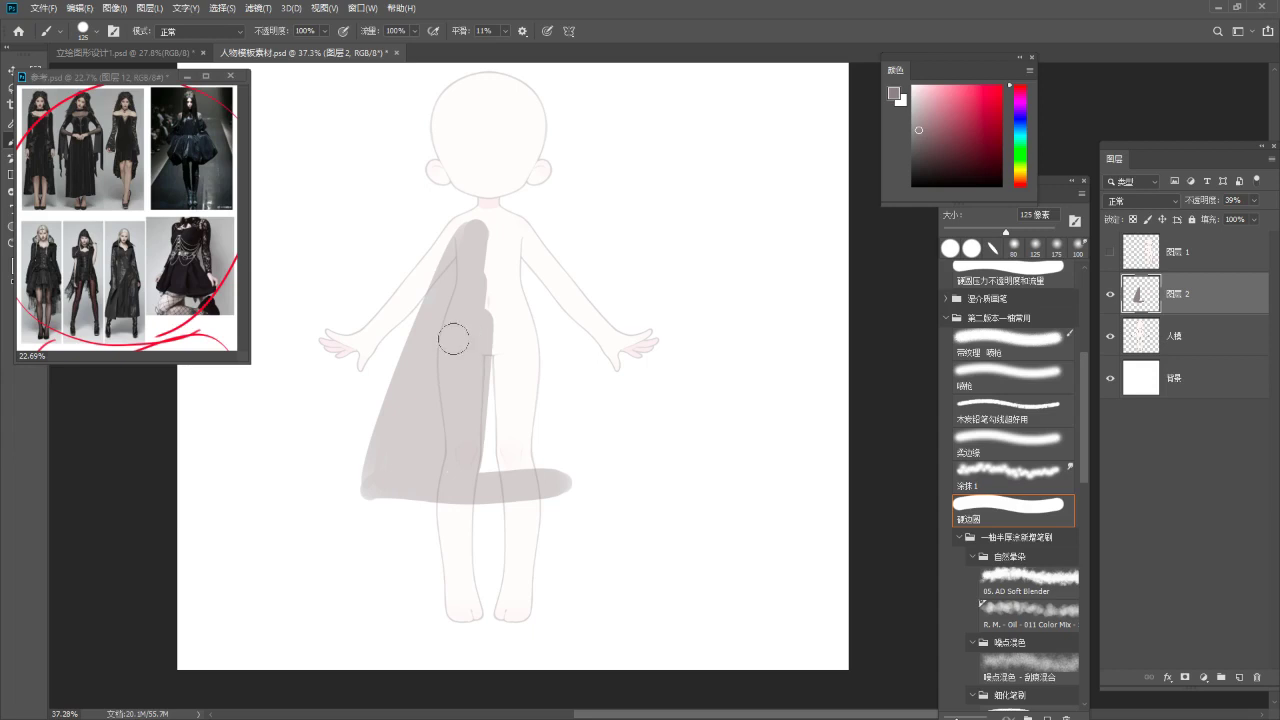
Fill the right half of the dress silhouette down to the hem and cover the neckline and shoulders.
mouse_move(492, 252)
left_mouse_down()
mouse_move(505, 468)
mouse_move(508, 440)
mouse_move(462, 447)
mouse_move(517, 443)
mouse_move(526, 257)
mouse_move(560, 486)
mouse_move(564, 444)
left_mouse_up()
left_click_drag(522, 273, 565, 473)
key("ctrl+z")
mouse_move(473, 491)
left_mouse_down()
mouse_move(552, 477)
mouse_move(387, 484)
mouse_move(588, 487)
left_mouse_up()
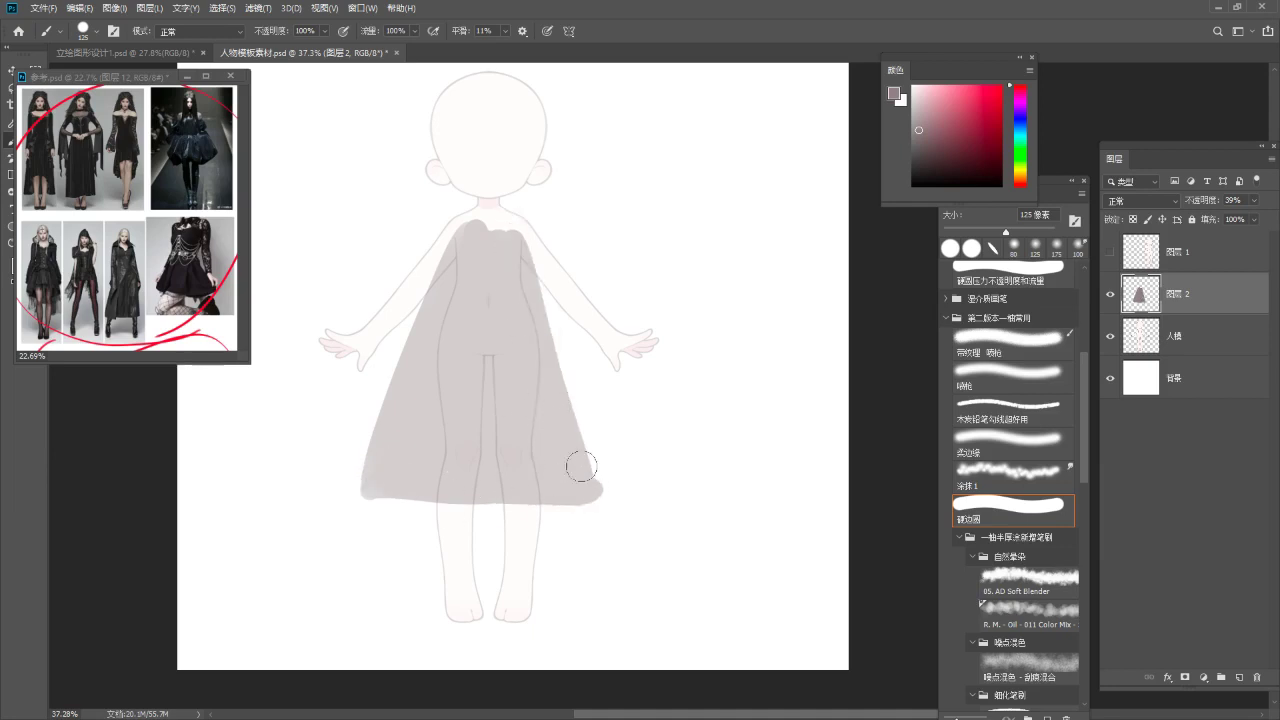
left_click_drag(521, 263, 575, 486)
key("ctrl+z")
mouse_move(466, 218)
left_mouse_down()
mouse_move(526, 226)
mouse_move(544, 347)
mouse_move(527, 353)
mouse_move(465, 242)
mouse_move(436, 311)
mouse_move(435, 430)
mouse_move(488, 217)
mouse_move(525, 227)
left_mouse_up()
Reduce the brush to 60 px and paint short flared sleeves over both upper arms of the dress.
left_click_drag(446, 236, 417, 281)
key("ctrl+z")
key("ctrl+z")
key("bracketleft")
key("bracketleft")
key("bracketleft")
key("bracketleft")
key("bracketleft")
mouse_move(439, 228)
left_mouse_down()
mouse_move(410, 244)
mouse_move(432, 264)
mouse_move(438, 238)
mouse_move(412, 248)
mouse_move(417, 286)
left_mouse_up()
key("ctrl+z")
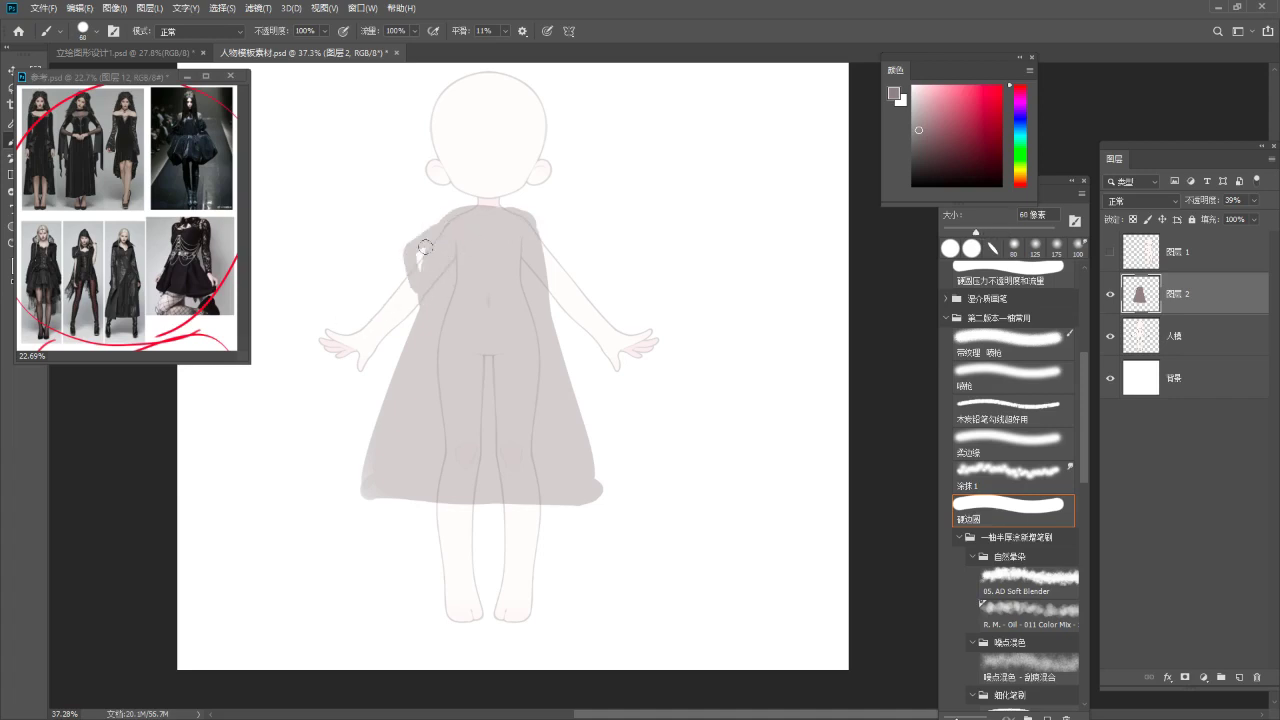
key("ctrl+z")
mouse_move(538, 224)
left_mouse_down()
mouse_move(562, 258)
mouse_move(548, 316)
mouse_move(567, 284)
mouse_move(546, 245)
left_mouse_up()
key("ctrl+z")
key("ctrl+z")
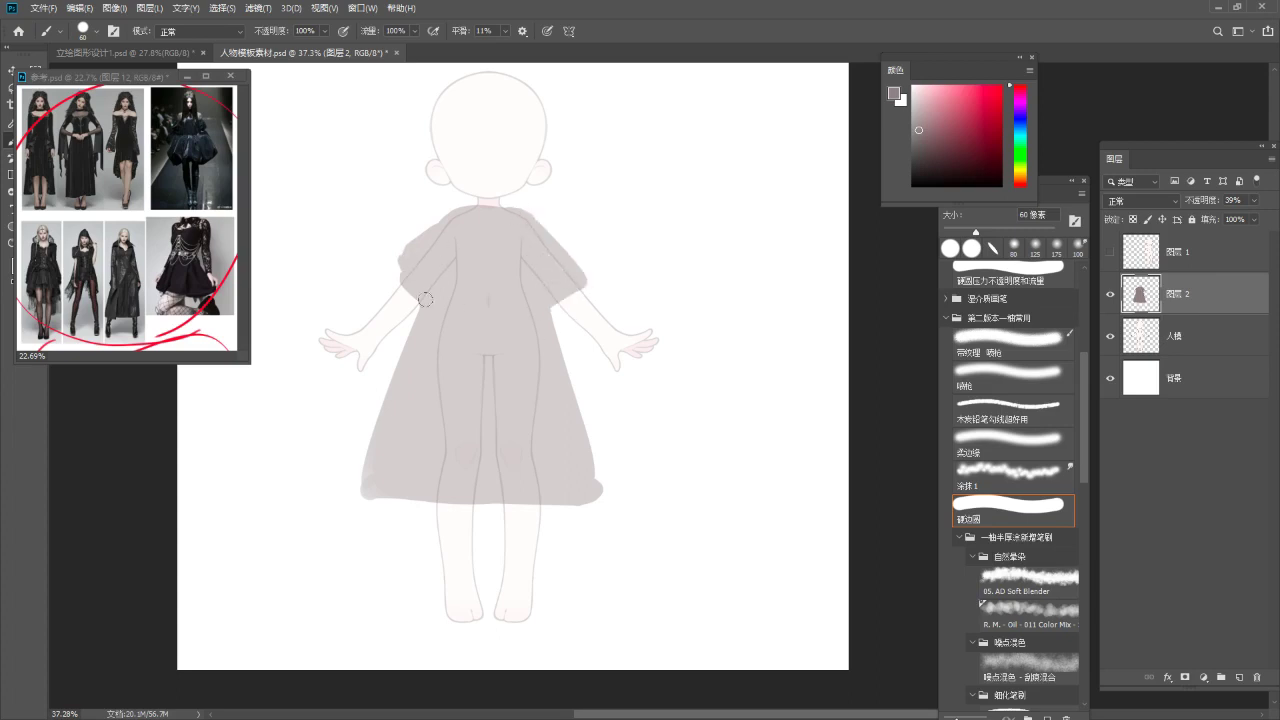
Repaint the left sleeve with a cleaner, pointed outer edge to match the right sleeve.
left_click_drag(509, 326, 498, 381)
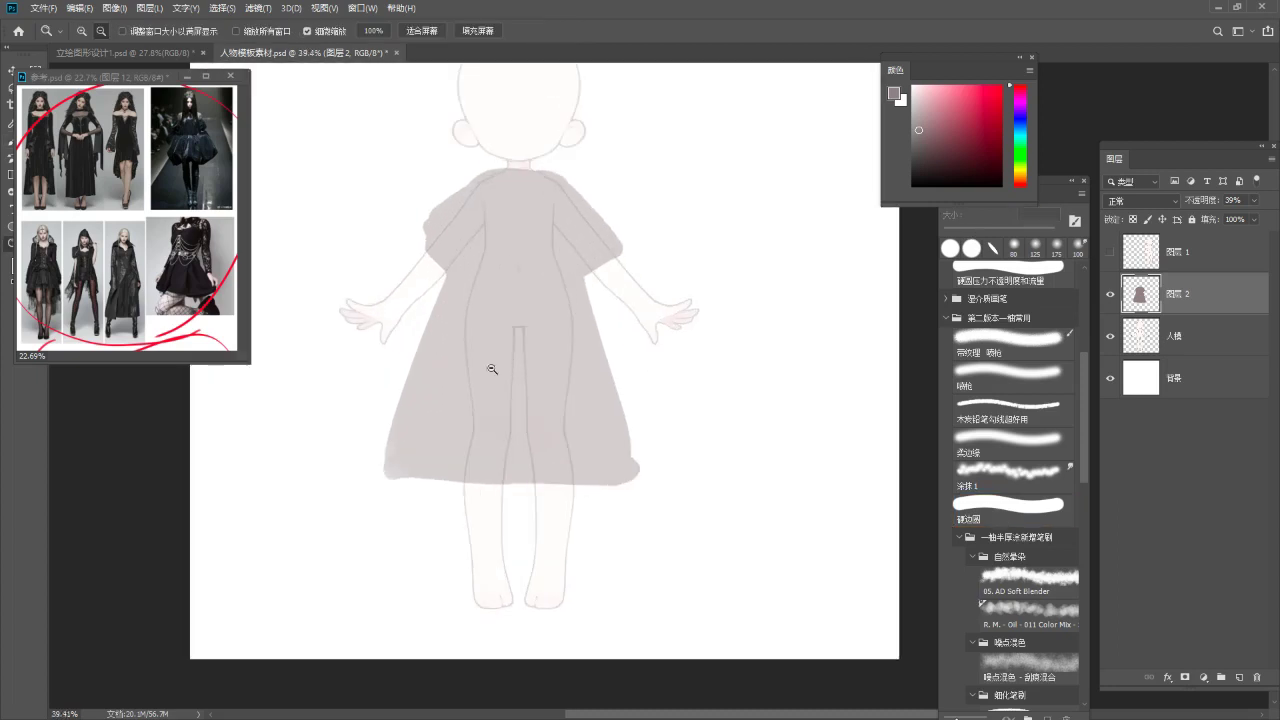
scroll(490, 340, "down", 3)
key("b")
scroll(485, 440, "up", 4)
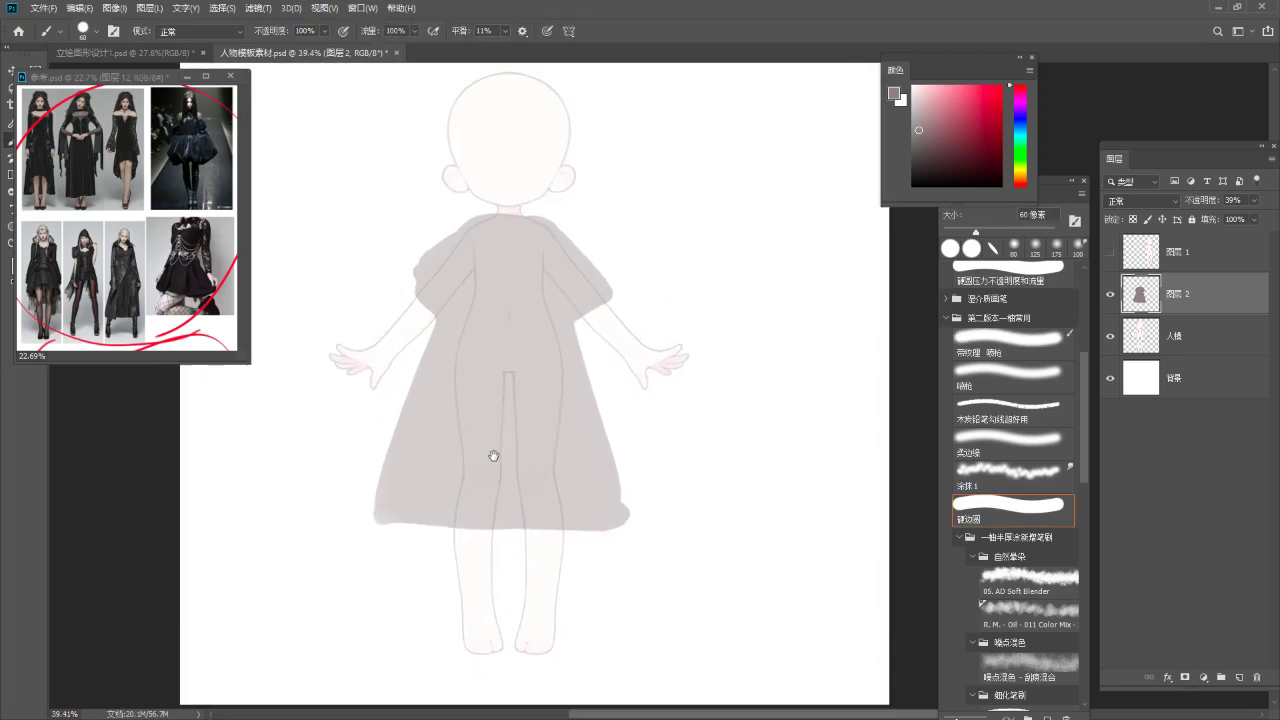
key("ctrl+z")
left_click_drag(461, 230, 407, 282)
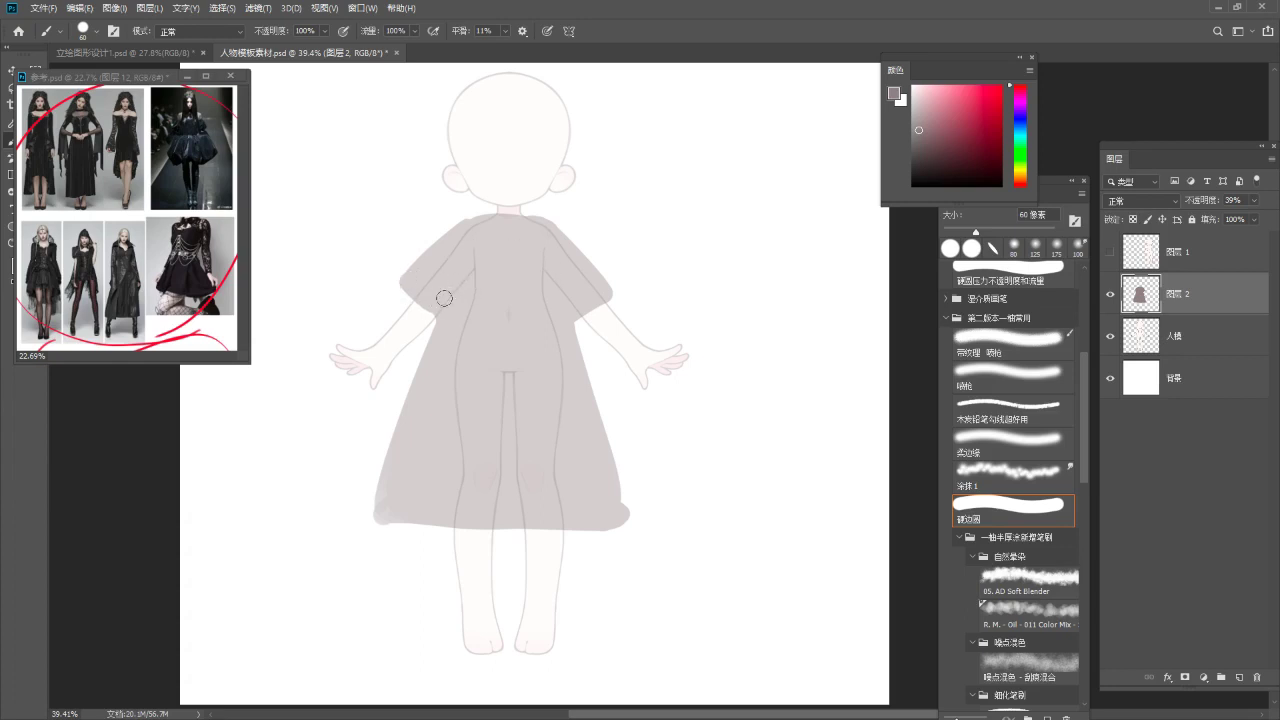
Set the eraser to the 硬边圆 tip and reshape the dress's right hem corner into a sharper point.
mouse_move(505, 266)
left_mouse_down()
mouse_move(490, 281)
mouse_move(446, 269)
mouse_move(549, 241)
left_mouse_up()
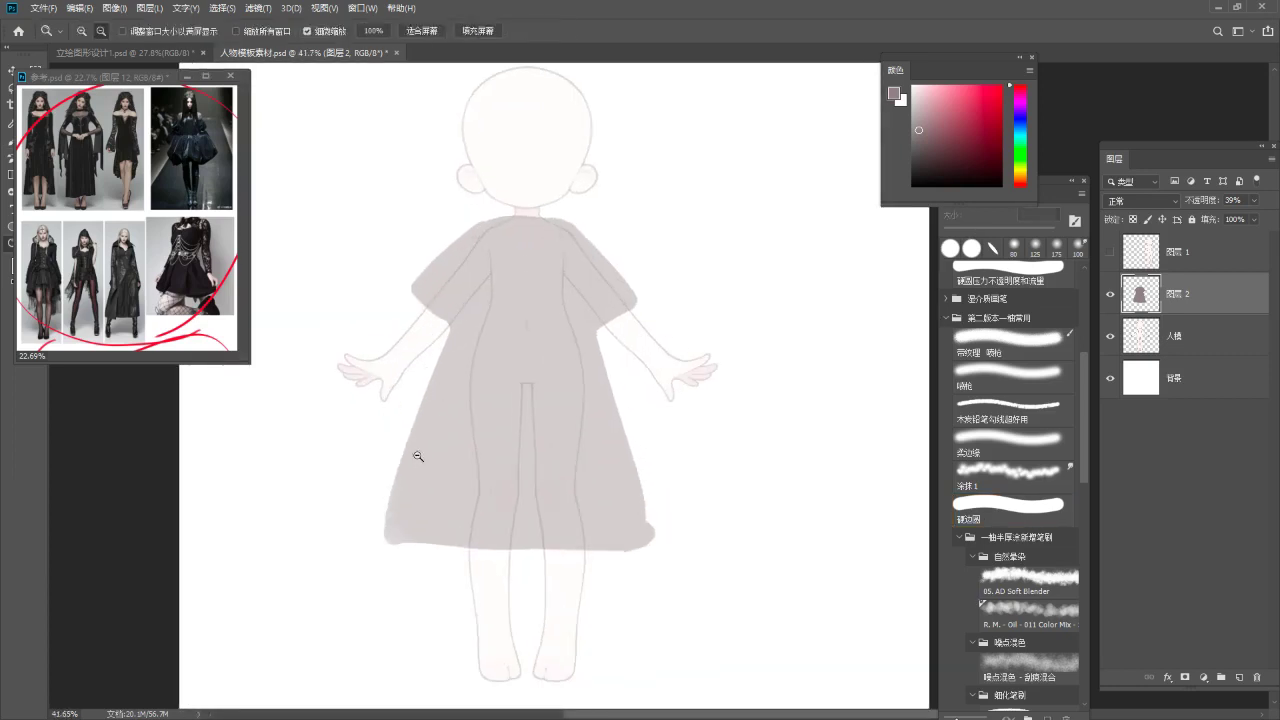
key("e")
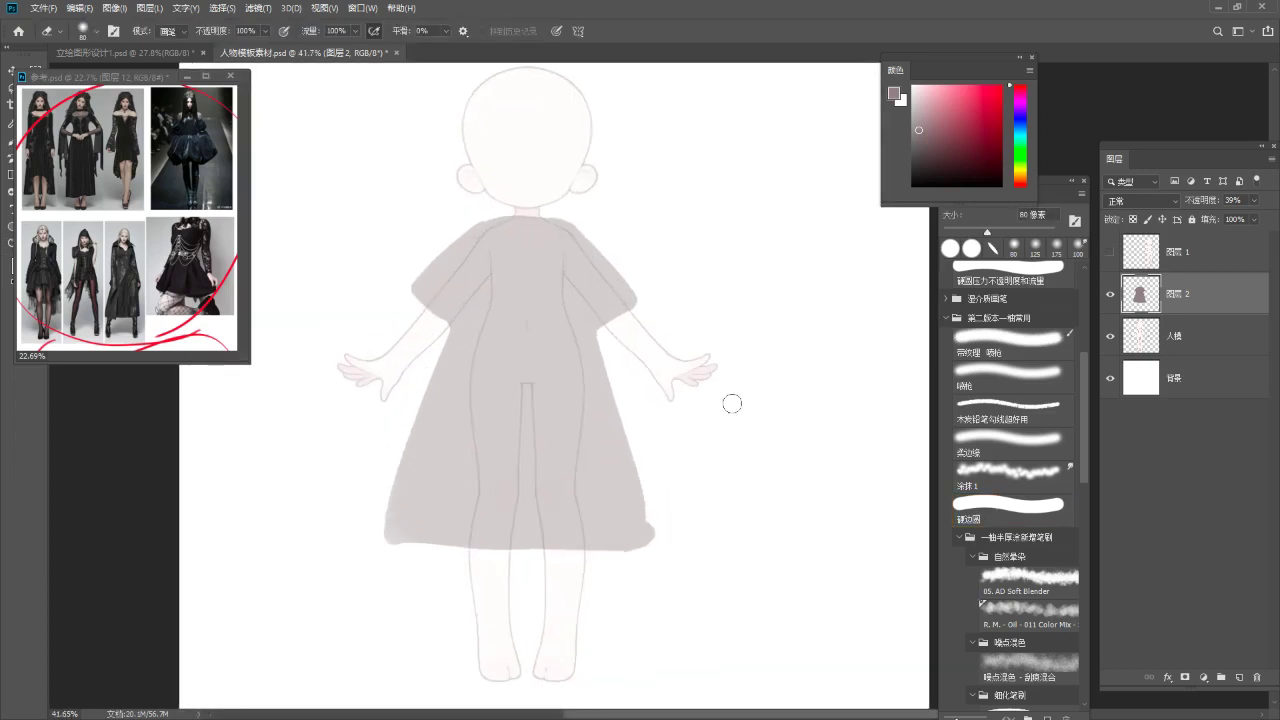
left_click(1018, 509)
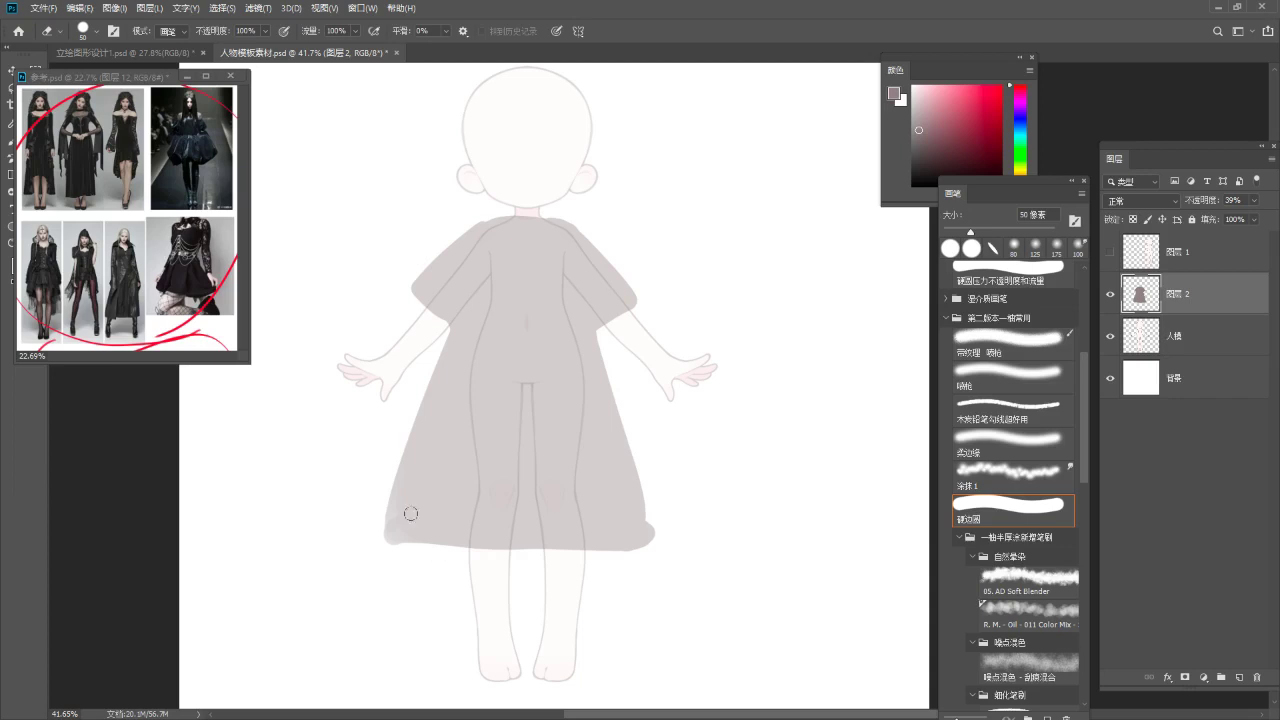
key("b")
left_click_drag(660, 496, 654, 536)
key("ctrl+z")
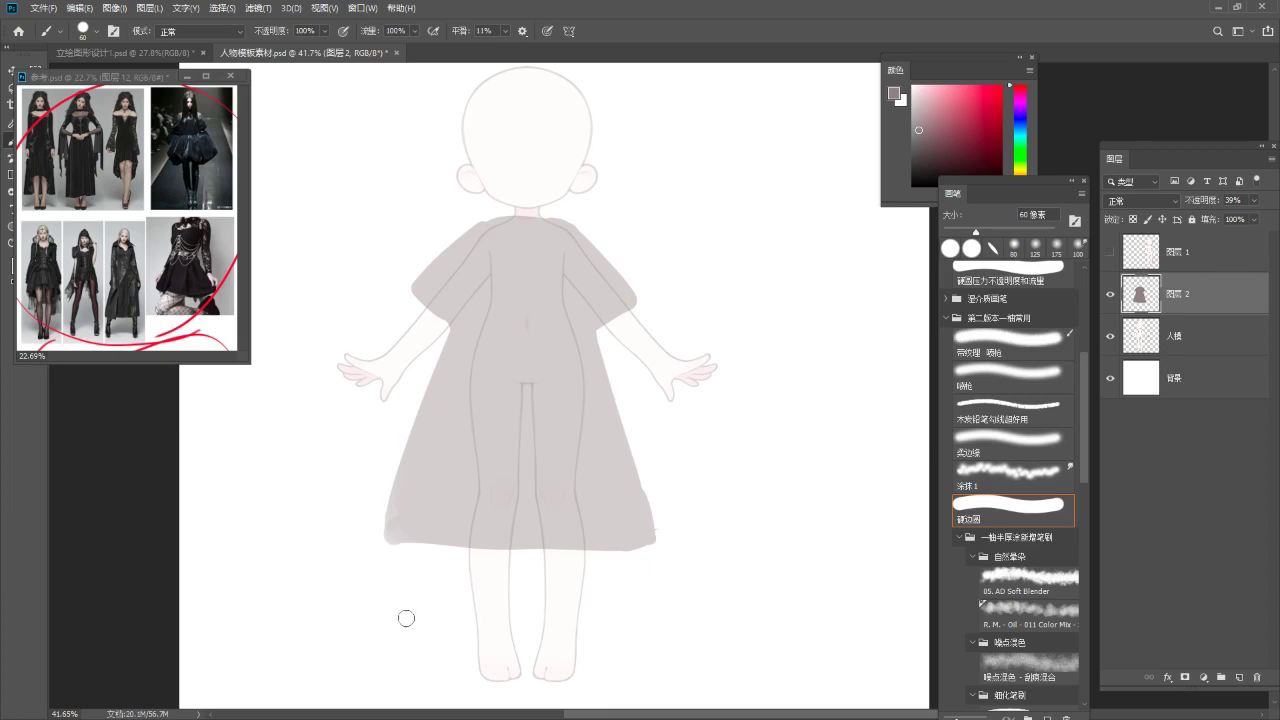
Enlarge the eraser to 175 px and erase the dress's lower part across its full width to shorten the skirt.
key("e")
key("bracketright")
key("bracketright")
key("bracketright")
key("bracketright")
key("bracketright")
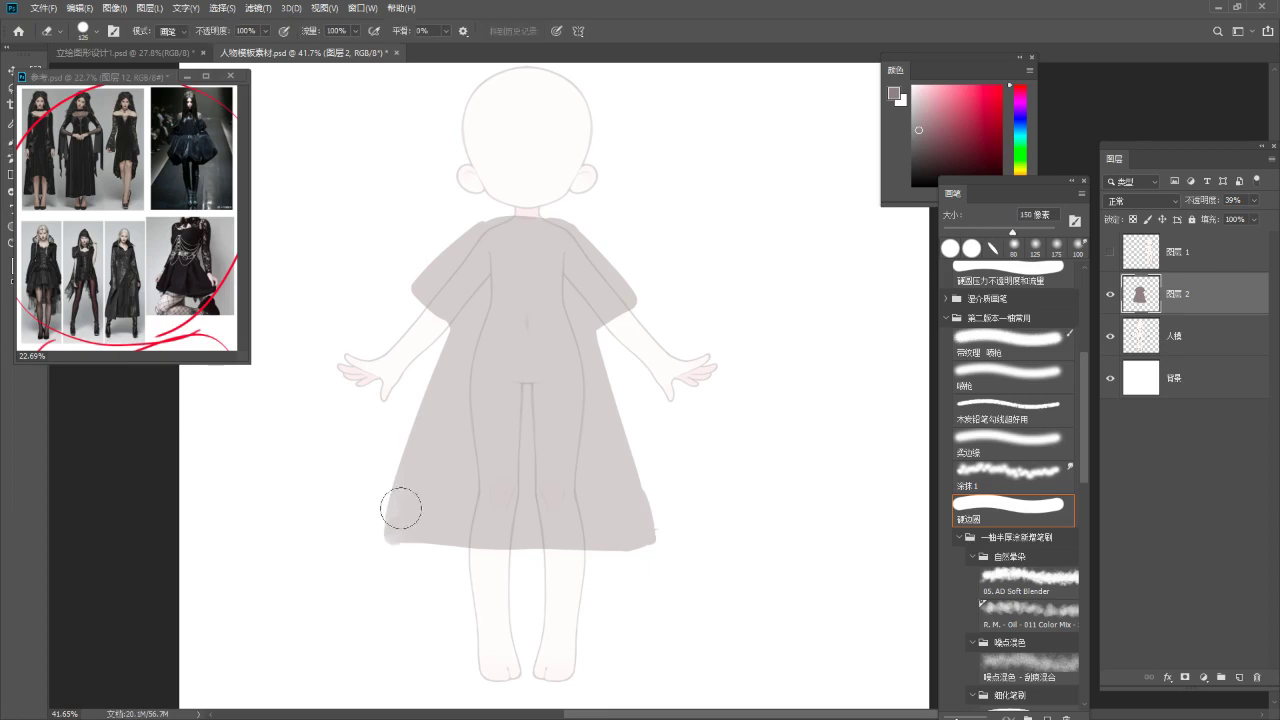
left_click_drag(359, 521, 739, 521)
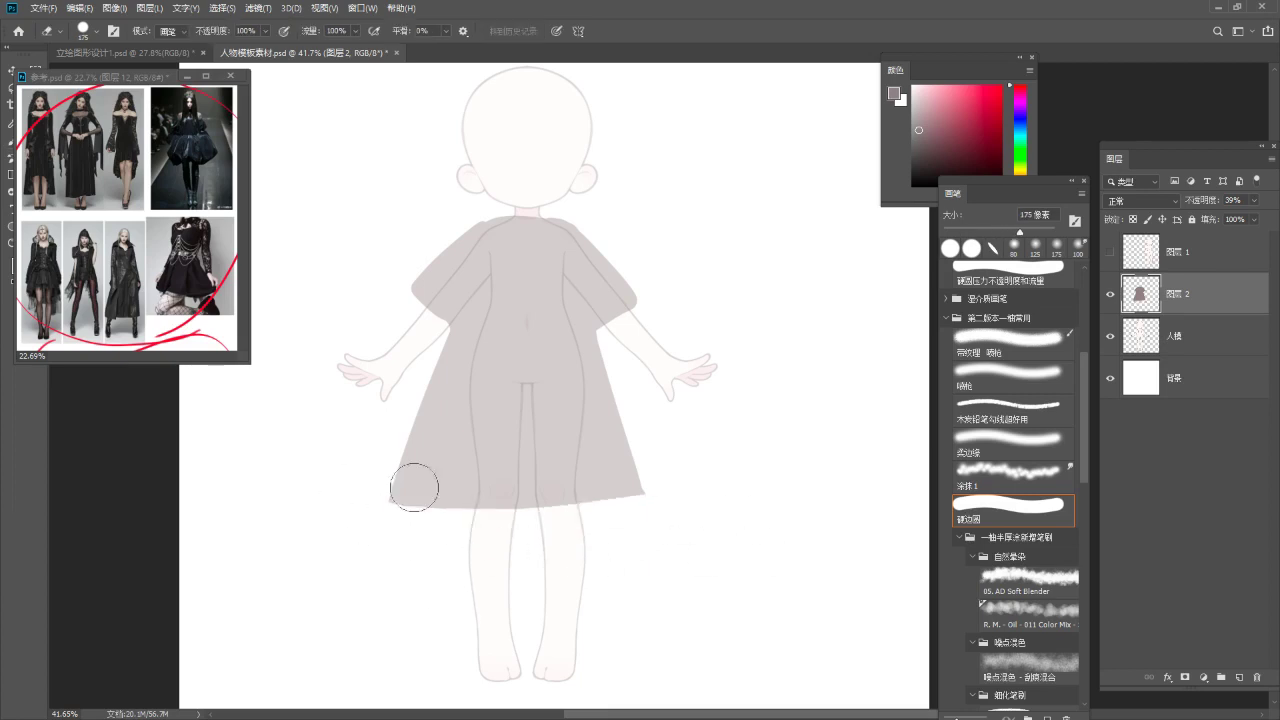
left_click_drag(339, 481, 789, 489)
left_click_drag(361, 451, 669, 483)
Trim the shortened skirt at upper-thigh level into a clean, slightly curved hem with pointed corners.
left_click_drag(375, 470, 797, 435)
key("ctrl+z")
left_click_drag(373, 443, 699, 435)
key("ctrl+z")
left_click_drag(389, 467, 673, 447)
key("ctrl+z")
left_click_drag(343, 451, 694, 440)
key("ctrl+z")
left_click_drag(391, 449, 719, 415)
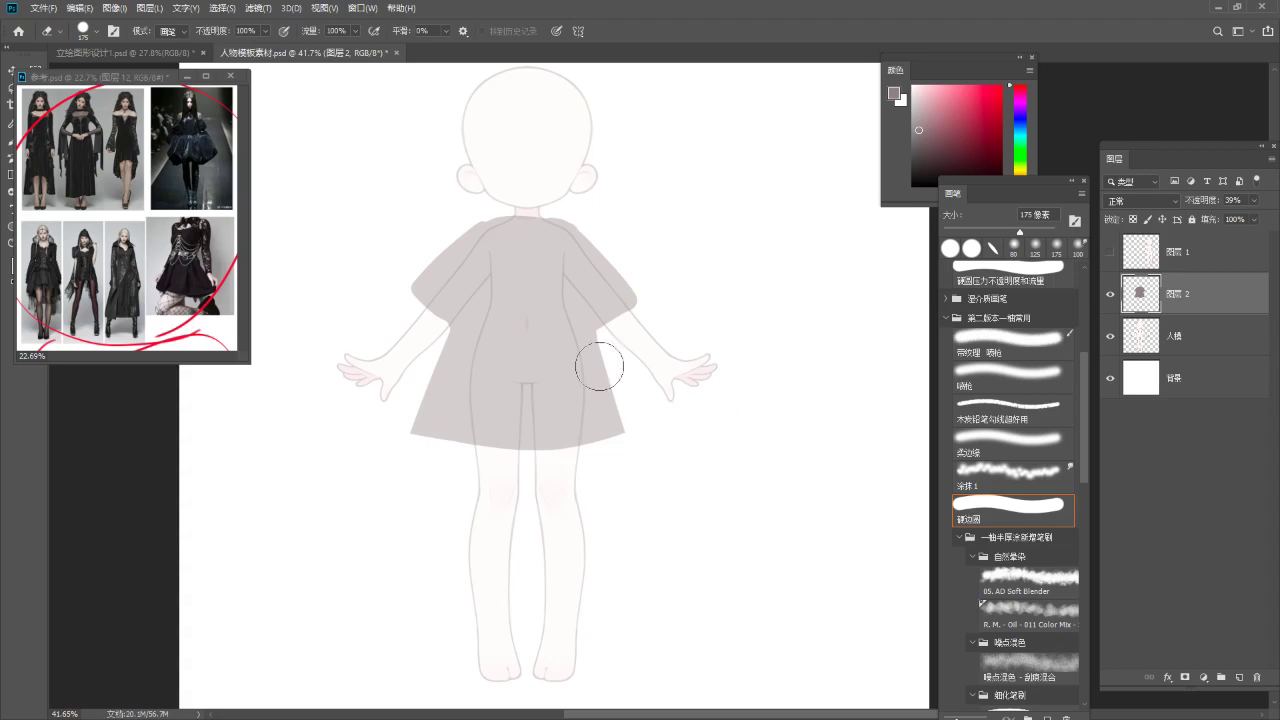
Look over the reference sheet for the black-winged character and the white peacock, and enlarge the reference window.
left_click_drag(594, 344, 607, 369)
key("b")
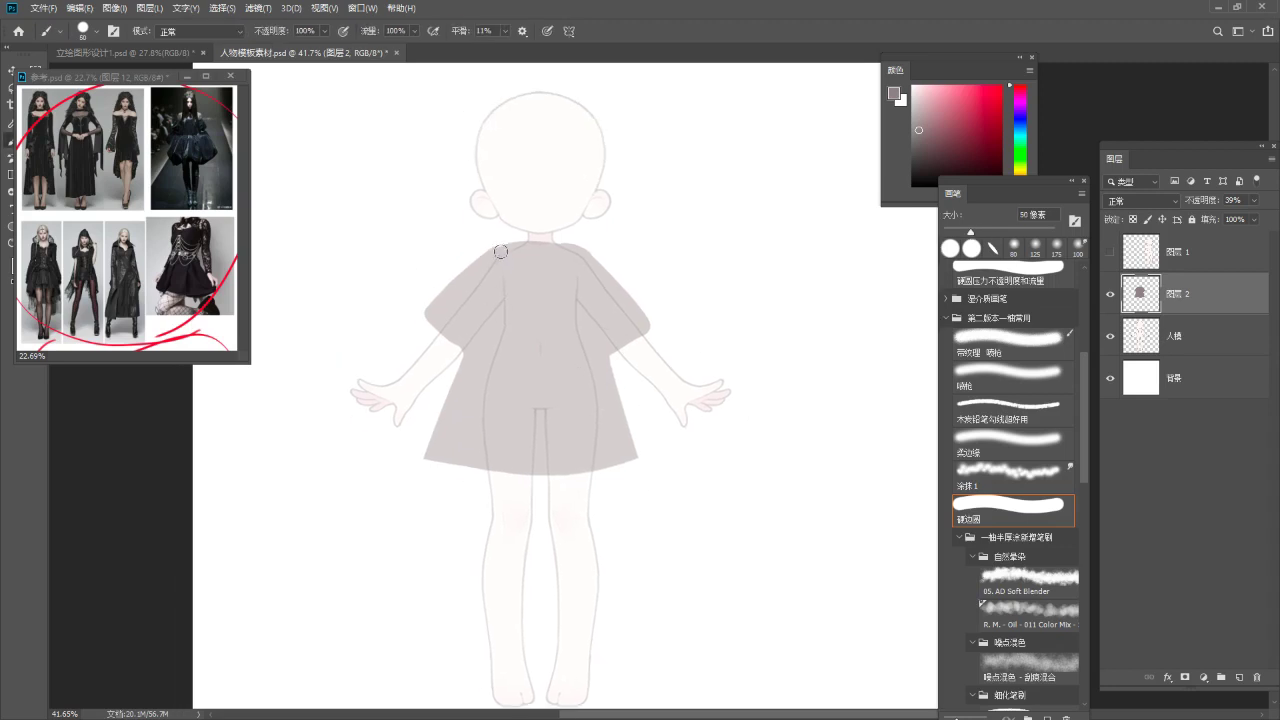
mouse_move(527, 247)
left_mouse_down()
mouse_move(490, 262)
mouse_move(514, 286)
mouse_move(614, 263)
mouse_move(557, 219)
left_mouse_up()
key("z")
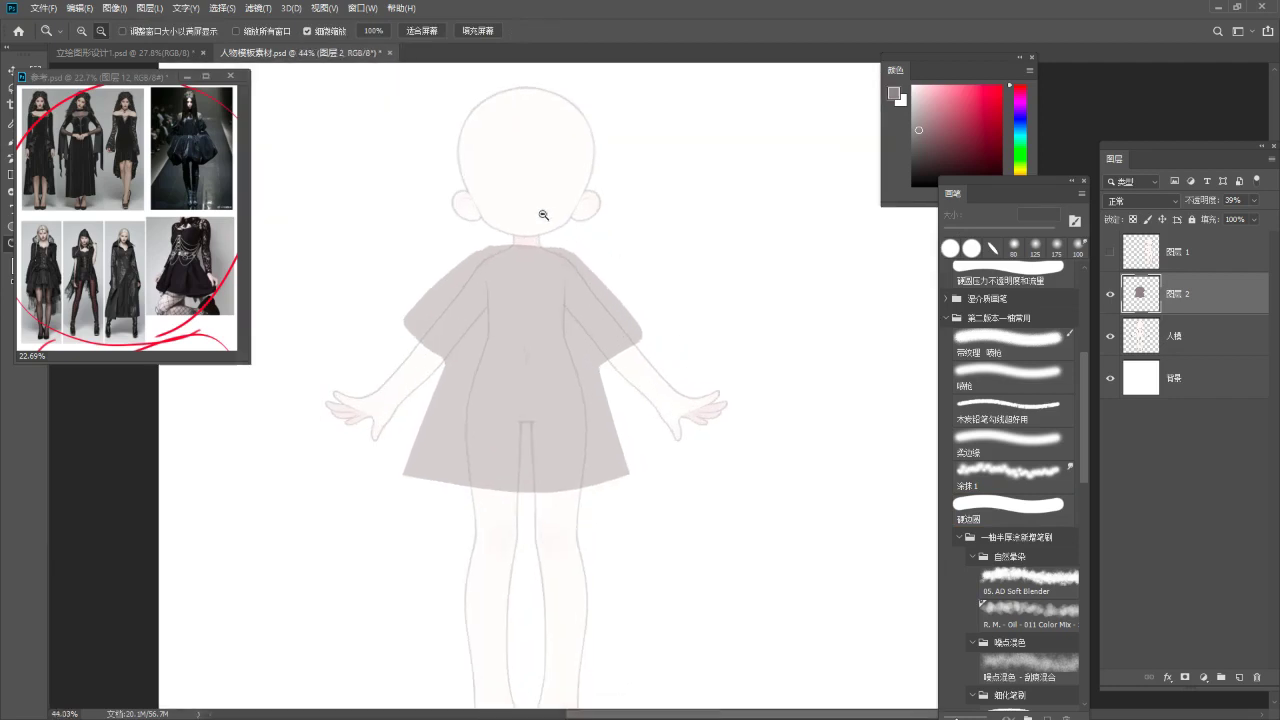
key("b")
left_click(156, 245)
key("z")
mouse_move(171, 241)
left_mouse_down()
mouse_move(153, 206)
mouse_move(158, 173)
left_mouse_up()
left_click_drag(169, 296, 154, 139)
left_click_drag(146, 222, 224, 256)
left_click_drag(251, 361, 289, 356)
left_click_drag(186, 204, 174, 248)
left_click_drag(178, 176, 192, 176)
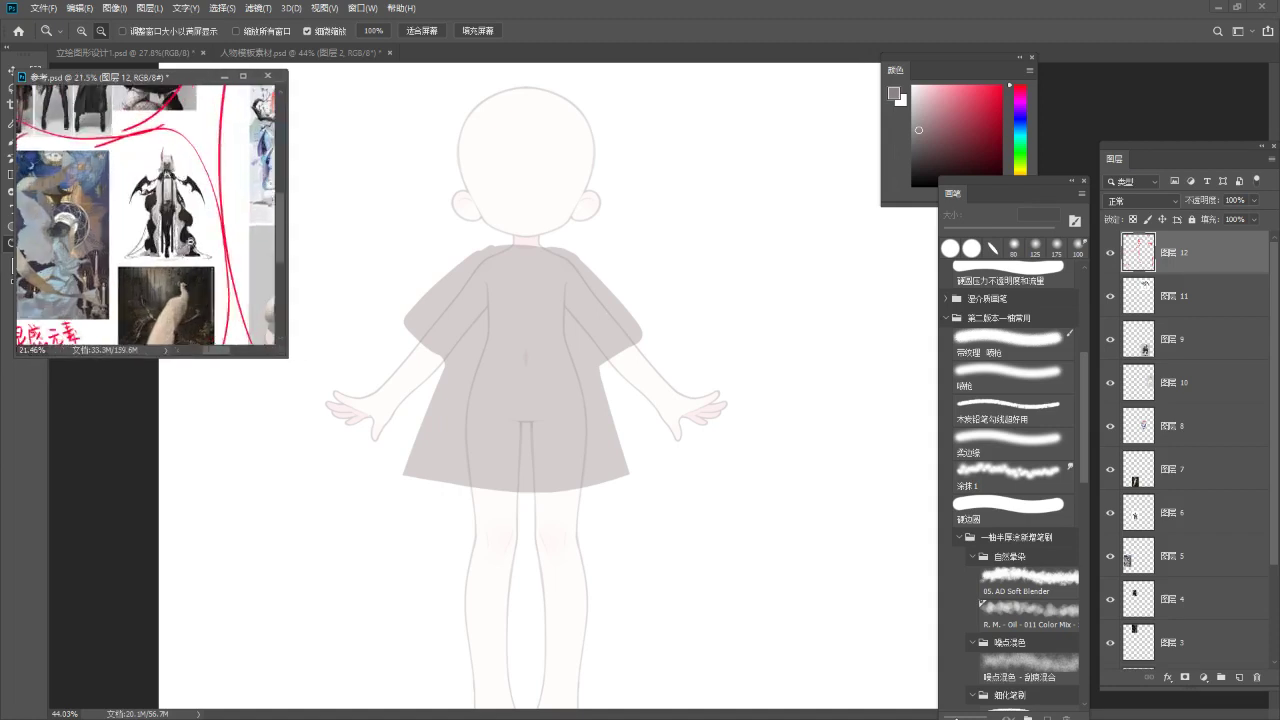
left_click(563, 400)
Turn on vertical paint symmetry for the brush and align its axis with the body's centerline.
key("b")
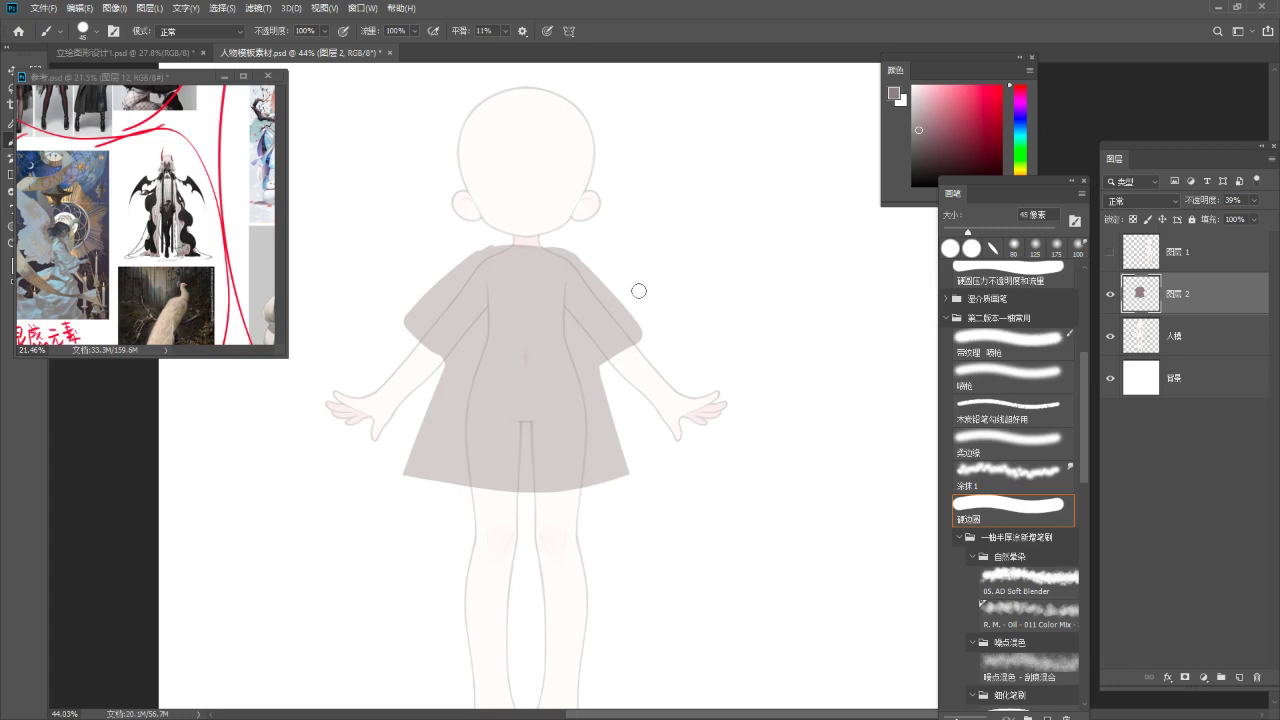
left_click_drag(655, 325, 635, 322)
left_click_drag(664, 314, 621, 310)
left_click(565, 31)
left_click(600, 83)
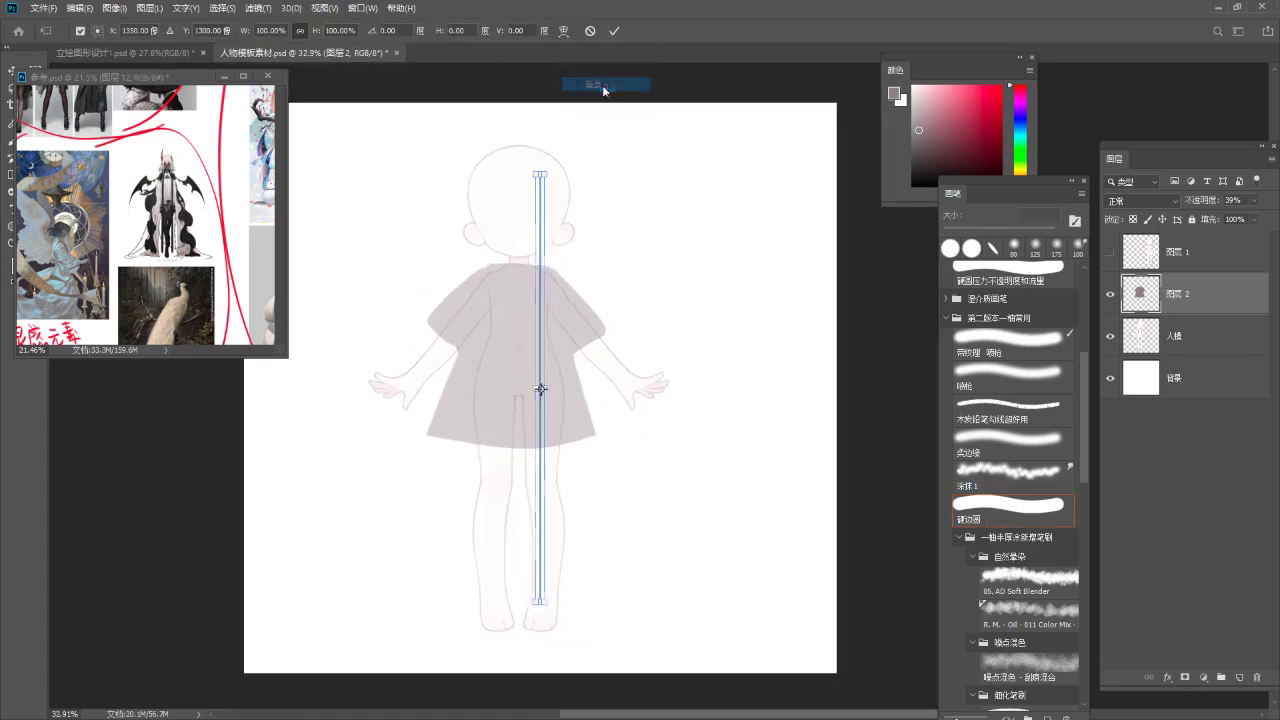
mouse_move(540, 297)
left_mouse_down()
mouse_move(523, 261)
mouse_move(660, 272)
left_mouse_up()
key("Return")
Try out mirrored wing outlines sweeping upward and outward from the dress's shoulders.
key("ctrl+z")
left_click_drag(558, 285, 737, 290)
key("ctrl+z")
left_click_drag(580, 285, 657, 221)
key("ctrl+z")
mouse_move(661, 221)
left_mouse_down()
mouse_move(694, 234)
mouse_move(729, 277)
left_mouse_up()
key("ctrl+z")
key("ctrl+z")
mouse_move(560, 274)
left_mouse_down()
mouse_move(621, 227)
mouse_move(735, 358)
left_mouse_up()
key("ctrl+z")
mouse_move(618, 226)
left_mouse_down()
mouse_move(760, 386)
mouse_move(746, 514)
left_mouse_up()
key("ctrl+z")
left_click_drag(665, 265, 730, 454)
key("ctrl+z")
mouse_move(700, 258)
left_mouse_down()
mouse_move(710, 497)
mouse_move(828, 389)
mouse_move(823, 350)
left_mouse_up()
key("ctrl+z")
key("ctrl+z")
key("ctrl+z")
key("ctrl+z")
Rework the mirrored upper wing contours as curved strokes rising from the shoulders and arching outward.
left_click_drag(620, 228, 563, 259)
key("ctrl+z")
key("ctrl+z")
key("ctrl+z")
mouse_move(642, 246)
left_mouse_down()
mouse_move(573, 274)
mouse_move(764, 231)
mouse_move(754, 320)
left_mouse_up()
key("ctrl+z")
mouse_move(778, 248)
left_mouse_down()
mouse_move(702, 305)
mouse_move(613, 310)
left_mouse_up()
left_click_drag(578, 267, 636, 275)
key("ctrl+z")
key("ctrl+z")
key("ctrl+z")
left_click_drag(560, 288, 660, 236)
key("ctrl+z")
mouse_move(573, 273)
left_mouse_down()
mouse_move(620, 240)
mouse_move(664, 231)
left_mouse_up()
key("ctrl+z")
mouse_move(582, 278)
left_mouse_down()
mouse_move(657, 220)
mouse_move(704, 448)
left_mouse_up()
key("ctrl+z")
mouse_move(678, 221)
left_mouse_down()
mouse_move(776, 373)
mouse_move(727, 529)
left_mouse_up()
key("ctrl+z")
Paint the outer wing edges and long tapering feather strokes down both sides with a 70 px brush.
left_click_drag(779, 353, 706, 540)
left_click_drag(721, 357, 736, 350)
key("ctrl+z")
mouse_move(428, 264)
left_mouse_down()
mouse_move(385, 369)
mouse_move(411, 275)
mouse_move(391, 284)
mouse_move(363, 446)
left_mouse_up()
key("ctrl+z")
key("ctrl+z")
left_click_drag(400, 282, 390, 443)
left_click_drag(352, 338, 388, 432)
mouse_move(349, 378)
left_mouse_down()
mouse_move(392, 533)
mouse_move(430, 553)
left_mouse_up()
key("ctrl+z")
left_click_drag(363, 383, 433, 408)
left_click_drag(372, 322, 415, 523)
left_click_drag(377, 376, 418, 524)
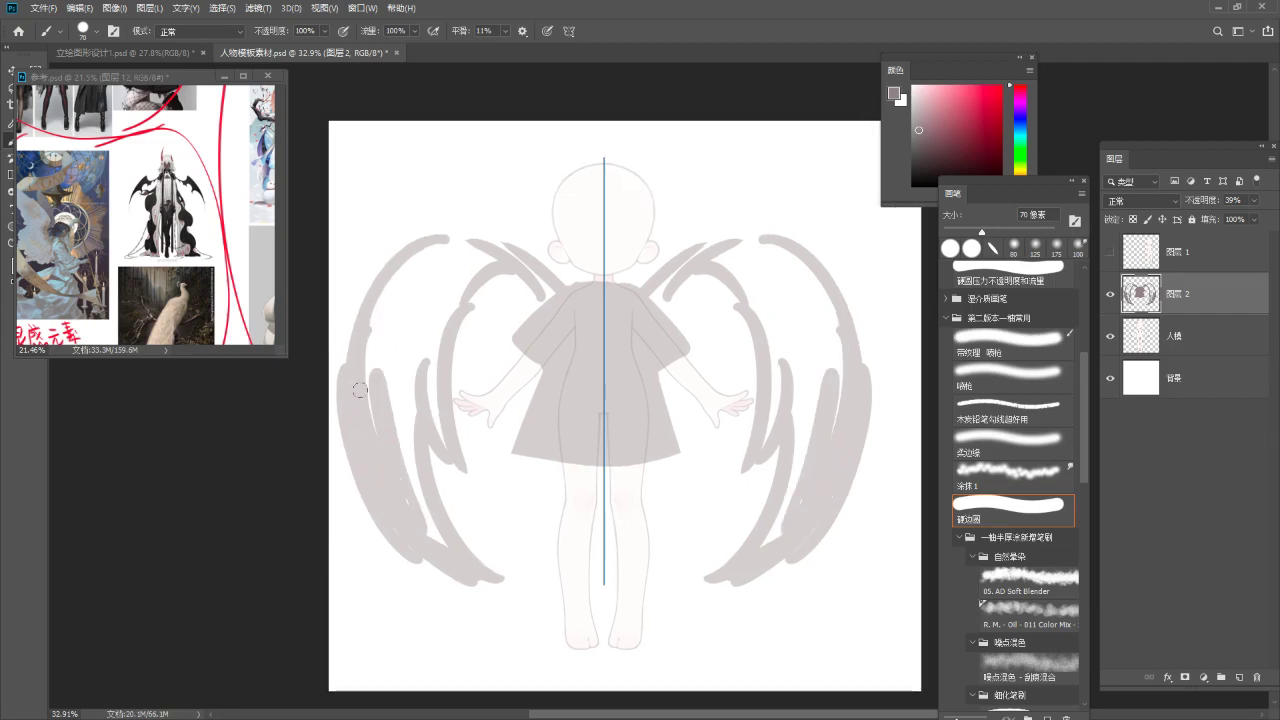
Enlarge the brush to 150 px and fill both wings into solid shapes joined to the shoulders.
key("bracketright")
key("bracketright")
key("bracketright")
key("bracketright")
key("bracketright")
mouse_move(404, 295)
left_mouse_down()
mouse_move(399, 442)
mouse_move(418, 497)
mouse_move(390, 320)
mouse_move(419, 278)
mouse_move(401, 281)
mouse_move(448, 251)
mouse_move(459, 258)
mouse_move(385, 395)
mouse_move(409, 497)
mouse_move(443, 548)
mouse_move(380, 475)
left_mouse_up()
mouse_move(411, 355)
left_mouse_down()
mouse_move(475, 321)
mouse_move(491, 251)
mouse_move(468, 265)
mouse_move(470, 359)
mouse_move(490, 272)
mouse_move(504, 339)
mouse_move(508, 262)
mouse_move(488, 282)
mouse_move(512, 307)
mouse_move(506, 280)
mouse_move(555, 307)
mouse_move(481, 259)
mouse_move(505, 265)
mouse_move(473, 271)
mouse_move(556, 299)
mouse_move(565, 322)
mouse_move(465, 239)
mouse_move(415, 315)
mouse_move(478, 333)
mouse_move(478, 268)
mouse_move(488, 317)
mouse_move(537, 297)
left_mouse_up()
left_click_drag(591, 336, 548, 284)
left_click_drag(498, 318, 520, 351)
key("ctrl+z")
left_click_drag(503, 291, 514, 328)
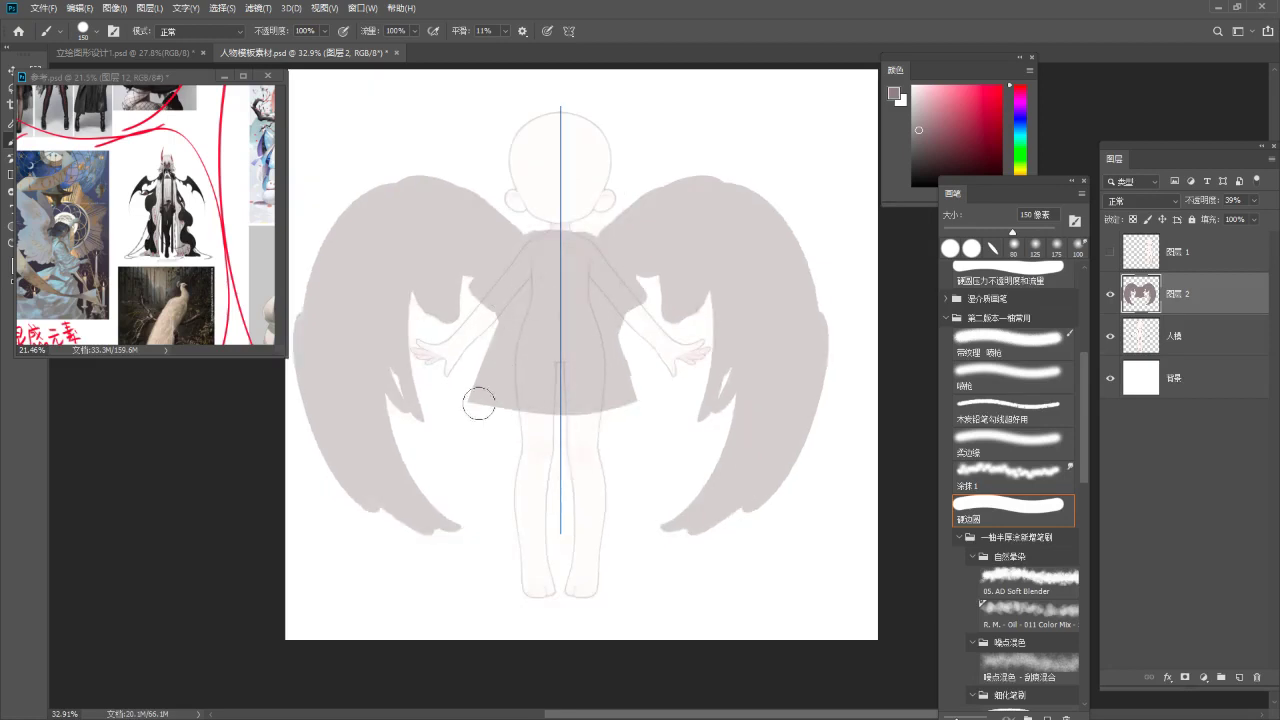
Clean up both corners of the dress's hem with the 175 px eraser.
key("e")
left_click_drag(508, 428, 457, 400)
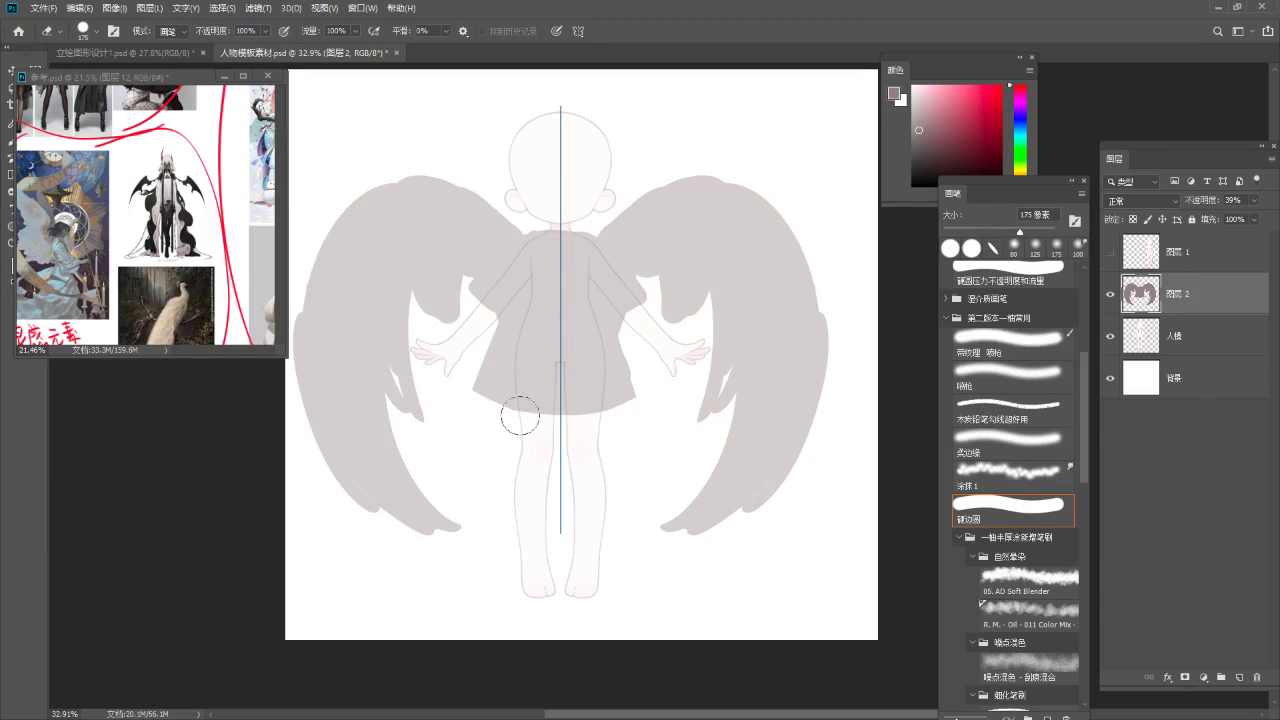
Reduce the brush size and paint mirrored low shoes over both feet.
key("b")
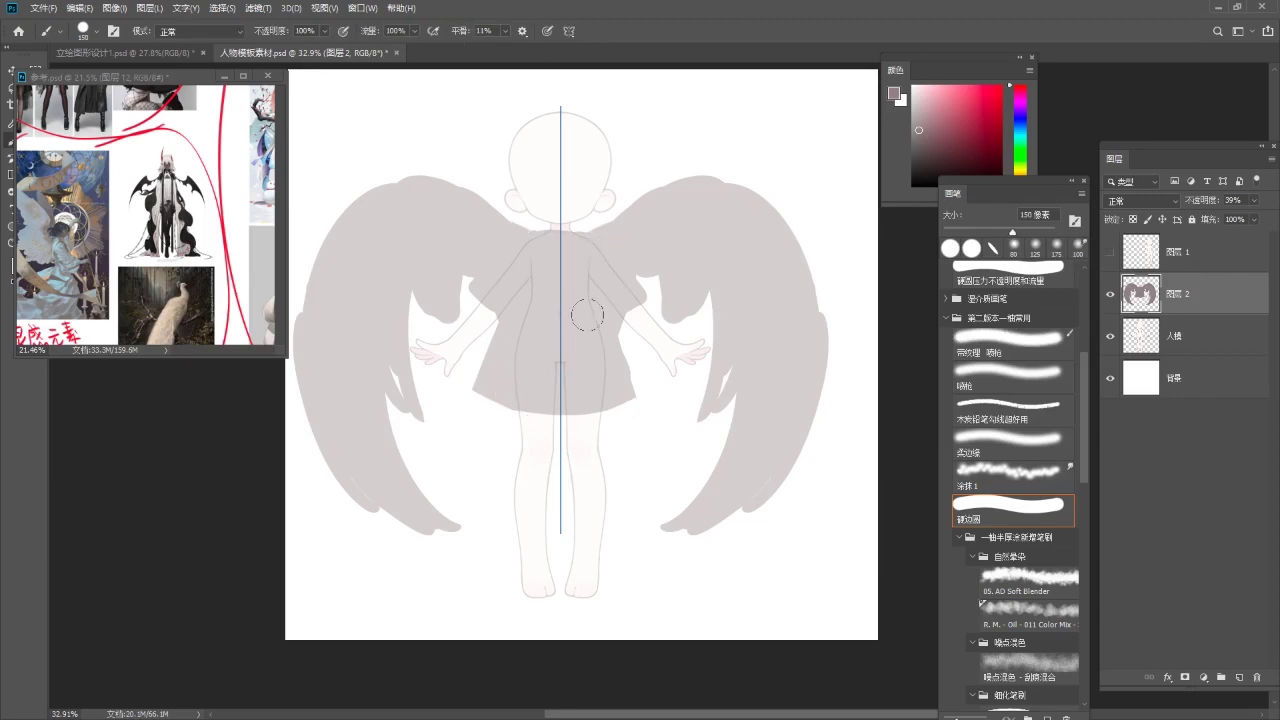
scroll(580, 275, "down", 2)
key("bracketleft")
key("bracketleft")
key("bracketleft")
key("bracketleft")
key("bracketleft")
key("bracketleft")
mouse_move(501, 519)
left_mouse_down()
mouse_move(529, 527)
mouse_move(485, 530)
left_mouse_up()
key("ctrl+z")
key("z")
mouse_move(533, 518)
left_mouse_down()
mouse_move(517, 576)
mouse_move(554, 485)
left_mouse_up()
Try out mirrored strap strokes on the lower legs with a small brush.
key("b")
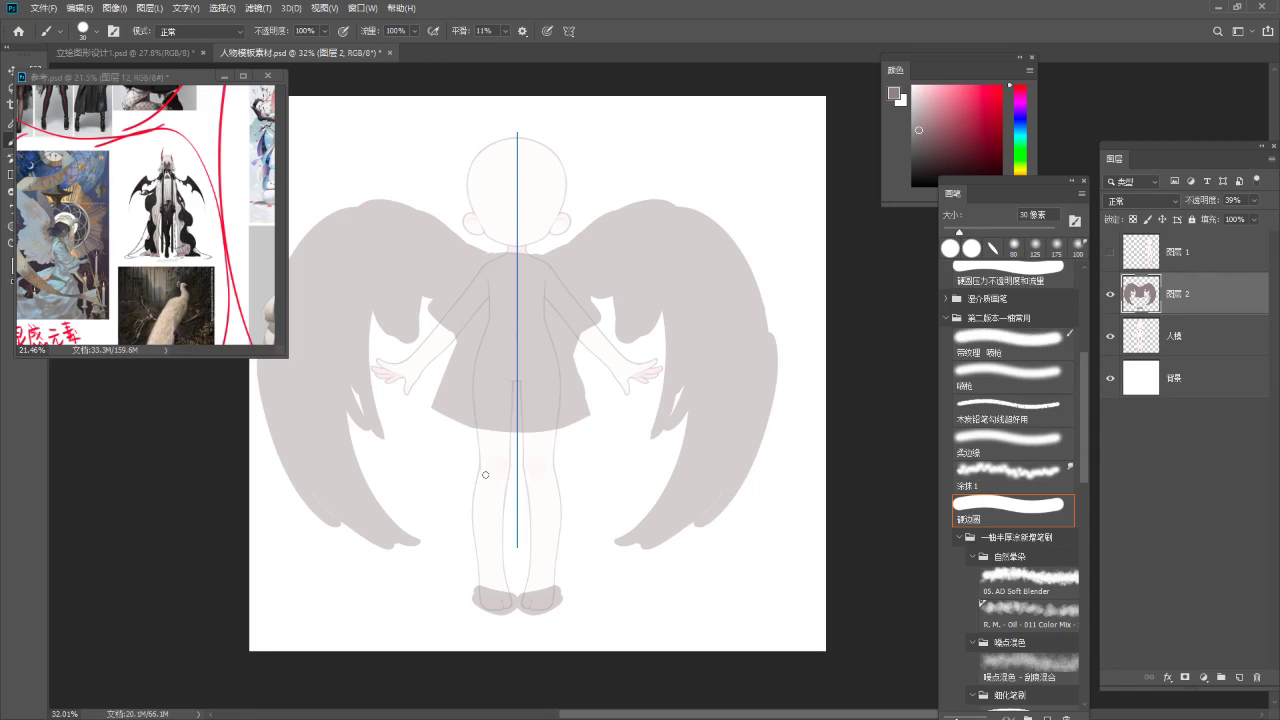
mouse_move(474, 451)
left_mouse_down()
mouse_move(483, 457)
mouse_move(474, 514)
mouse_move(494, 512)
mouse_move(508, 458)
mouse_move(499, 582)
left_mouse_up()
key("ctrl+z")
key("ctrl+z")
key("ctrl+z")
key("ctrl+z")
key("ctrl+z")
mouse_move(480, 446)
left_mouse_down()
mouse_move(504, 464)
mouse_move(508, 447)
mouse_move(490, 442)
mouse_move(508, 449)
mouse_move(476, 481)
left_mouse_up()
key("ctrl+z")
key("ctrl+z")
key("ctrl+z")
key("ctrl+z")
Paint crisscrossing laced straps from below the knees down to the shoes on both legs with a 25 px brush.
mouse_move(483, 457)
left_mouse_down()
mouse_move(511, 491)
mouse_move(484, 460)
mouse_move(508, 492)
mouse_move(477, 520)
mouse_move(480, 495)
mouse_move(502, 535)
mouse_move(474, 532)
mouse_move(509, 566)
mouse_move(479, 569)
left_mouse_up()
key("ctrl+z")
key("ctrl+z")
key("ctrl+shift+z")
key("ctrl+z")
key("ctrl+shift+z")
key("ctrl+shift+z")
key("ctrl+shift+z")
key("ctrl+z")
key("ctrl+shift+z")
left_click_drag(478, 570, 508, 591)
key("ctrl+z")
left_click_drag(506, 562, 477, 600)
scroll(609, 385, "up", 1)
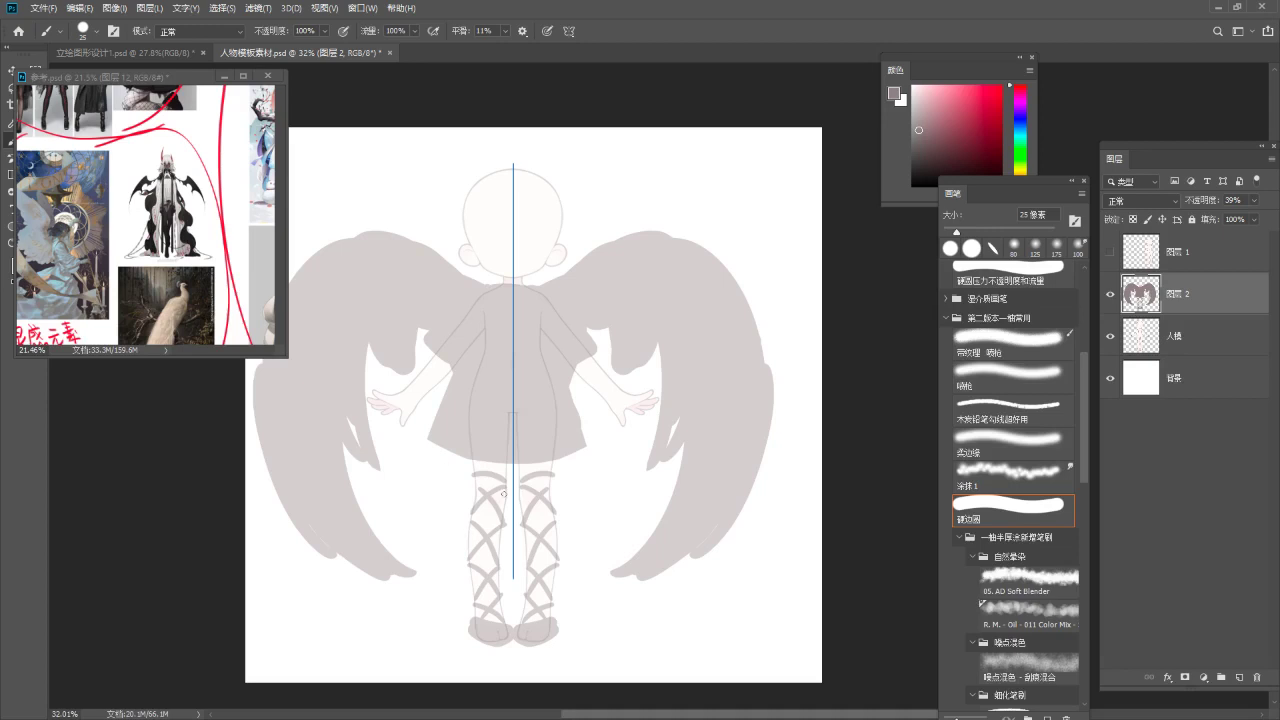
left_click_drag(494, 481, 485, 513)
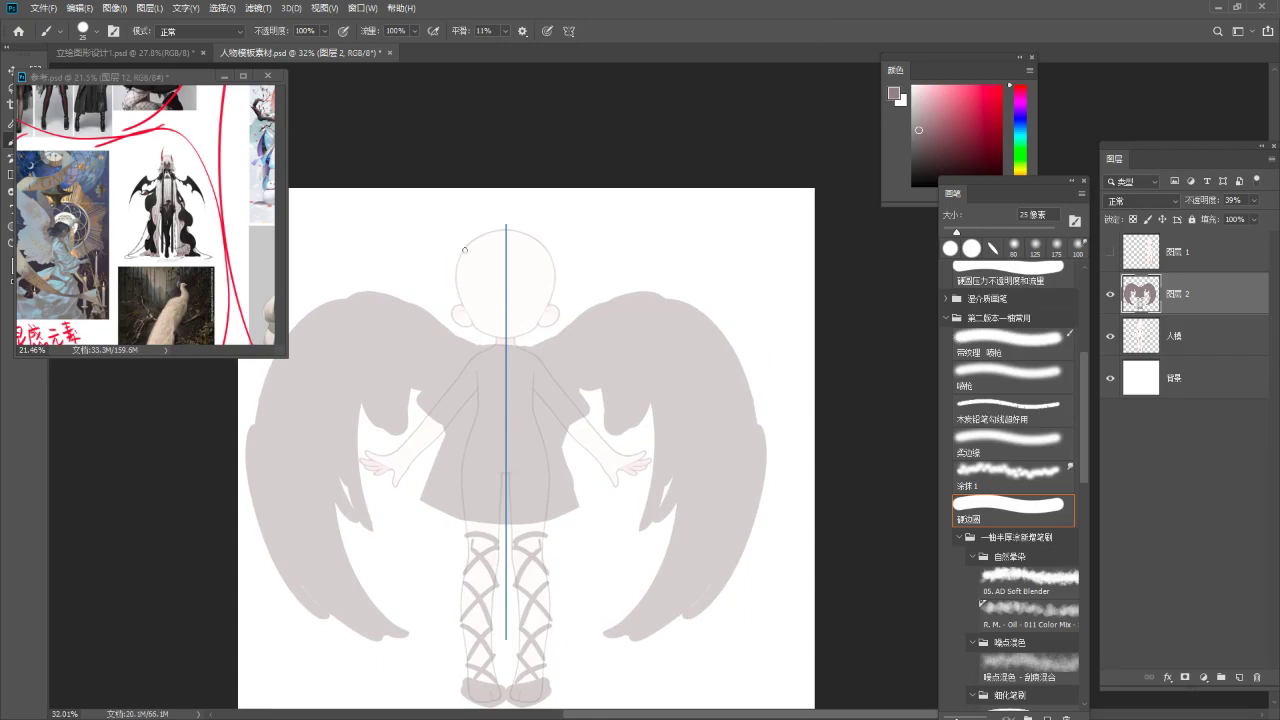
Enlarge the brush to 40 px and paint mirrored bangs and side locks over the head.
key("[")
mouse_move(467, 255)
left_mouse_down()
mouse_move(468, 274)
mouse_move(483, 265)
mouse_move(501, 286)
left_mouse_up()
mouse_move(491, 242)
left_mouse_down()
mouse_move(461, 306)
mouse_move(467, 288)
mouse_move(480, 314)
mouse_move(481, 302)
mouse_move(481, 339)
left_mouse_up()
key("ctrl+z")
mouse_move(475, 288)
left_mouse_down()
mouse_move(484, 340)
mouse_move(470, 339)
left_mouse_up()
key("ctrl+z")
key("ctrl+z")
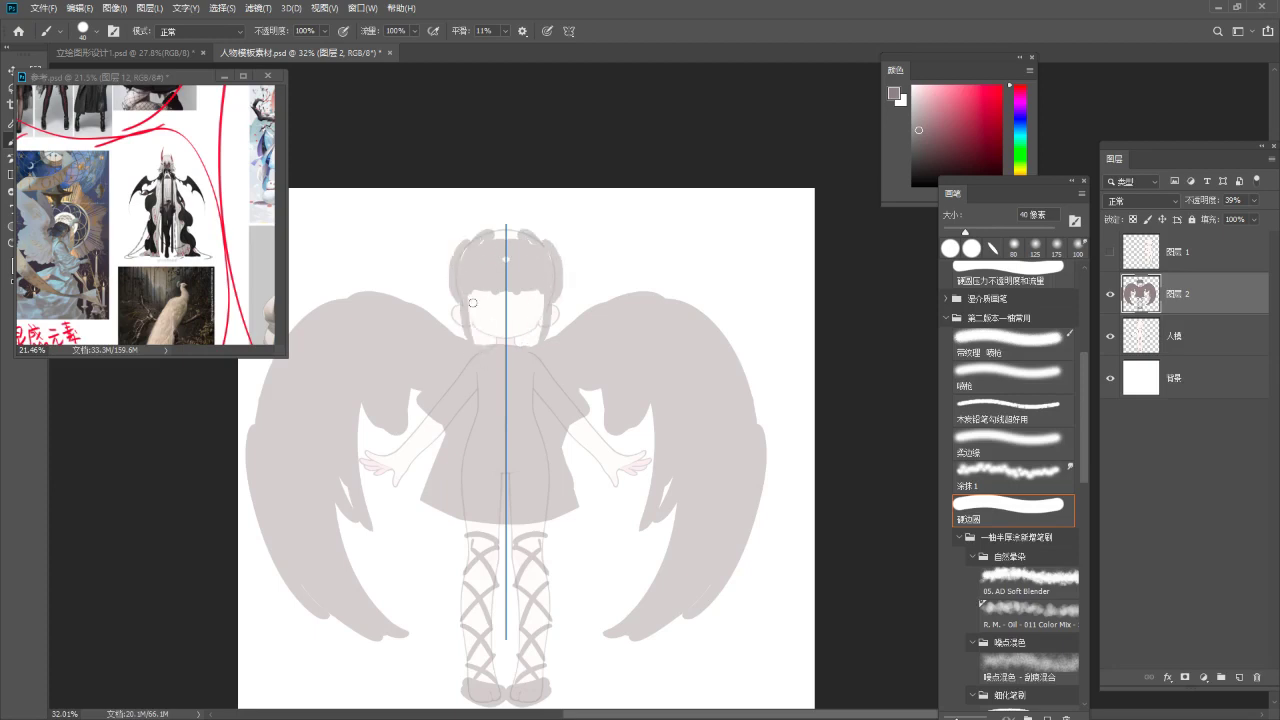
Try out mirrored strokes along the crown and down the sides of the hair.
left_click_drag(499, 238, 520, 240)
key("ctrl+z")
mouse_move(451, 260)
left_mouse_down()
mouse_move(492, 232)
mouse_move(525, 245)
mouse_move(466, 342)
mouse_move(440, 310)
mouse_move(452, 322)
left_mouse_up()
key("ctrl+z")
key("ctrl+z")
key("ctrl+z")
key("ctrl+z")
Paint mirrored long twin tails running from the top of the head down past the hands.
left_click_drag(464, 239, 393, 509)
left_click_drag(440, 393, 400, 495)
left_click_drag(429, 347, 394, 505)
key("ctrl+z")
left_click_drag(414, 352, 405, 488)
left_click_drag(443, 377, 421, 561)
key("ctrl+z")
left_click_drag(424, 440, 441, 575)
key("ctrl+z")
key("ctrl+z")
Add curved, tapering strand tips at the ends of both twin tails beside the skirt.
left_click_drag(421, 472, 441, 556)
left_click_drag(411, 500, 436, 564)
key("ctrl+z")
left_click_drag(414, 482, 435, 555)
key("ctrl+z")
key("ctrl+z")
left_click_drag(402, 507, 430, 558)
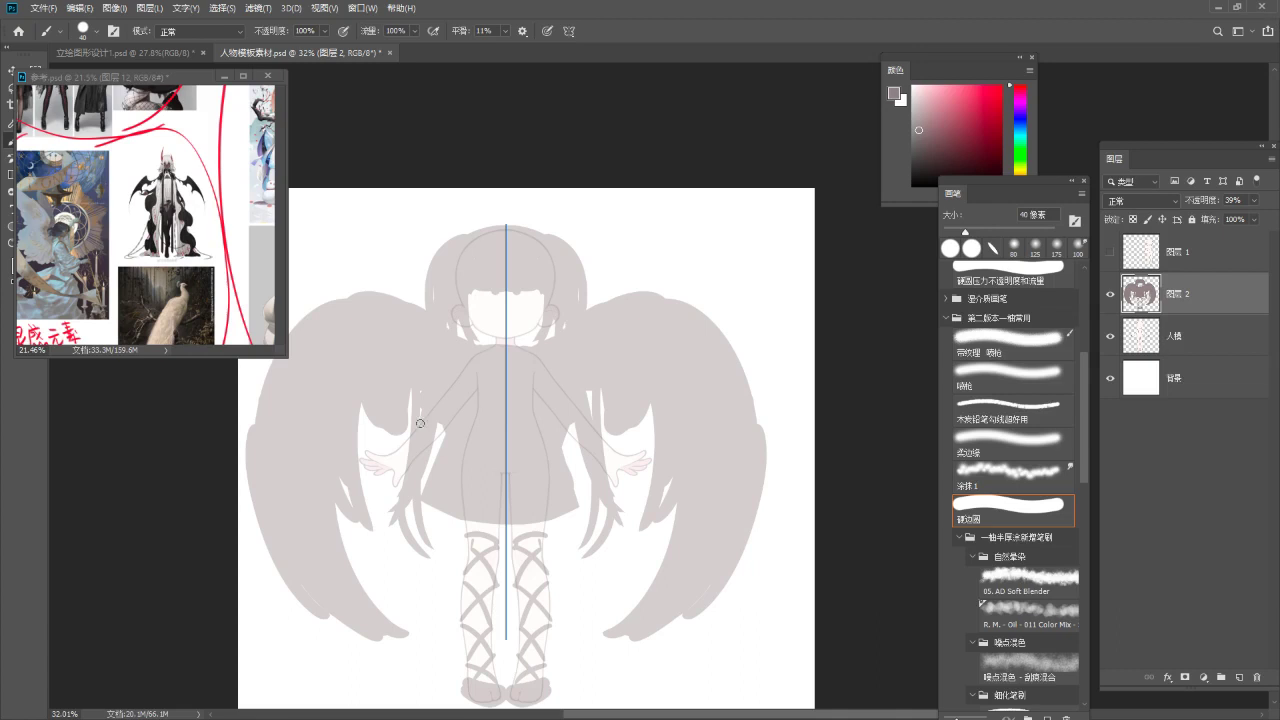
Undo the last strand stroke and touch up the crown and the middle of the fringe.
key("ctrl+z")
left_click_drag(447, 236, 468, 235)
left_click_drag(487, 287, 502, 292)
Paint a mirrored pair of curved horns rising from the top of the head.
key("z")
mouse_move(548, 254)
left_mouse_down()
mouse_move(566, 260)
mouse_move(580, 238)
left_mouse_up()
key("b")
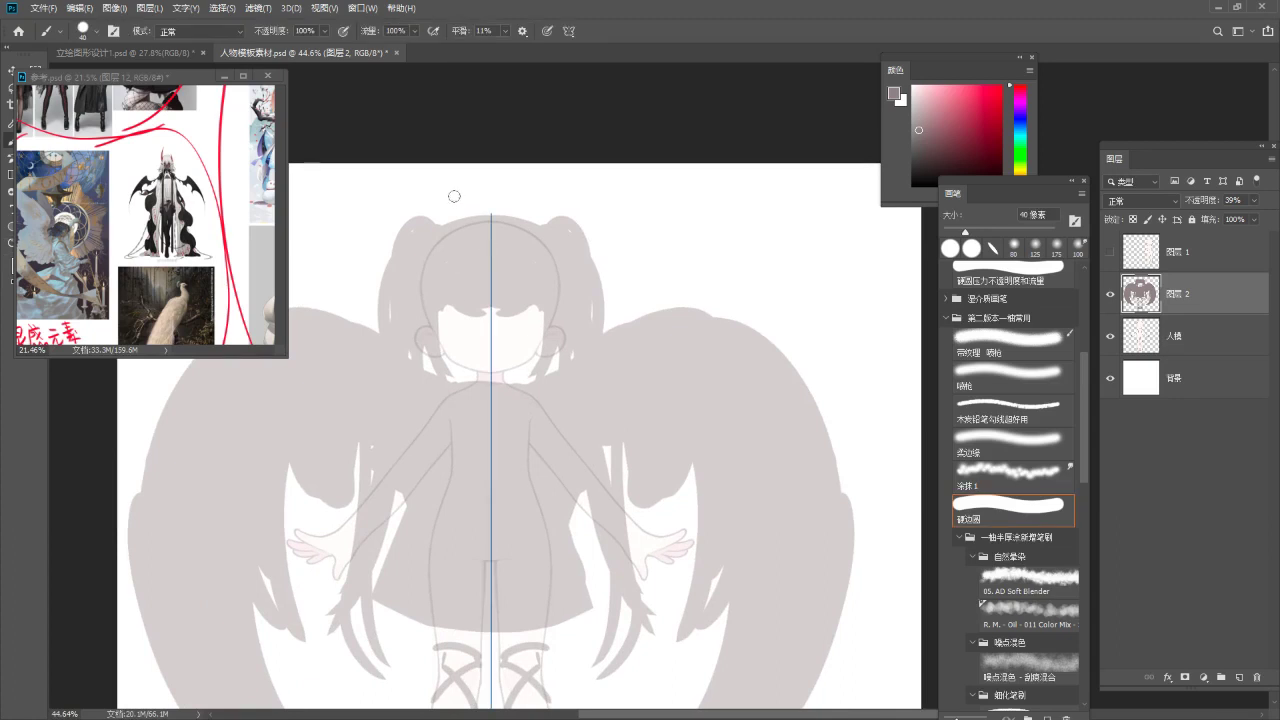
left_click_drag(470, 222, 427, 181)
key("ctrl+z")
mouse_move(425, 181)
left_mouse_down()
mouse_move(463, 220)
mouse_move(428, 211)
left_mouse_up()
key("ctrl+z")
key("ctrl+z")
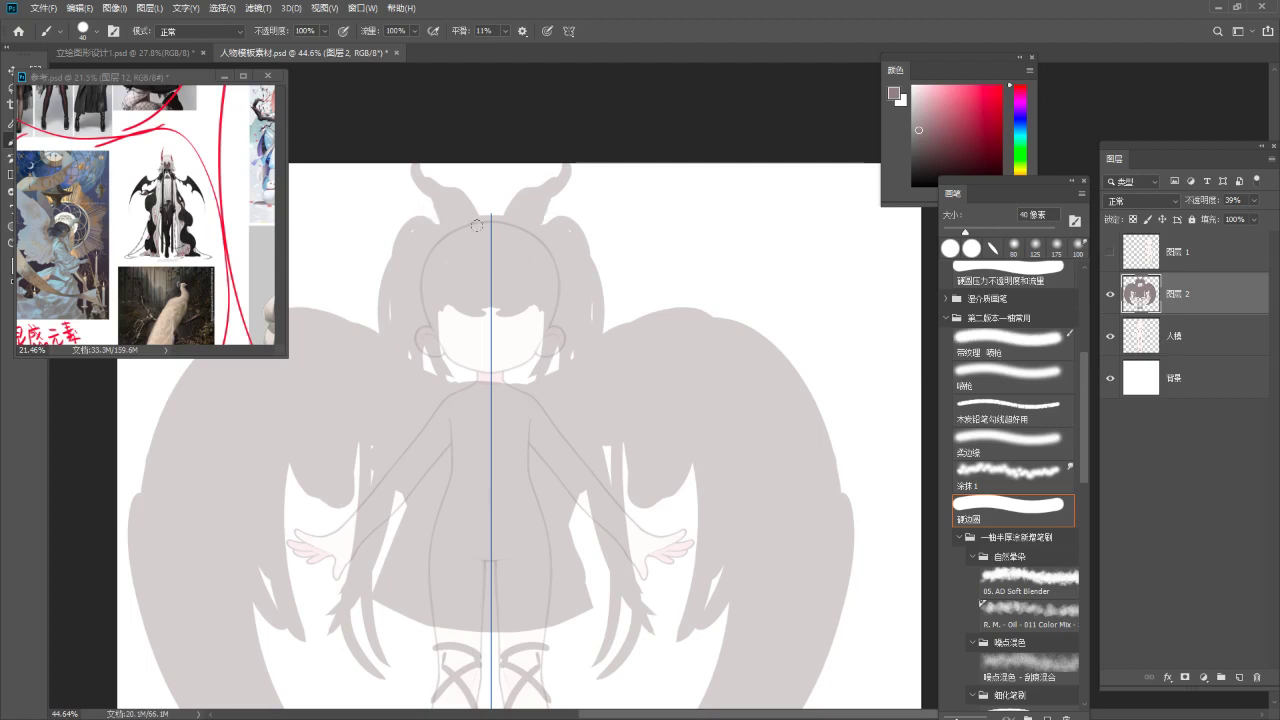
key("ctrl+z")
Touch up the fringe and fill the gaps between the crown and the tops of the twin tails.
mouse_move(447, 310)
left_mouse_down()
mouse_move(456, 379)
mouse_move(475, 301)
mouse_move(484, 317)
left_mouse_up()
left_click_drag(430, 227, 446, 232)
key("z")
left_click_drag(551, 237, 494, 280)
mouse_move(590, 312)
left_mouse_down()
mouse_move(629, 306)
mouse_move(613, 304)
left_mouse_up()
key("b")
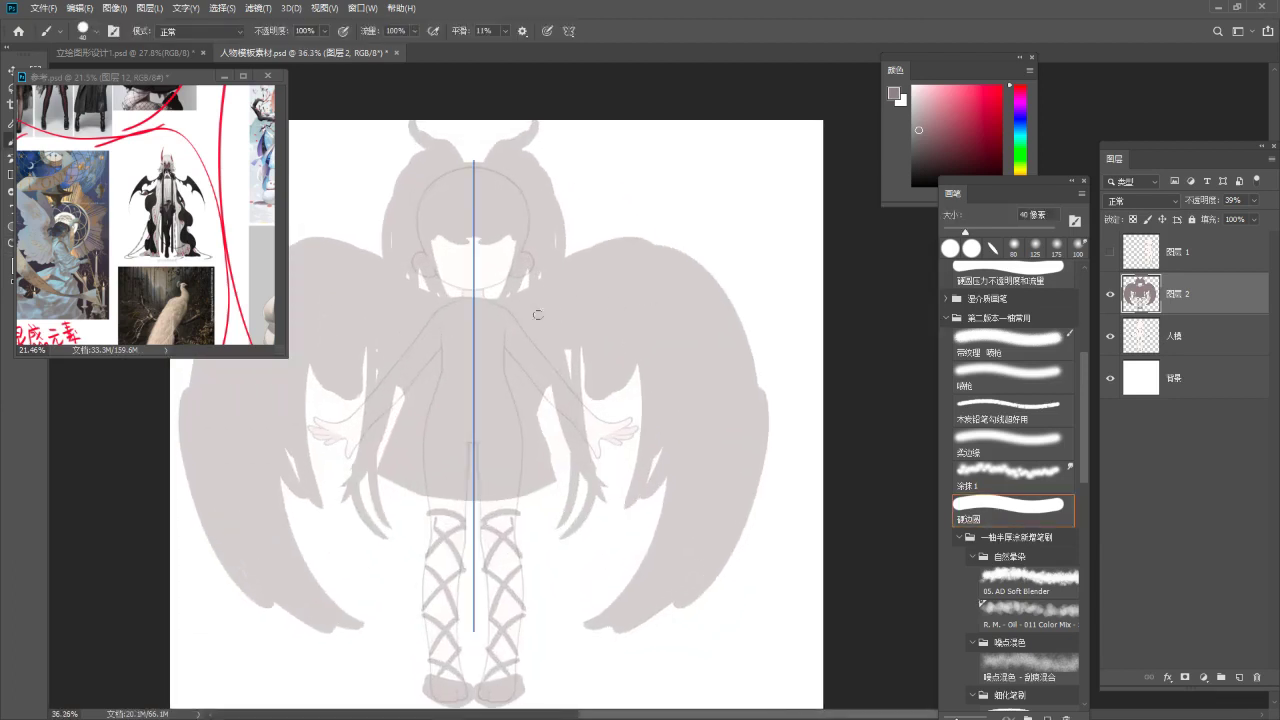
Reduce the eraser to 90 px and clean up the silhouette around the neck.
key("z")
left_click_drag(580, 366, 564, 374)
left_click_drag(502, 306, 545, 300)
key("e")
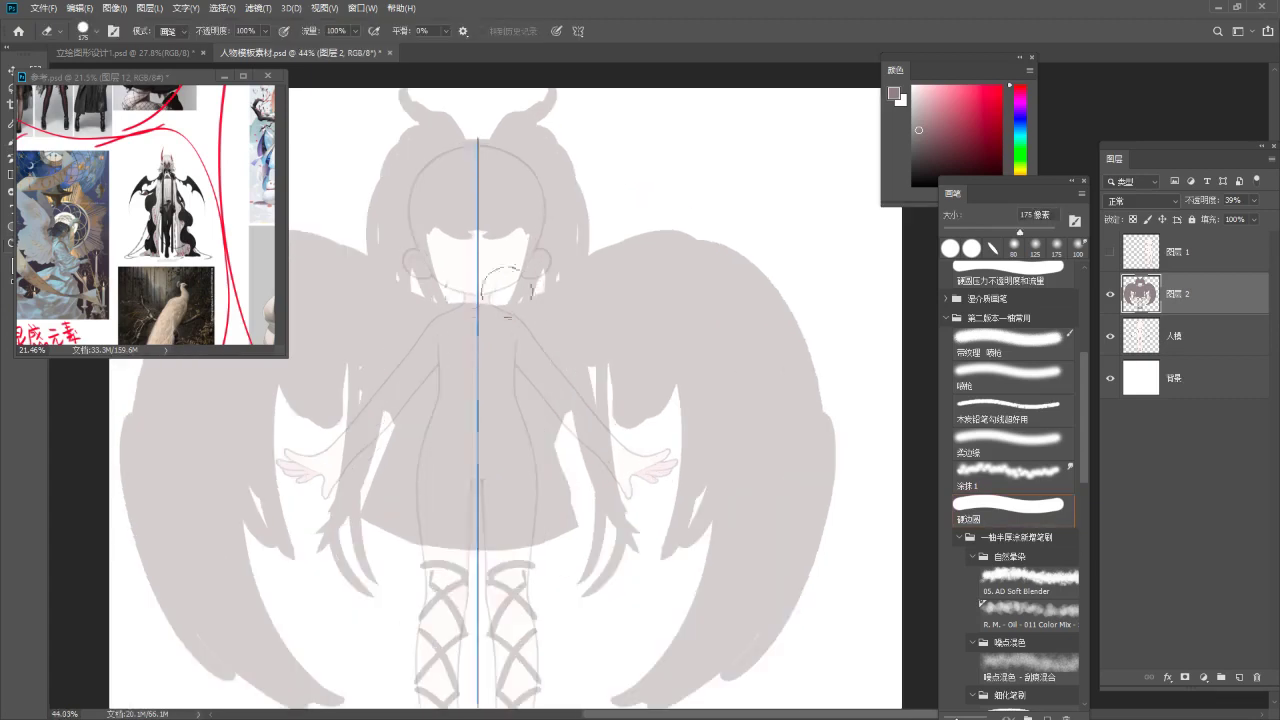
key("bracketleft")
key("bracketleft")
key("bracketleft")
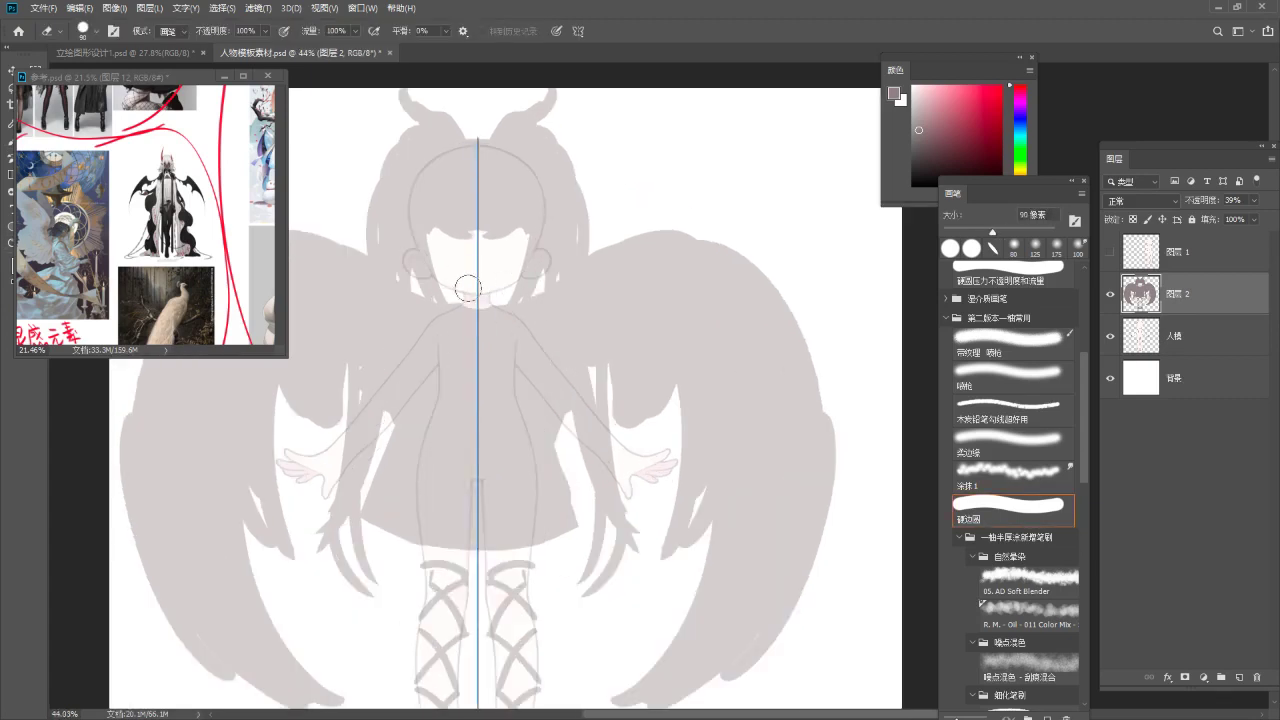
key("z")
scroll(463, 320, "down", 3)
scroll(463, 320, "up", 2)
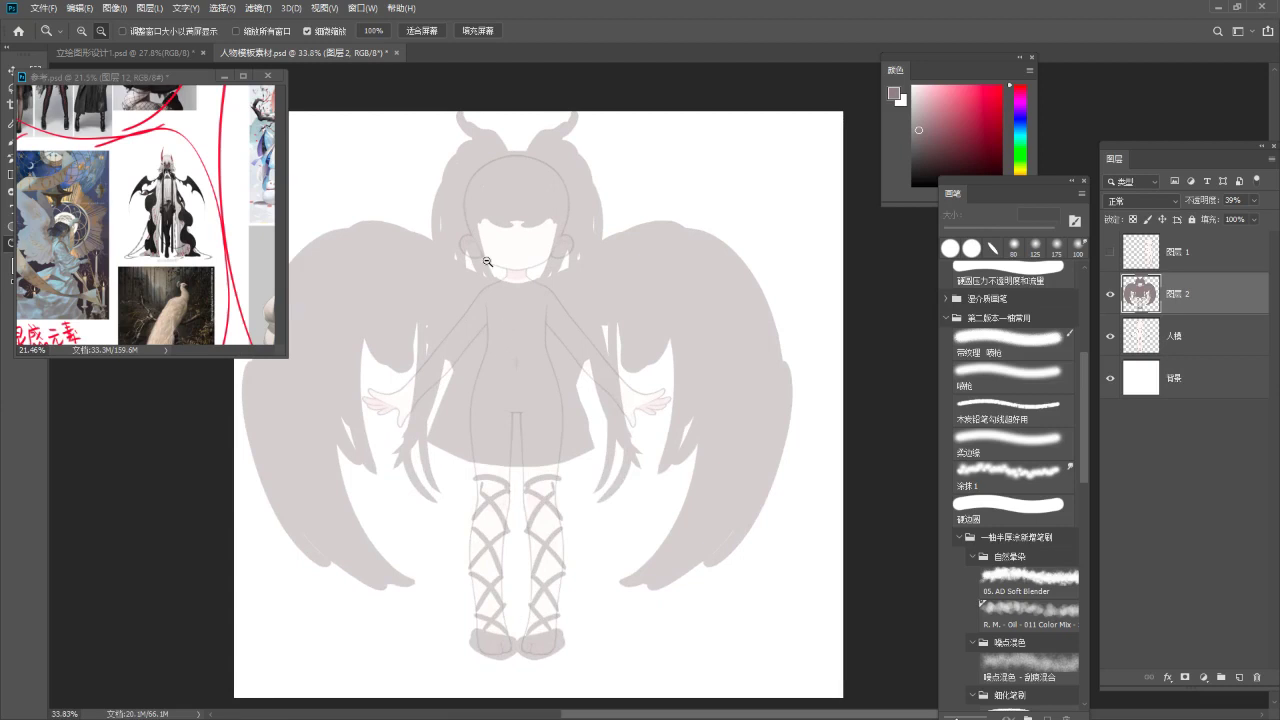
Create a new layer above the silhouette layer and set its blend mode to Multiply.
key("ctrl+shift+alt+n")
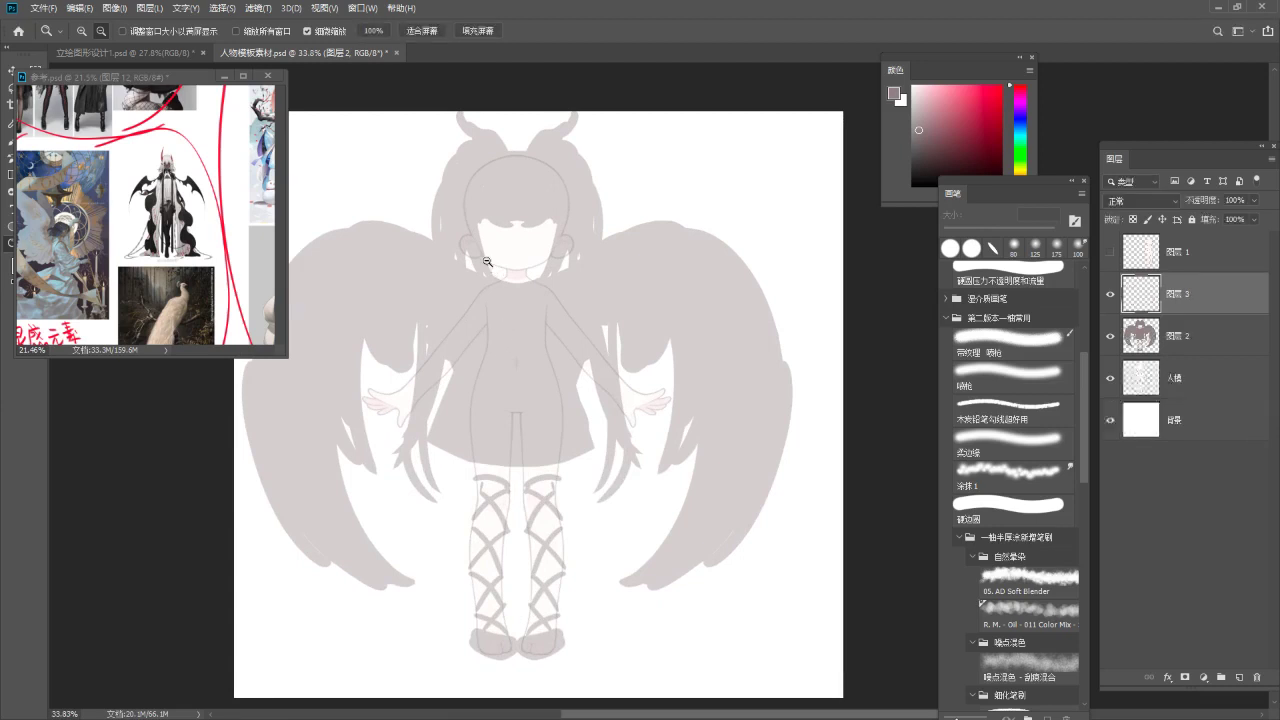
left_click(1157, 200)
left_click(1149, 214)
left_click(1154, 202)
left_click(1146, 260)
Choose a light grey brush colour and try it out with strokes on the upper body.
scroll(529, 334, "up", 3)
scroll(529, 336, "down", 2)
key("b")
left_click_drag(527, 370, 500, 340)
key("shift")
key("b")
mouse_move(504, 287)
left_mouse_down()
mouse_move(491, 343)
mouse_move(557, 291)
mouse_move(603, 288)
mouse_move(496, 331)
left_mouse_up()
key("ctrl+z")
left_click(918, 93)
key("ctrl+z")
key("ctrl+z")
mouse_move(475, 288)
left_mouse_down()
mouse_move(506, 376)
mouse_move(507, 325)
left_mouse_up()
key("ctrl+z")
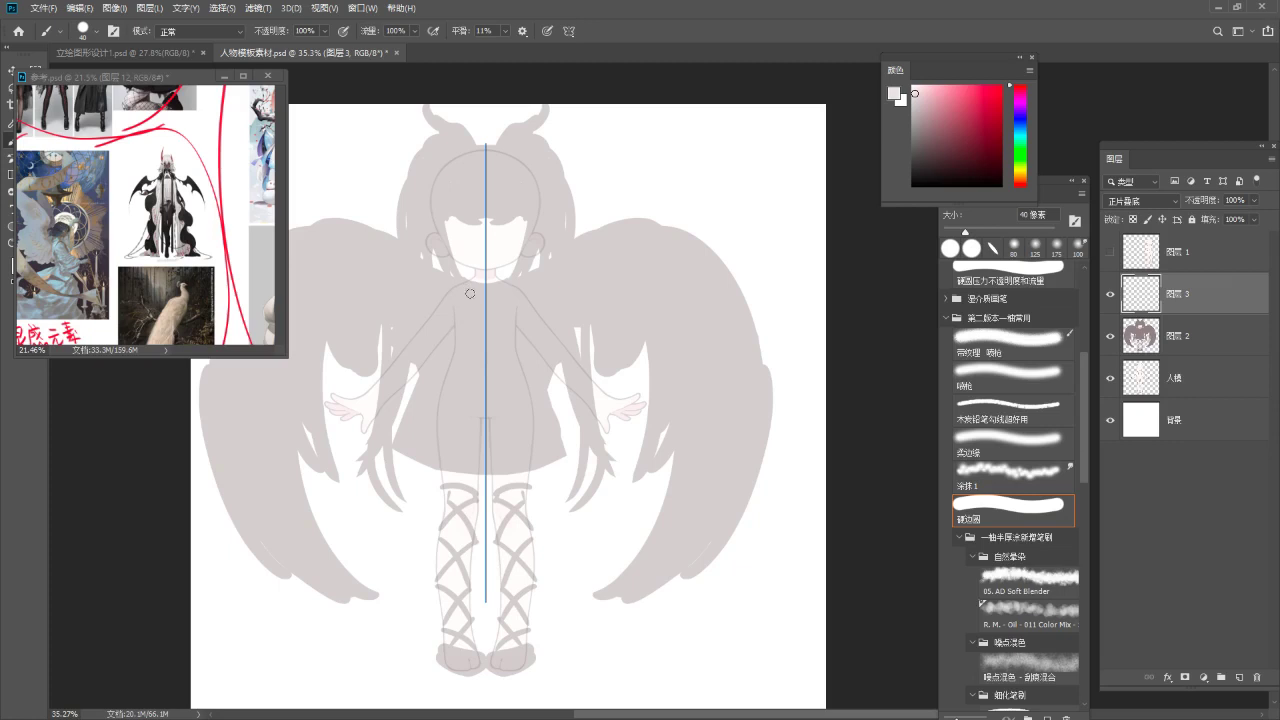
Enlarge the brush to 100 px and stamp a mirrored round dot on each side of the upper head.
key("bracketright")
key("bracketright")
key("bracketright")
left_click(470, 304)
key("ctrl+z")
left_click_drag(501, 319, 496, 410)
left_click_drag(487, 246, 520, 242)
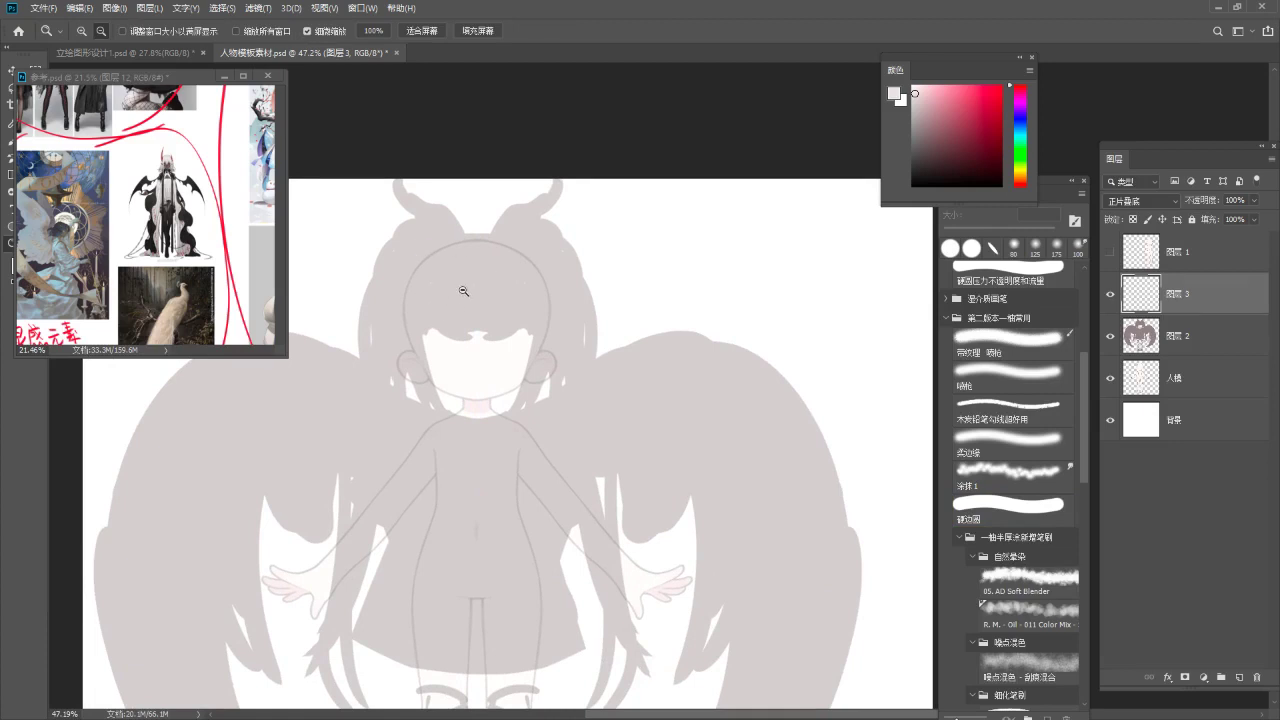
key("b")
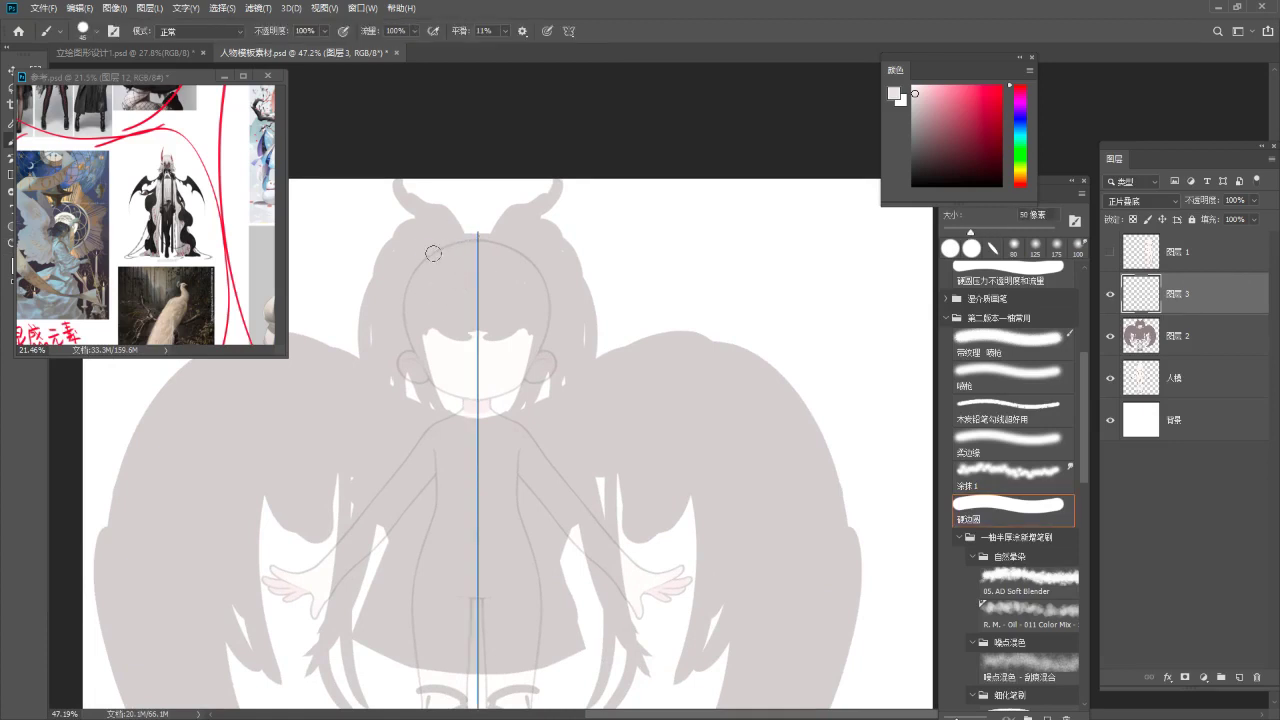
key("bracketright")
key("bracketright")
key("bracketright")
key("bracketright")
left_click(420, 259)
key("ctrl+z")
left_click(417, 259)
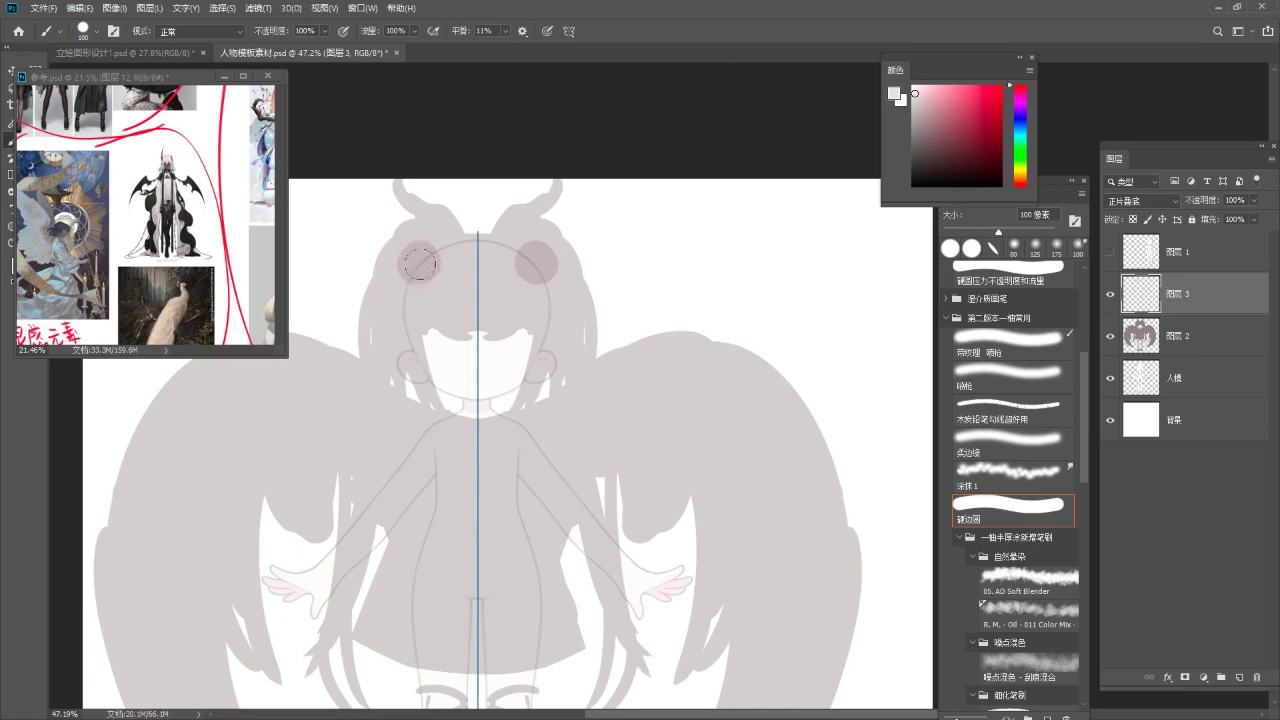
Reduce the brush to 35 px and paint mirrored ribbon tails hanging from both round hair ornaments.
key("bracketleft")
key("bracketleft")
mouse_move(416, 291)
left_mouse_down()
mouse_move(403, 330)
mouse_move(413, 338)
mouse_move(420, 290)
mouse_move(386, 290)
mouse_move(407, 271)
left_mouse_up()
key("ctrl+z")
key("ctrl+z")
key("ctrl+z")
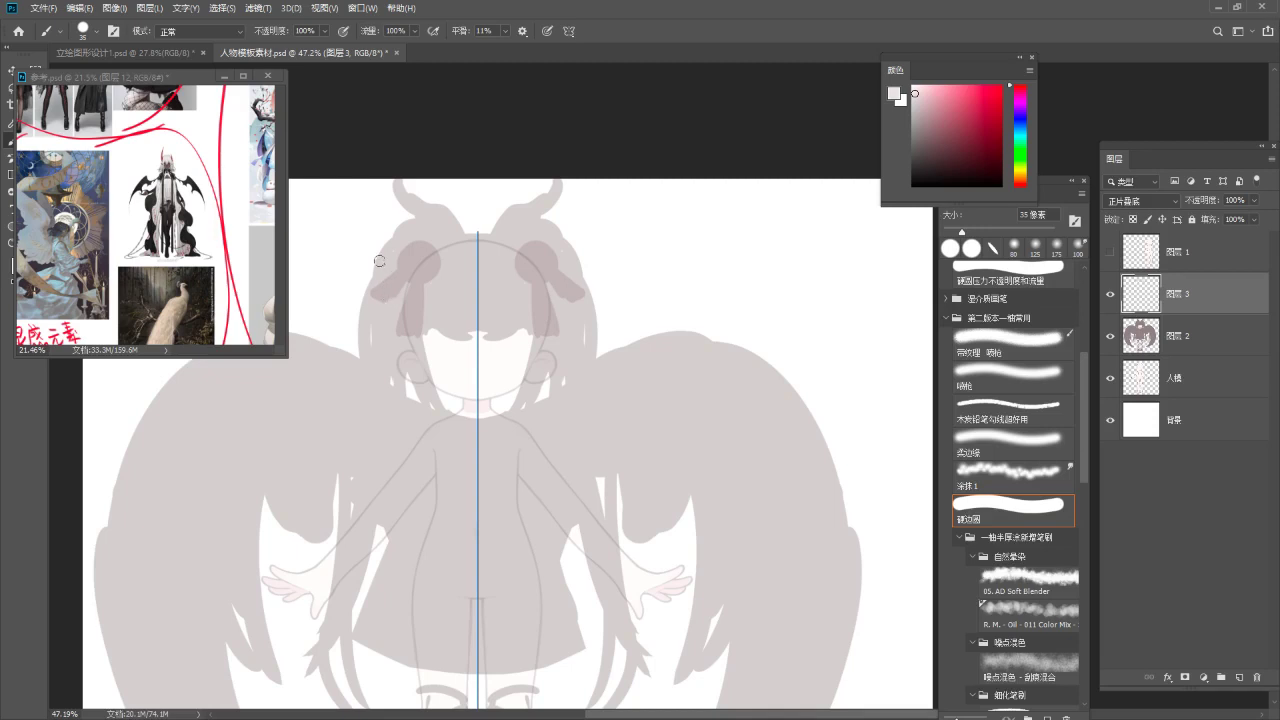
key("ctrl+z")
Paint mirrored darker accents at the bases of both horns.
left_click_drag(453, 227, 457, 253)
key("ctrl+z")
left_click_drag(491, 320, 458, 215)
mouse_move(468, 293)
left_mouse_down()
mouse_move(443, 297)
mouse_move(425, 277)
mouse_move(391, 354)
left_mouse_up()
key("ctrl+z")
Look through the clothing photos in the reference document and examine the long black gothic dresses up close.
left_click(226, 281)
mouse_move(142, 151)
left_mouse_down()
mouse_move(251, 441)
mouse_move(207, 373)
left_mouse_up()
left_click_drag(290, 358, 329, 393)
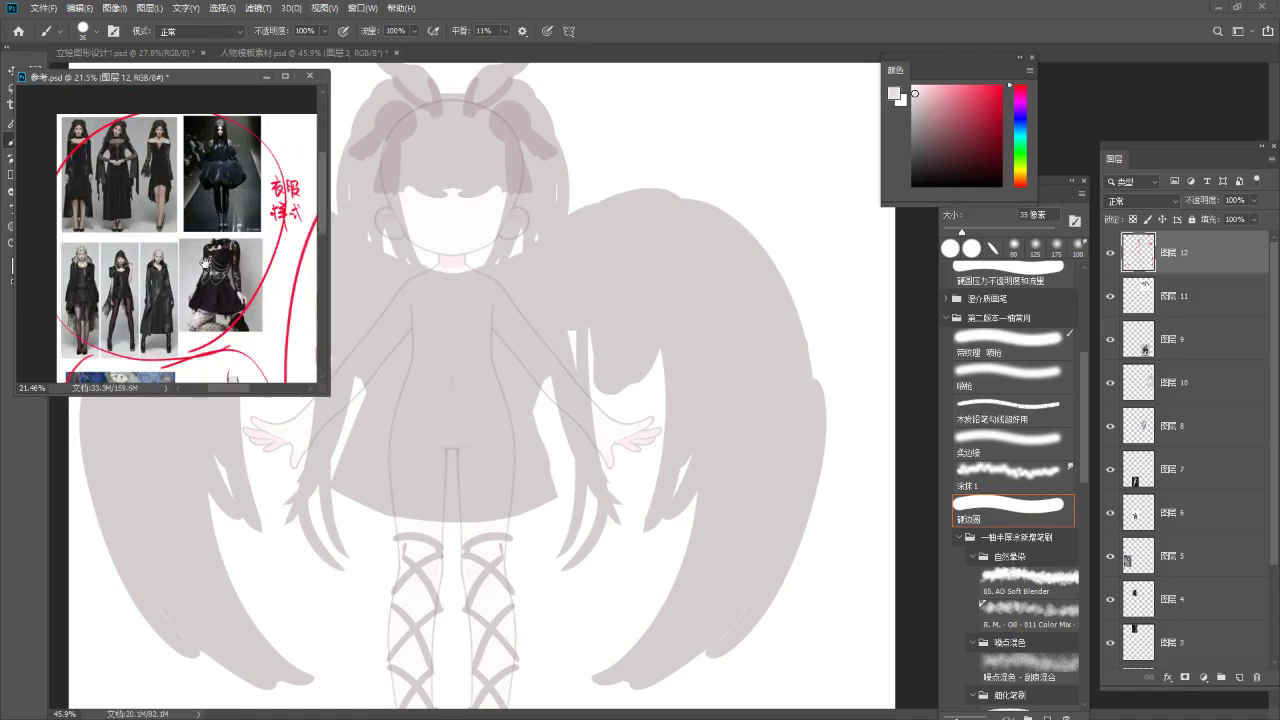
left_click_drag(201, 257, 233, 291)
left_click_drag(142, 270, 194, 266)
left_click_drag(195, 204, 204, 347)
left_click_drag(330, 403, 284, 370)
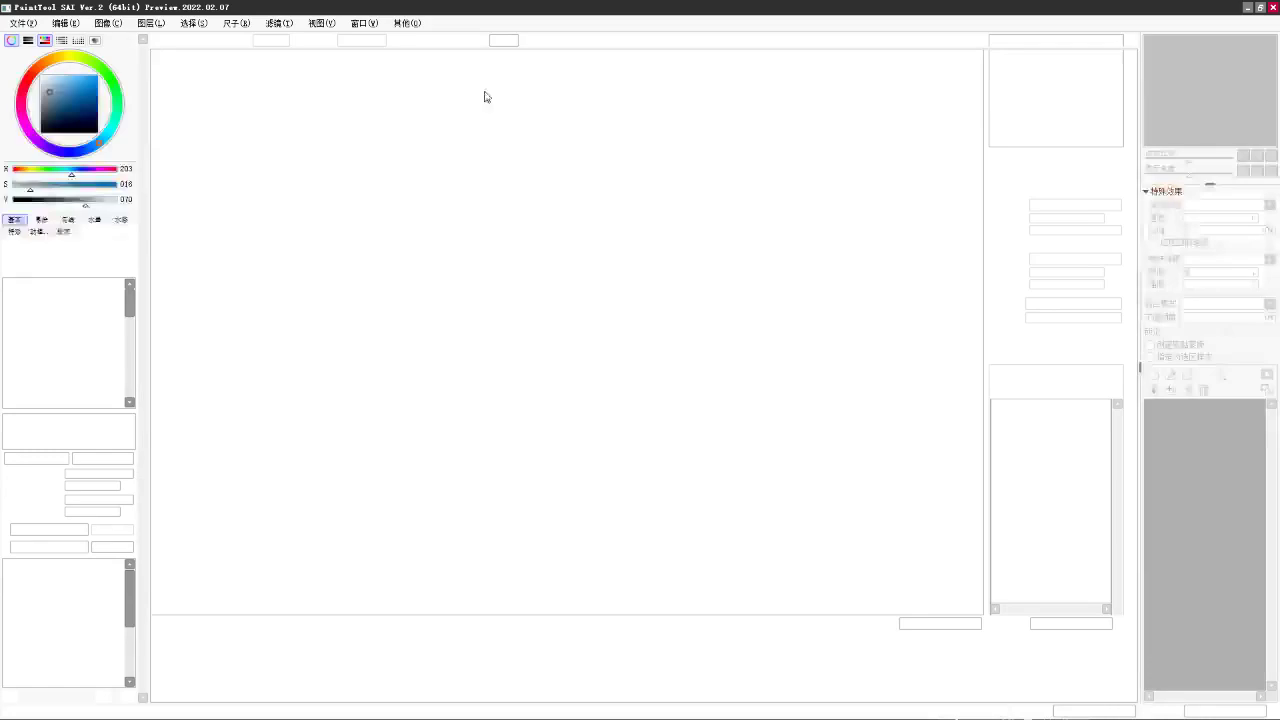
left_click_drag(486, 6, 0, 330)
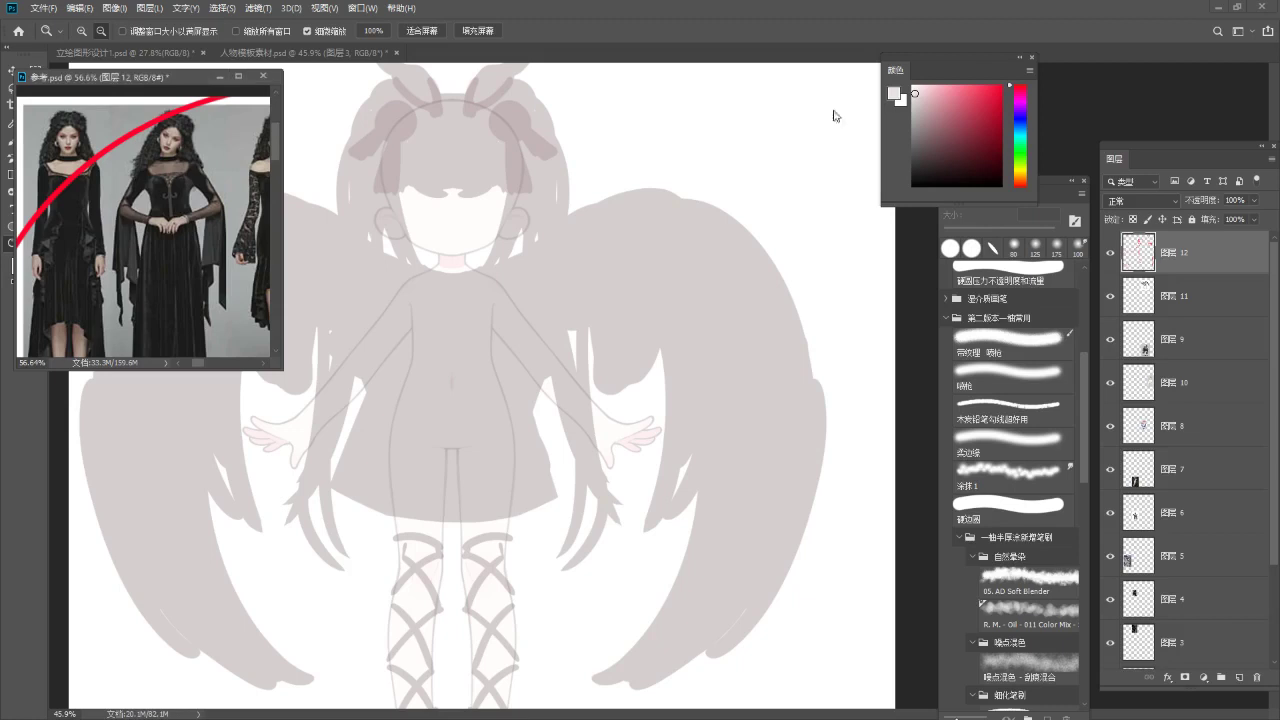
left_click(693, 280)
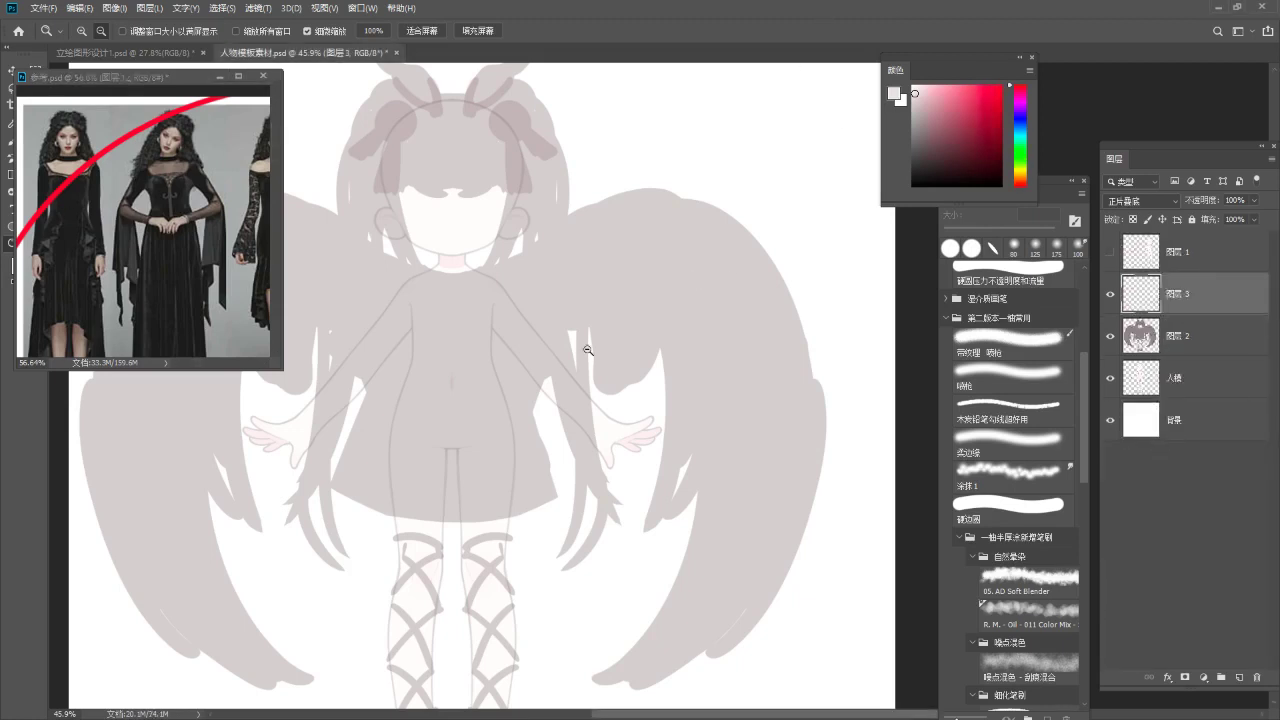
Examine the neighbouring black off-shoulder dress in the reference document, including its neckline and sleeves.
key("ctrl+semicolon")
key("b")
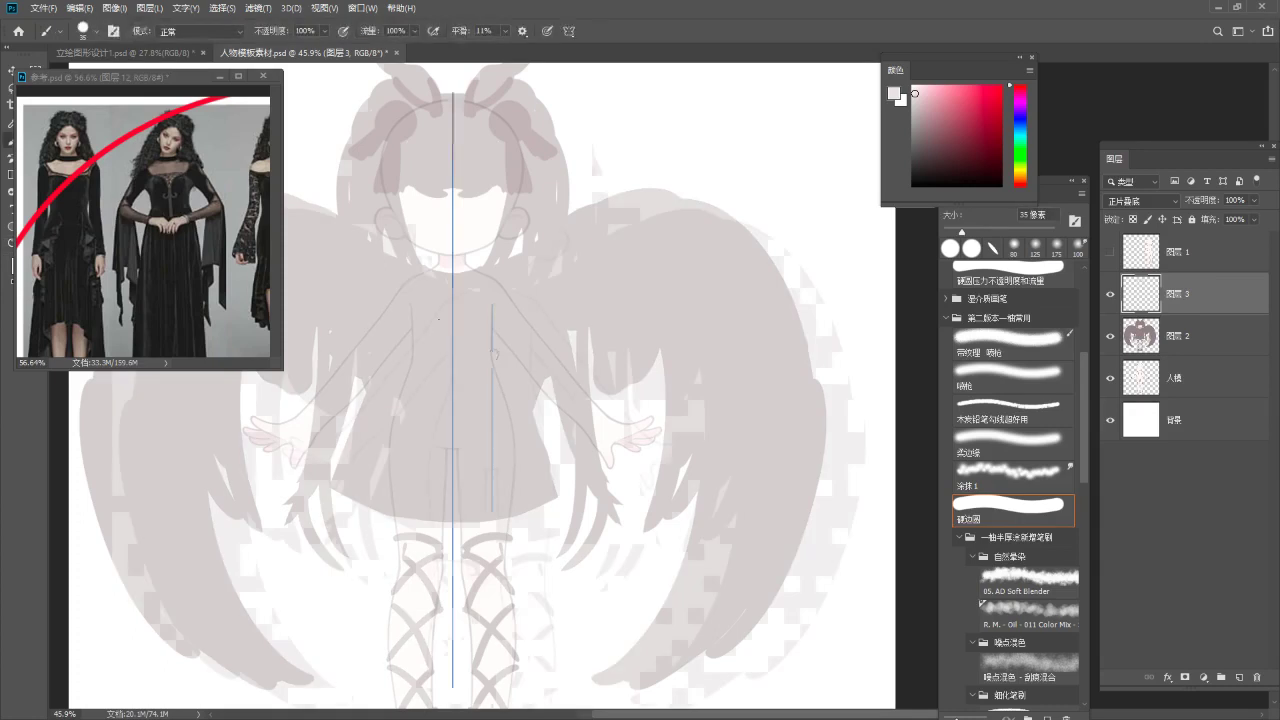
left_click_drag(429, 309, 490, 329)
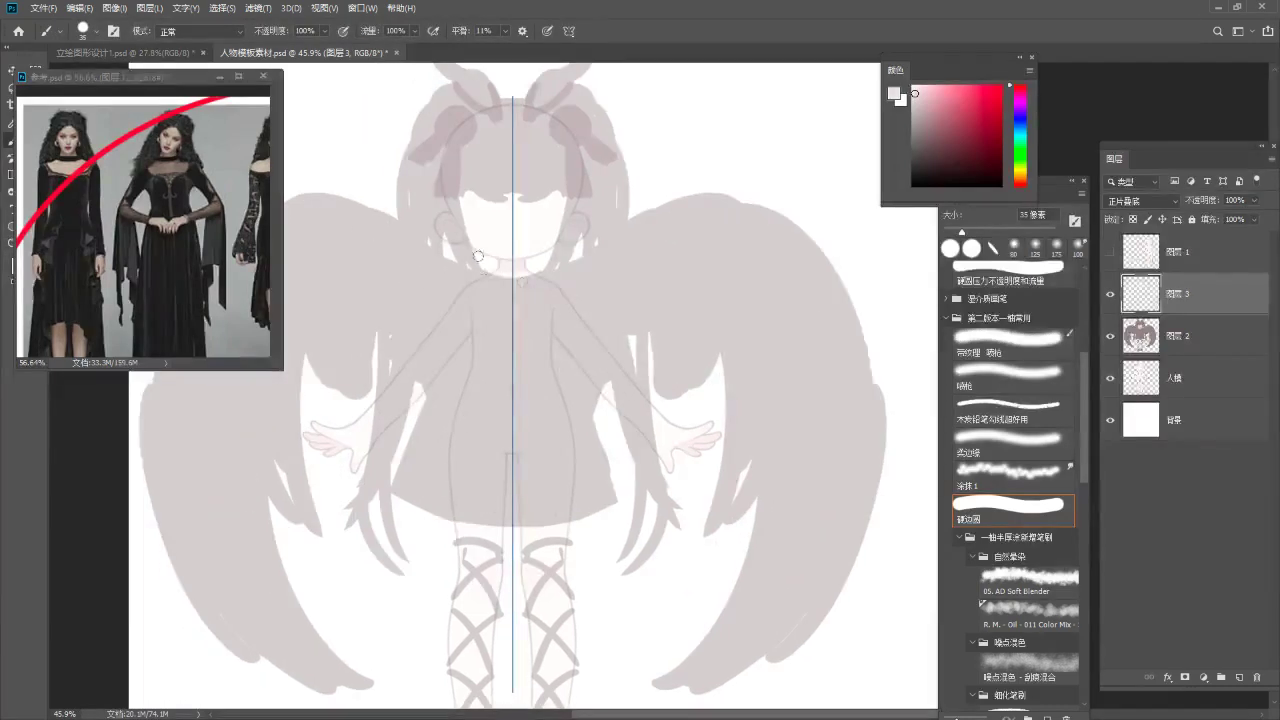
left_click(183, 188)
left_click_drag(188, 148, 68, 198)
left_click_drag(255, 196, 179, 201)
left_click(522, 279)
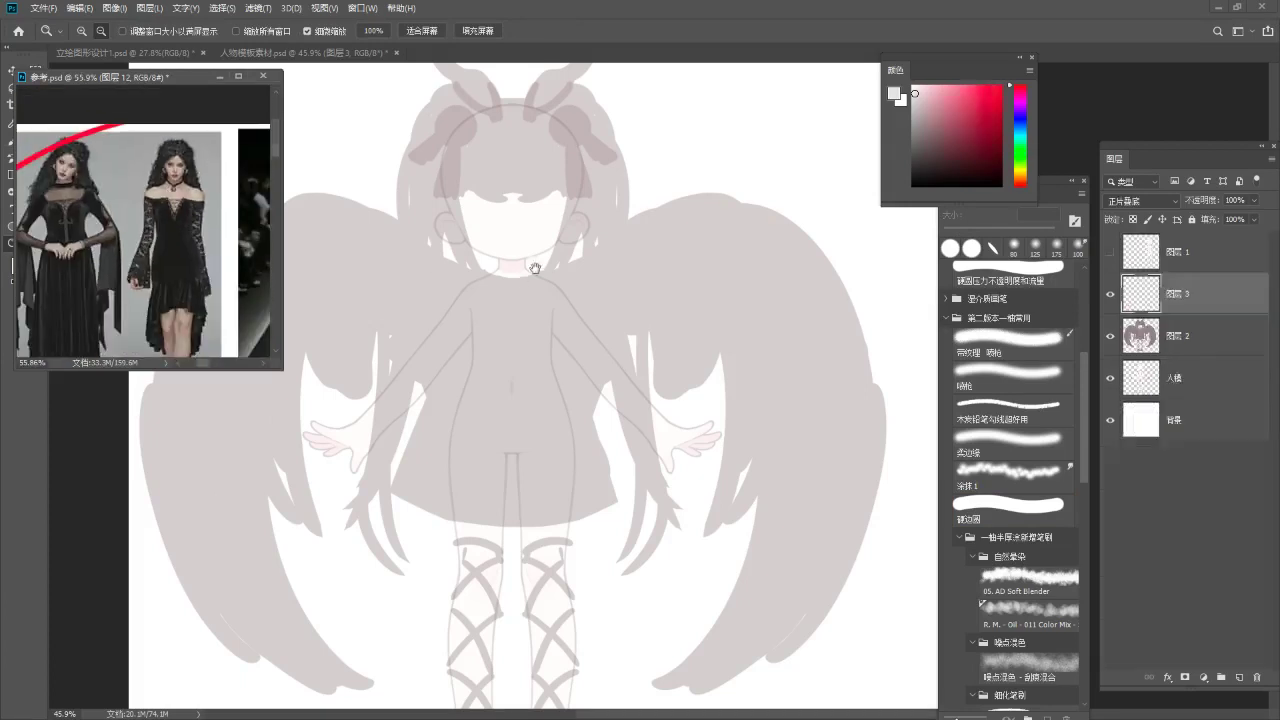
Reduce the brush to 15 px and paint a mirrored choker around the neck.
scroll(525, 251, "up", 3)
key("b")
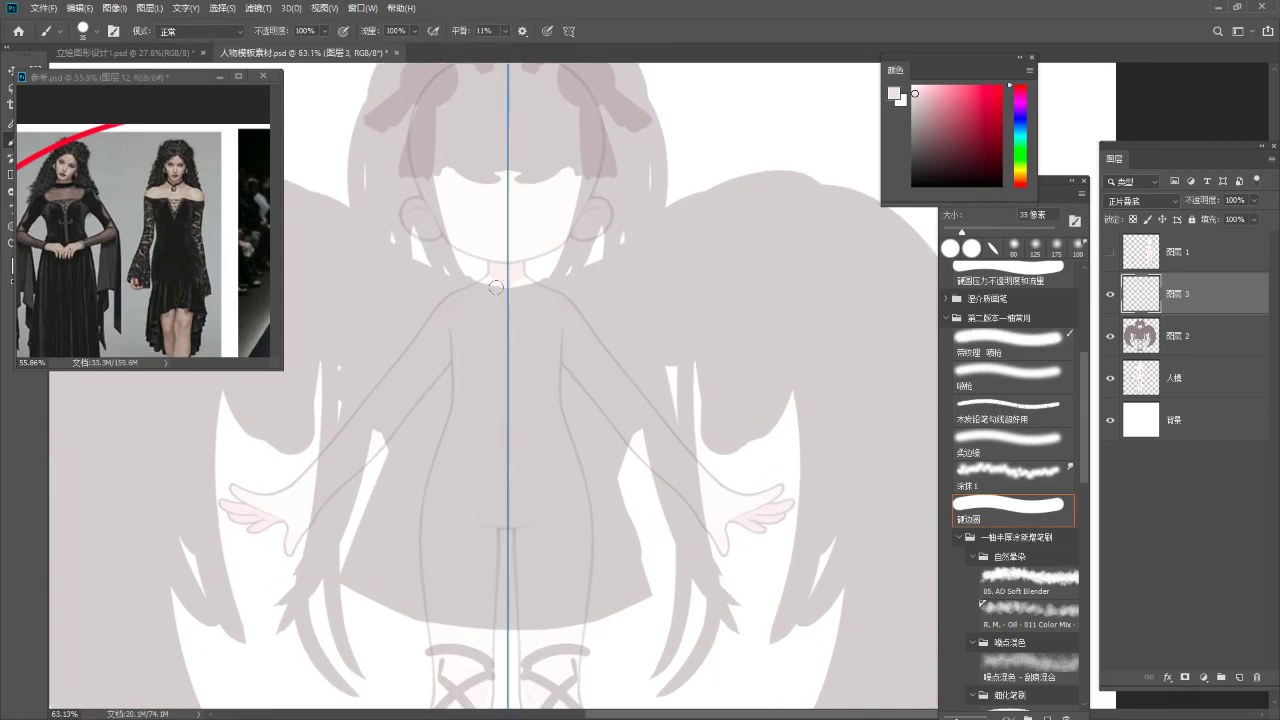
key("bracketleft")
key("bracketleft")
key("bracketleft")
mouse_move(487, 266)
left_mouse_down()
mouse_move(506, 273)
mouse_move(492, 279)
left_mouse_up()
key("ctrl+z")
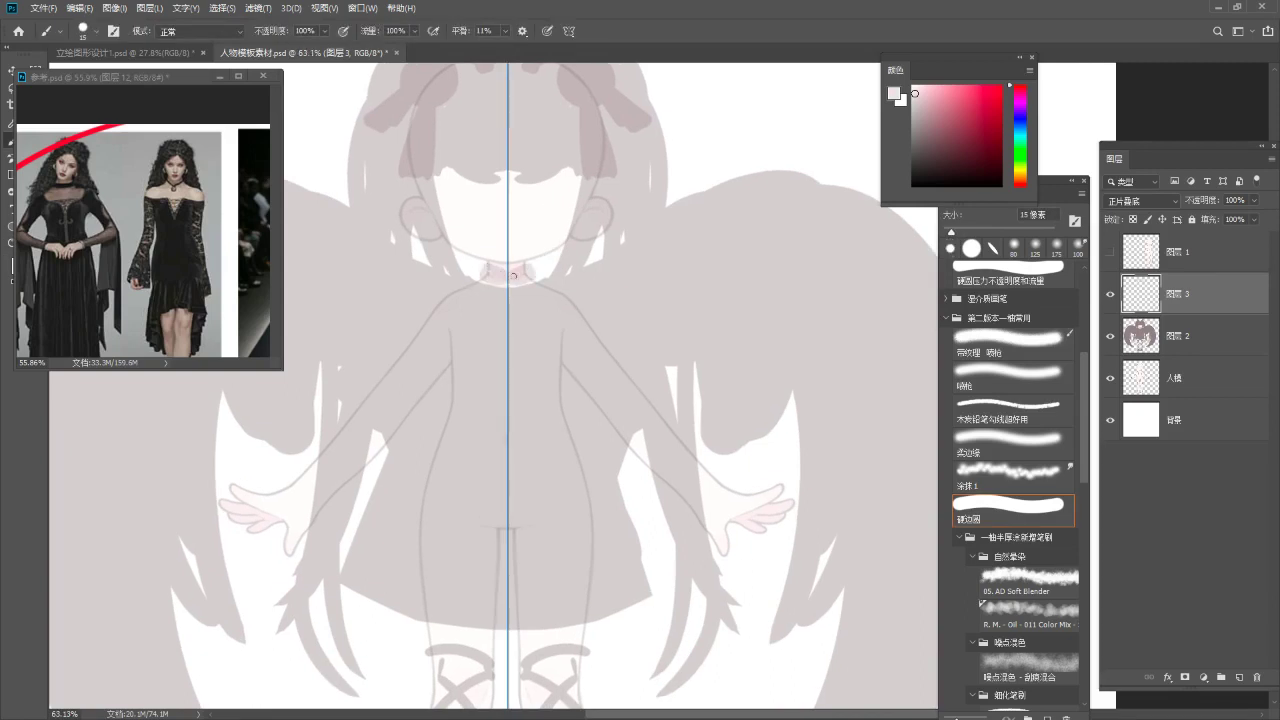
Check the long black dresses in the reference and paint a mirrored sweetheart neckline across the figure's bust.
key("z")
left_click_drag(516, 267, 453, 313)
left_click(147, 227)
left_click_drag(146, 226, 286, 238)
left_click(577, 314)
left_click_drag(551, 305, 580, 272)
key("b")
left_click_drag(470, 253, 495, 303)
key("ctrl+z")
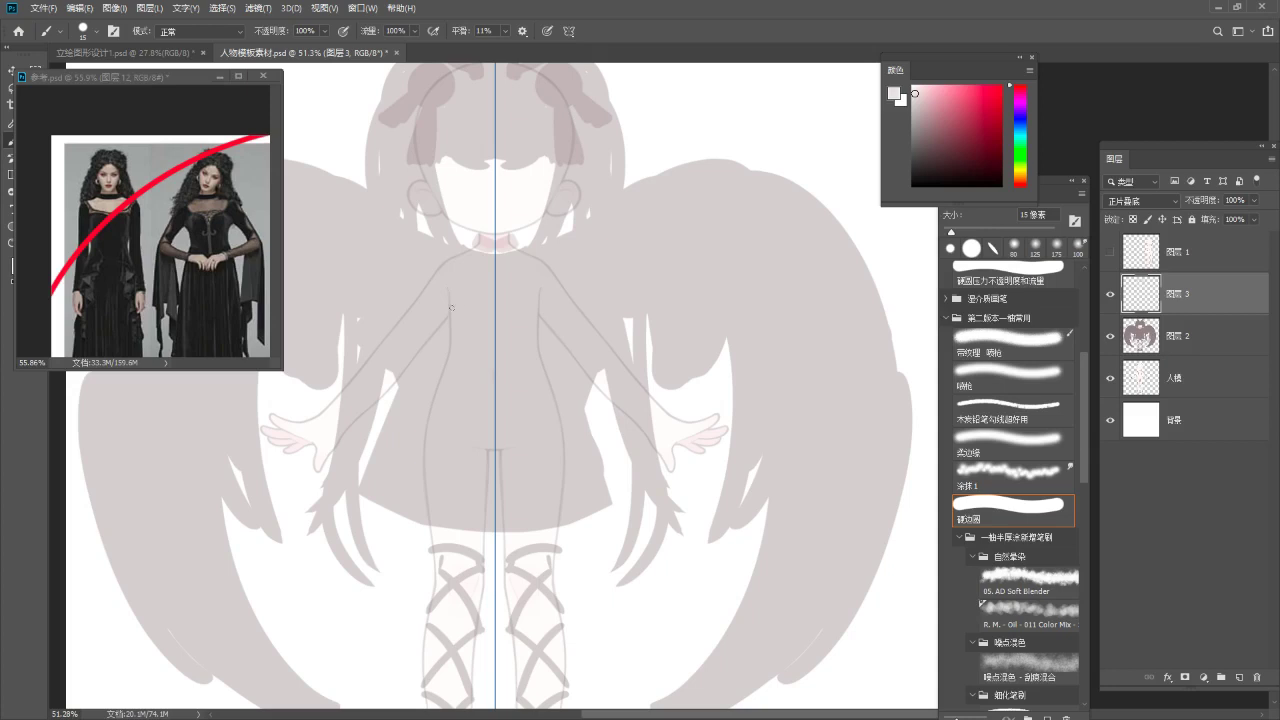
mouse_move(446, 316)
left_mouse_down()
mouse_move(473, 286)
mouse_move(447, 312)
mouse_move(448, 339)
mouse_move(482, 298)
mouse_move(471, 295)
mouse_move(493, 307)
left_mouse_up()
key("ctrl+z")
key("ctrl+z")
key("ctrl+z")
key("ctrl+z")
key("ctrl+z")
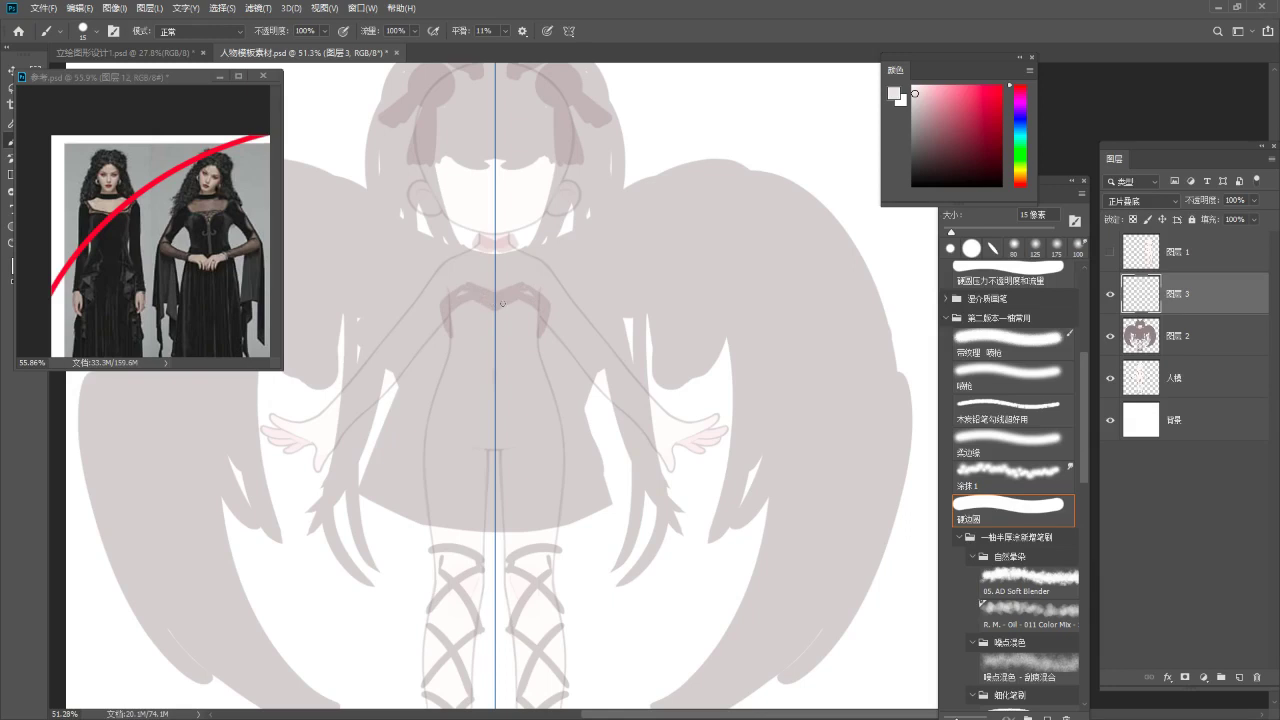
Outline the dress's waist, flared skirt sides and hem with mirrored strokes of the 15 px brush.
scroll(498, 308, "down", 2)
left_click_drag(444, 267, 429, 310)
mouse_move(437, 285)
left_mouse_down()
mouse_move(364, 416)
mouse_move(416, 316)
mouse_move(366, 413)
mouse_move(430, 486)
left_mouse_up()
key("ctrl+z")
key("ctrl+z")
key("ctrl+z")
left_click_drag(371, 405, 444, 454)
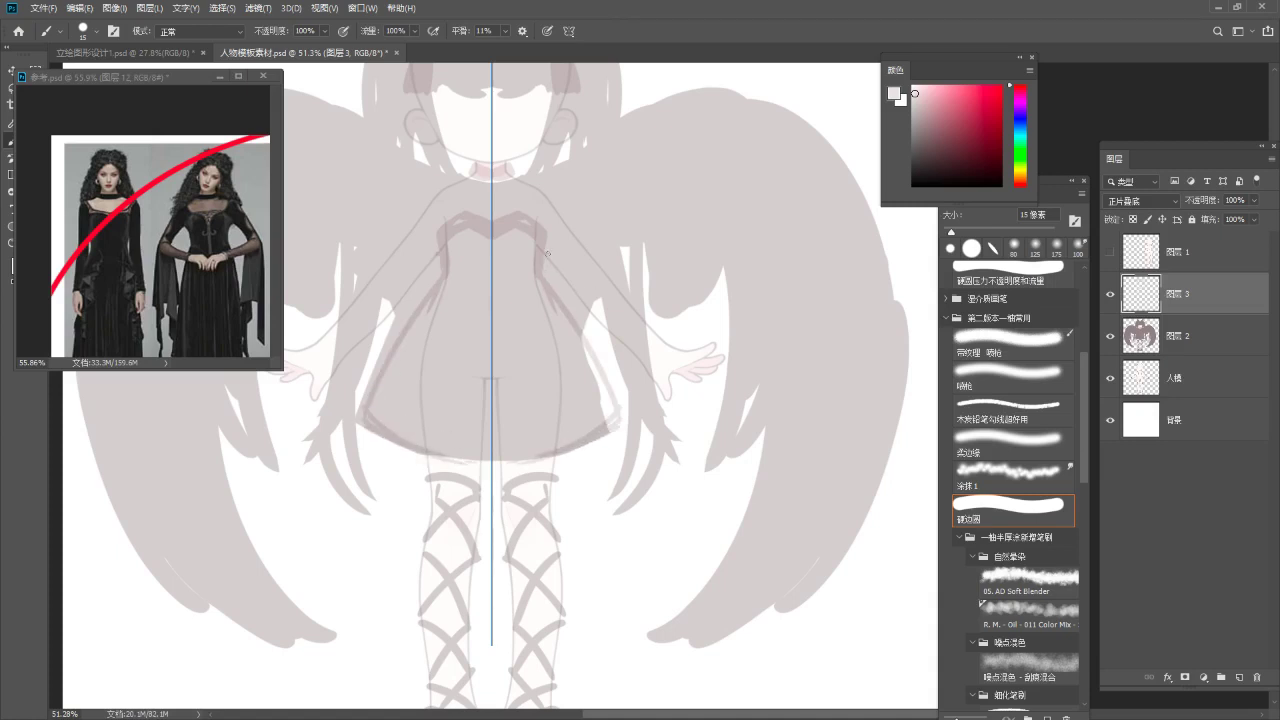
left_click_drag(516, 465, 530, 458)
Review the whole figure and bring the wide-sleeved black dress in the reference into closer view.
mouse_move(554, 369)
left_mouse_down()
mouse_move(549, 417)
mouse_move(442, 411)
left_mouse_up()
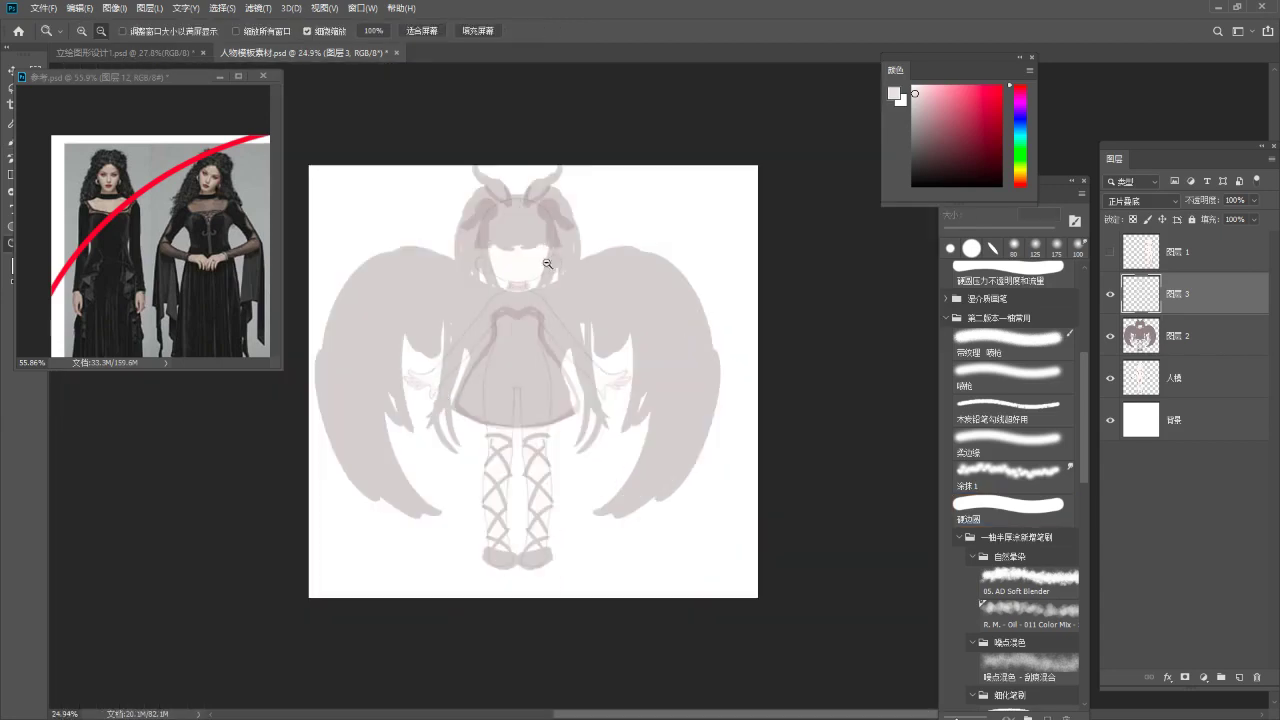
left_click_drag(512, 284, 566, 271)
left_click_drag(484, 290, 497, 287)
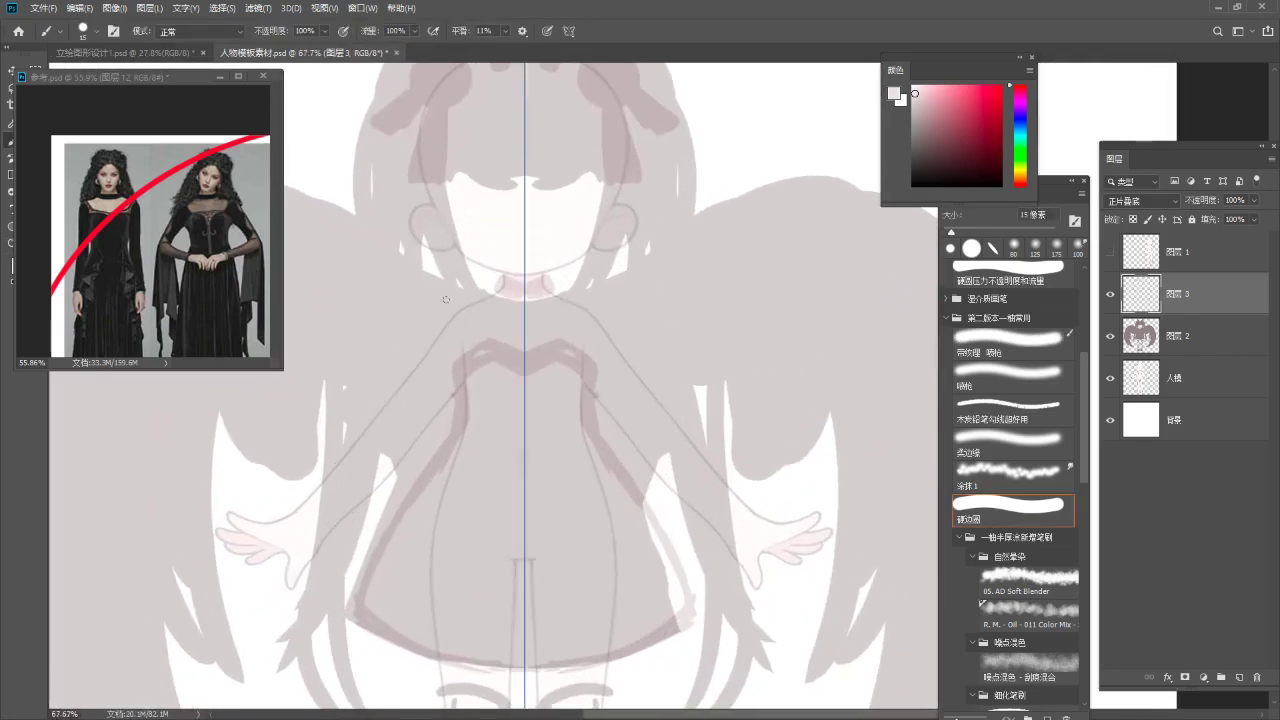
scroll(447, 302, "down", 1)
left_click_drag(257, 278, 219, 271)
left_click(446, 313)
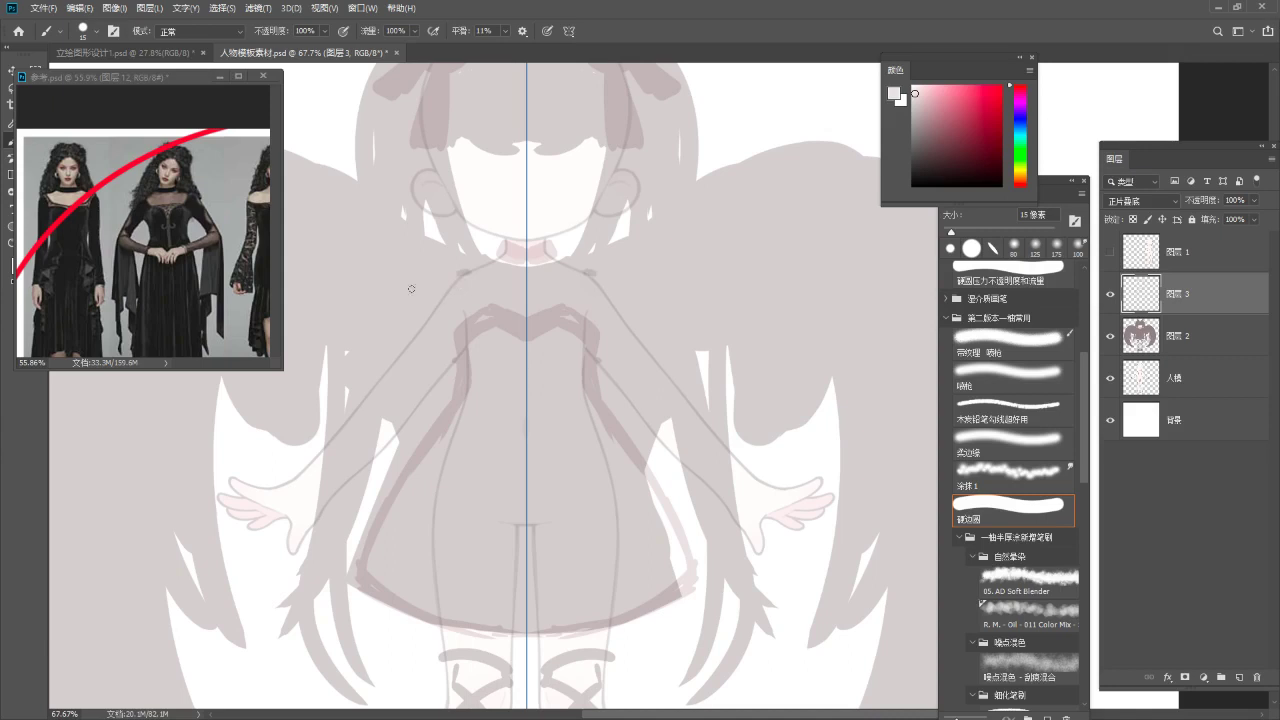
Try to outline mirrored flared sleeves running from the shoulders down the arms.
mouse_move(455, 278)
left_mouse_down()
mouse_move(428, 340)
mouse_move(465, 356)
mouse_move(322, 437)
mouse_move(386, 375)
mouse_move(286, 498)
left_mouse_up()
key("ctrl+z")
key("ctrl+z")
key("ctrl+z")
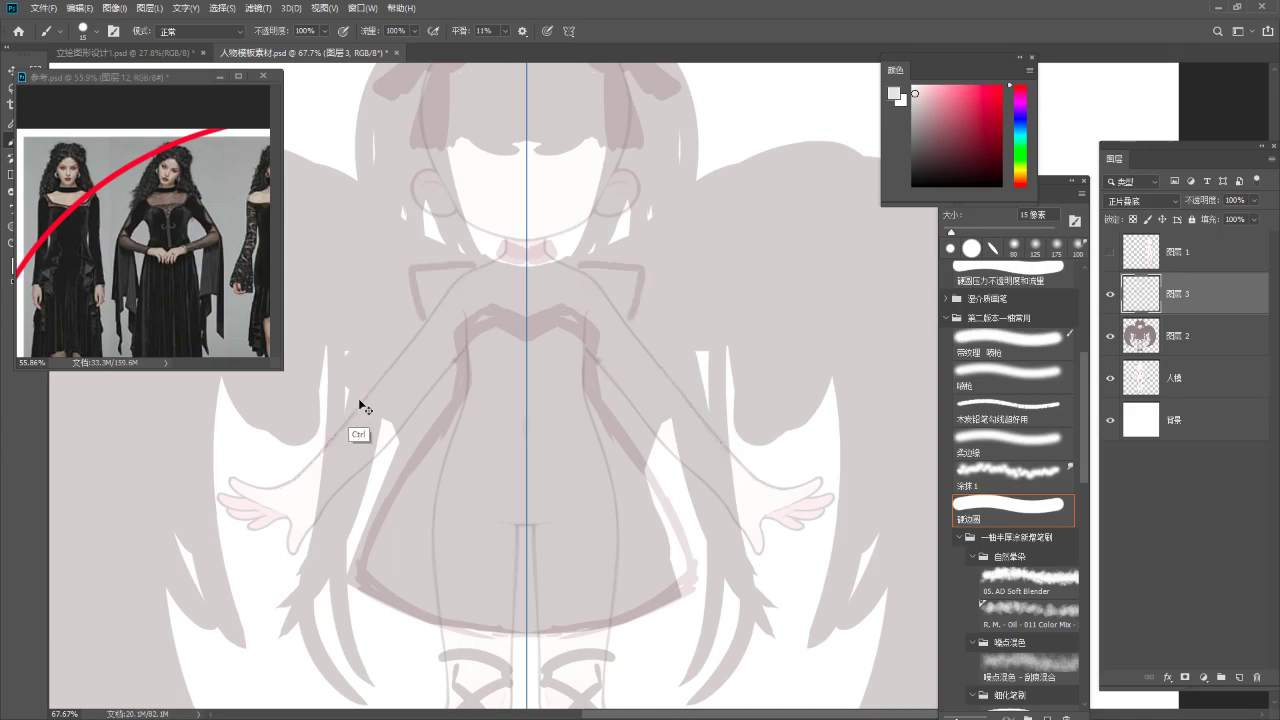
left_click_drag(486, 258, 374, 384)
key("ctrl+z")
mouse_move(478, 267)
left_mouse_down()
mouse_move(333, 431)
mouse_move(347, 417)
mouse_move(267, 434)
left_mouse_up()
left_click_drag(267, 438, 319, 532)
mouse_move(319, 532)
left_mouse_down()
mouse_move(371, 460)
mouse_move(312, 515)
left_mouse_up()
key("z")
key("ctrl+z")
key("ctrl+z")
key("ctrl+z")
key("ctrl+z")
scroll(452, 309, "up", 3)
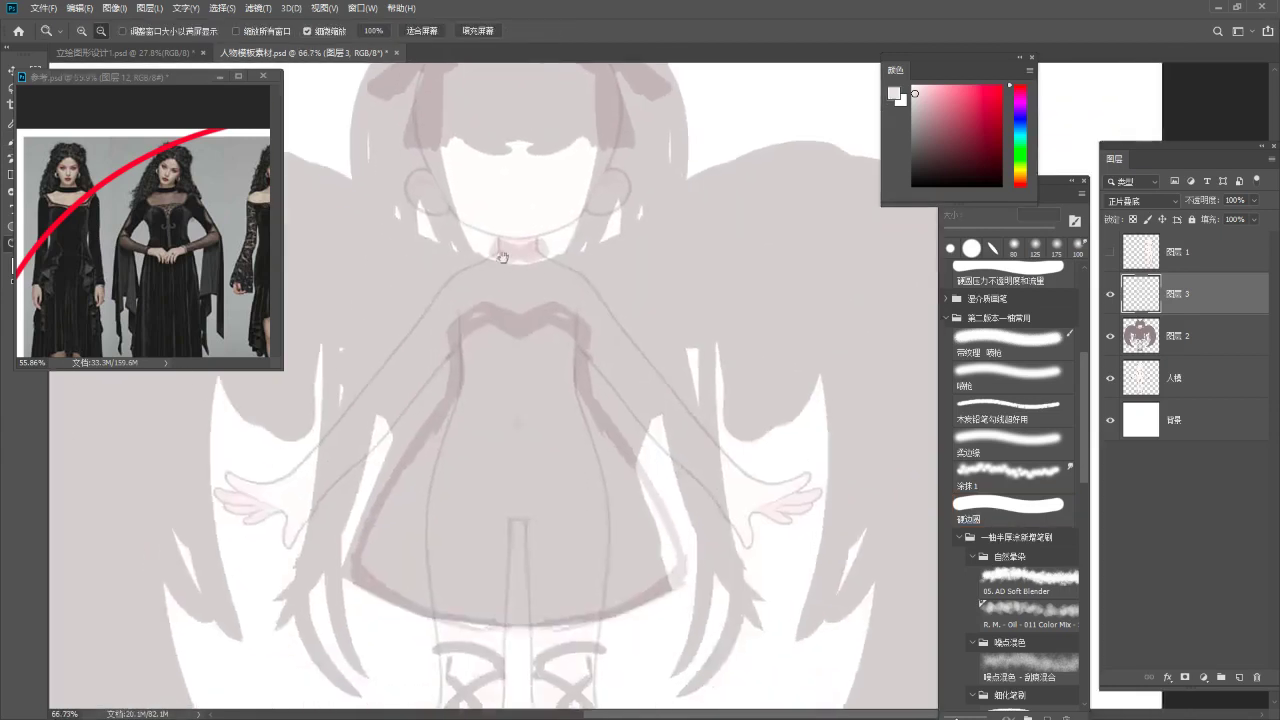
Outline mirrored short puff sleeves on the upper arms with the brush.
key("b")
mouse_move(458, 273)
left_mouse_down()
mouse_move(393, 334)
mouse_move(391, 363)
mouse_move(427, 381)
mouse_move(393, 368)
mouse_move(432, 405)
mouse_move(389, 365)
mouse_move(411, 397)
left_mouse_up()
key("ctrl+z")
key("ctrl+z")
key("ctrl+z")
mouse_move(388, 361)
left_mouse_down()
mouse_move(354, 361)
mouse_move(391, 404)
mouse_move(390, 376)
mouse_move(431, 397)
left_mouse_up()
key("ctrl+z")
Enlarge the brush and fill both puff sleeves with mirrored strokes.
key("bracketright")
key("bracketright")
key("bracketright")
key("bracketright")
key("bracketright")
mouse_move(409, 306)
left_mouse_down()
mouse_move(431, 391)
mouse_move(405, 324)
mouse_move(433, 290)
mouse_move(444, 335)
mouse_move(439, 312)
mouse_move(444, 333)
mouse_move(454, 291)
left_mouse_up()
key("e")
key("b")
Reduce the brush to 20 px and refine the puff sleeves' edges.
key("bracketleft")
key("bracketleft")
key("bracketleft")
key("bracketleft")
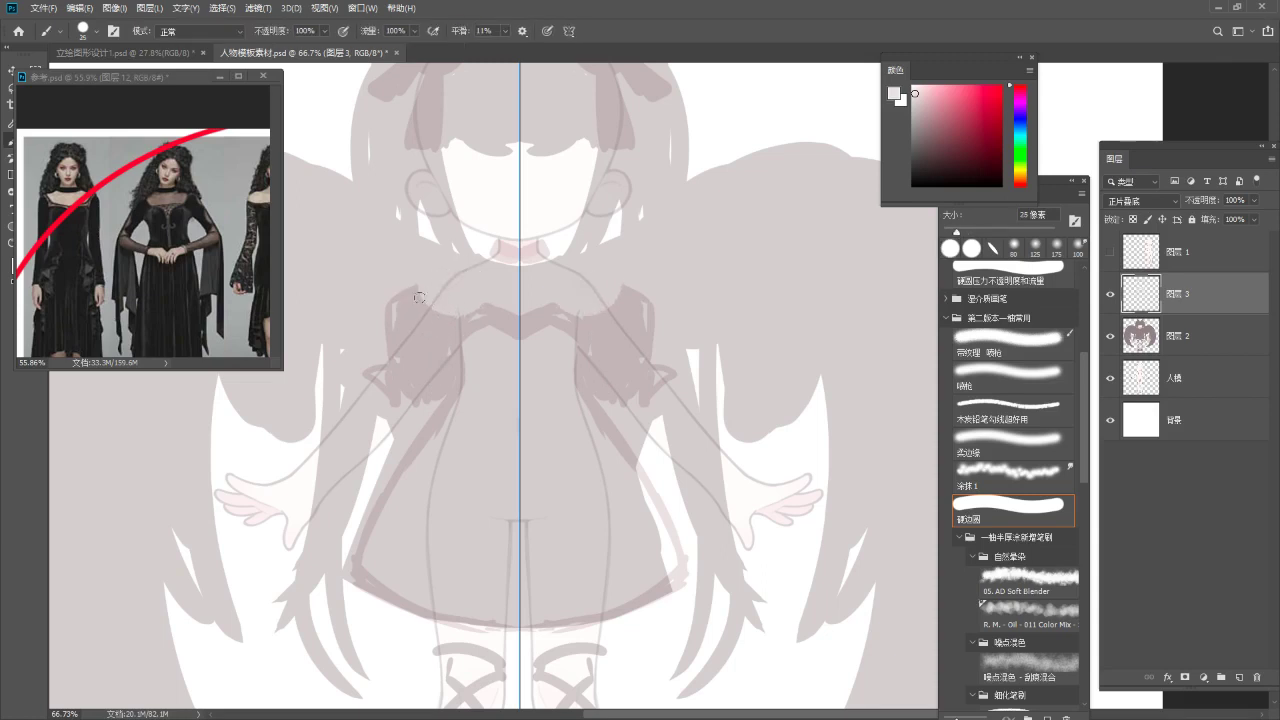
left_click_drag(421, 298, 395, 364)
left_click_drag(541, 340, 491, 364, "ctrl")
scroll(491, 364, "up", 1)
key("b")
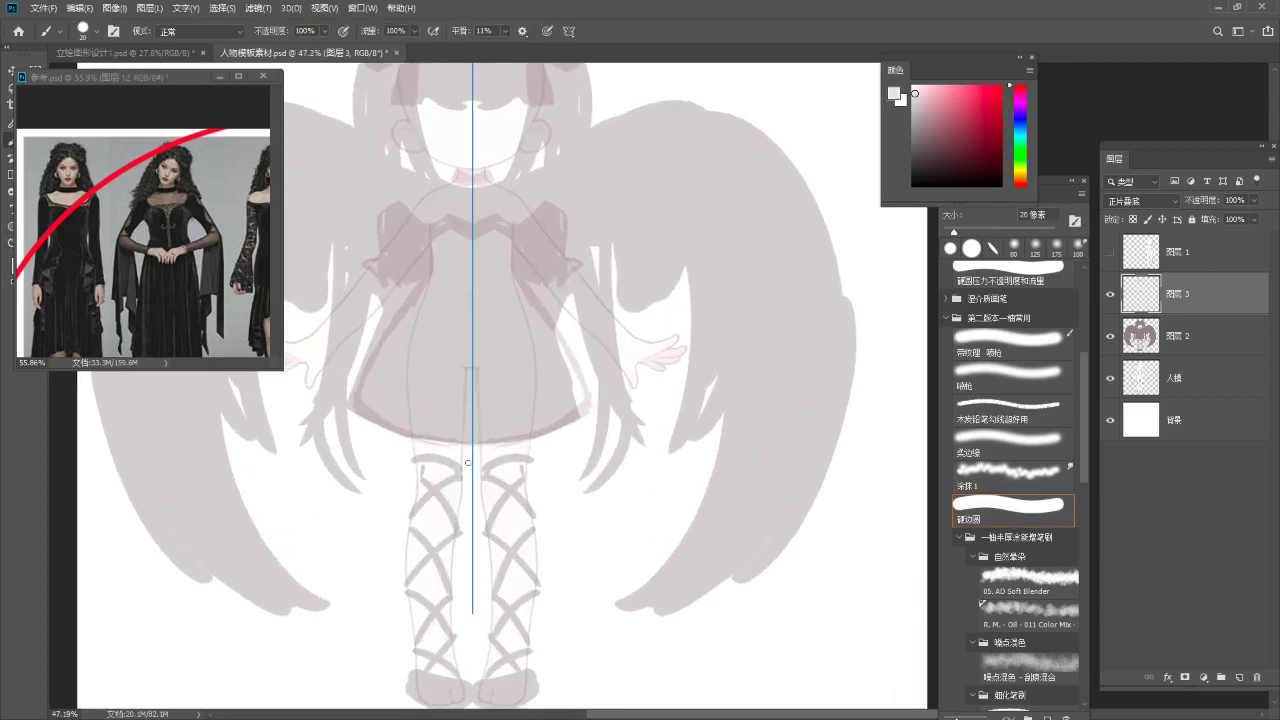
Paint mirrored criss-cross lacing around the forearms with the 20 px brush.
mouse_move(589, 299)
left_mouse_down()
mouse_move(647, 297)
mouse_move(638, 319)
left_mouse_up()
left_click_drag(623, 306, 661, 301)
key("ctrl+z")
mouse_move(664, 305)
left_mouse_down()
mouse_move(673, 336)
mouse_move(659, 350)
mouse_move(678, 323)
mouse_move(672, 356)
mouse_move(662, 347)
mouse_move(691, 341)
mouse_move(678, 374)
mouse_move(606, 417)
left_mouse_up()
key("ctrl+z")
key("ctrl+z")
key("ctrl+z")
key("ctrl+z")
key("ctrl+z")
key("ctrl+z")
key("z")
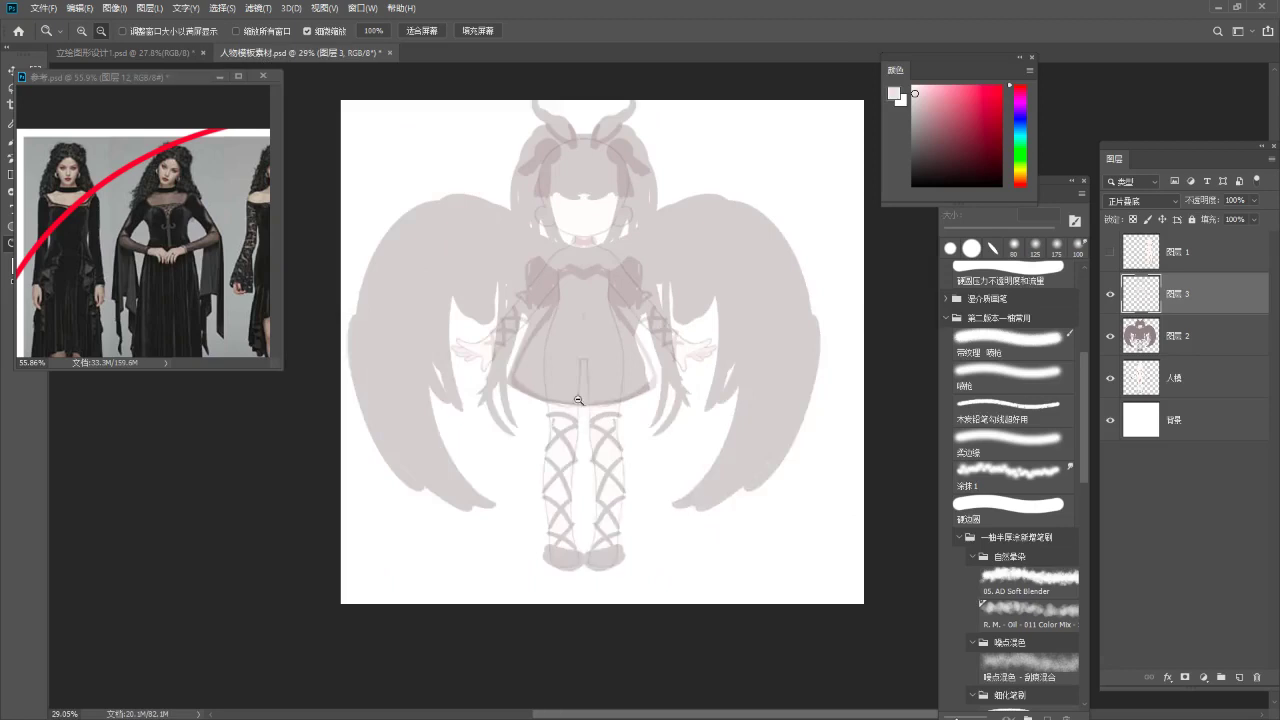
left_click(595, 335)
key("b")
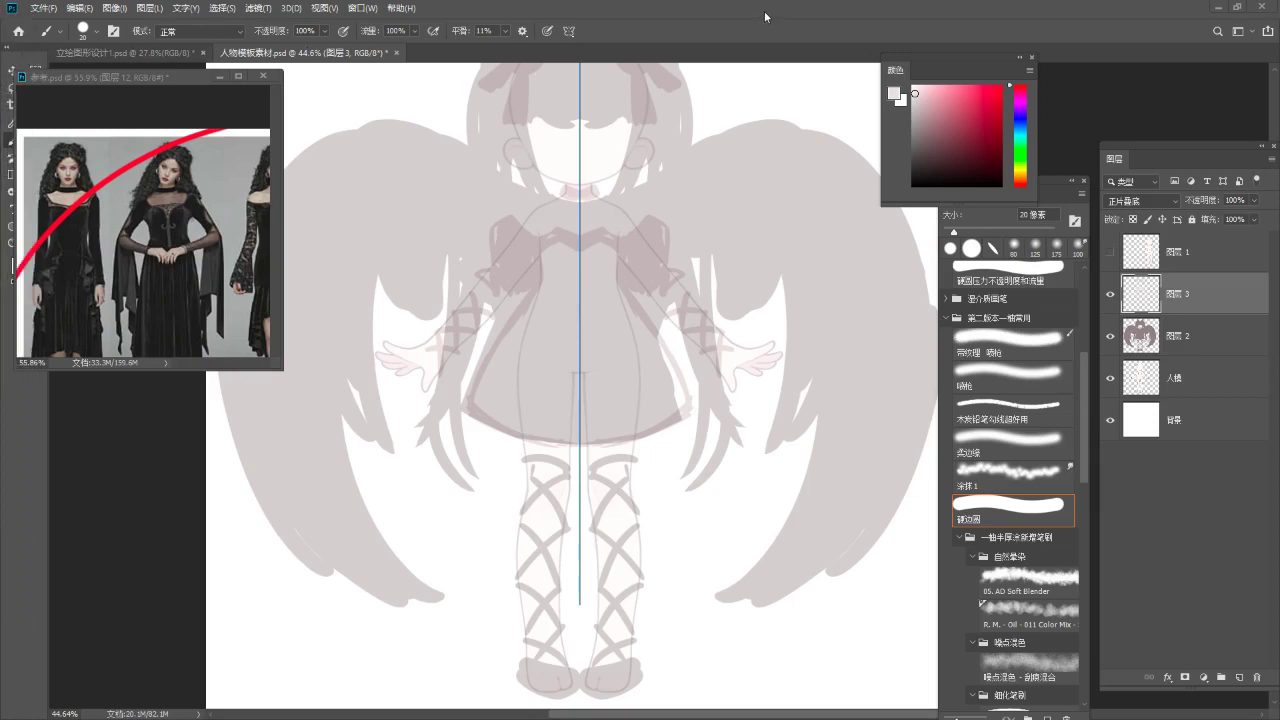
Add mirrored pointed ruffles to the shoulder tops of the puff sleeves.
mouse_move(614, 298)
left_mouse_down()
mouse_move(551, 338)
mouse_move(608, 400)
left_mouse_up()
key("v")
key("ctrl+semicolon")
key("ctrl+semicolon")
key("b")
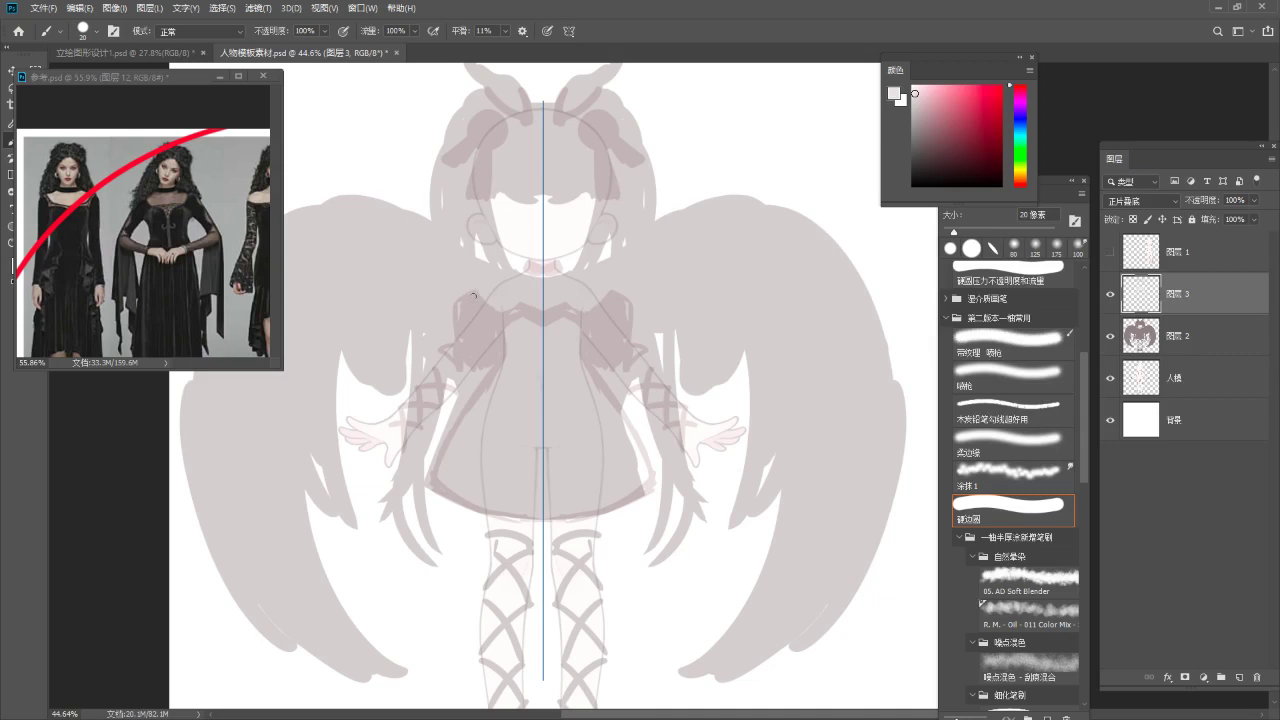
mouse_move(478, 283)
left_mouse_down()
mouse_move(480, 337)
mouse_move(424, 407)
left_mouse_up()
left_click_drag(466, 310, 480, 209)
left_click_drag(489, 263, 508, 293)
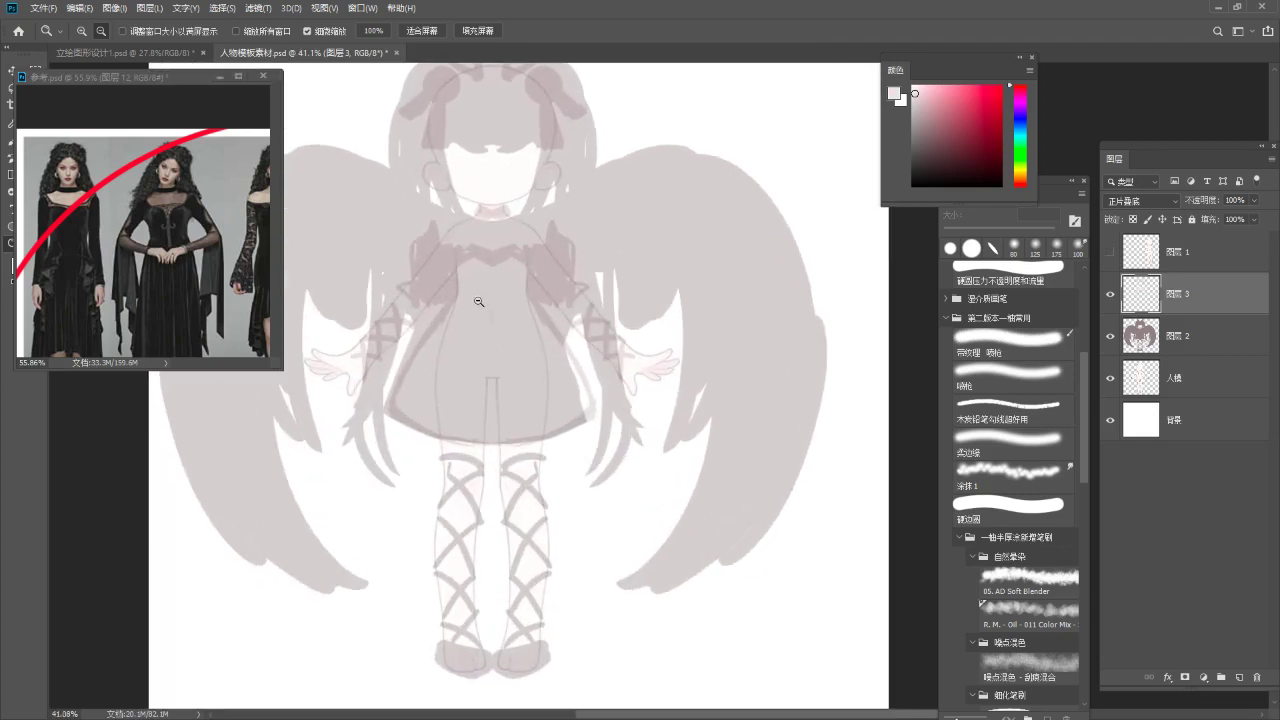
key("b")
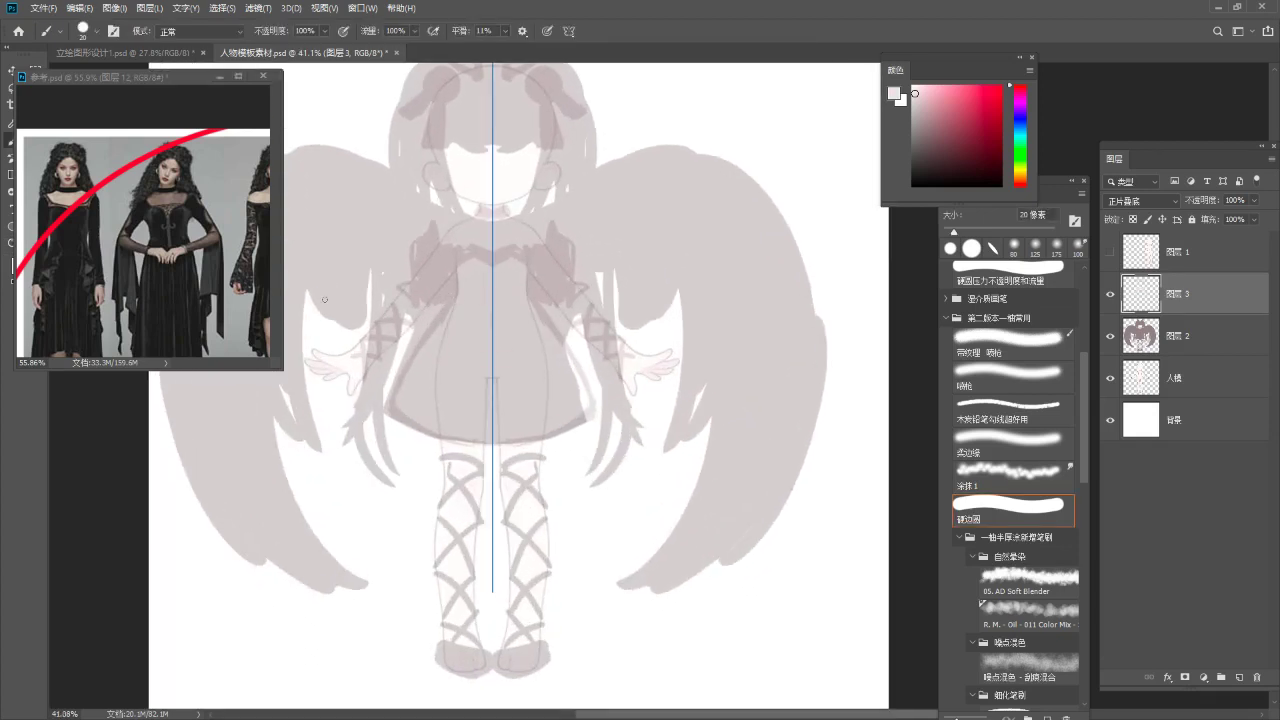
Examine the gothic dresses, the chain-decorated outfit and the project-style character illustrations in the reference document.
left_click(157, 197)
left_click_drag(155, 178, 120, 200)
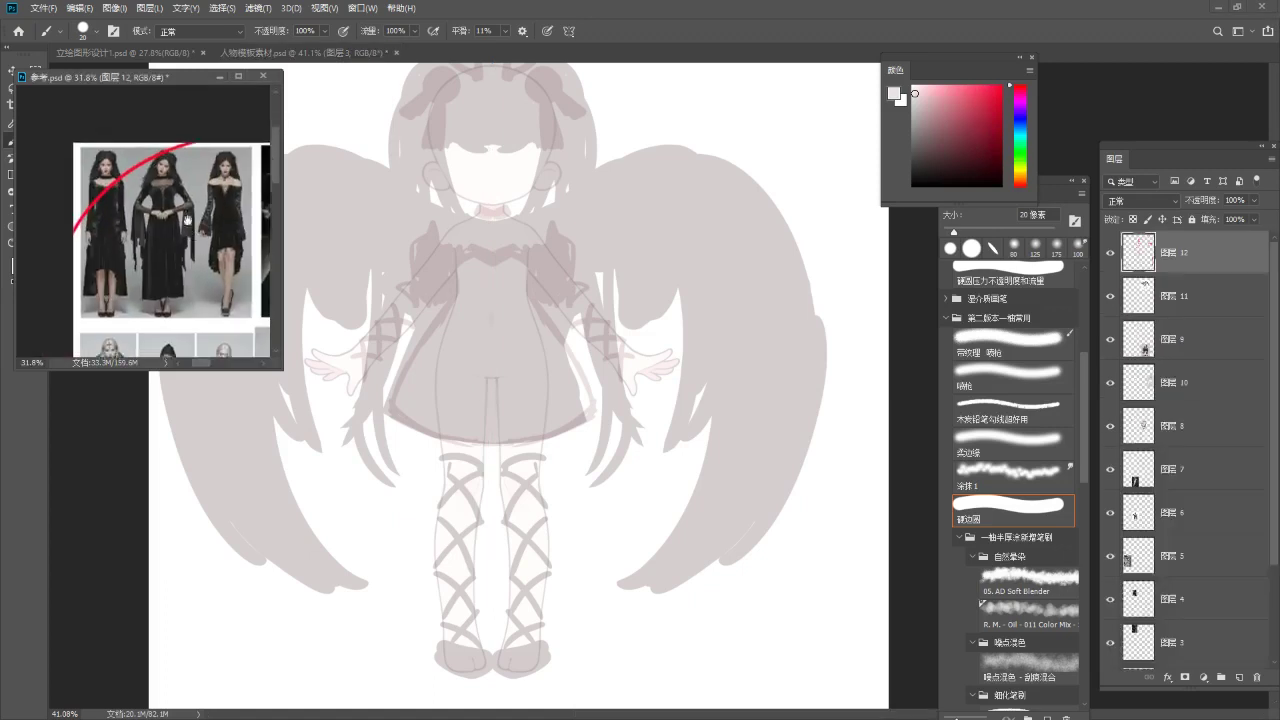
left_click_drag(193, 237, 149, 153)
mouse_move(170, 255)
left_mouse_down()
mouse_move(101, 232)
mouse_move(141, 215)
left_mouse_up()
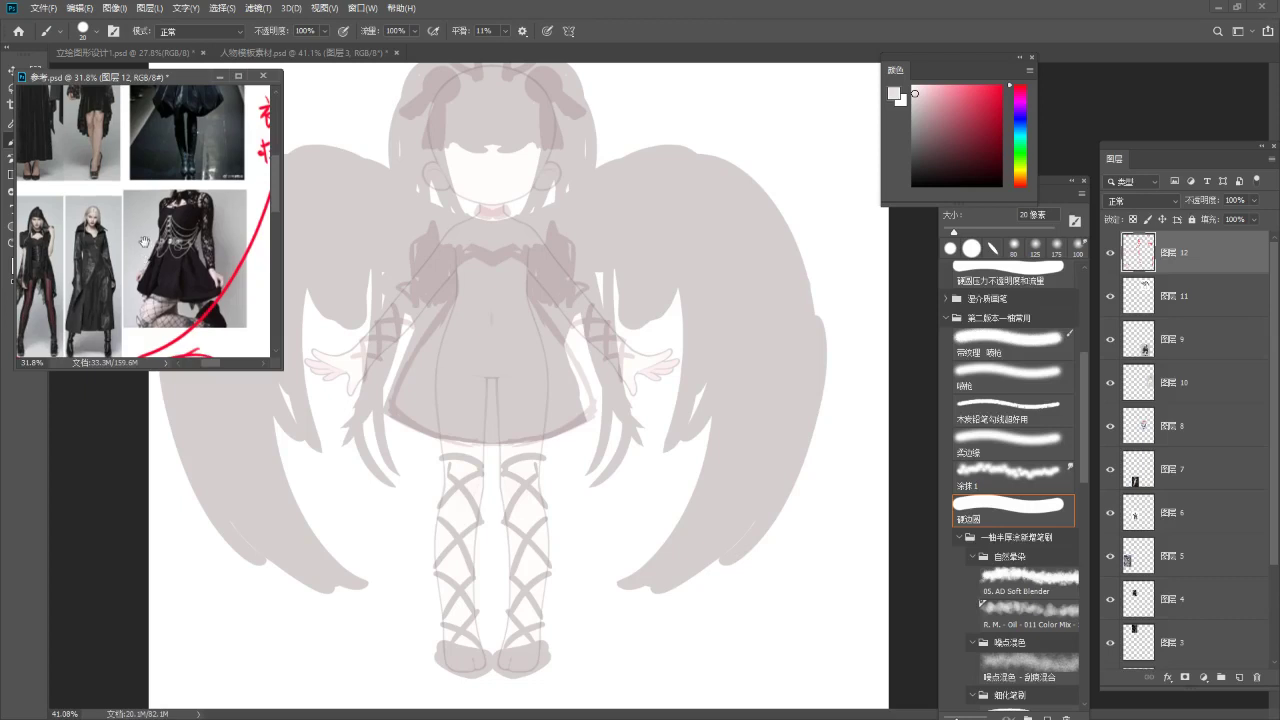
scroll(144, 259, "up", 6)
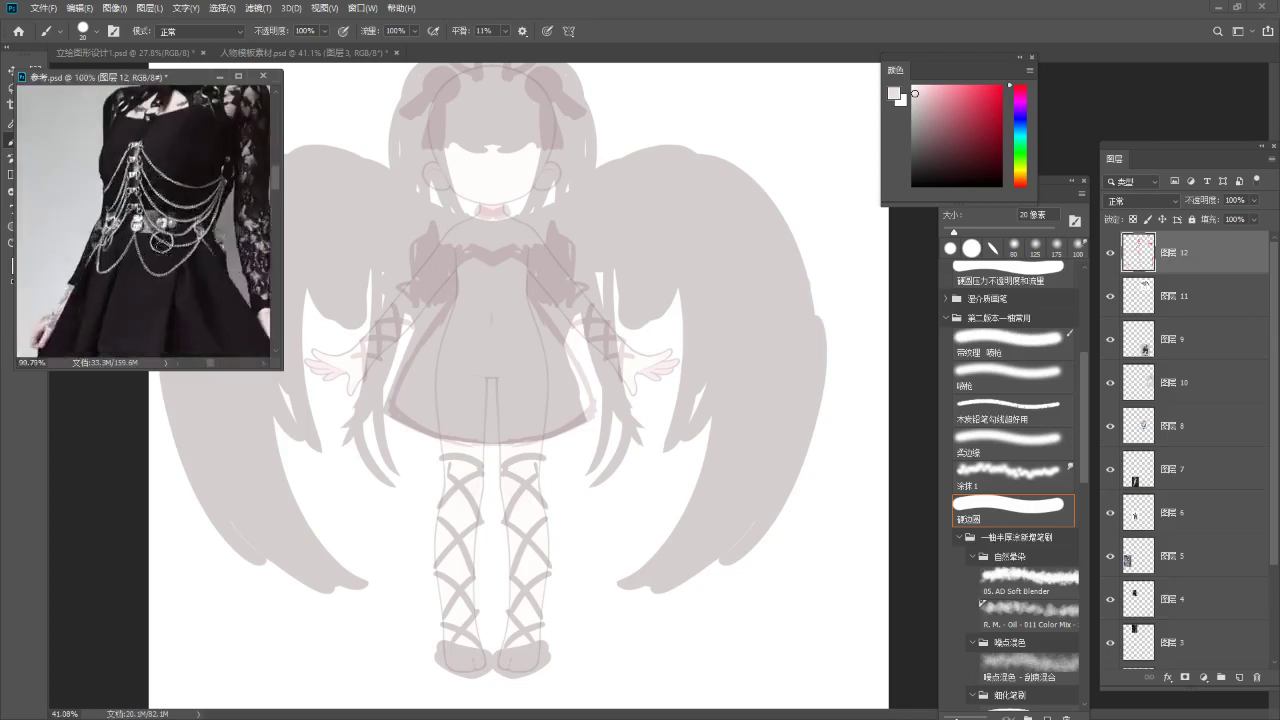
scroll(175, 239, "down", 7)
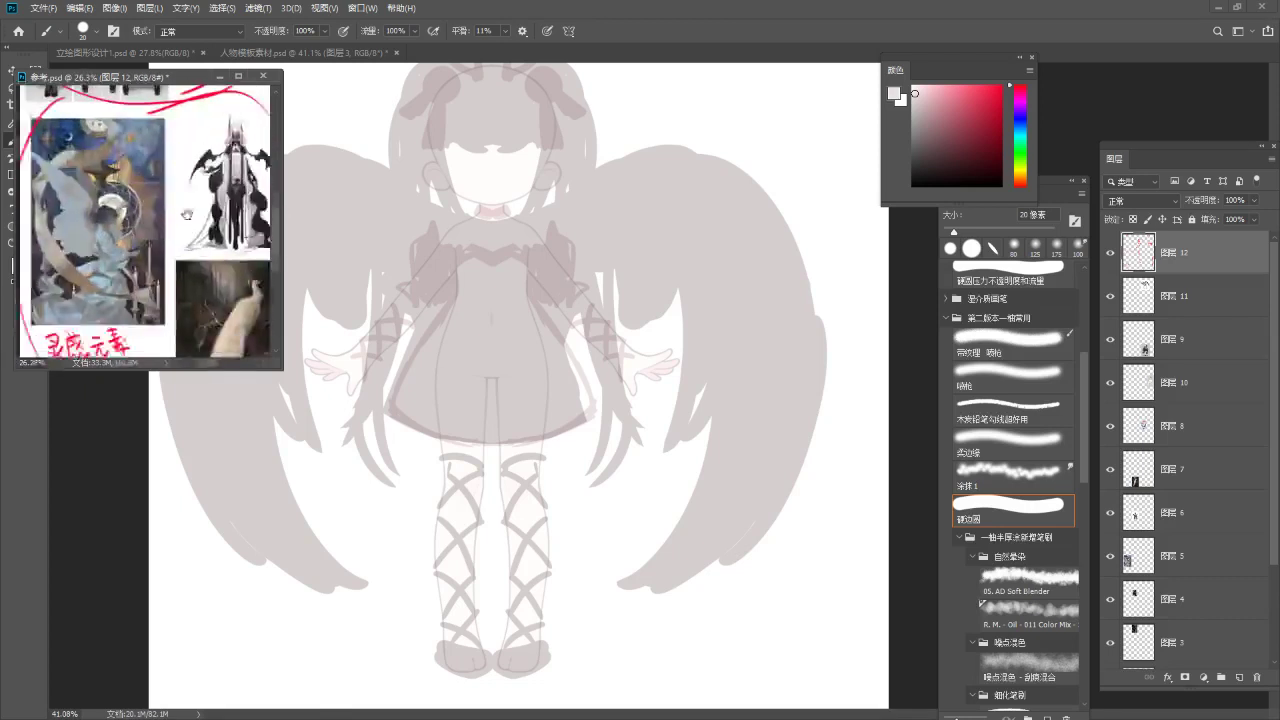
left_click_drag(245, 245, 105, 350)
left_click_drag(227, 147, 90, 156)
scroll(70, 290, "up", 5)
scroll(165, 263, "down", 2)
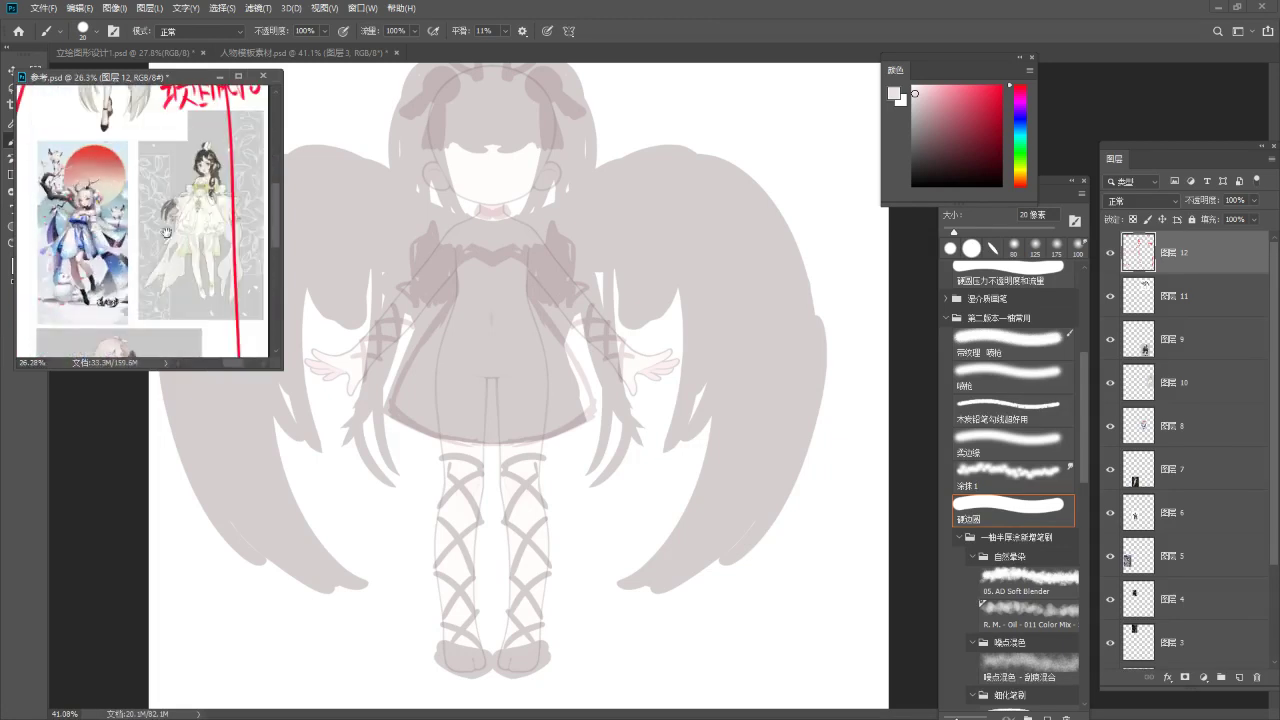
scroll(165, 263, "up", 2)
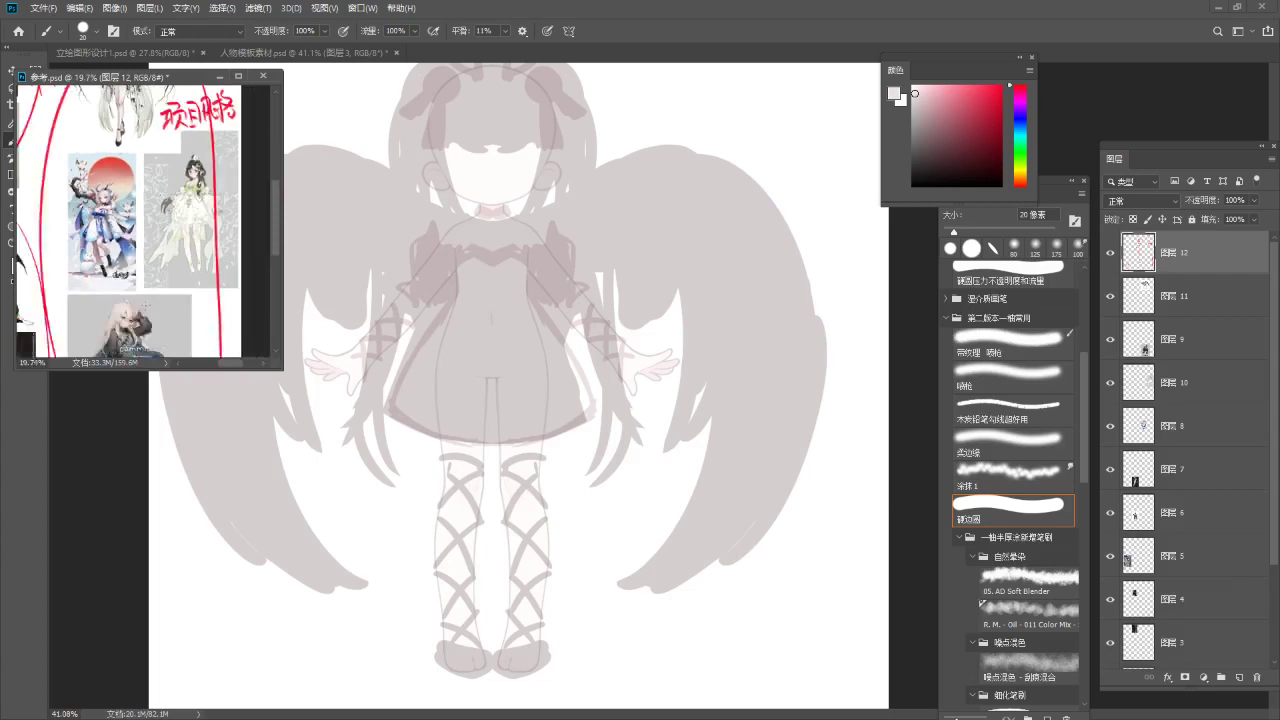
Return to the figure document, pick a slightly darker pinkish grey and add a new Multiply layer above the outfit layer.
left_click(602, 294)
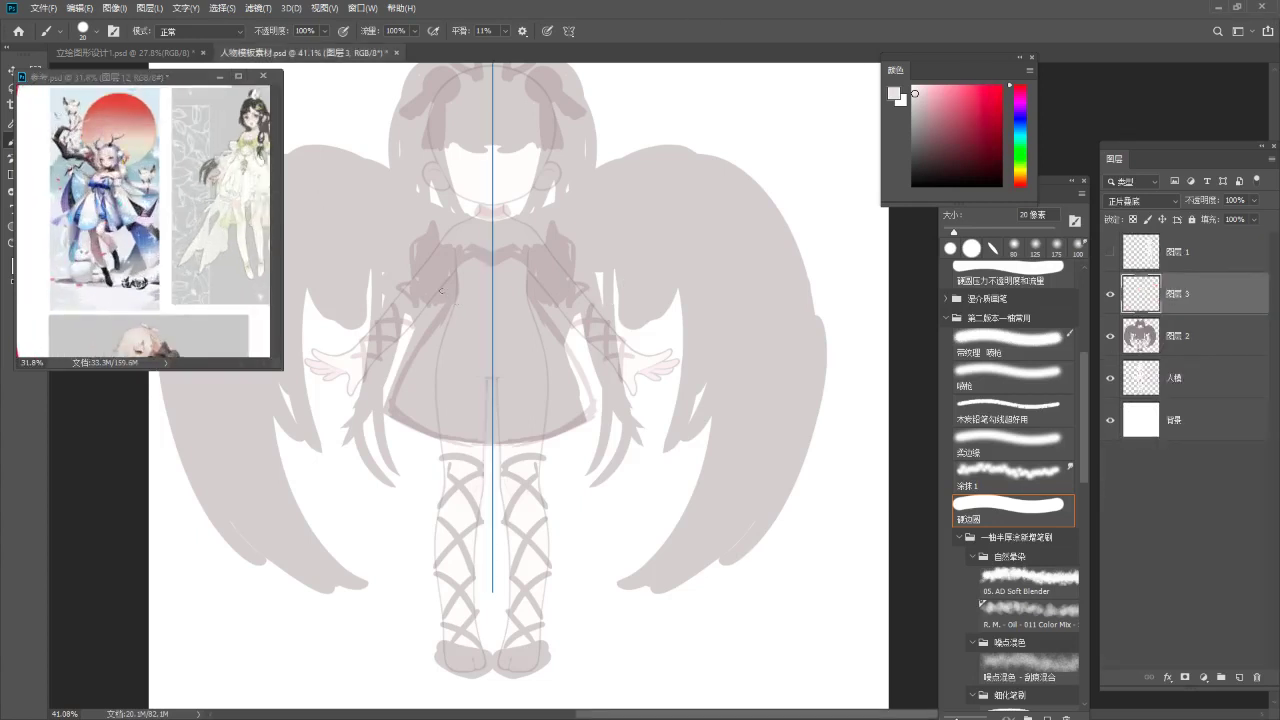
left_click(920, 100)
key("ctrl+shift+alt+n")
left_click(1138, 203)
left_click(1128, 259)
Paint a small bow knot at the centre of the chest below the neckline.
left_click_drag(496, 347, 508, 380)
mouse_move(454, 323)
left_mouse_down()
mouse_move(496, 348)
mouse_move(502, 331)
mouse_move(490, 346)
left_mouse_up()
key("ctrl+z")
key("ctrl+z")
key("ctrl+z")
key("e")
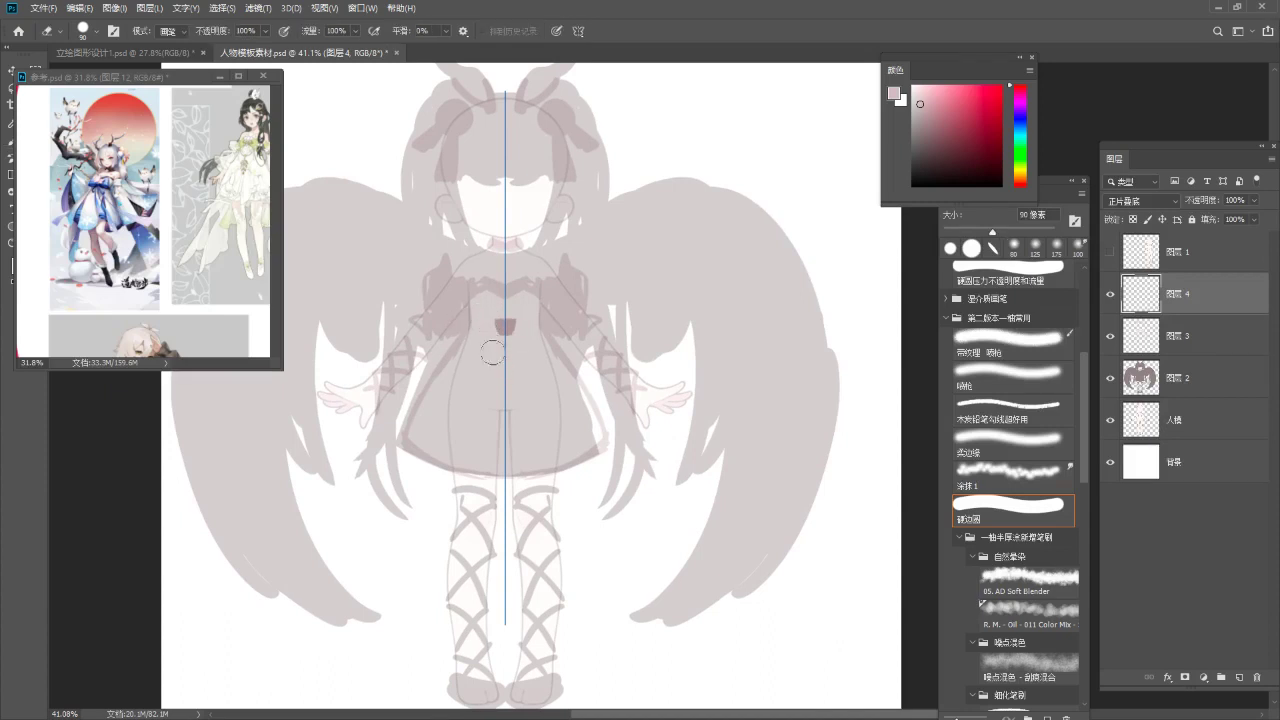
key("b")
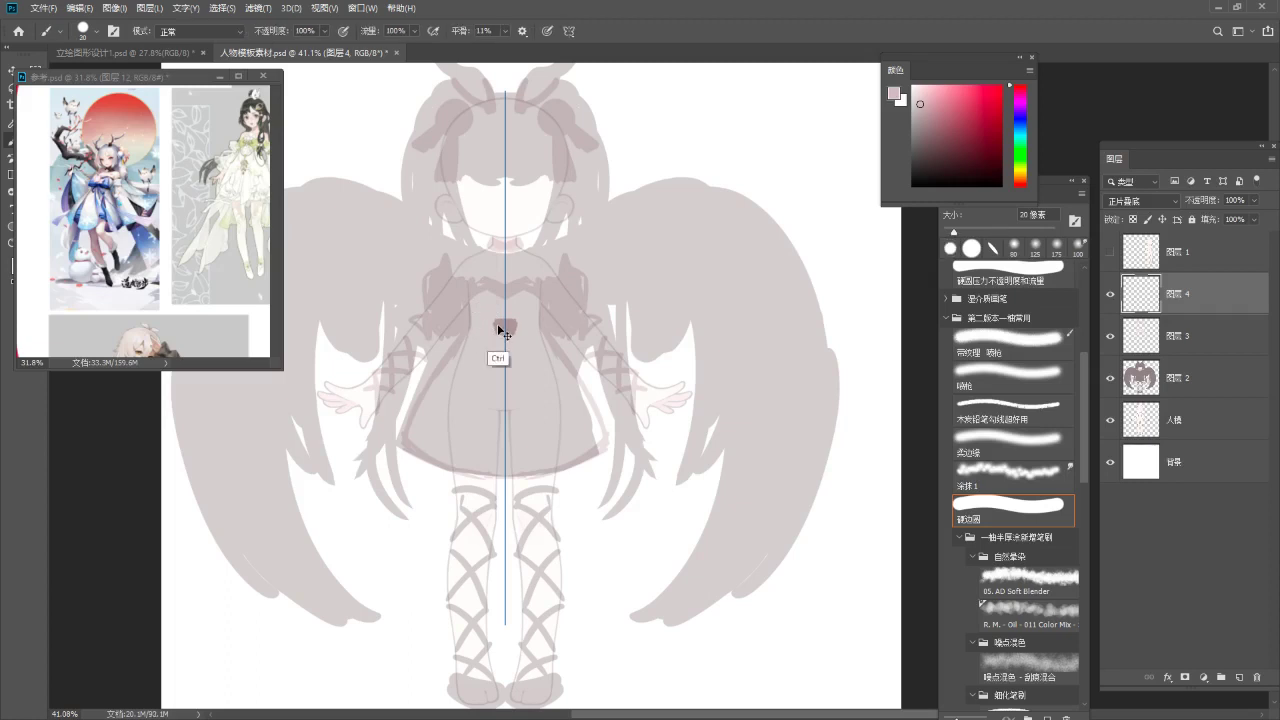
key("ctrl+z")
Outline large mirrored bow loops on both sides of the knot, with fold lines meeting at the centre.
mouse_move(448, 302)
left_mouse_down()
mouse_move(496, 322)
mouse_move(457, 361)
left_mouse_up()
key("ctrl+z")
key("ctrl+z")
key("ctrl+z")
key("ctrl+z")
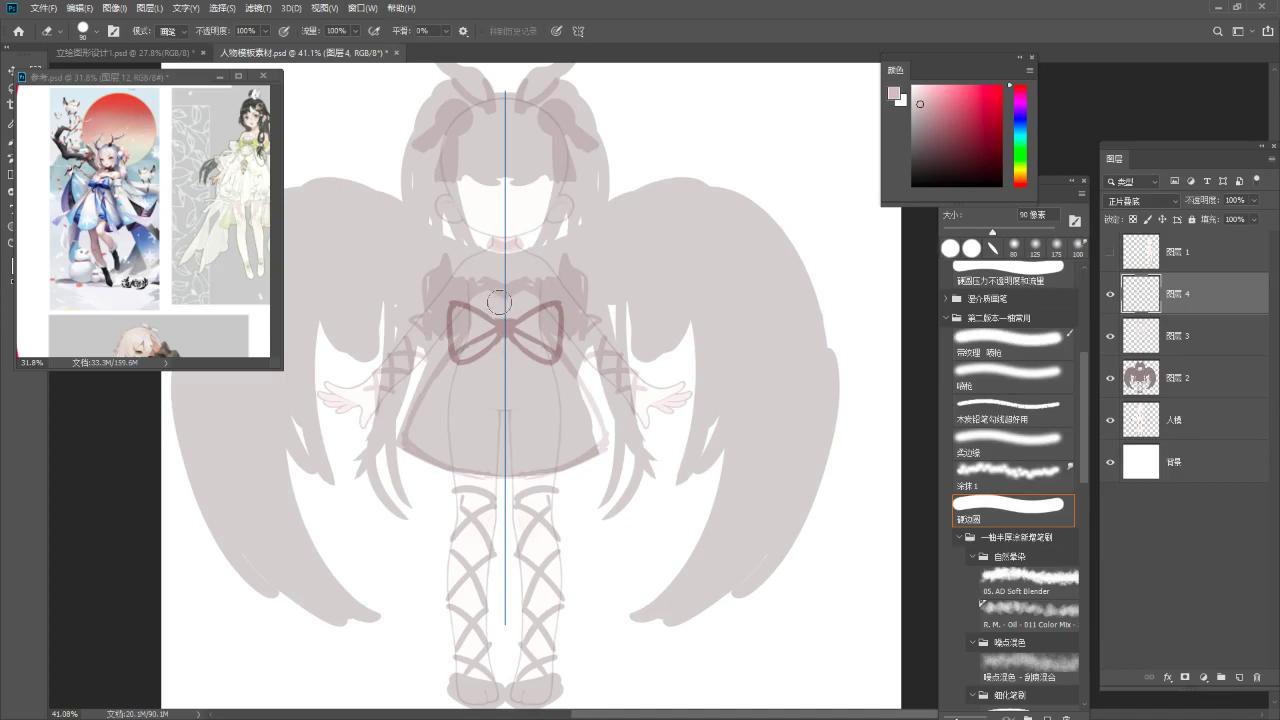
left_click_drag(487, 354, 468, 416)
key("ctrl+z")
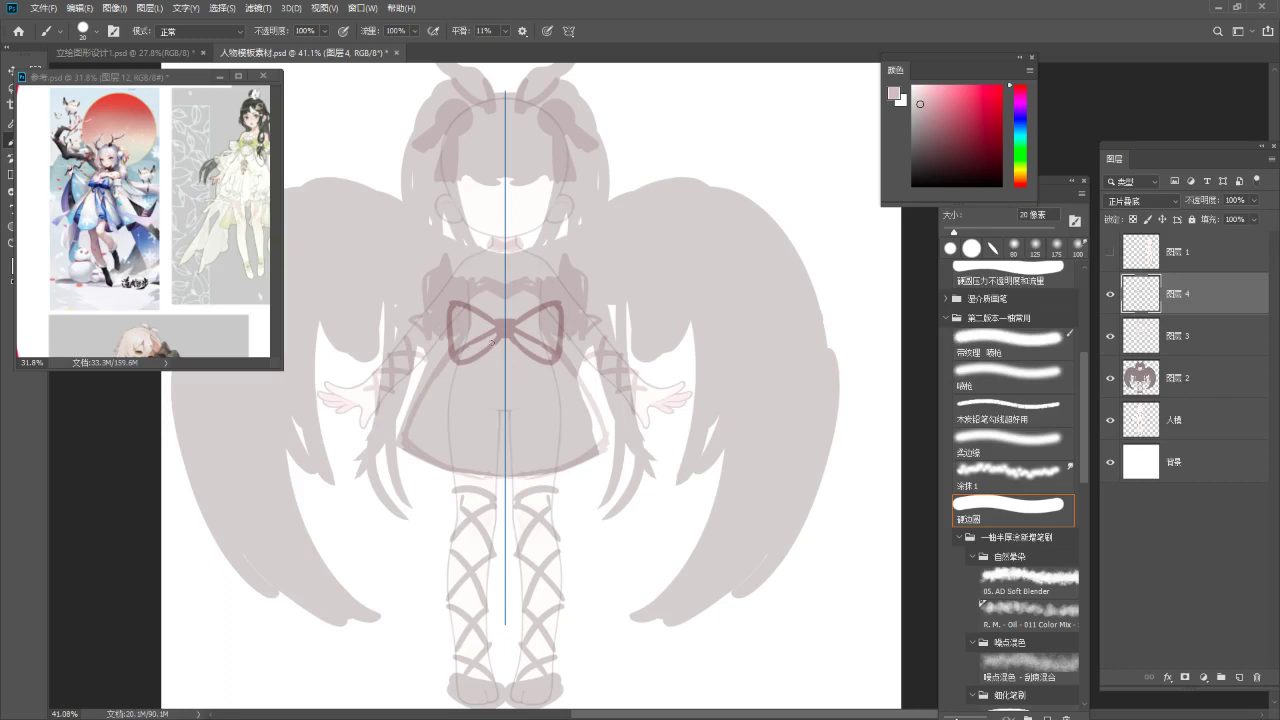
key("ctrl+z")
Paint two long mirrored ribbon tails hanging from the bow past the skirt's hem.
left_click_drag(502, 340, 465, 510)
key("ctrl+z")
key("ctrl+z")
left_click_drag(475, 363, 433, 506)
key("ctrl+z")
key("ctrl+z")
left_click_drag(434, 502, 466, 509)
key("ctrl+z")
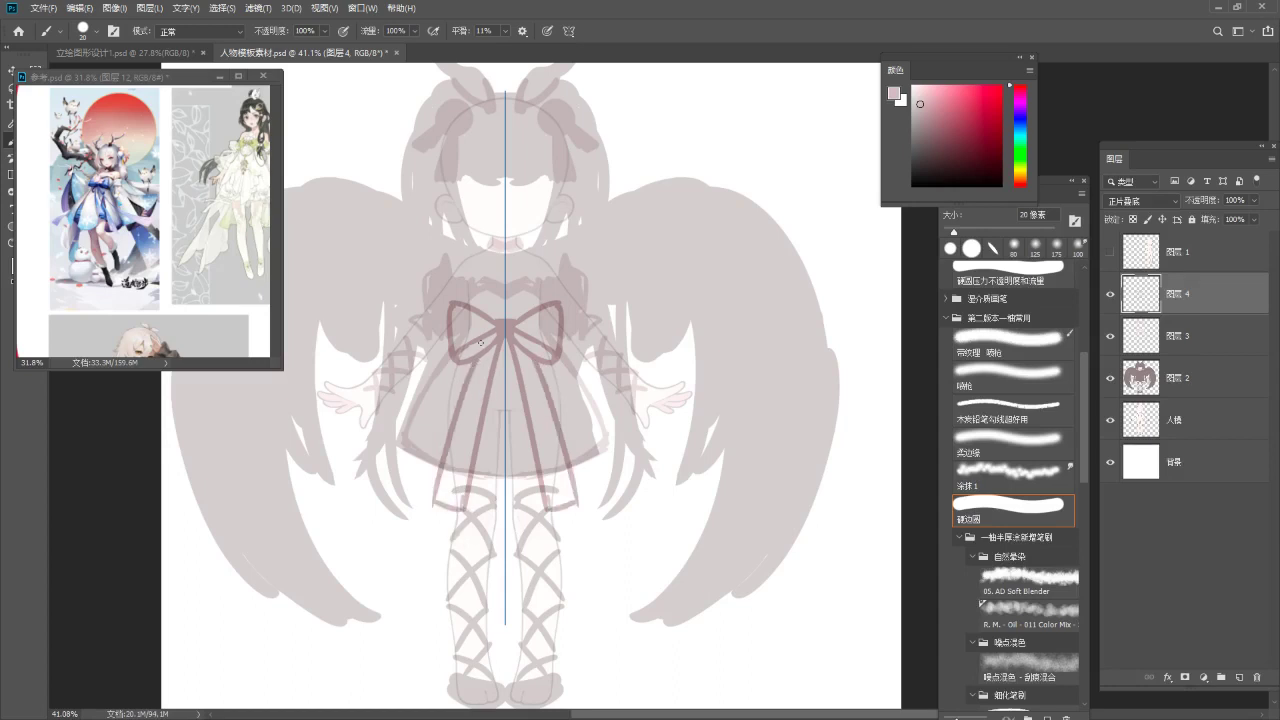
Try mirrored strokes across the skirt and repaint the lower ends of the ribbon tails.
key("z")
left_click_drag(487, 390, 448, 430)
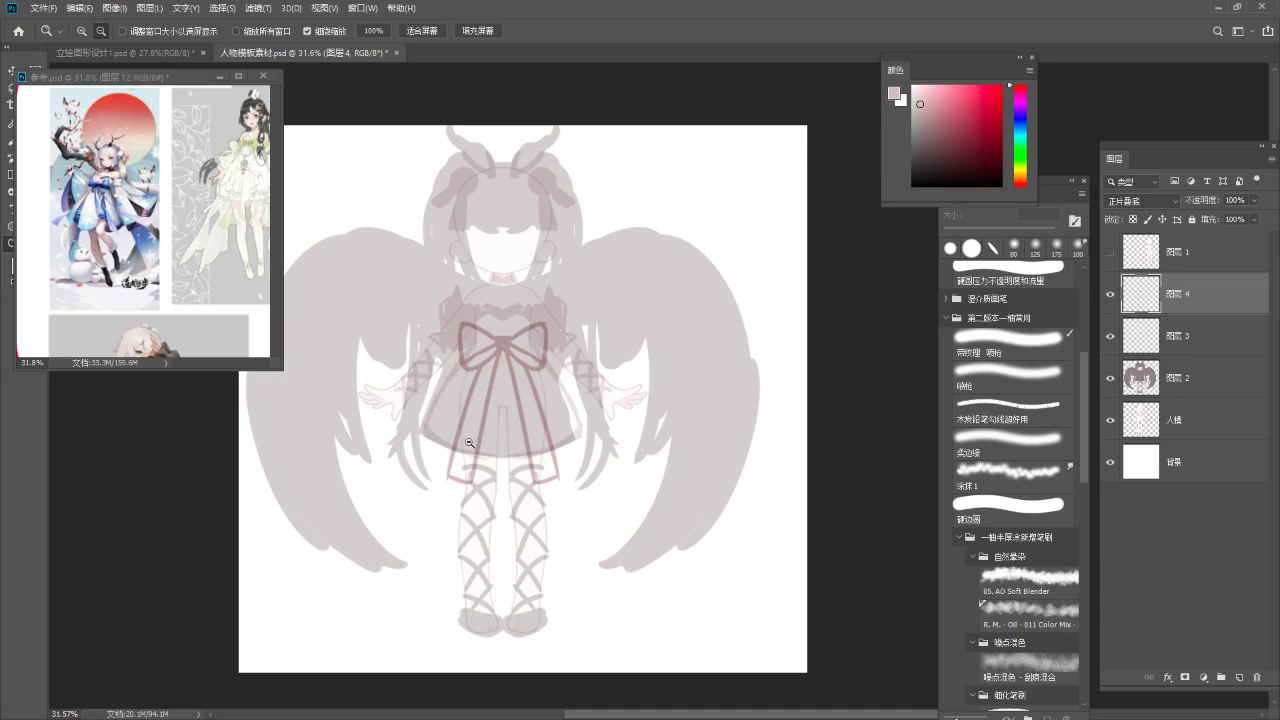
left_click_drag(466, 462, 500, 460)
key("b")
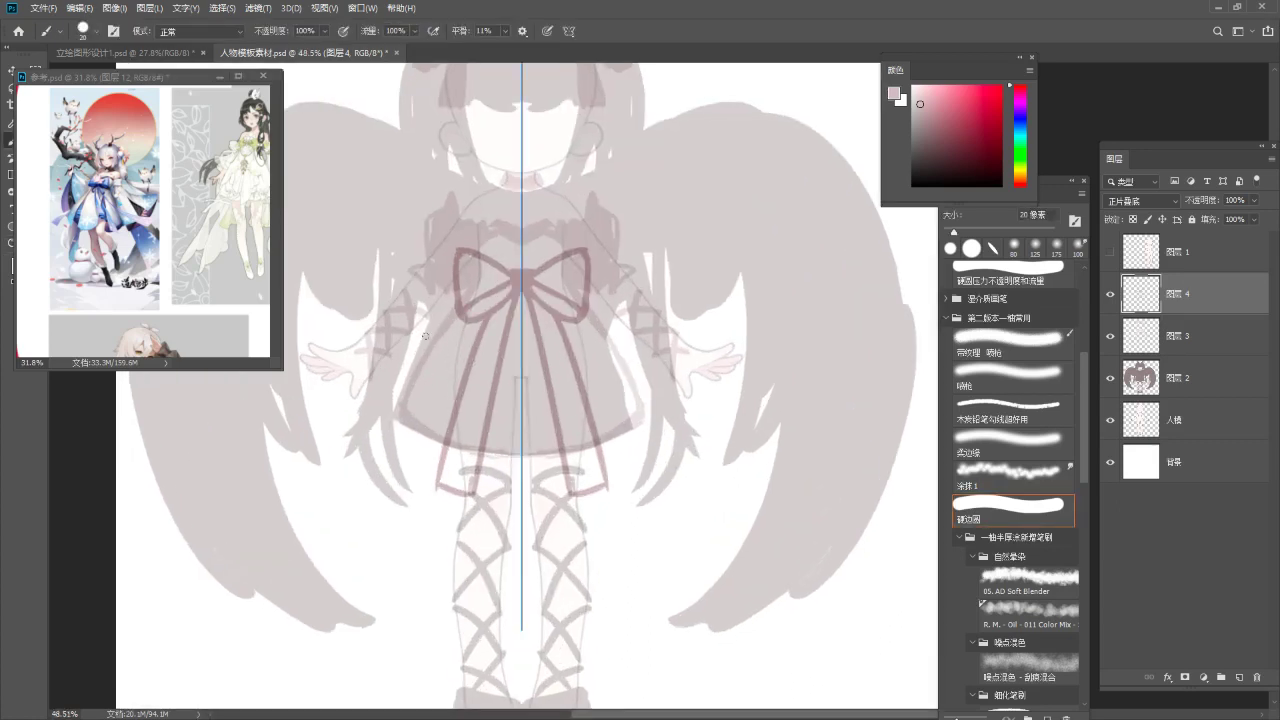
mouse_move(427, 327)
left_mouse_down()
mouse_move(397, 420)
mouse_move(447, 436)
mouse_move(446, 481)
mouse_move(471, 488)
mouse_move(481, 455)
mouse_move(510, 457)
mouse_move(453, 446)
mouse_move(495, 448)
left_mouse_up()
key("ctrl+z")
key("e")
key("b")
mouse_move(422, 344)
left_mouse_down()
mouse_move(398, 424)
mouse_move(516, 458)
left_mouse_up()
key("ctrl+z")
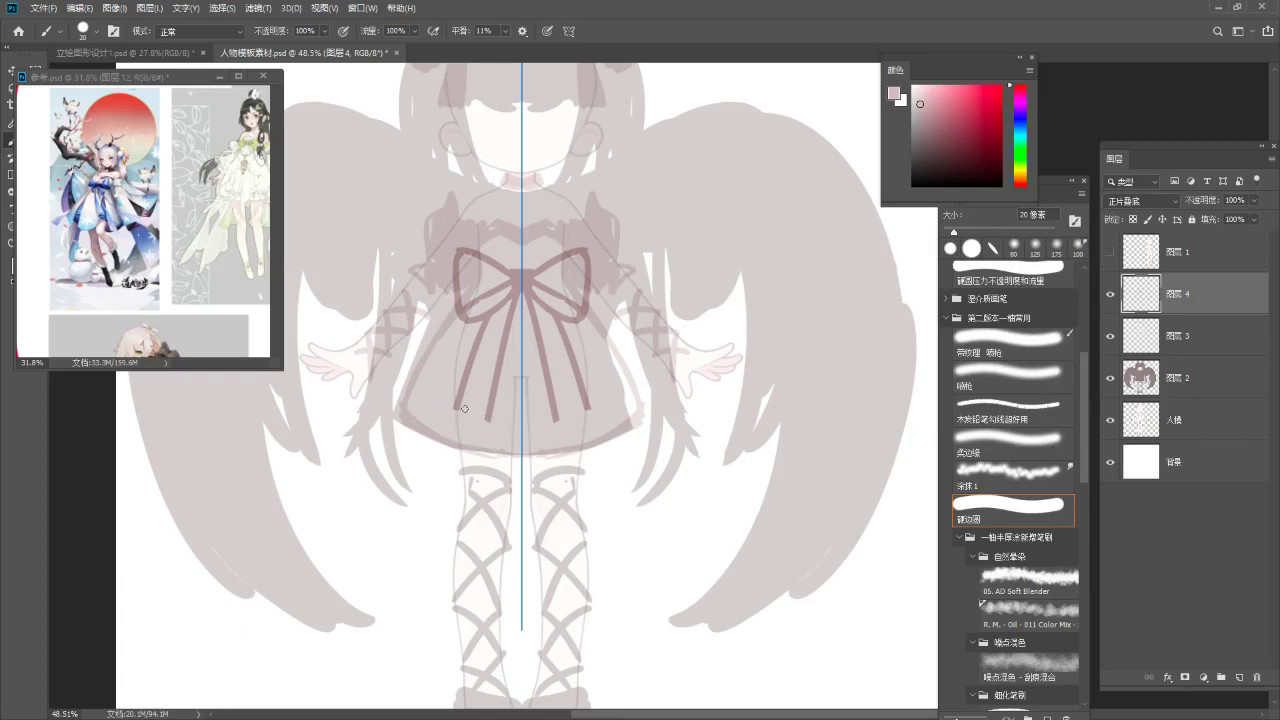
left_click_drag(482, 400, 474, 492)
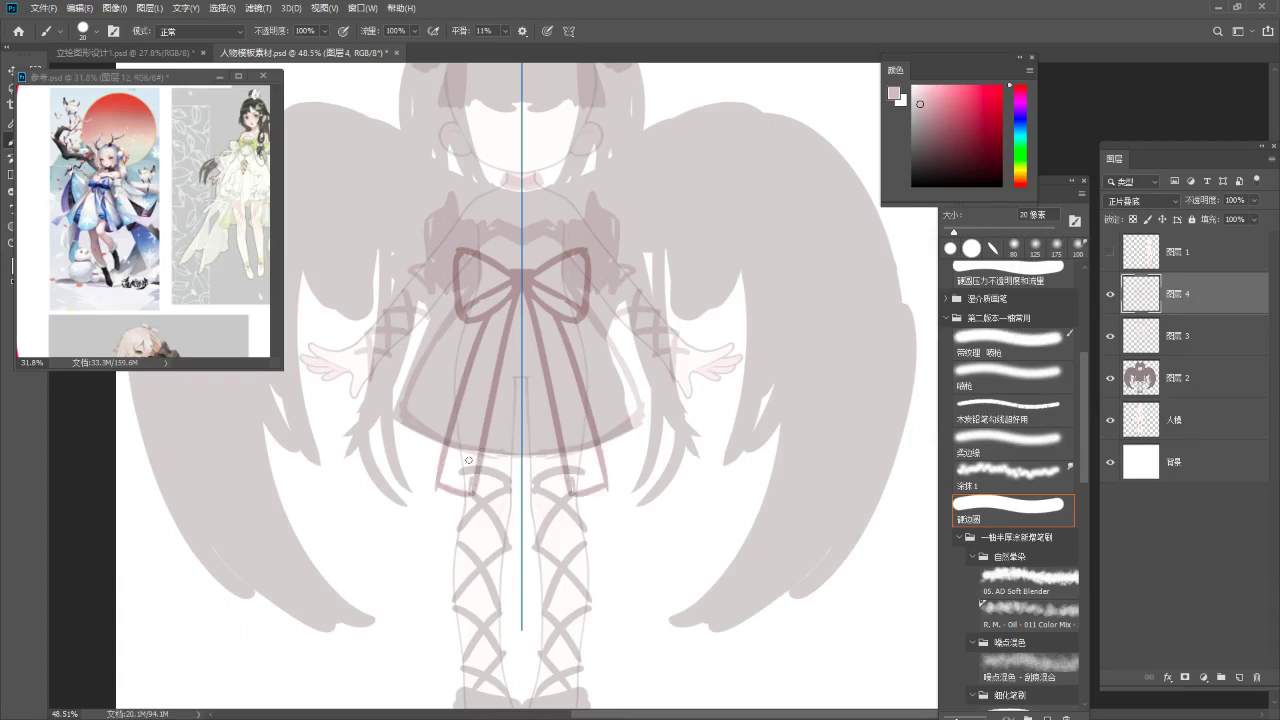
mouse_move(473, 441)
left_mouse_down()
mouse_move(459, 442)
mouse_move(488, 408)
left_mouse_up()
key("b")
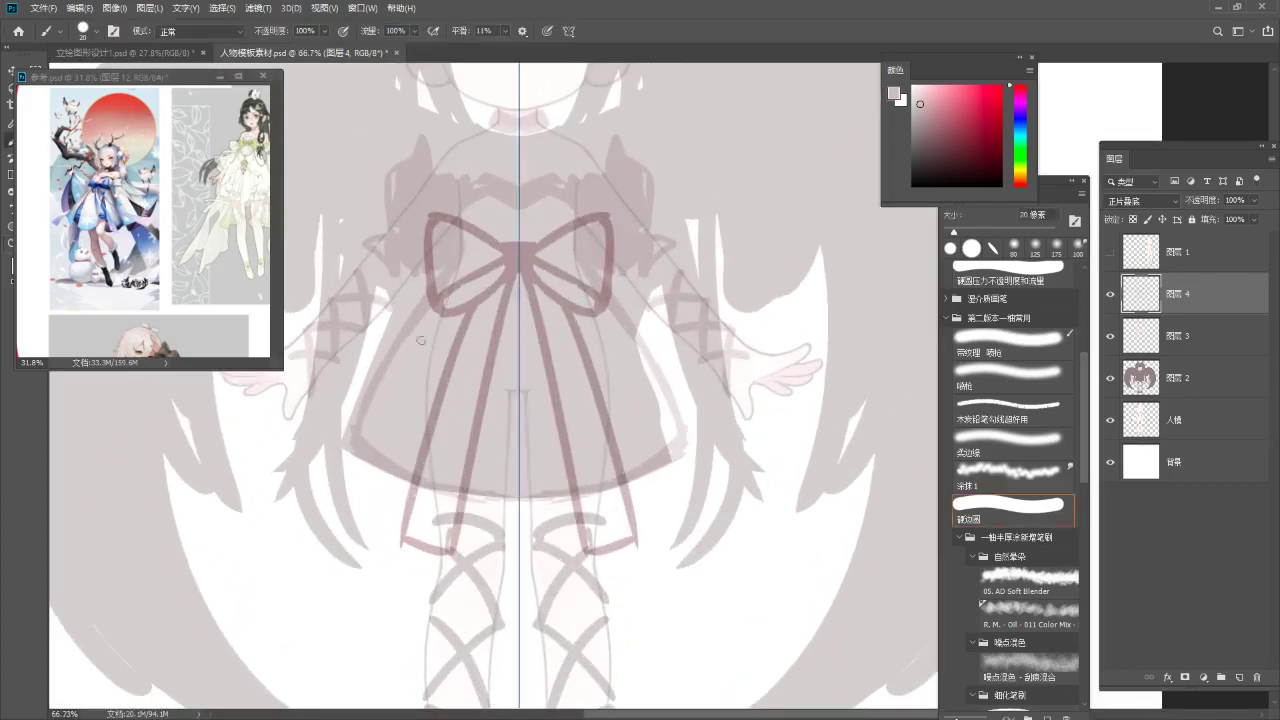
Try to redraw the skirt's sides from the waist to the hem with mirrored strokes.
mouse_move(420, 294)
left_mouse_down()
mouse_move(368, 409)
mouse_move(432, 293)
mouse_move(348, 452)
left_mouse_up()
key("ctrl+z")
key("ctrl+z")
key("ctrl+z")
left_click_drag(420, 404, 363, 463)
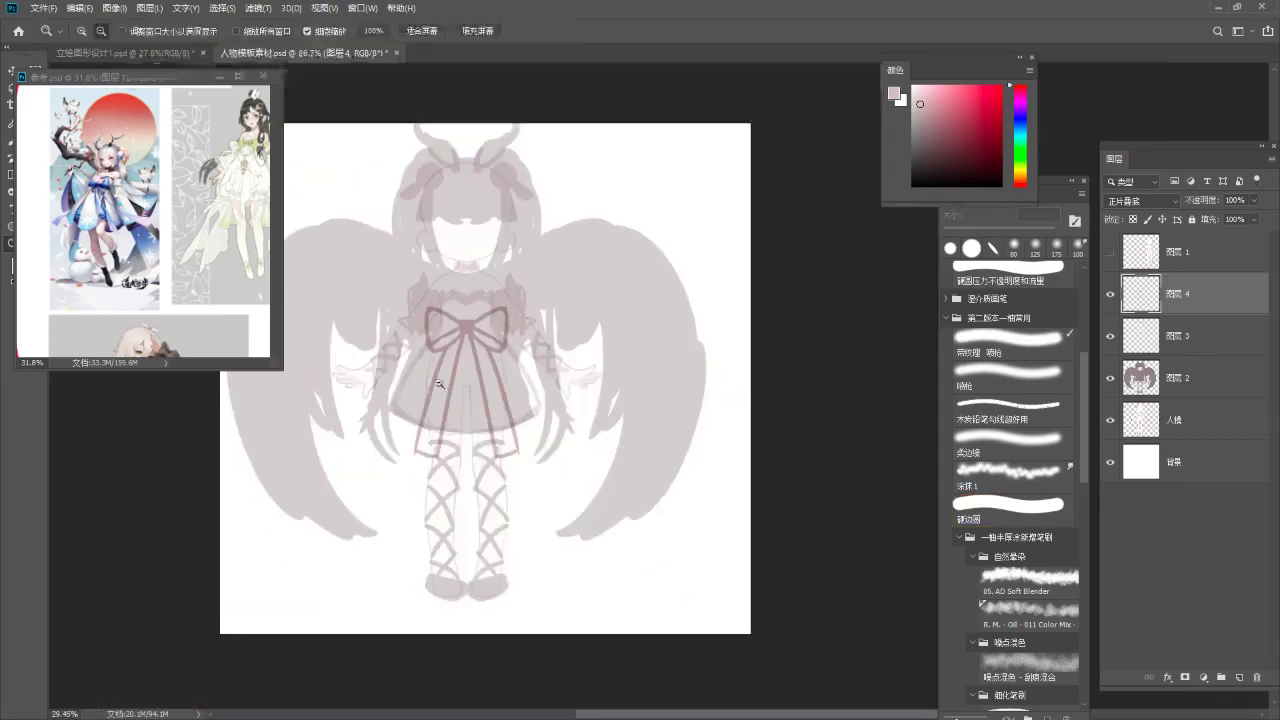
left_click_drag(426, 404, 437, 336)
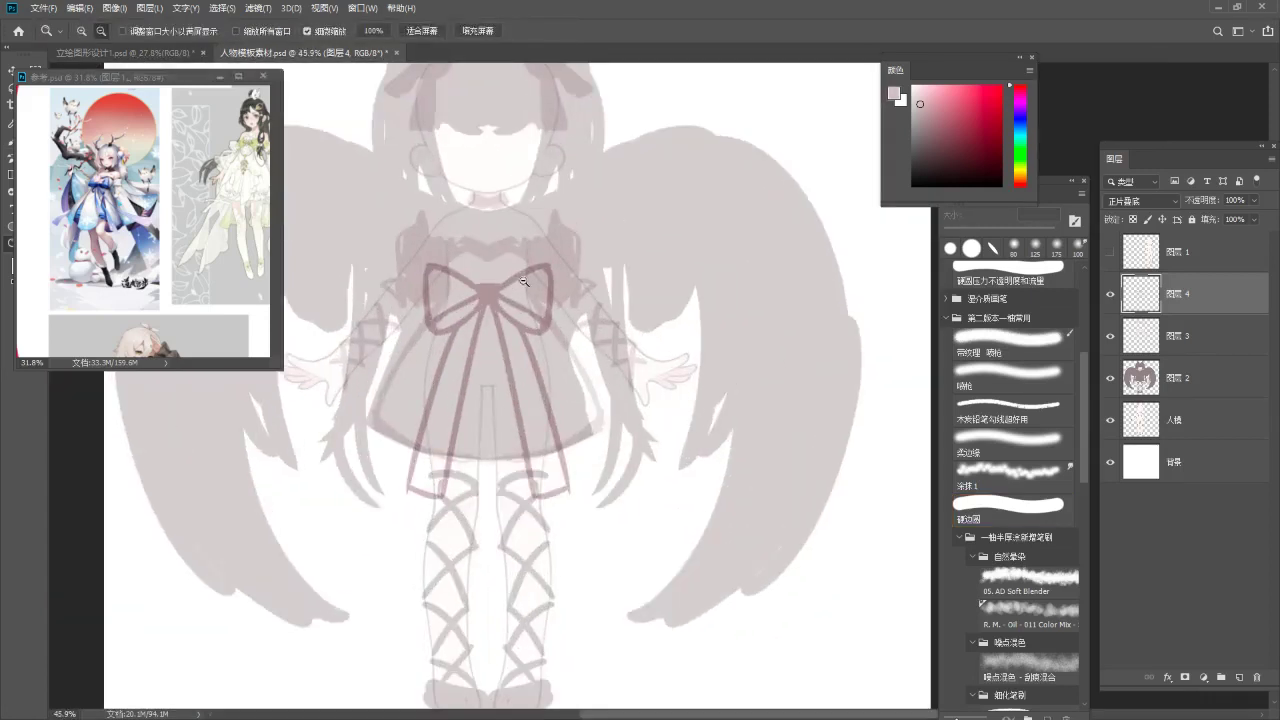
left_click_drag(458, 403, 490, 400)
key("b")
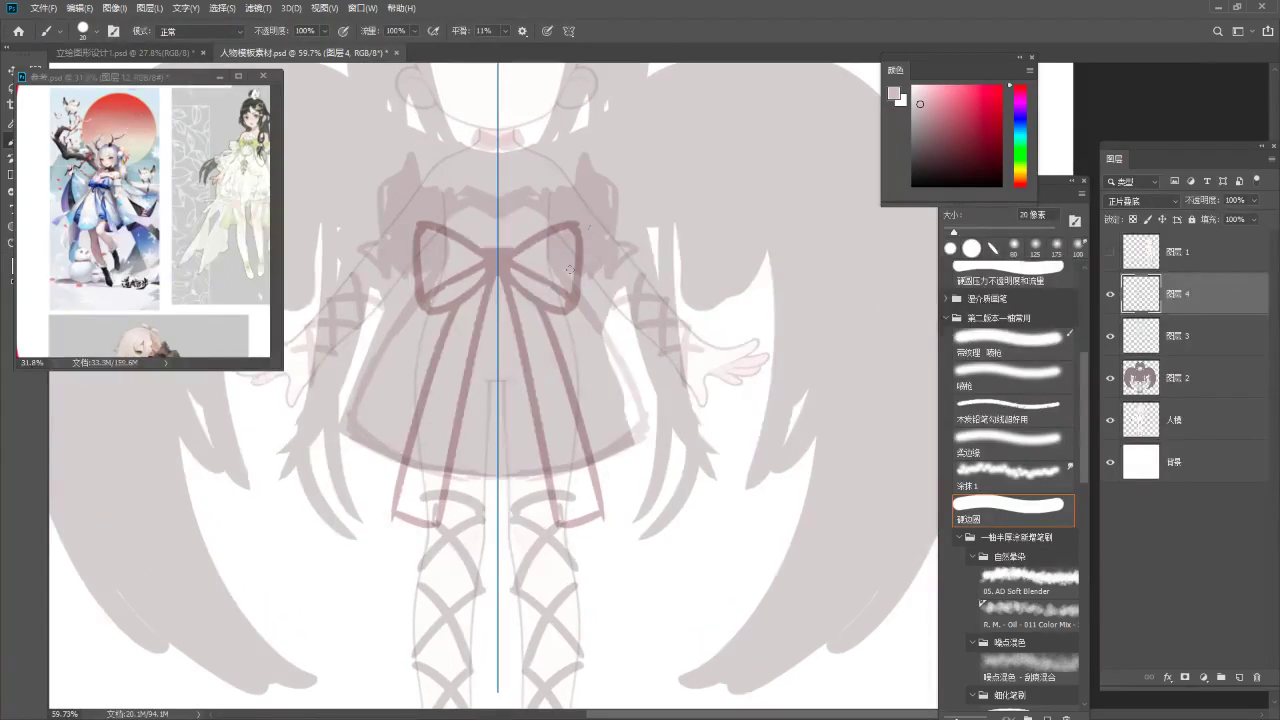
Turn off paint symmetry and outline the skirt's left side and lower left hem.
left_click(553, 33)
left_click(598, 46)
mouse_move(404, 309)
left_mouse_down()
mouse_move(336, 436)
mouse_move(414, 298)
mouse_move(373, 419)
mouse_move(397, 447)
left_mouse_up()
key("ctrl+z")
key("ctrl+z")
left_click_drag(349, 412, 392, 450)
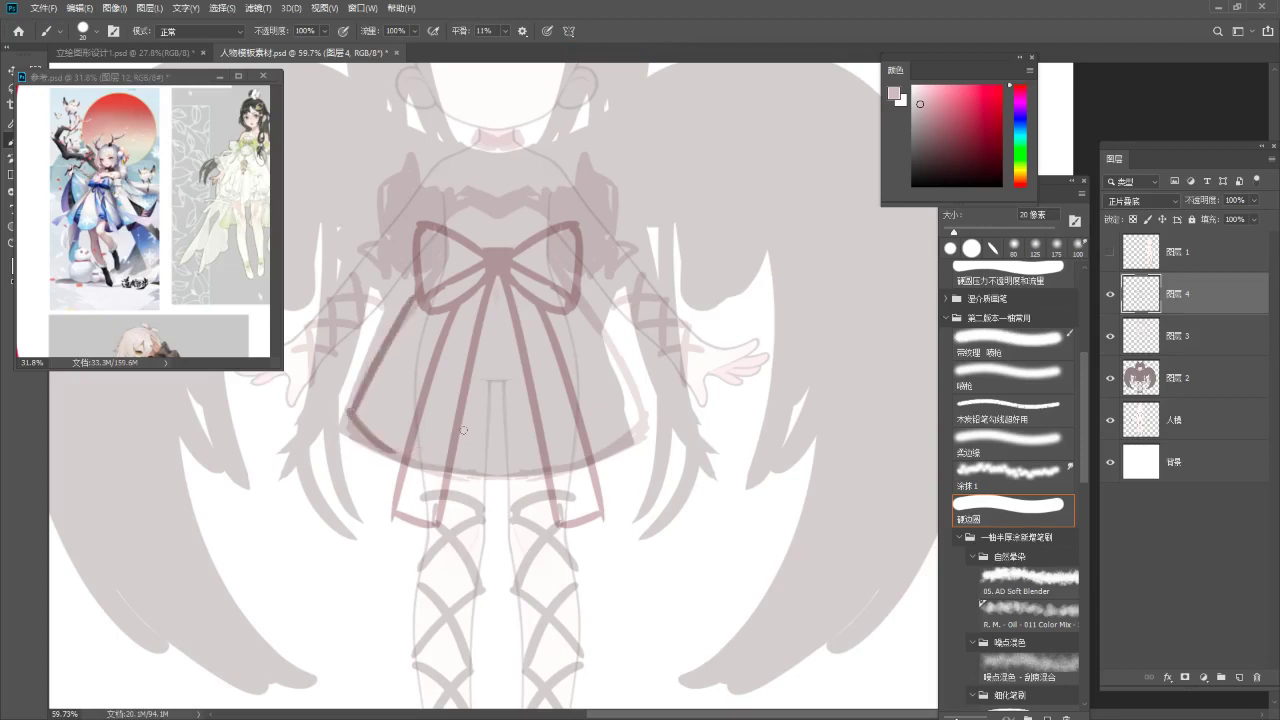
Sketch the skirt's central fold line and the overlapping fold strokes along the right half of its hem.
mouse_move(498, 292)
left_mouse_down()
mouse_move(480, 488)
mouse_move(484, 464)
left_mouse_up()
key("ctrl+z")
key("ctrl+z")
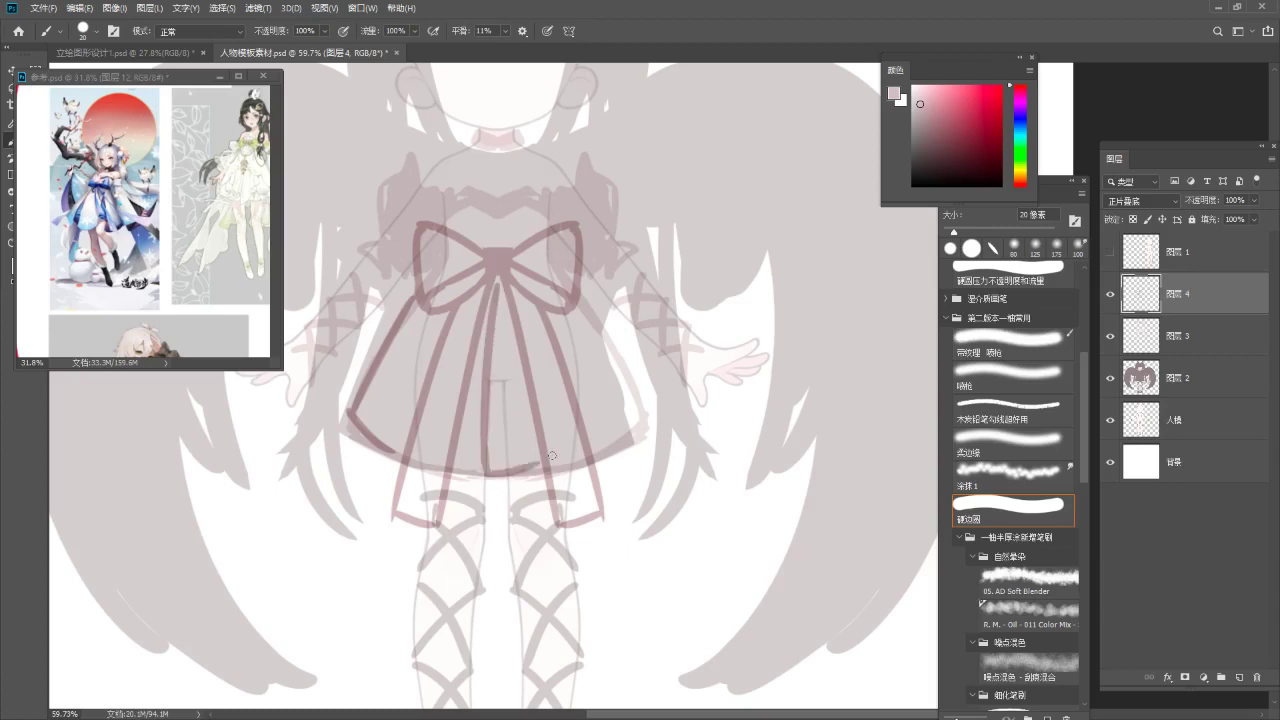
mouse_move(486, 455)
left_mouse_down()
mouse_move(498, 474)
mouse_move(549, 443)
mouse_move(577, 438)
mouse_move(571, 447)
left_mouse_up()
key("ctrl+z")
left_click_drag(531, 327, 577, 458)
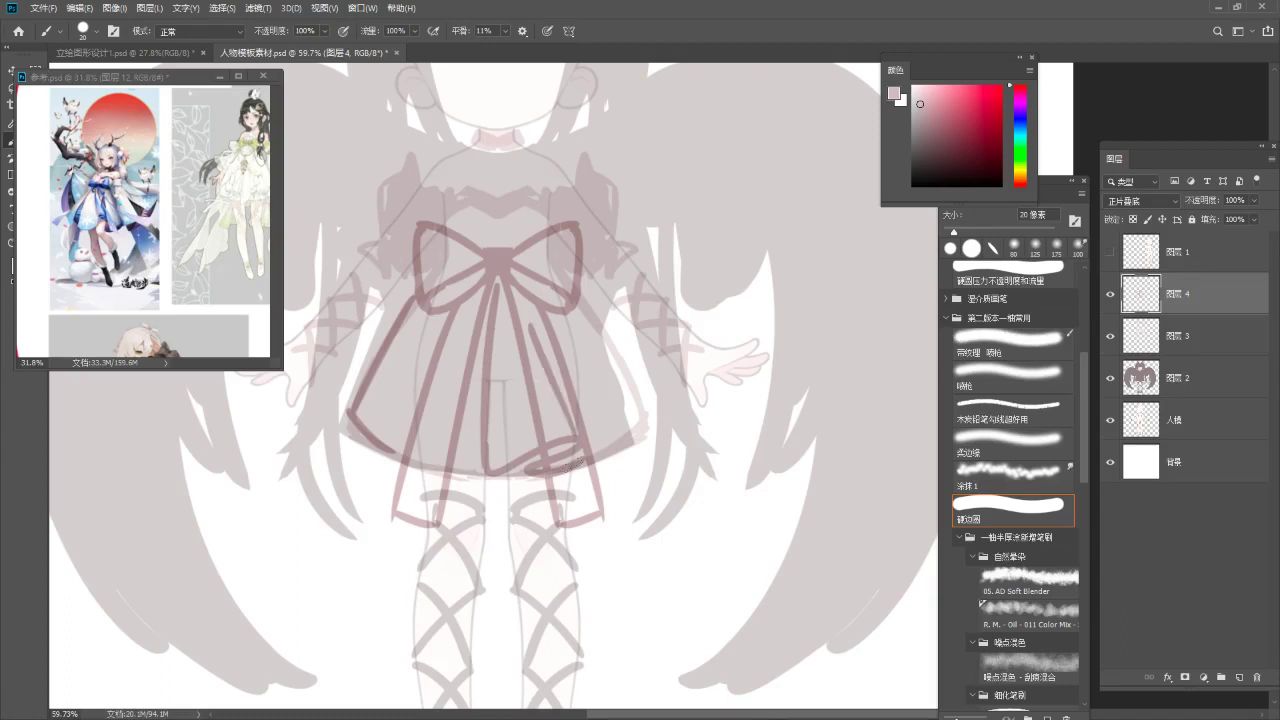
Outline the skirt's right side, strengthen its lower left hem, and add pleat strokes to its left half.
left_click_drag(606, 330, 648, 426)
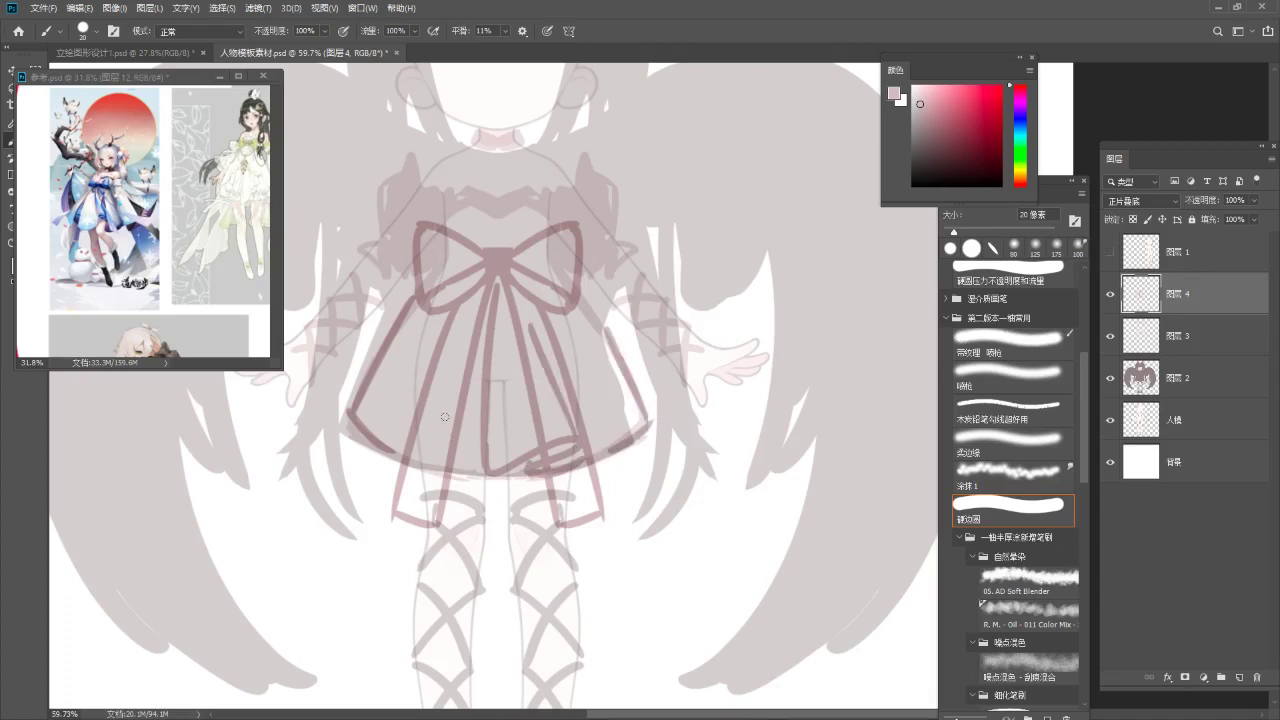
key("ctrl+z")
left_click_drag(392, 451, 460, 473)
mouse_move(477, 406)
left_mouse_down()
mouse_move(430, 463)
mouse_move(417, 449)
mouse_move(453, 449)
mouse_move(426, 427)
mouse_move(458, 436)
mouse_move(449, 421)
mouse_move(477, 422)
mouse_move(431, 421)
mouse_move(450, 410)
mouse_move(486, 322)
left_mouse_up()
key("ctrl+z")
mouse_move(422, 427)
left_mouse_down()
mouse_move(460, 338)
mouse_move(443, 347)
mouse_move(429, 454)
mouse_move(484, 392)
mouse_move(512, 435)
left_mouse_up()
key("z")
key("space")
mouse_move(518, 390)
left_mouse_down()
mouse_move(580, 358)
mouse_move(478, 387)
left_mouse_up()
key("b")
mouse_move(707, 176)
left_mouse_down()
mouse_move(665, 255)
mouse_move(790, 250)
left_mouse_up()
left_click_drag(752, 170, 798, 256)
key("ctrl+z")
key("ctrl+z")
key("ctrl+z")
Compare the whole figure with the detail layers 图层 4 and 图层 3 hidden and shown.
key("z")
left_click_drag(691, 274, 677, 278)
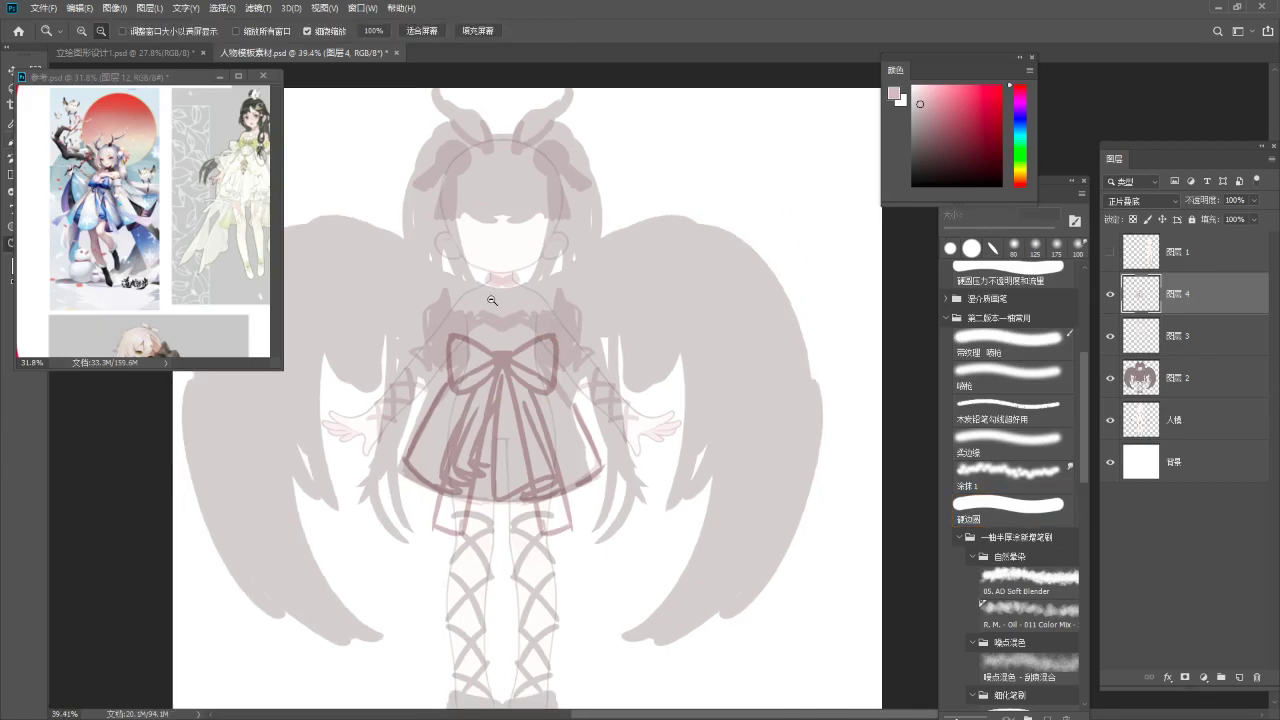
left_click_drag(500, 320, 513, 471)
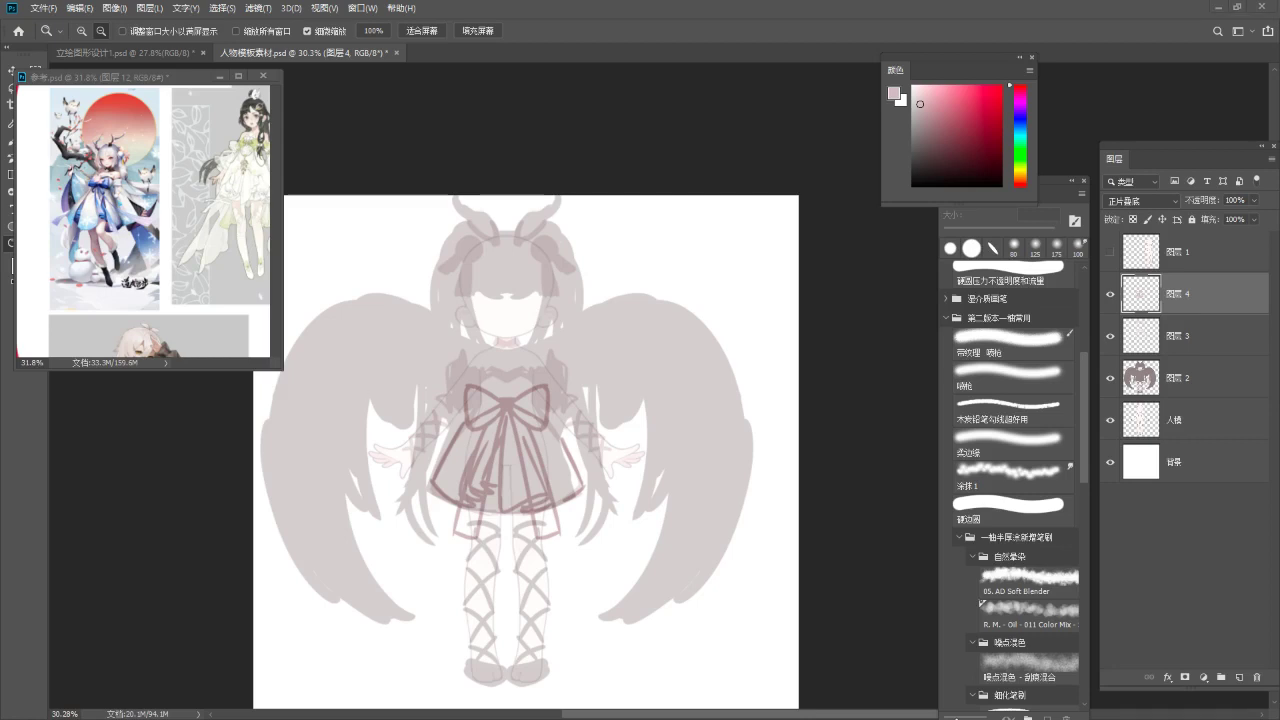
left_click(1109, 297)
left_click(1109, 297)
left_click(1109, 297)
left_click(1109, 297)
left_click(1112, 336)
left_click(1112, 336)
Add a new top drawing layer and group the painted silhouette layers below it, keeping the mannequin layer 人模 beneath the group.
left_click(1240, 677)
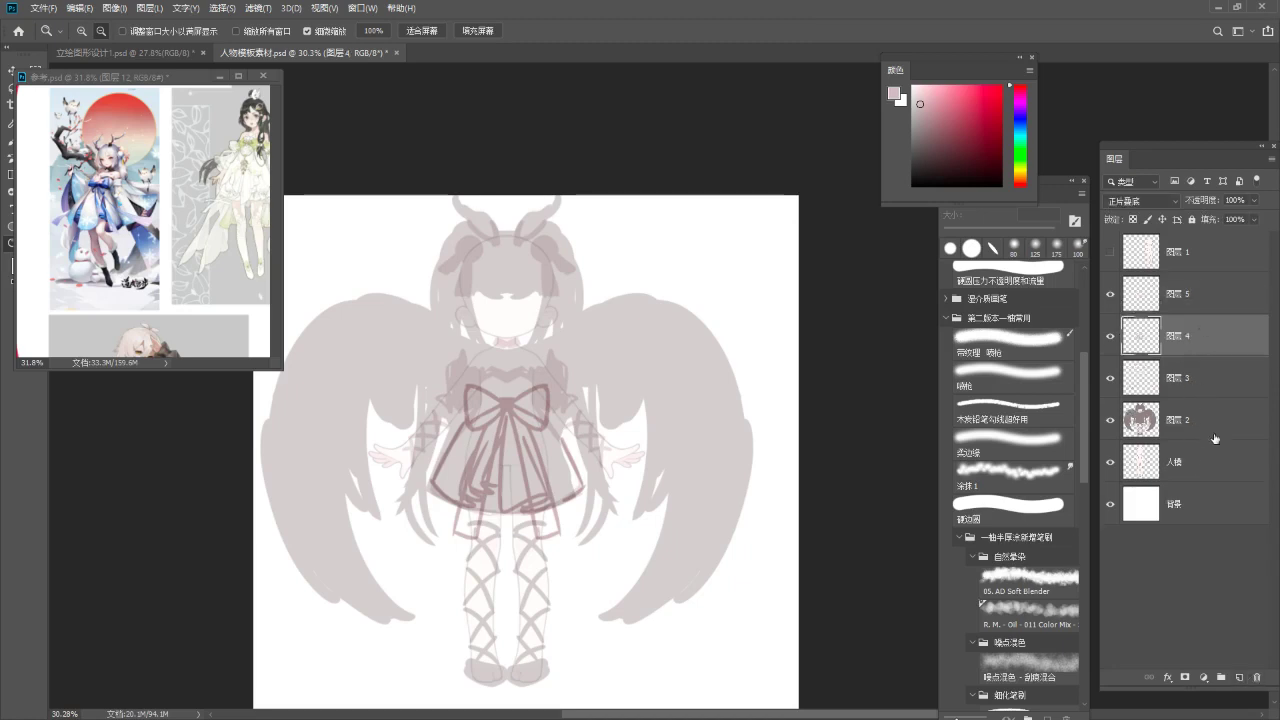
key("ctrl+g")
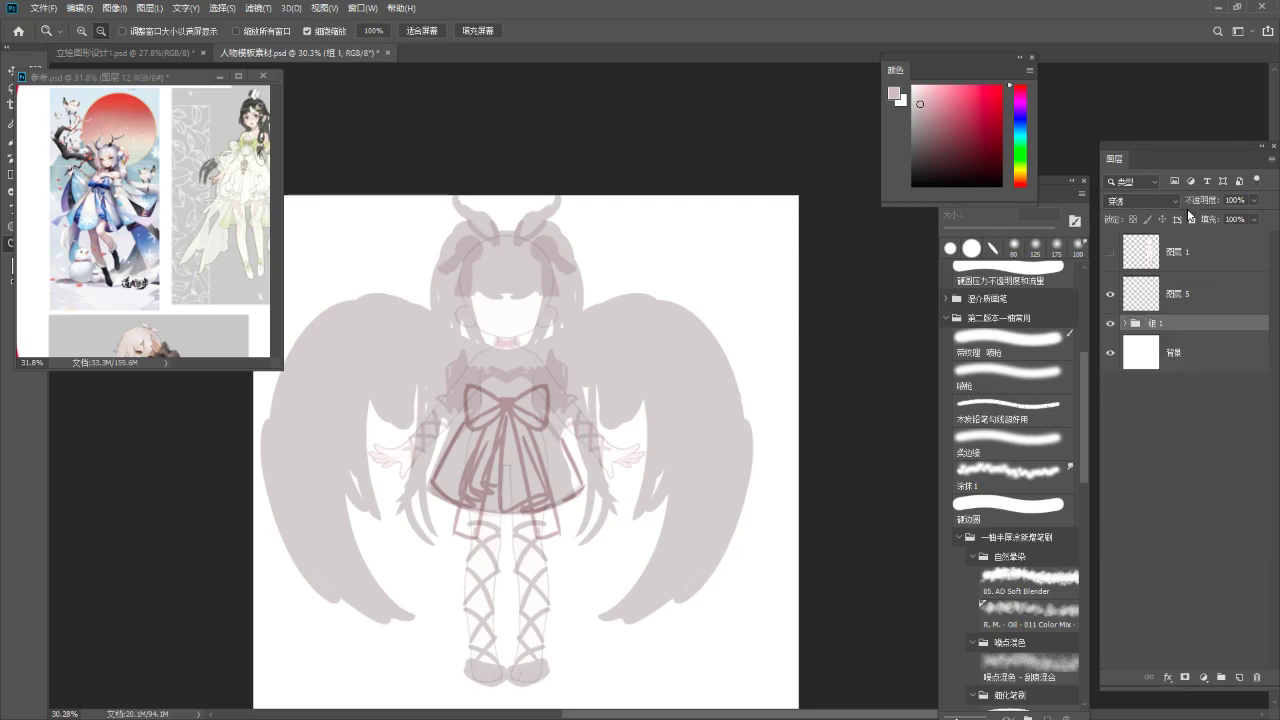
left_click(1125, 324)
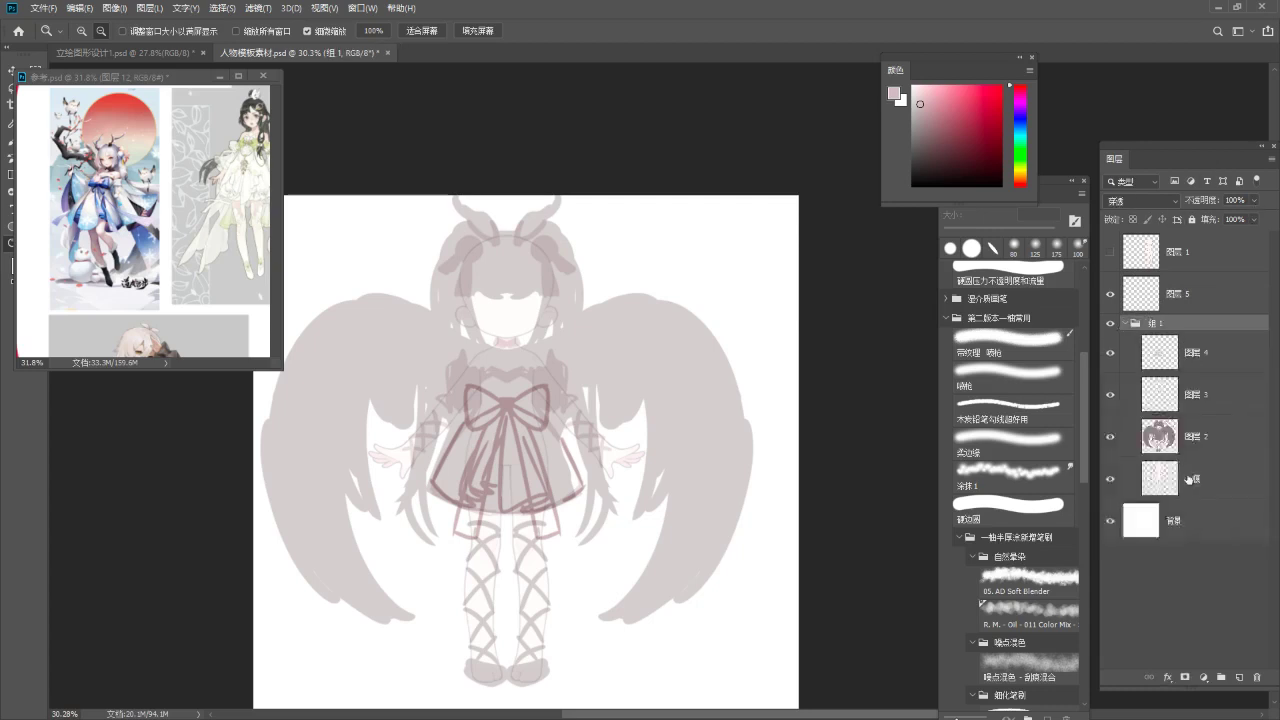
left_click(1190, 479)
left_click(1126, 324)
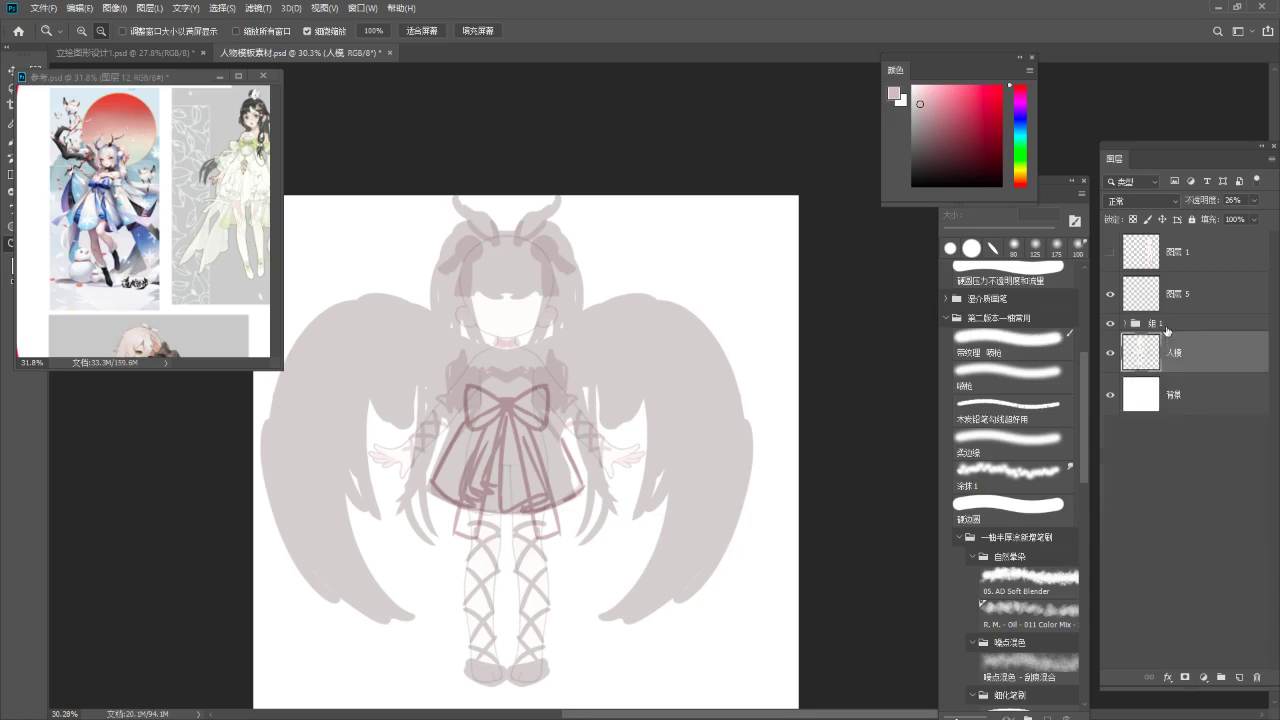
Fade the silhouette group 组 1 to 47% opacity and make the empty layer 图层 5 active.
left_click(1257, 201)
left_click_drag(1258, 217, 1221, 215)
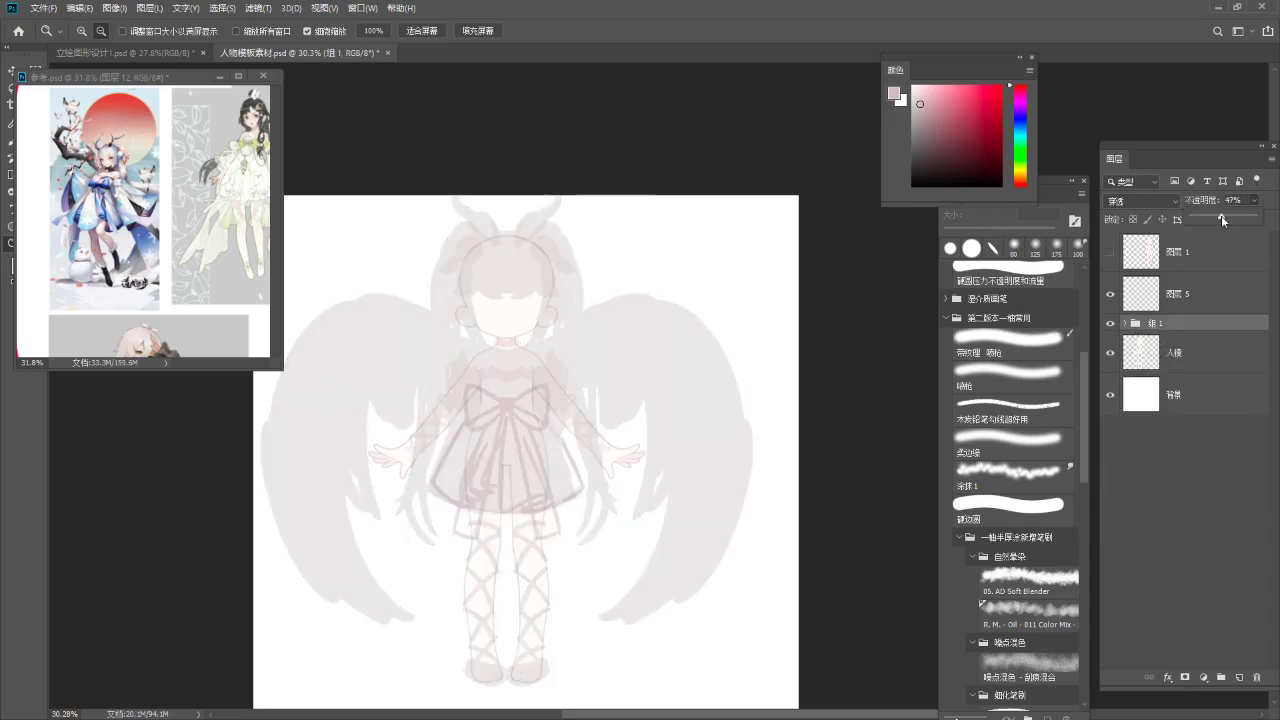
key("Return")
left_click(1205, 295)
key("ctrl+t")
key("Return")
Choose the hard round brush 硬边圆 at 6 px for line drawing over the faded head.
scroll(1055, 440, "down", 5)
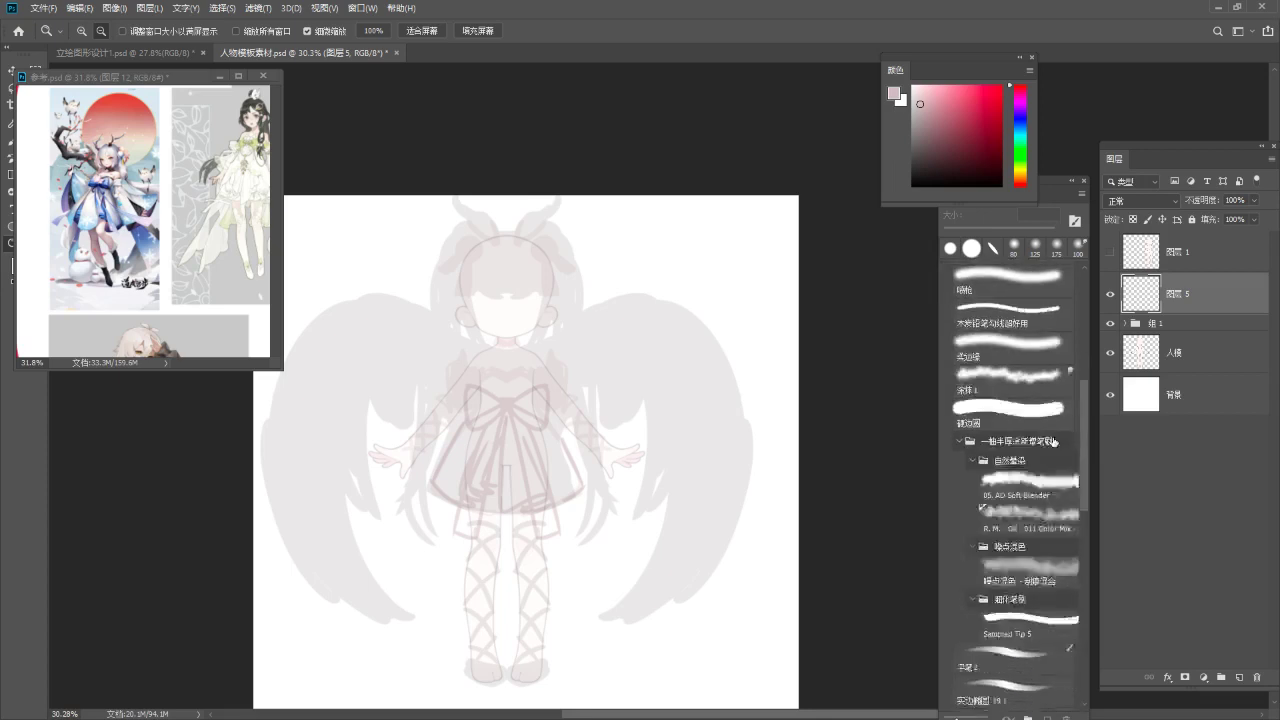
scroll(1036, 493, "up", 1)
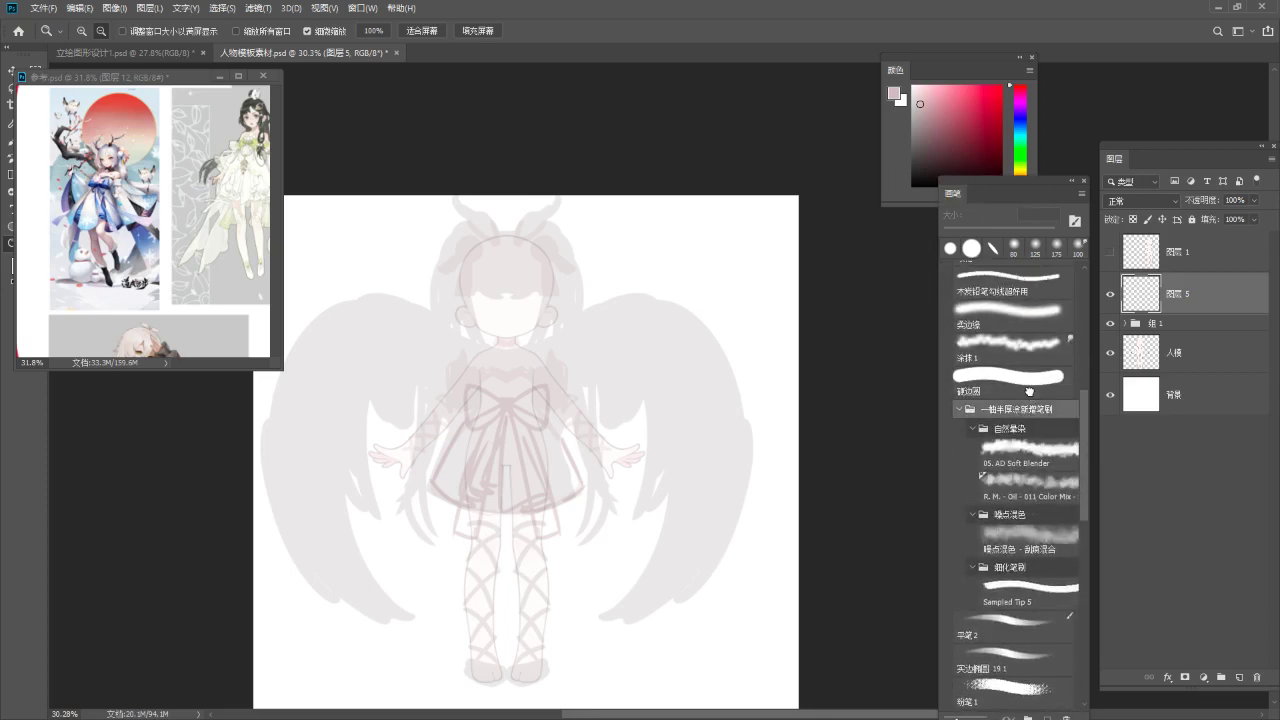
left_click(1010, 377)
scroll(520, 302, "up", 2)
scroll(520, 302, "up", 4)
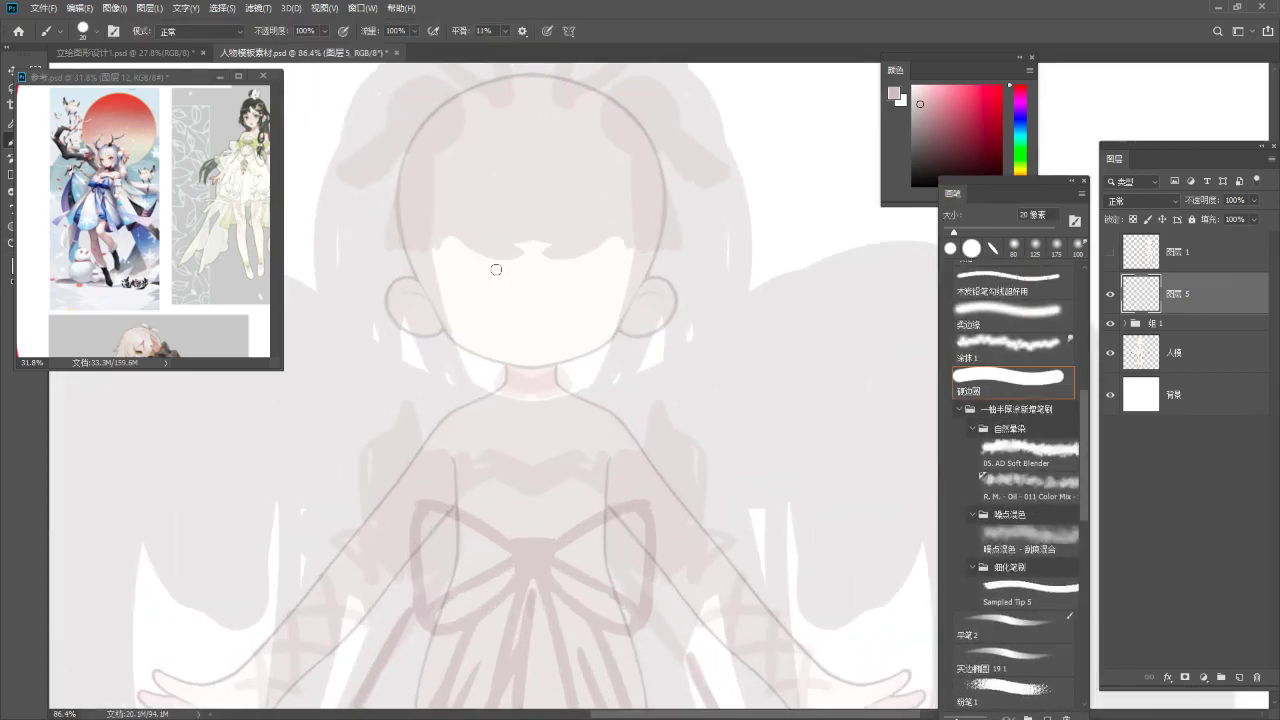
key("bracketleft")
key("bracketleft")
left_click_drag(489, 312, 508, 363)
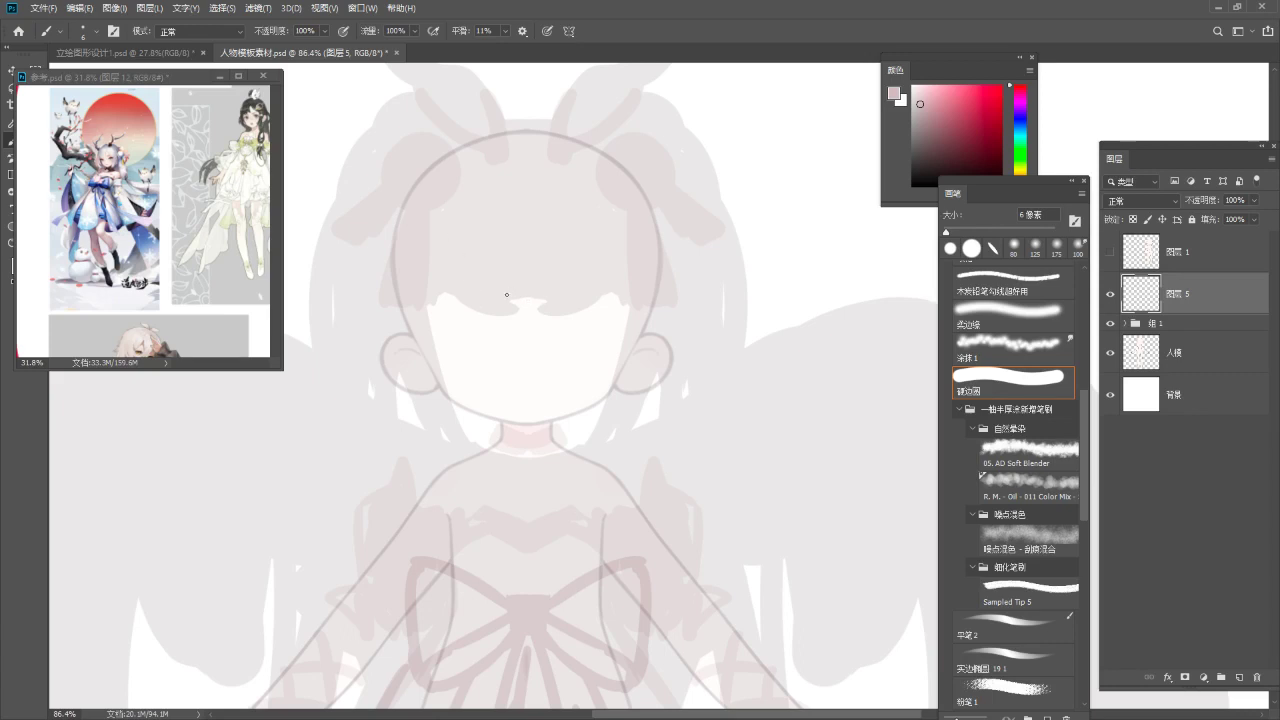
Turn on vertical paint symmetry through the figure's centre and choose a dark grey brush colour.
left_click(568, 31)
left_click(590, 64)
left_click_drag(514, 237, 526, 257)
key("z")
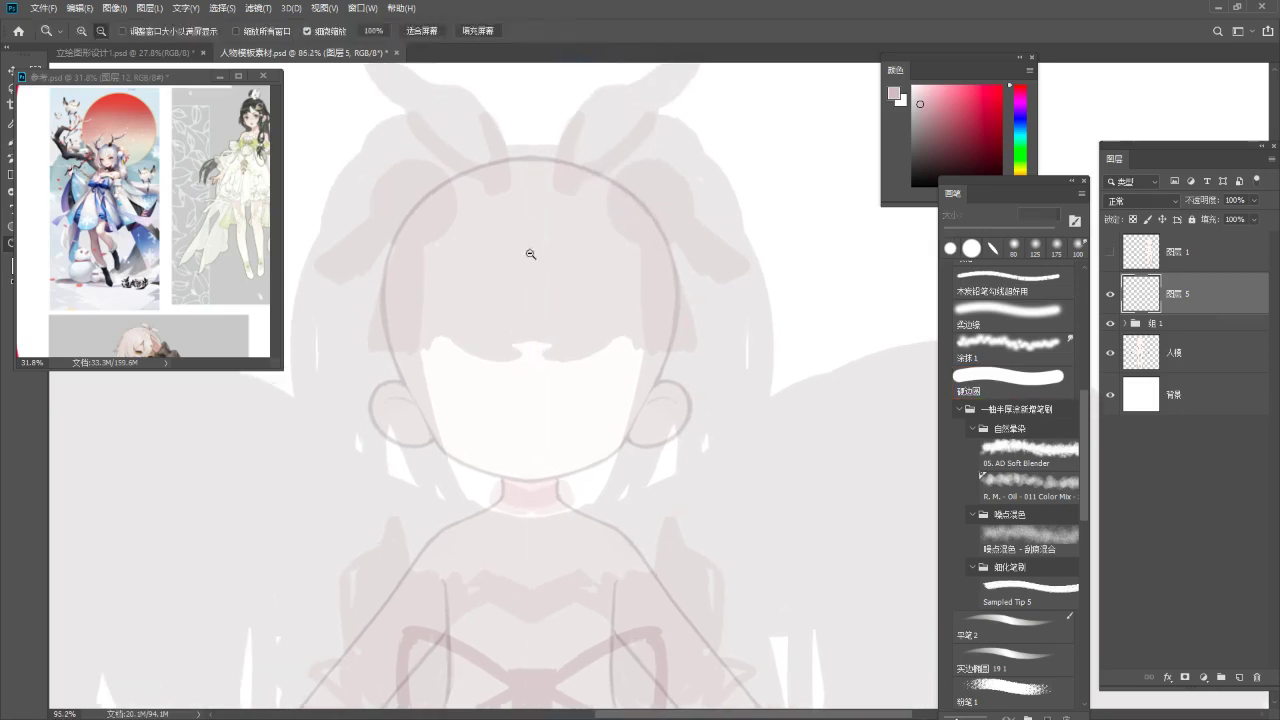
key("b")
left_click_drag(918, 130, 923, 149)
Sketch a mirrored pair of curved fringe strands on the forehead, checking the brush settings and using a 4 px brush.
left_click_drag(455, 264, 451, 234)
left_click_drag(477, 182, 473, 286)
key("ctrl+z")
key("ctrl+shift+z")
key("ctrl+z")
key("F5")
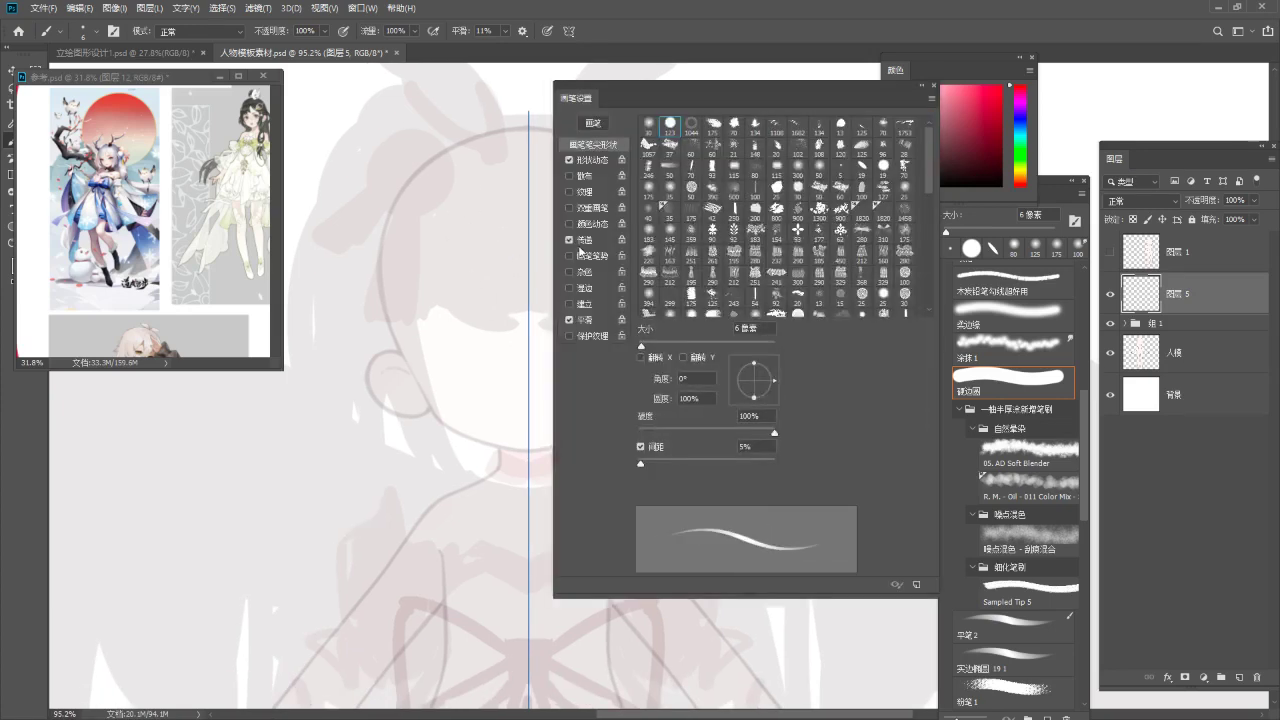
key("F5")
key("ctrl+shift+z")
key("ctrl+z")
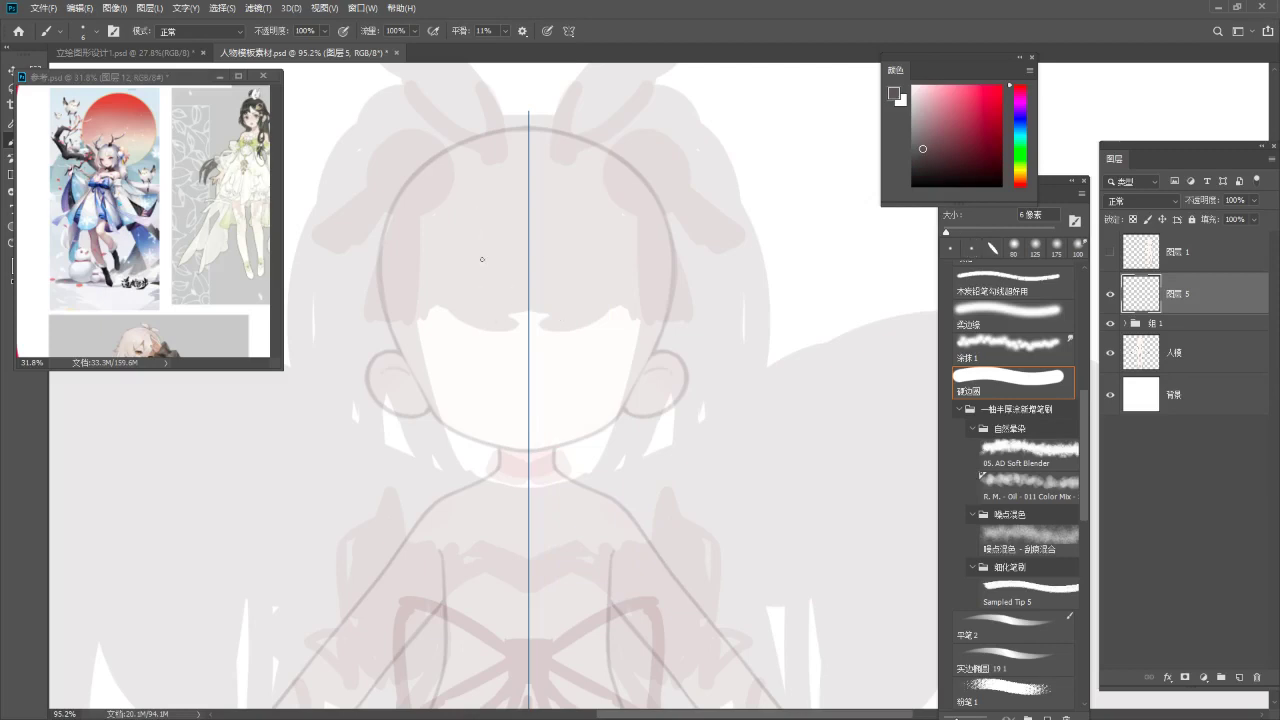
key("ctrl+shift+z")
key("ctrl+z")
key("ctrl+shift+z")
key("ctrl+z")
key("ctrl+shift+z")
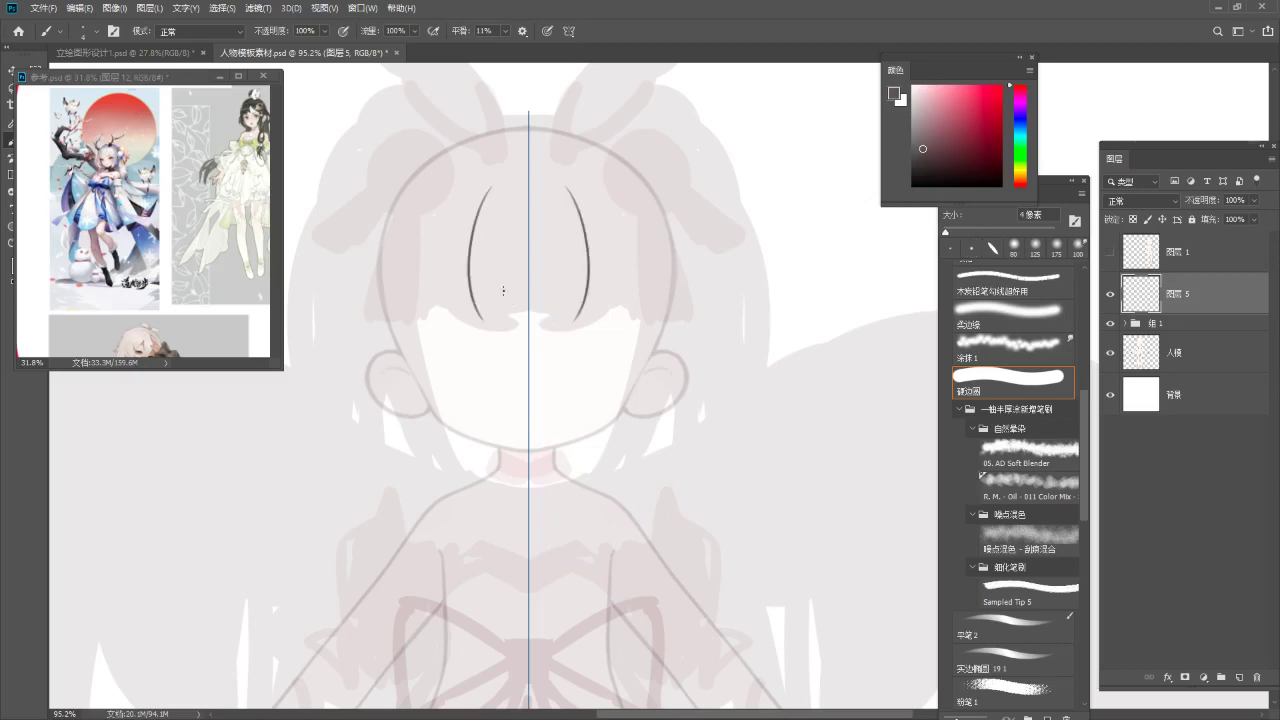
Draw the inner fringe locks on the forehead, curving down to a point at the centre line.
left_click_drag(483, 235, 485, 321)
key("ctrl+z")
mouse_move(479, 257)
left_mouse_down()
mouse_move(511, 333)
mouse_move(507, 323)
left_mouse_up()
key("ctrl+z")
key("ctrl+z")
mouse_move(481, 255)
left_mouse_down()
mouse_move(509, 325)
mouse_move(531, 342)
left_mouse_up()
key("ctrl+z")
left_click_drag(484, 304, 532, 342)
Draw mirrored side fringe locks sweeping outward from the forehead strands toward the temples.
left_click_drag(470, 236, 424, 335)
key("ctrl+z")
mouse_move(471, 234)
left_mouse_down()
mouse_move(395, 338)
mouse_move(433, 307)
mouse_move(394, 337)
left_mouse_up()
key("ctrl+z")
left_click_drag(442, 297, 397, 341)
left_click_drag(445, 262, 388, 334)
key("ctrl+z")
left_click_drag(439, 287, 367, 340)
mouse_move(417, 252)
left_mouse_down()
mouse_move(375, 342)
mouse_move(379, 329)
left_mouse_up()
key("ctrl+z")
Draw mirrored long side locks that frame the face from the temples past the ears to the jaw.
mouse_move(458, 315)
left_mouse_down()
mouse_move(453, 250)
mouse_move(436, 402)
left_mouse_up()
key("b")
key("ctrl+z")
mouse_move(409, 268)
left_mouse_down()
mouse_move(418, 360)
mouse_move(459, 431)
mouse_move(405, 403)
mouse_move(415, 425)
mouse_move(458, 392)
left_mouse_up()
key("ctrl+z")
key("ctrl+z")
key("ctrl+z")
left_click_drag(413, 319, 478, 404)
left_click_drag(427, 369, 475, 403)
key("ctrl+z")
left_click_drag(385, 274, 410, 407)
key("ctrl+z")
left_click_drag(386, 275, 415, 405)
left_click_drag(398, 357, 459, 431)
key("ctrl+z")
left_click_drag(404, 373, 462, 430)
Try several mirrored arcs for the hair's outline over the crown of the head.
key("alt+space")
left_click_drag(486, 379, 438, 350)
left_click_drag(498, 205, 497, 246)
mouse_move(423, 230)
left_mouse_down()
mouse_move(462, 226)
mouse_move(517, 160)
left_mouse_up()
key("ctrl+z")
left_click_drag(422, 228, 530, 168)
key("ctrl+z")
key("ctrl+z")
mouse_move(398, 308)
left_mouse_down()
mouse_move(511, 175)
mouse_move(551, 179)
left_mouse_up()
key("ctrl+z")
key("ctrl+z")
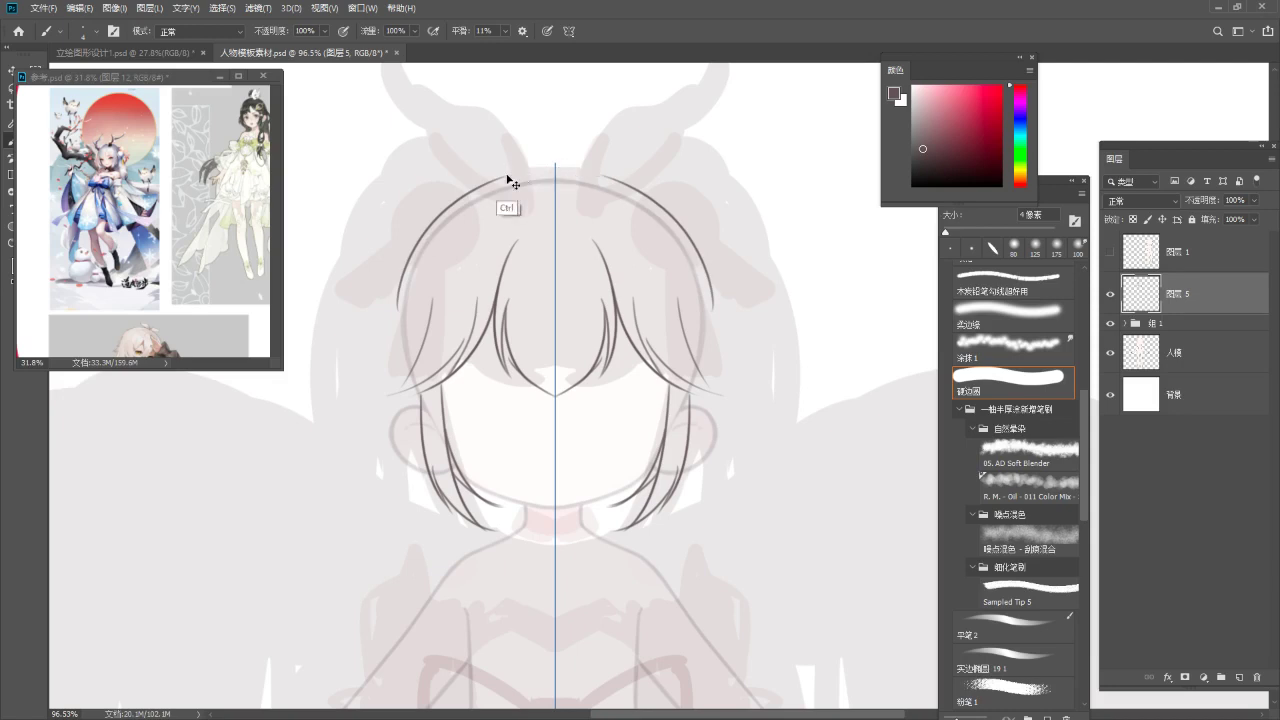
key("ctrl+z")
Draw the rounded top outline of the hair just above the skull, meeting at the centre parting.
left_click_drag(402, 264, 539, 165)
key("ctrl+z")
left_click_drag(402, 261, 538, 170)
key("ctrl+z")
key("ctrl+z")
mouse_move(409, 250)
left_mouse_down()
mouse_move(450, 199)
mouse_move(547, 169)
mouse_move(527, 170)
mouse_move(556, 175)
left_mouse_up()
key("ctrl+z")
key("ctrl+z")
key("ctrl+z")
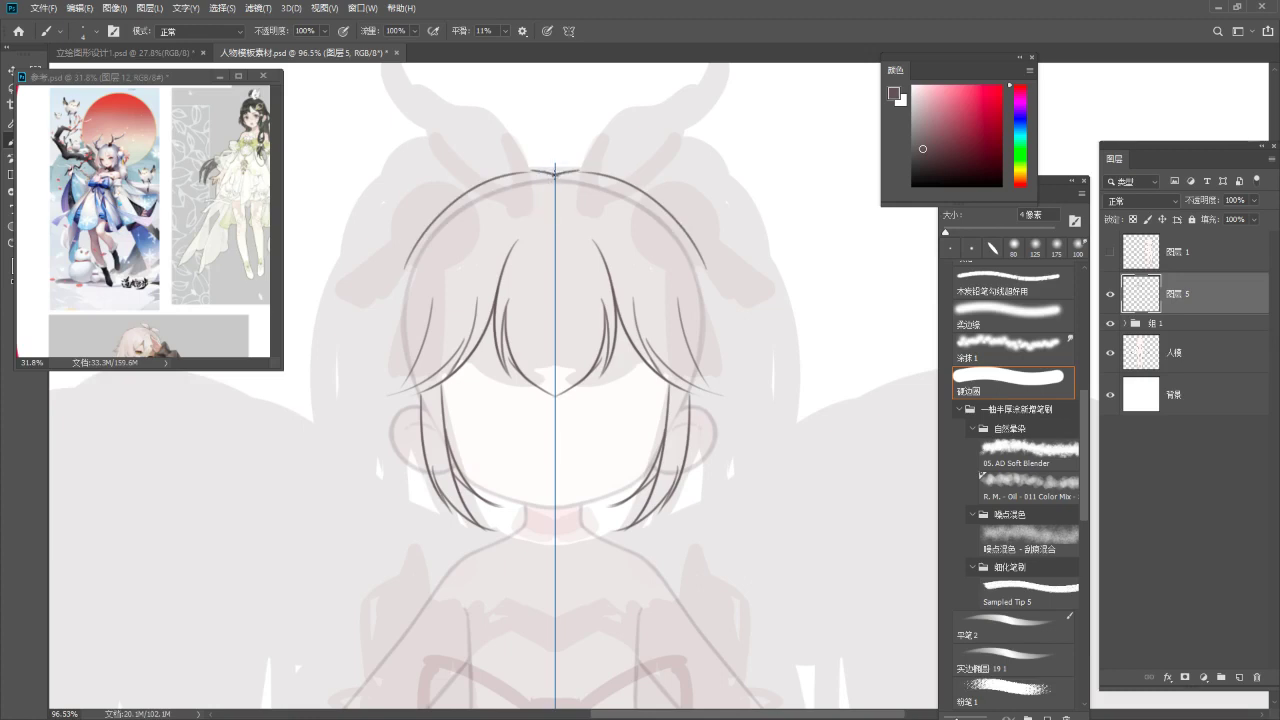
key("ctrl+z")
left_click_drag(467, 188, 543, 171)
Extend the hair's outline down both sides of the head toward the side locks.
left_click_drag(446, 207, 387, 372)
key("ctrl+z")
mouse_move(421, 237)
left_mouse_down()
mouse_move(395, 377)
mouse_move(418, 413)
left_mouse_up()
key("ctrl+z")
mouse_move(487, 290)
left_mouse_down()
mouse_move(452, 326)
mouse_move(528, 223)
mouse_move(445, 232)
mouse_move(456, 220)
mouse_move(500, 234)
left_mouse_up()
key("b")
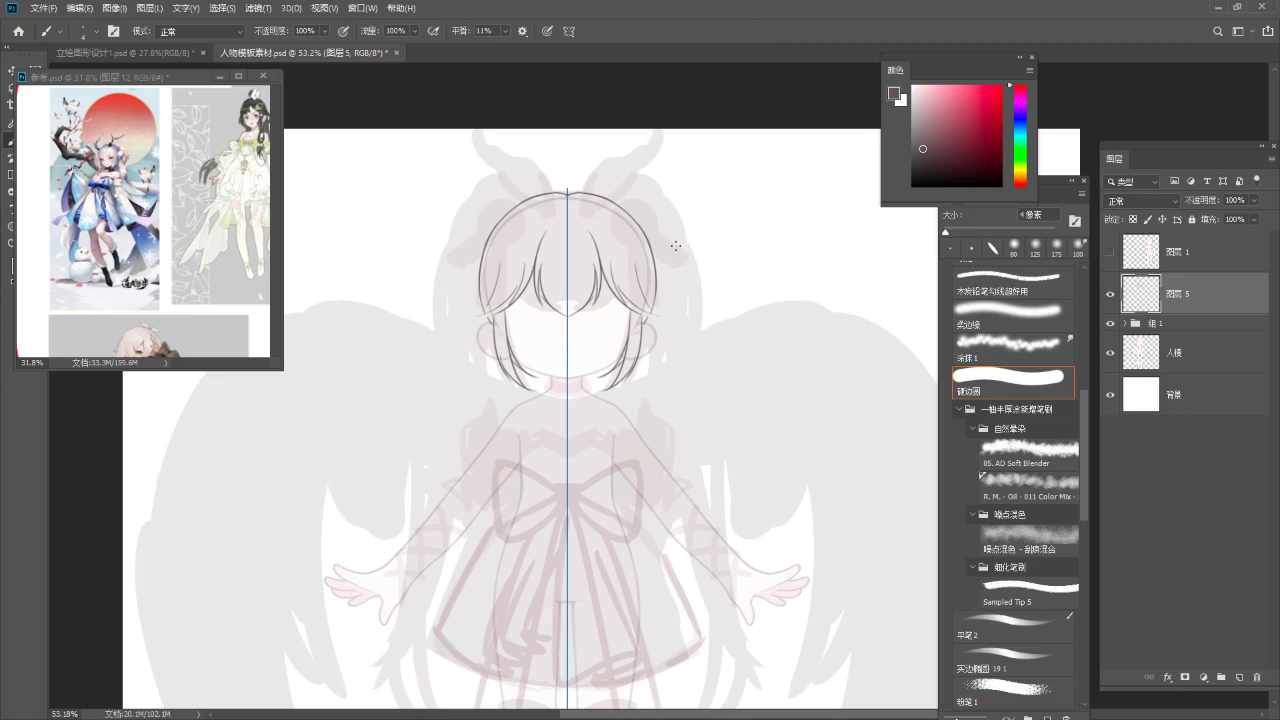
Try several long mirrored ponytail curves falling from beside the crown of the head.
mouse_move(519, 196)
left_mouse_down()
mouse_move(453, 218)
mouse_move(428, 408)
left_mouse_up()
key("ctrl+z")
key("ctrl+z")
key("ctrl+z")
left_click_drag(512, 195, 440, 464)
key("ctrl+z")
mouse_move(514, 195)
left_mouse_down()
mouse_move(430, 428)
mouse_move(456, 600)
left_mouse_up()
key("ctrl+z")
Draw the inner and outer edges of mirrored high ponytails from the sides of the crown past the shoulders.
left_click_drag(496, 146, 450, 505)
mouse_move(488, 223)
left_mouse_down()
mouse_move(501, 233)
mouse_move(458, 335)
left_mouse_up()
key("ctrl+z")
mouse_move(475, 193)
left_mouse_down()
mouse_move(450, 308)
mouse_move(483, 232)
mouse_move(466, 425)
left_mouse_up()
key("ctrl+z")
mouse_move(473, 252)
left_mouse_down()
mouse_move(456, 435)
mouse_move(410, 474)
left_mouse_up()
left_click_drag(466, 322, 469, 405)
Extend both ponytails in flowing S-curves across the arms and hands to below the skirt hem.
left_click_drag(439, 329, 360, 472)
key("ctrl+z")
left_click_drag(442, 290, 345, 596)
mouse_move(477, 342)
left_mouse_down()
mouse_move(470, 249)
mouse_move(352, 432)
left_mouse_up()
key("ctrl+z")
mouse_move(445, 310)
left_mouse_down()
mouse_move(330, 438)
mouse_move(438, 538)
left_mouse_up()
key("ctrl+z")
Finish the mirrored ponytails with pointed tips that curl outward and up beside the lower legs.
left_click_drag(342, 454, 297, 578)
key("ctrl+z")
mouse_move(343, 461)
left_mouse_down()
mouse_move(249, 559)
mouse_move(336, 486)
mouse_move(328, 574)
mouse_move(341, 488)
mouse_move(285, 576)
left_mouse_up()
key("ctrl+z")
key("ctrl+z")
mouse_move(268, 511)
left_mouse_down()
mouse_move(308, 582)
mouse_move(325, 566)
left_mouse_up()
key("ctrl+z")
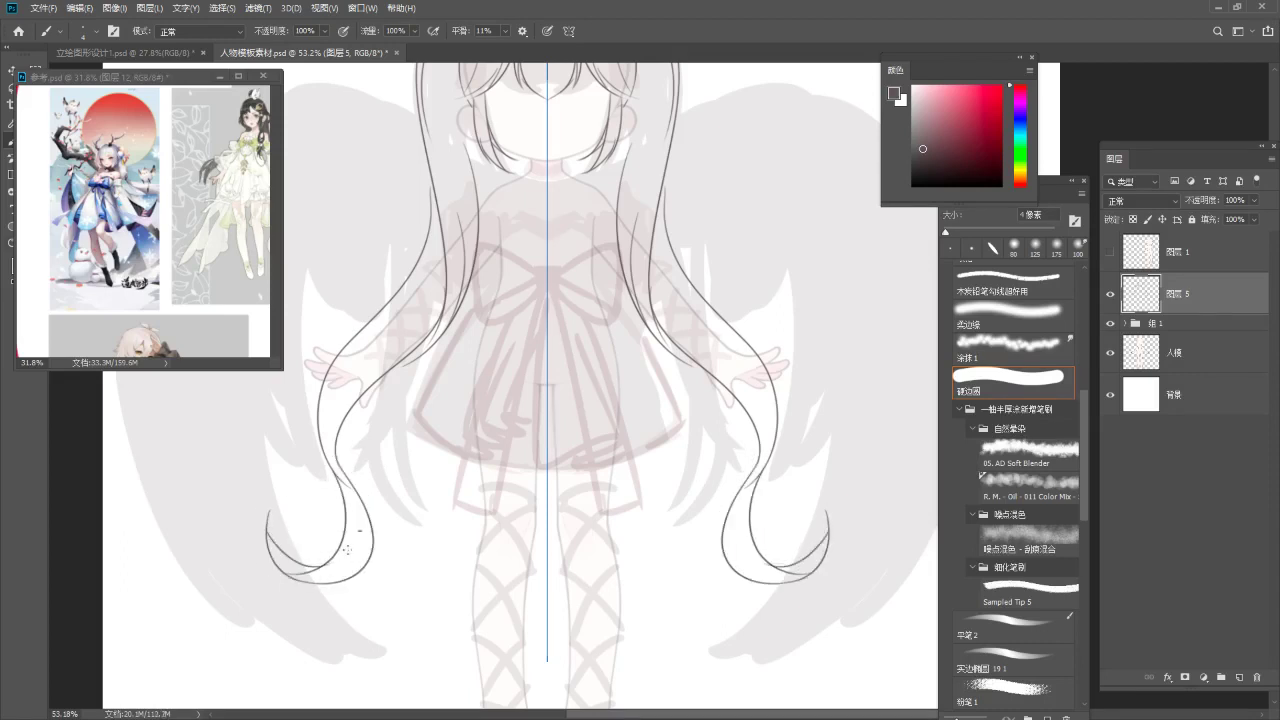
Add mirrored outer strand lines that branch off the ponytails at shoulder height and sweep around the hands.
key("alt+space")
left_click_drag(428, 466, 410, 430)
left_click_drag(450, 282, 470, 236)
key("b")
mouse_move(434, 300)
left_mouse_down()
mouse_move(452, 323)
mouse_move(436, 302)
mouse_move(490, 276)
left_mouse_up()
key("alt+space")
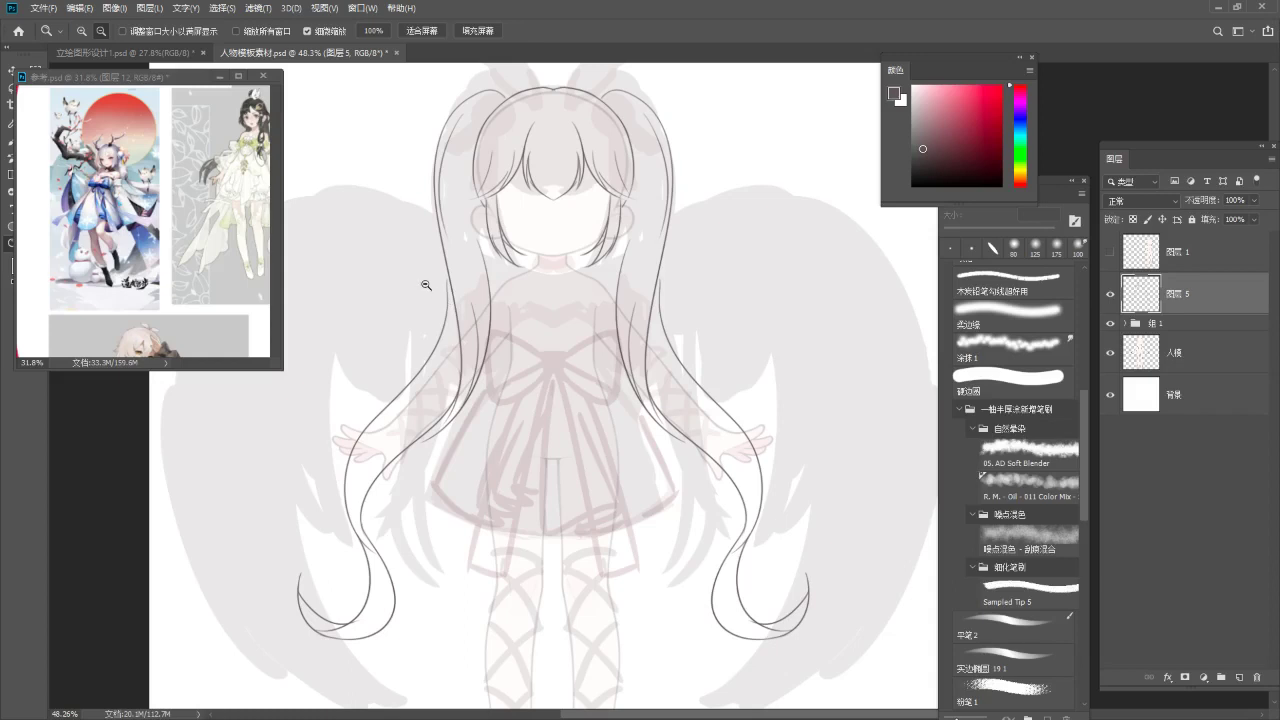
key("b")
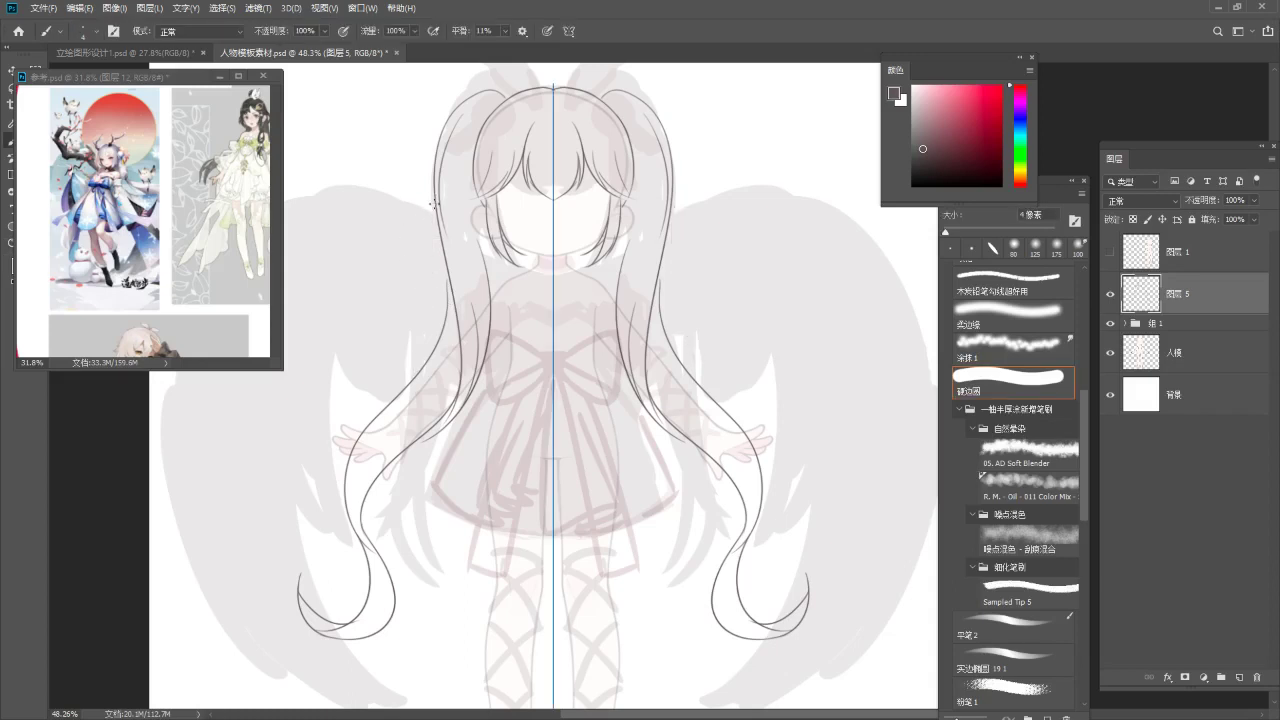
left_click_drag(433, 262, 362, 469)
mouse_move(446, 280)
left_mouse_down()
mouse_move(328, 410)
mouse_move(378, 385)
mouse_move(336, 447)
mouse_move(353, 396)
mouse_move(336, 464)
left_mouse_up()
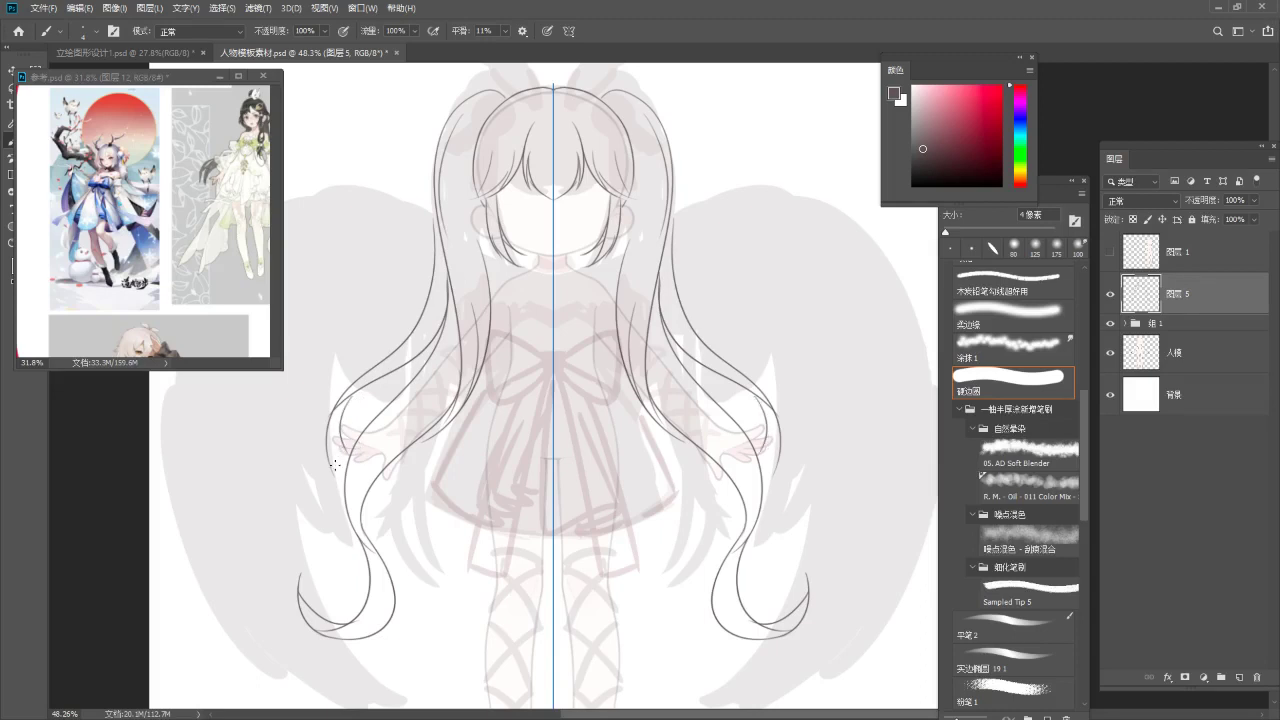
key("ctrl+z")
Draw a mirrored inner strand that splits from each ponytail and curves down beside the skirt.
mouse_move(350, 398)
left_mouse_down()
mouse_move(353, 455)
mouse_move(356, 354)
mouse_move(414, 451)
left_mouse_up()
key("ctrl+z")
key("ctrl+z")
mouse_move(393, 368)
left_mouse_down()
mouse_move(421, 464)
mouse_move(423, 584)
left_mouse_up()
key("ctrl+z")
key("ctrl+z")
mouse_move(395, 364)
left_mouse_down()
mouse_move(420, 464)
mouse_move(445, 484)
left_mouse_up()
key("ctrl+z")
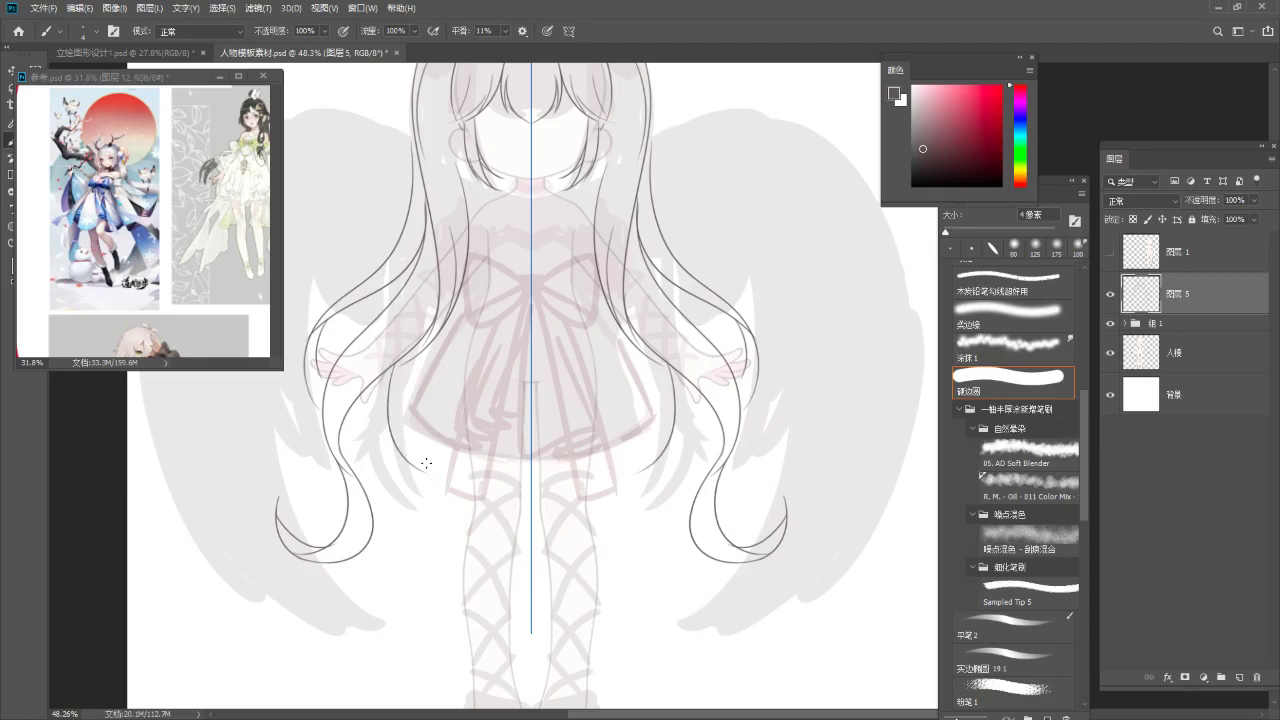
Add wavy secondary locks with tapered, curved ends between the ponytails' outer tips and the skirt.
mouse_move(380, 392)
left_mouse_down()
mouse_move(414, 548)
mouse_move(383, 569)
left_mouse_up()
left_click_drag(386, 488, 371, 580)
key("ctrl+z")
mouse_move(348, 452)
left_mouse_down()
mouse_move(380, 527)
mouse_move(371, 594)
left_mouse_up()
key("ctrl+z")
mouse_move(344, 446)
left_mouse_down()
mouse_move(391, 580)
mouse_move(374, 592)
left_mouse_up()
left_click_drag(390, 508, 392, 574)
key("ctrl+z")
left_click_drag(390, 486, 372, 576)
key("ctrl+z")
mouse_move(391, 518)
left_mouse_down()
mouse_move(388, 561)
mouse_move(388, 533)
mouse_move(366, 584)
left_mouse_up()
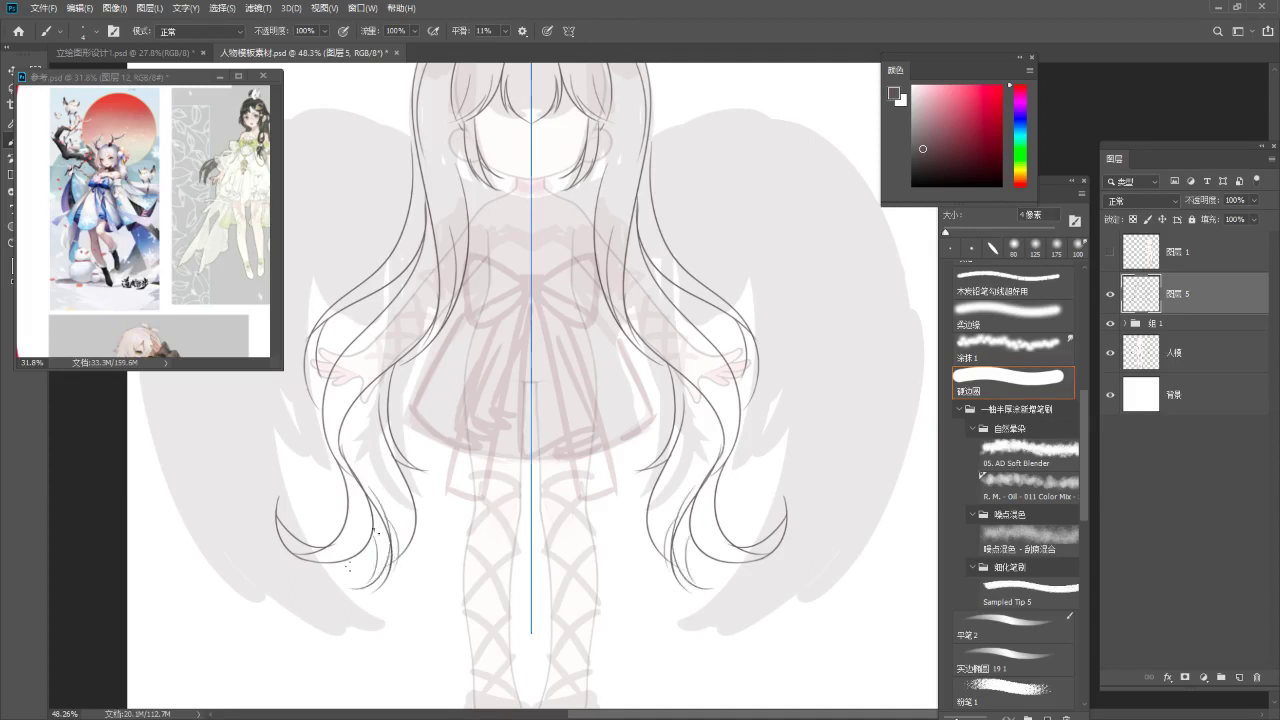
Draw a loose mirrored strand along the outer side of each ponytail from beside the crown to the shoulders.
left_click_drag(413, 496, 385, 516, "alt")
left_click(449, 308)
left_click(476, 280)
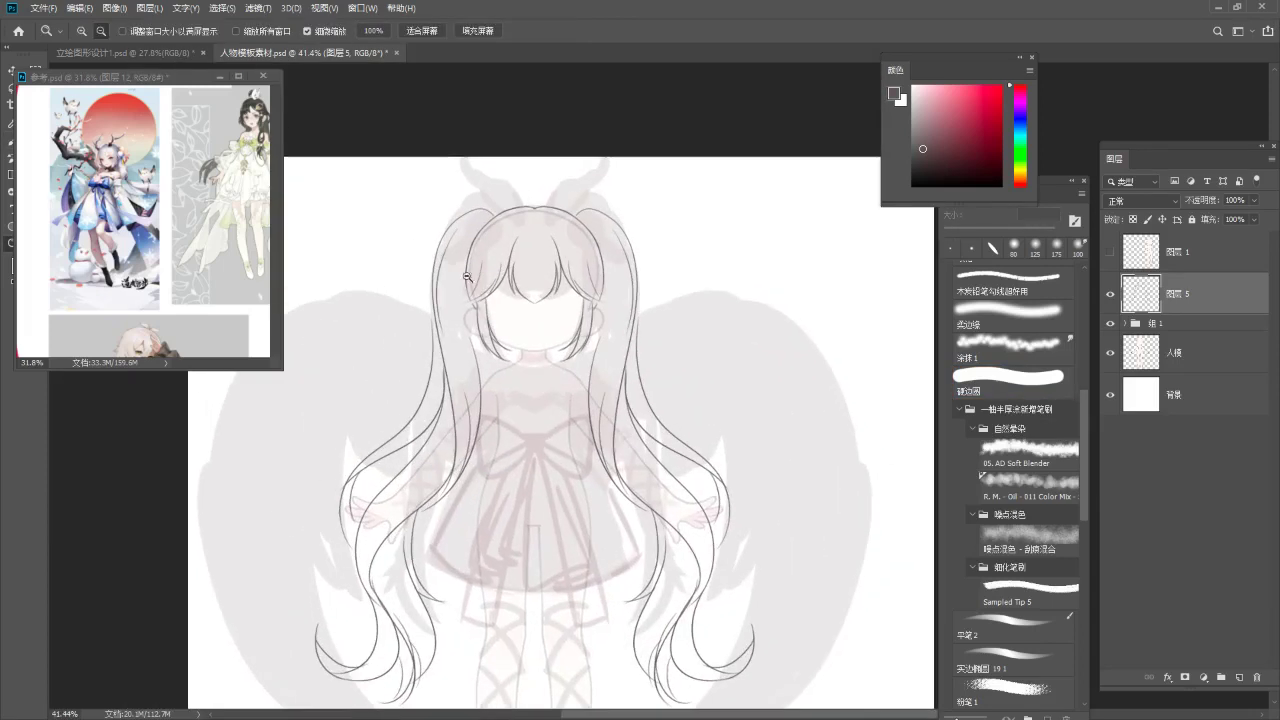
key("b")
left_click_drag(462, 209, 435, 334)
key("ctrl+z")
left_click_drag(483, 206, 470, 387)
key("ctrl+z")
left_click_drag(464, 212, 424, 372)
key("ctrl+z")
left_click_drag(470, 207, 418, 372)
key("ctrl+z")
left_click_drag(436, 251, 419, 362)
key("ctrl+z")
key("ctrl+z")
left_click_drag(435, 254, 411, 402)
Examine the ponytail line art against the whole faded silhouette and around the face and neck.
key("z")
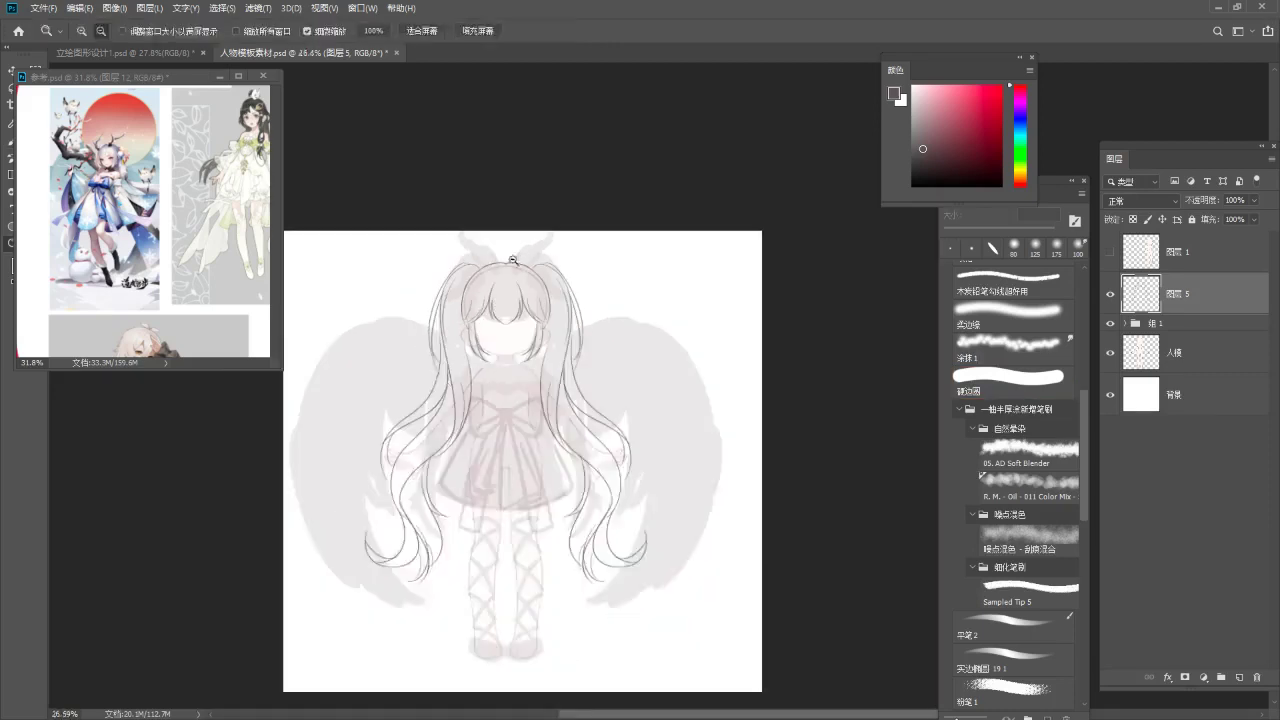
left_click_drag(518, 266, 553, 240)
key("b")
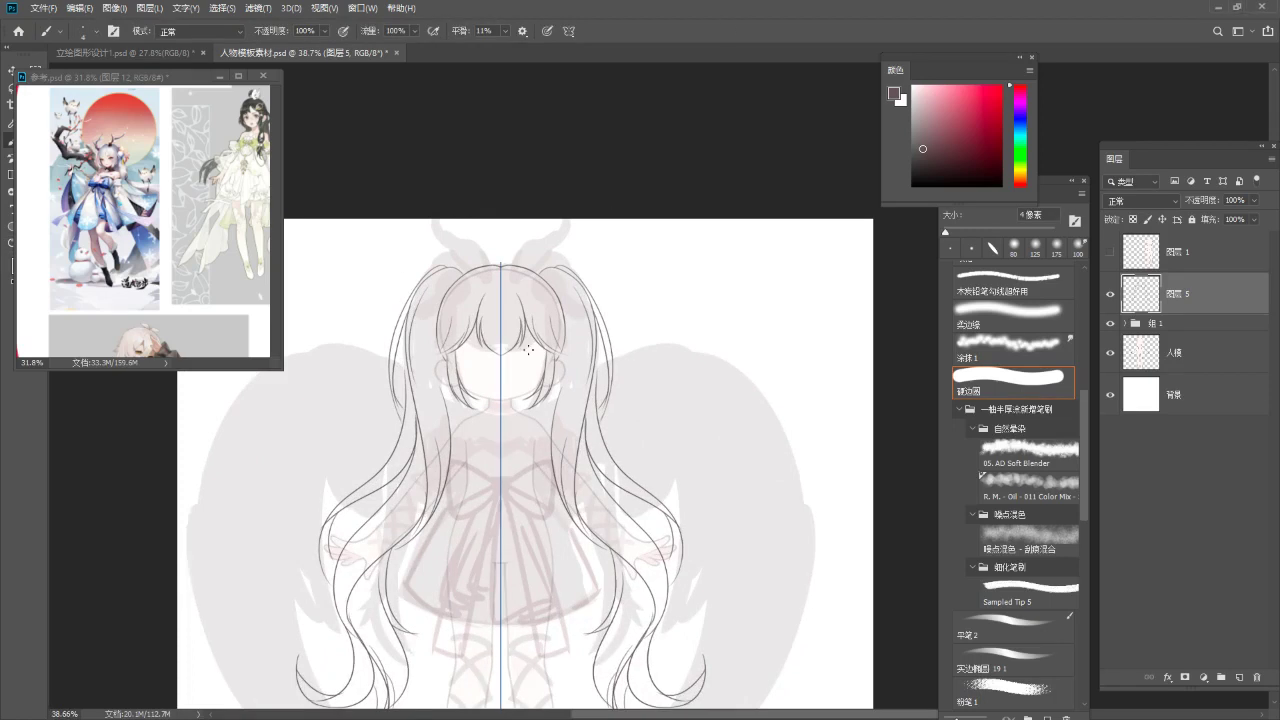
left_click_drag(510, 272, 521, 216)
key("z")
left_click_drag(446, 275, 483, 226)
left_click_drag(462, 310, 482, 254)
key("b")
left_click_drag(433, 299, 446, 352)
mouse_move(498, 254)
left_mouse_down()
mouse_move(442, 276)
mouse_move(448, 290)
mouse_move(479, 289)
left_mouse_up()
key("z")
left_click_drag(441, 352, 480, 330)
key("b")
mouse_move(438, 386)
left_mouse_down()
mouse_move(427, 338)
mouse_move(445, 430)
mouse_move(409, 386)
left_mouse_up()
key("z")
mouse_move(484, 273)
left_mouse_down()
mouse_move(454, 357)
mouse_move(505, 288)
left_mouse_up()
left_click_drag(509, 352, 491, 167)
left_click_drag(483, 262, 523, 240)
mouse_move(500, 298)
left_mouse_down()
mouse_move(480, 297)
mouse_move(498, 317)
left_mouse_up()
Draw the V-shaped upper edge of a standing collar across the neck below the chin.
key("b")
mouse_move(447, 299)
left_mouse_down()
mouse_move(430, 334)
mouse_move(484, 347)
left_mouse_up()
key("ctrl+z")
key("ctrl+z")
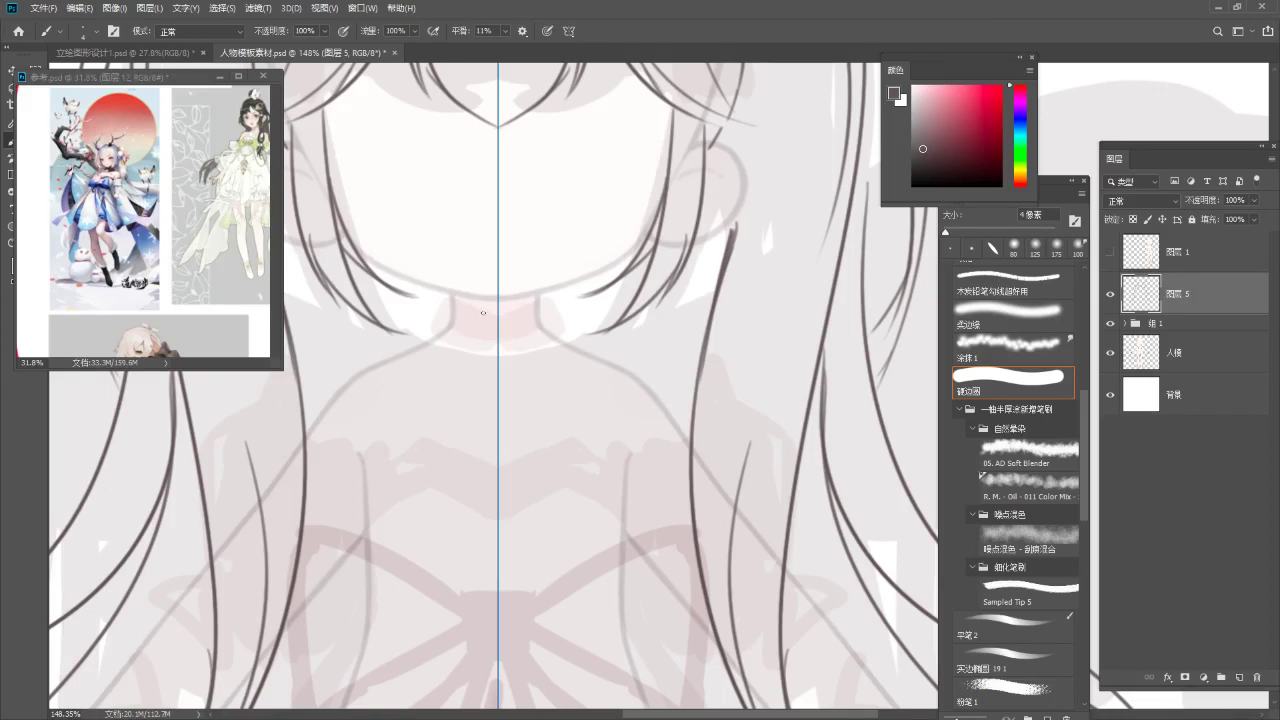
scroll(471, 300, "up", 2)
key("ctrl+z")
left_click_drag(446, 297, 496, 325)
key("ctrl+z")
key("ctrl+z")
Draw the collar's mirrored sides, flaring outward from the neck to the shoulders.
mouse_move(442, 294)
left_mouse_down()
mouse_move(503, 327)
mouse_move(438, 300)
mouse_move(428, 355)
mouse_move(426, 340)
mouse_move(390, 362)
left_mouse_up()
key("ctrl+z")
key("ctrl+z")
key("ctrl+z")
key("ctrl+z")
mouse_move(436, 325)
left_mouse_down()
mouse_move(389, 357)
mouse_move(416, 372)
mouse_move(410, 405)
left_mouse_up()
key("ctrl+z")
key("ctrl+z")
Try several rounded lower edges for the collar, running from its flared sides to the centre line.
mouse_move(391, 361)
left_mouse_down()
mouse_move(466, 393)
mouse_move(498, 370)
left_mouse_up()
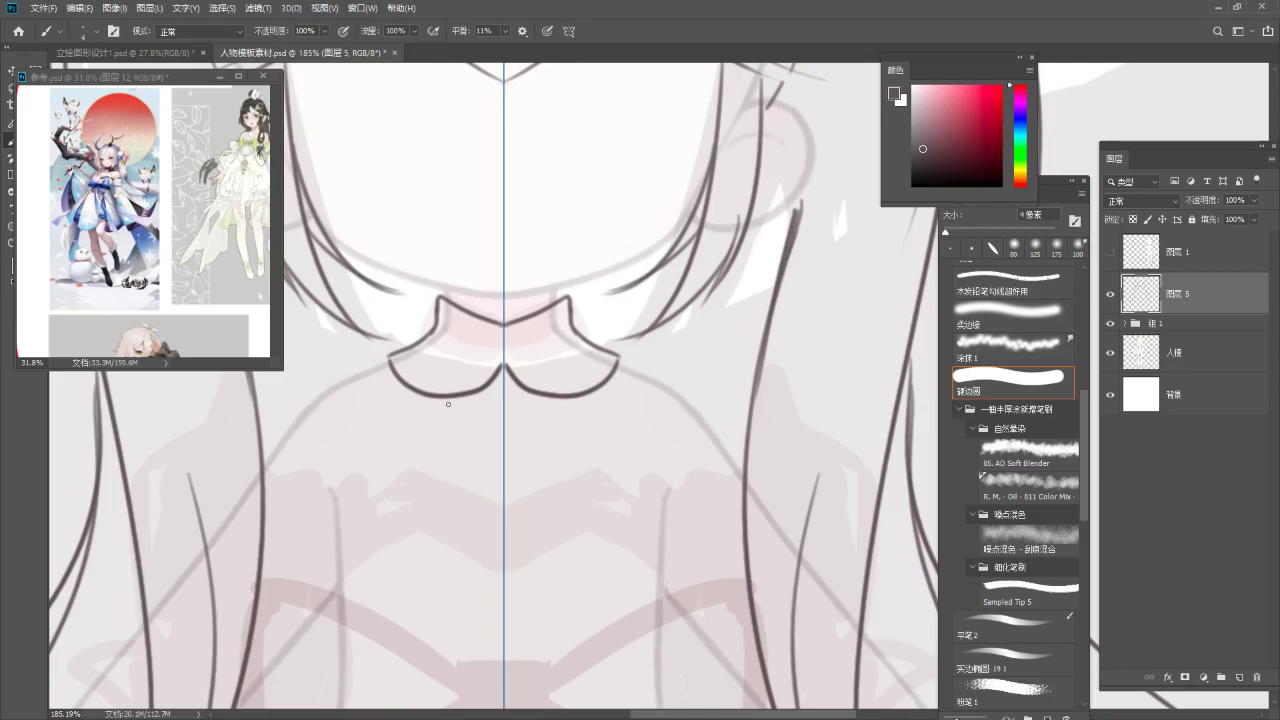
key("ctrl+z")
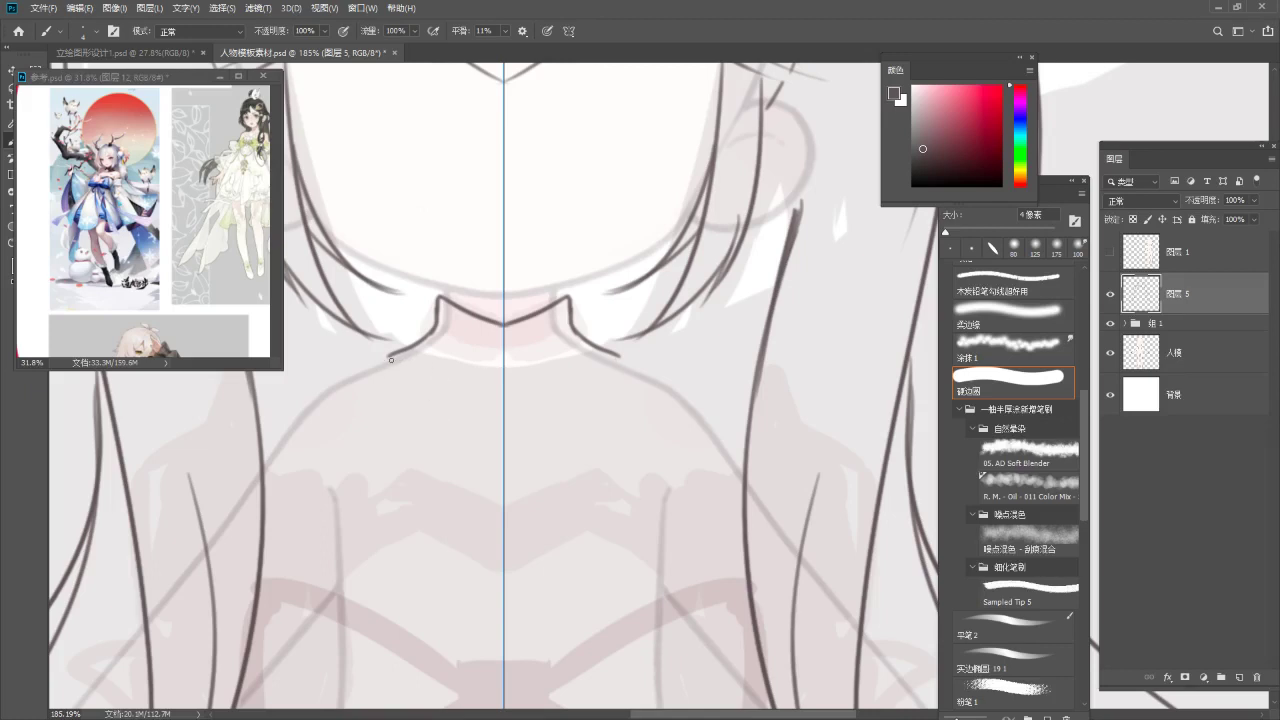
key("ctrl+z")
left_click_drag(388, 358, 489, 342)
key("ctrl+z")
key("ctrl+z")
mouse_move(386, 357)
left_mouse_down()
mouse_move(470, 385)
mouse_move(487, 417)
left_mouse_up()
key("ctrl+z")
left_click_drag(503, 367, 482, 417)
key("ctrl+z")
Trim the ends of the collar's flared sides with the eraser reduced to 20 px.
key("e")
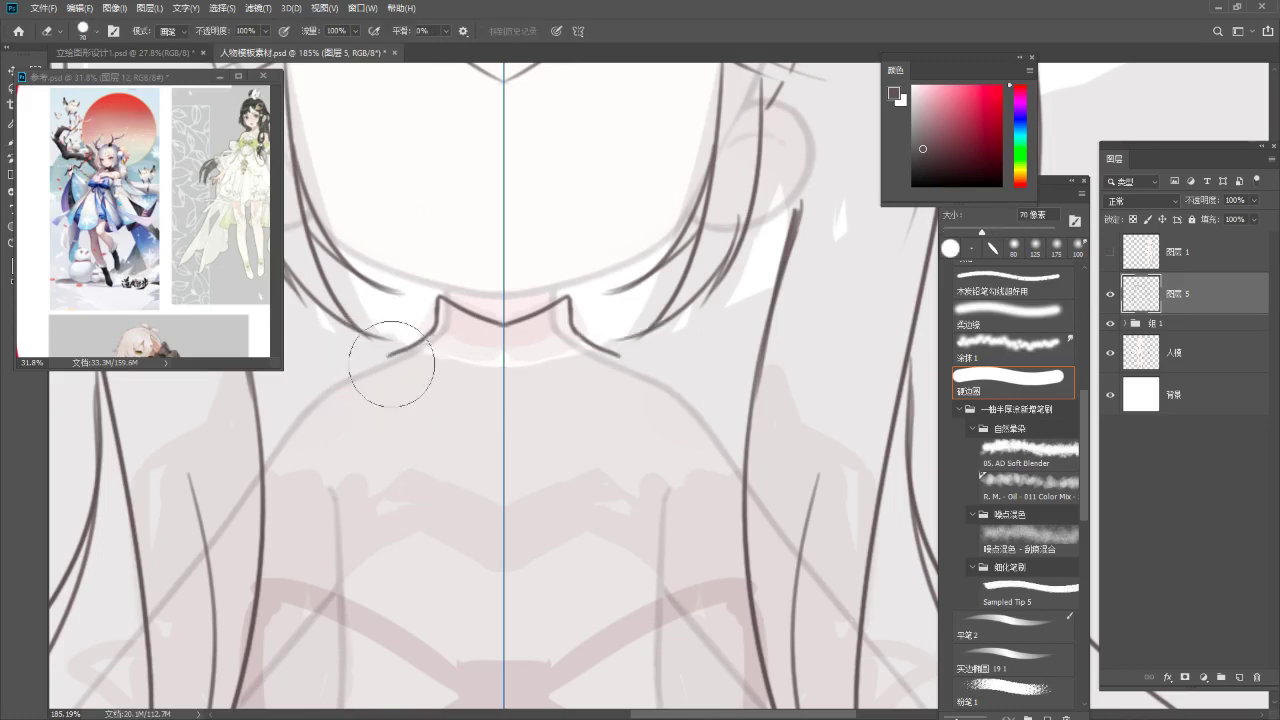
key("bracketleft")
key("bracketleft")
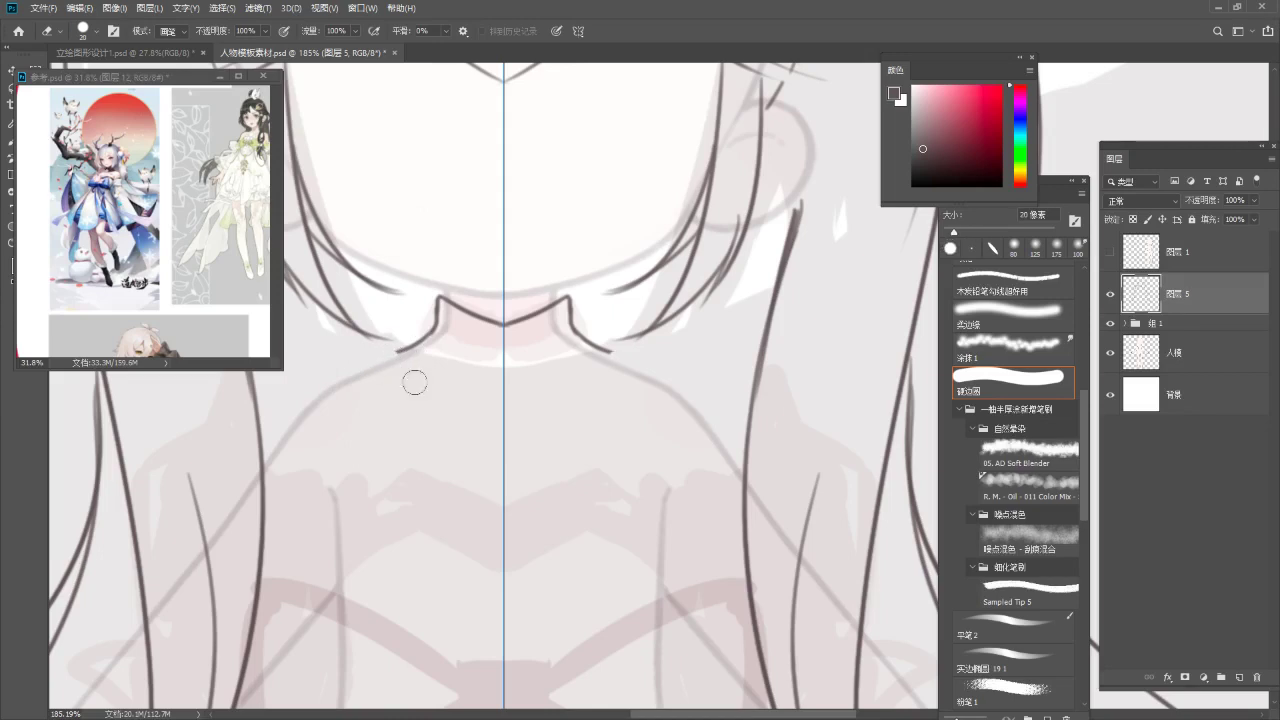
key("b")
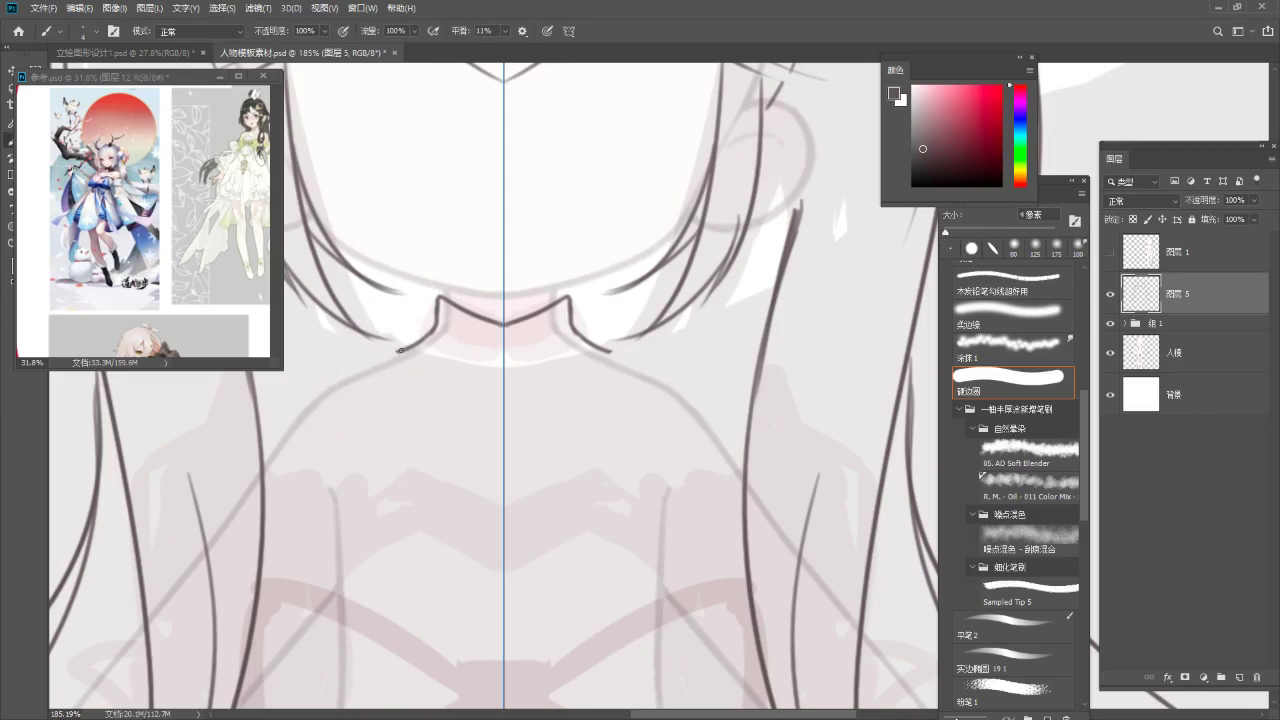
Draw rounded collar corners and two shallow lower lobes that meet in a notch at the centre.
mouse_move(400, 349)
left_mouse_down()
mouse_move(400, 376)
mouse_move(494, 380)
left_mouse_up()
key("ctrl+z")
left_click_drag(402, 378, 508, 355)
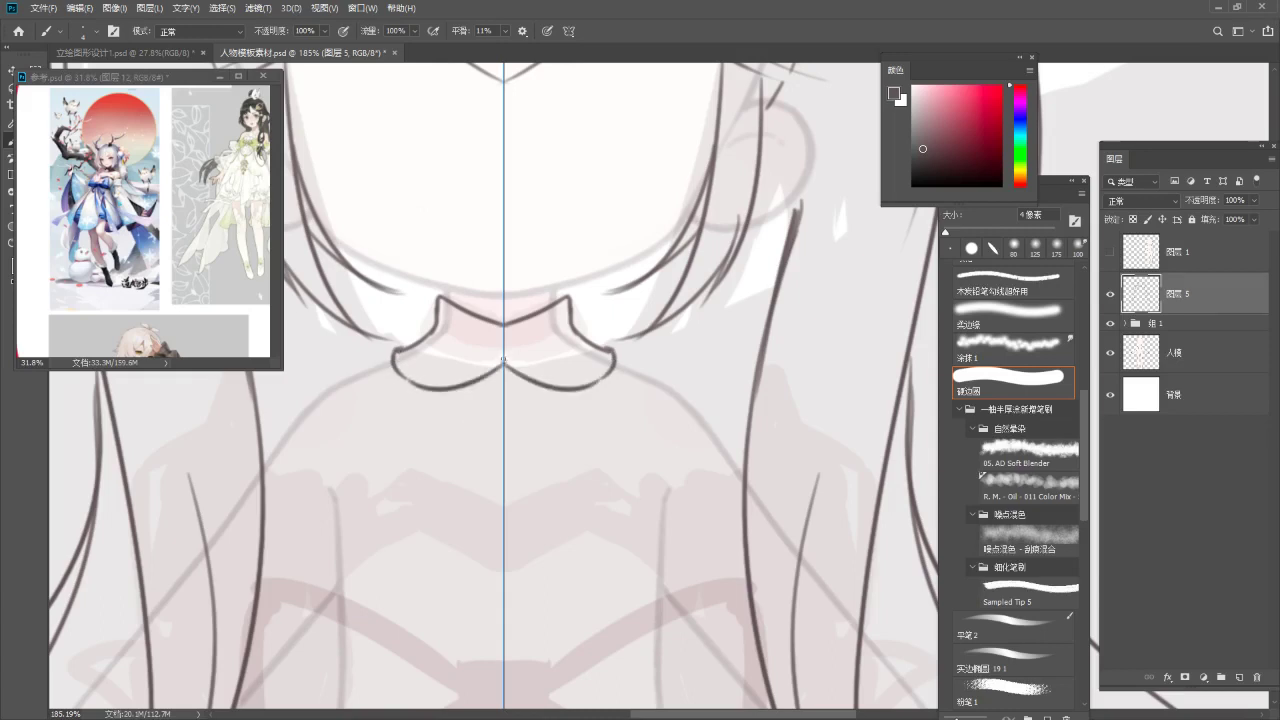
key("ctrl+z")
key("ctrl+z")
mouse_move(422, 375)
left_mouse_down()
mouse_move(473, 383)
mouse_move(507, 367)
left_mouse_up()
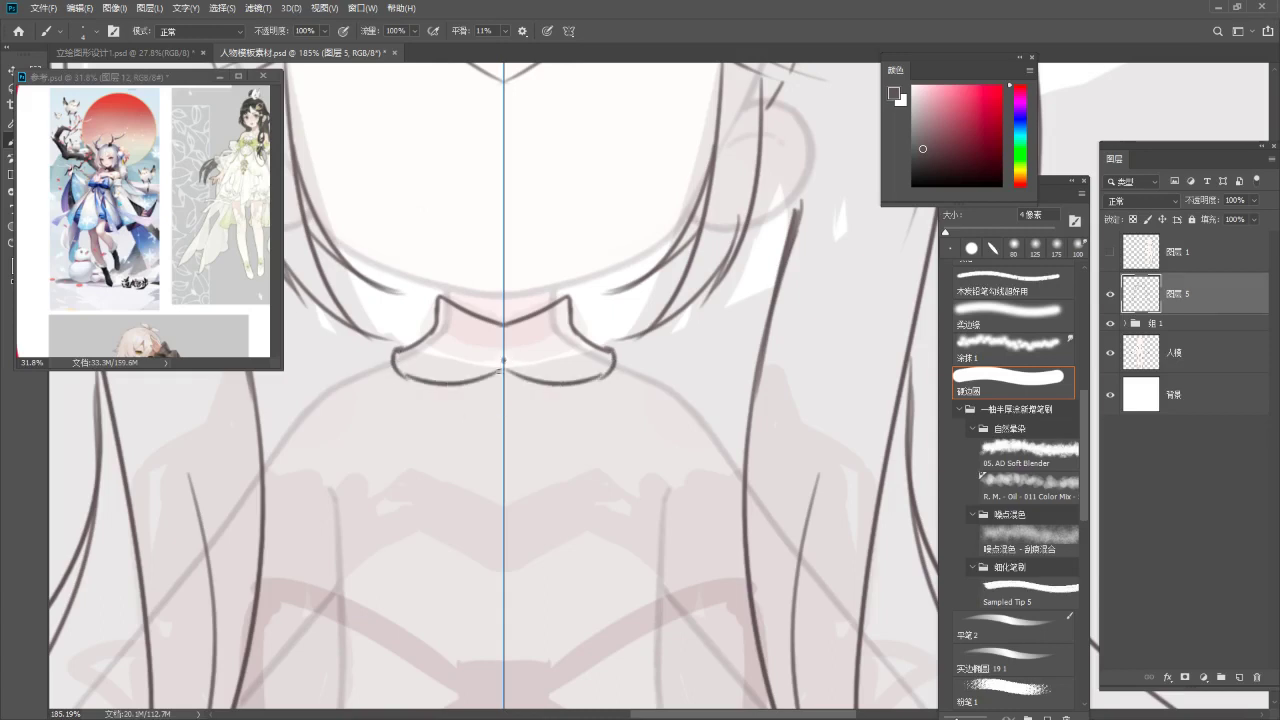
mouse_move(400, 372)
left_mouse_down()
mouse_move(465, 380)
mouse_move(418, 389)
left_mouse_up()
Erase the collar's V-shaped upper edge and redraw it more cleanly between the two collar points.
key("z")
left_click_drag(478, 341, 522, 312)
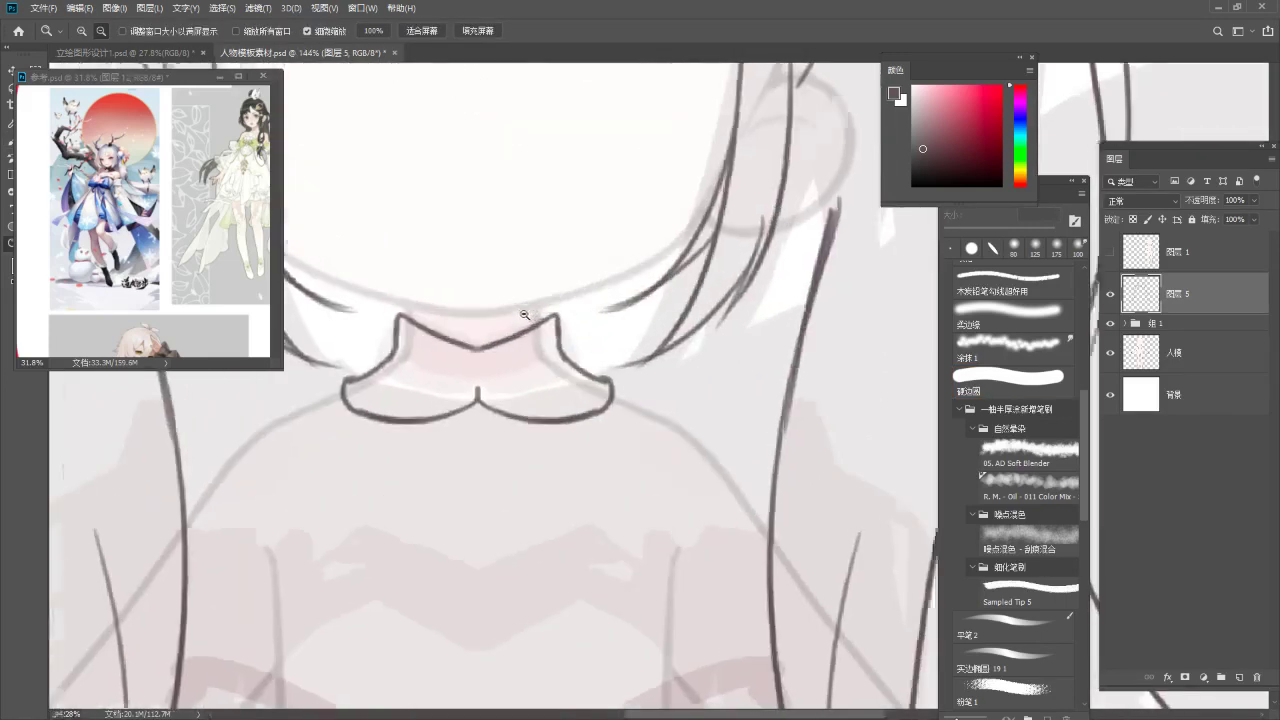
key("e")
left_click_drag(423, 331, 457, 354)
key("b")
left_click_drag(399, 321, 476, 357)
key("ctrl+z")
key("ctrl+z")
left_click_drag(400, 320, 477, 356)
key("ctrl+z")
mouse_move(397, 317)
left_mouse_down()
mouse_move(480, 350)
mouse_move(448, 371)
mouse_move(460, 326)
mouse_move(446, 222)
left_mouse_up()
key("e")
left_click(490, 360)
Add a new layer, draw a mirrored sweetheart neckline across the chest and clean up its centre point.
key("z")
key("b")
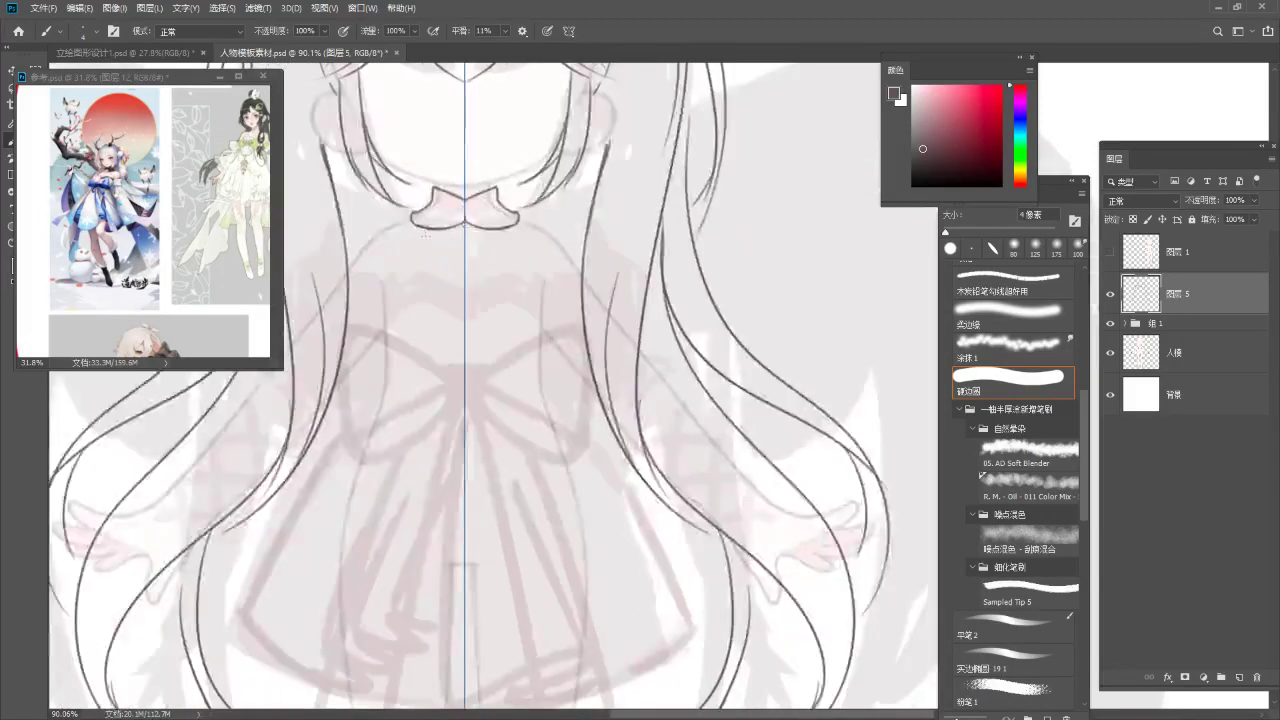
mouse_move(457, 272)
left_mouse_down()
mouse_move(551, 340)
mouse_move(505, 283)
left_mouse_up()
key("ctrl+shift+alt+n")
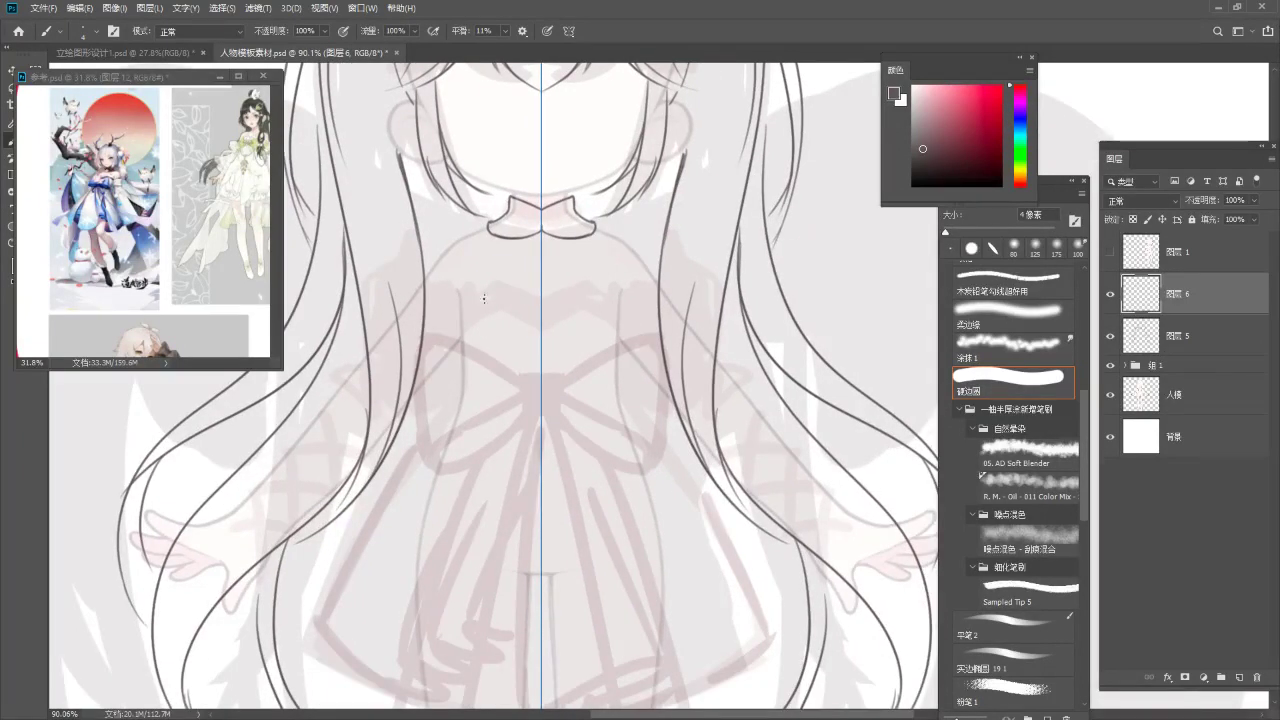
mouse_move(453, 324)
left_mouse_down()
mouse_move(510, 287)
mouse_move(528, 294)
left_mouse_up()
left_click_drag(528, 294, 457, 265)
key("e")
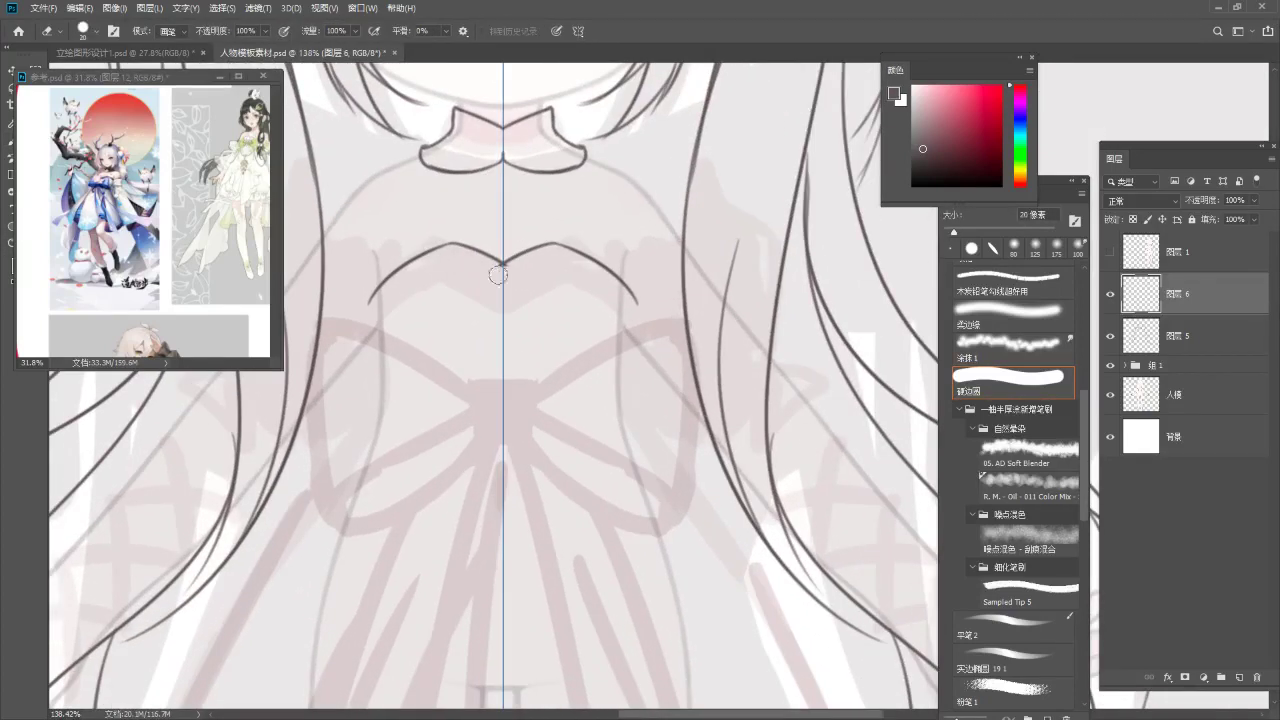
key("b")
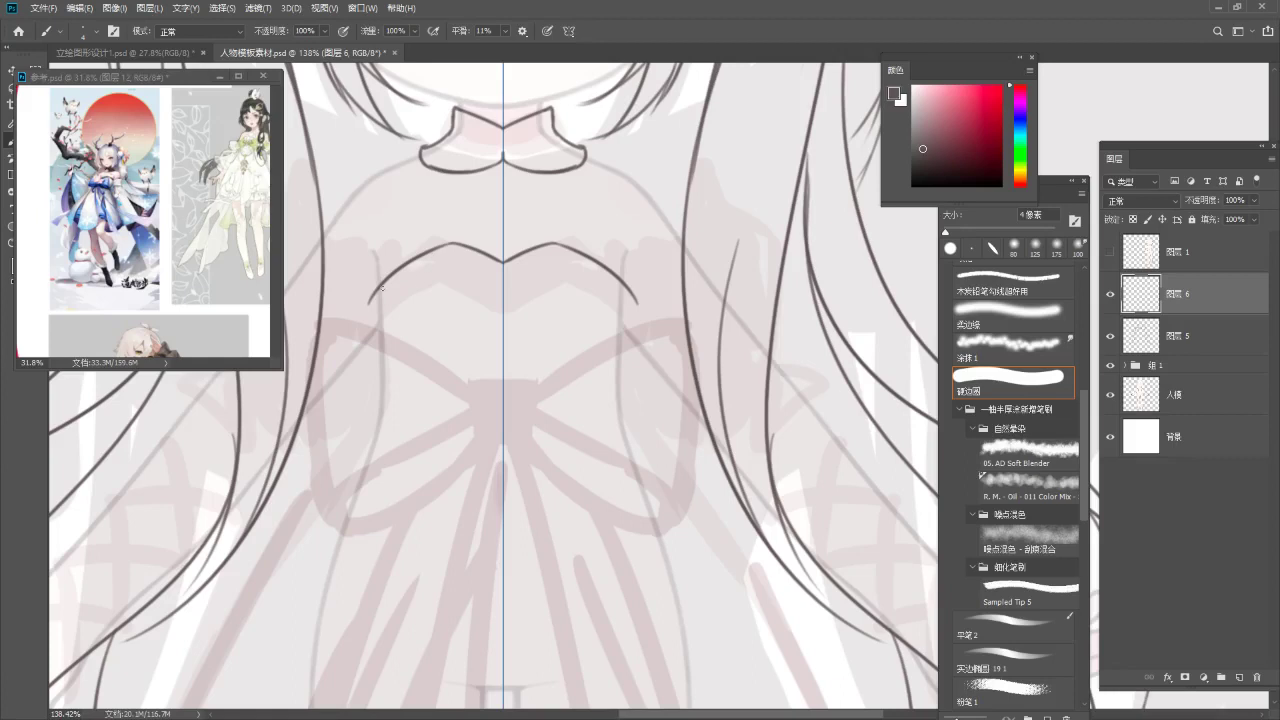
Draw a parallel line beneath the sweetheart neckline and close both ends to form a trim band.
mouse_move(371, 300)
left_mouse_down()
mouse_move(361, 308)
mouse_move(468, 262)
mouse_move(509, 293)
mouse_move(459, 264)
mouse_move(469, 256)
left_mouse_up()
key("ctrl+z")
key("ctrl+z")
key("e")
key("b")
key("alt+space")
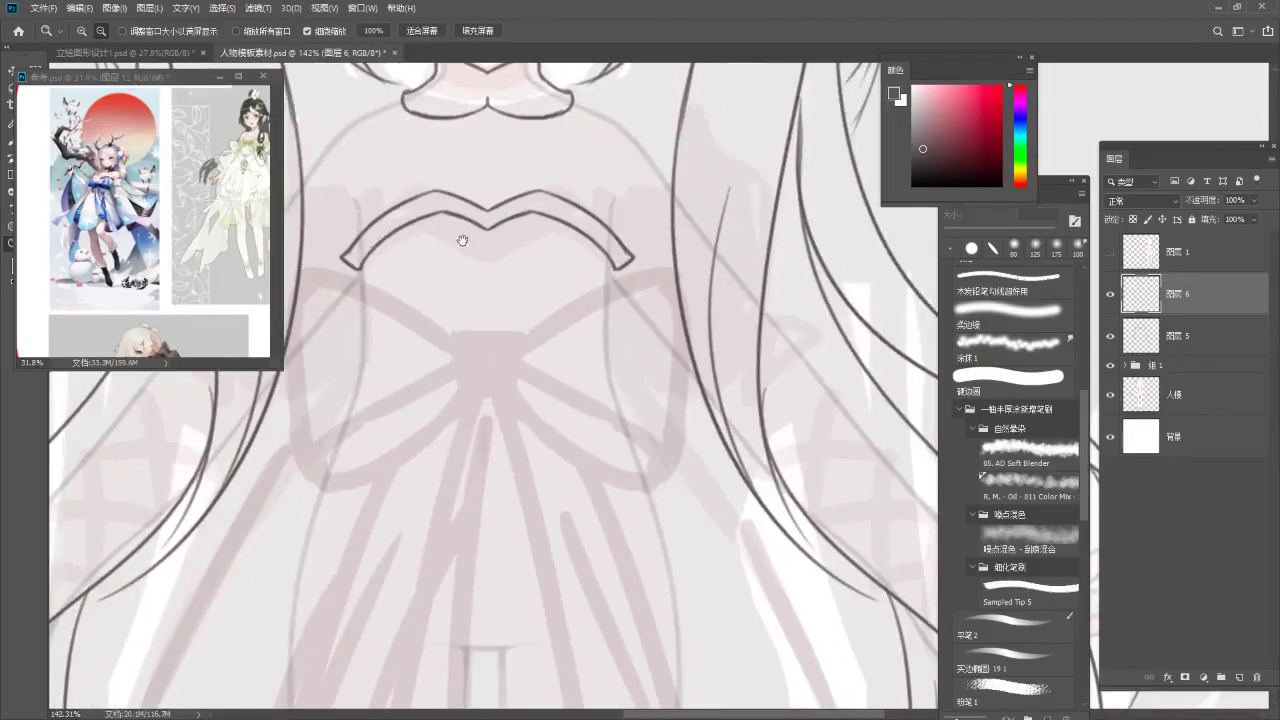
key("b")
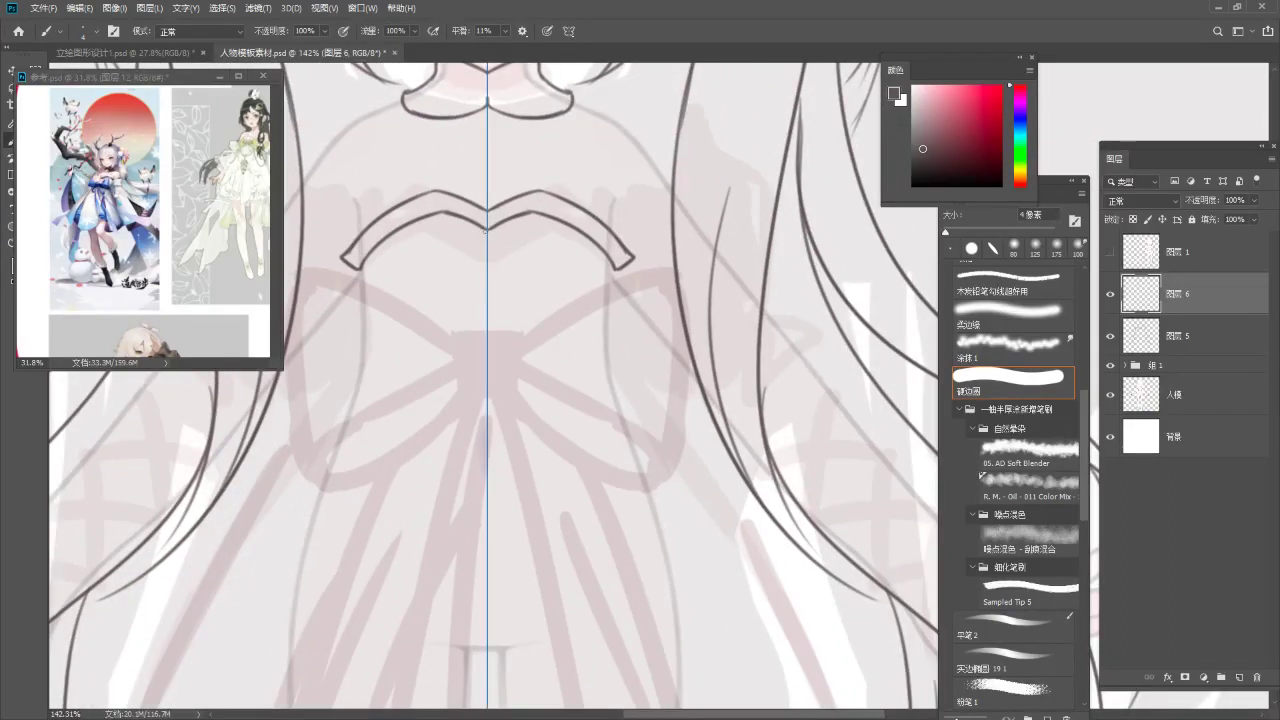
Draw a mirrored teardrop ornament hanging from the centre of the sweetheart neckline trim.
mouse_move(486, 230)
left_mouse_down()
mouse_move(475, 278)
mouse_move(476, 248)
mouse_move(488, 309)
left_mouse_up()
key("ctrl+z")
key("ctrl+z")
key("ctrl+z")
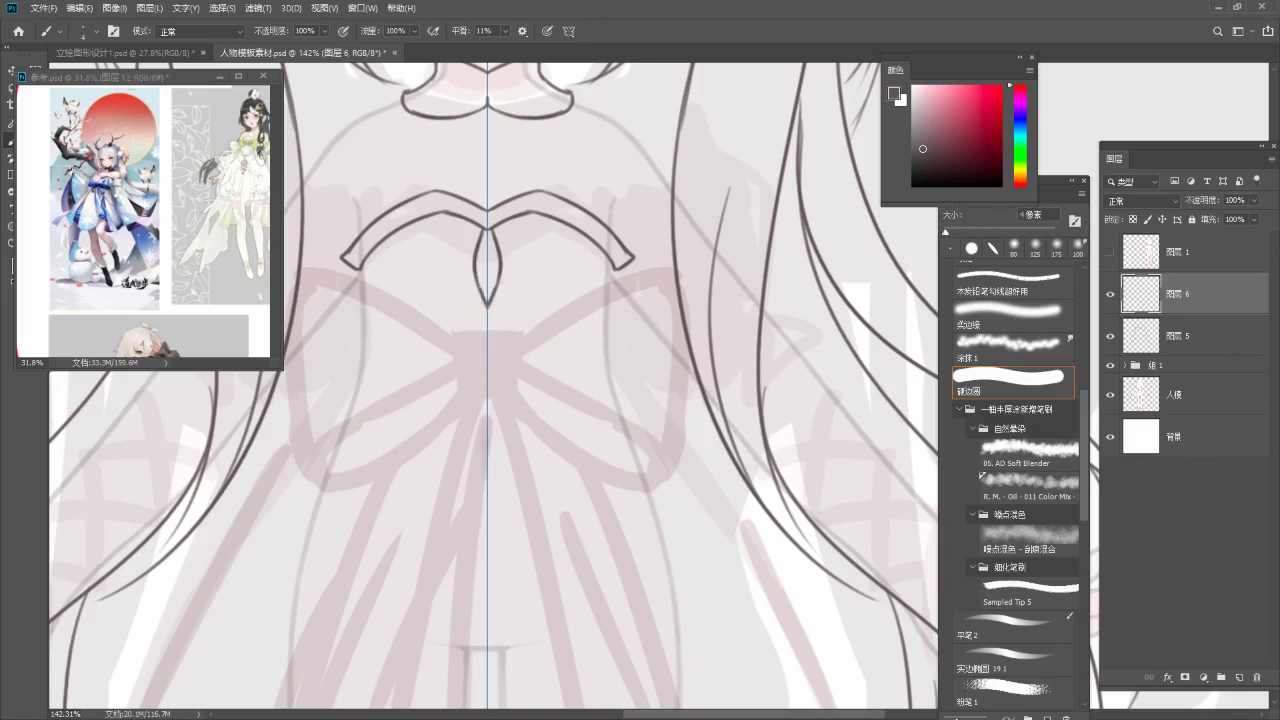
key("z")
key("ctrl+0")
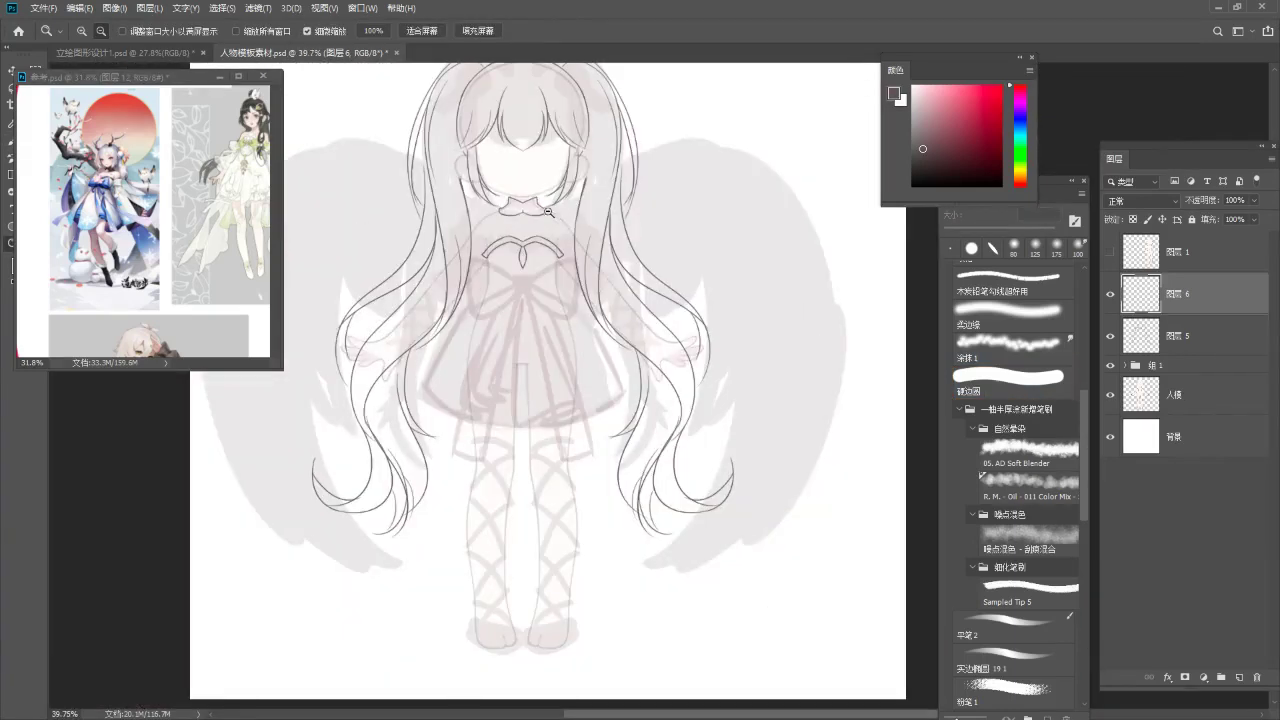
left_click_drag(540, 217, 538, 268)
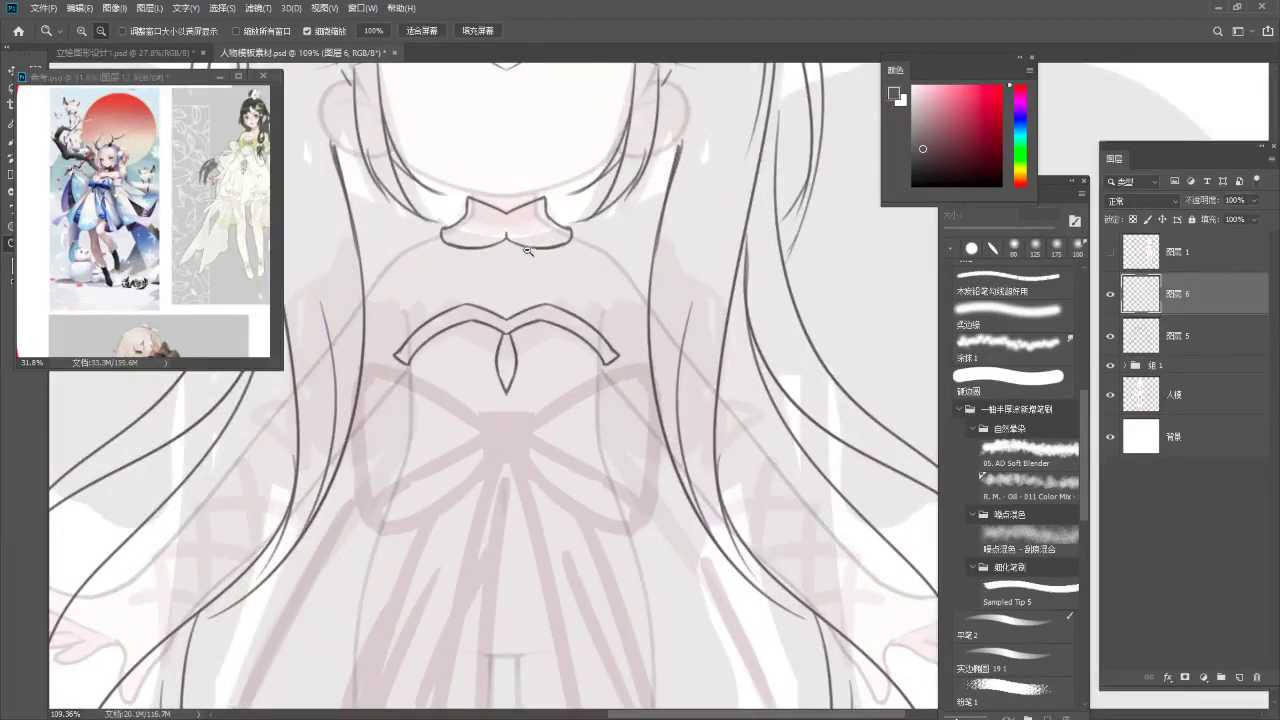
Draw a small mirrored knot shape below the teardrop, tapering towards its lower edge, for the bow's centre.
key("b")
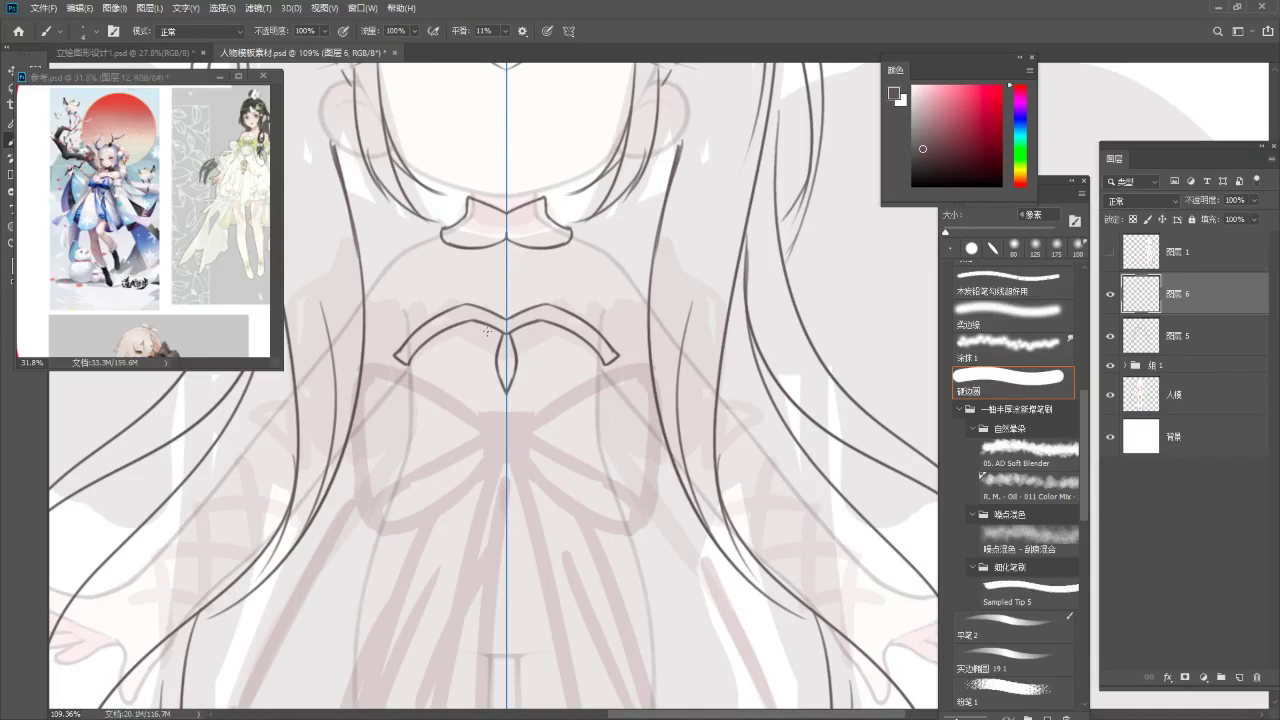
mouse_move(558, 345)
left_mouse_down()
mouse_move(557, 256)
mouse_move(498, 302)
left_mouse_up()
key("b")
key("ctrl+z")
key("ctrl+z")
mouse_move(493, 258)
left_mouse_down()
mouse_move(499, 304)
mouse_move(517, 258)
mouse_move(512, 302)
left_mouse_up()
key("ctrl+z")
key("ctrl+z")
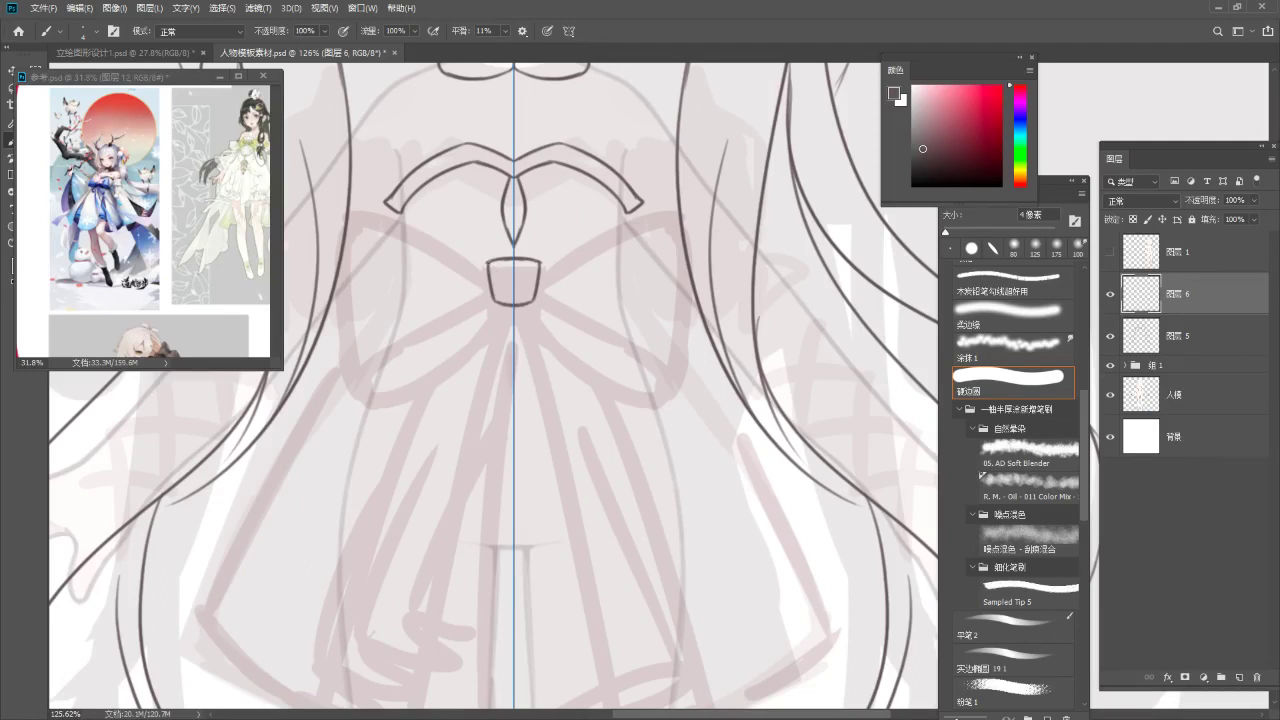
Round off the bow knot's corners and erase the stray line ends around it.
key("z")
key("ctrl+semicolon")
left_click_drag(482, 260, 511, 264)
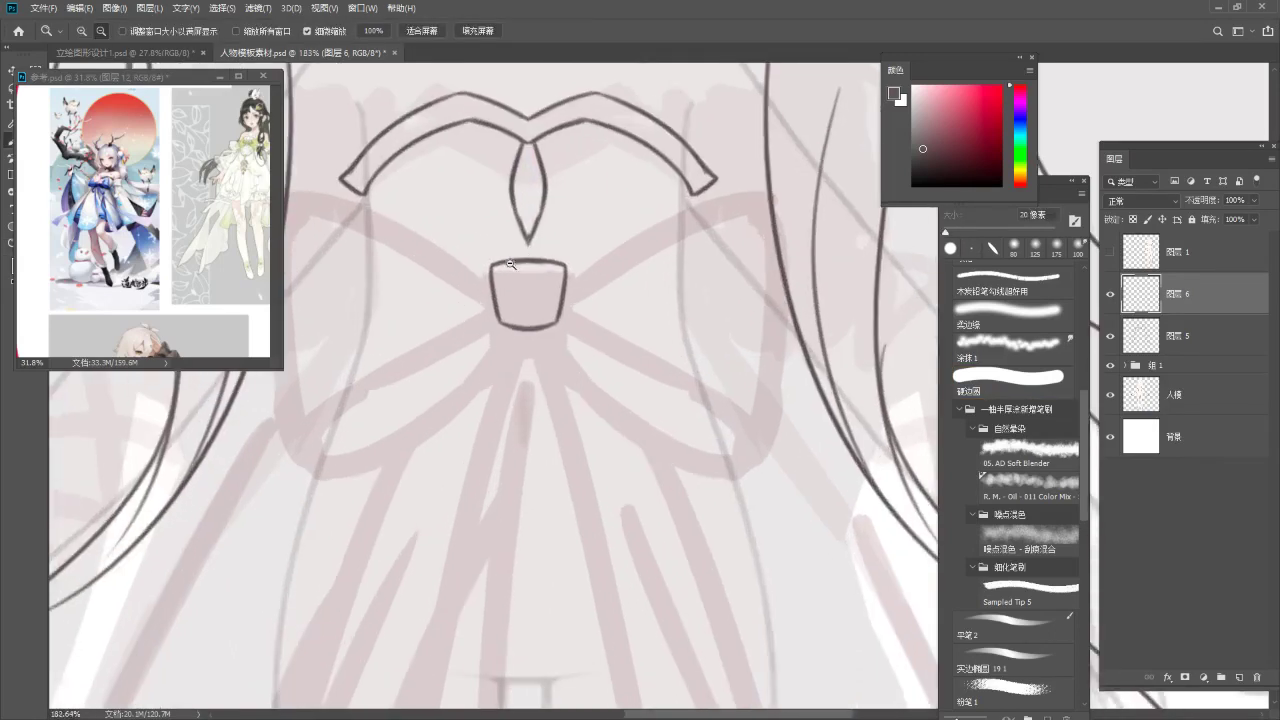
key("b")
key("ctrl+semicolon")
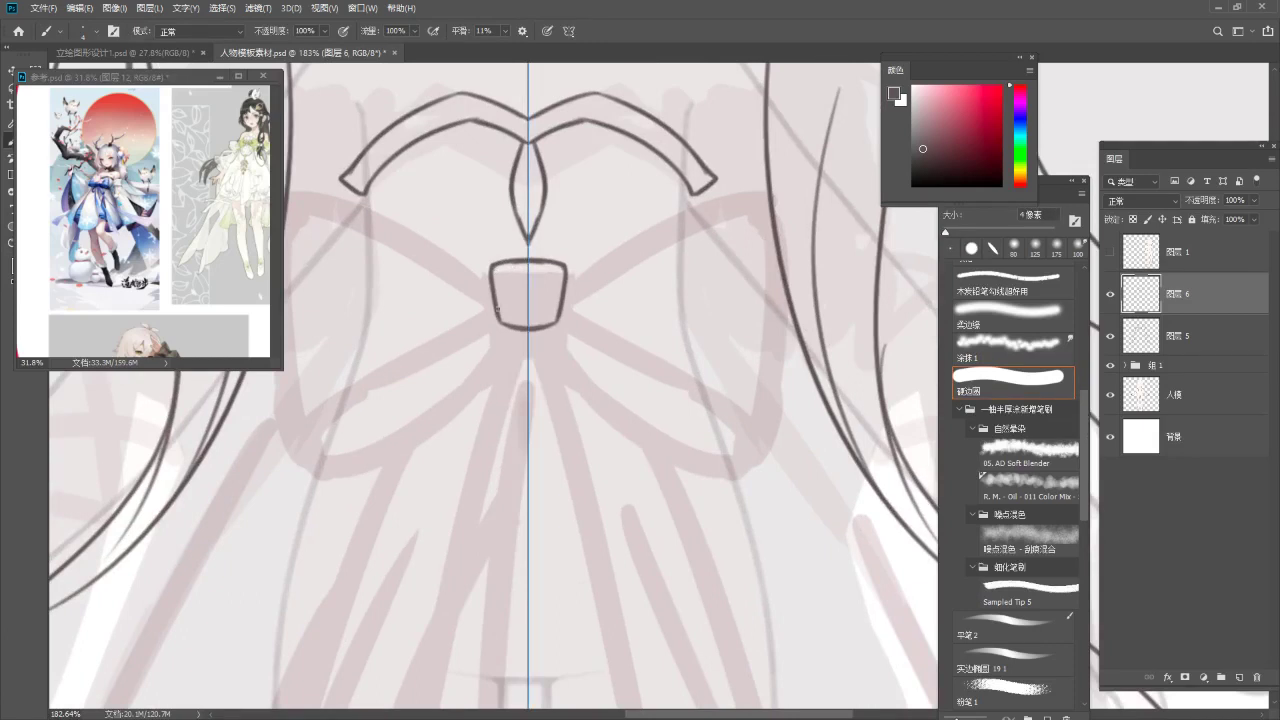
key("e")
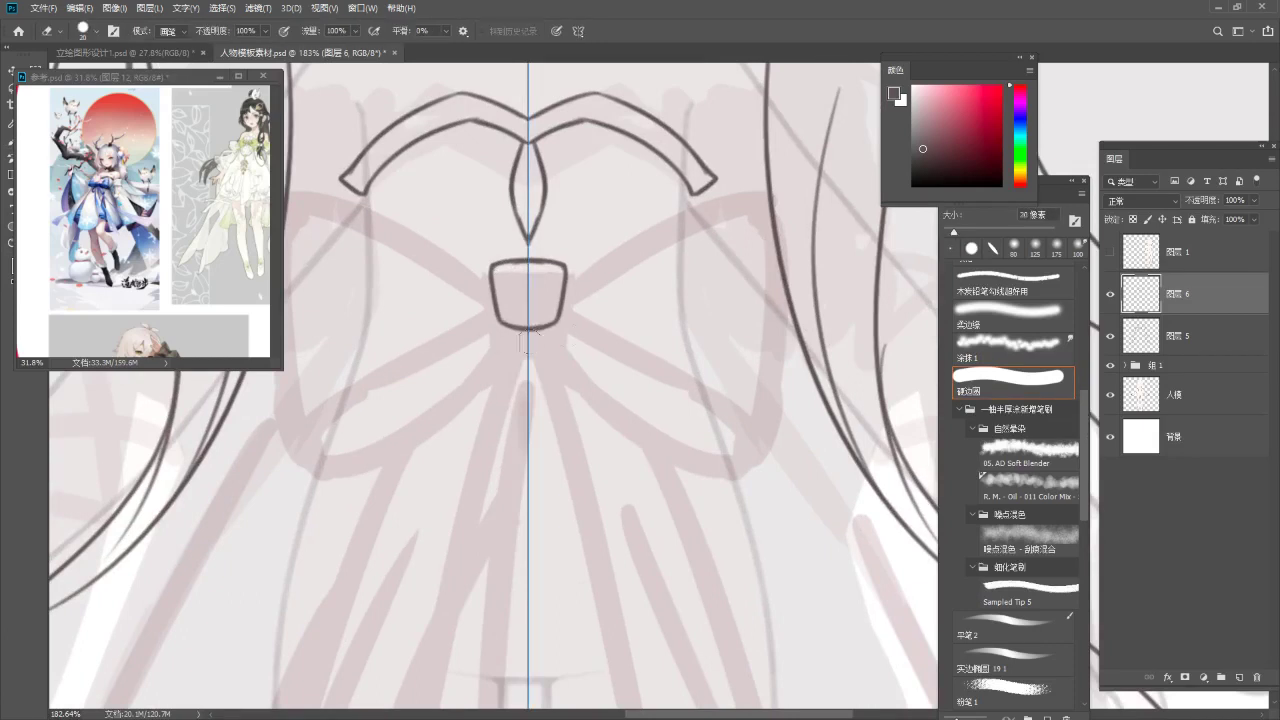
mouse_move(507, 323)
left_mouse_down()
mouse_move(530, 326)
mouse_move(486, 309)
mouse_move(490, 330)
left_mouse_up()
Draw the mirrored upper edges of the bow loops from the knot outward and trim their ends with a 7-pixel eraser.
key("z")
key("b")
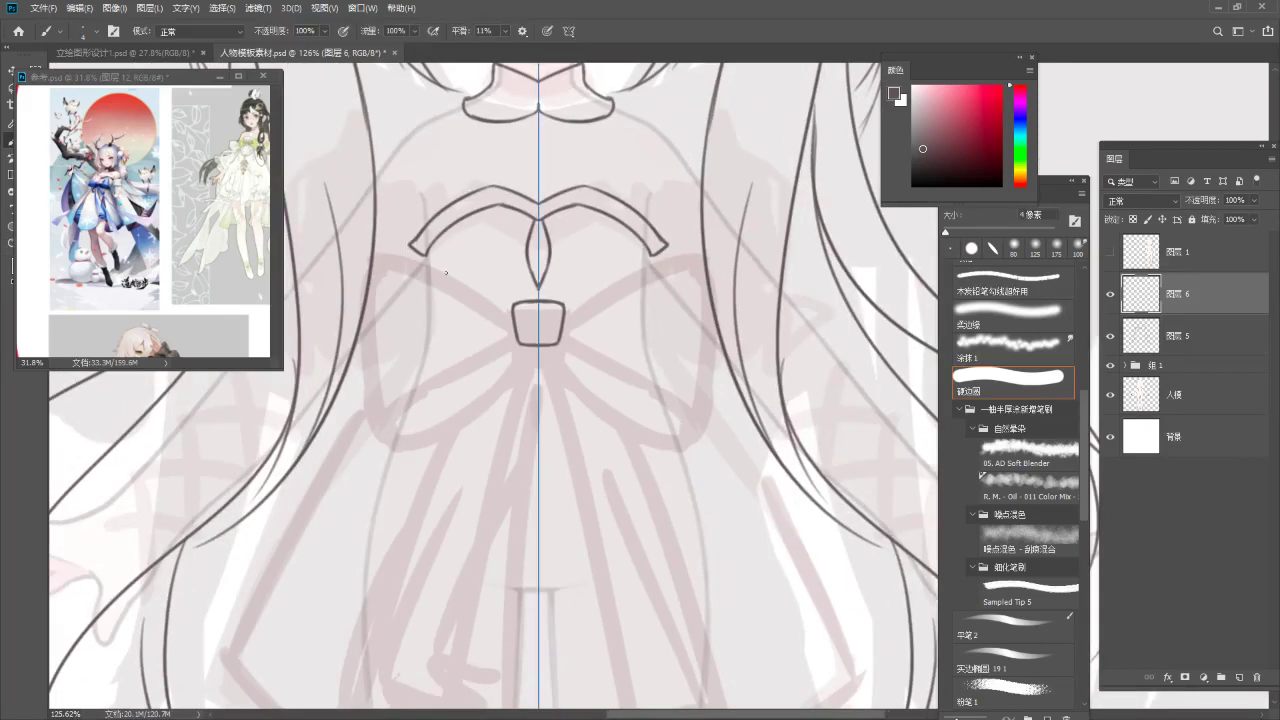
mouse_move(367, 252)
left_mouse_down()
mouse_move(507, 295)
mouse_move(425, 262)
mouse_move(531, 316)
left_mouse_up()
key("ctrl+z")
key("ctrl+z")
key("e")
key("bracketleft")
key("bracketleft")
key("bracketleft")
key("bracketleft")
key("bracketleft")
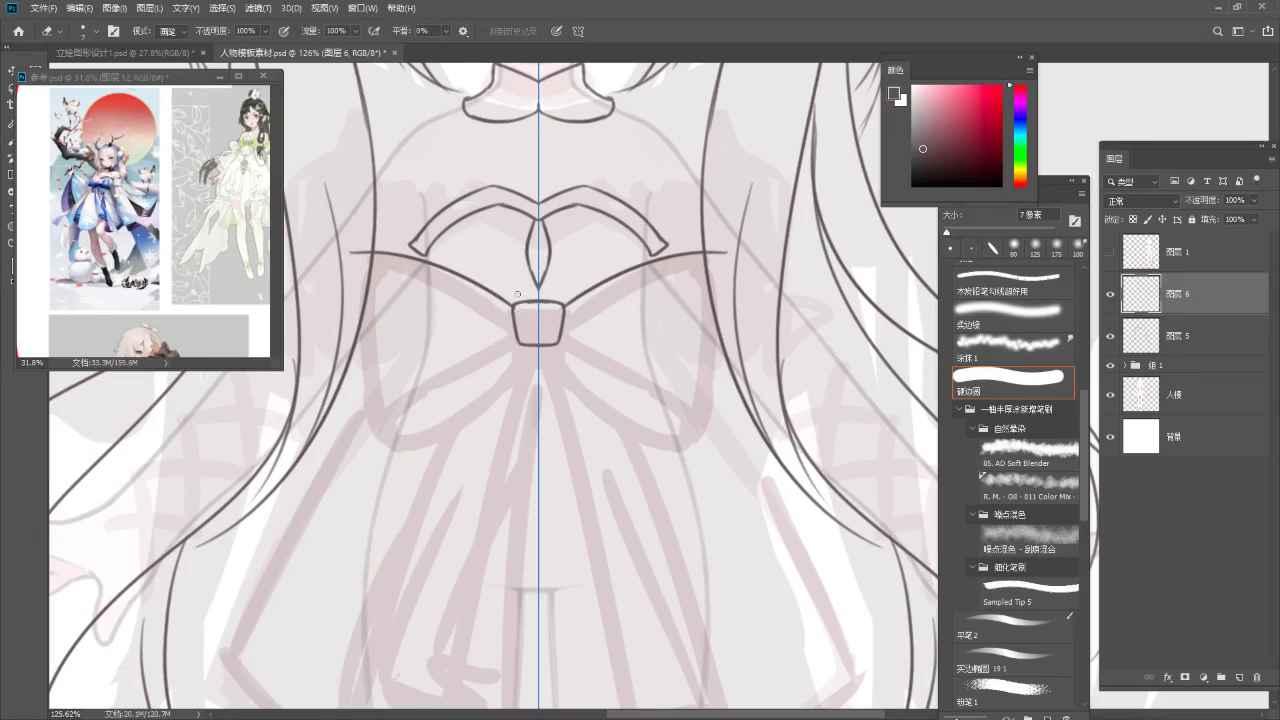
key("b")
key("e")
key("b")
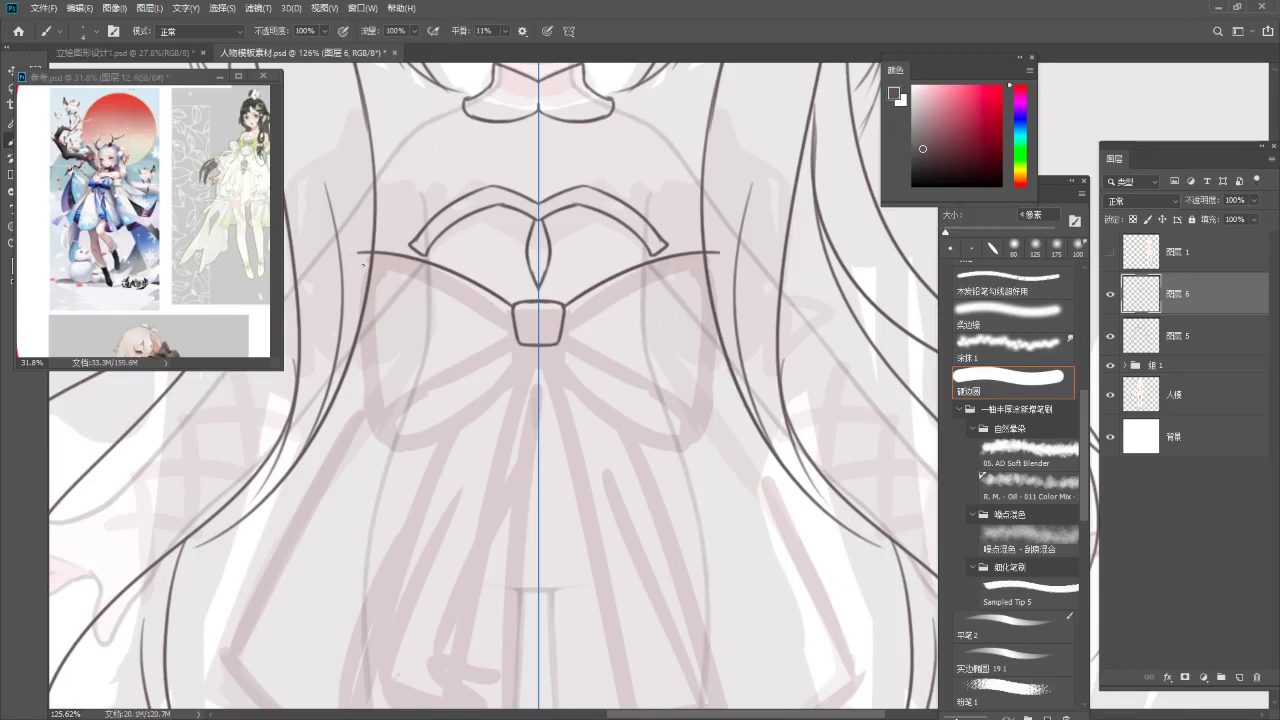
Draw the outer side edges of both bow loops down from the ends of their upper edges.
key("ctrl+z")
mouse_move(361, 253)
left_mouse_down()
mouse_move(370, 379)
mouse_move(398, 455)
mouse_move(357, 256)
mouse_move(383, 430)
left_mouse_up()
key("ctrl+z")
key("ctrl+z")
key("ctrl+z")
left_click_drag(356, 254, 390, 421)
Draw the bow loops' curved lower edges back to the knot, with inner lines showing the loop openings.
mouse_move(460, 346)
left_mouse_down()
mouse_move(542, 306)
mouse_move(545, 281)
mouse_move(602, 312)
mouse_move(606, 300)
mouse_move(496, 408)
left_mouse_up()
key("ctrl+z")
key("ctrl+z")
key("ctrl+z")
left_click_drag(607, 293, 480, 401)
key("ctrl+z")
key("ctrl+z")
mouse_move(601, 314)
left_mouse_down()
mouse_move(481, 402)
mouse_move(554, 358)
mouse_move(472, 387)
mouse_move(600, 286)
mouse_move(468, 378)
left_mouse_up()
key("ctrl+z")
key("ctrl+z")
key("ctrl+z")
mouse_move(605, 290)
left_mouse_down()
mouse_move(474, 386)
mouse_move(484, 364)
mouse_move(407, 265)
left_mouse_up()
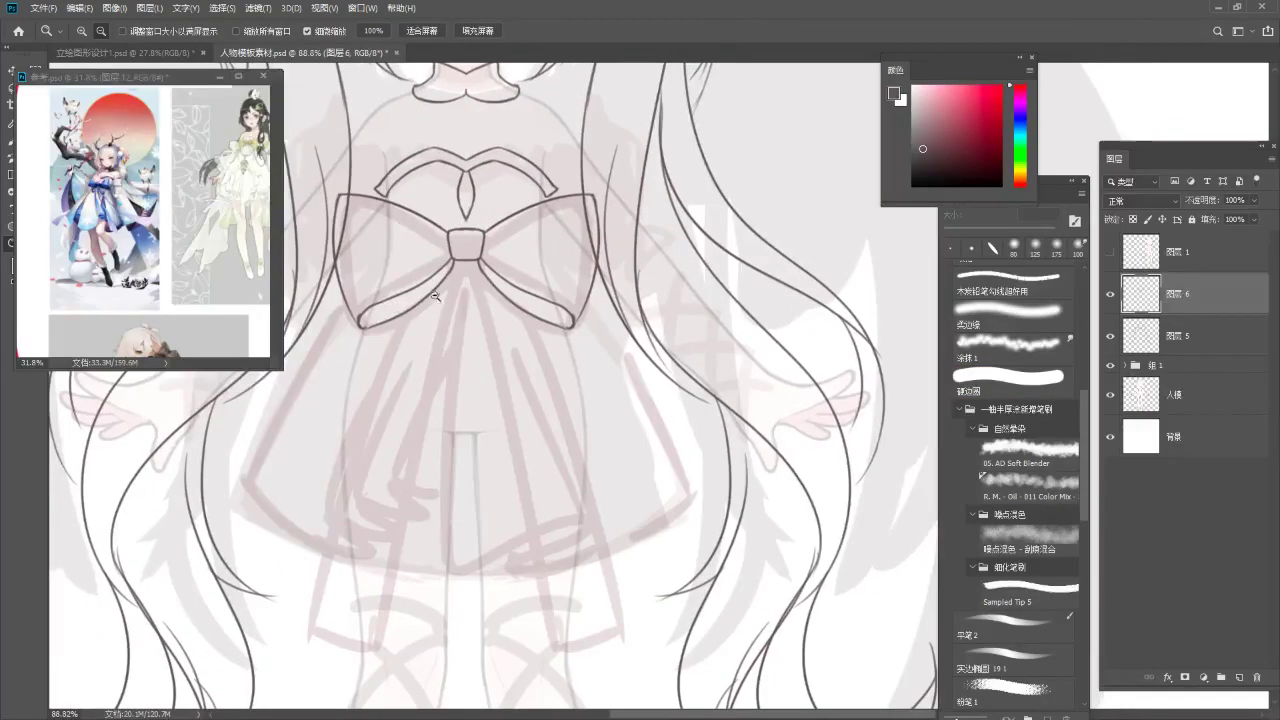
Draw the mirrored flared side edges of the skirt from beneath the bow and trim their lower ends.
left_click_drag(533, 352, 513, 320)
left_click_drag(504, 307, 518, 283)
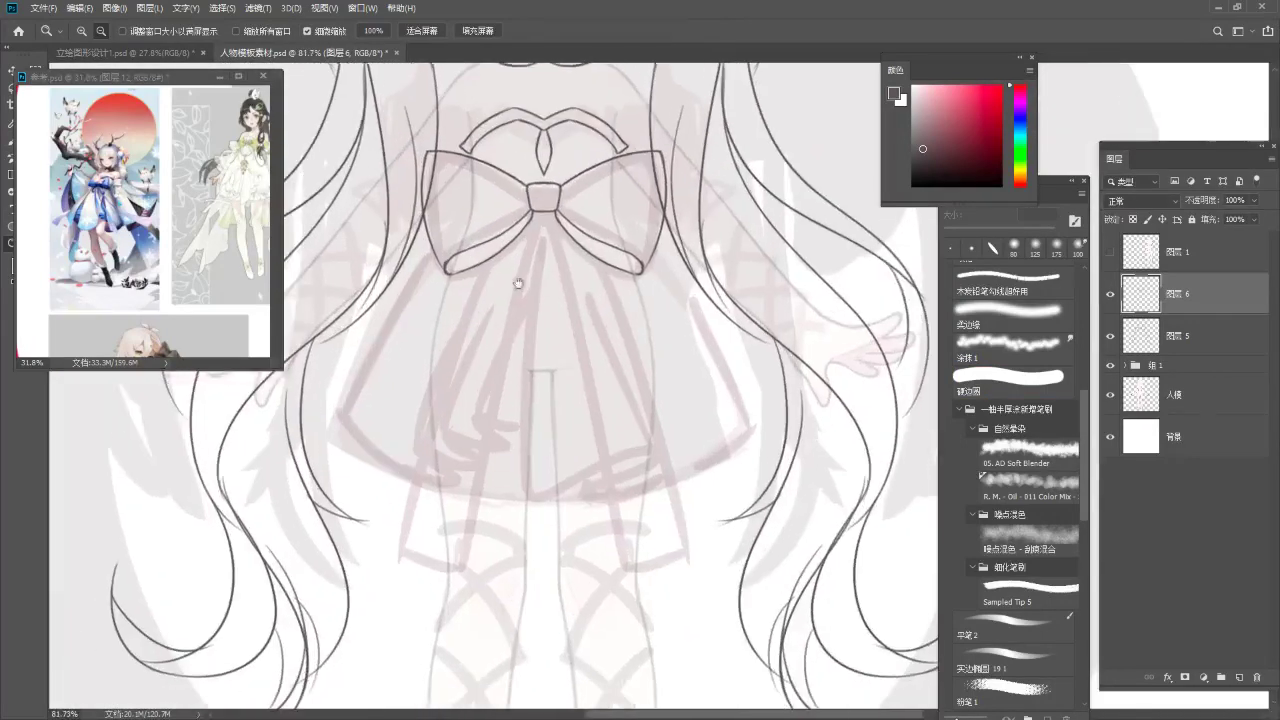
key("b")
left_click_drag(440, 272, 350, 424)
key("ctrl+z")
left_click_drag(440, 243, 345, 428)
key("ctrl+z")
left_click_drag(432, 246, 337, 415)
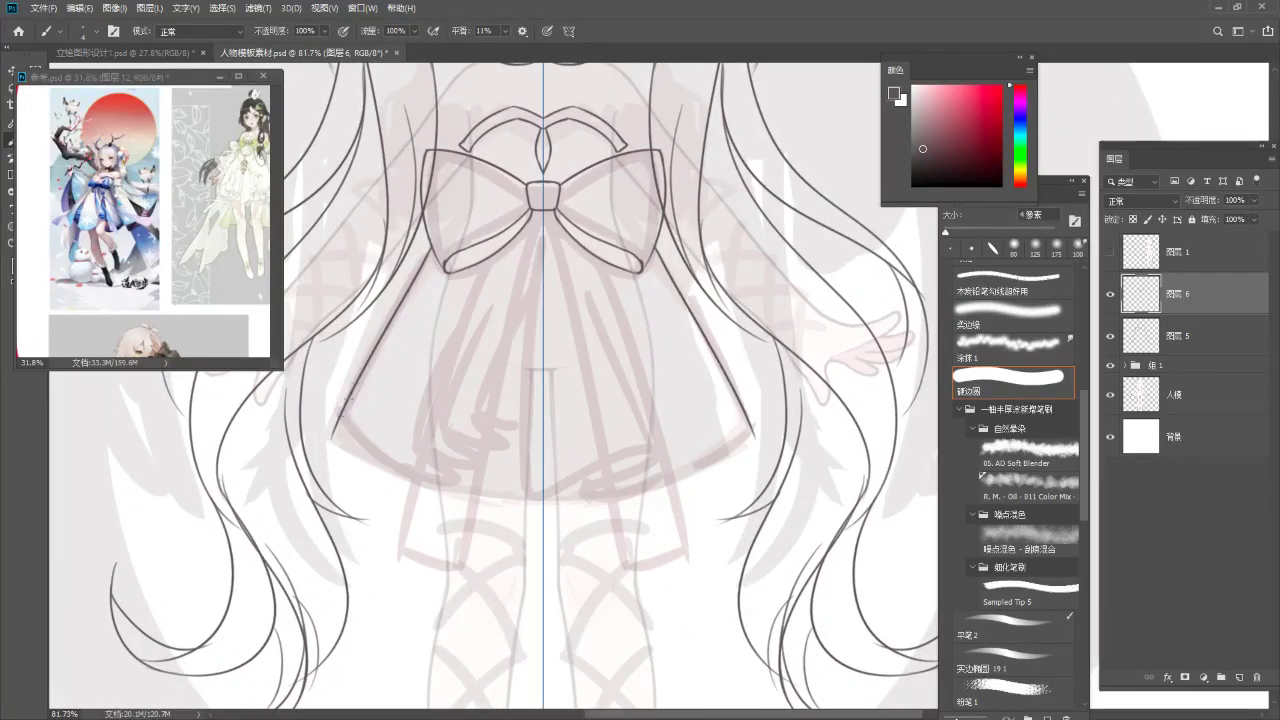
key("e")
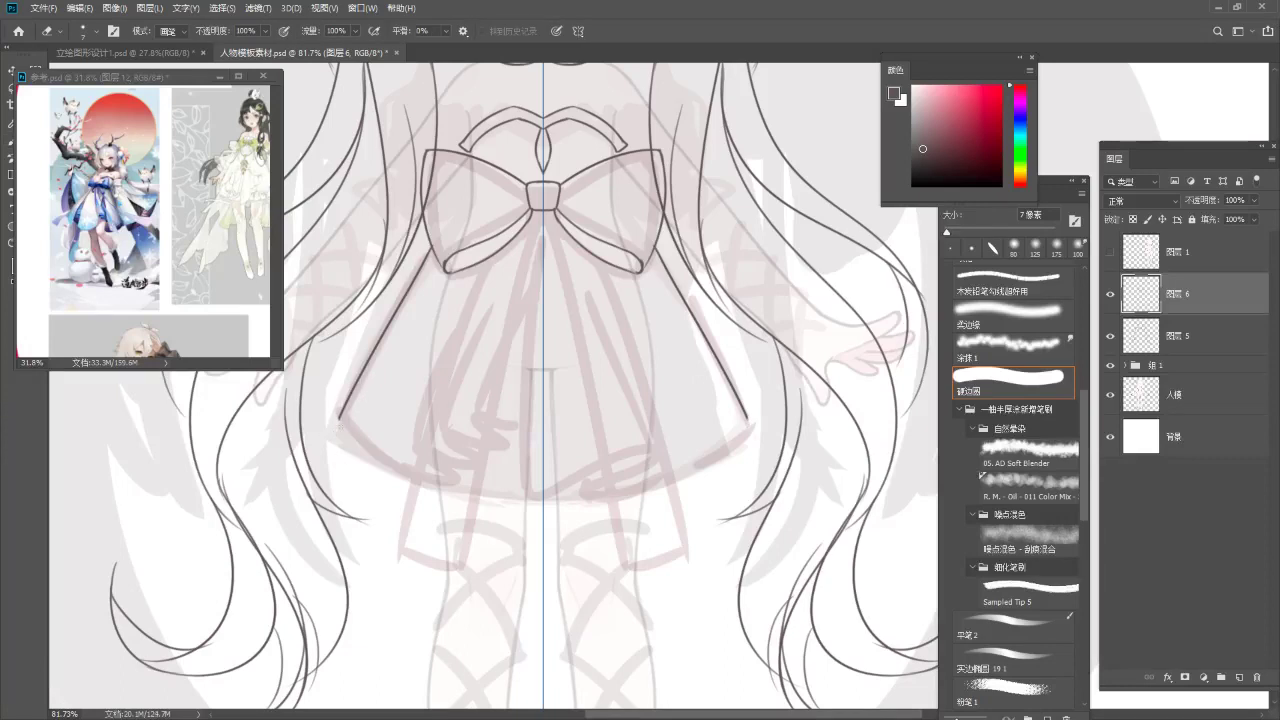
left_click_drag(363, 353, 321, 318)
key("b")
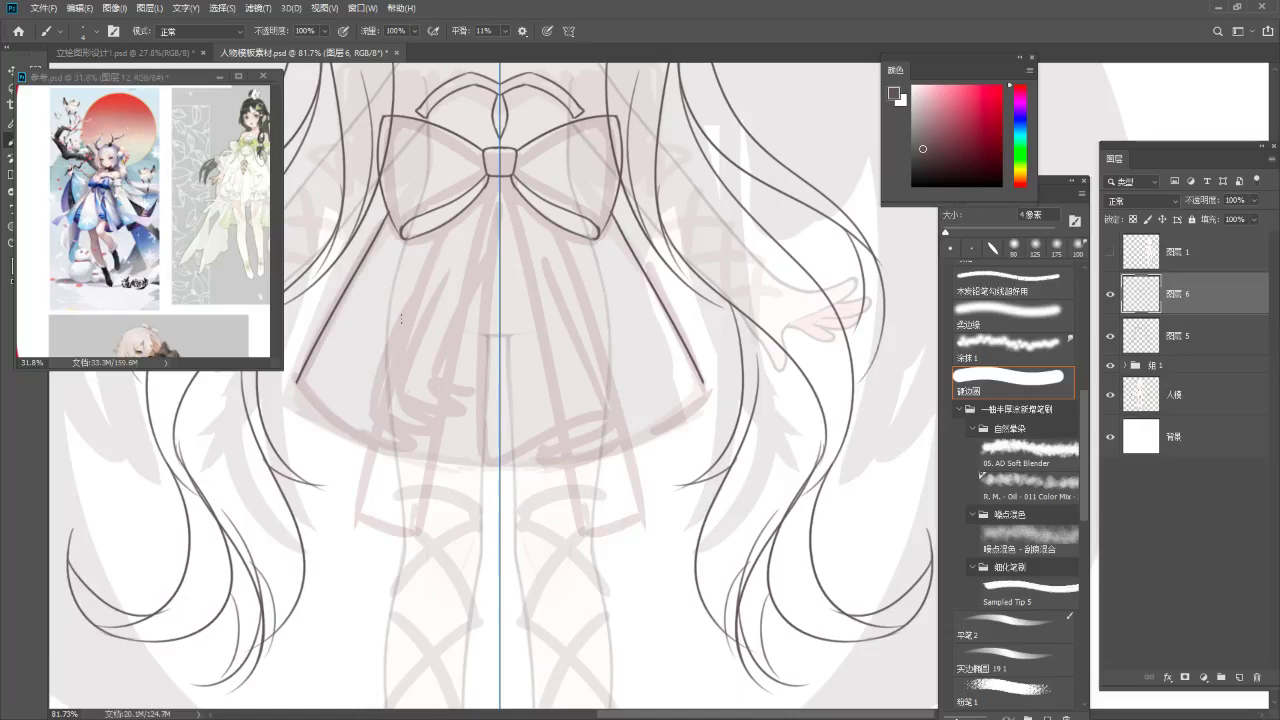
Turn off symmetry painting and draw a slanting skirt fold line from the bow knot down to the hem.
left_click(568, 34)
left_click(598, 48)
left_click_drag(497, 184, 460, 430)
key("ctrl+z")
left_click_drag(489, 178, 424, 416)
key("ctrl+z")
left_click_drag(489, 178, 419, 425)
key("ctrl+z")
left_click_drag(491, 178, 385, 444)
Draw the curved hem between the skirt's left side edge and the slanting fold line, then erase the overshooting ends.
left_click_drag(295, 383, 358, 440)
key("ctrl+z")
key("e")
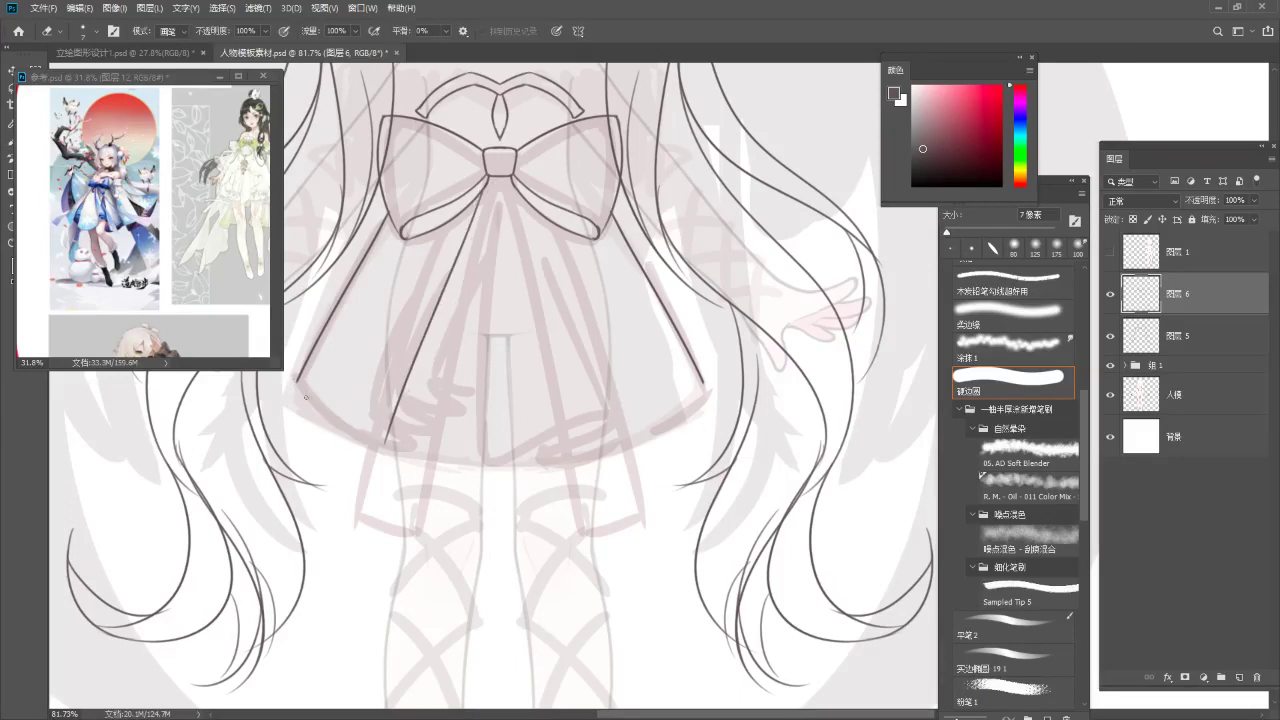
left_click_drag(428, 329, 444, 272)
key("b")
left_click_drag(319, 325, 423, 412)
key("ctrl+z")
left_click_drag(318, 324, 446, 409)
key("ctrl+z")
left_click_drag(316, 322, 424, 396)
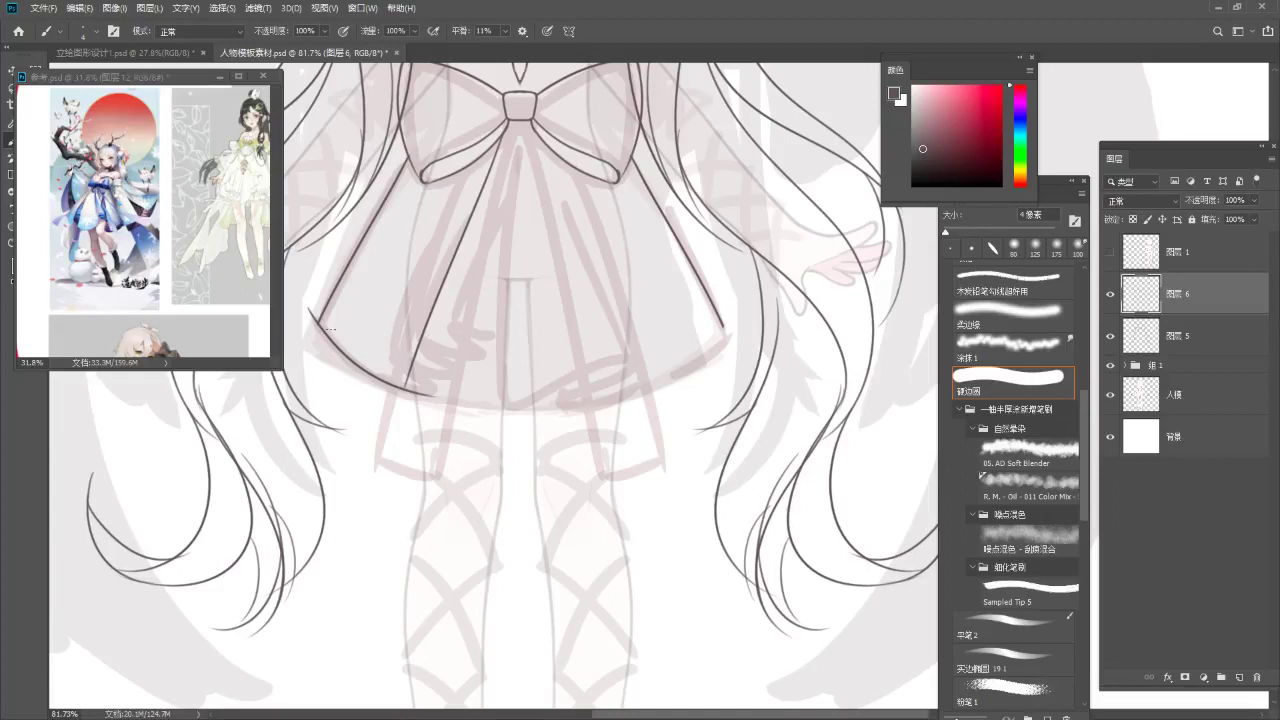
key("e")
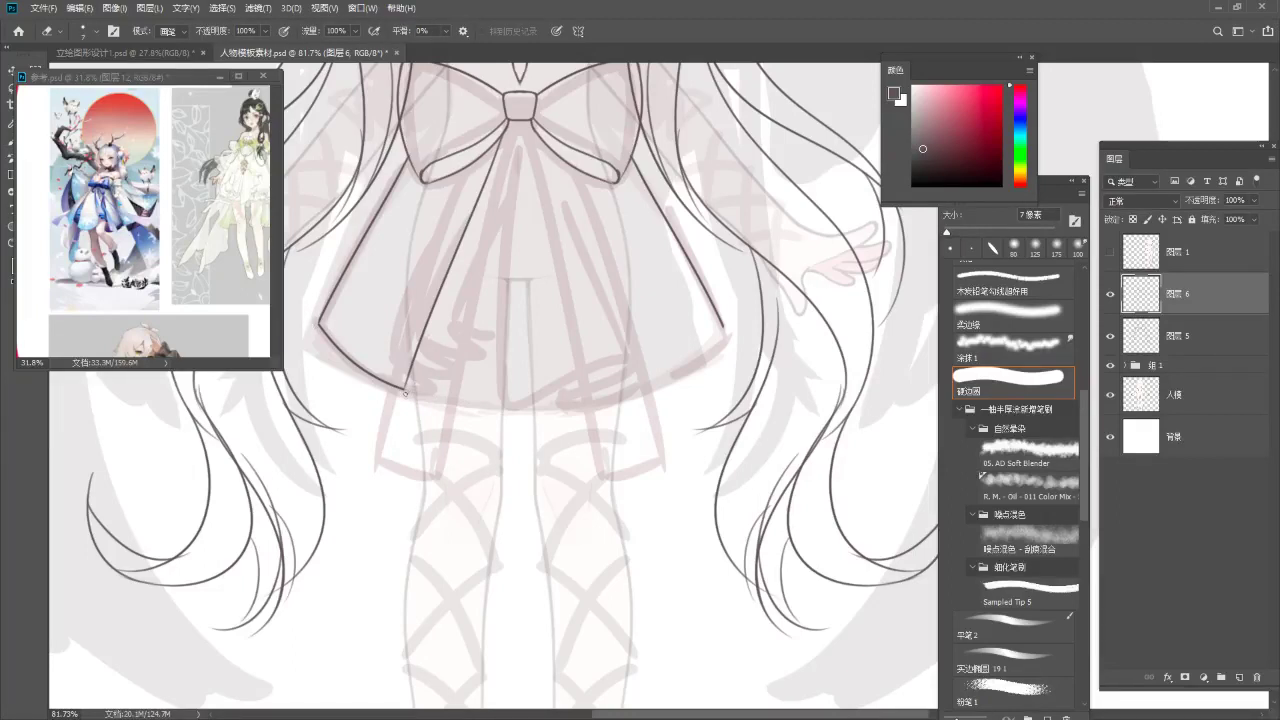
Continue the hem as small wavy ruffles and draw a second long fold line down to them.
key("b")
scroll(443, 368, "up", 2)
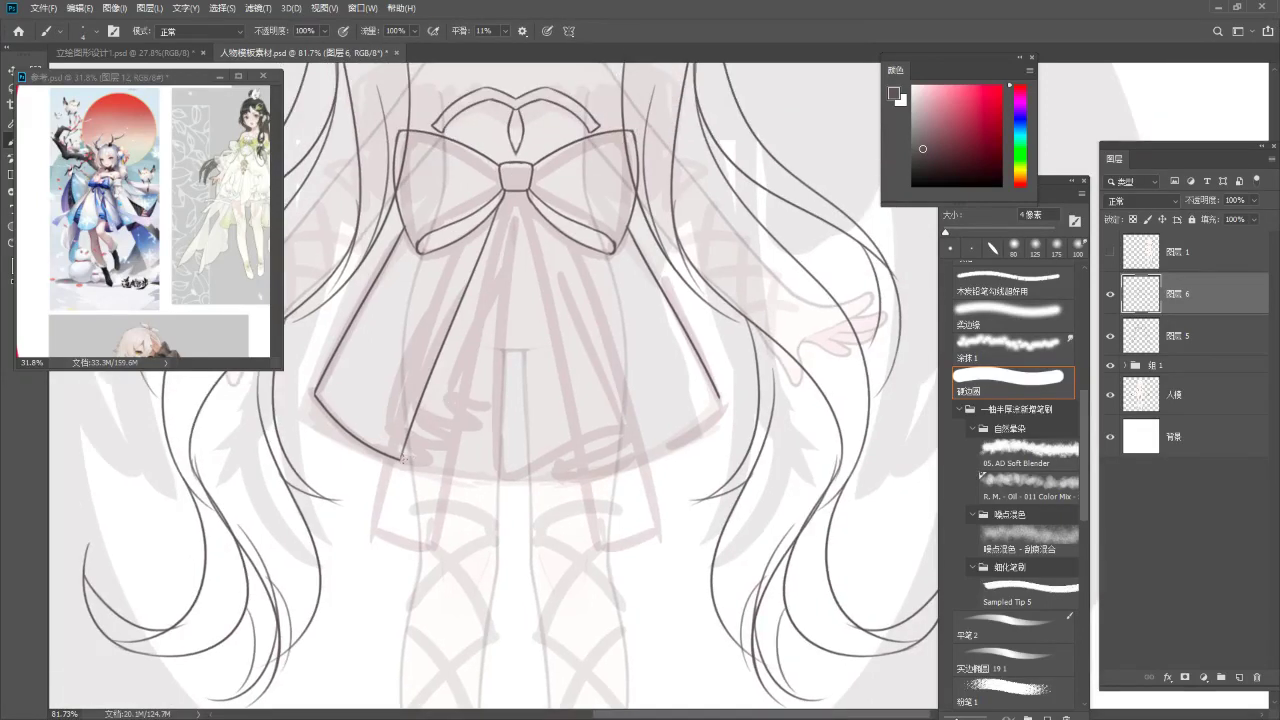
key("ctrl+z")
left_click_drag(398, 460, 418, 457)
key("e")
key("e")
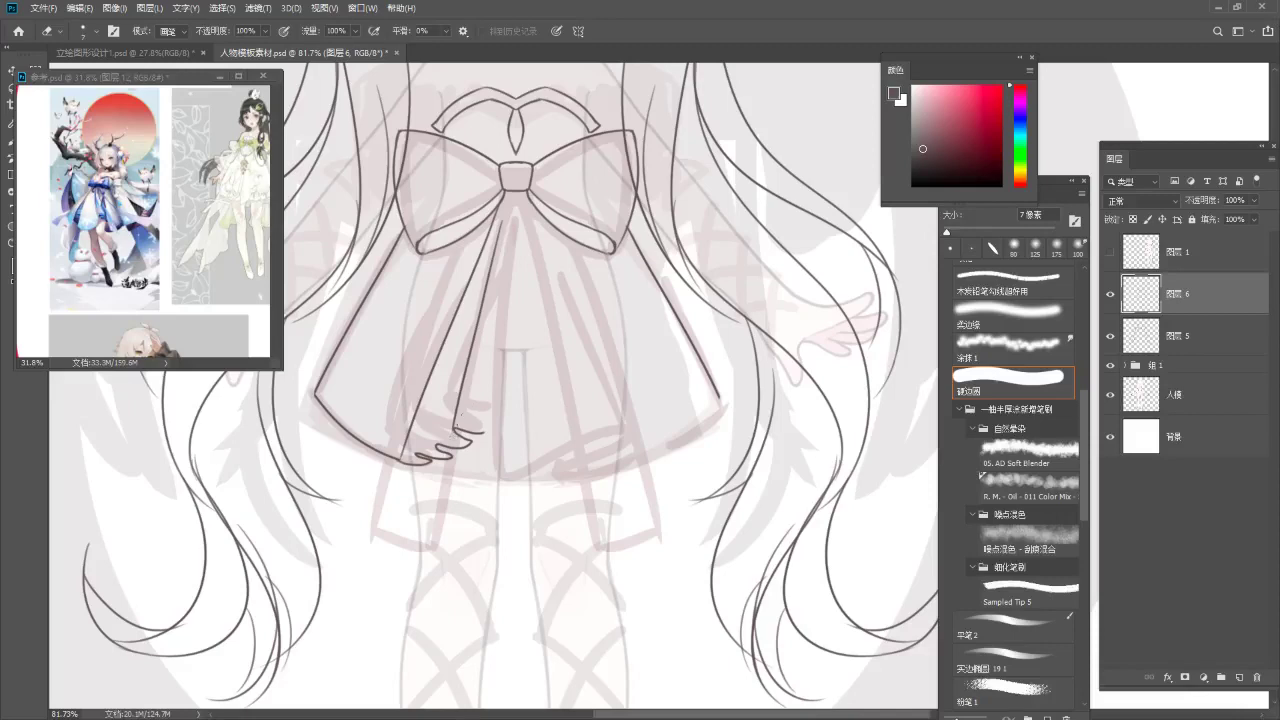
Draw a long pleat line from below the bow knot to the middle ruffle of the hem.
key("b")
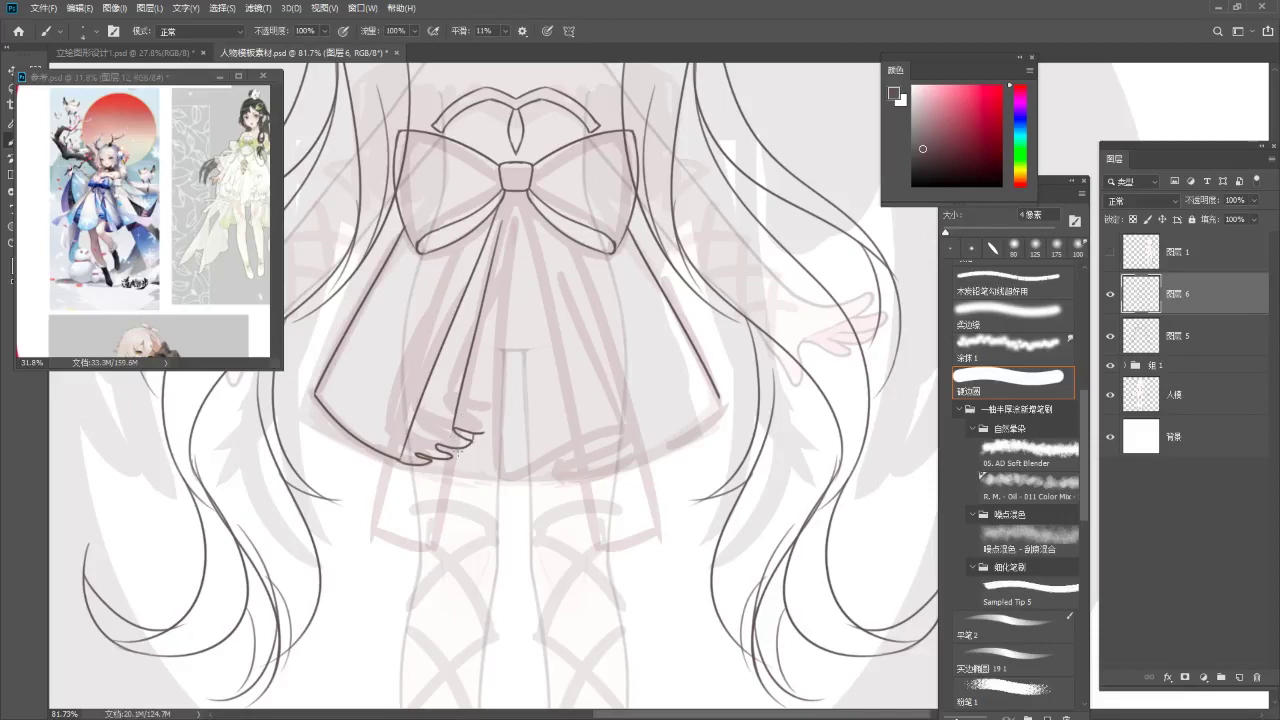
left_click_drag(482, 264, 428, 430)
key("ctrl+z")
mouse_move(480, 267)
left_mouse_down()
mouse_move(434, 443)
mouse_move(440, 420)
left_mouse_up()
key("ctrl+z")
key("ctrl+z")
left_click_drag(481, 256, 441, 442)
key("ctrl+z")
left_click_drag(490, 234, 434, 446)
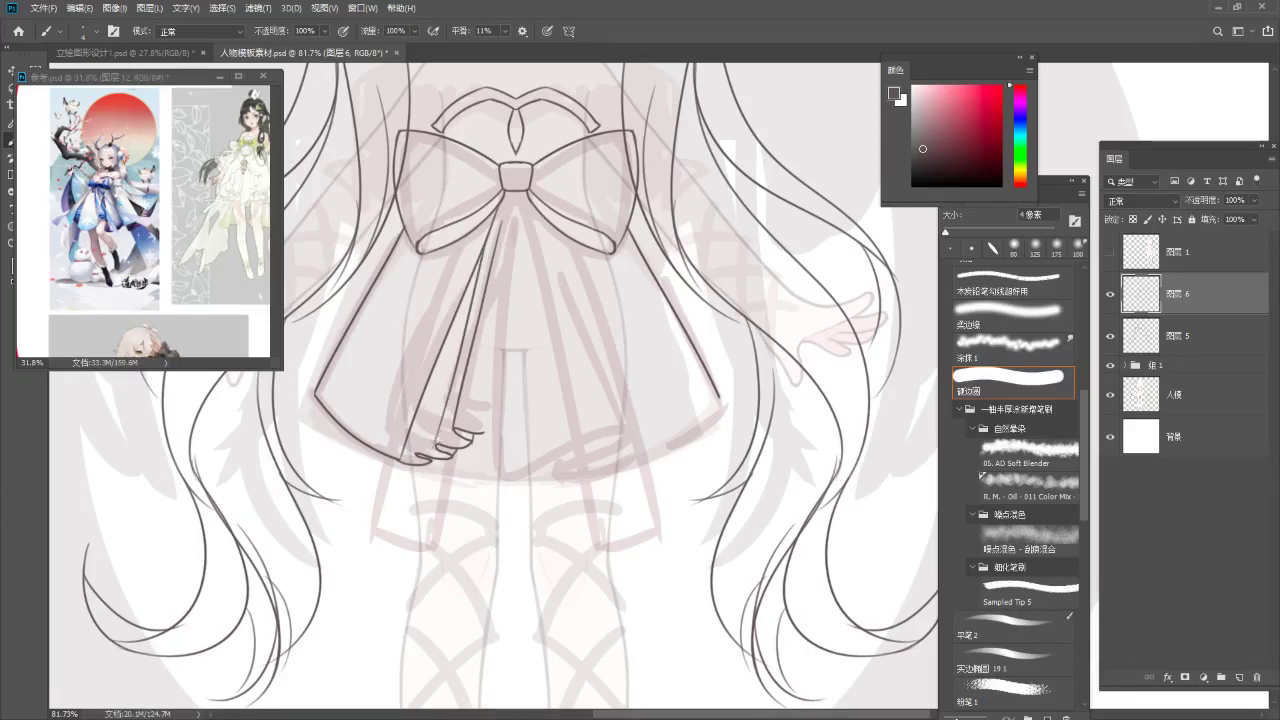
Add another pleat line branching off the slanting fold line down to the first hem ruffle.
left_click_drag(455, 320, 411, 458)
key("ctrl+z")
key("ctrl+z")
key("ctrl+z")
left_click(410, 456, "shift")
key("e")
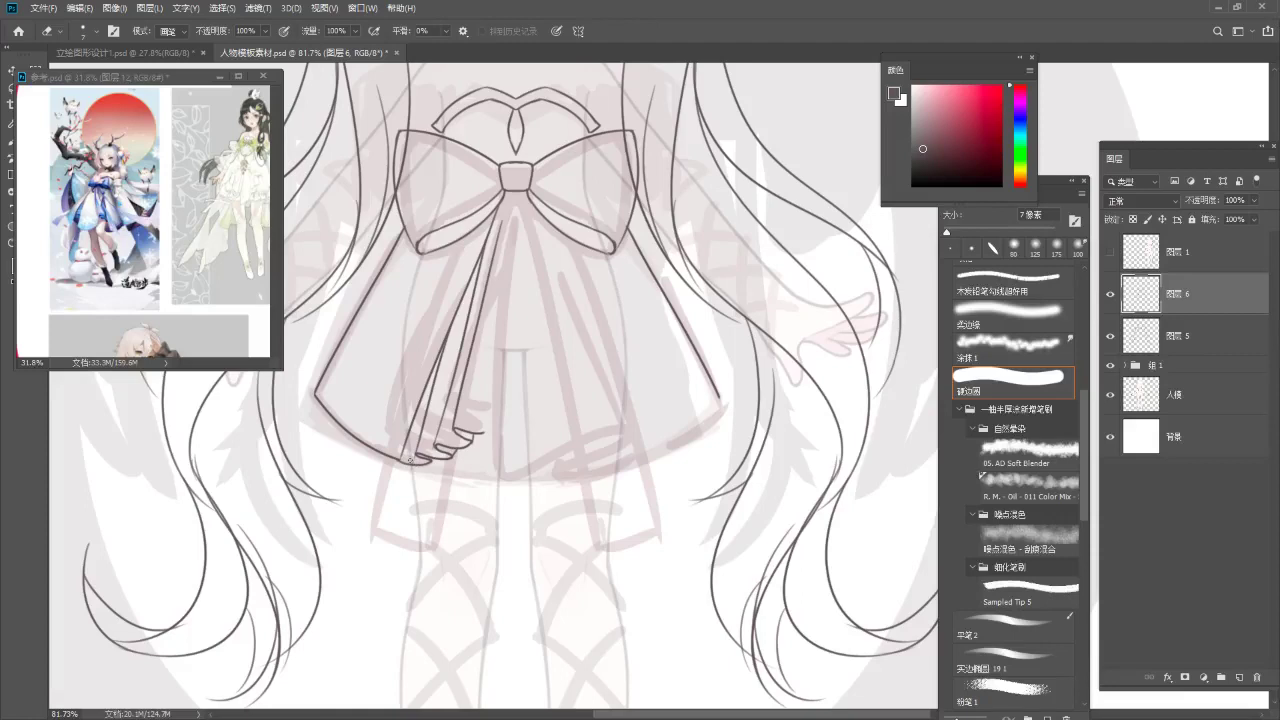
Clean up and refine the curled edges of the hem ruffles at close zoom.
left_click_drag(565, 290, 571, 266)
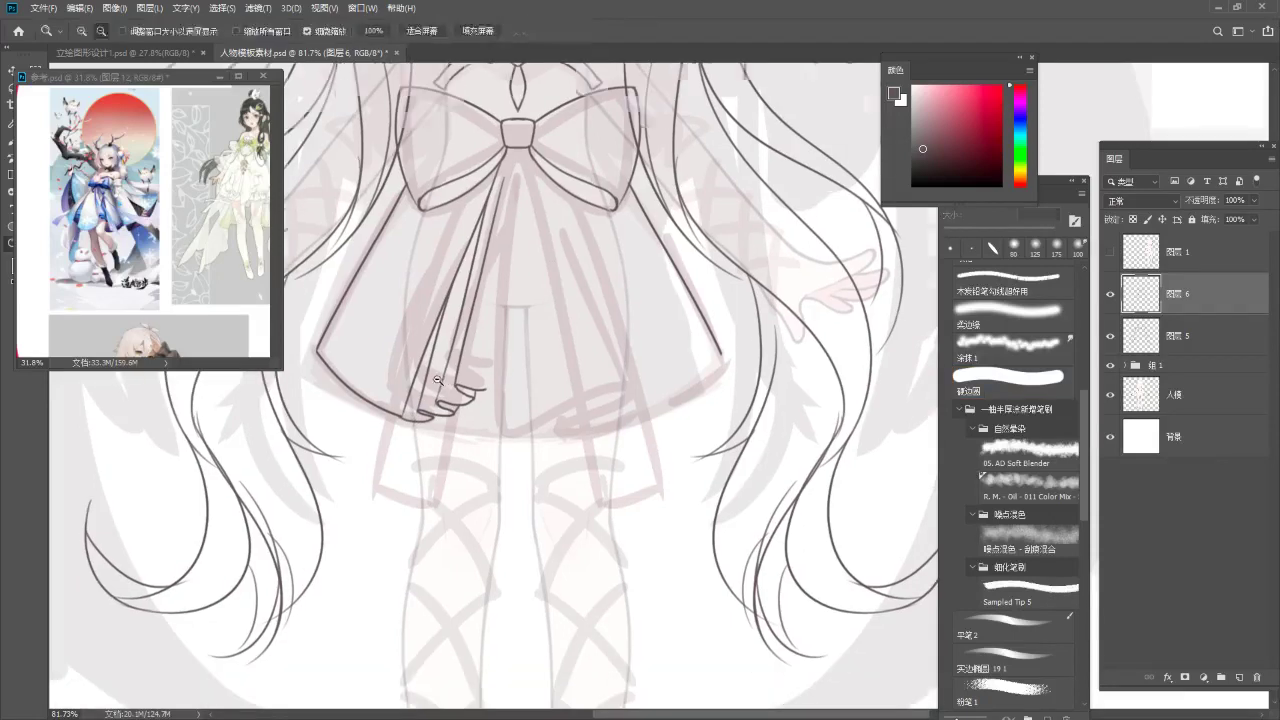
left_click(439, 381, "ctrl")
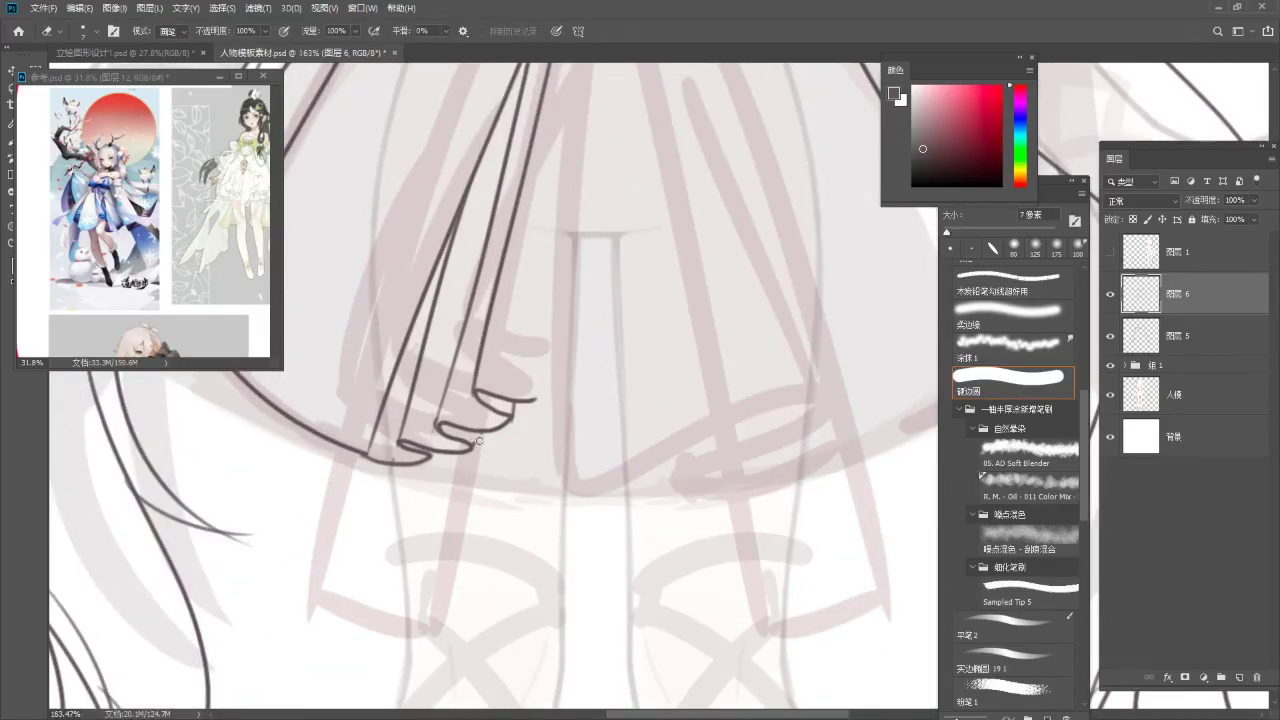
key("b")
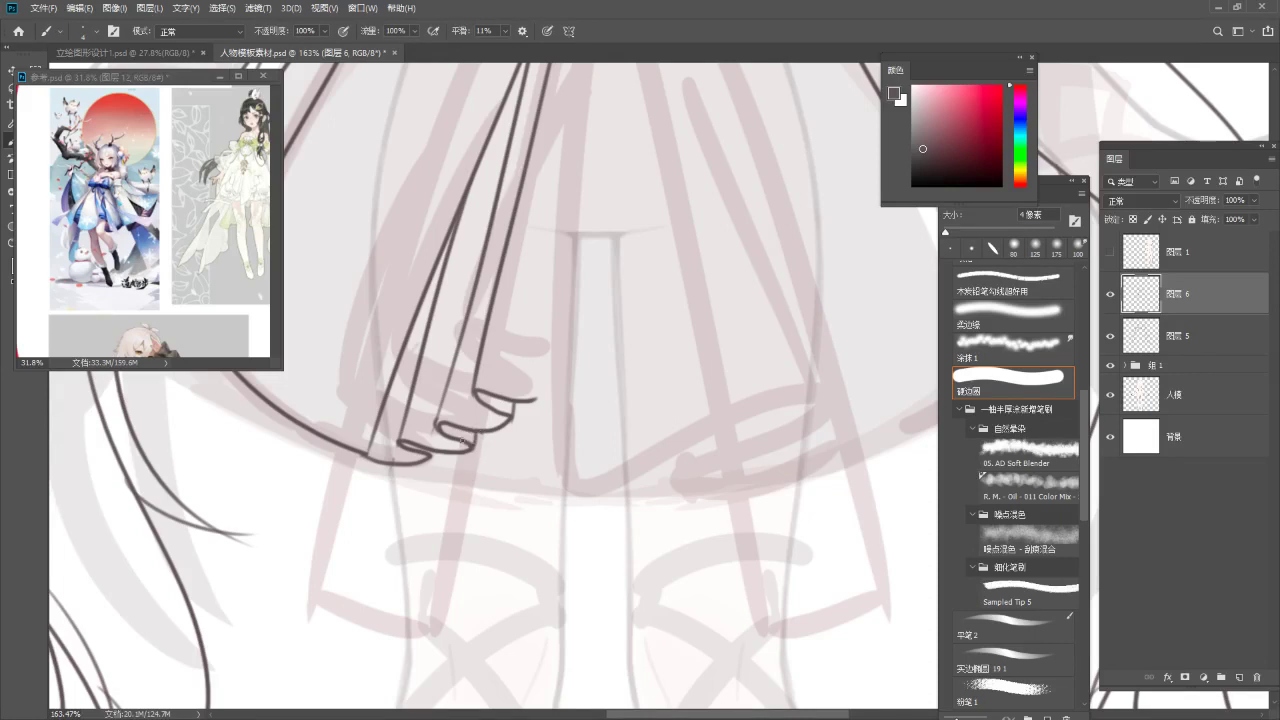
mouse_move(434, 451)
left_mouse_down()
mouse_move(403, 533)
mouse_move(406, 483)
mouse_move(455, 455)
left_mouse_up()
key("ctrl+z")
key("b")
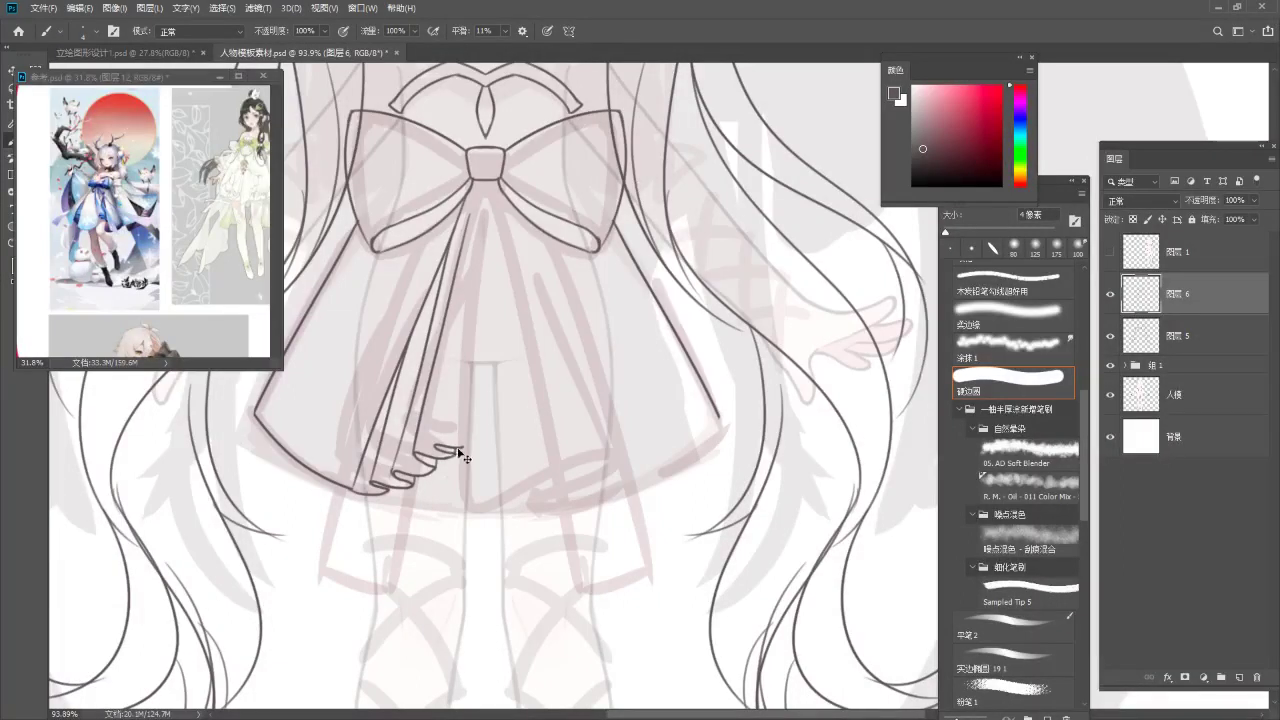
left_click_drag(470, 384, 464, 425)
left_click_drag(429, 480, 457, 369)
key("ctrl+z")
mouse_move(427, 486)
left_mouse_down()
mouse_move(467, 294)
mouse_move(429, 483)
left_mouse_up()
key("ctrl+z")
key("ctrl+z")
left_click_drag(463, 292, 428, 482)
key("ctrl+z")
left_click_drag(456, 296, 425, 484)
key("ctrl+z")
key("ctrl+shift+z")
key("ctrl+z")
left_click_drag(461, 308, 430, 484)
key("ctrl+z")
left_click_drag(461, 310, 431, 484)
key("ctrl+z")
key("ctrl+shift+z")
key("ctrl+z")
Rotate the canvas, draw a short pleat line rising from the last hem ruffle, then reset the canvas rotation.
key("r")
mouse_move(471, 343)
left_mouse_down()
mouse_move(655, 248)
mouse_move(638, 250)
left_mouse_up()
mouse_move(432, 268)
left_mouse_down()
mouse_move(500, 249)
mouse_move(509, 294)
left_mouse_up()
left_click_drag(442, 376, 639, 189)
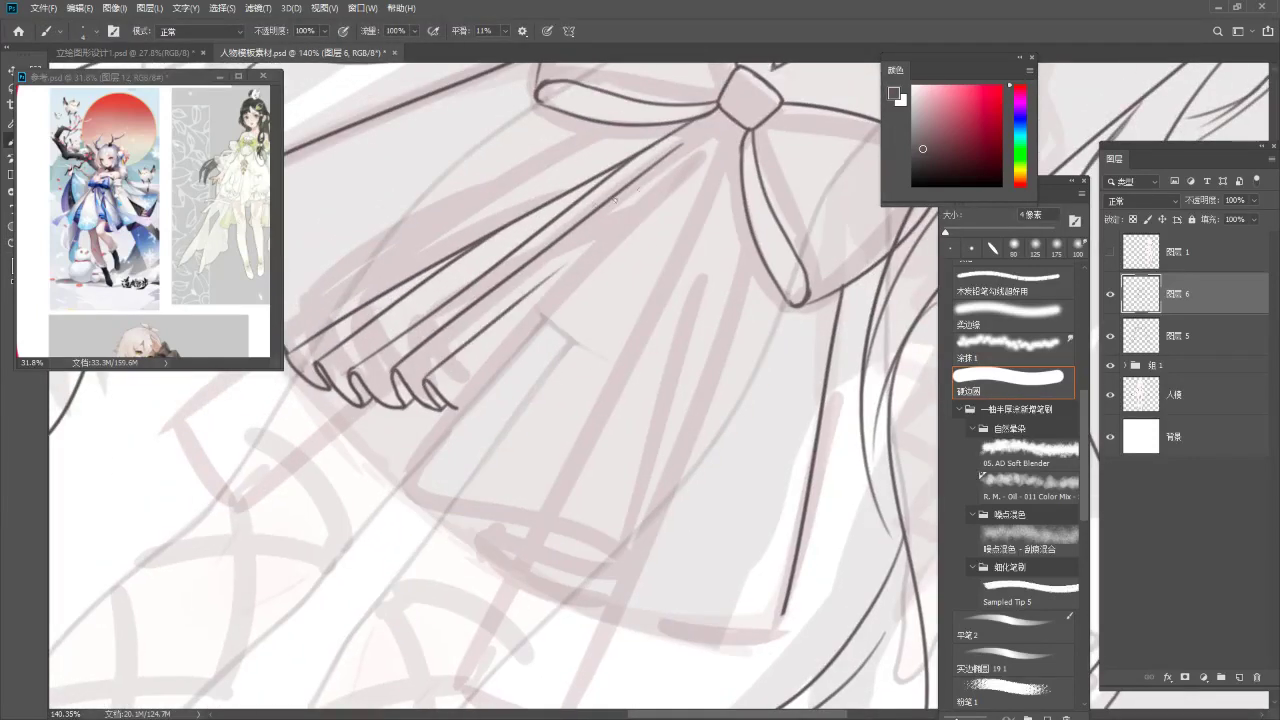
key("r")
left_click(200, 31)
left_click_drag(455, 368, 390, 355)
left_click_drag(487, 343, 443, 335)
scroll(443, 334, "up", 3)
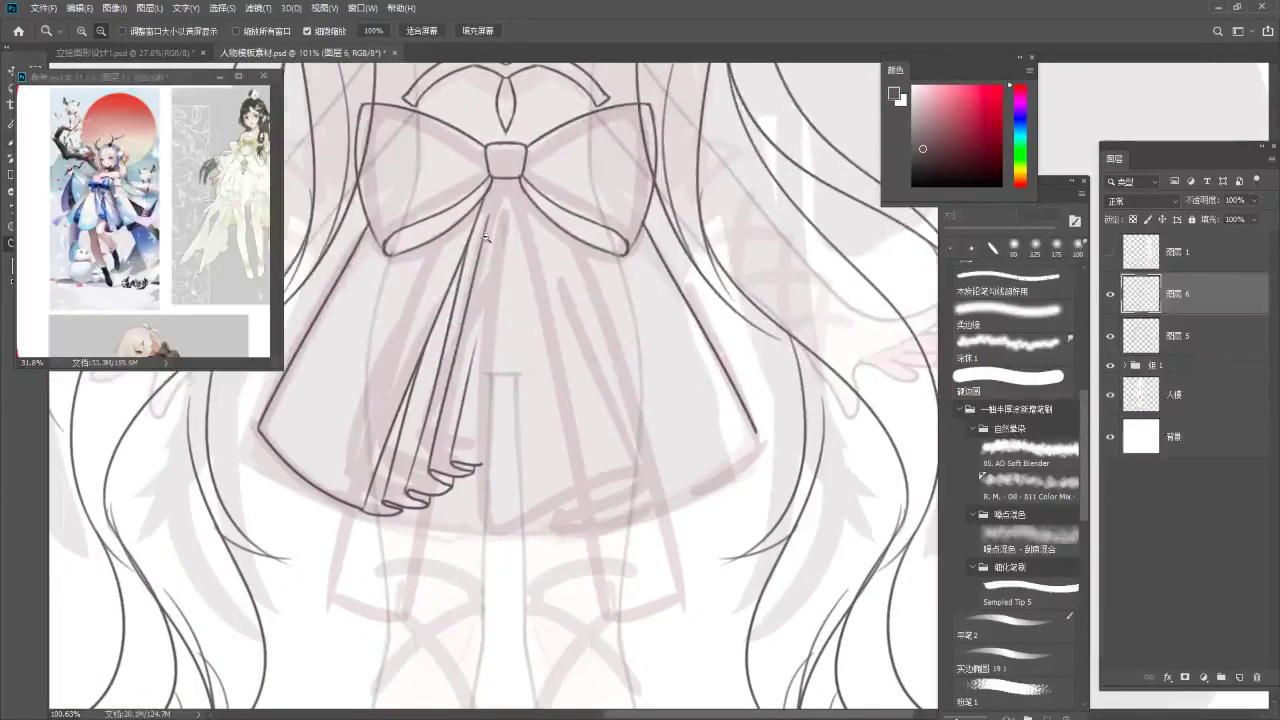
Draw the skirt's front panel edge as a near-vertical line from the bow knot down past the ruffles.
key("b")
left_click_drag(503, 194, 491, 530)
key("ctrl+z")
left_click_drag(506, 178, 498, 556)
key("ctrl+z")
left_click_drag(504, 178, 475, 601)
key("ctrl+z")
mouse_move(500, 179)
left_mouse_down()
mouse_move(480, 393)
mouse_move(492, 552)
left_mouse_up()
left_click_drag(544, 443, 519, 406)
key("e")
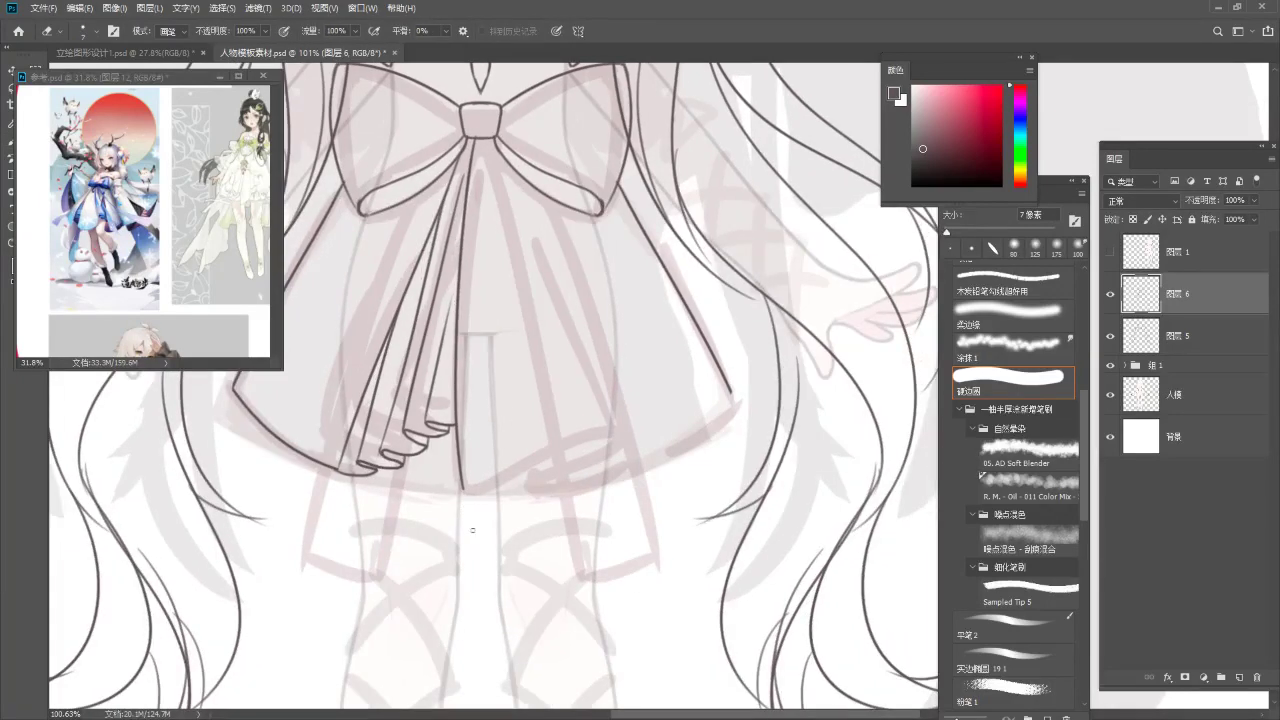
Draw the front panel's rising hem from its lower corner and curl it back into a long folded loop.
key("b")
mouse_move(464, 489)
left_mouse_down()
mouse_move(592, 441)
mouse_move(524, 494)
mouse_move(600, 440)
mouse_move(600, 478)
left_mouse_up()
key("ctrl+z")
key("ctrl+z")
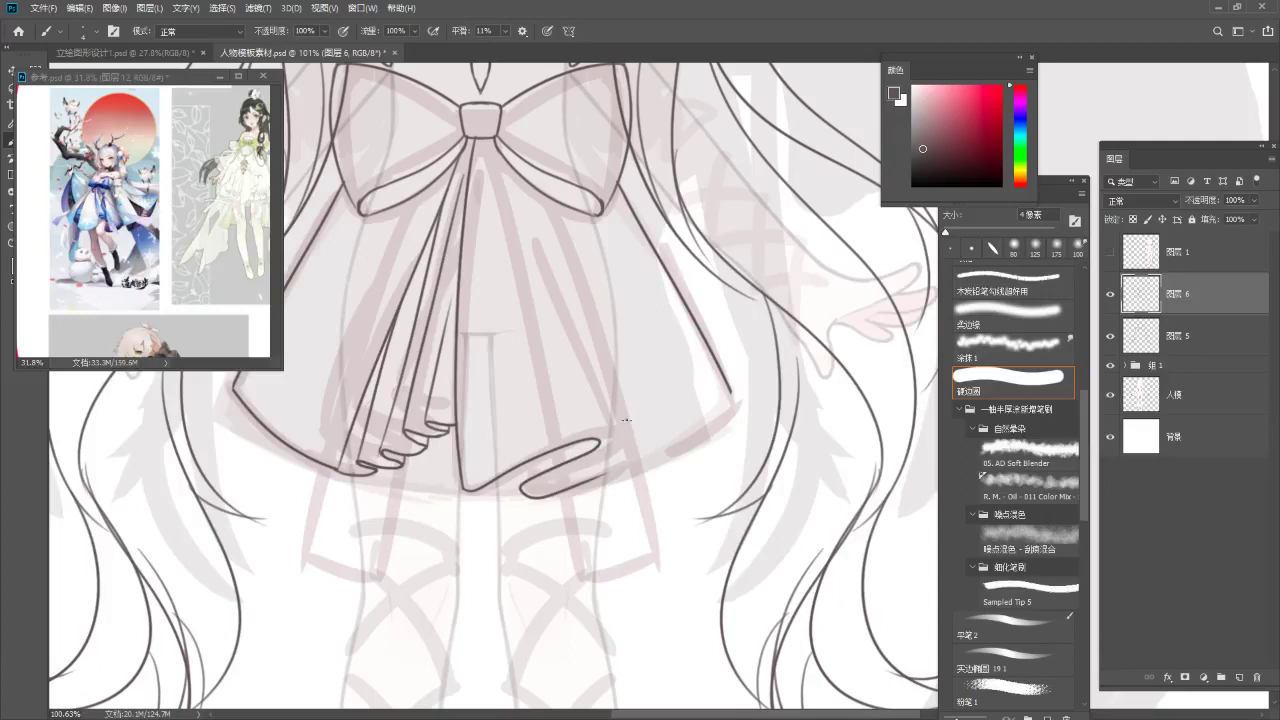
key("ctrl+z")
mouse_move(486, 484)
left_mouse_down()
mouse_move(605, 448)
mouse_move(535, 498)
left_mouse_up()
left_click_drag(672, 382, 567, 404)
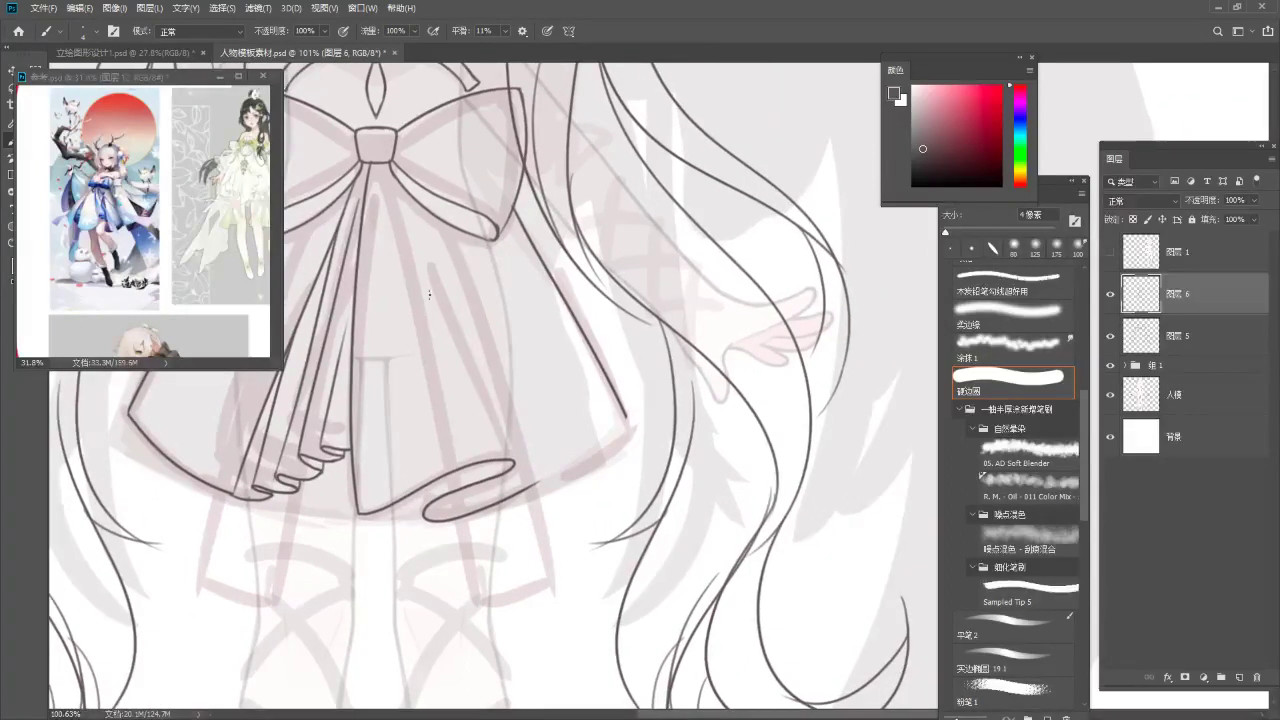
Draw the front panel's other long edge as a curve from the bow knot down to its folded hem loop and clean up the joint.
left_click_drag(410, 196, 530, 468)
key("ctrl+z")
left_click_drag(410, 200, 540, 490)
key("ctrl+z")
left_click_drag(406, 194, 520, 484)
key("e")
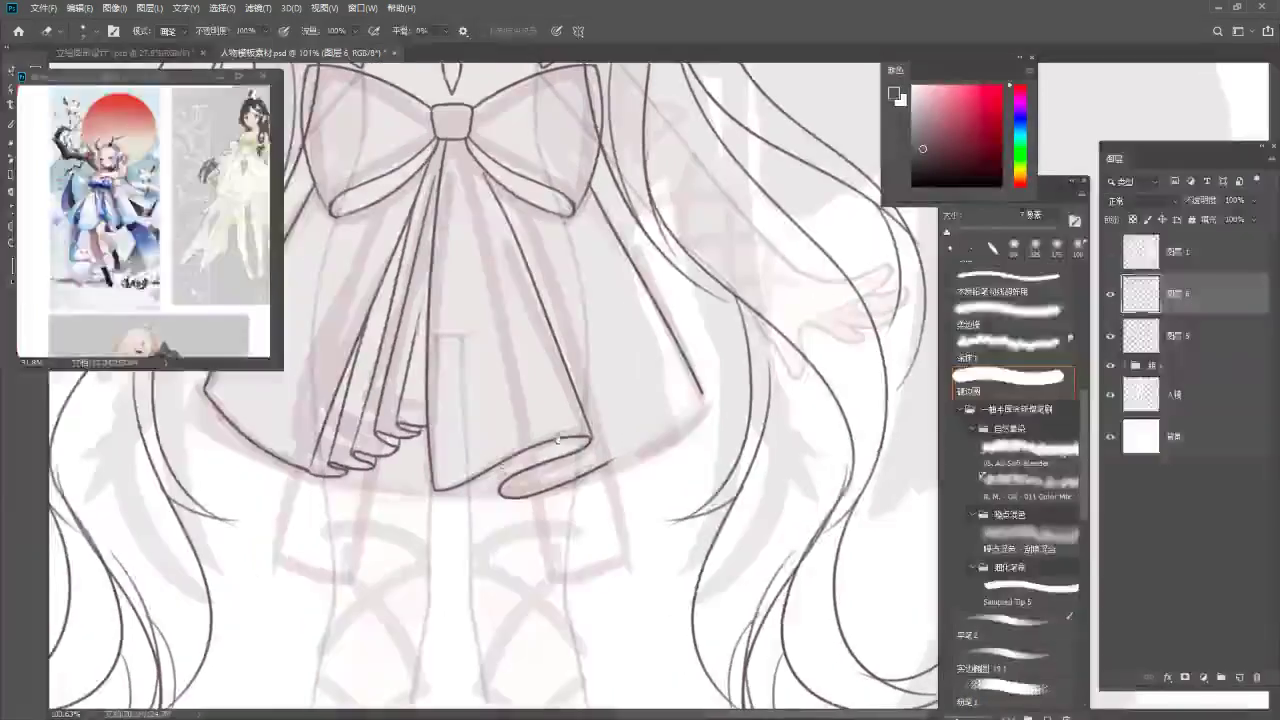
key("b")
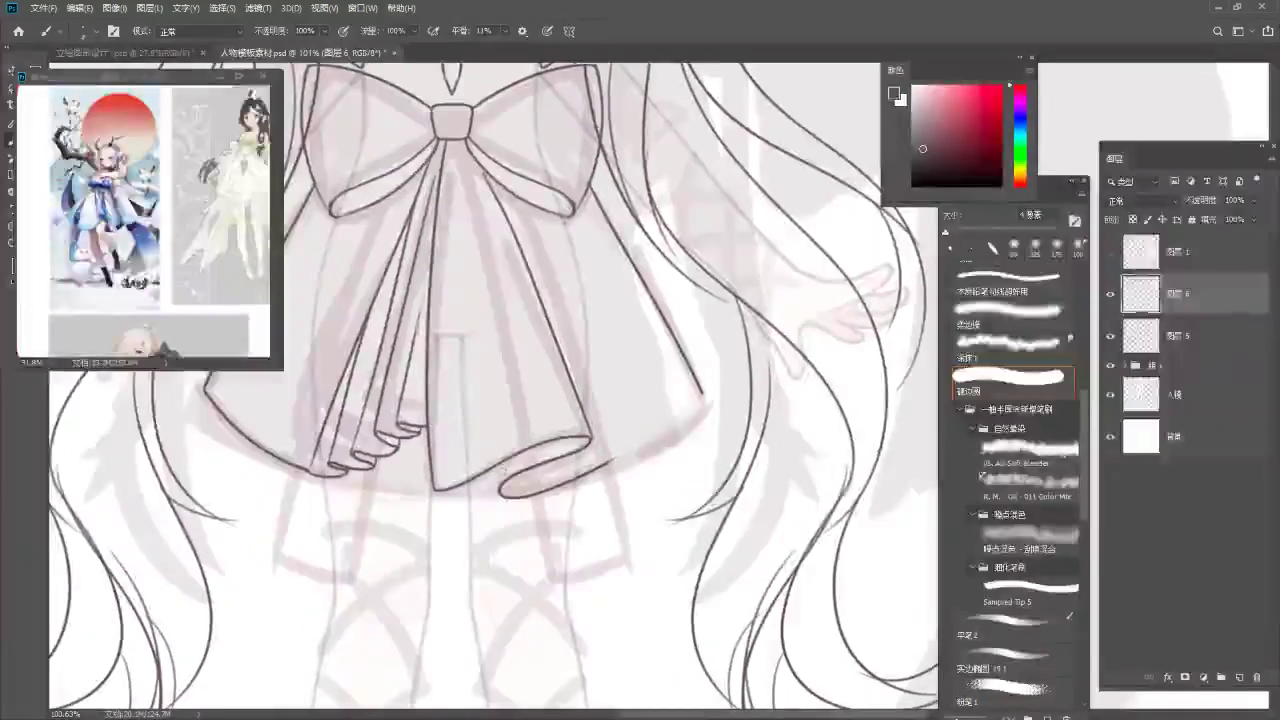
Refine the left end of the folded hem loop and draw the hem curve joining the fold to the skirt's right corner.
left_click_drag(494, 469, 501, 492)
key("ctrl+z")
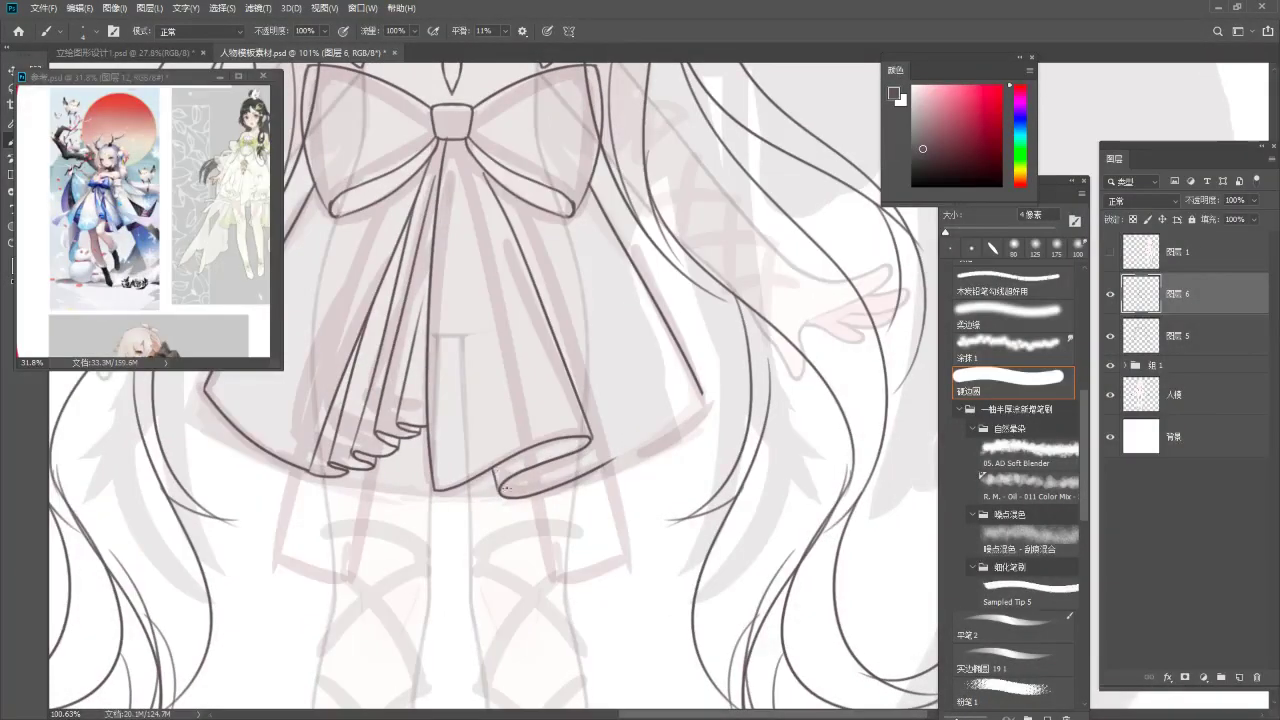
mouse_move(640, 464)
left_mouse_down()
mouse_move(531, 454)
mouse_move(594, 382)
mouse_move(475, 474)
left_mouse_up()
key("ctrl+z")
key("ctrl+z")
mouse_move(594, 381)
left_mouse_down()
mouse_move(488, 467)
mouse_move(494, 455)
left_mouse_up()
key("ctrl+z")
key("ctrl+z")
left_click_drag(593, 380, 474, 474)
key("ctrl+z")
left_click_drag(593, 379, 479, 464)
key("e")
key("z")
left_click_drag(591, 377, 616, 447)
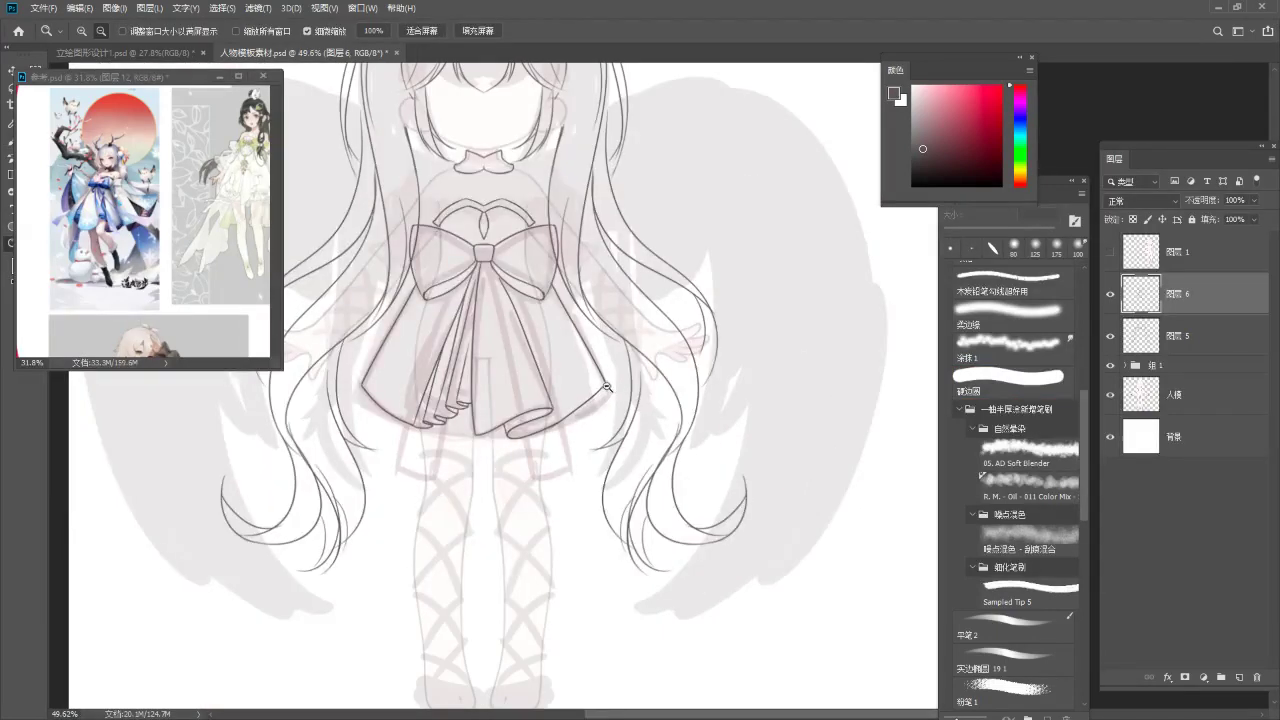
Add a new layer above the dress line art and turn on vertical paint symmetry along the figure's centre.
scroll(502, 322, "up", 1)
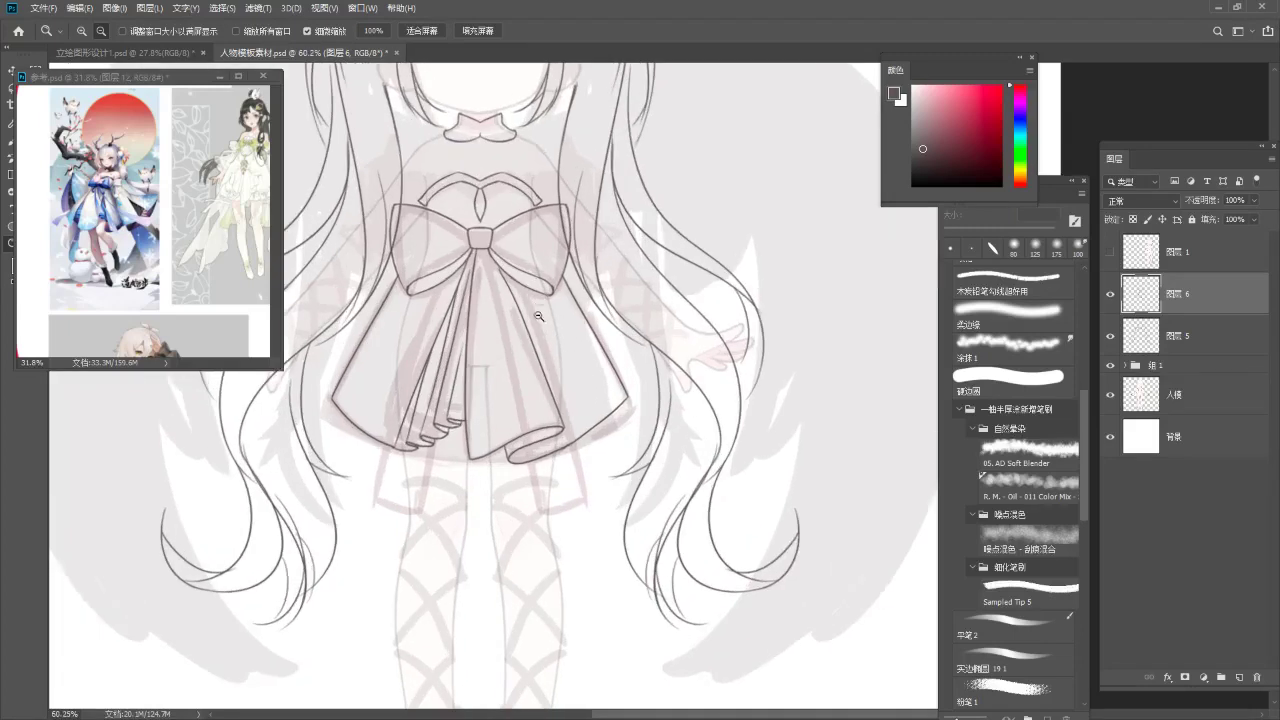
key("b")
key("ctrl+shift+alt+n")
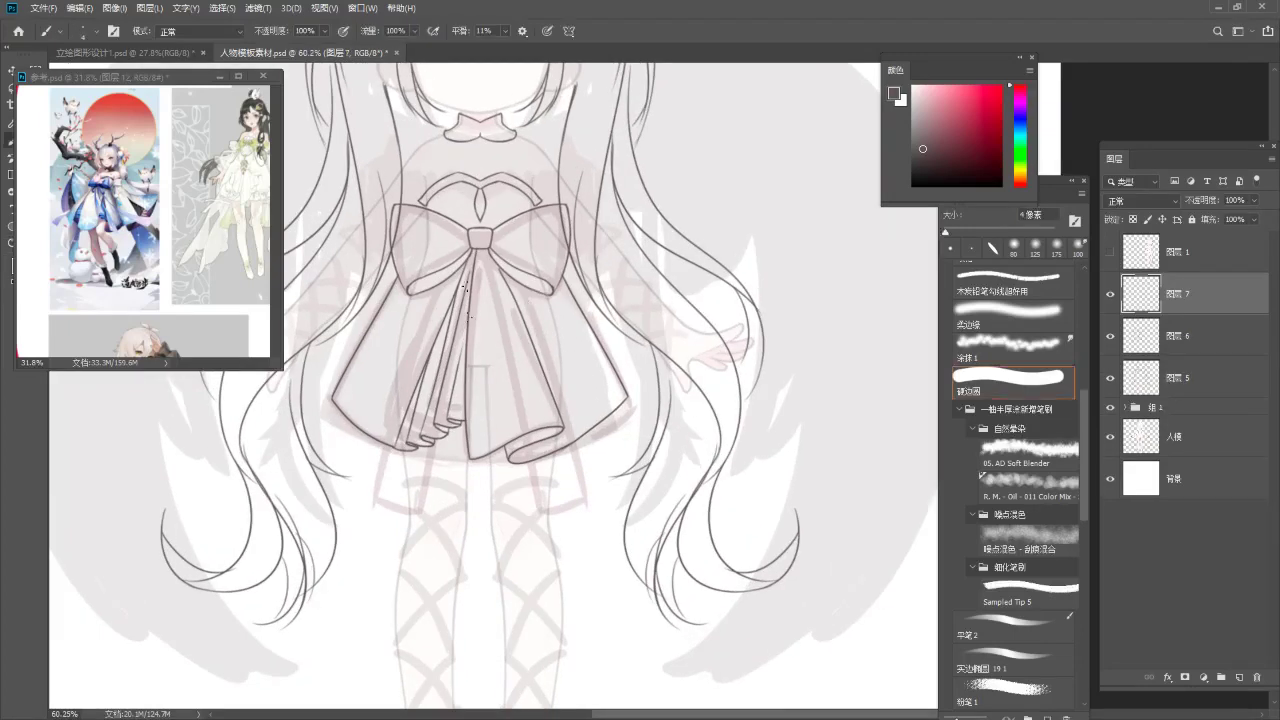
scroll(465, 316, "up", 1)
left_click(569, 31)
left_click(592, 62)
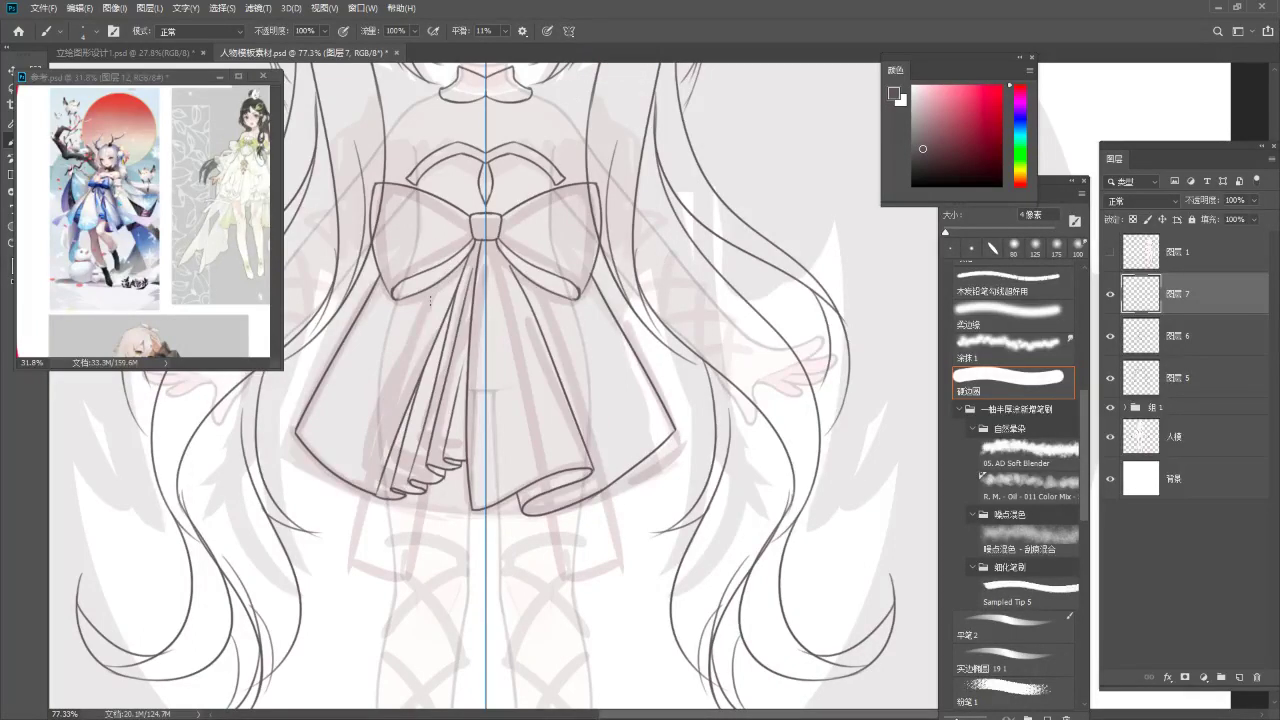
Draw the mirrored under-panels' short outer edges below the skirt hem and their long inner edges running down from the bow knot.
left_click_drag(346, 524, 366, 460)
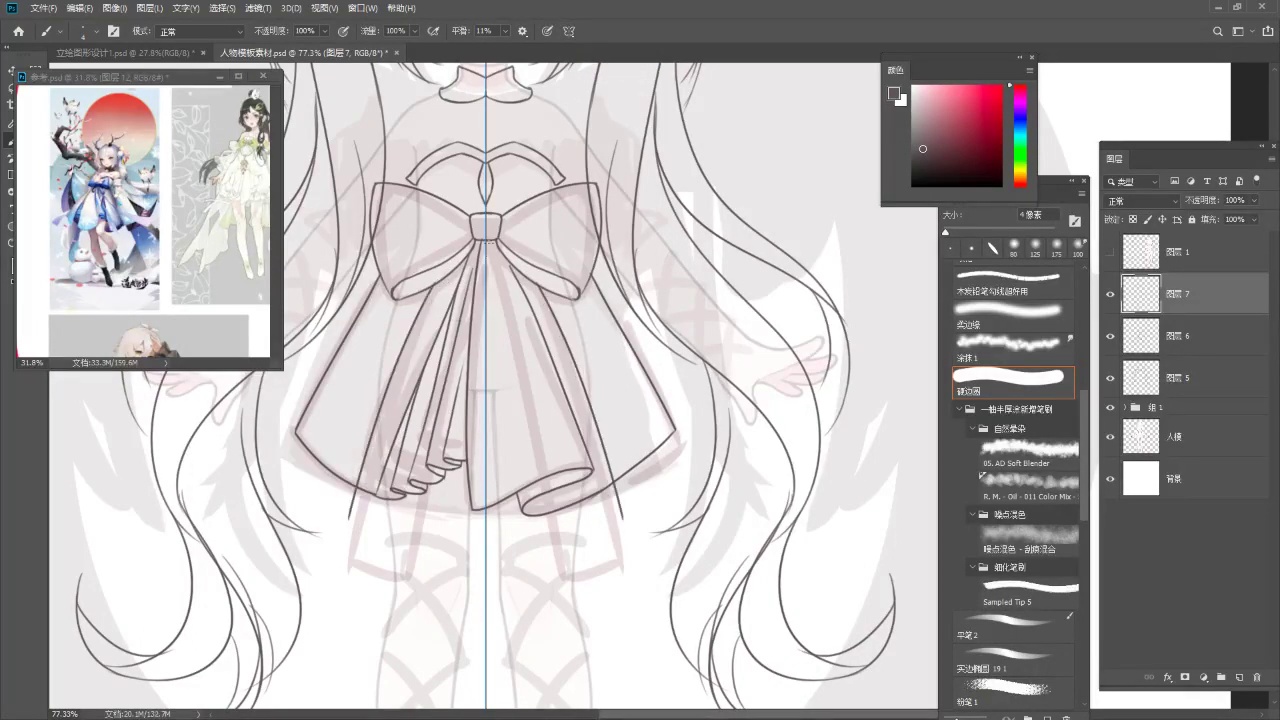
left_click_drag(473, 250, 417, 543)
key("ctrl+z")
left_click_drag(474, 249, 408, 587)
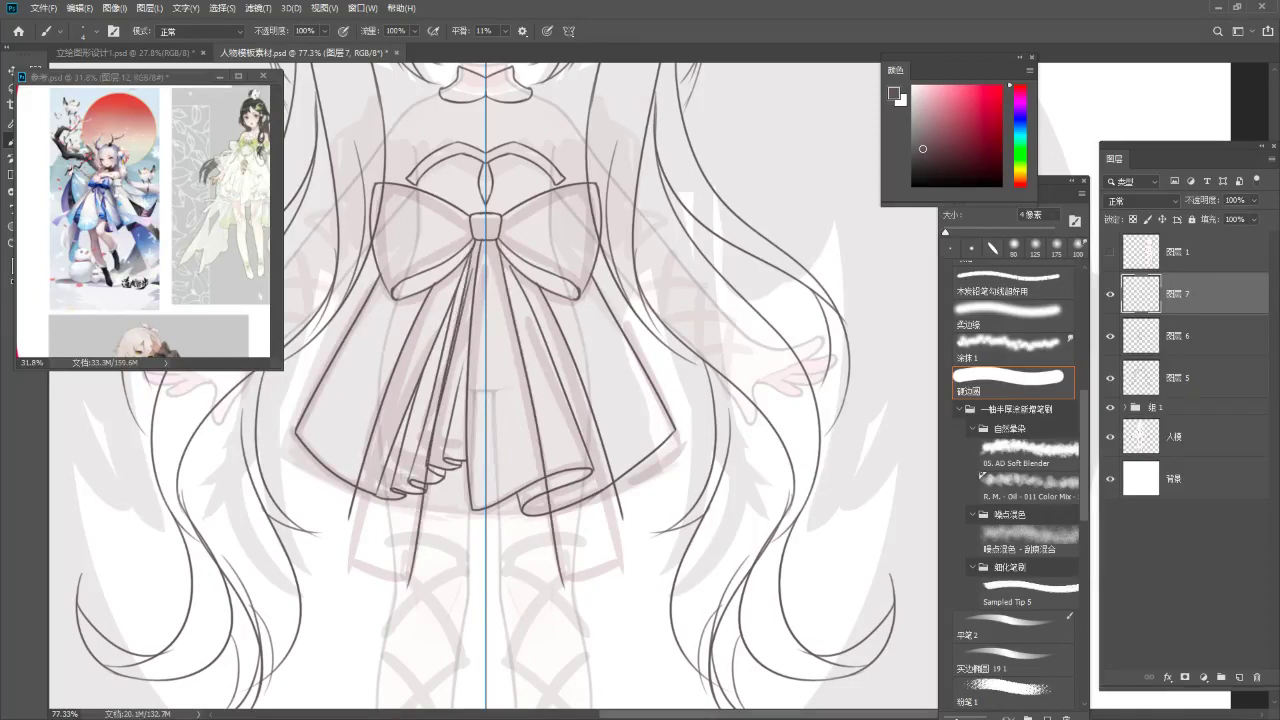
key("ctrl+z")
left_click_drag(478, 240, 434, 566)
key("ctrl+z")
left_click_drag(472, 252, 376, 640)
key("ctrl+z")
left_click_drag(470, 250, 412, 554)
Enlarge the eraser and close the lower ends of both under-panels with slanted hem lines.
key("e")
key("bracketright")
key("bracketright")
key("bracketright")
key("bracketright")
key("bracketright")
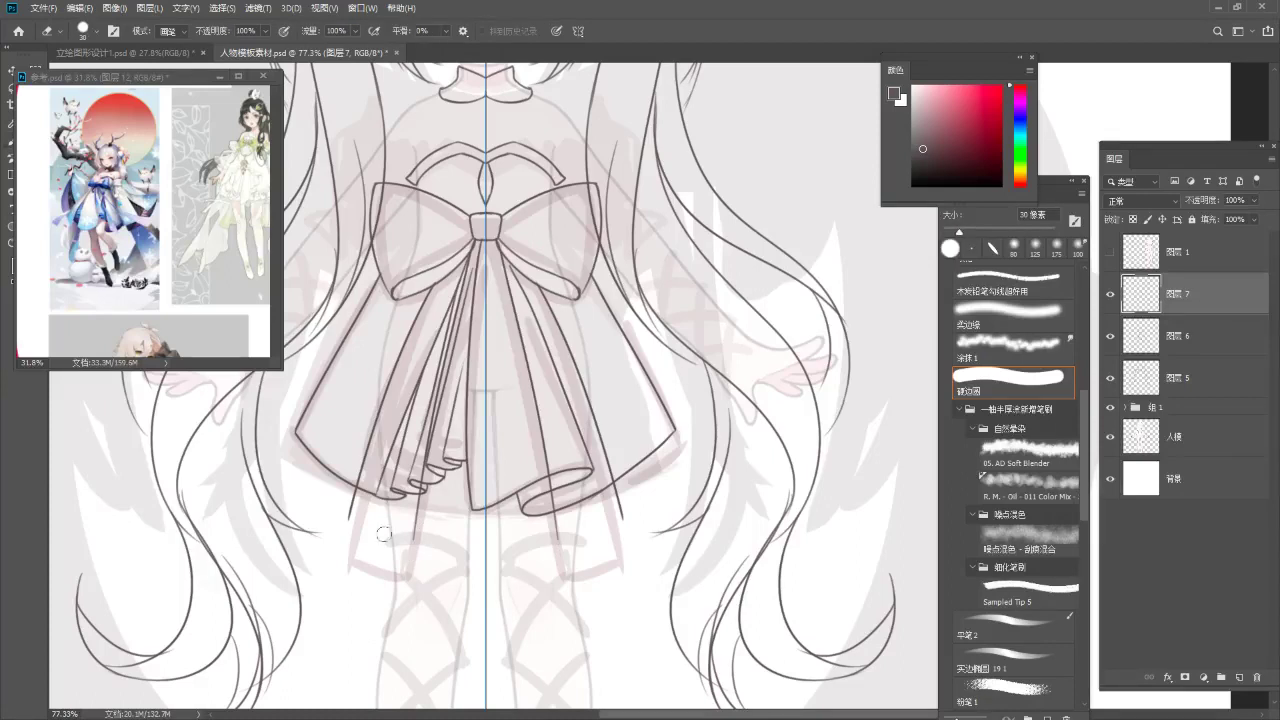
key("b")
mouse_move(350, 518)
left_mouse_down()
mouse_move(416, 546)
mouse_move(448, 510)
left_mouse_up()
key("ctrl+z")
key("z")
left_click_drag(542, 494, 574, 480)
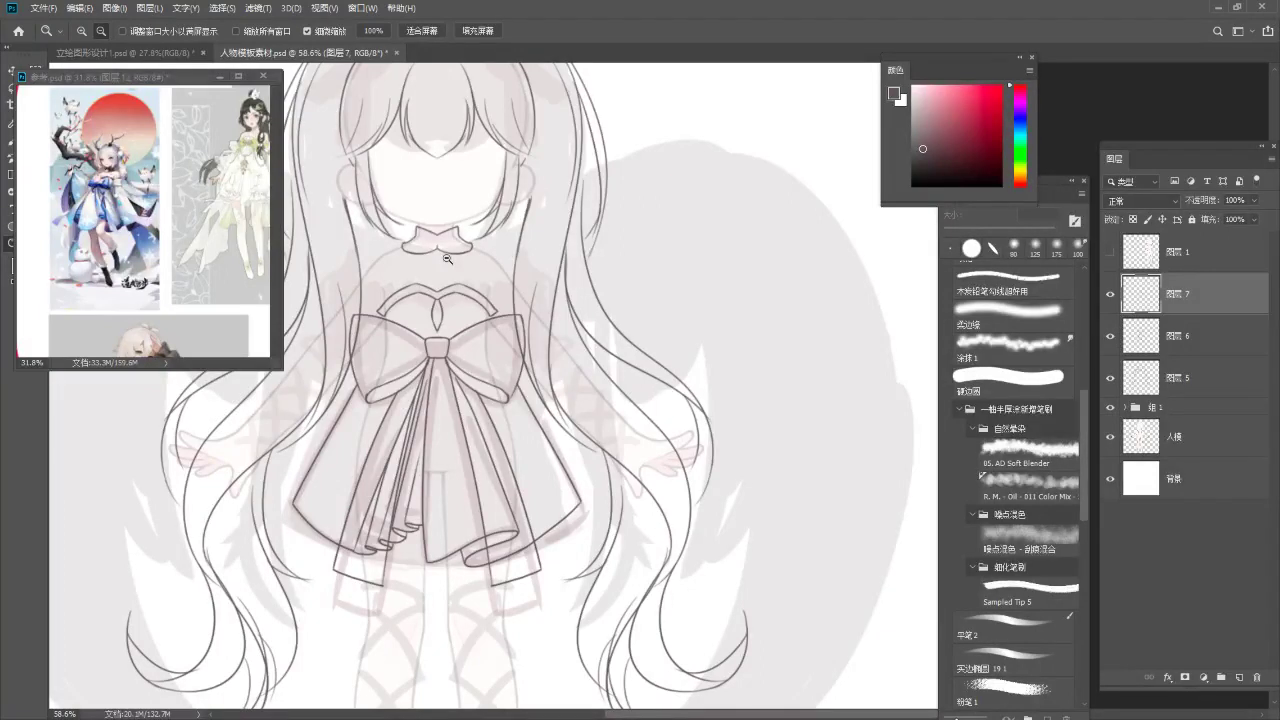
Draw mirrored ruffled trim beside the neckline and the puffed sleeve outlines over both shoulders, trimming the sleeves' lower ends.
left_click_drag(542, 392, 651, 403)
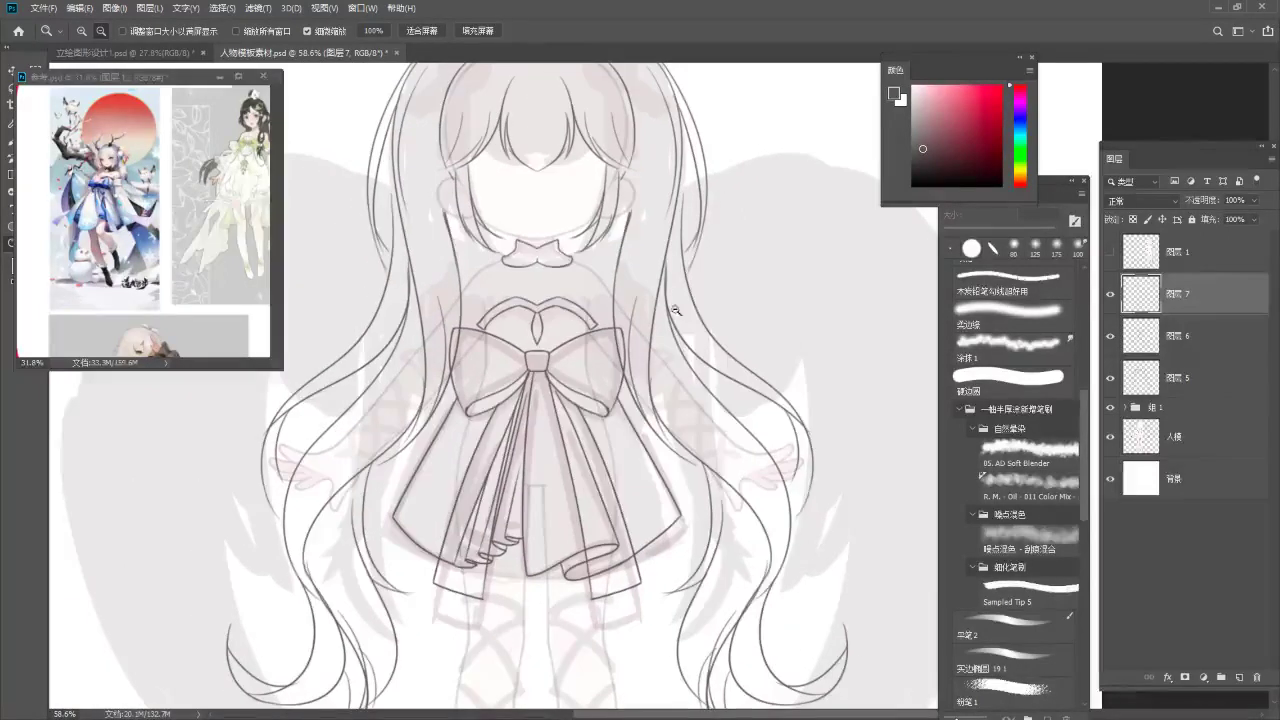
left_click_drag(612, 291, 627, 256)
key("b")
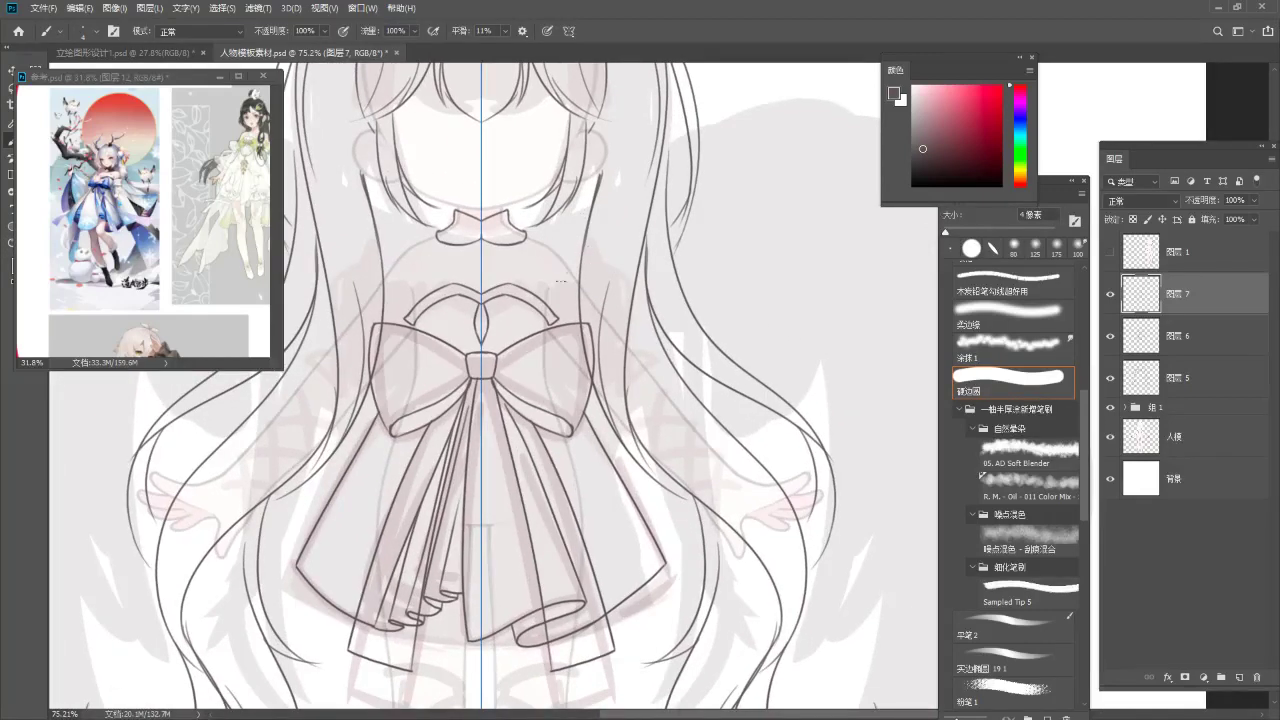
left_click_drag(548, 318, 553, 336)
left_click_drag(549, 289, 563, 279)
left_click_drag(579, 275, 638, 295)
left_click_drag(638, 296, 634, 350)
key("ctrl+z")
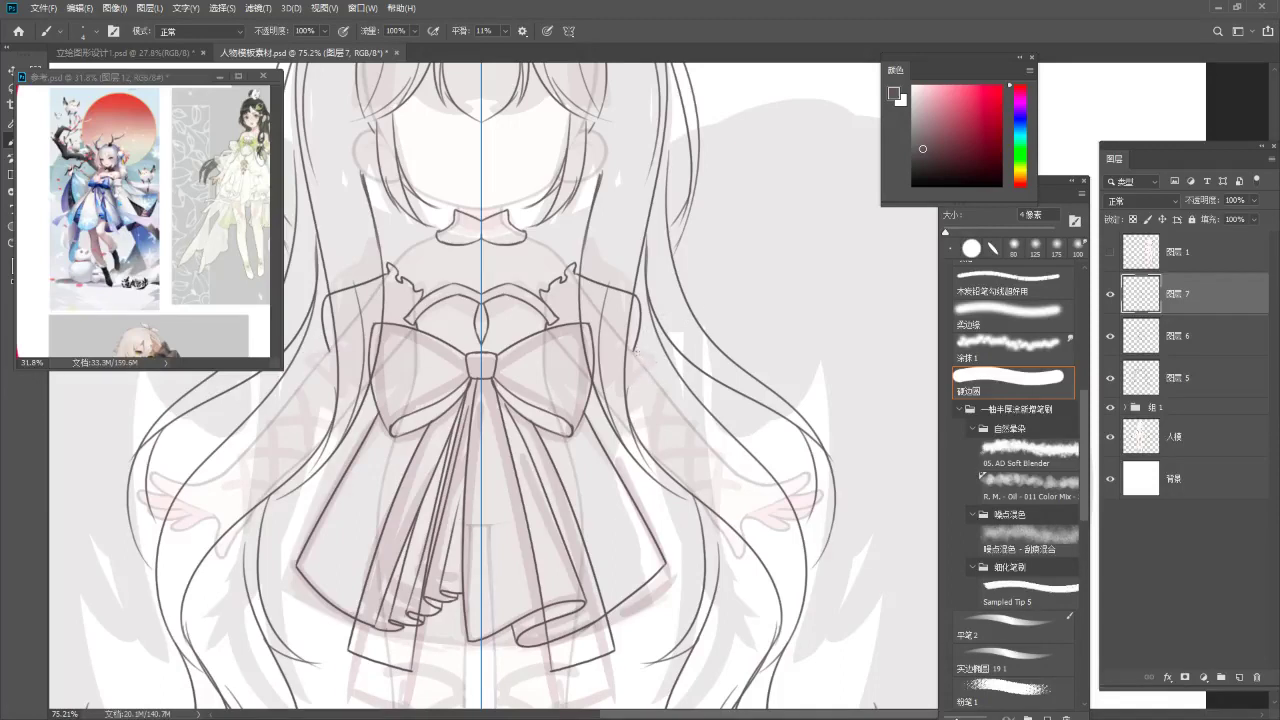
key("e")
mouse_move(637, 358)
left_mouse_down()
mouse_move(638, 304)
mouse_move(638, 350)
left_mouse_up()
key("b")
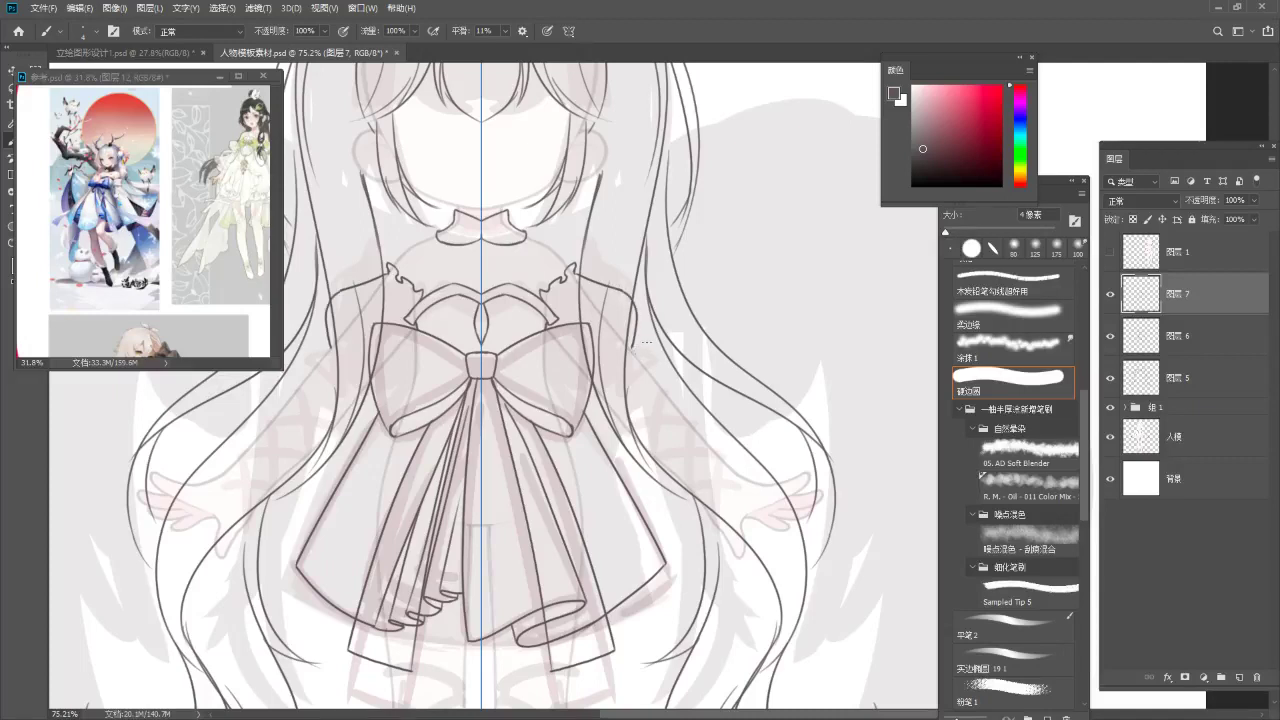
Draw a small looped bow with tails and the cuff edge on each sleeve.
left_click_drag(603, 389, 622, 376)
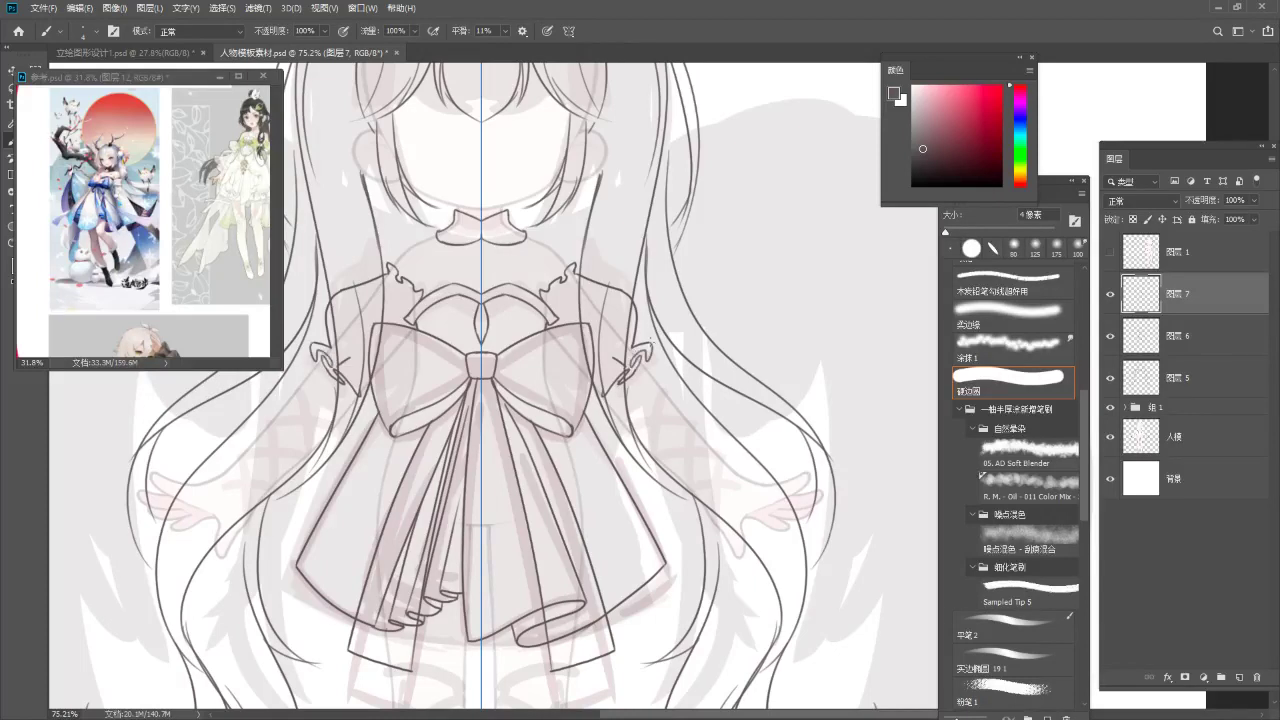
left_click_drag(624, 352, 644, 349)
left_click_drag(597, 366, 604, 394)
key("alt+space")
mouse_move(660, 364)
left_mouse_down()
mouse_move(622, 364)
mouse_move(510, 245)
left_mouse_up()
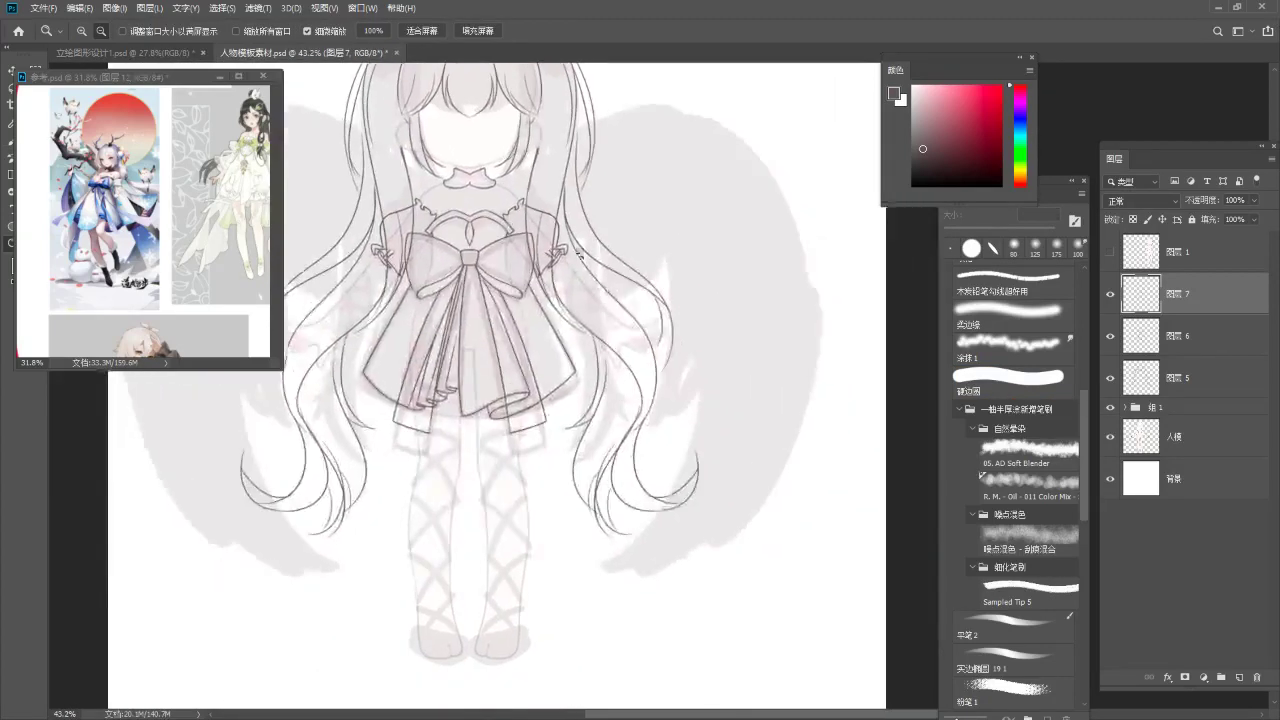
Draw mirrored criss-cross ribbon wraps along both forearms below the sleeve cuffs, redoing unsatisfactory strokes.
left_click_drag(540, 355, 588, 368)
left_click_drag(490, 328, 594, 359)
mouse_move(463, 379)
left_mouse_down()
mouse_move(500, 363)
mouse_move(492, 404)
left_mouse_up()
key("b")
left_click_drag(541, 314, 567, 364)
key("ctrl+z")
left_click_drag(536, 321, 564, 374)
key("ctrl+z")
mouse_move(537, 322)
left_mouse_down()
mouse_move(579, 349)
mouse_move(523, 369)
mouse_move(512, 358)
mouse_move(522, 398)
left_mouse_up()
key("ctrl+z")
key("ctrl+z")
mouse_move(506, 350)
left_mouse_down()
mouse_move(520, 414)
mouse_move(546, 378)
mouse_move(494, 424)
mouse_move(494, 440)
mouse_move(516, 404)
left_mouse_up()
key("ctrl+z")
key("ctrl+z")
key("ctrl+z")
key("ctrl+z")
key("ctrl+z")
Draw scalloped lace stocking tops under the skirt hem on both legs and add a new layer for the leg line art.
left_click_drag(652, 324, 438, 361)
left_click_drag(523, 337, 479, 361)
left_click_drag(549, 411, 491, 252)
mouse_move(502, 331)
left_mouse_down()
mouse_move(501, 254)
mouse_move(486, 268)
mouse_move(558, 301)
left_mouse_up()
key("b")
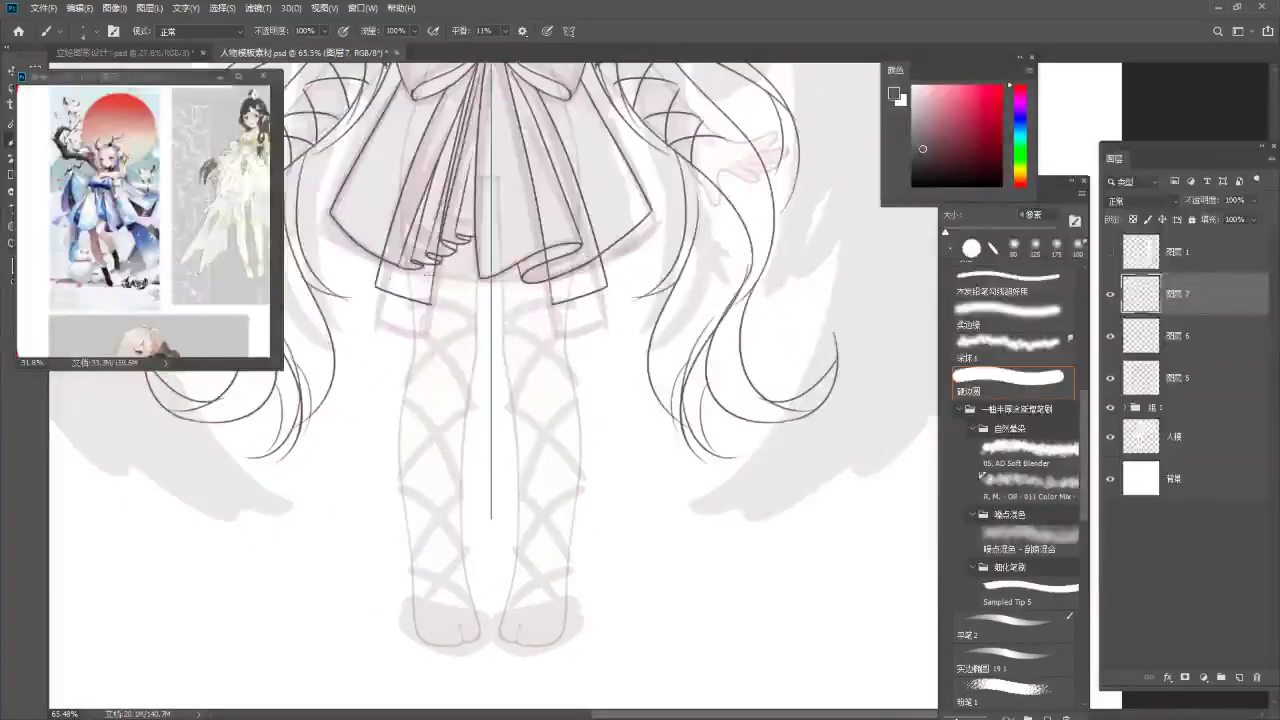
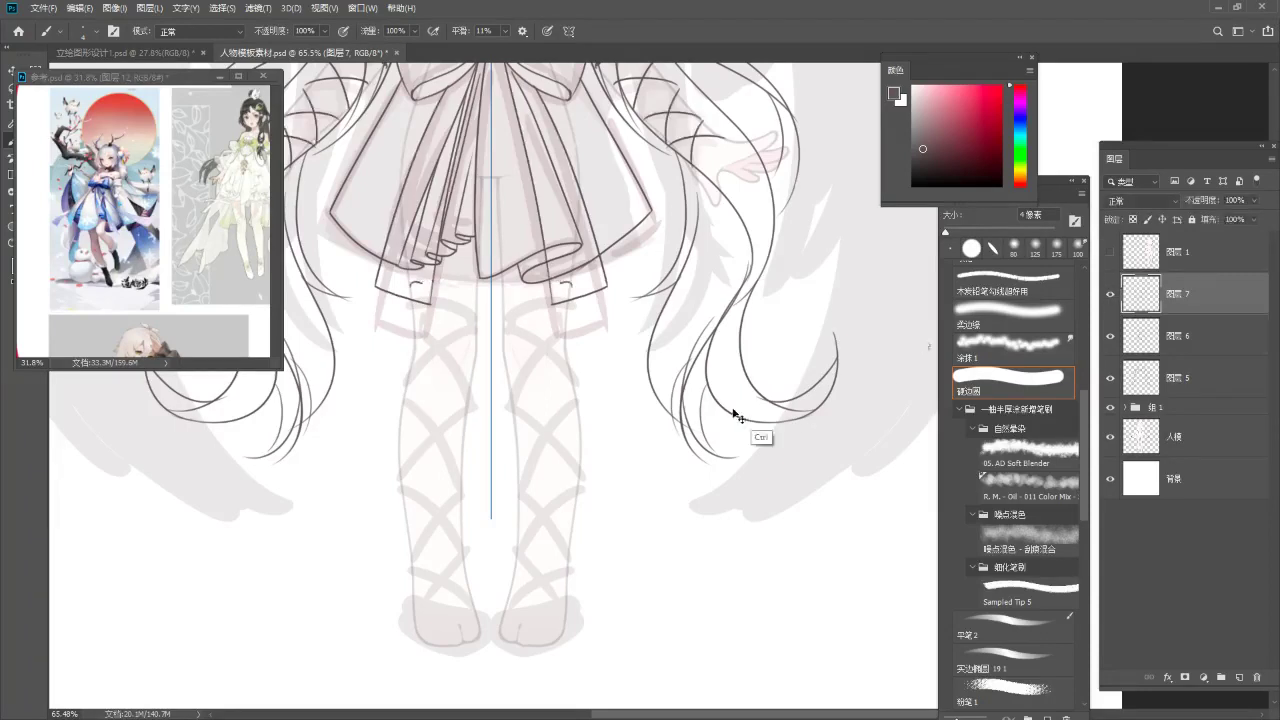
key("ctrl+shift+alt+n")
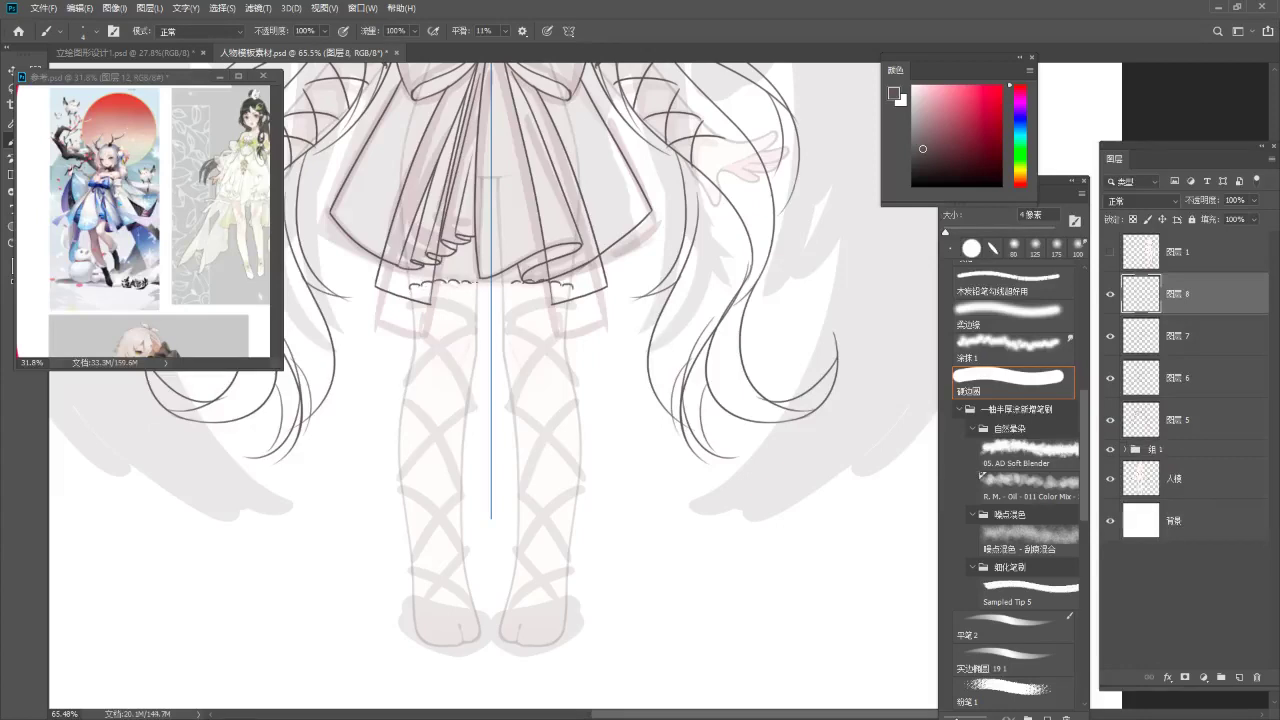
scroll(445, 318, "down", 1)
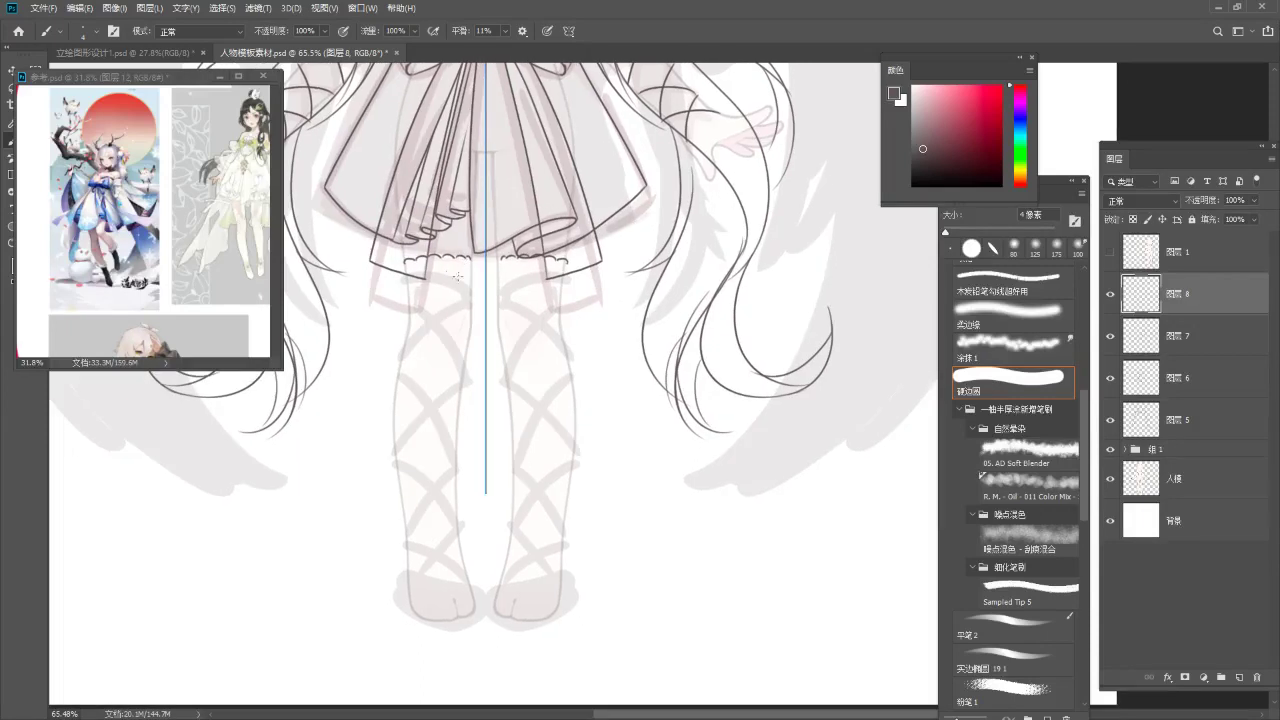
left_click_drag(471, 262, 471, 326)
key("ctrl+z")
key("ctrl+z")
left_click_drag(471, 266, 471, 324)
key("ctrl+z")
left_click_drag(472, 261, 473, 312)
key("ctrl+z")
left_click_drag(472, 260, 452, 508)
key("ctrl+z")
left_click_drag(473, 315, 468, 575)
key("ctrl+z")
key("ctrl+z")
Draw the mirrored stocking band line and the curved ribbon straps crossing over the knees and upper calves.
mouse_move(422, 277)
left_mouse_down()
mouse_move(465, 287)
mouse_move(443, 289)
mouse_move(452, 277)
mouse_move(411, 319)
mouse_move(478, 272)
left_mouse_up()
mouse_move(401, 364)
left_mouse_down()
mouse_move(462, 325)
mouse_move(410, 331)
mouse_move(457, 393)
left_mouse_up()
key("ctrl+z")
left_click_drag(410, 329, 458, 393)
mouse_move(392, 440)
left_mouse_down()
mouse_move(424, 399)
mouse_move(467, 377)
left_mouse_up()
key("ctrl+z")
left_click_drag(392, 450, 457, 402)
key("ctrl+z")
mouse_move(392, 434)
left_mouse_down()
mouse_move(457, 397)
mouse_move(428, 406)
mouse_move(449, 446)
left_mouse_up()
key("ctrl+z")
left_click_drag(398, 387, 454, 447)
key("ctrl+z")
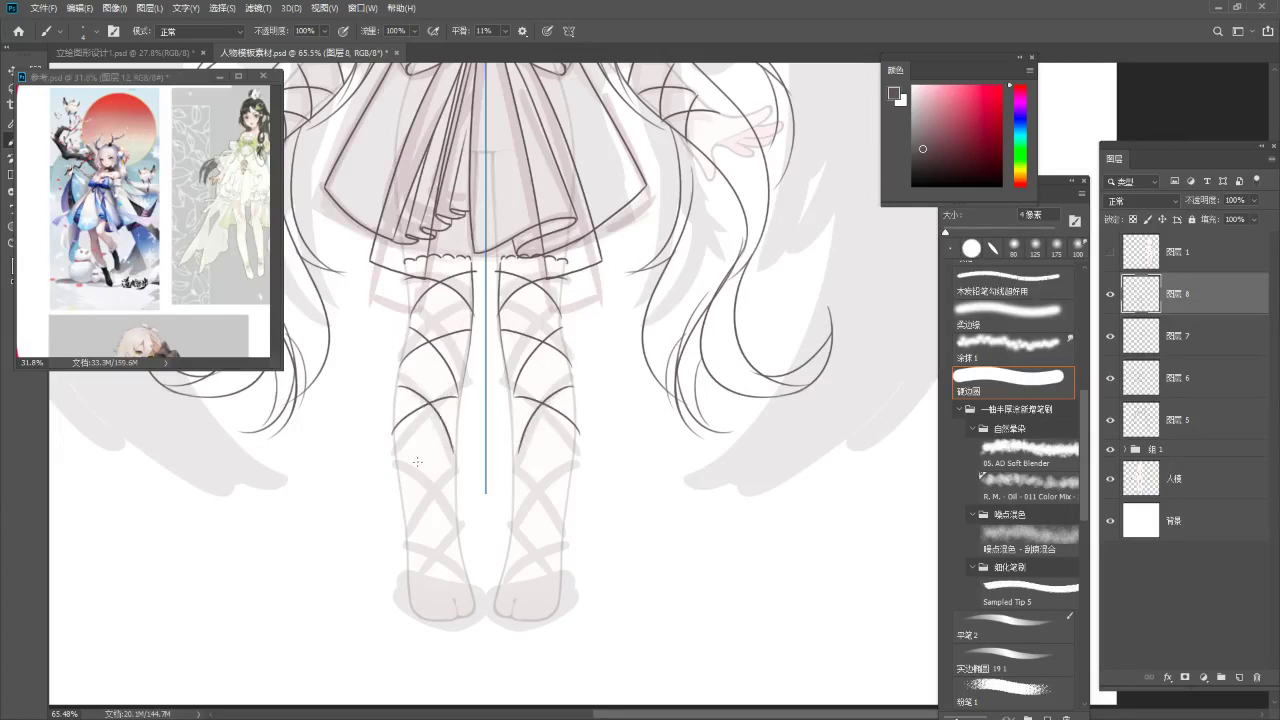
Continue the mirrored criss-cross ribbon straps down the lower calves to the ankles and tidy the strokes.
mouse_move(402, 500)
left_mouse_down()
mouse_move(466, 454)
mouse_move(458, 510)
left_mouse_up()
key("ctrl+z")
key("ctrl+z")
mouse_move(397, 458)
left_mouse_down()
mouse_move(463, 521)
mouse_move(451, 395)
left_mouse_up()
key("e")
key("b")
left_click_drag(377, 425, 438, 478)
key("ctrl+z")
key("ctrl+z")
mouse_move(377, 425)
left_mouse_down()
mouse_move(435, 462)
mouse_move(386, 472)
left_mouse_up()
key("ctrl+z")
left_click_drag(434, 419, 381, 476)
key("e")
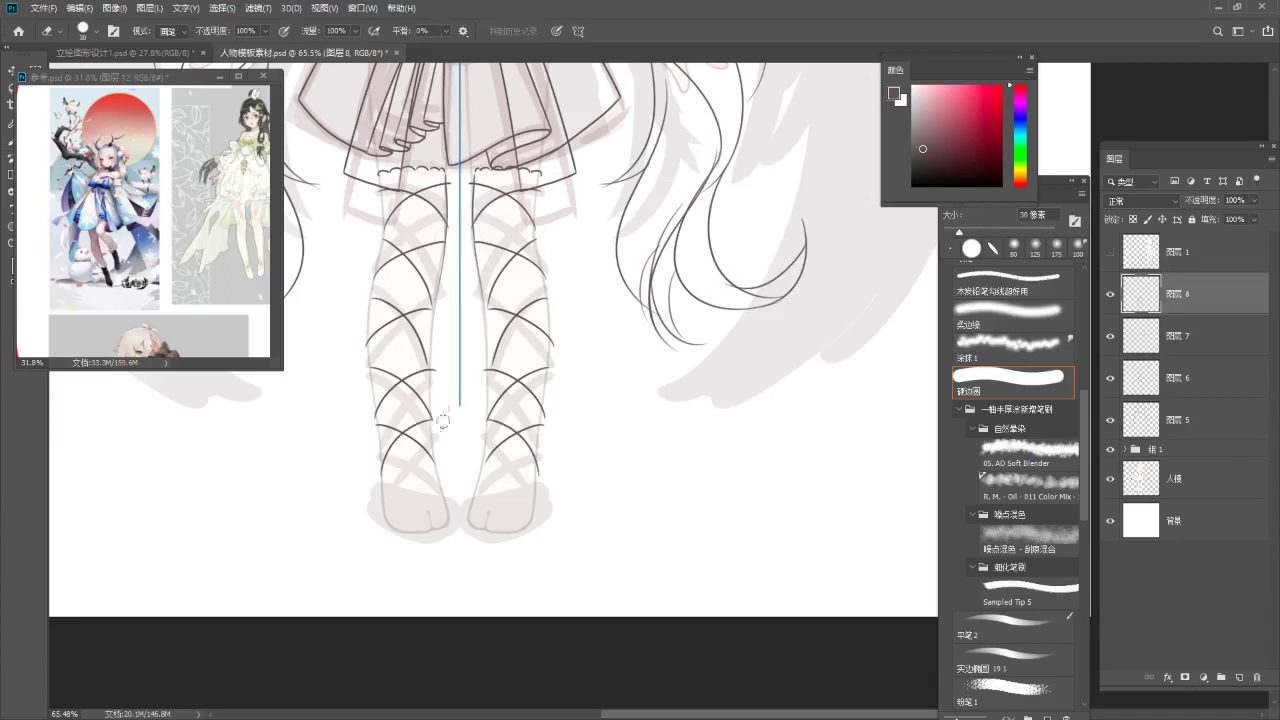
key("b")
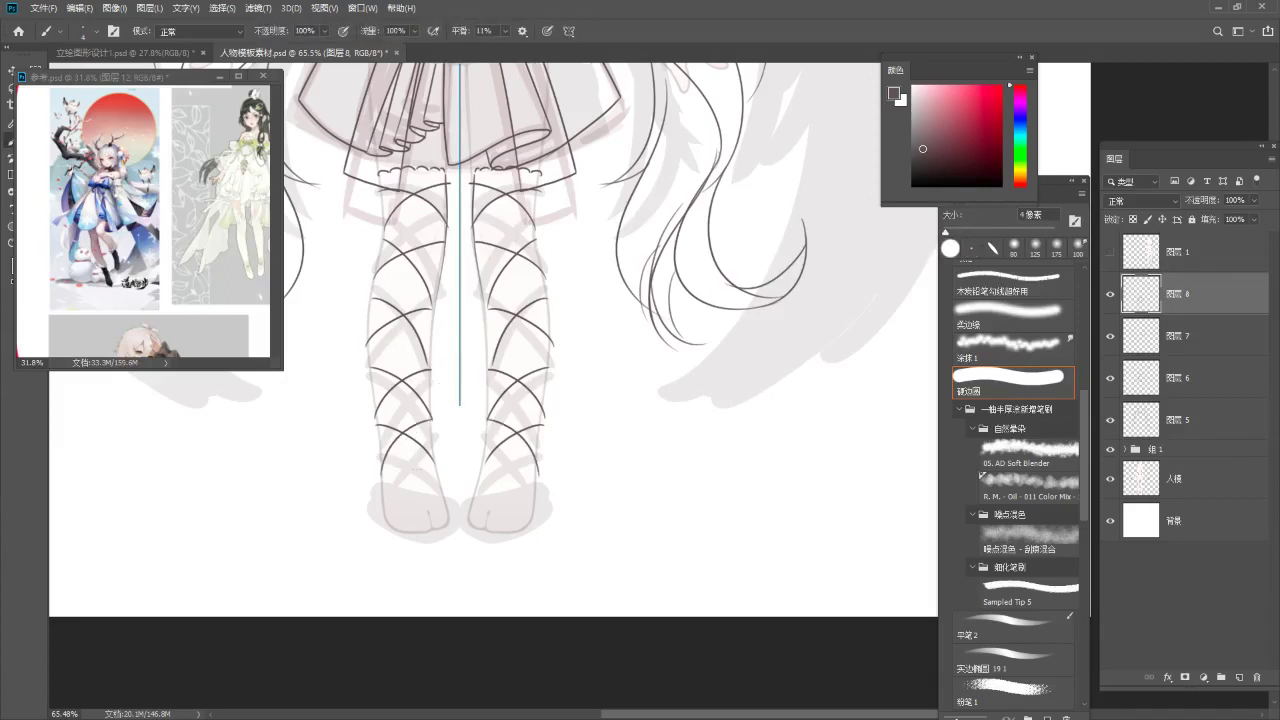
Draw the curved shoe opening across the instep of both feet.
mouse_move(416, 478)
left_mouse_down()
mouse_move(402, 409)
mouse_move(406, 446)
mouse_move(380, 432)
mouse_move(410, 446)
mouse_move(430, 434)
mouse_move(414, 439)
left_mouse_up()
key("ctrl+z")
key("ctrl+z")
key("ctrl+z")
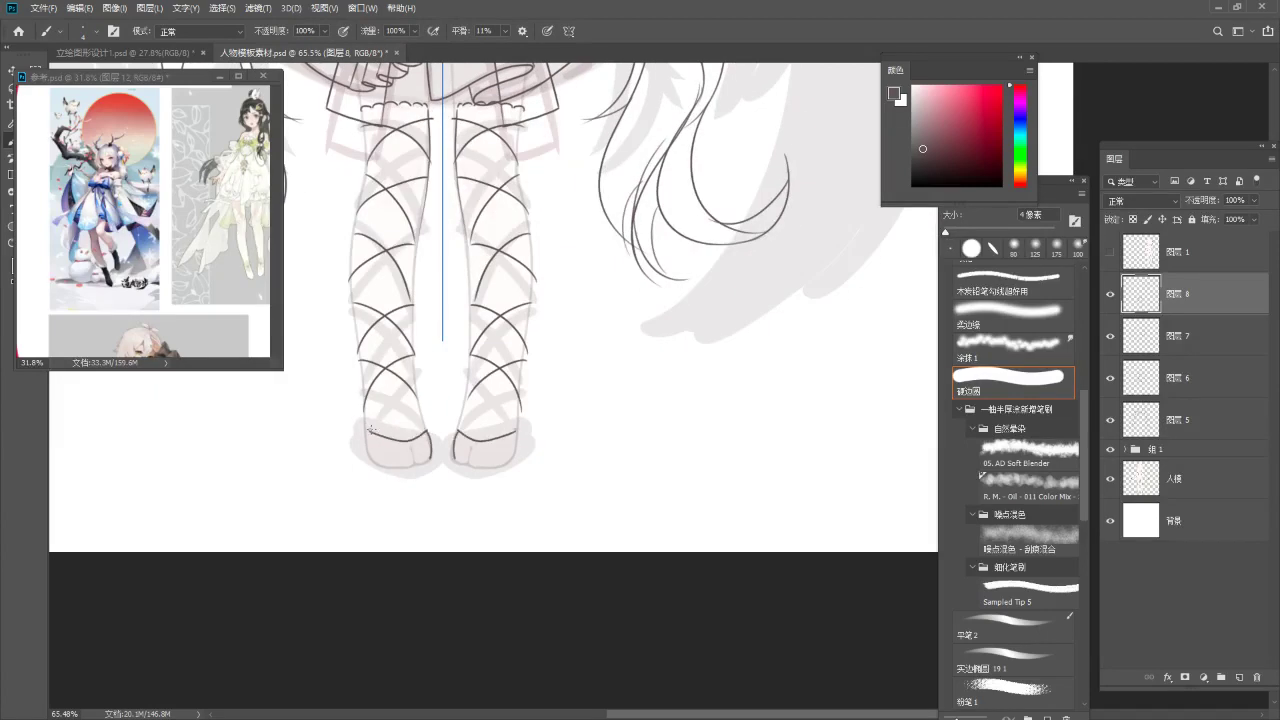
Outline the sides, toes and soles of both shoes with mirrored strokes.
mouse_move(392, 474)
left_mouse_down()
mouse_move(426, 468)
mouse_move(429, 453)
mouse_move(421, 476)
mouse_move(364, 453)
mouse_move(396, 480)
mouse_move(429, 475)
left_mouse_up()
key("ctrl+z")
key("ctrl+z")
key("ctrl+z")
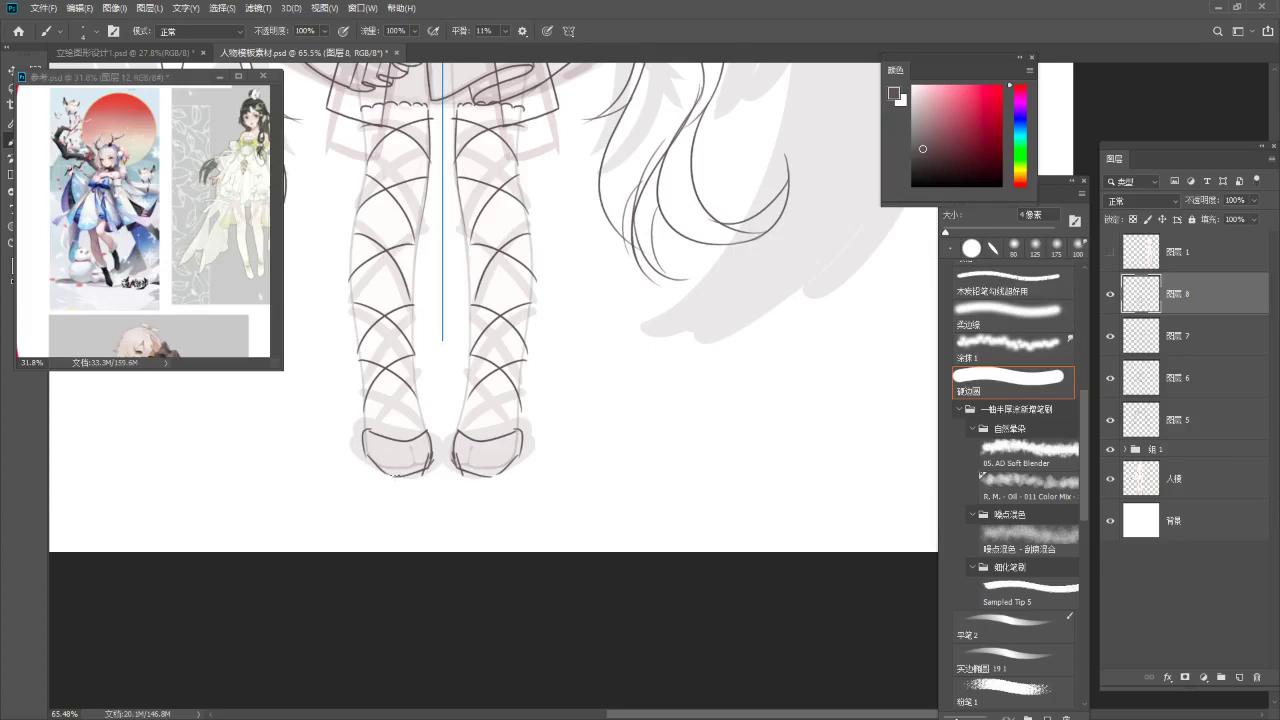
left_click_drag(367, 434, 390, 472)
left_click_drag(379, 436, 414, 470)
mouse_move(404, 440)
left_mouse_down()
mouse_move(431, 464)
mouse_move(421, 490)
left_mouse_up()
key("z")
left_click_drag(517, 253, 486, 303)
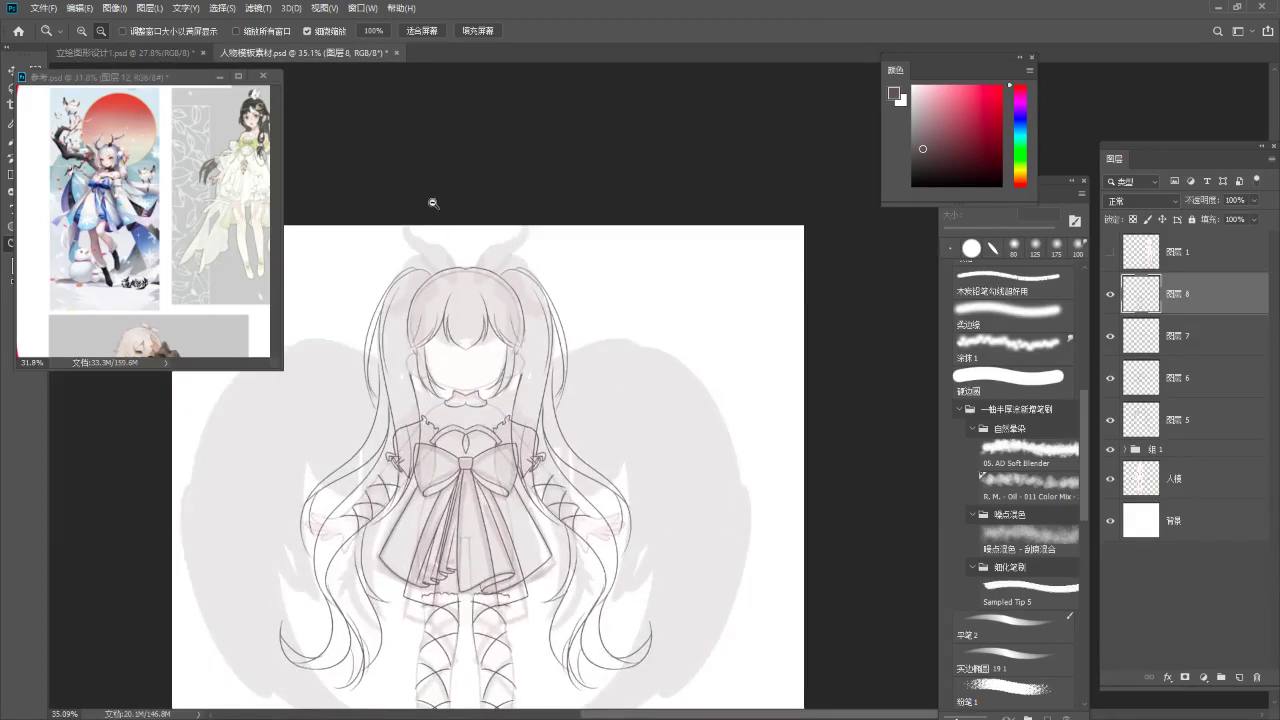
Draw mirrored round hair buns on both sides of the head, retrying the circles until they look clean.
scroll(437, 208, "up", 5)
key("b")
mouse_move(411, 291)
left_mouse_down()
mouse_move(387, 326)
mouse_move(407, 318)
mouse_move(398, 302)
mouse_move(418, 371)
left_mouse_up()
key("ctrl+z")
mouse_move(386, 312)
left_mouse_down()
mouse_move(445, 315)
mouse_move(411, 365)
left_mouse_up()
key("ctrl+z")
key("ctrl+z")
mouse_move(390, 306)
left_mouse_down()
mouse_move(437, 304)
mouse_move(430, 366)
left_mouse_up()
key("ctrl+z")
mouse_move(434, 301)
left_mouse_down()
mouse_move(415, 369)
mouse_move(448, 362)
mouse_move(437, 338)
left_mouse_up()
key("ctrl+z")
key("ctrl+z")
mouse_move(391, 298)
left_mouse_down()
mouse_move(408, 258)
mouse_move(396, 304)
mouse_move(446, 333)
mouse_move(382, 297)
mouse_move(390, 315)
left_mouse_up()
key("ctrl+z")
key("ctrl+z")
mouse_move(420, 260)
left_mouse_down()
mouse_move(414, 324)
mouse_move(403, 323)
left_mouse_up()
Draw a short flared ribbon tail hanging outward beneath each hair bun.
mouse_move(460, 294)
left_mouse_down()
mouse_move(465, 261)
mouse_move(371, 317)
mouse_move(366, 337)
left_mouse_up()
key("ctrl+z")
left_click_drag(398, 275, 361, 325)
left_click_drag(361, 326, 389, 346)
Draw the inner ribbon tails falling from the hair buns over the side bangs.
mouse_move(410, 284)
left_mouse_down()
mouse_move(389, 353)
mouse_move(414, 366)
left_mouse_up()
key("ctrl+z")
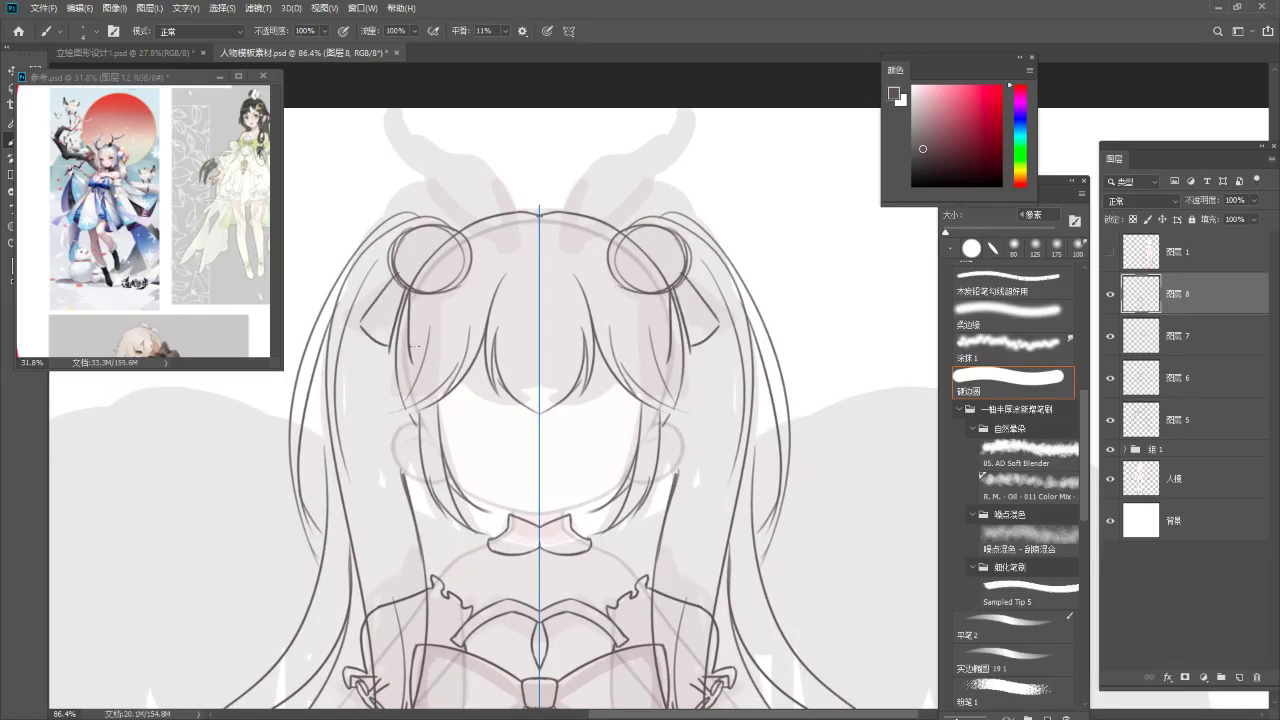
key("ctrl+z")
key("ctrl+z")
mouse_move(430, 297)
left_mouse_down()
mouse_move(459, 371)
mouse_move(421, 370)
mouse_move(464, 370)
left_mouse_up()
key("ctrl+z")
key("ctrl+z")
key("ctrl+z")
mouse_move(467, 340)
left_mouse_down()
mouse_move(432, 348)
mouse_move(381, 413)
left_mouse_up()
mouse_move(548, 245)
left_mouse_down()
mouse_move(566, 220)
mouse_move(523, 231)
mouse_move(541, 223)
left_mouse_up()
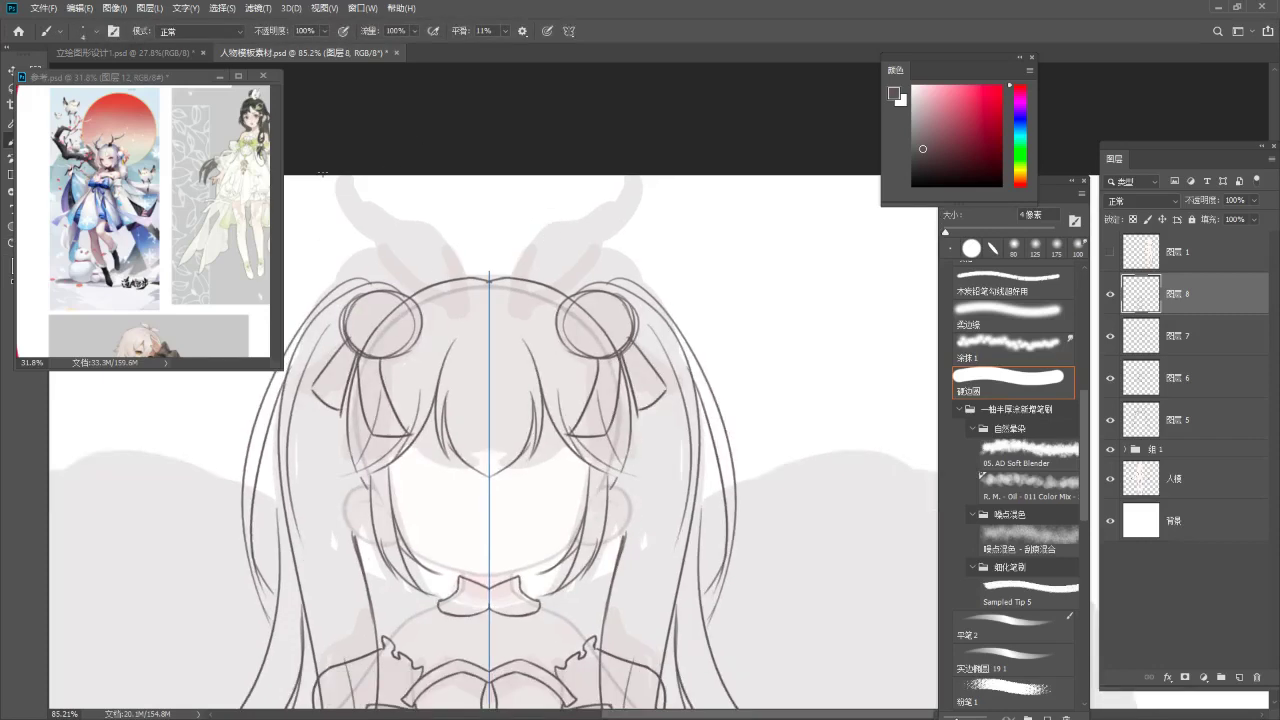
Examine the horned, bat-winged character and the neighbouring images in the reference document for horn ideas.
left_click(167, 226)
left_click_drag(215, 195, 176, 214)
left_click_drag(65, 247, 148, 131)
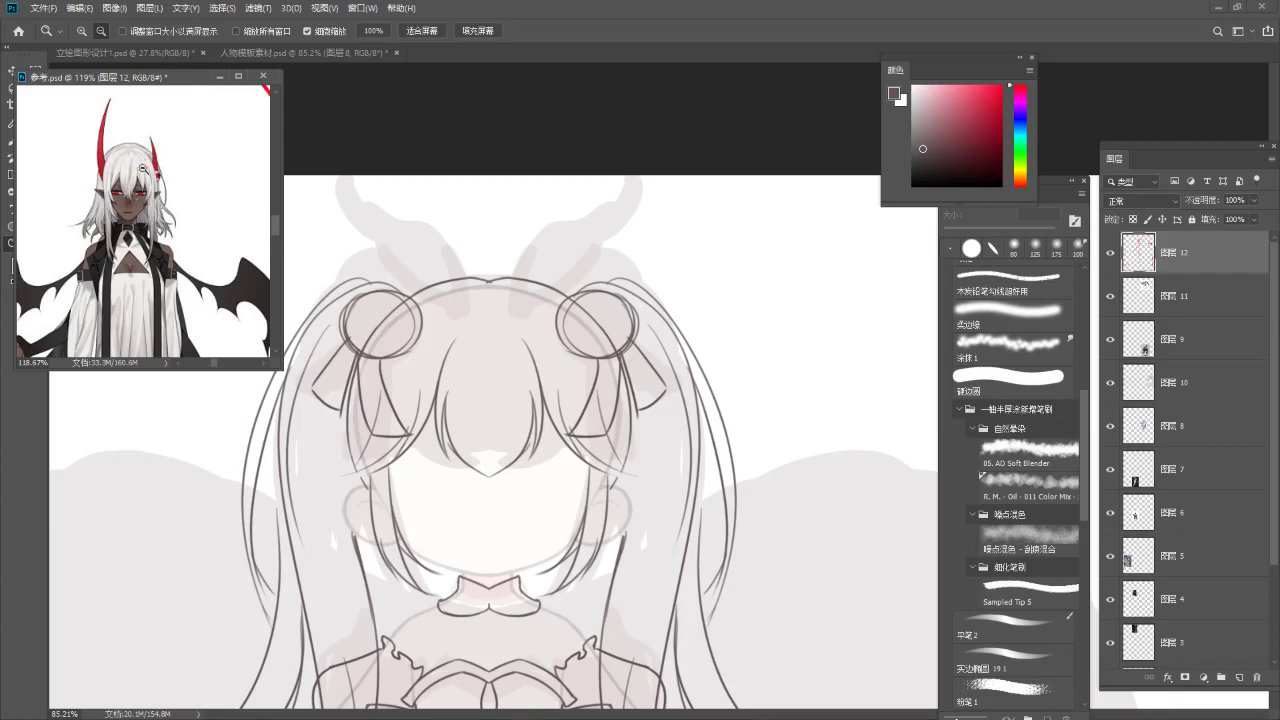
left_click_drag(182, 206, 273, 298)
mouse_move(179, 221)
left_mouse_down()
mouse_move(164, 215)
mouse_move(258, 268)
mouse_move(238, 255)
left_mouse_up()
left_click_drag(229, 176, 156, 352)
left_click_drag(222, 277, 168, 132)
Draw mirrored branching antler-like horns rising from the top of the head over the painted horn shapes.
left_click(681, 436)
left_click_drag(690, 385, 672, 412)
left_click_drag(649, 318, 730, 283)
left_click_drag(726, 412, 688, 338)
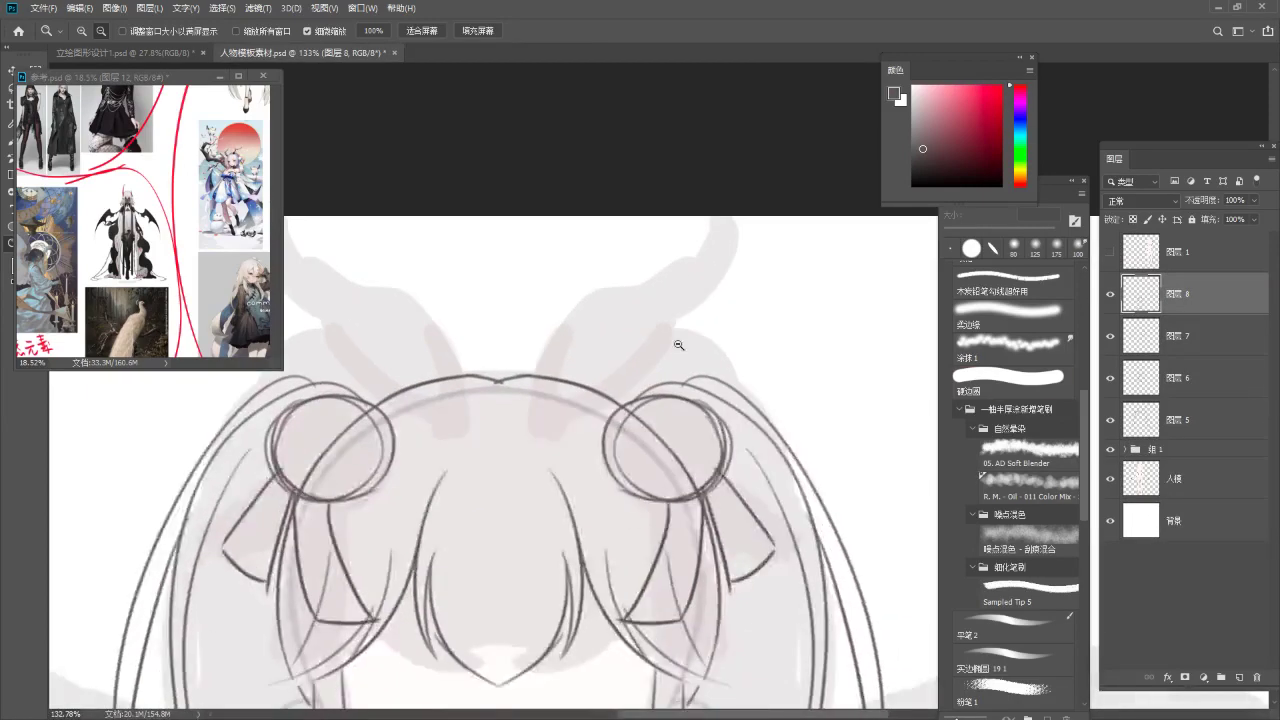
key("b")
mouse_move(534, 419)
left_mouse_down()
mouse_move(552, 325)
mouse_move(558, 350)
mouse_move(531, 377)
left_mouse_up()
key("ctrl+z")
key("ctrl+z")
key("ctrl+z")
left_click_drag(559, 316, 563, 312)
key("ctrl+z")
mouse_move(537, 424)
left_mouse_down()
mouse_move(541, 342)
mouse_move(556, 320)
left_mouse_up()
key("ctrl+z")
mouse_move(546, 336)
left_mouse_down()
mouse_move(562, 309)
mouse_move(555, 391)
mouse_move(600, 249)
mouse_move(583, 307)
left_mouse_up()
key("ctrl+z")
key("ctrl+z")
key("ctrl+z")
key("ctrl+z")
key("ctrl+z")
mouse_move(611, 248)
left_mouse_down()
mouse_move(565, 366)
mouse_move(603, 305)
mouse_move(590, 364)
left_mouse_up()
key("ctrl+z")
left_click_drag(605, 321, 694, 222)
key("ctrl+z")
mouse_move(694, 222)
left_mouse_down()
mouse_move(694, 268)
mouse_move(632, 388)
left_mouse_up()
key("ctrl+z")
mouse_move(694, 256)
left_mouse_down()
mouse_move(656, 360)
mouse_move(554, 430)
mouse_move(565, 430)
mouse_move(556, 324)
left_mouse_up()
scroll(580, 289, "down", 4)
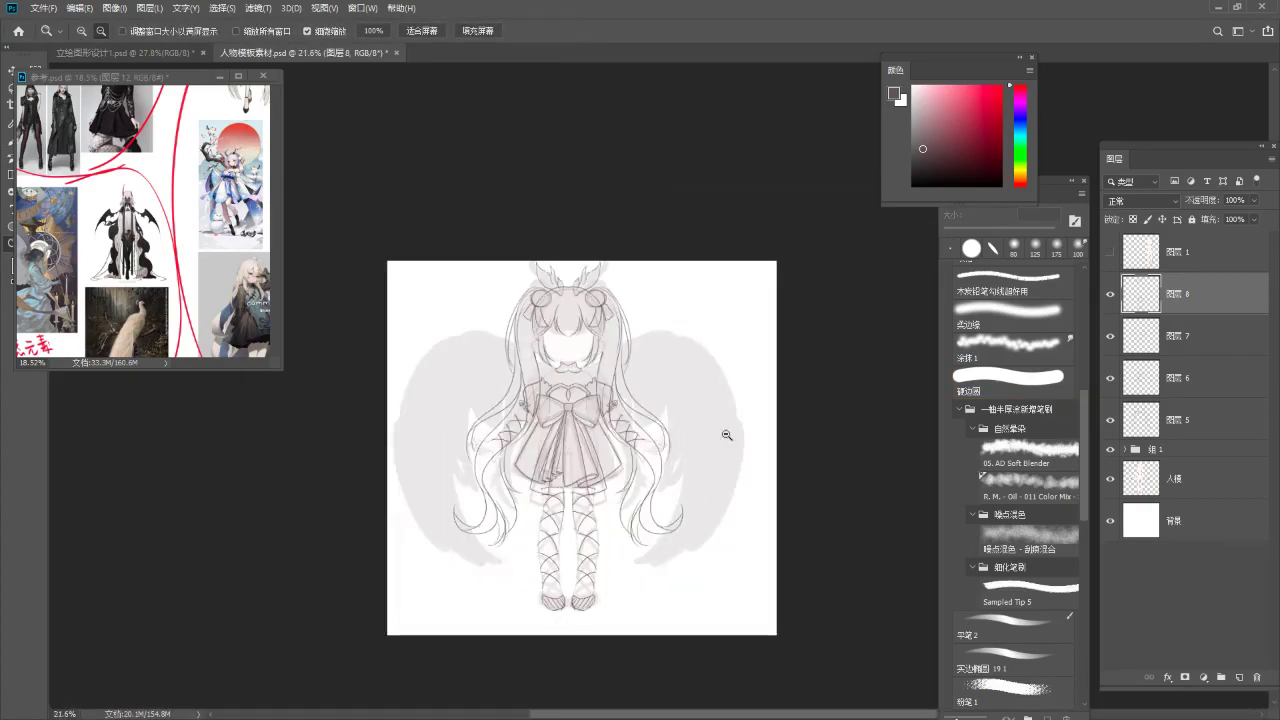
Clean up the horn lines and draw small dark details where the horns meet the hair.
left_click_drag(556, 270, 640, 274)
key("e")
left_click_drag(472, 254, 557, 379)
key("b")
mouse_move(465, 228)
left_mouse_down()
mouse_move(492, 300)
mouse_move(572, 372)
left_mouse_up()
key("ctrl+z")
mouse_move(517, 326)
left_mouse_down()
mouse_move(565, 369)
mouse_move(604, 362)
mouse_move(601, 406)
left_mouse_up()
left_click_drag(586, 393, 595, 403)
left_click_drag(595, 387, 590, 399)
Lasso the horn on the left side of the head and nudge it slightly outward.
key("z")
left_click_drag(557, 323, 469, 312)
left_click_drag(543, 331, 461, 231)
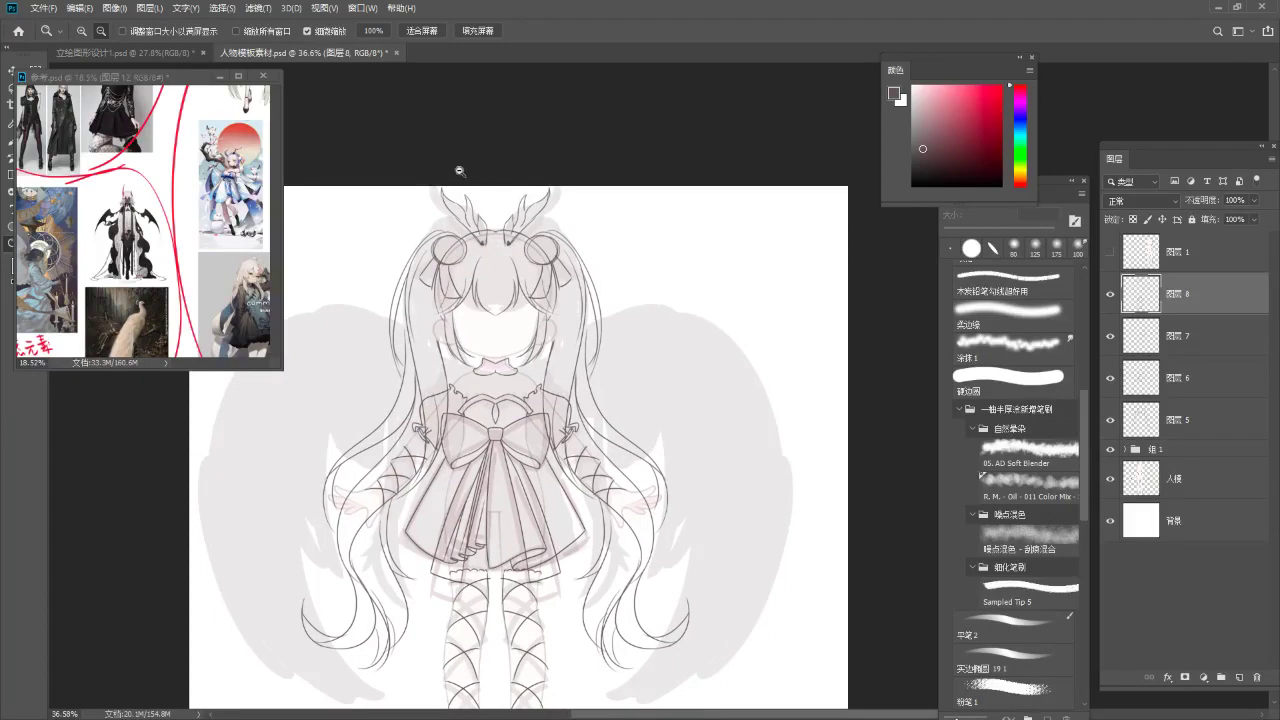
left_click_drag(451, 177, 500, 160)
key("l")
mouse_move(402, 236)
left_mouse_down()
mouse_move(497, 350)
mouse_move(525, 293)
left_mouse_up()
key("ctrl+Left")
key("ctrl+Left")
key("ctrl+Left")
key("ctrl+Left")
key("ctrl+Left")
key("ctrl+Left")
key("ctrl+Left")
key("ctrl+Left")
key("ctrl+Left")
key("ctrl+Left")
key("ctrl+Left")
key("ctrl+Left")
key("ctrl+Left")
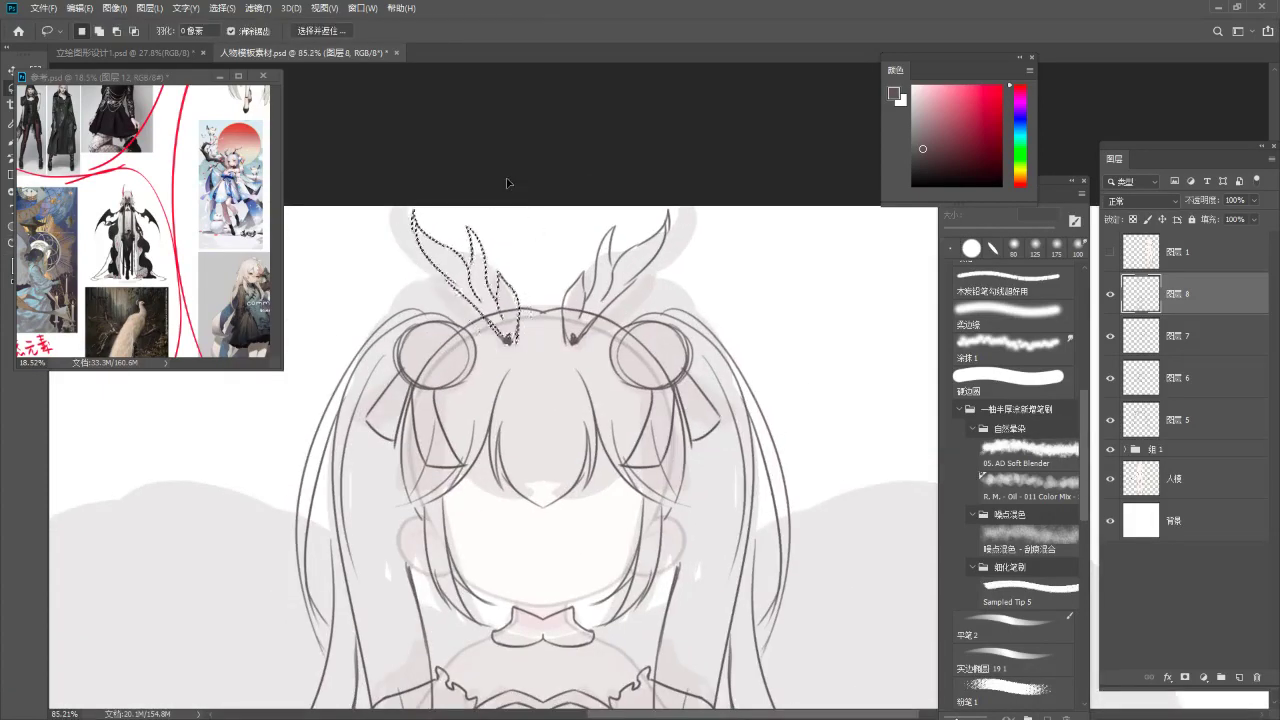
Lasso the horn on the right side of the head and nudge it slightly outward to match.
mouse_move(632, 194)
left_mouse_down()
mouse_move(550, 310)
mouse_move(699, 144)
mouse_move(665, 54)
left_mouse_up()
key("ctrl+Right")
key("ctrl+Right")
key("ctrl+Right")
key("ctrl+Right")
key("ctrl+Right")
key("ctrl+Right")
key("ctrl+Right")
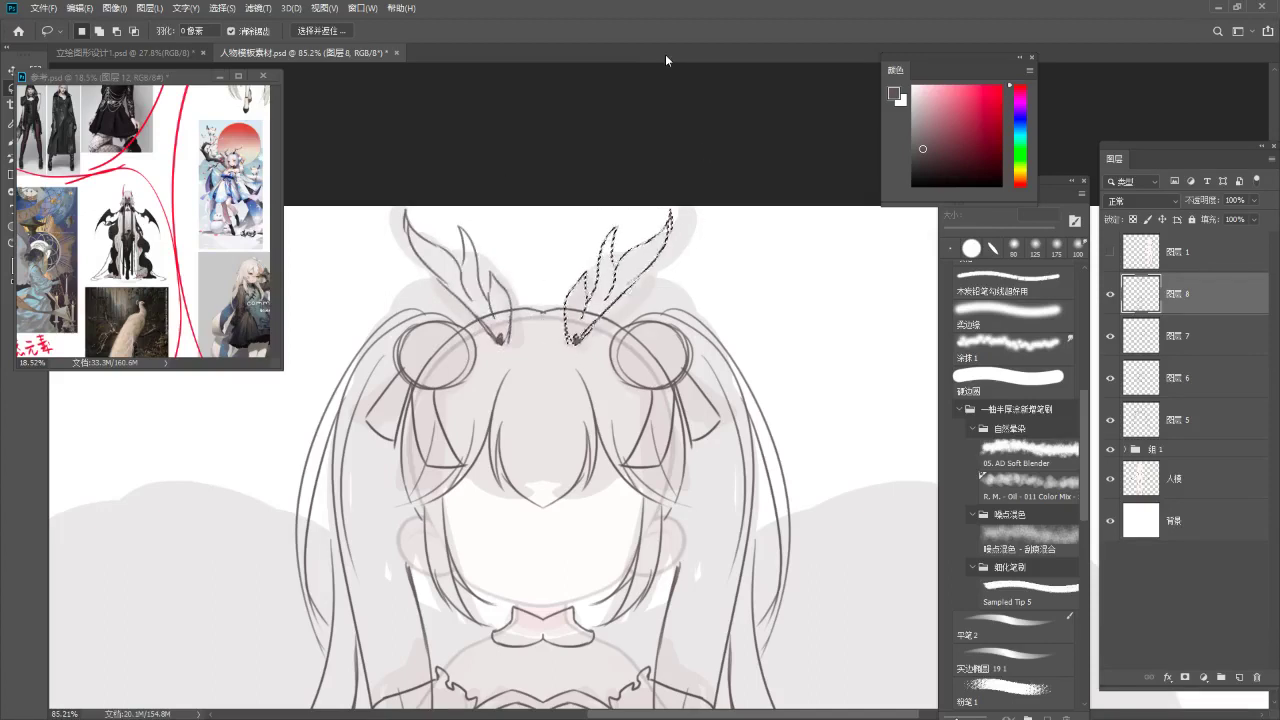
Create a new layer and outline the upper arch of both wings from the shoulders with mirrored strokes.
key("z")
mouse_move(571, 305)
left_mouse_down()
mouse_move(490, 286)
mouse_move(580, 201)
left_mouse_up()
mouse_move(673, 282)
left_mouse_down()
mouse_move(601, 259)
mouse_move(670, 249)
left_mouse_up()
key("b")
key("ctrl+shift+alt+n")
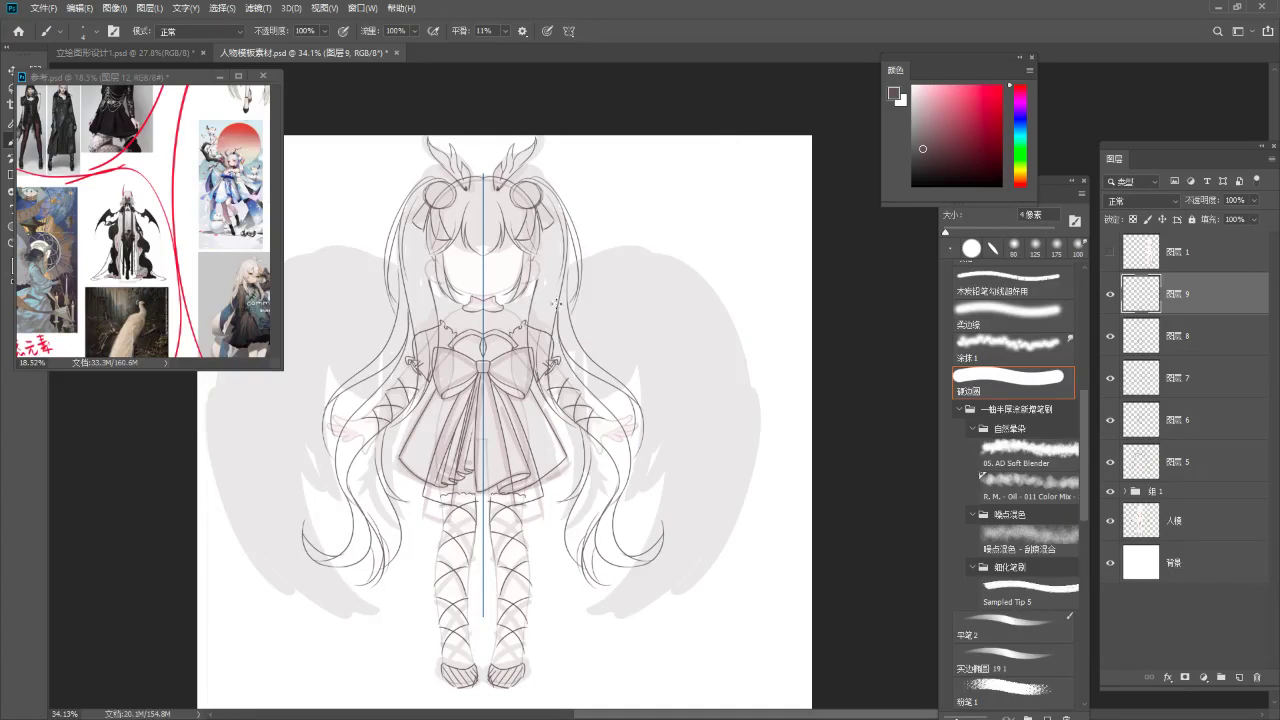
mouse_move(540, 320)
left_mouse_down()
mouse_move(641, 252)
mouse_move(698, 249)
mouse_move(771, 445)
left_mouse_up()
key("ctrl+z")
key("ctrl+z")
key("ctrl+z")
mouse_move(696, 256)
left_mouse_down()
mouse_move(763, 355)
mouse_move(755, 334)
mouse_move(794, 369)
mouse_move(764, 338)
mouse_move(796, 371)
left_mouse_up()
key("ctrl+z")
Draw the inner contour and first curved feather edges of the wings beside the sleeves.
left_click_drag(660, 292, 654, 402)
key("ctrl+z")
mouse_move(640, 256)
left_mouse_down()
mouse_move(629, 413)
mouse_move(678, 378)
left_mouse_up()
key("ctrl+z")
left_click_drag(672, 307, 690, 418)
mouse_move(714, 305)
left_mouse_down()
mouse_move(720, 388)
mouse_move(703, 418)
left_mouse_up()
key("ctrl+z")
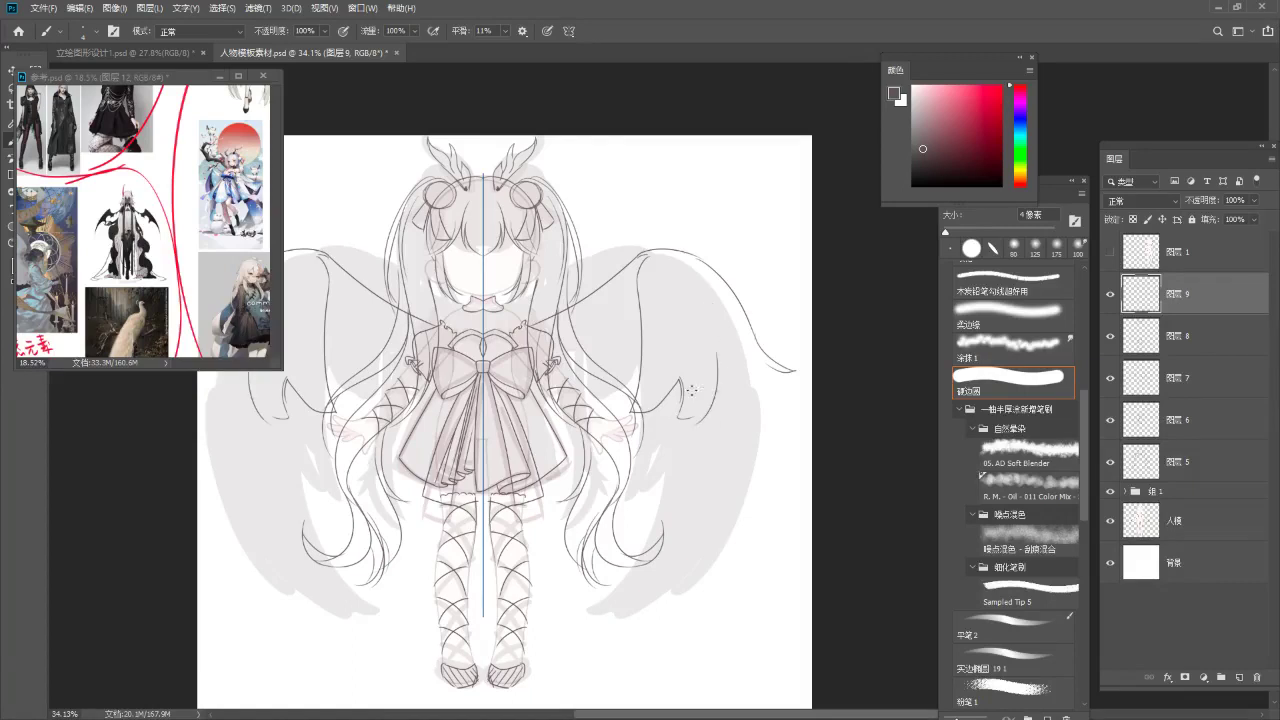
Draw the layered feather tips along the middle and outer edge of both wings.
mouse_move(665, 275)
left_mouse_down()
mouse_move(681, 311)
mouse_move(674, 377)
mouse_move(708, 315)
mouse_move(687, 288)
mouse_move(690, 355)
mouse_move(689, 286)
mouse_move(712, 325)
left_mouse_up()
key("ctrl+z")
key("ctrl+z")
mouse_move(709, 271)
left_mouse_down()
mouse_move(724, 340)
mouse_move(747, 332)
left_mouse_up()
key("ctrl+z")
mouse_move(757, 339)
left_mouse_down()
mouse_move(721, 272)
mouse_move(699, 366)
left_mouse_up()
key("ctrl+z")
mouse_move(699, 366)
left_mouse_down()
mouse_move(716, 310)
mouse_move(744, 349)
left_mouse_up()
key("ctrl+z")
mouse_move(733, 290)
left_mouse_down()
mouse_move(742, 347)
mouse_move(702, 450)
left_mouse_up()
key("ctrl+z")
left_click_drag(728, 334, 697, 459)
Draw short feather strokes along the inner edge of the wings beside the hands.
mouse_move(622, 340)
left_mouse_down()
mouse_move(597, 427)
mouse_move(621, 406)
left_mouse_up()
key("ctrl+z")
left_click_drag(631, 391, 625, 420)
key("ctrl+z")
mouse_move(628, 363)
left_mouse_down()
mouse_move(618, 436)
mouse_move(647, 413)
left_mouse_up()
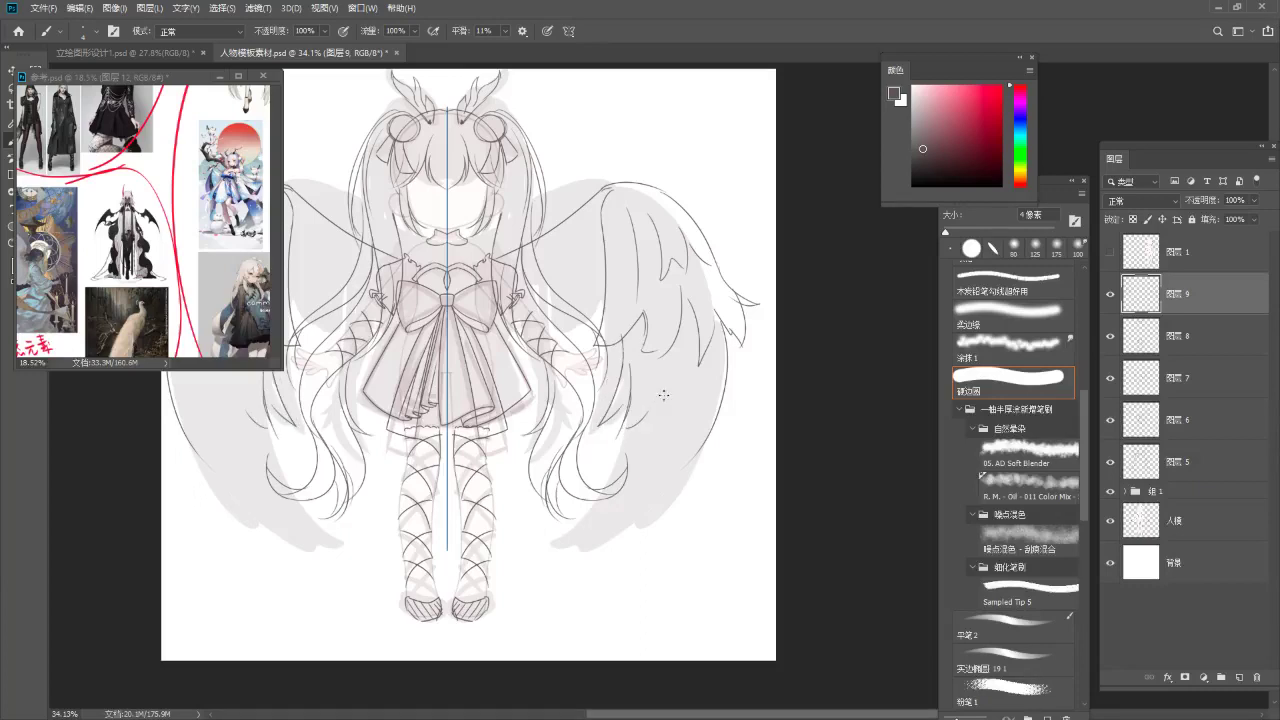
Draw the long flight feathers sweeping down to the lower wing tips on both sides.
key("ctrl+z")
left_click_drag(726, 379, 695, 481)
left_click_drag(649, 389, 598, 528)
key("ctrl+z")
mouse_move(648, 367)
left_mouse_down()
mouse_move(569, 535)
mouse_move(637, 497)
left_mouse_up()
mouse_move(686, 392)
left_mouse_down()
mouse_move(622, 507)
mouse_move(685, 405)
mouse_move(614, 540)
left_mouse_up()
key("ctrl+z")
mouse_move(674, 462)
left_mouse_down()
mouse_move(602, 523)
mouse_move(672, 471)
mouse_move(635, 502)
mouse_move(673, 480)
mouse_move(637, 541)
left_mouse_up()
left_click_drag(728, 401, 628, 544)
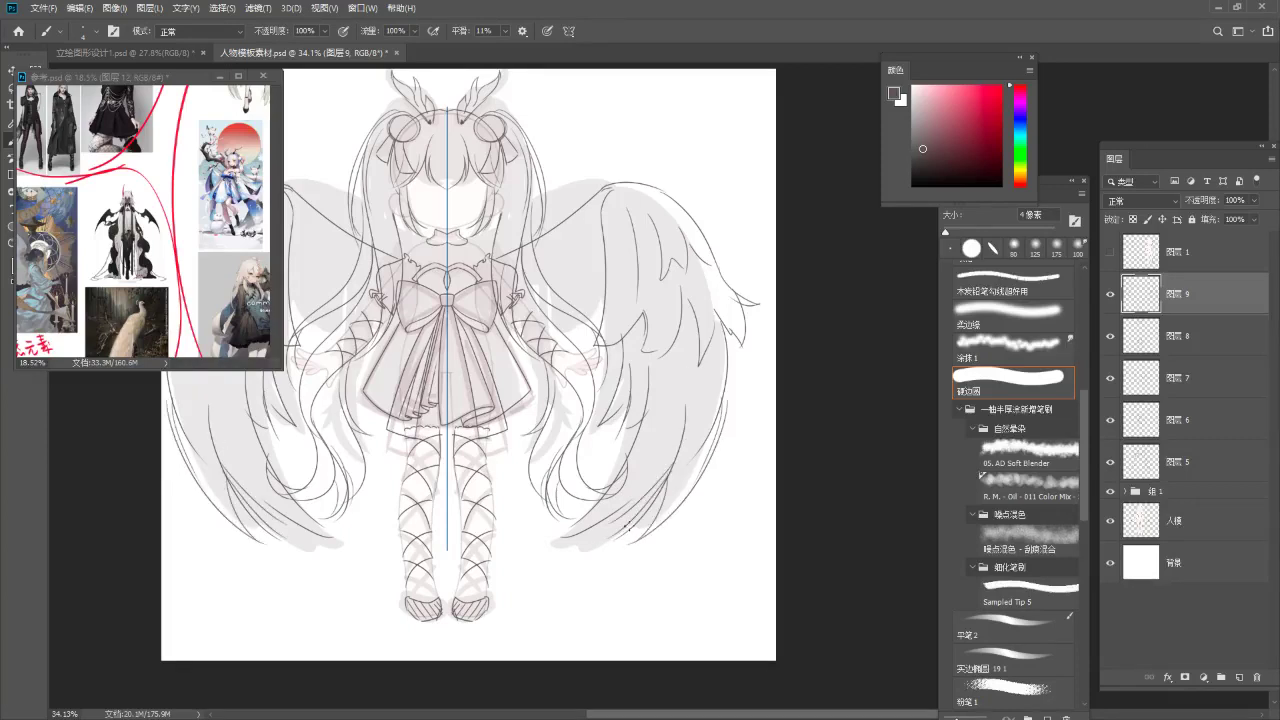
mouse_move(664, 488)
left_mouse_down()
mouse_move(590, 535)
mouse_move(560, 538)
mouse_move(629, 468)
left_mouse_up()
key("z")
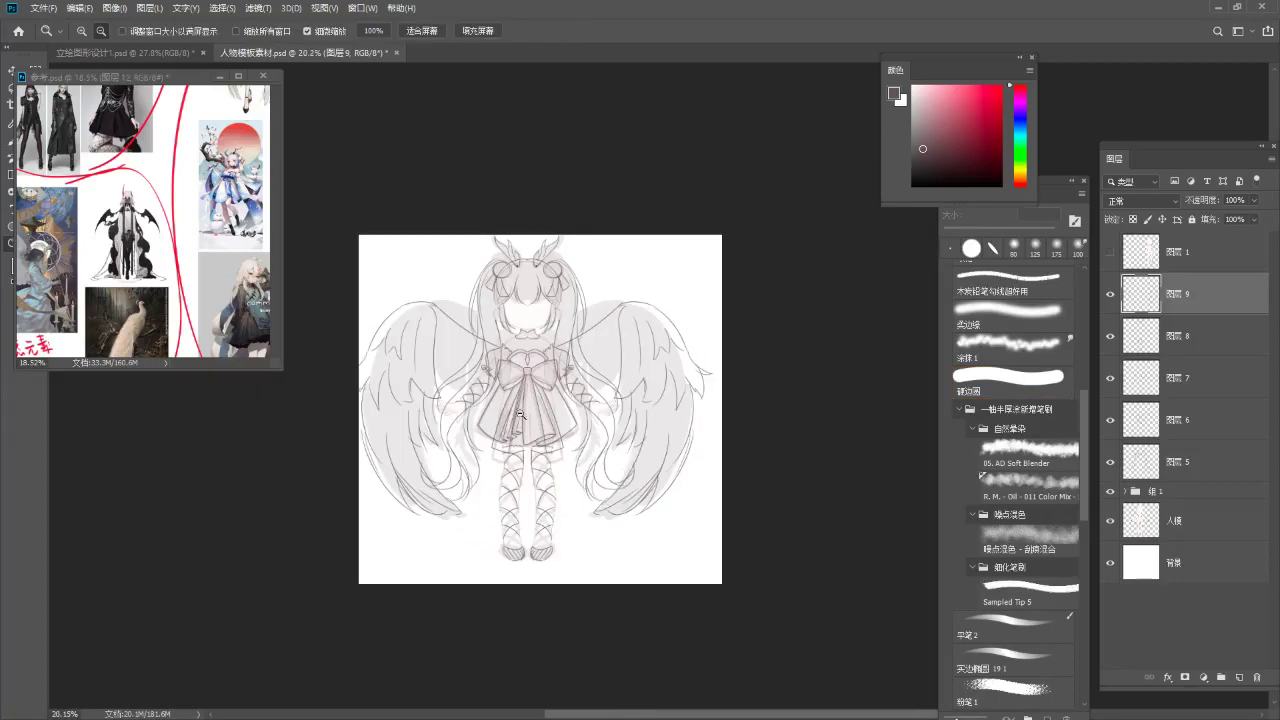
Try thicker outlines along the upper arches of both wings with the 10 px brush, undoing unwanted strokes.
left_click_drag(519, 418, 556, 400)
left_click_drag(541, 354, 651, 358)
key("b")
key("]")
key("]")
key("]")
key("]")
key("]")
key("]")
key("]")
key("]")
key("[")
key("[")
mouse_move(361, 232)
left_mouse_down()
mouse_move(402, 193)
mouse_move(462, 190)
left_mouse_up()
key("ctrl+z")
key("ctrl+z")
mouse_move(361, 239)
left_mouse_down()
mouse_move(473, 196)
mouse_move(444, 186)
mouse_move(466, 210)
mouse_move(460, 280)
left_mouse_up()
key("ctrl+z")
key("ctrl+z")
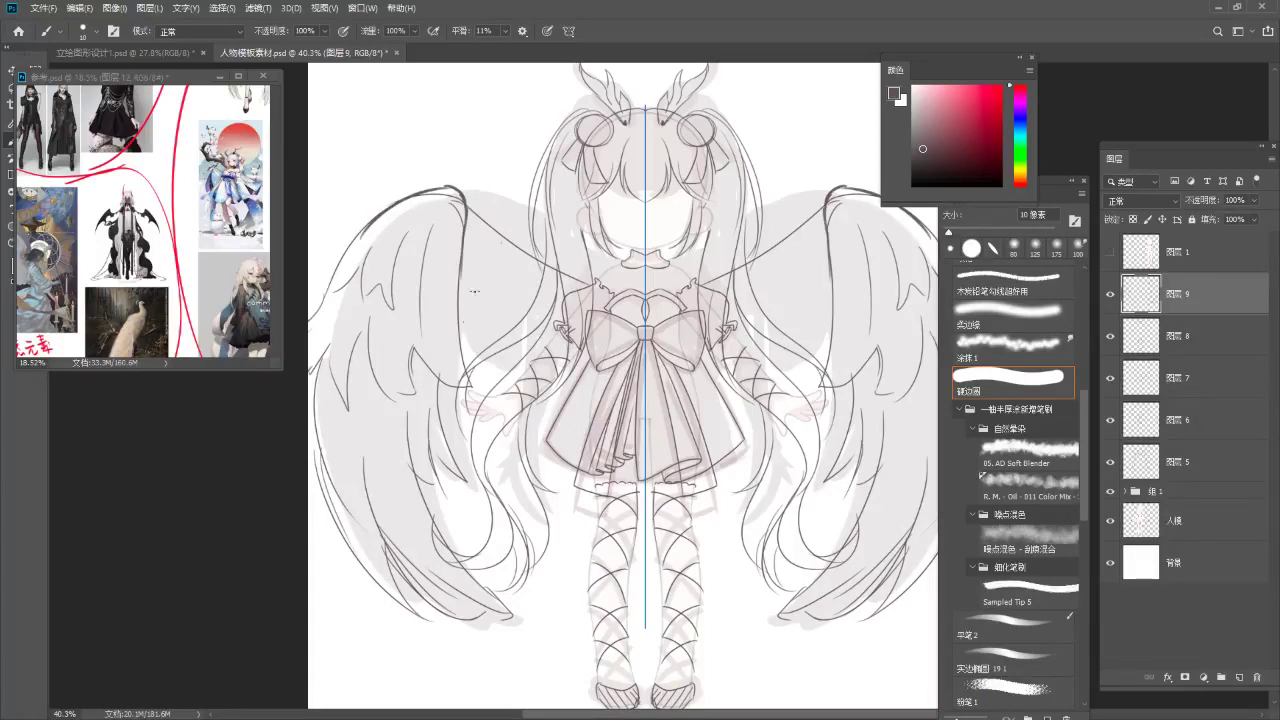
Darken the inner wing edges from the arches down to the shoulders and add short accent strokes beside the arms.
mouse_move(467, 198)
left_mouse_down()
mouse_move(551, 266)
mouse_move(514, 238)
mouse_move(537, 225)
left_mouse_up()
key("ctrl+z")
key("alt+space")
mouse_move(493, 264)
left_mouse_down()
mouse_move(491, 334)
mouse_move(508, 344)
left_mouse_up()
key("ctrl+z")
mouse_move(530, 294)
left_mouse_down()
mouse_move(518, 323)
mouse_move(528, 333)
mouse_move(569, 312)
mouse_move(510, 297)
left_mouse_up()
key("alt+space")
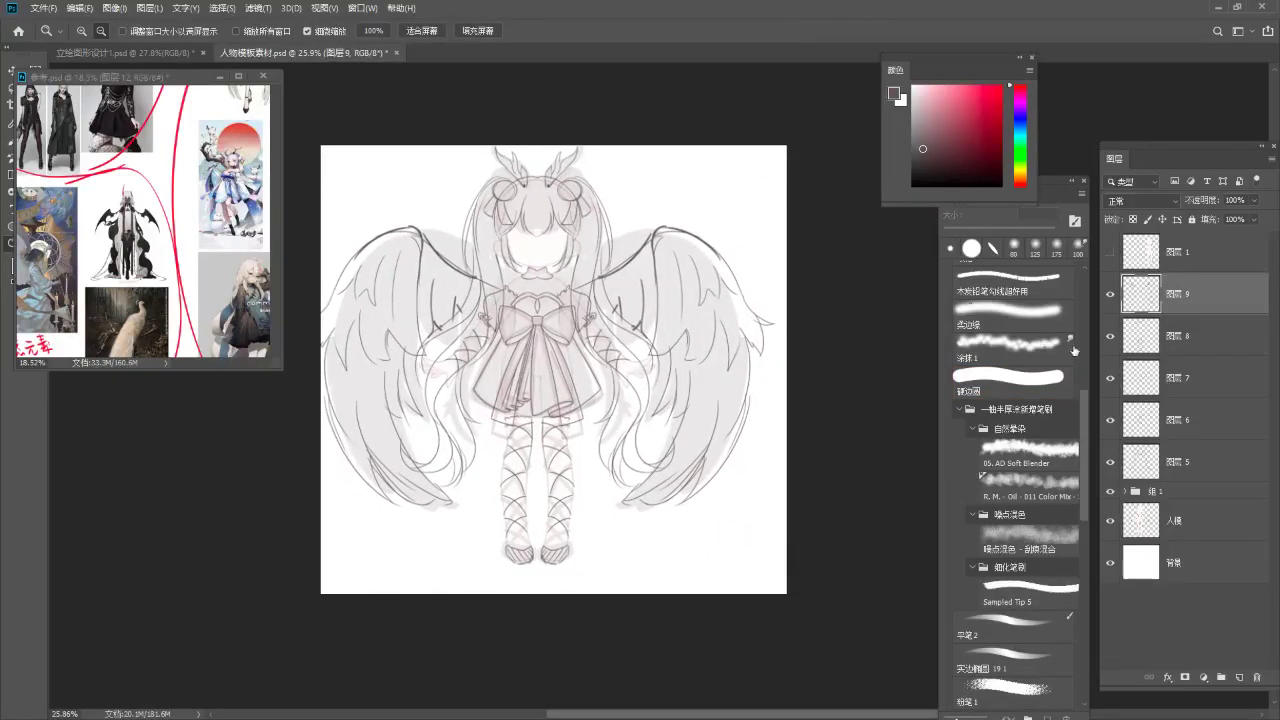
Hide the painted silhouette group 组 1 and turn off the brush's paint symmetry.
left_click(1110, 492)
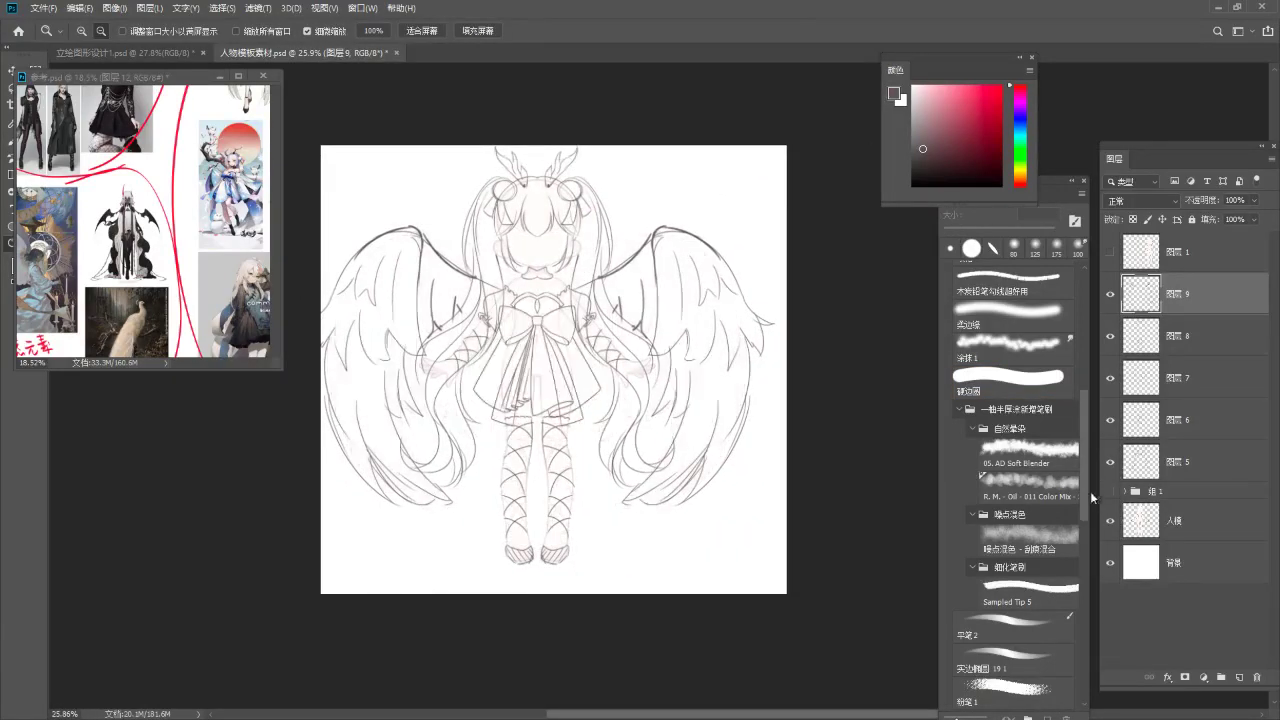
left_click_drag(662, 370, 682, 362)
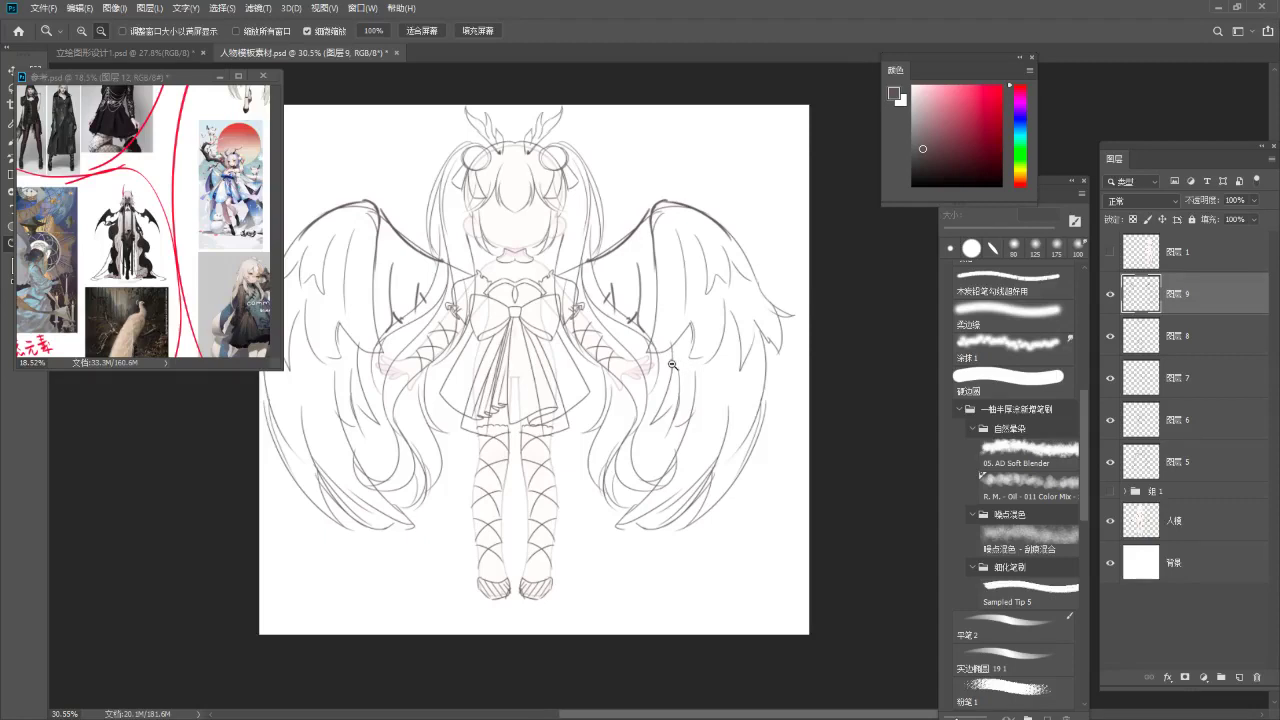
key("b")
key("ctrl+semicolon")
left_click_drag(735, 560, 747, 519)
key("ctrl+z")
left_click(569, 31)
left_click(600, 48)
Show the whole reference board beside the drawing and save the character document.
left_click(228, 260)
scroll(228, 260, "down", 6)
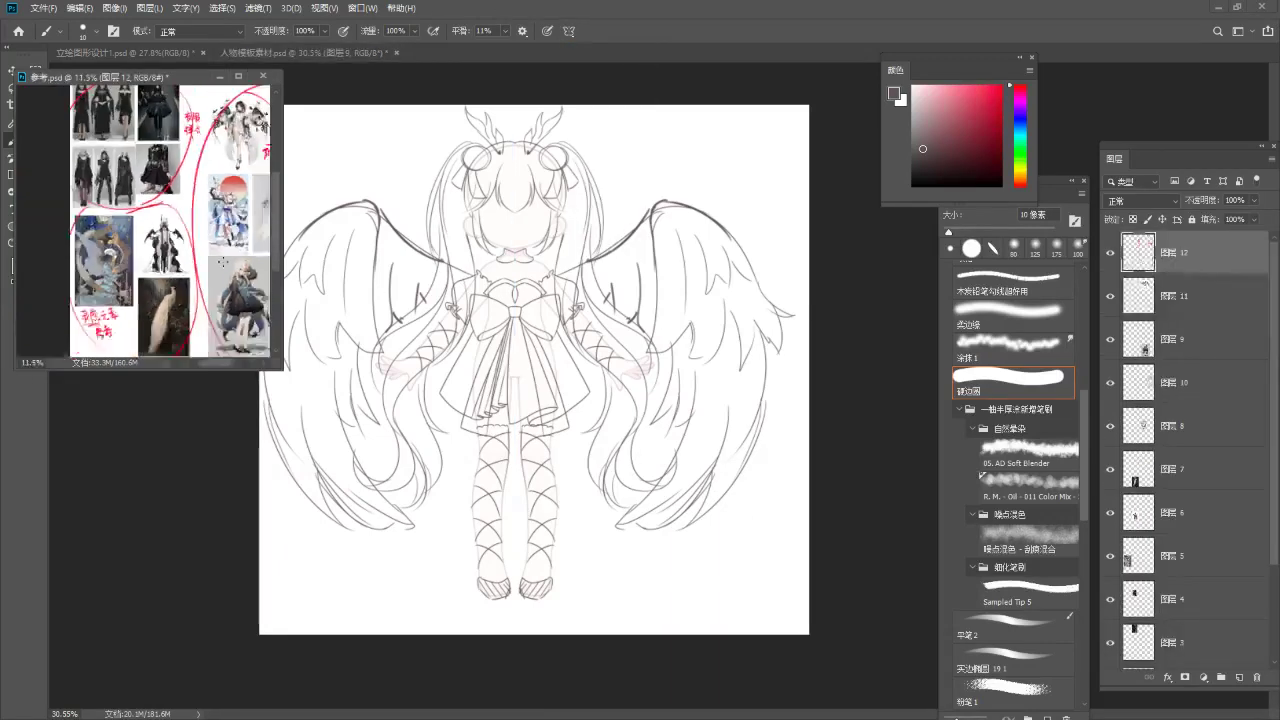
left_click(644, 374)
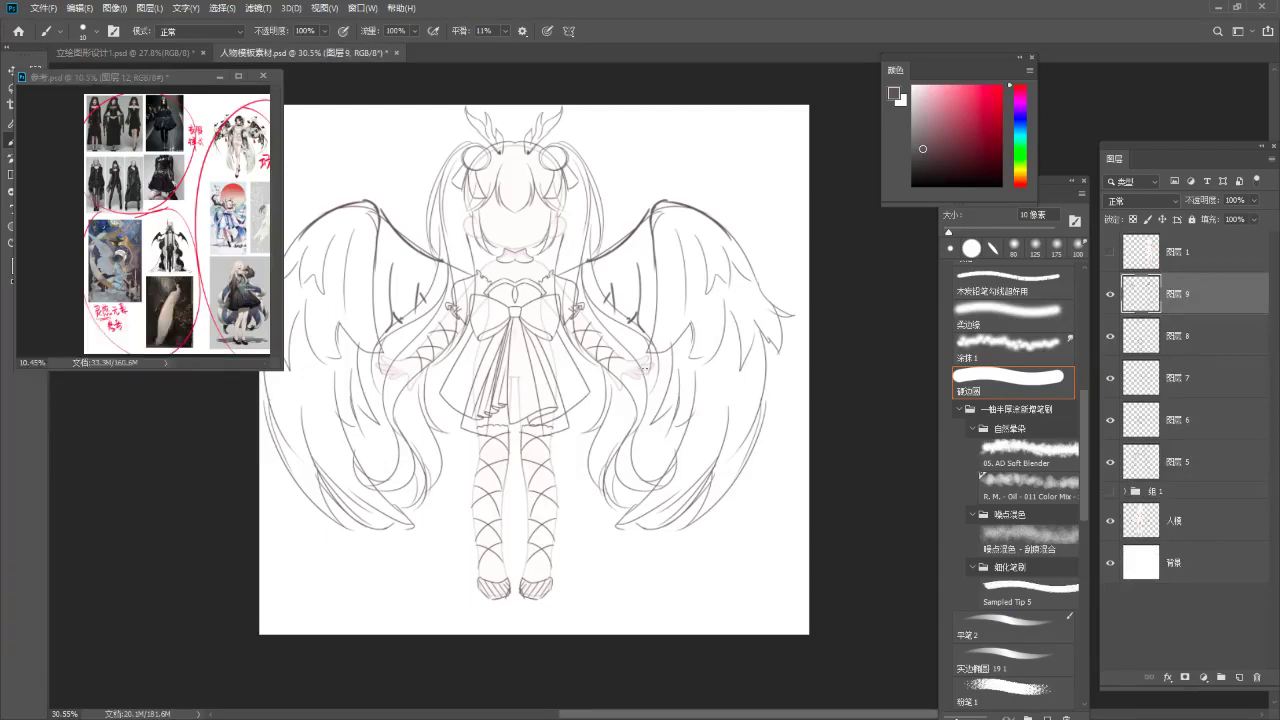
left_click_drag(496, 272, 505, 312)
key("ctrl+s")
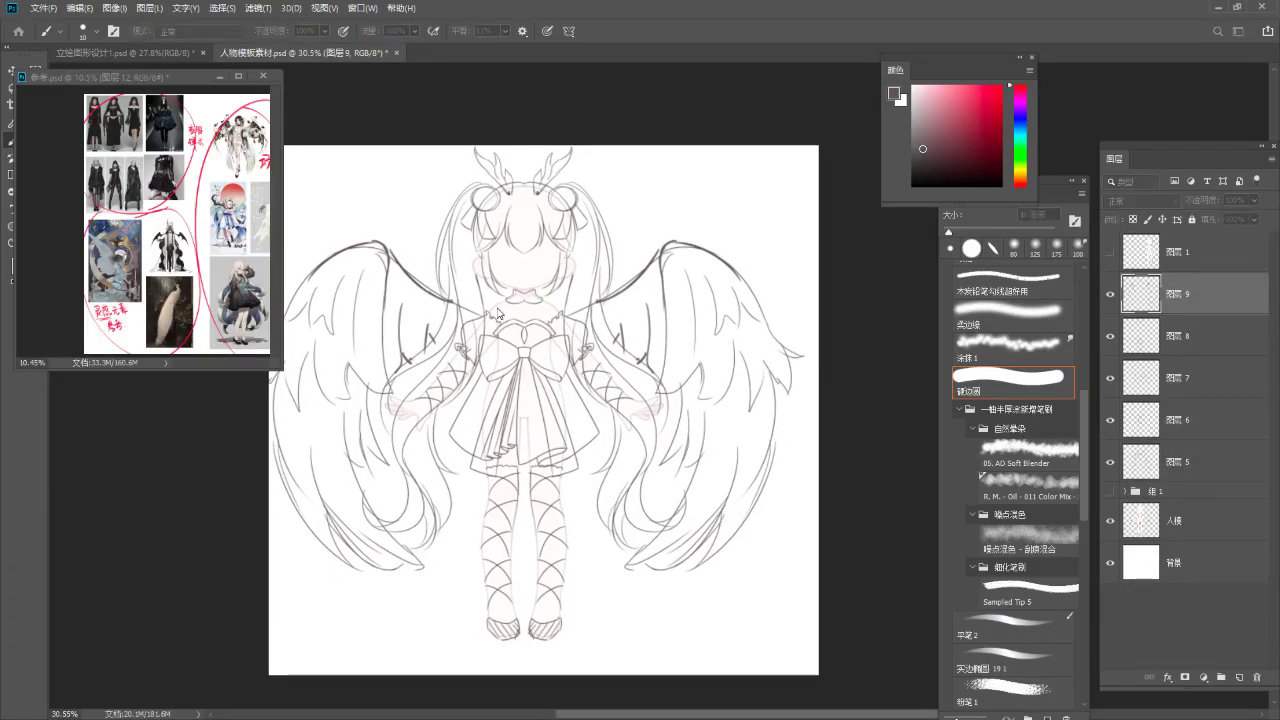
Handwrite "Lv 5" on a new layer in the blank area above the wing and underline it.
key("ctrl+shift+alt+n")
left_click_drag(703, 149, 724, 190)
mouse_move(729, 168)
left_mouse_down()
mouse_move(724, 202)
mouse_move(746, 170)
mouse_move(768, 190)
left_mouse_up()
key("ctrl+z")
left_click_drag(768, 160, 788, 159)
left_click_drag(708, 218, 784, 207)
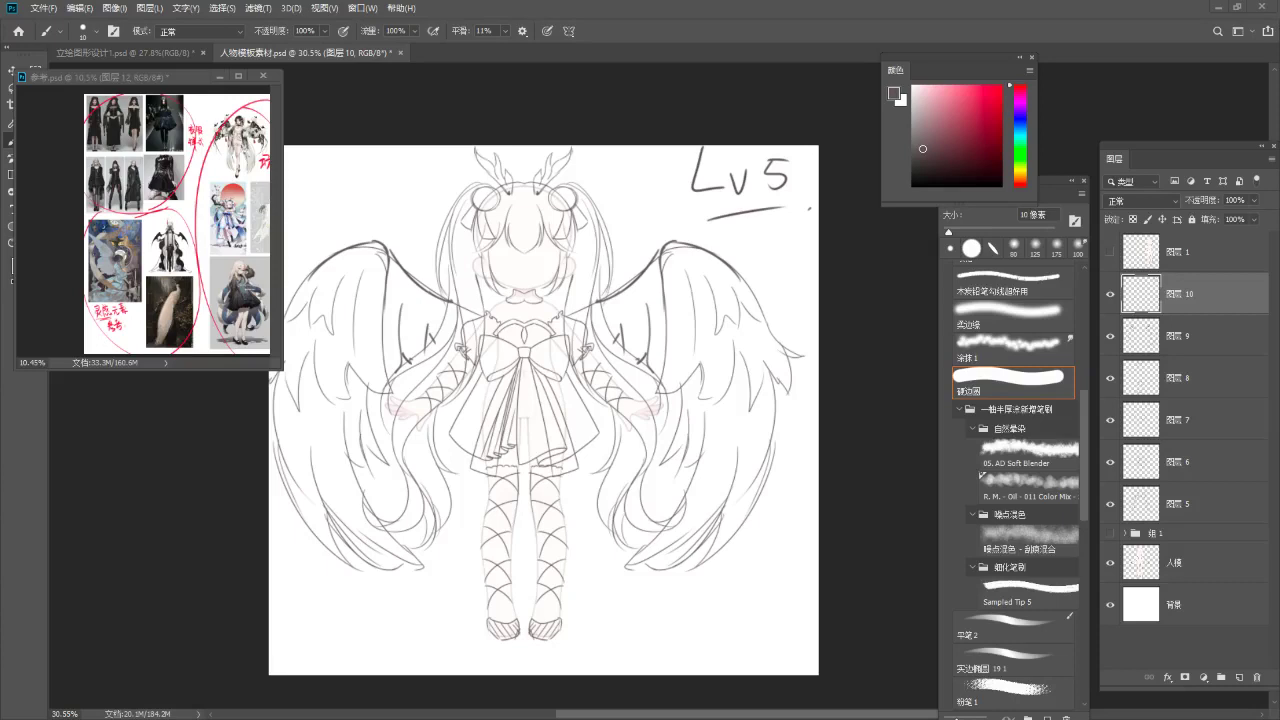
Switch to the homework notes in Notepad and highlight 人物模板画 in the first assignment line.
key("alt+Tab")
left_click_drag(554, 103, 574, 122)
left_click(424, 338)
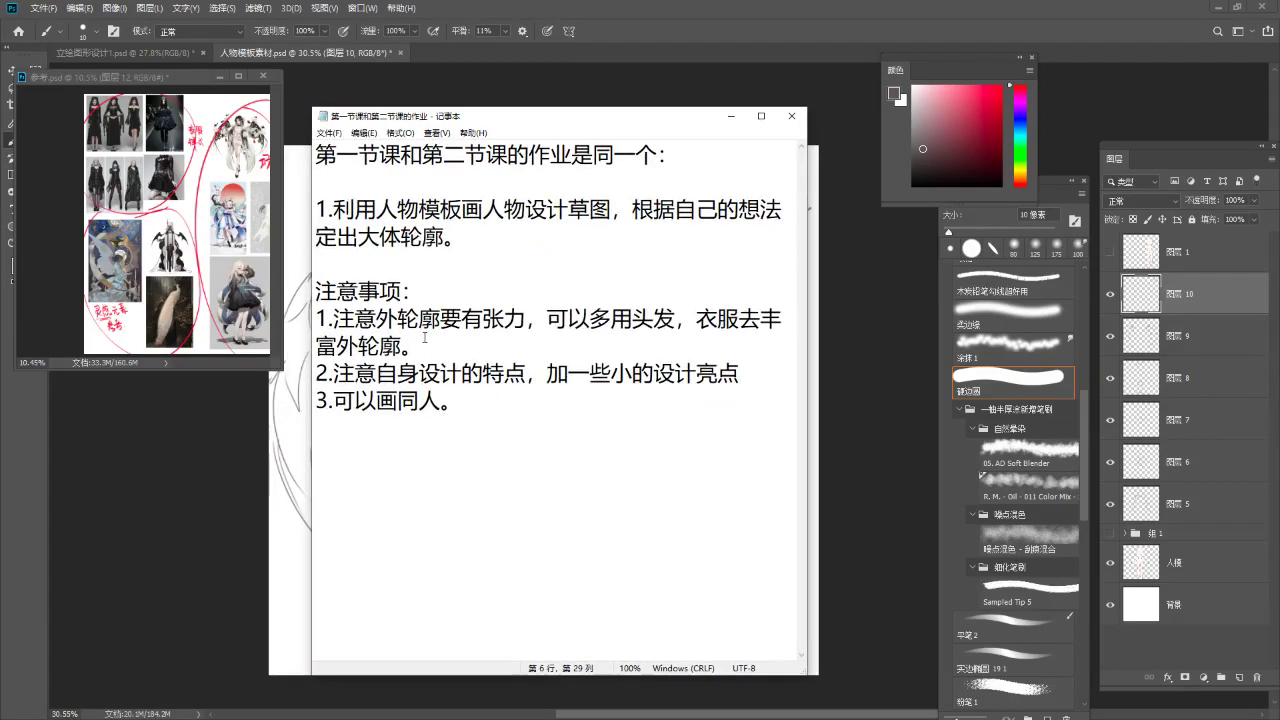
left_click_drag(376, 209, 484, 209)
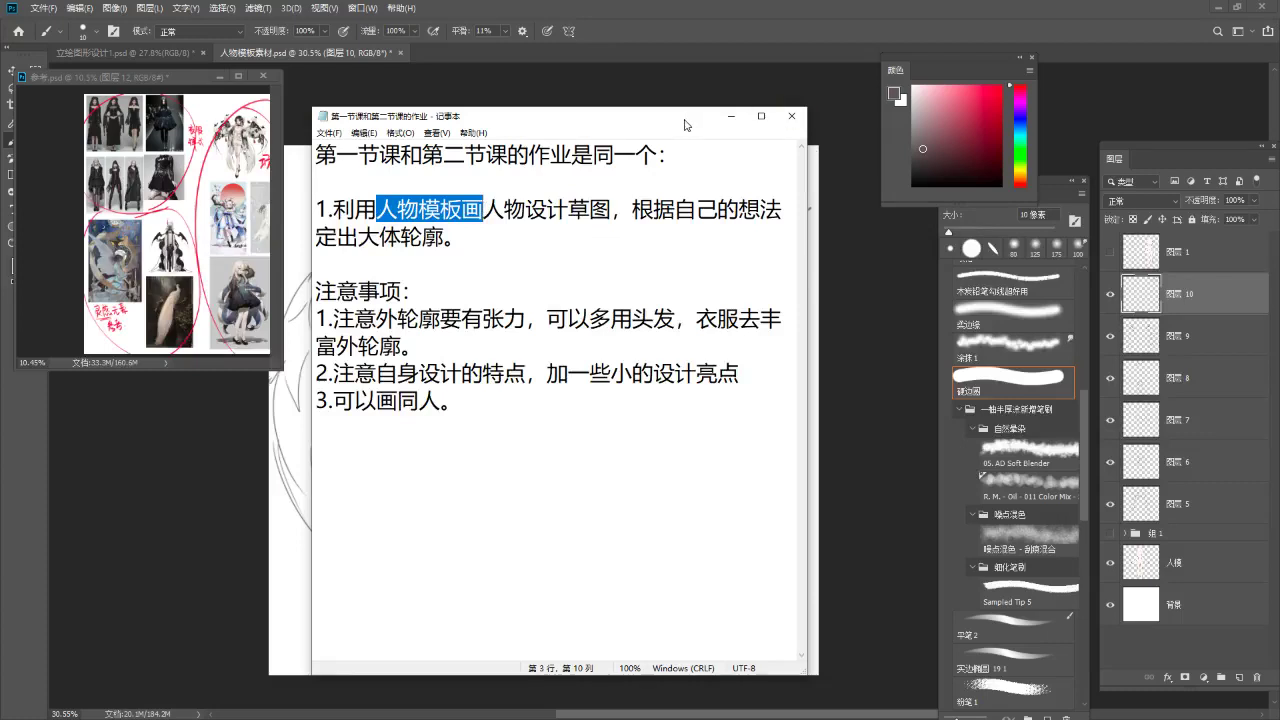
Move the homework notes off the canvas and compare the line art with the 人模 template layer hidden and shown.
mouse_move(684, 124)
left_mouse_down()
mouse_move(1100, 111)
mouse_move(1060, 164)
left_mouse_up()
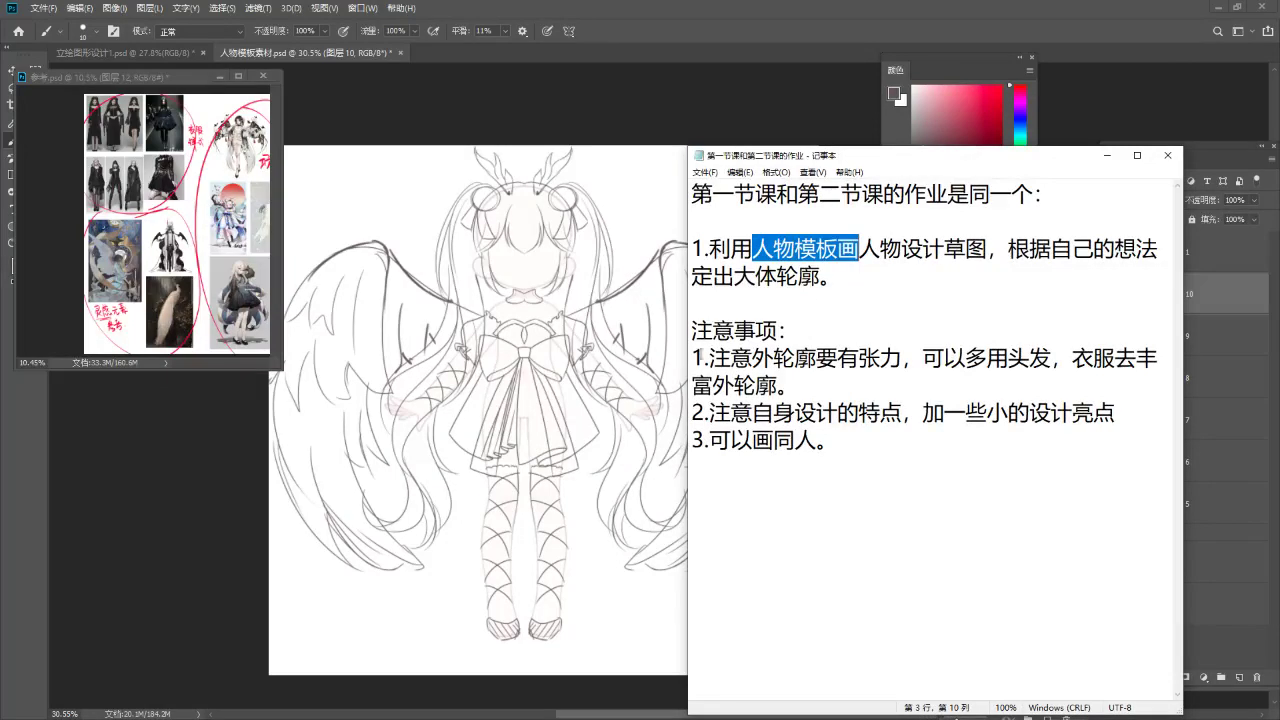
left_click_drag(990, 164, 992, 178)
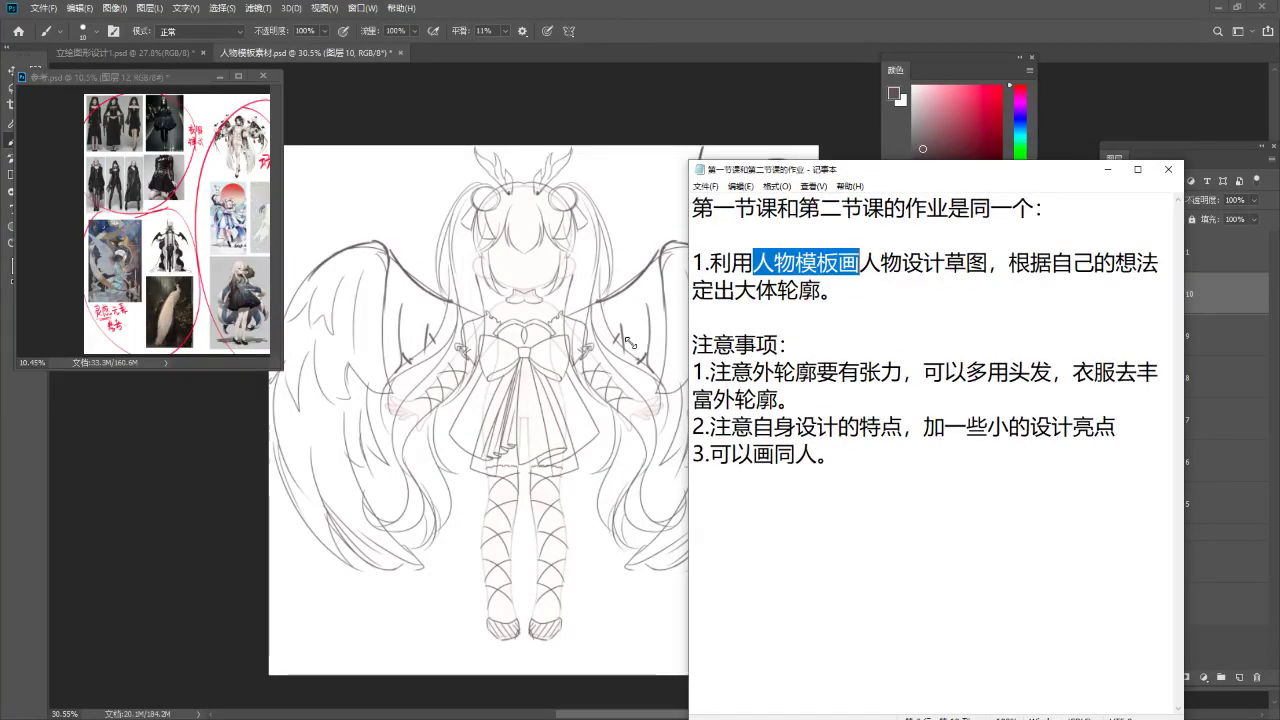
mouse_move(1025, 178)
left_mouse_down()
mouse_move(971, 193)
mouse_move(0, 152)
left_mouse_up()
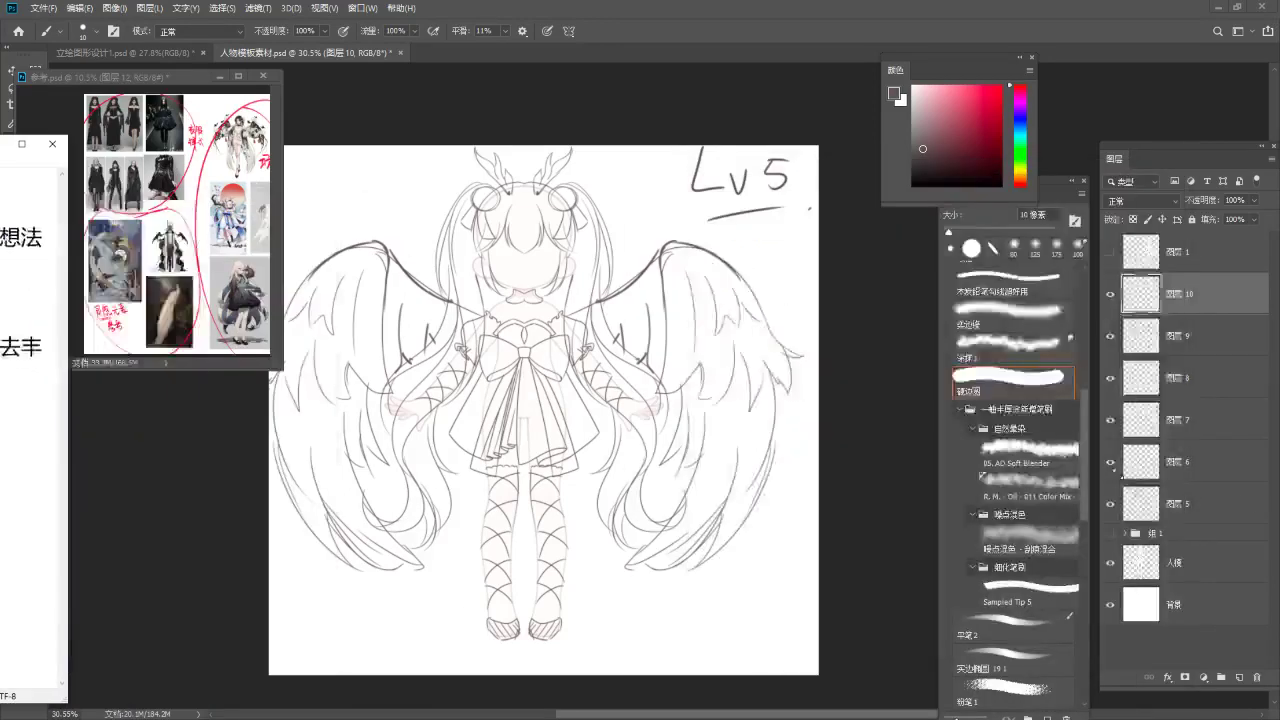
left_click(1110, 563)
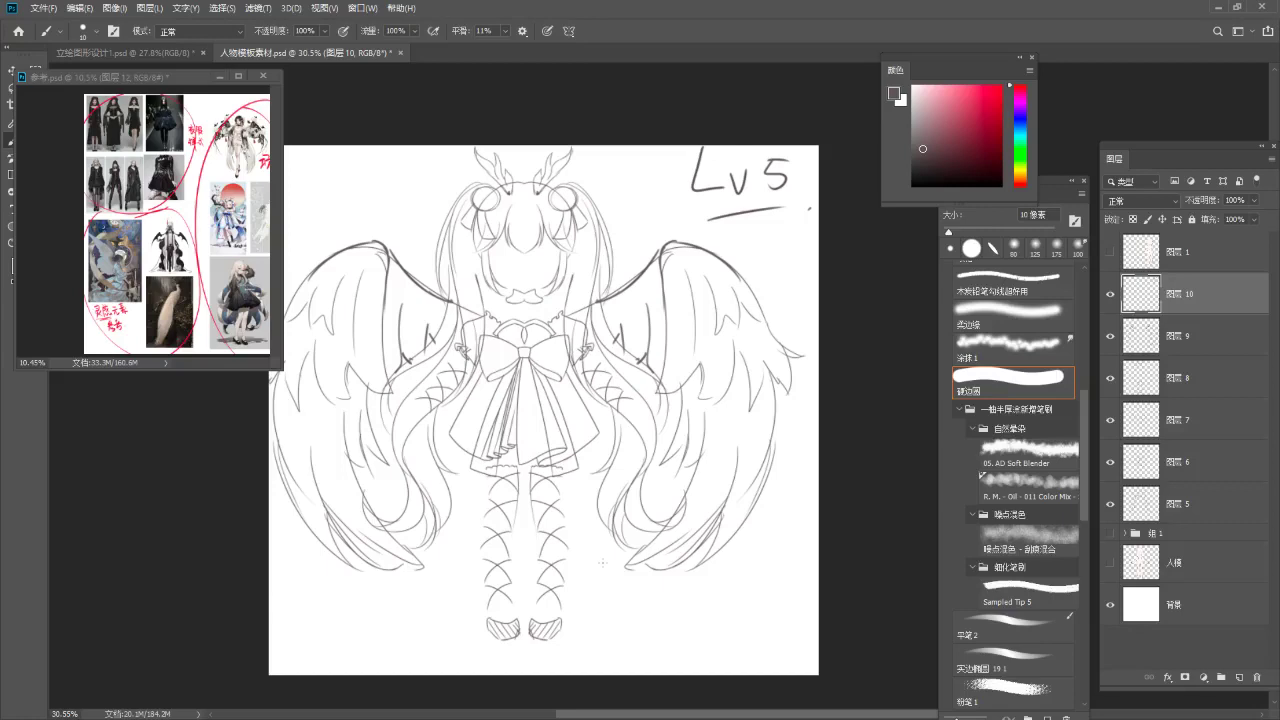
left_click(1108, 562)
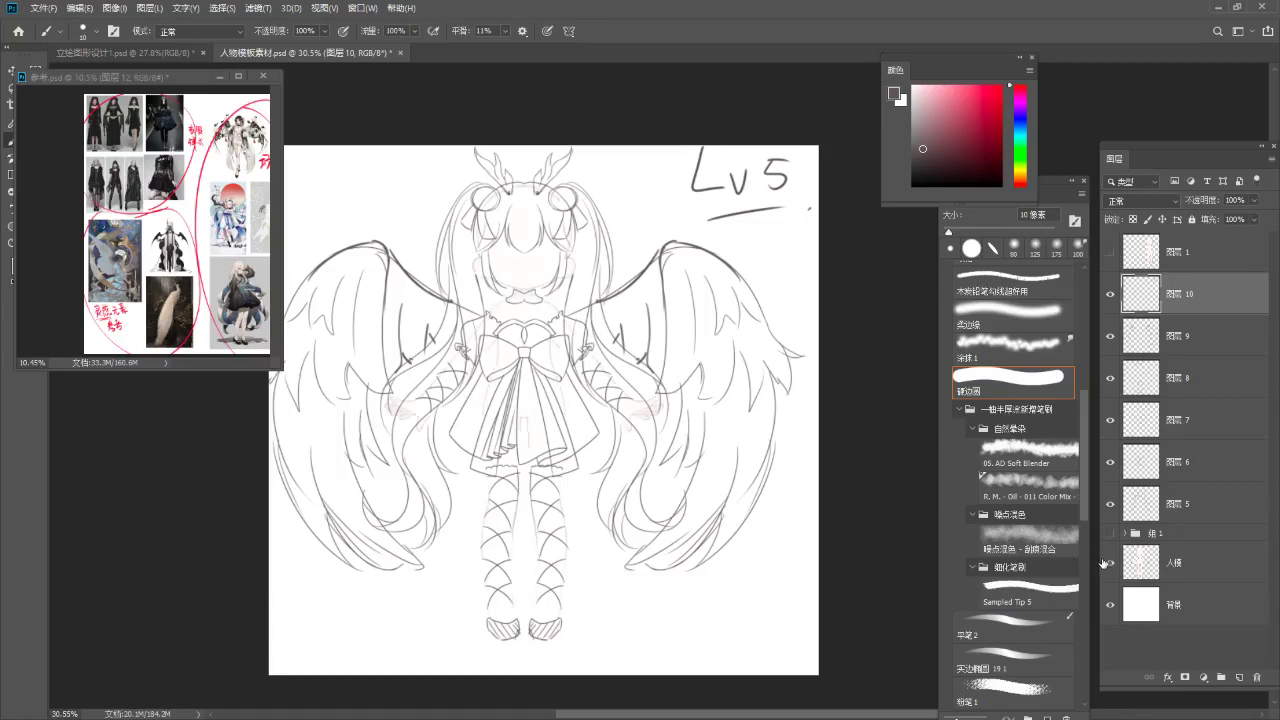
Bring the homework notes back and highlight the first reminder about outline tension and enriching the outer contour.
left_click_drag(0, 150, 831, 155)
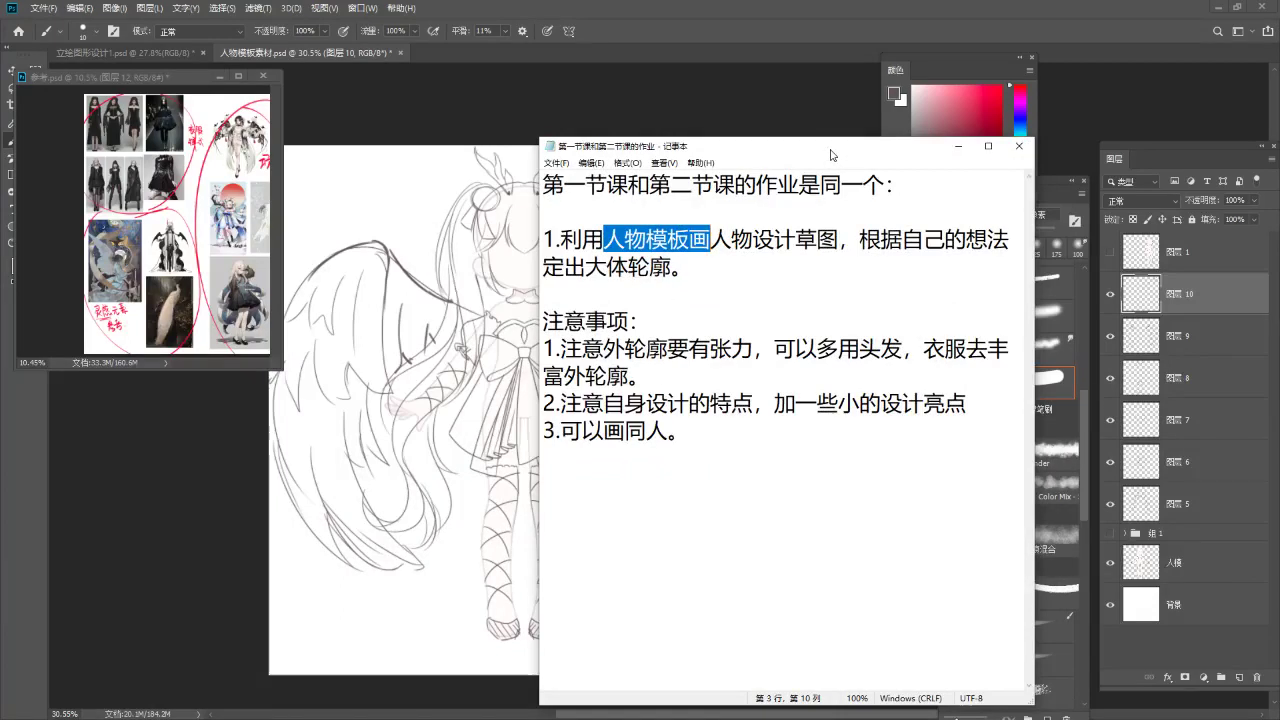
left_click_drag(830, 155, 806, 136)
left_click(826, 437)
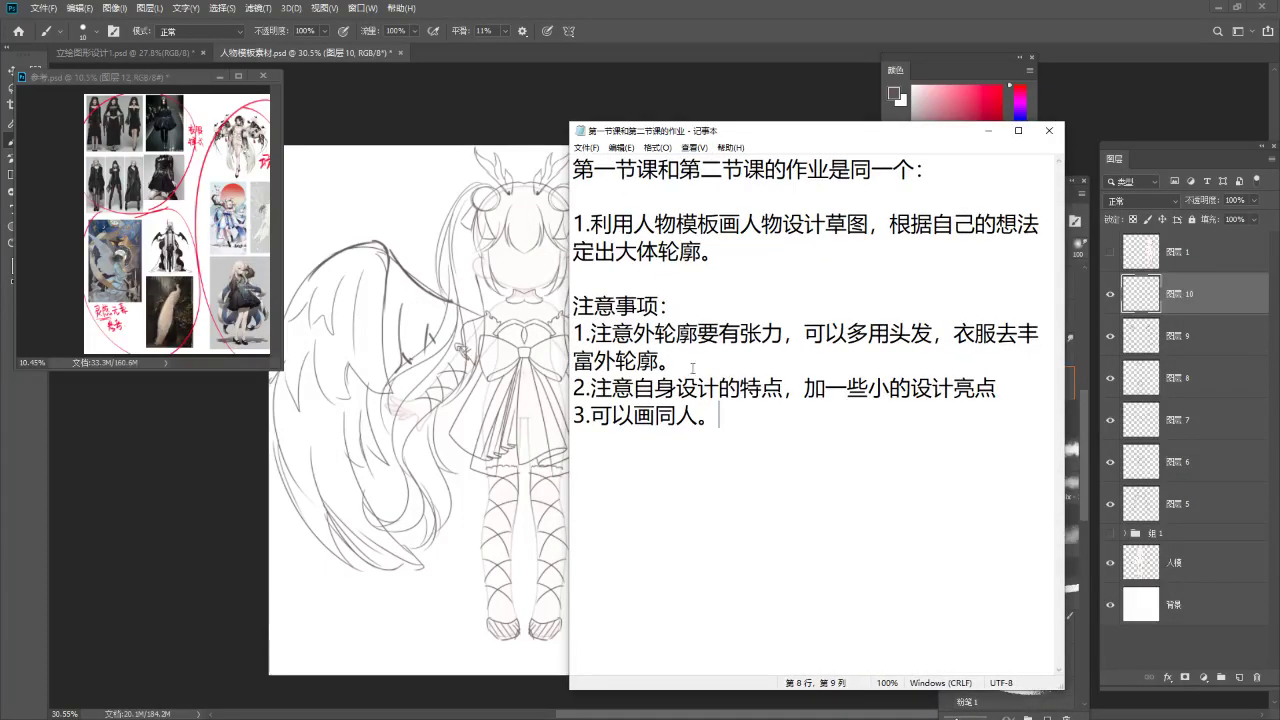
left_click_drag(633, 333, 934, 333)
left_click(952, 333)
left_click_drag(614, 360, 660, 360)
left_click_drag(855, 133, 1042, 133)
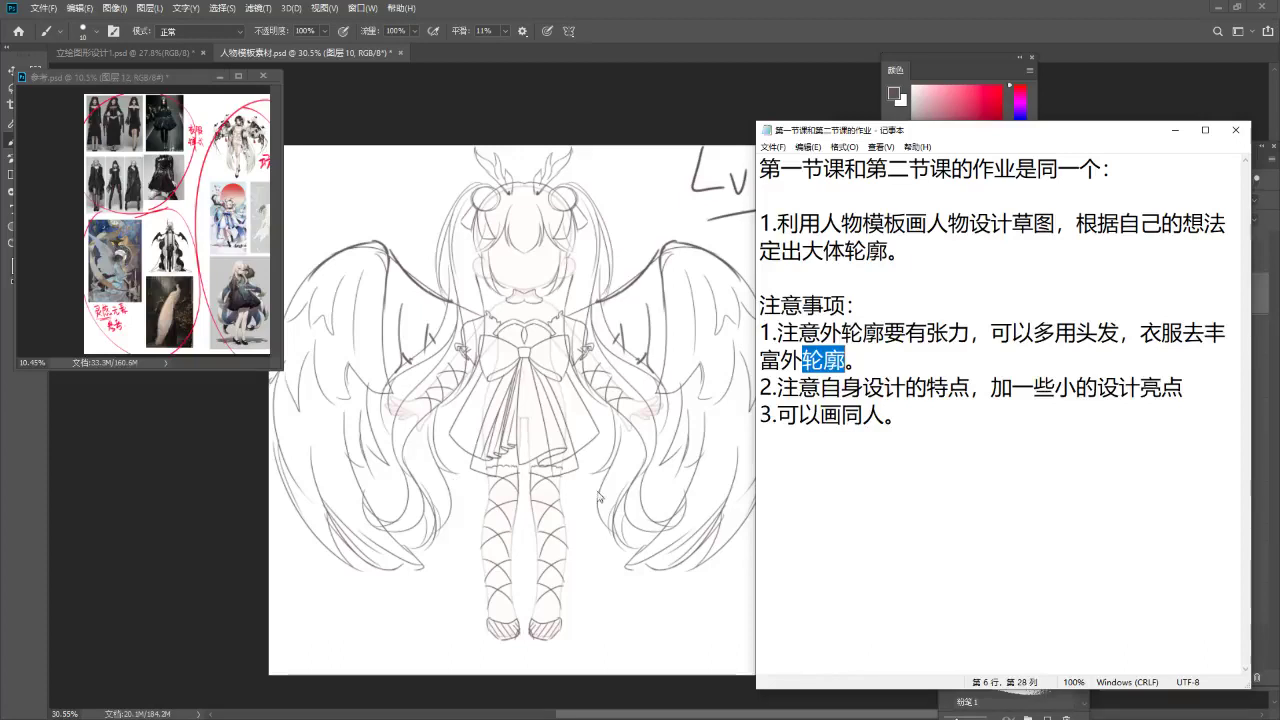
Highlight the second reminder about design features and small highlights, and the third reminder about fan art.
left_click(990, 541)
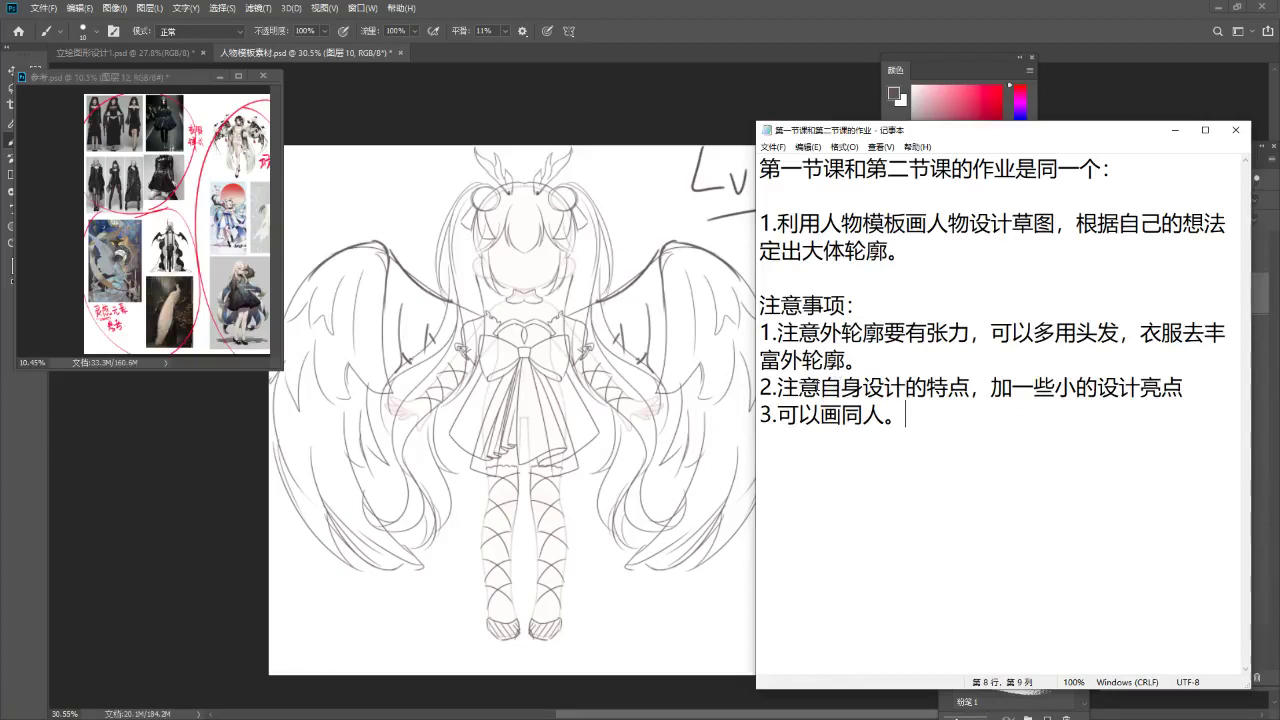
left_click_drag(832, 388, 970, 388)
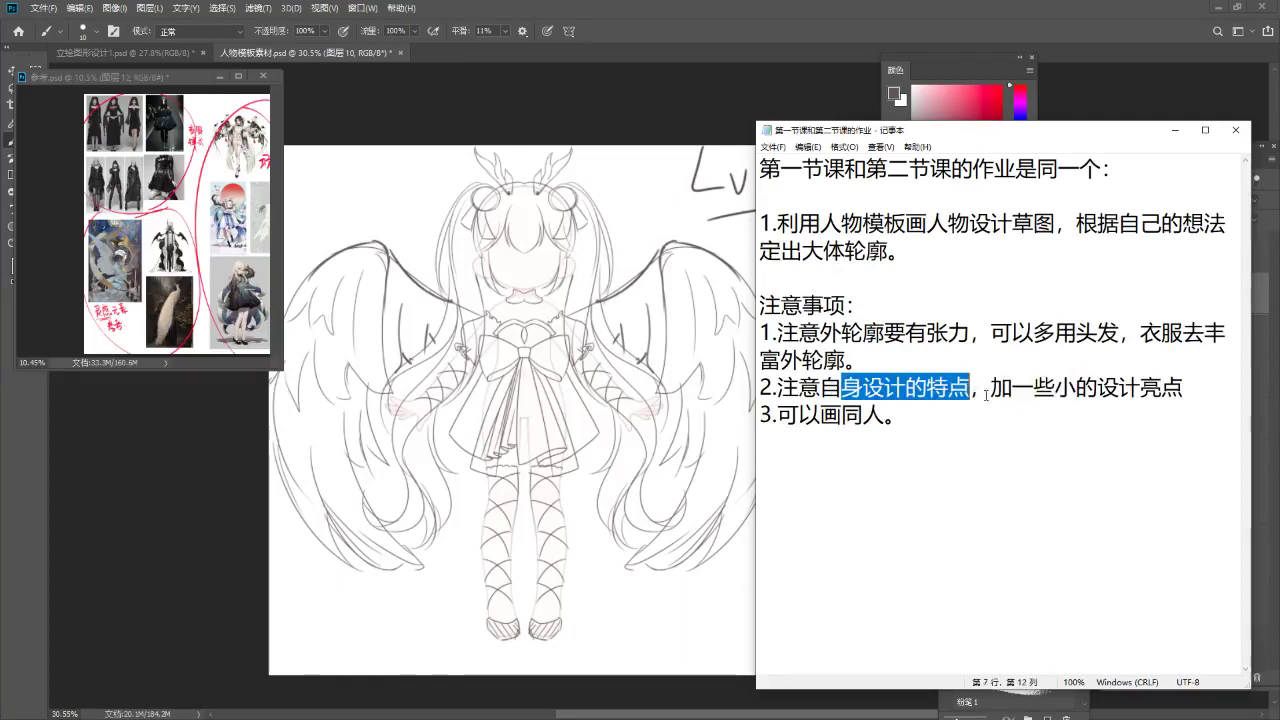
left_click(1162, 411)
left_click_drag(1076, 388, 1160, 388)
left_click(1161, 388)
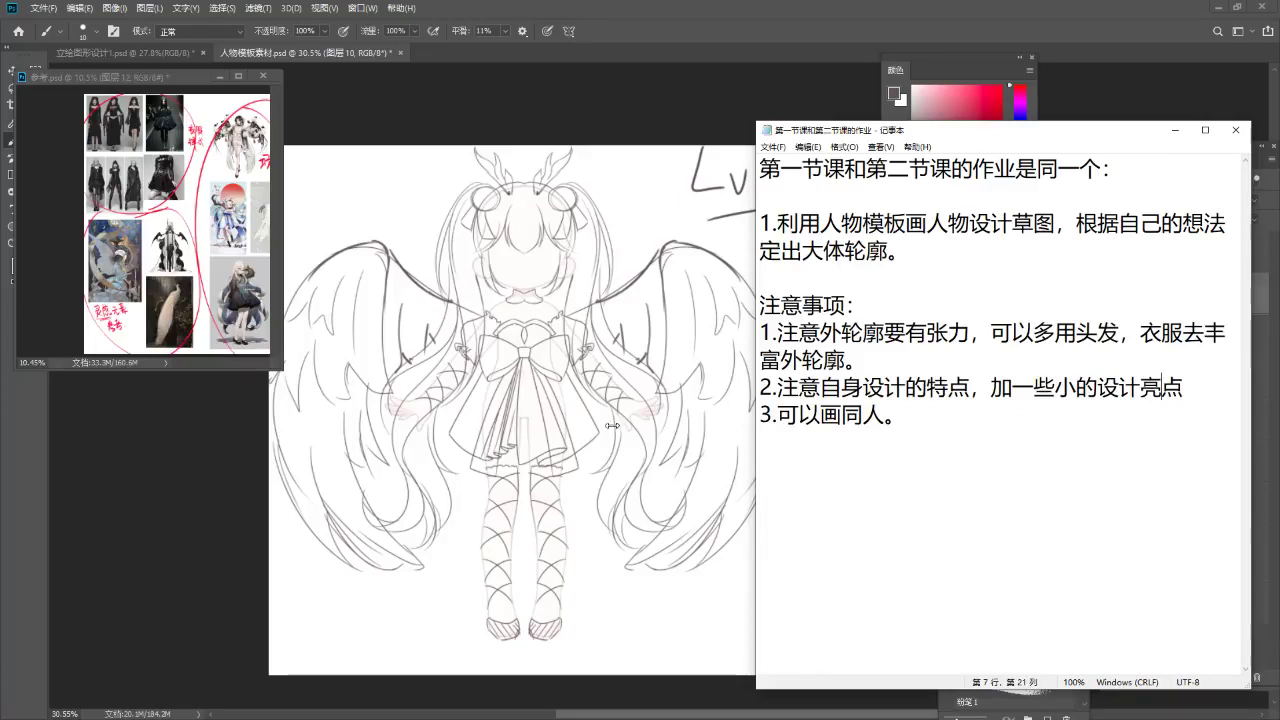
left_click(1098, 389)
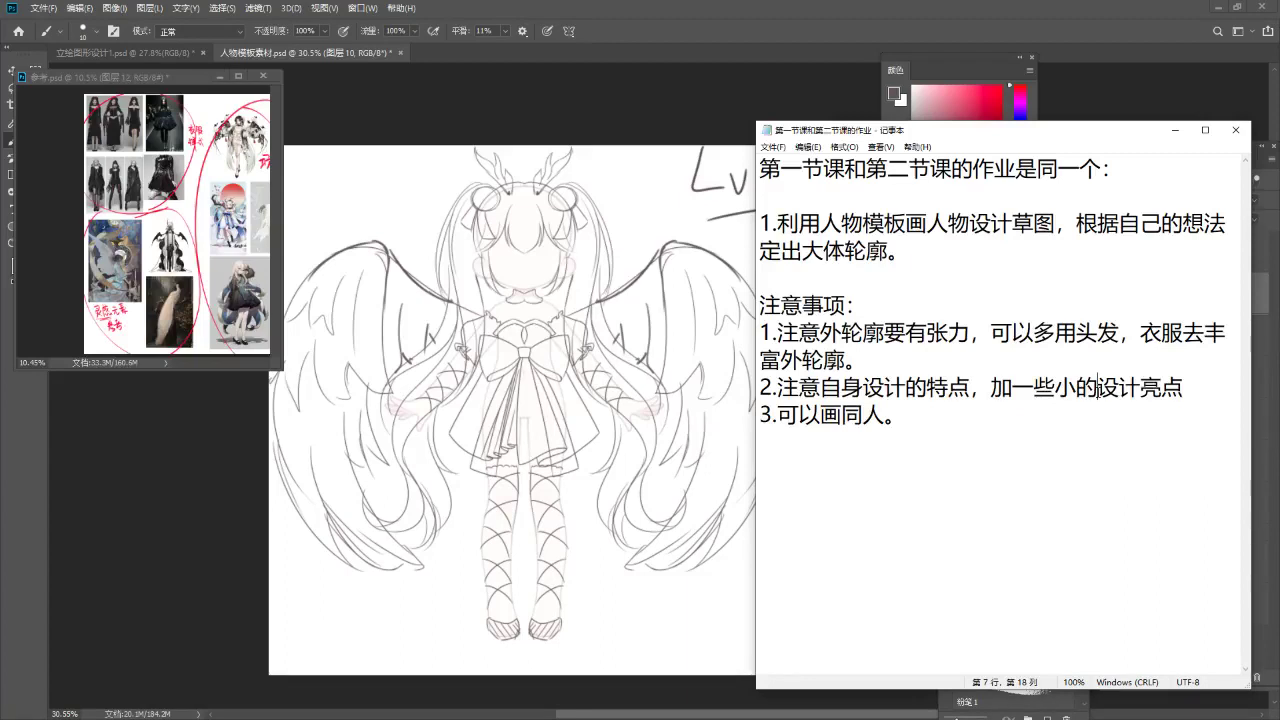
left_click_drag(778, 418, 896, 436)
left_click(896, 436)
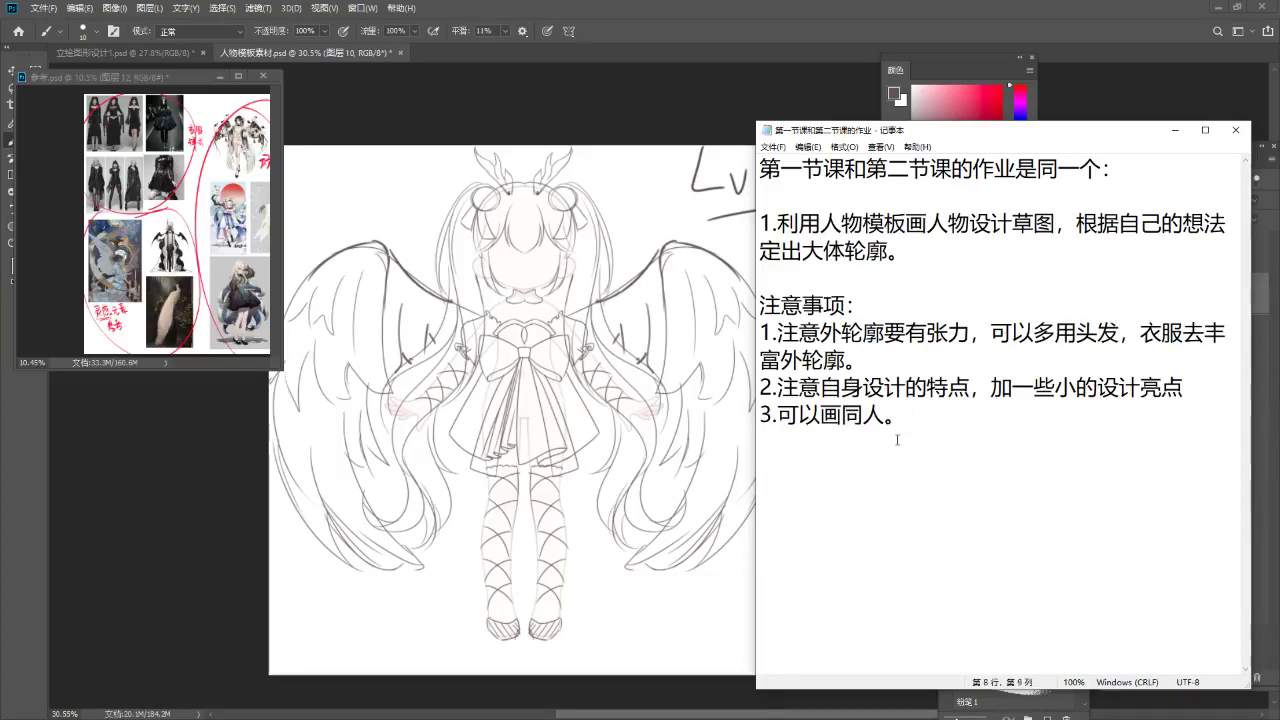
Review the assignment line in the homework notes and move their window off the drawing.
left_click(999, 338)
left_click(926, 271)
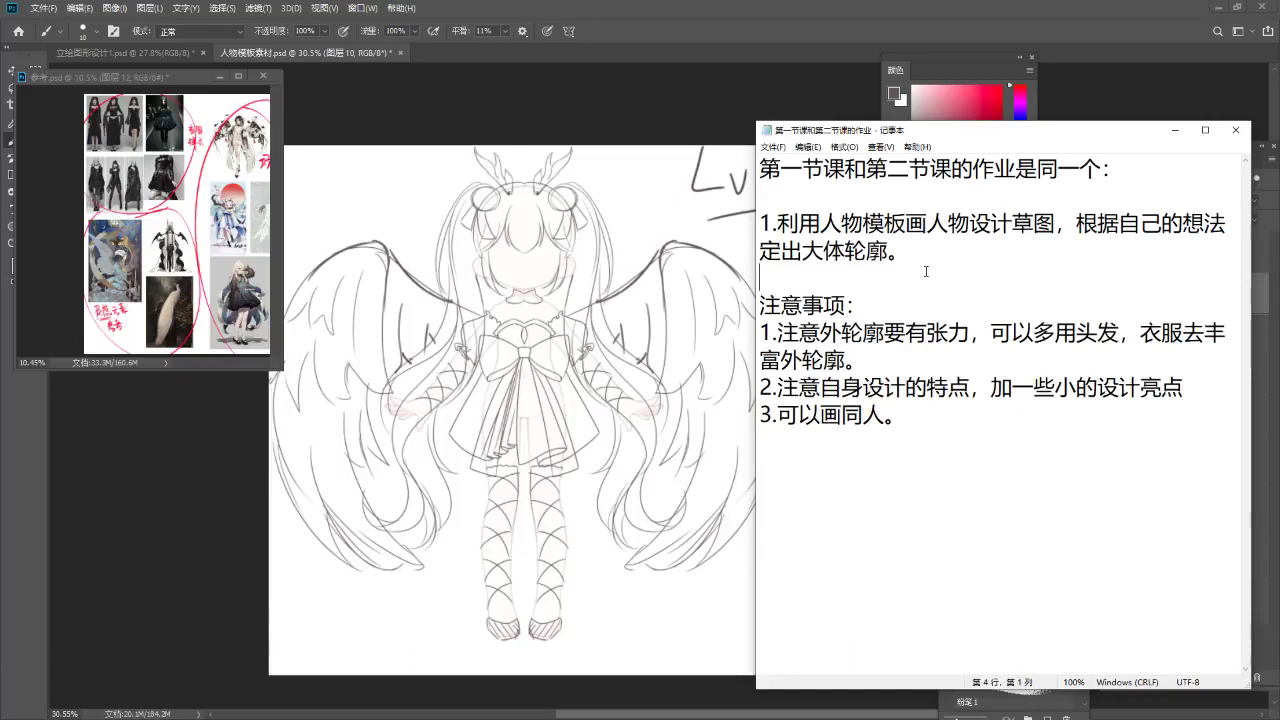
left_click(885, 190)
left_click(920, 280)
mouse_move(1146, 135)
left_mouse_down()
mouse_move(530, 145)
mouse_move(0, 118)
left_mouse_up()
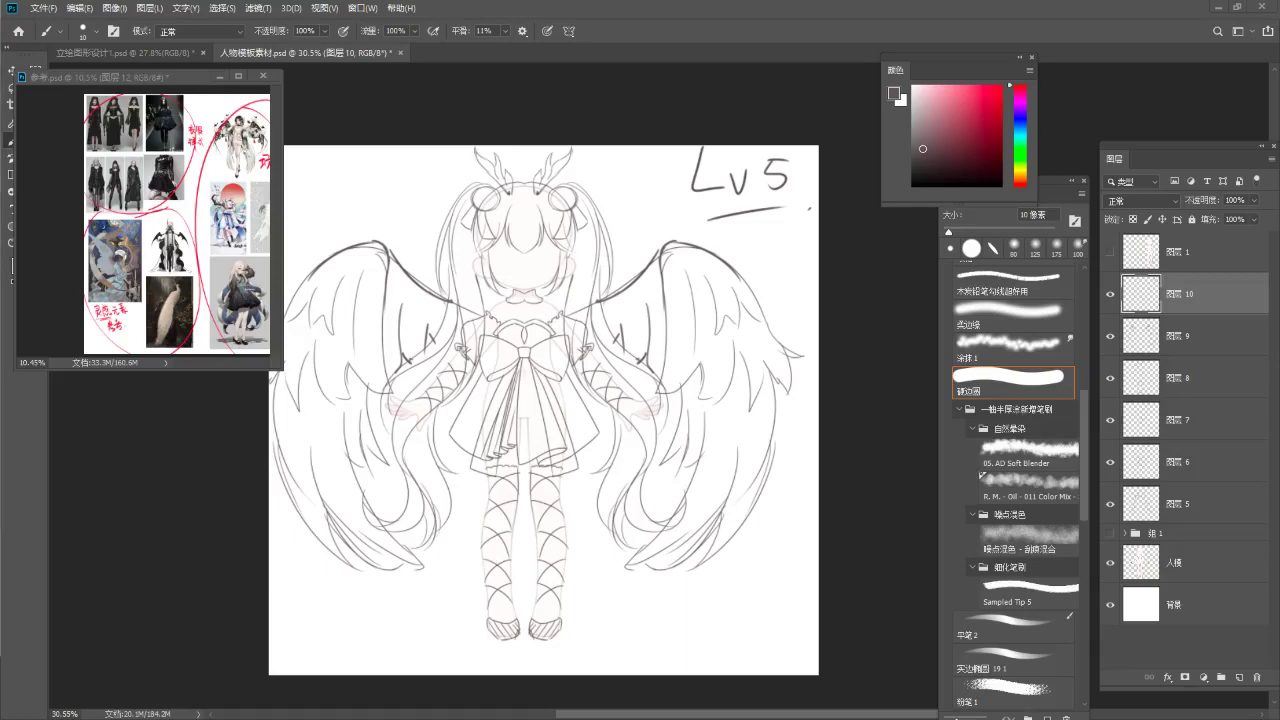
Switch to the browser, view the 日系人物立绘设计模块 course page among the open tabs, and return to Photoshop.
left_click_drag(2, 62, 668, 54)
left_click(910, 60)
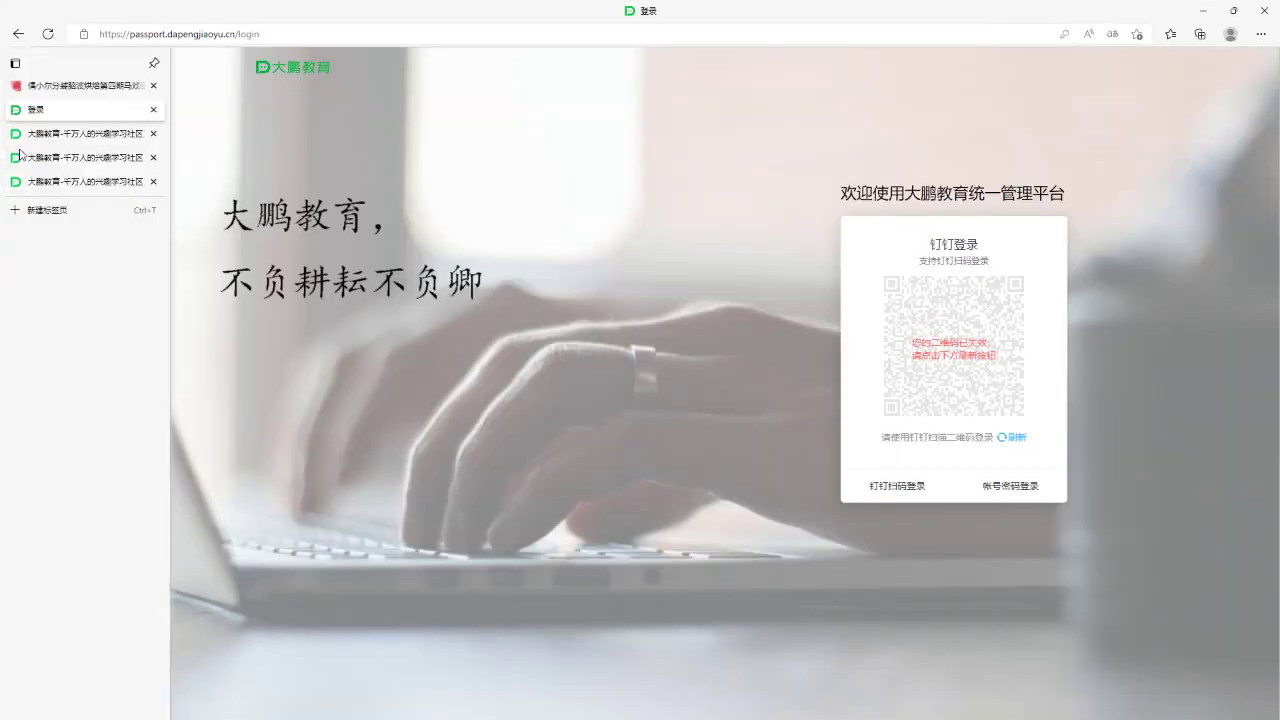
left_click(22, 156)
left_click(18, 135)
left_click(16, 160)
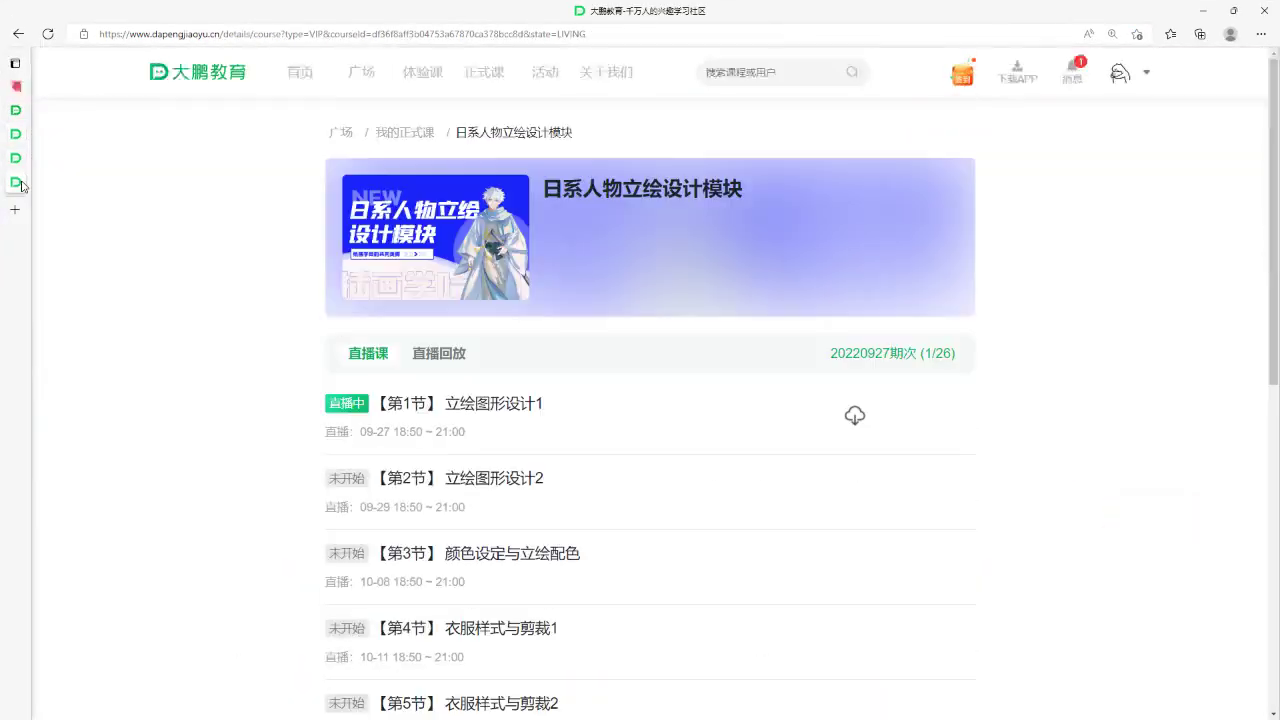
key("alt+Tab")
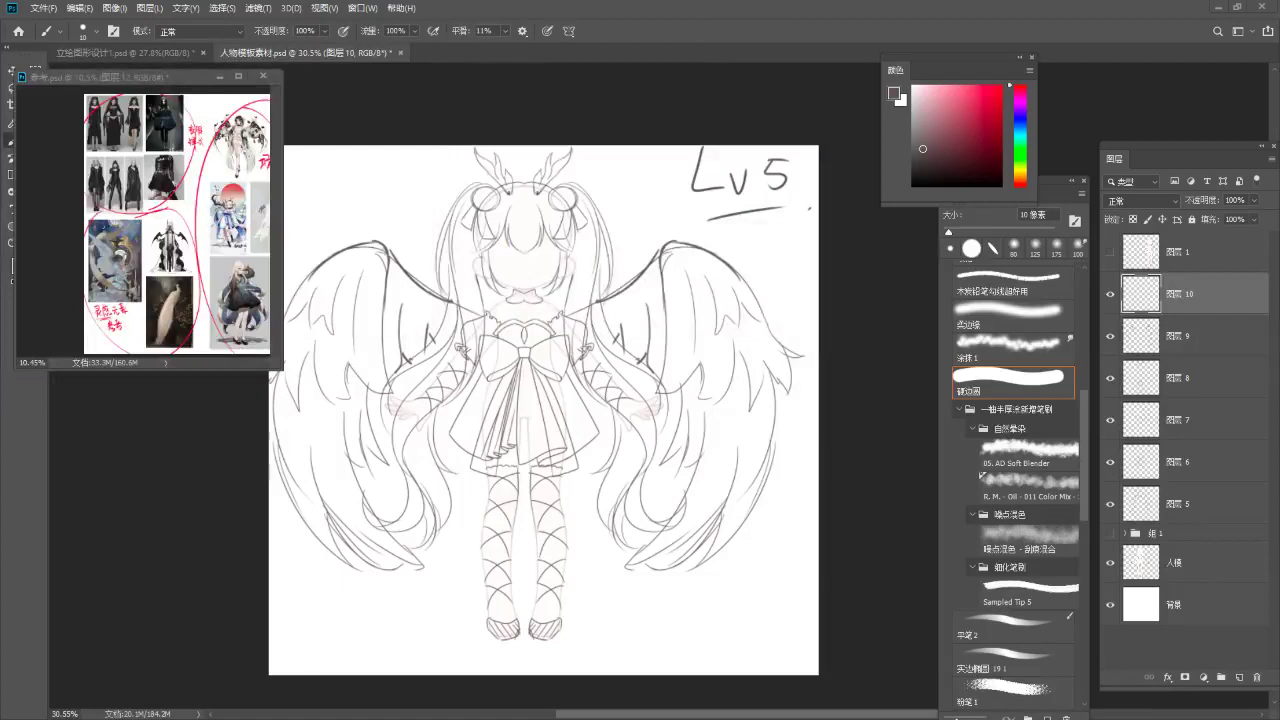